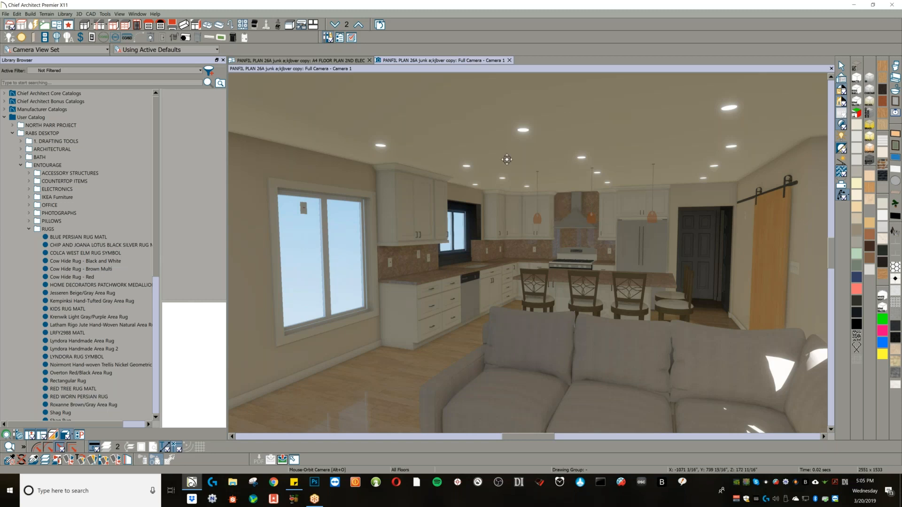
- Replace all ceiling lights identical to the selected one on the floor with the library's LED 4 fixture
{"action": "key", "text": "space"}
{"action": "left_click", "coordinate": [523, 130]}
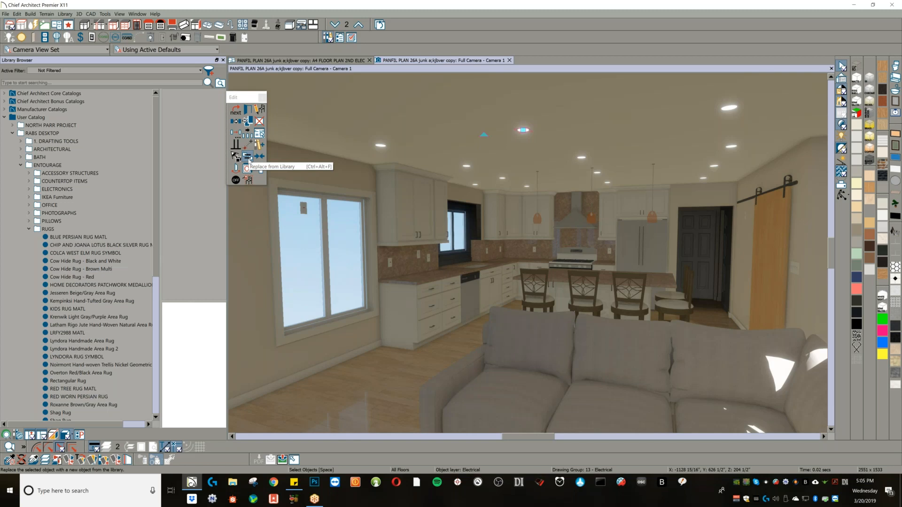
{"action": "left_click", "coordinate": [249, 158]}
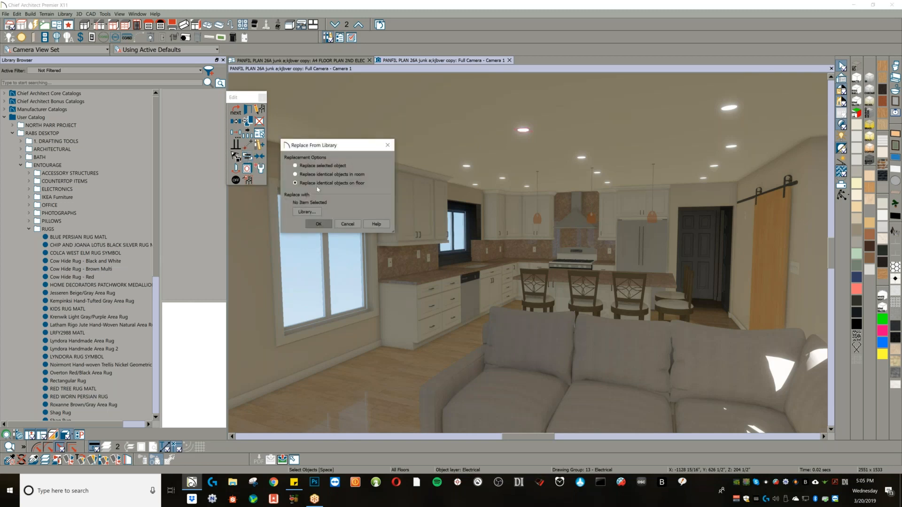
{"action": "left_click", "coordinate": [310, 211]}
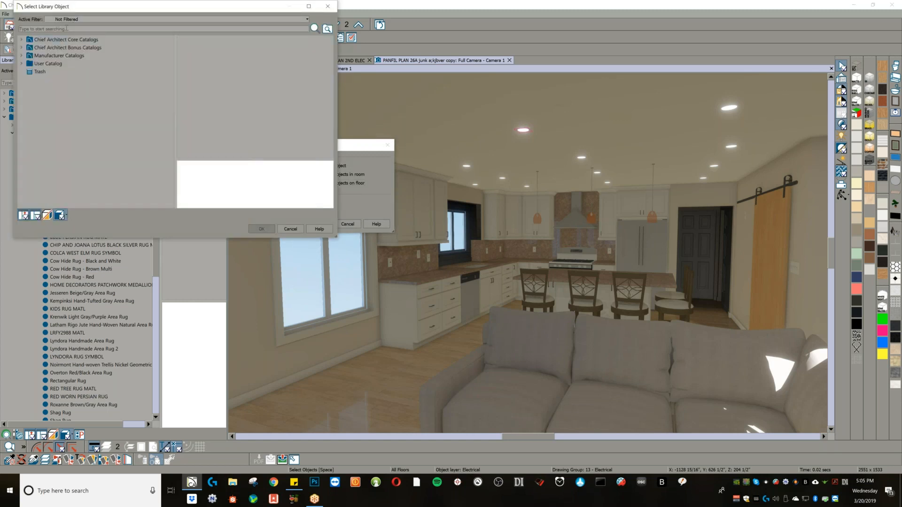
{"action": "type", "text": "led 4"}
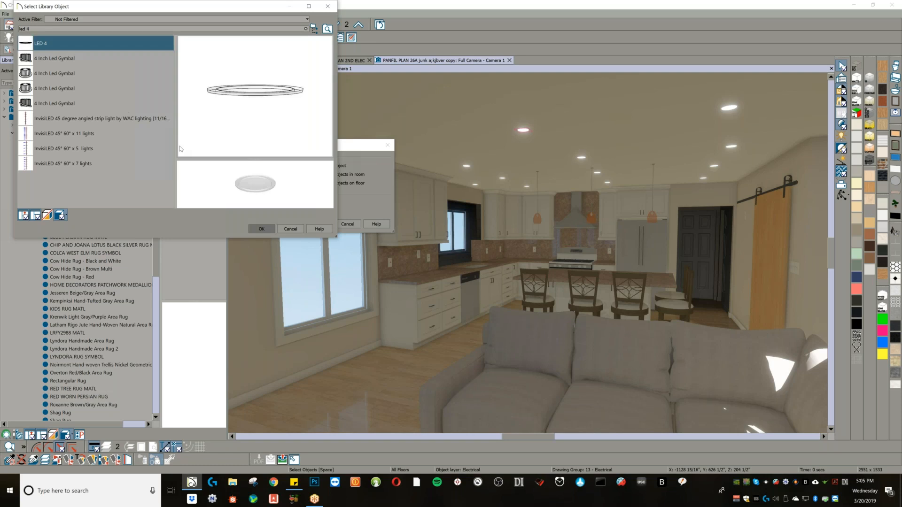
{"action": "left_click", "coordinate": [262, 229]}
{"action": "left_click", "coordinate": [319, 225]}
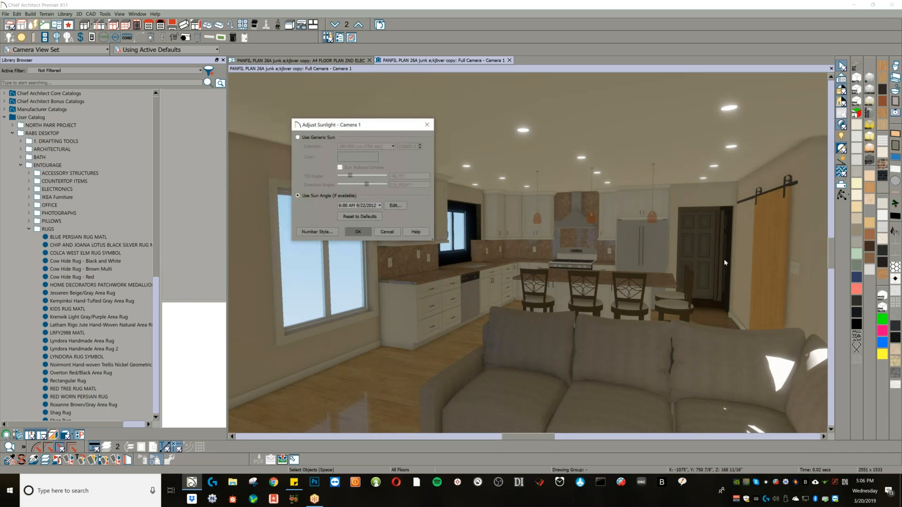
- Switch the camera's sunlight to the generic sun at 60,000 Lux (Morning) with a pale yellow color of RGB 255, 255, 220
{"action": "left_click", "coordinate": [322, 138]}
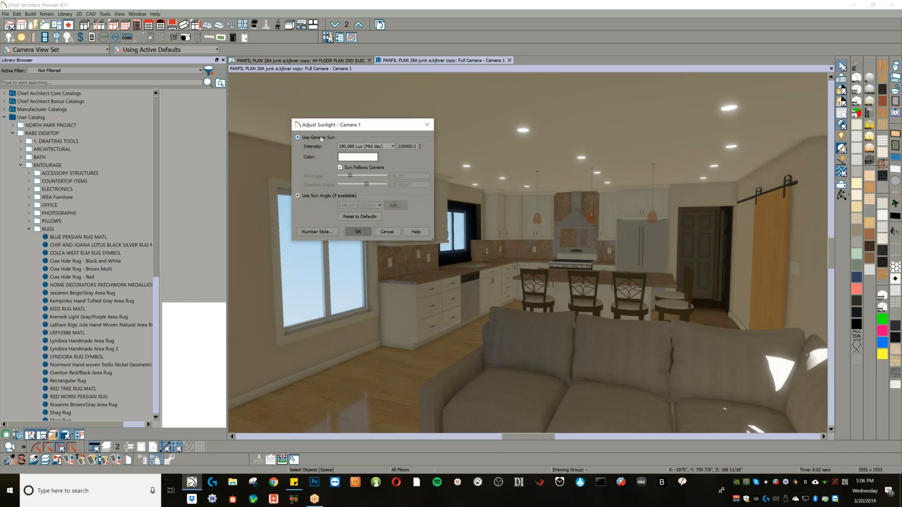
{"action": "left_click", "coordinate": [377, 146]}
{"action": "left_click", "coordinate": [379, 153]}
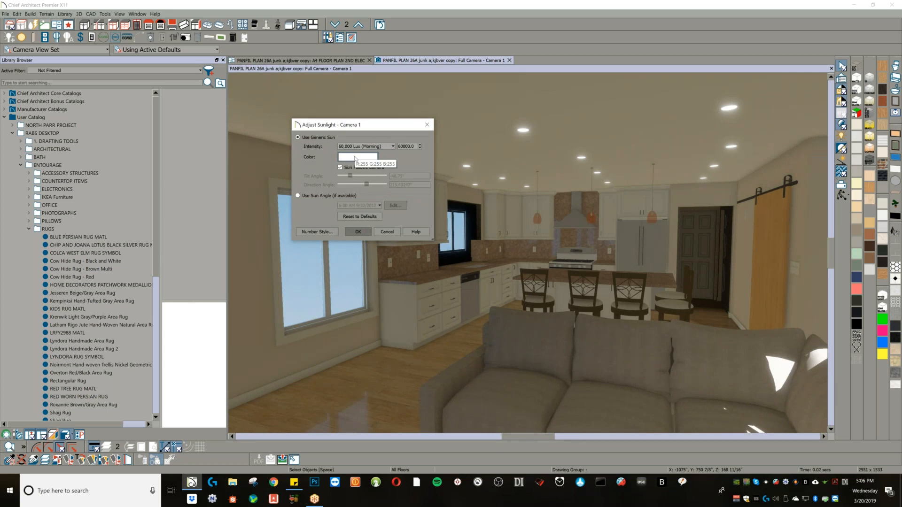
{"action": "left_click", "coordinate": [356, 157]}
{"action": "left_click", "coordinate": [294, 215]}
{"action": "left_click", "coordinate": [389, 248]}
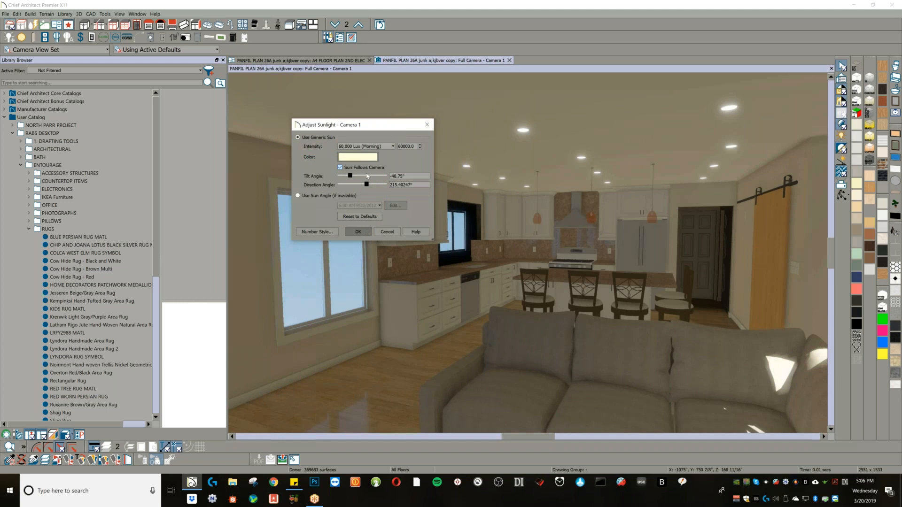
- Make the generic sun independent of the camera, with a tilt angle of -40° and a direction angle of 140°
{"action": "double_click", "coordinate": [399, 177]}
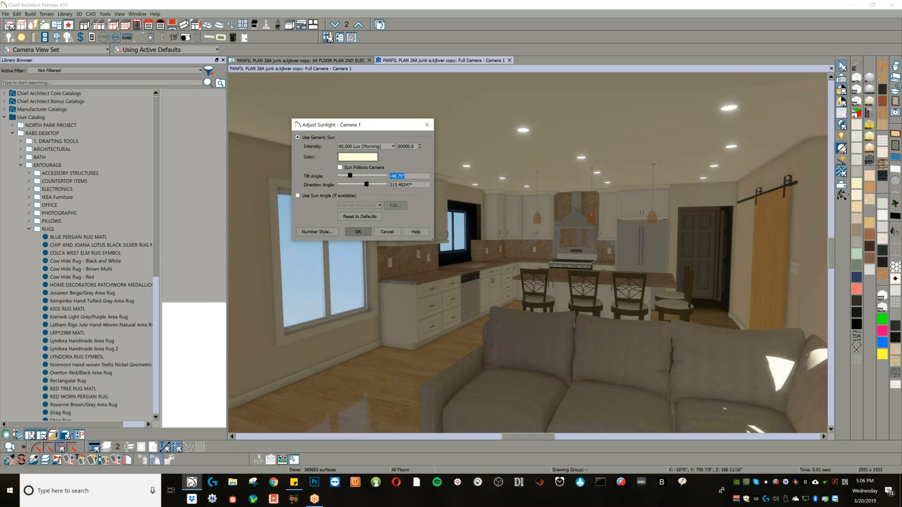
{"action": "type", "text": "-40"}
{"action": "key", "text": "Tab"}
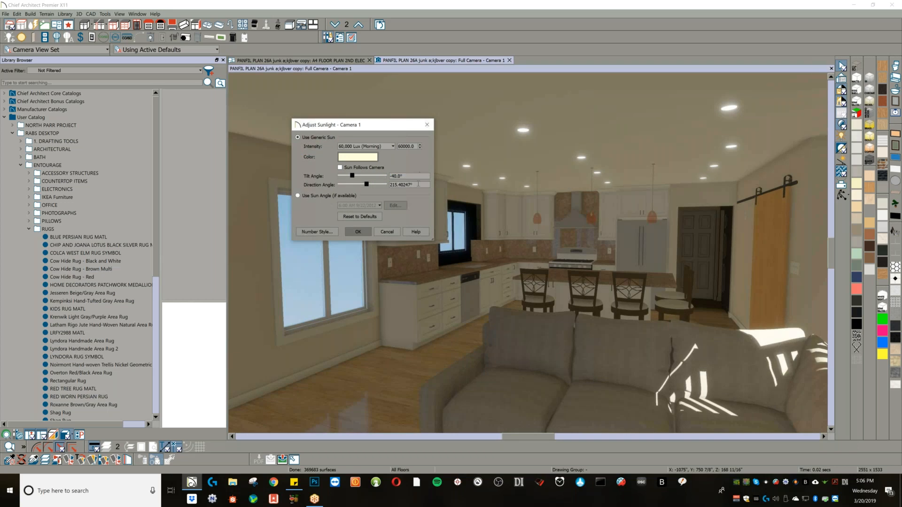
{"action": "key", "text": "Tab"}
{"action": "type", "text": "140"}
{"action": "left_click", "coordinate": [363, 235]}
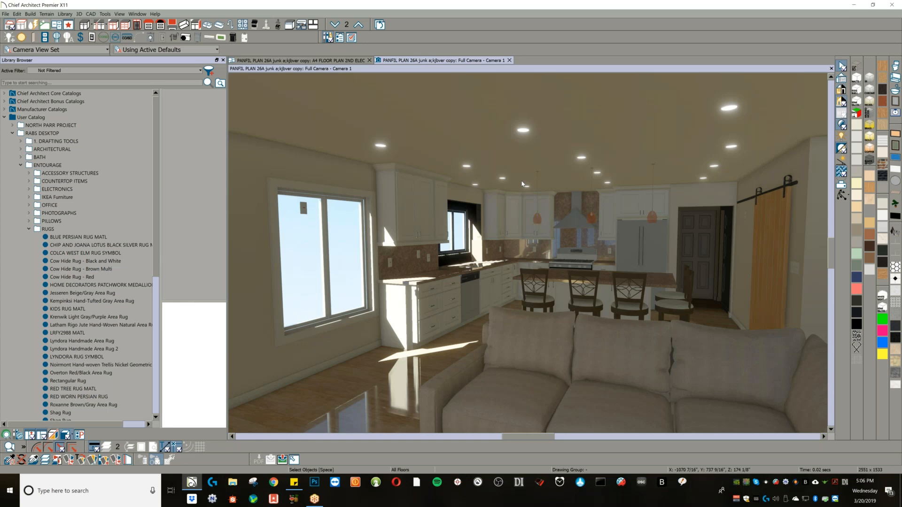
- Turn off textures in the camera view and look up the Toggle Textures tool in the 3D view toolbar customization
{"action": "key", "text": "t"}
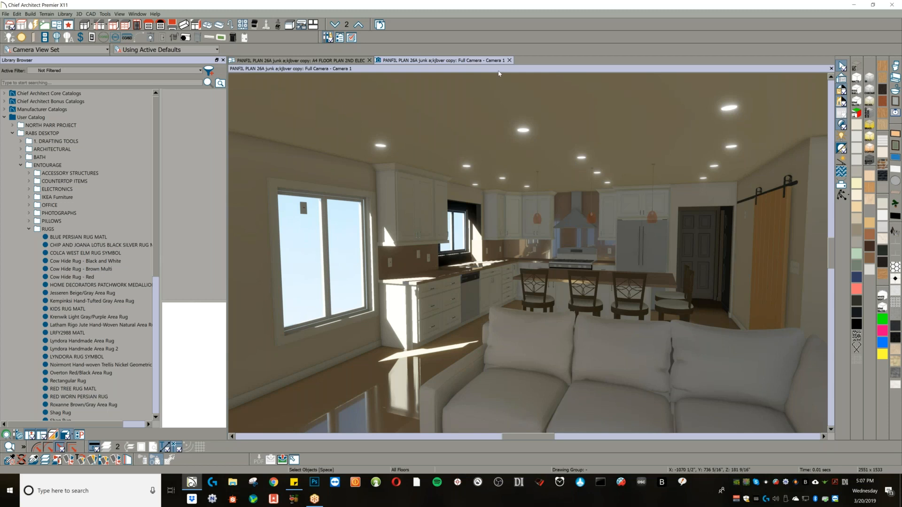
{"action": "right_click", "coordinate": [514, 36]}
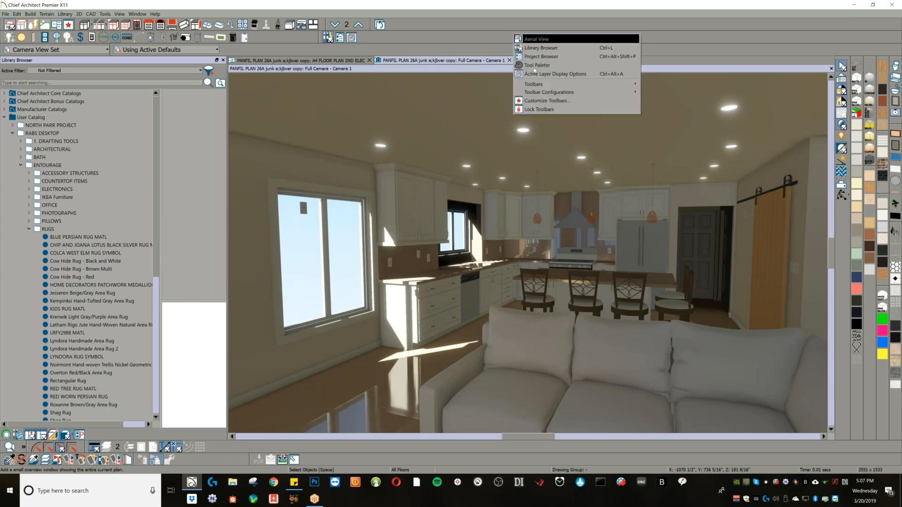
{"action": "left_click", "coordinate": [561, 101]}
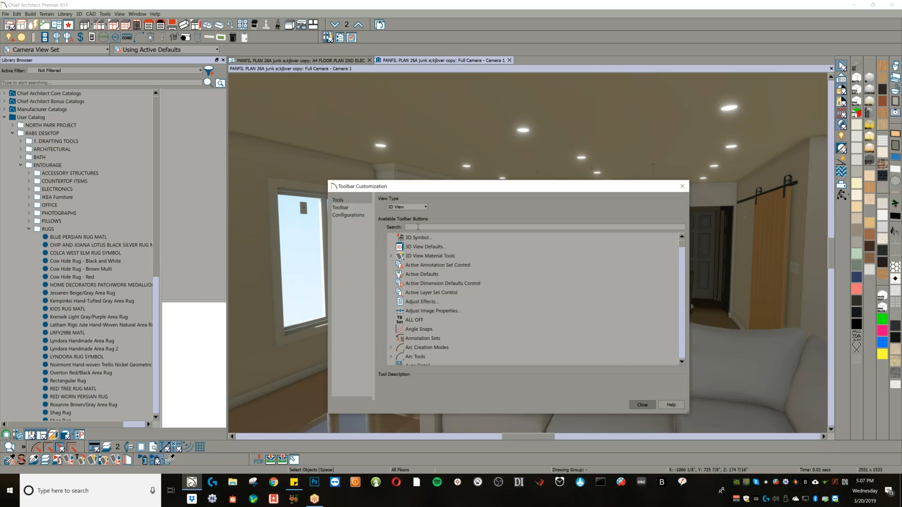
{"action": "left_click", "coordinate": [417, 227]}
{"action": "type", "text": "texture"}
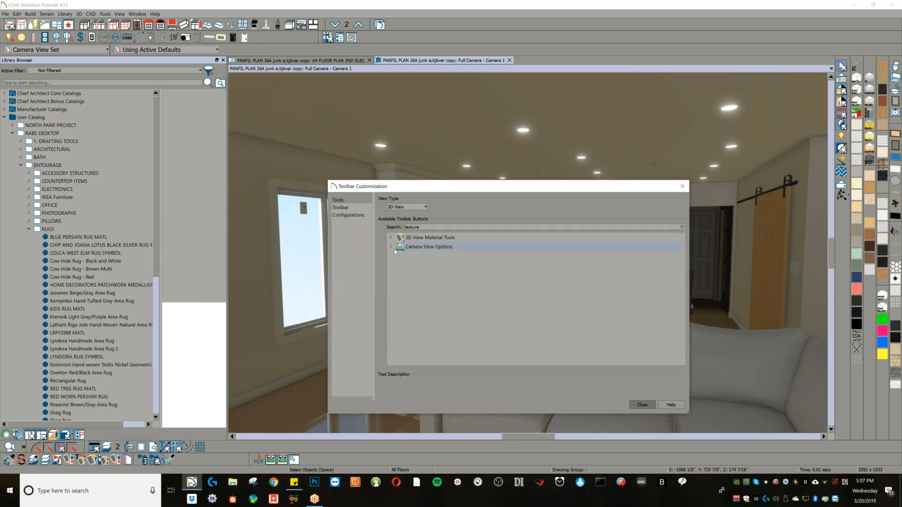
{"action": "left_click", "coordinate": [391, 247]}
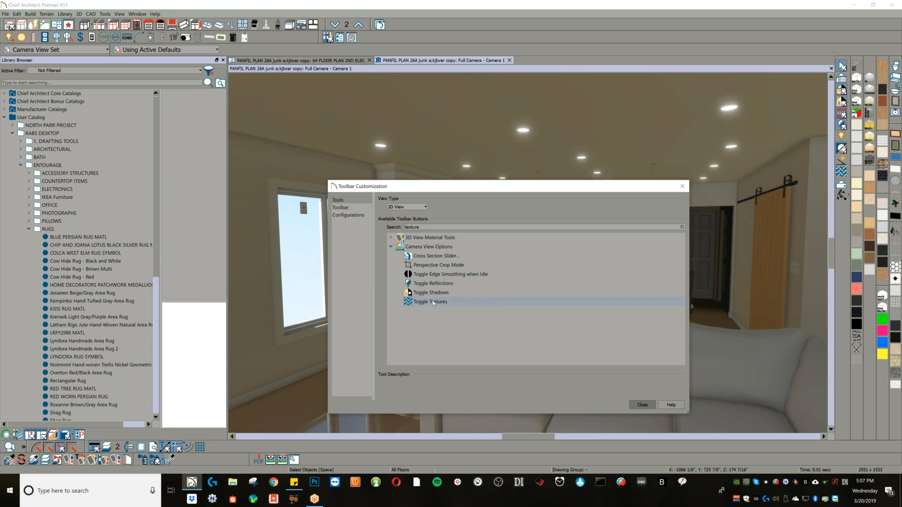
{"action": "mouse_move", "coordinate": [433, 302]}
{"action": "left_mouse_down"}
{"action": "mouse_move", "coordinate": [473, 52]}
{"action": "mouse_move", "coordinate": [434, 303]}
{"action": "left_mouse_up"}
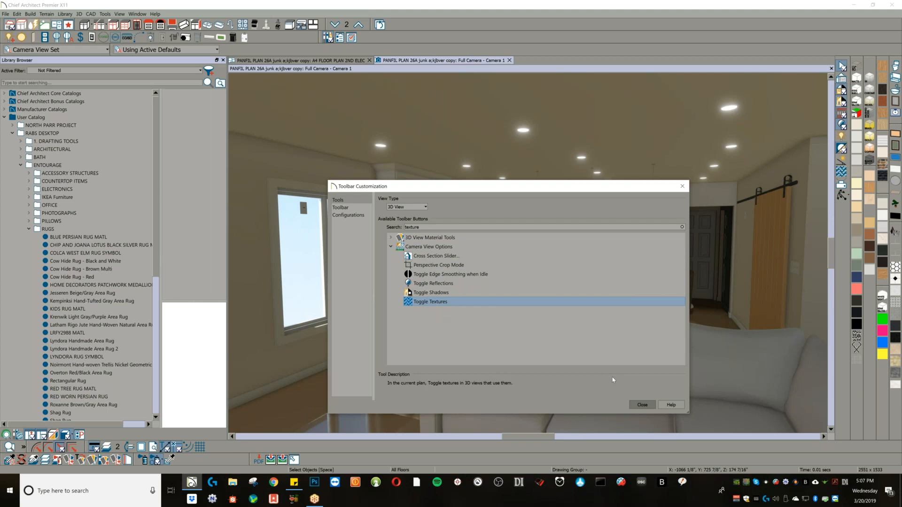
{"action": "left_click", "coordinate": [651, 405]}
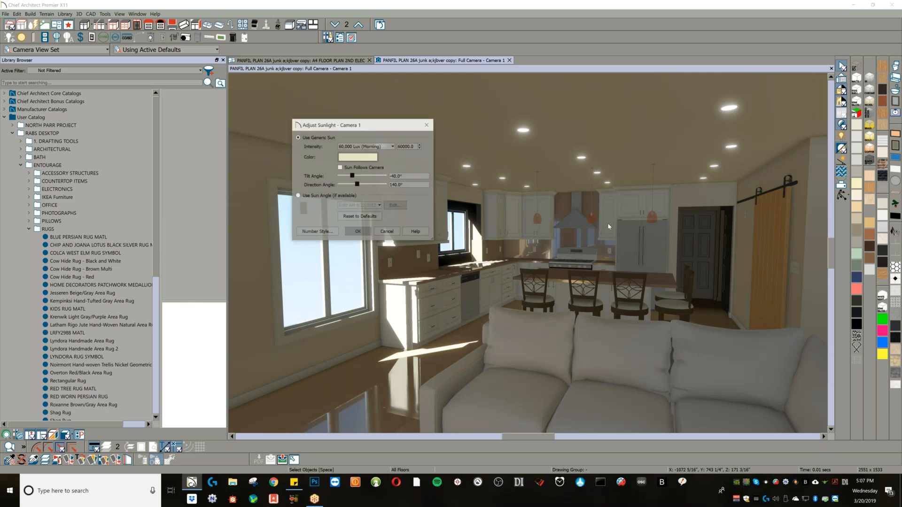
- Set the generic sun's color to pure red (RGB 255, 0, 0) and apply it to the camera view
{"action": "left_click", "coordinate": [357, 158]}
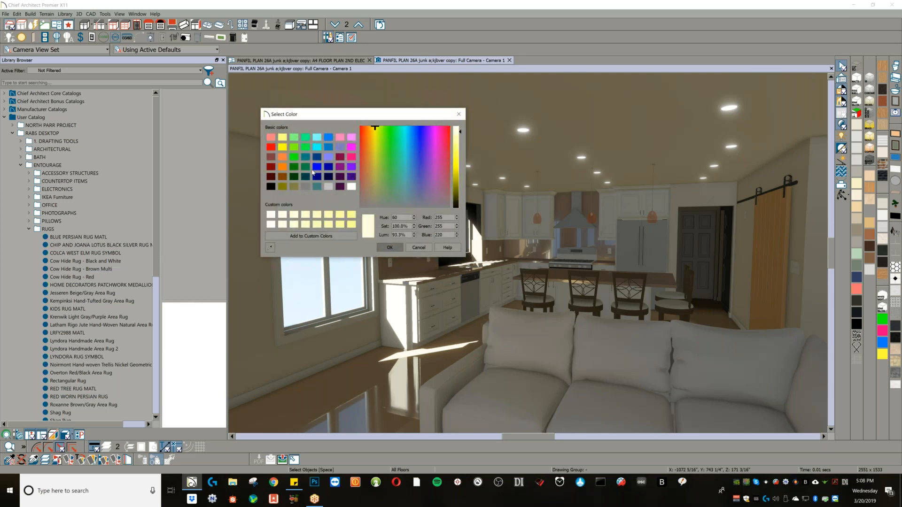
{"action": "left_click", "coordinate": [271, 146]}
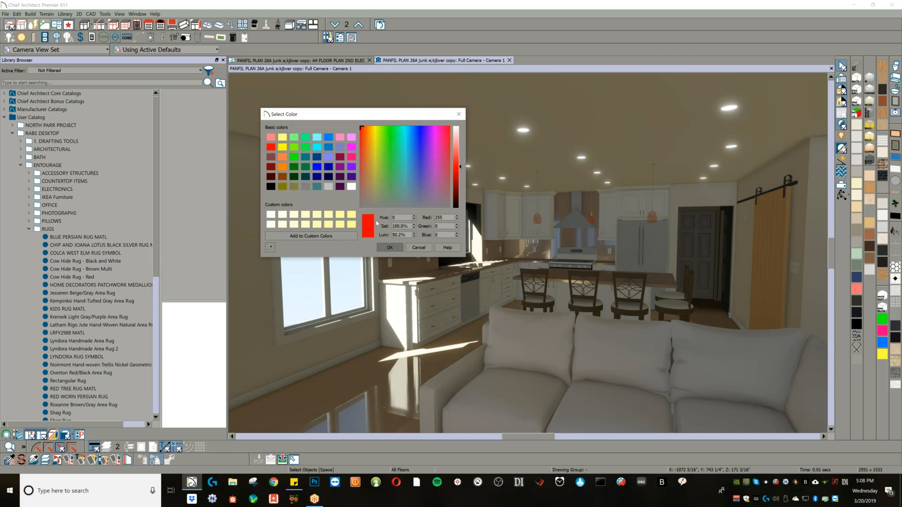
{"action": "left_click", "coordinate": [392, 248]}
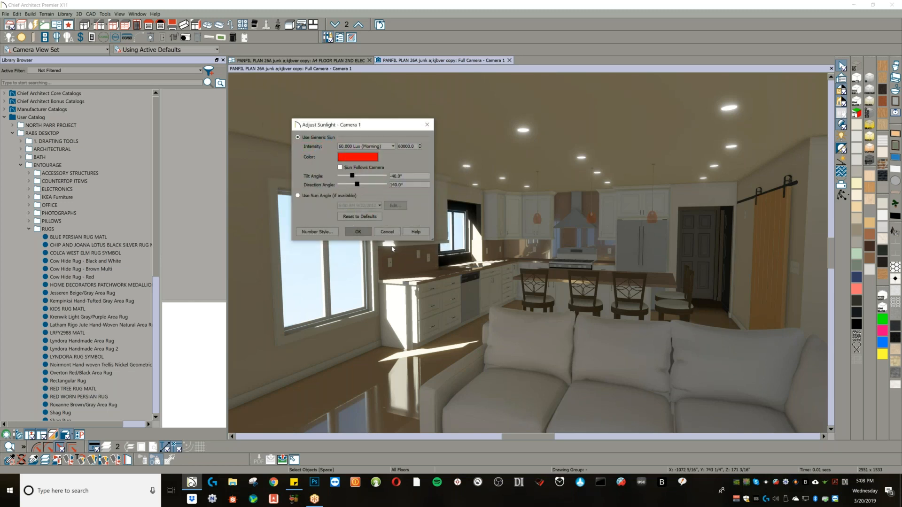
{"action": "key", "text": "Return"}
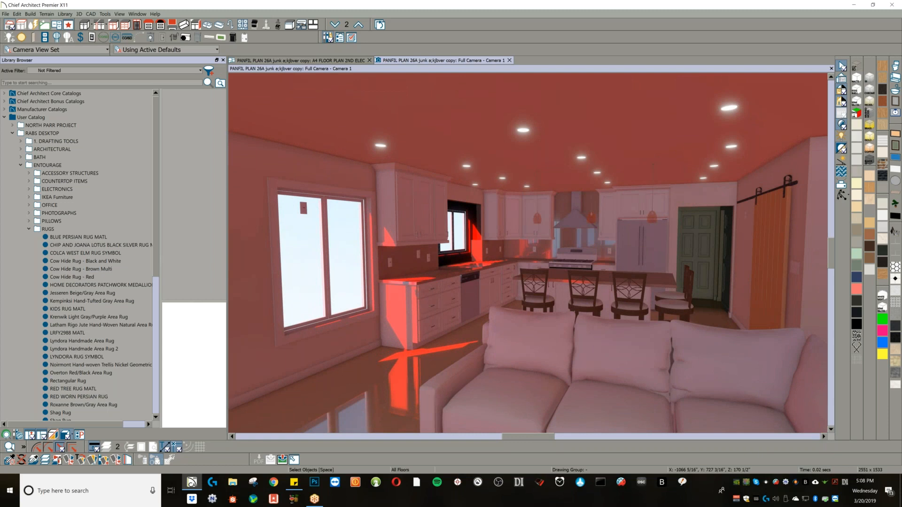
- Compare the camera view with sunlight, textures and color toggled off, ending with all three switched back on
{"action": "left_click", "coordinate": [842, 148]}
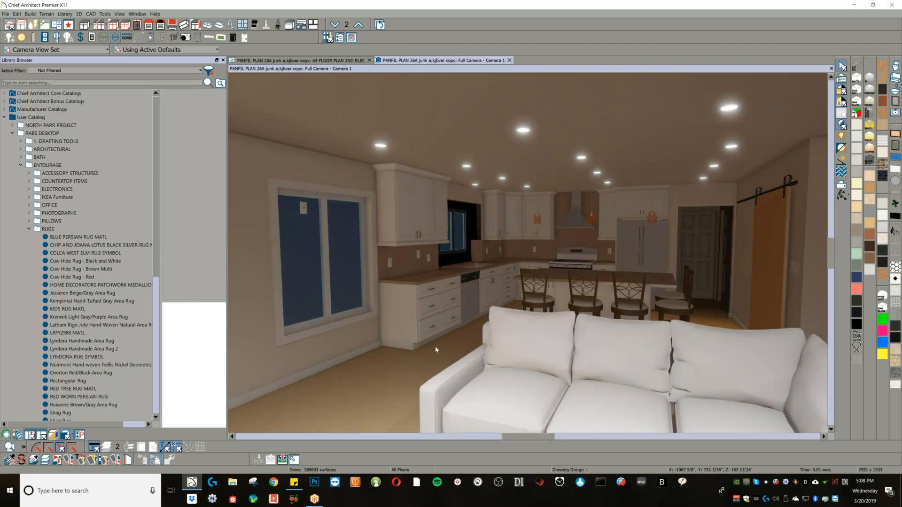
{"action": "key", "text": "t"}
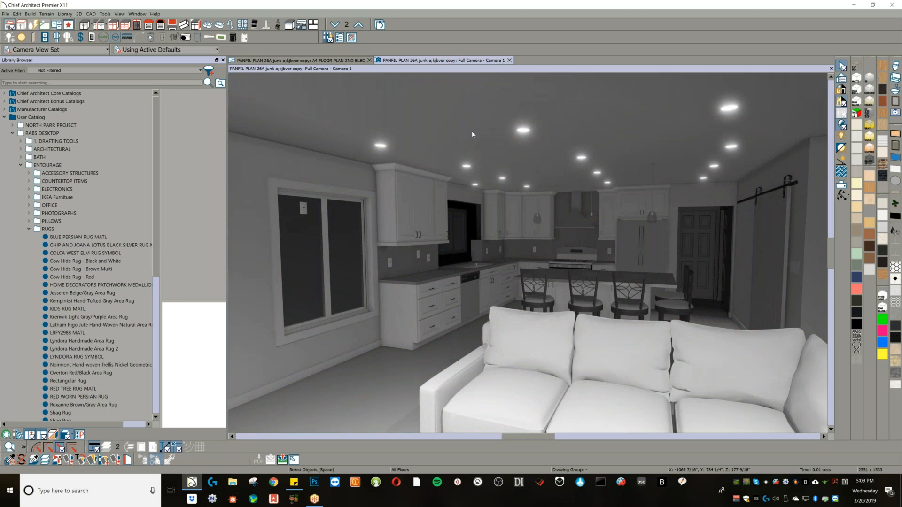
{"action": "key", "text": "c"}
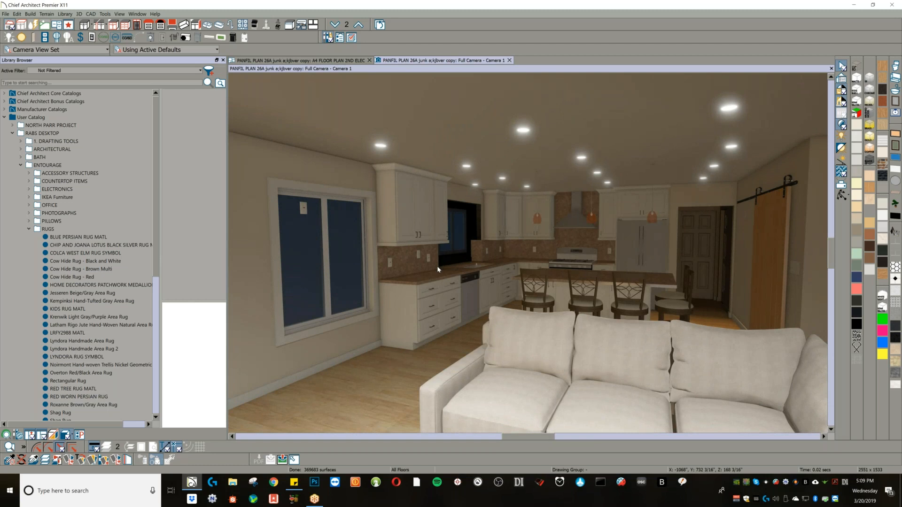
{"action": "key", "text": "s"}
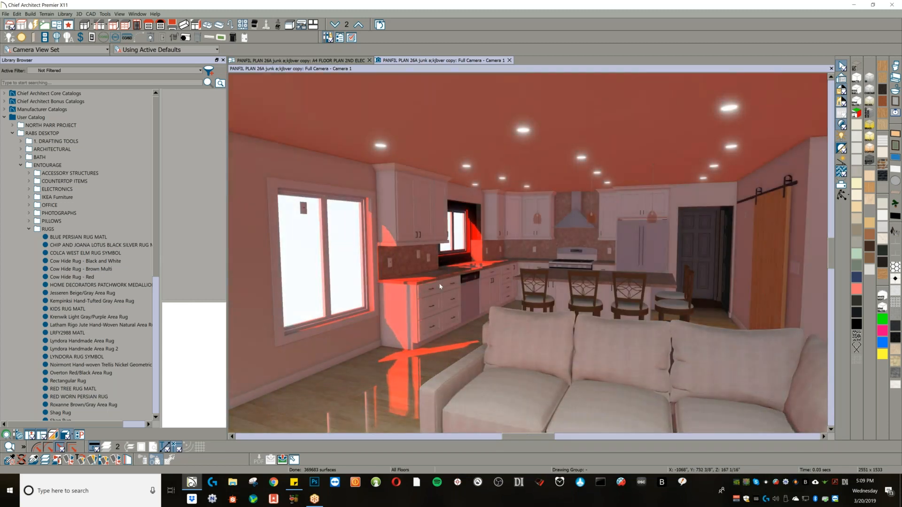
- Change the generic sun's color to the pale yellow custom color and apply it to the camera view
{"action": "key", "text": "shift+s"}
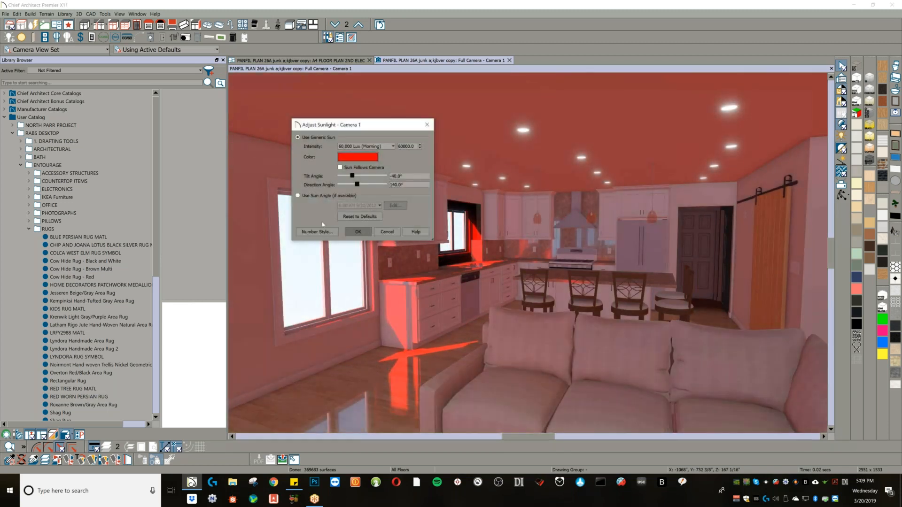
{"action": "left_click", "coordinate": [353, 158]}
{"action": "left_click", "coordinate": [295, 215]}
{"action": "left_click", "coordinate": [383, 248]}
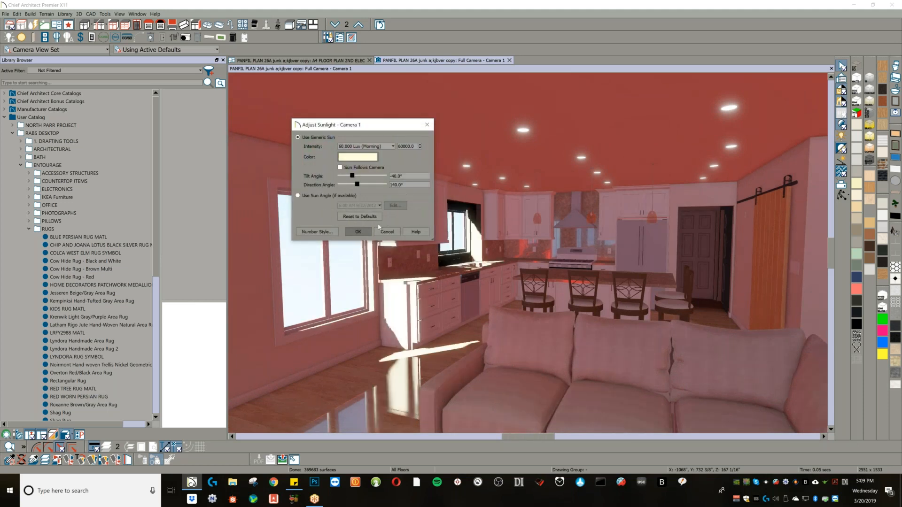
{"action": "left_click", "coordinate": [369, 232]}
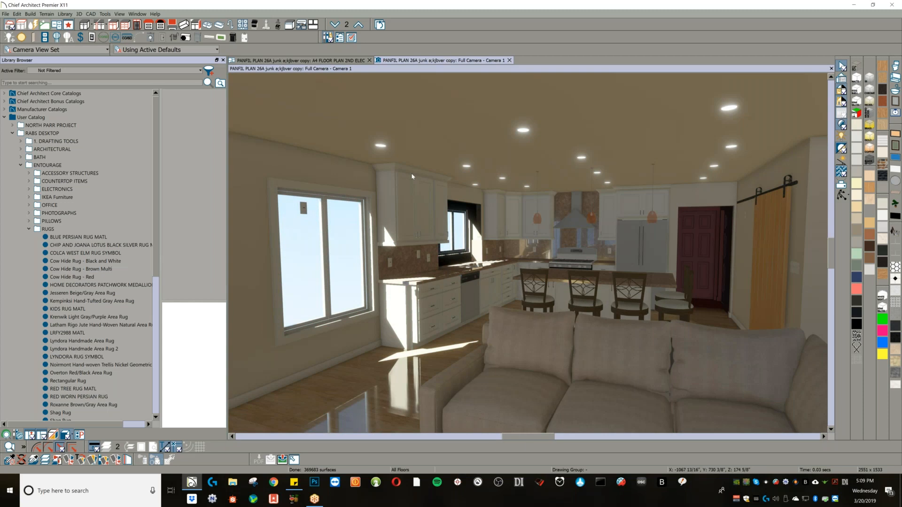
- Lower the camera exposure of the Physically Based rendering technique to 0.0912
{"action": "key", "text": "r"}
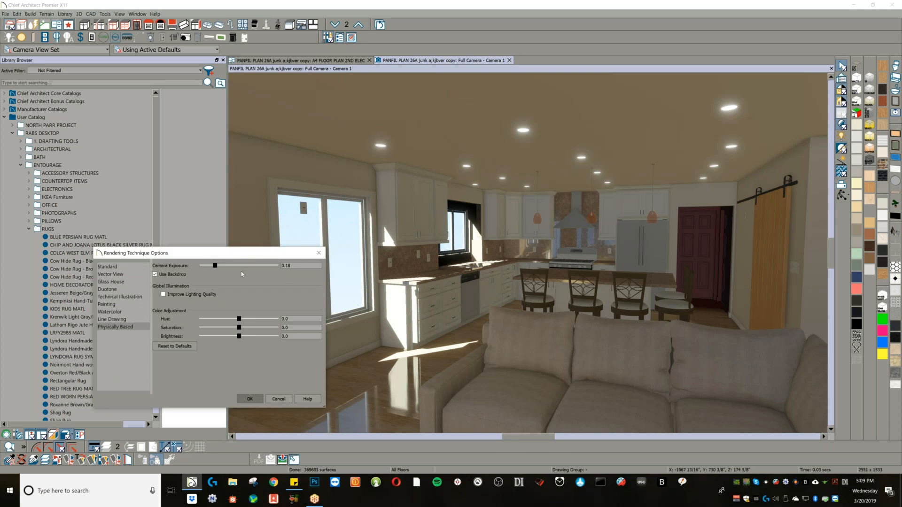
{"action": "left_click_drag", "start_coordinate": [215, 266], "coordinate": [208, 266]}
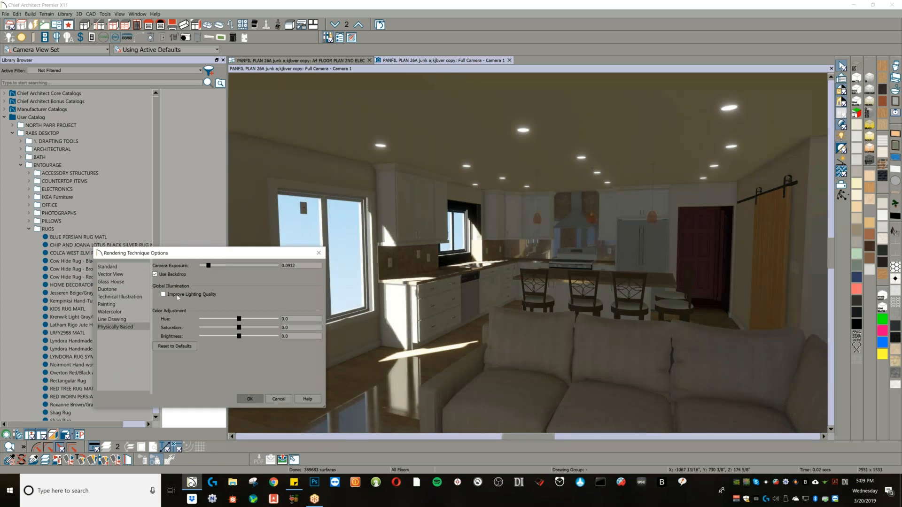
{"action": "left_click_drag", "start_coordinate": [186, 253], "coordinate": [120, 185]}
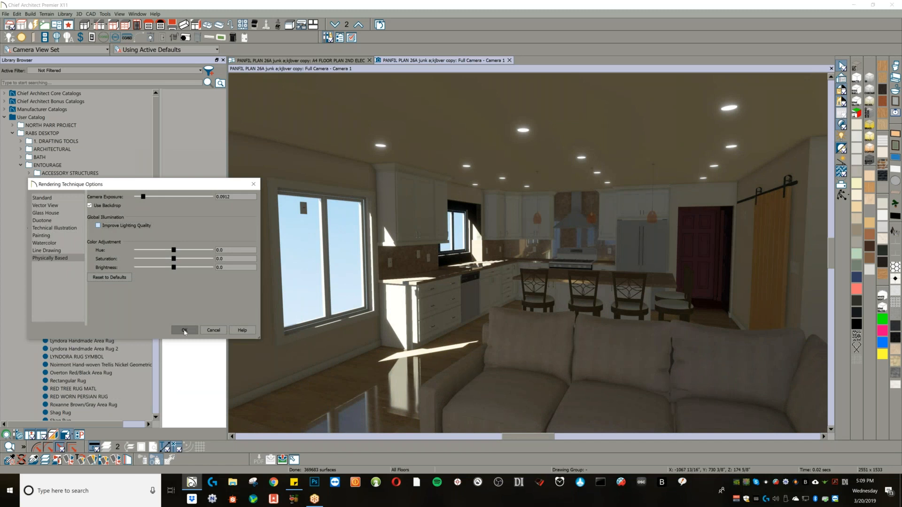
{"action": "left_click", "coordinate": [184, 331]}
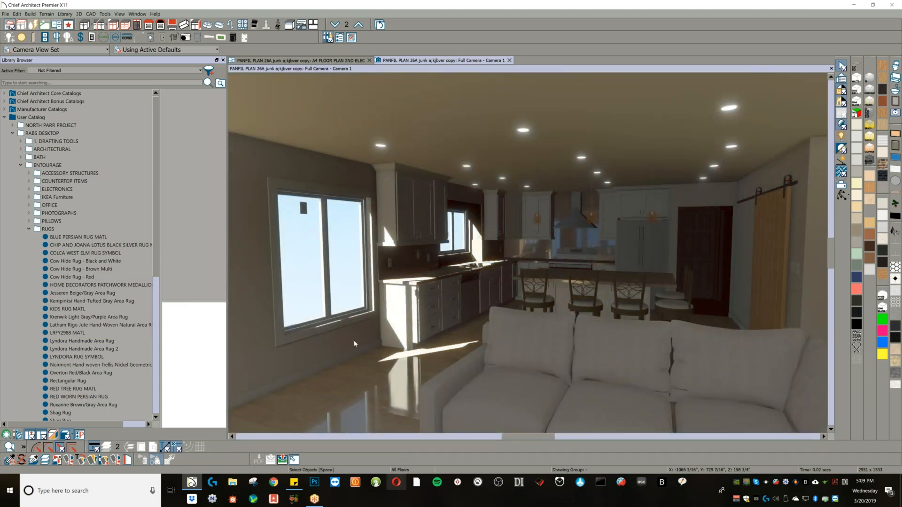
{"action": "left_click", "coordinate": [356, 408]}
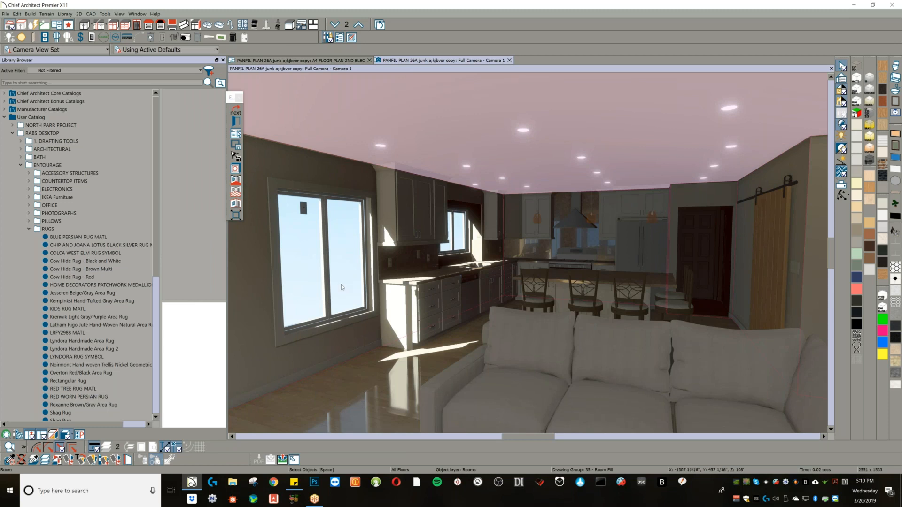
{"action": "key", "text": "Escape"}
{"action": "left_click", "coordinate": [418, 228]}
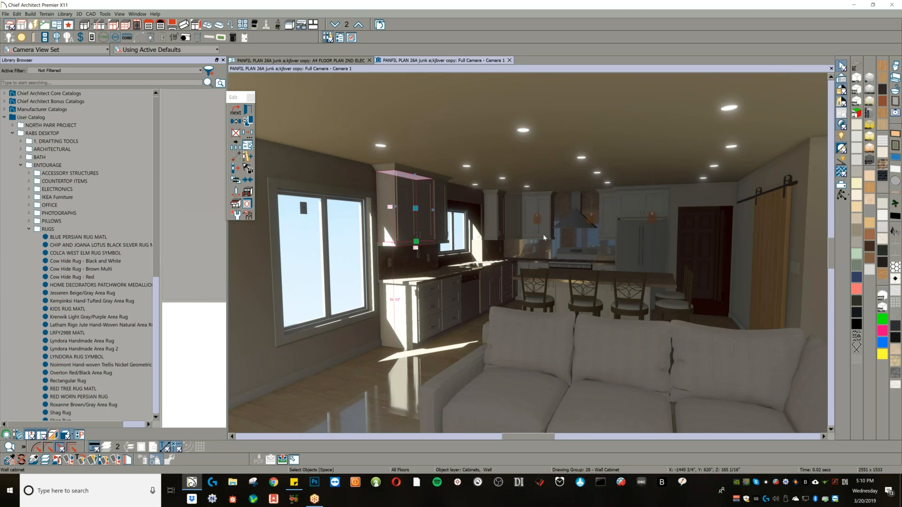
- Paint the kitchen appliances with the APPLIANCE BRUSHED NICKEL material, using the dishwasher as the target
{"action": "scroll", "coordinate": [516, 229], "scroll_direction": "up", "scroll_amount": 1}
{"action": "scroll", "coordinate": [466, 229], "scroll_direction": "up", "scroll_amount": 1}
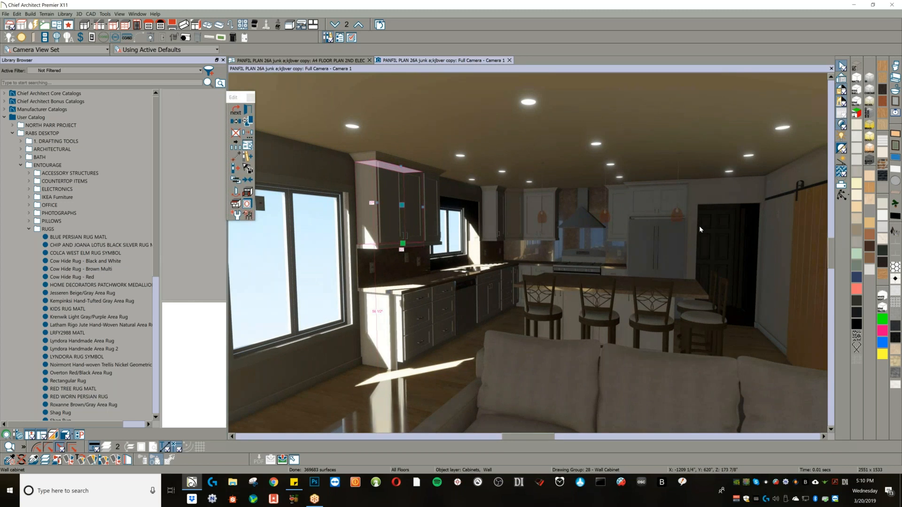
{"action": "scroll", "coordinate": [651, 240], "scroll_direction": "up", "scroll_amount": 1}
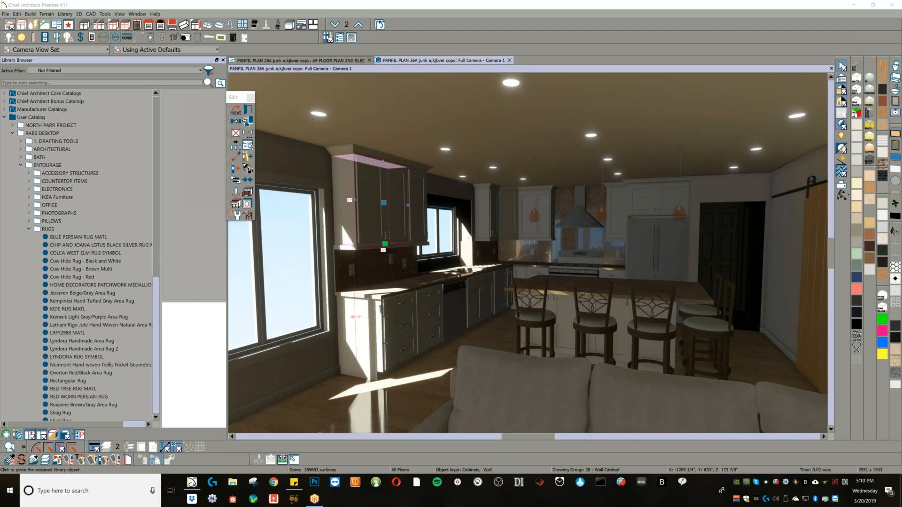
{"action": "left_click", "coordinate": [872, 112]}
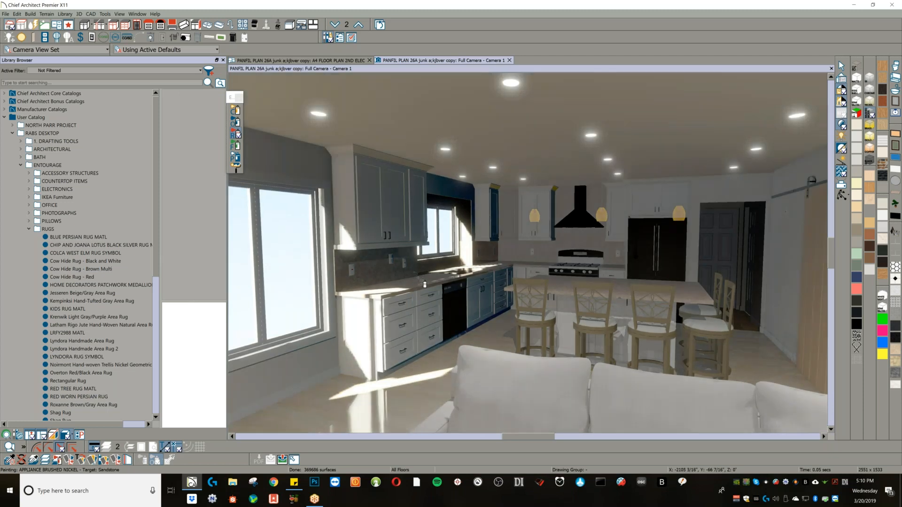
{"action": "left_click", "coordinate": [449, 304]}
{"action": "key", "text": "Num_Lock"}
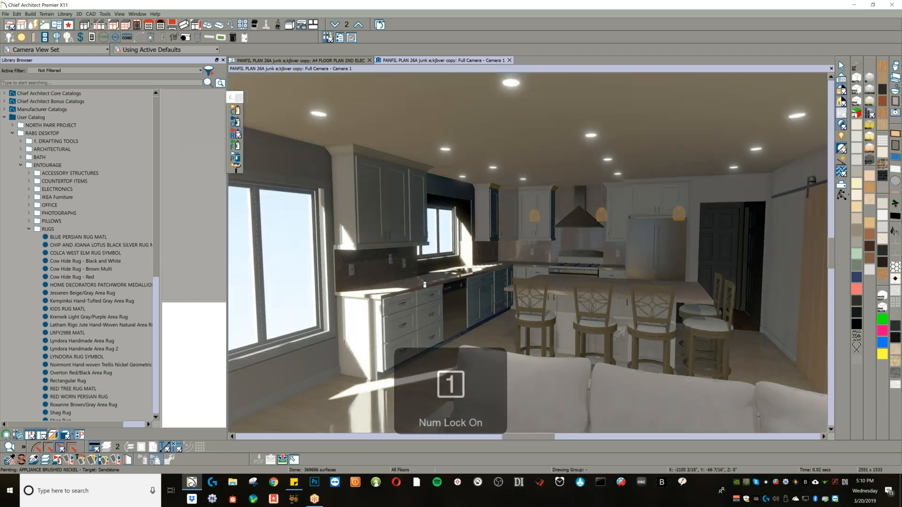
{"action": "scroll", "coordinate": [385, 267], "scroll_direction": "up", "scroll_amount": 5}
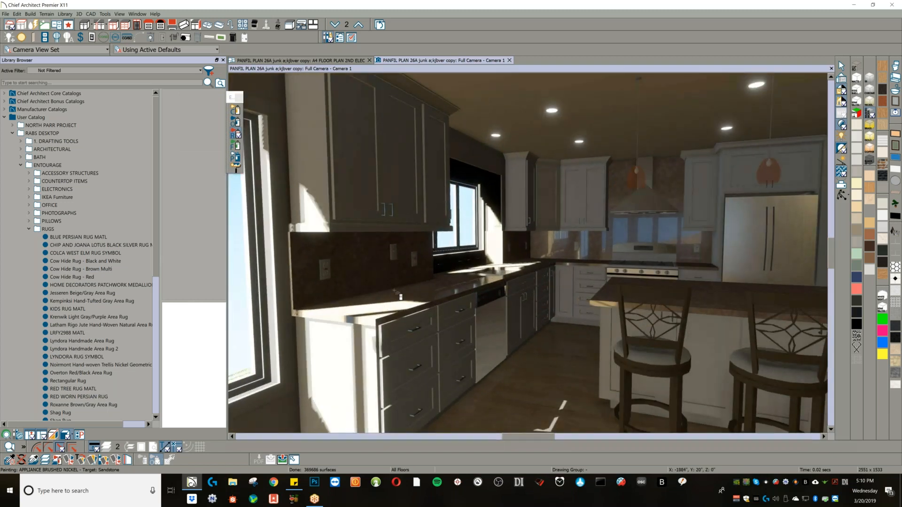
{"action": "key", "text": "Escape"}
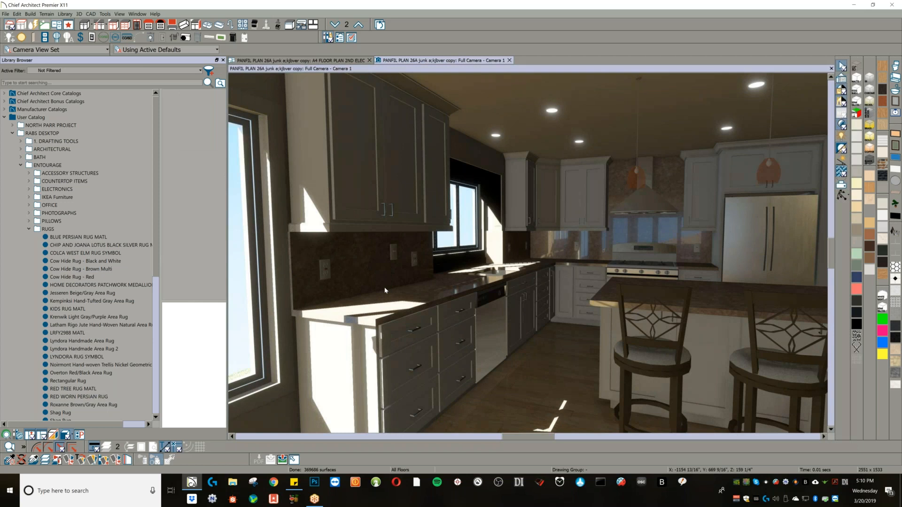
{"action": "left_click", "coordinate": [379, 283]}
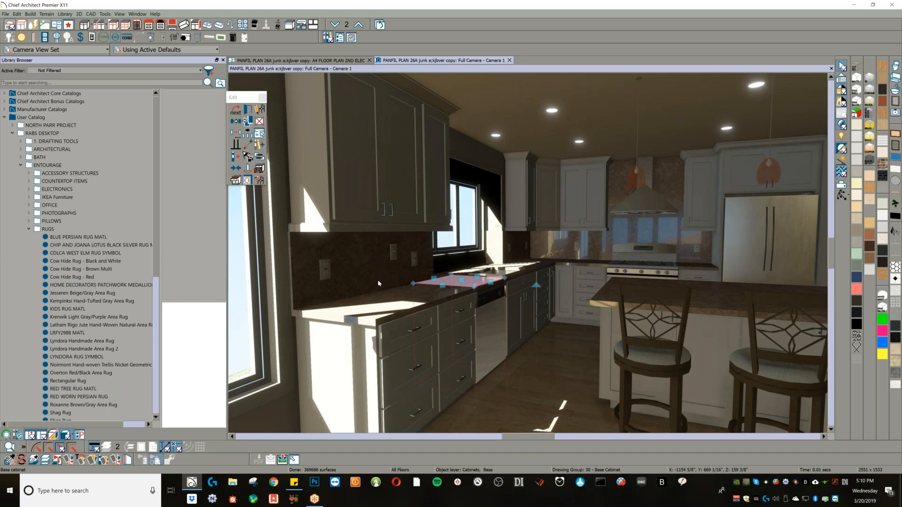
{"action": "key", "text": "Num_Lock"}
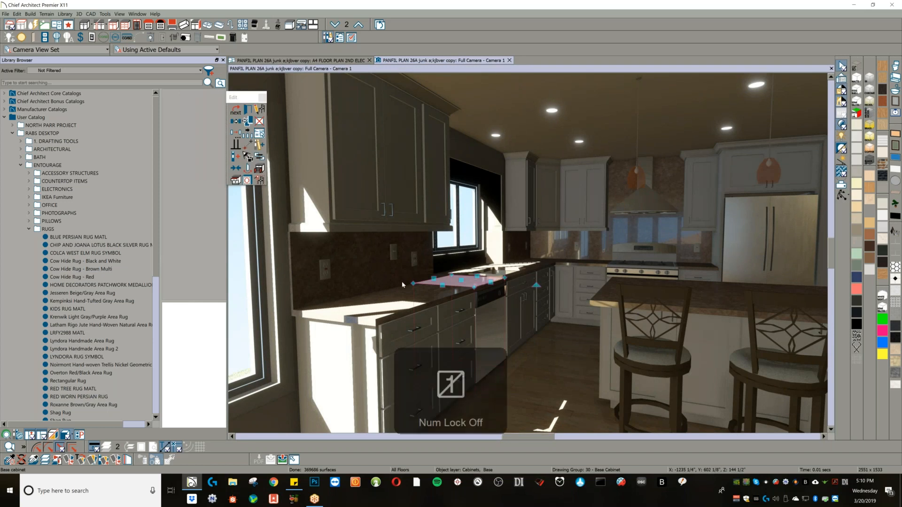
{"action": "key", "text": "Escape"}
{"action": "left_click", "coordinate": [398, 265]}
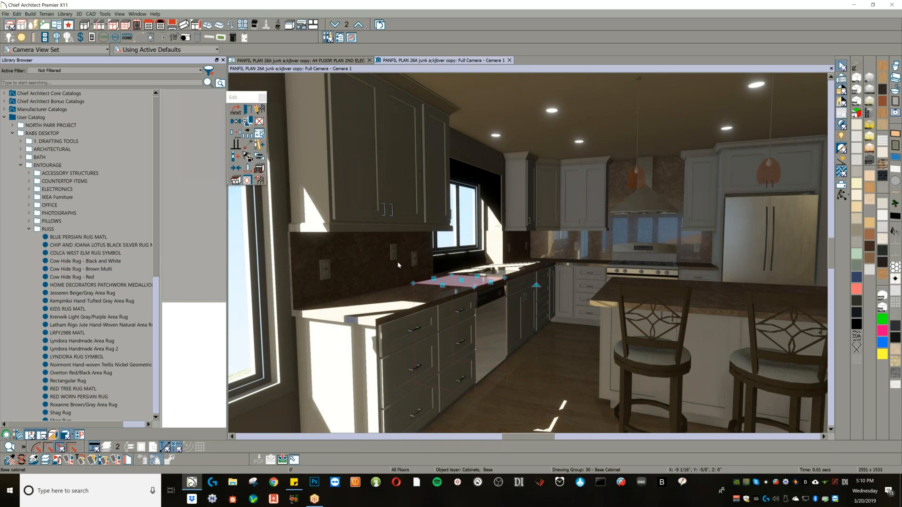
{"action": "left_click", "coordinate": [355, 281]}
{"action": "left_click", "coordinate": [400, 255]}
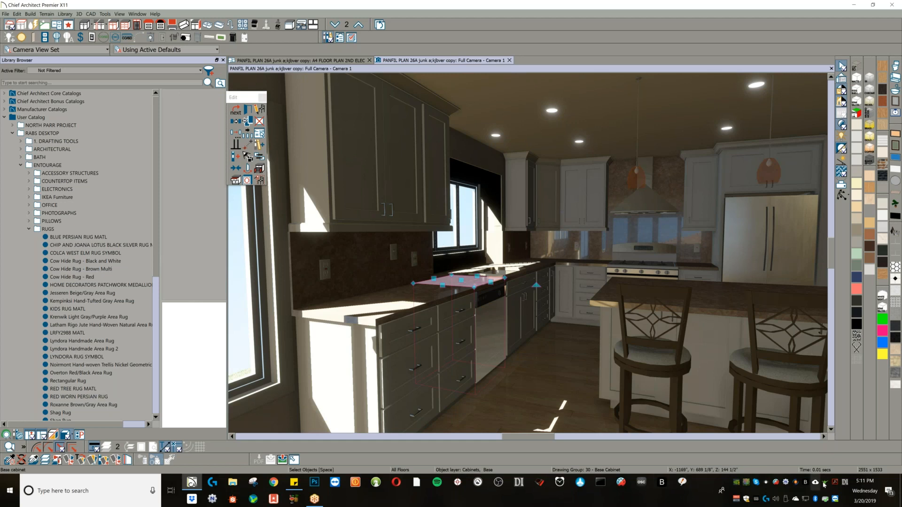
{"action": "left_click", "coordinate": [776, 485]}
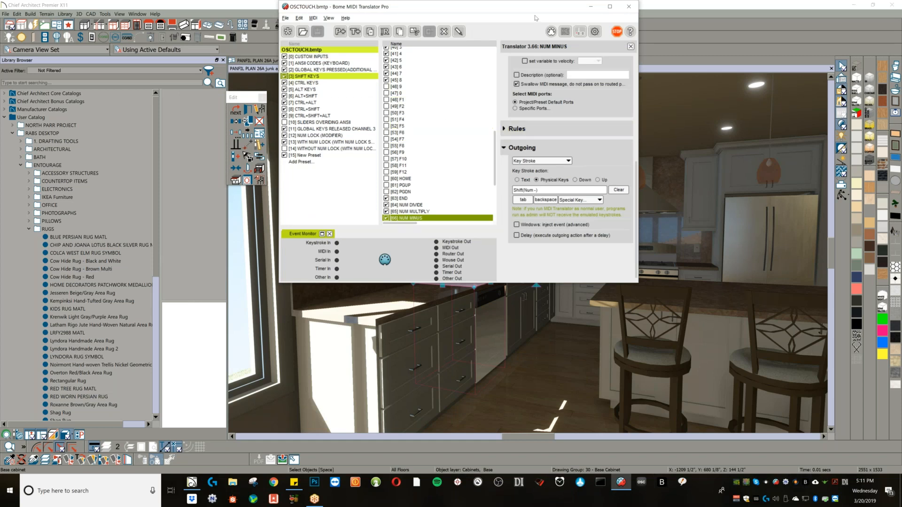
{"action": "left_click", "coordinate": [587, 8]}
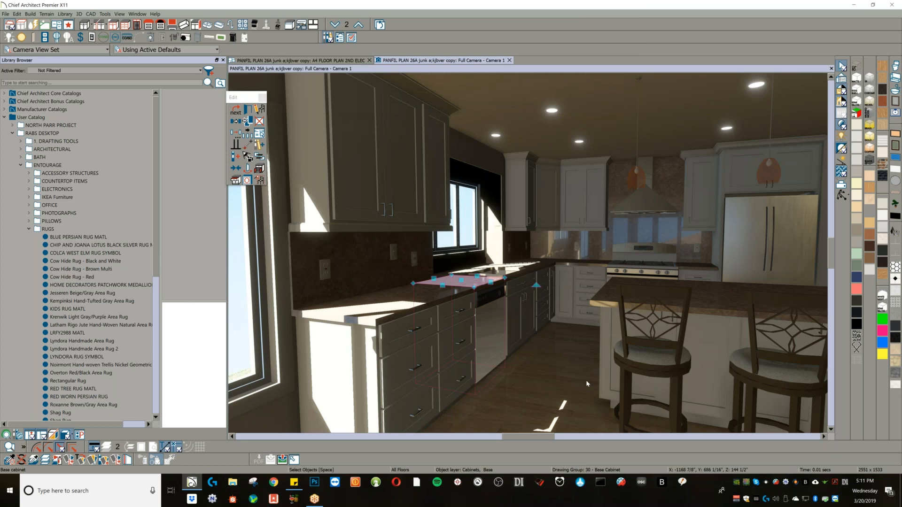
{"action": "key", "text": "Num_Lock"}
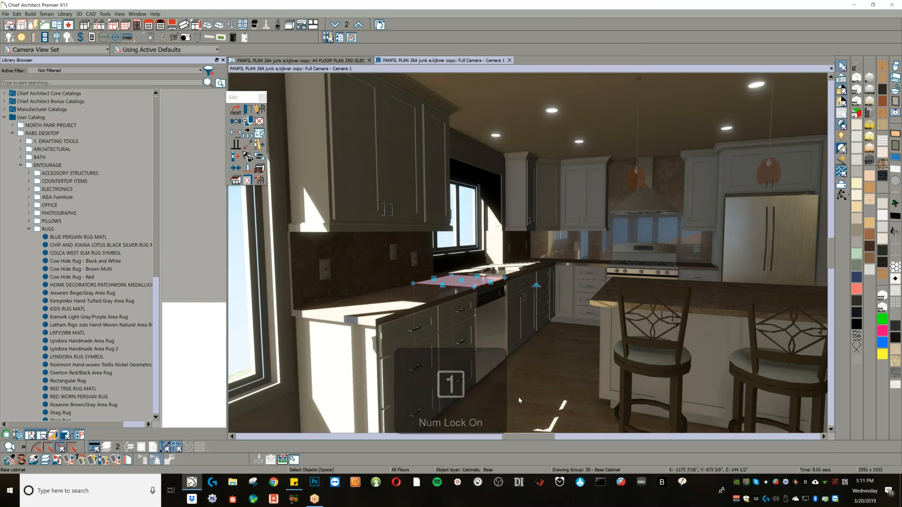
{"action": "left_click", "coordinate": [429, 292]}
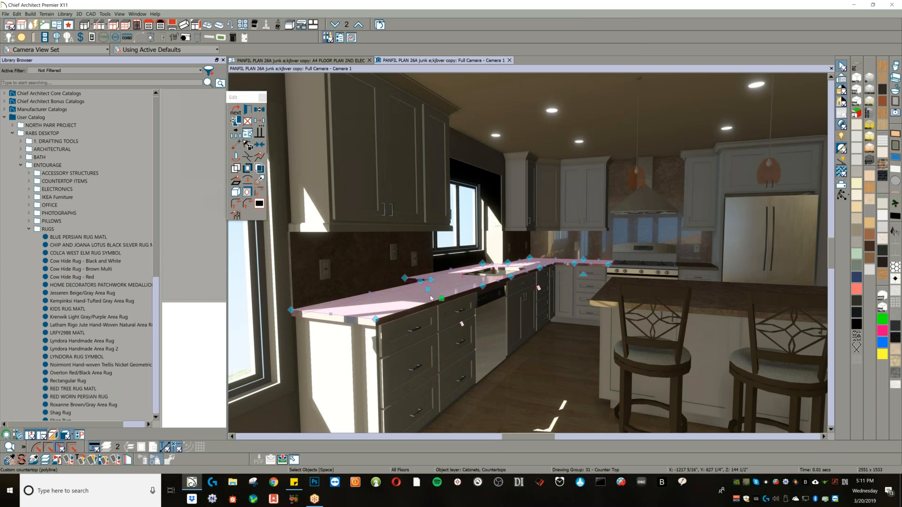
{"action": "left_click", "coordinate": [427, 294]}
{"action": "left_click", "coordinate": [427, 295]}
{"action": "key", "text": "Num_Lock"}
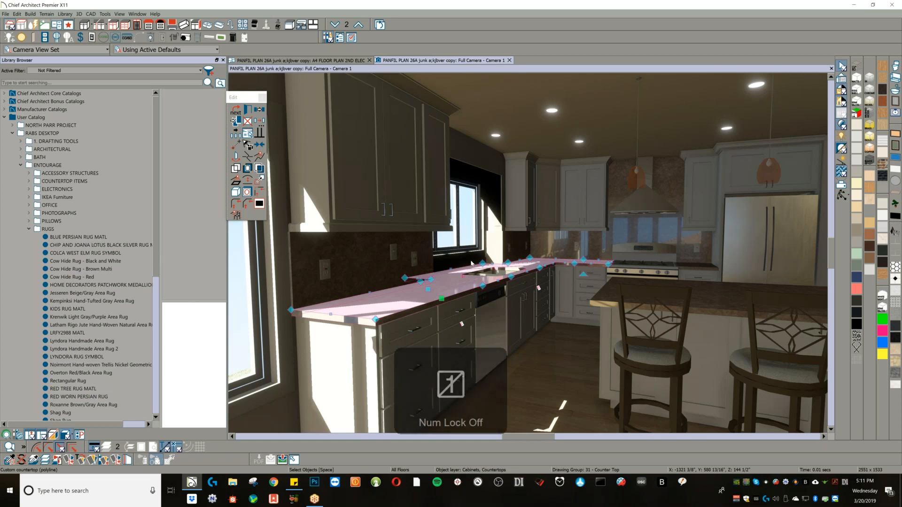
{"action": "left_click", "coordinate": [430, 302]}
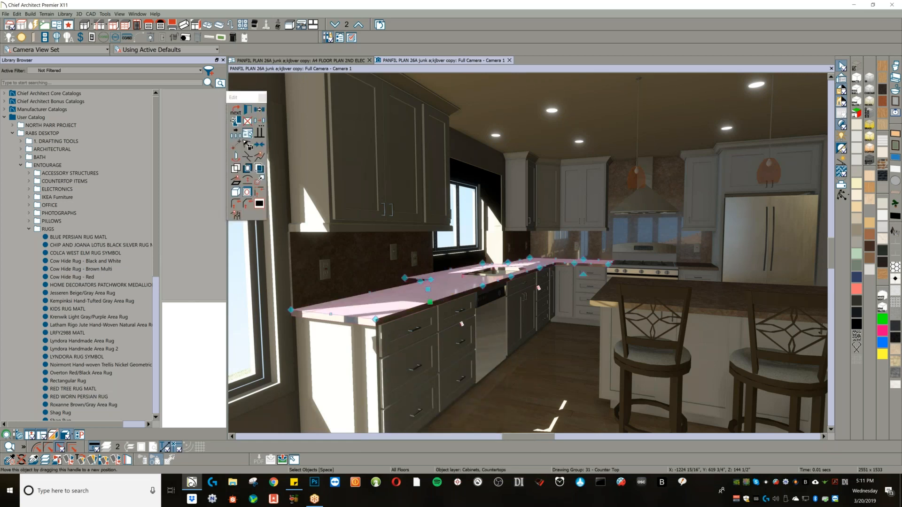
- Customize the 3D view toolbars by finding the Adjust Material Definition tool and adding it below the existing camera tools
{"action": "right_click", "coordinate": [449, 44]}
{"action": "mouse_move", "coordinate": [542, 101]}
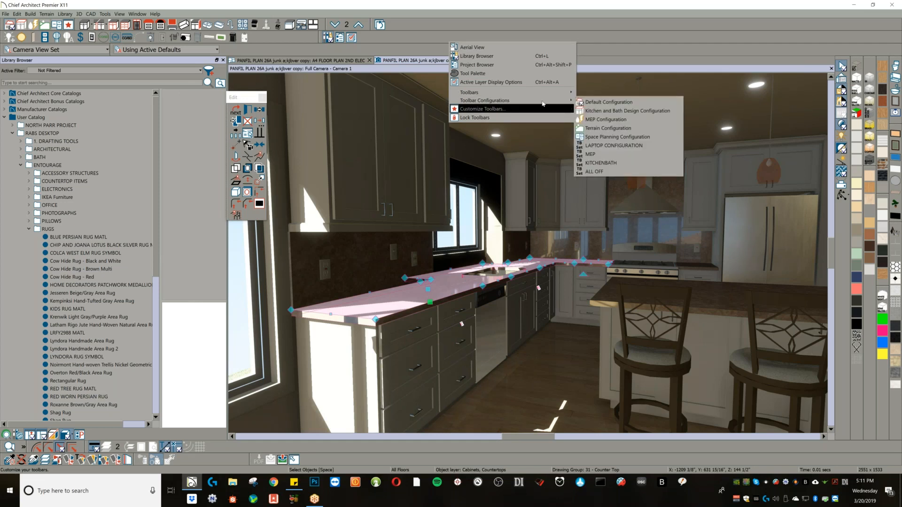
{"action": "left_click", "coordinate": [517, 108]}
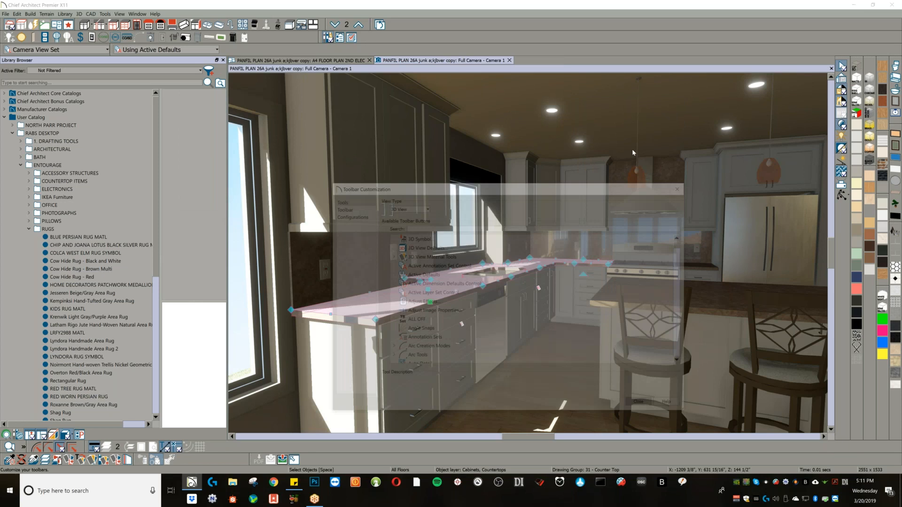
{"action": "type", "text": "adjust"}
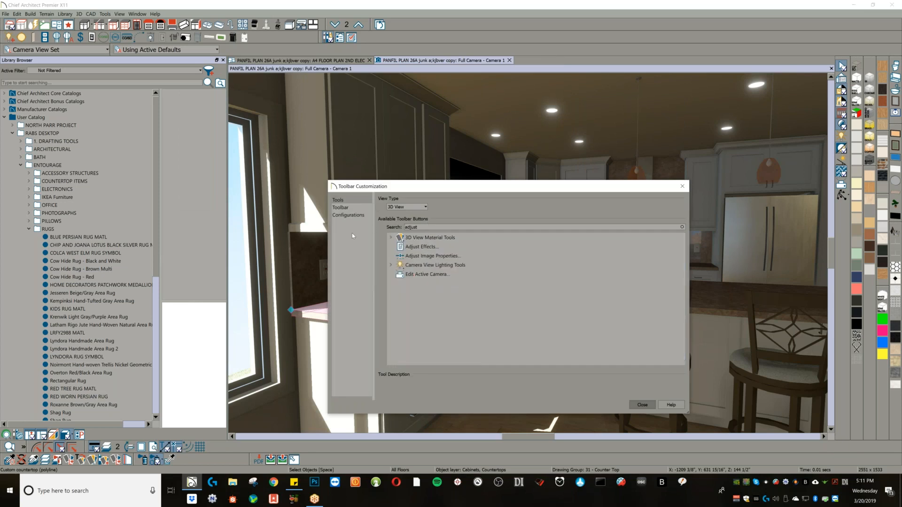
{"action": "left_click", "coordinate": [391, 238]}
{"action": "left_click_drag", "start_coordinate": [417, 248], "coordinate": [842, 202]}
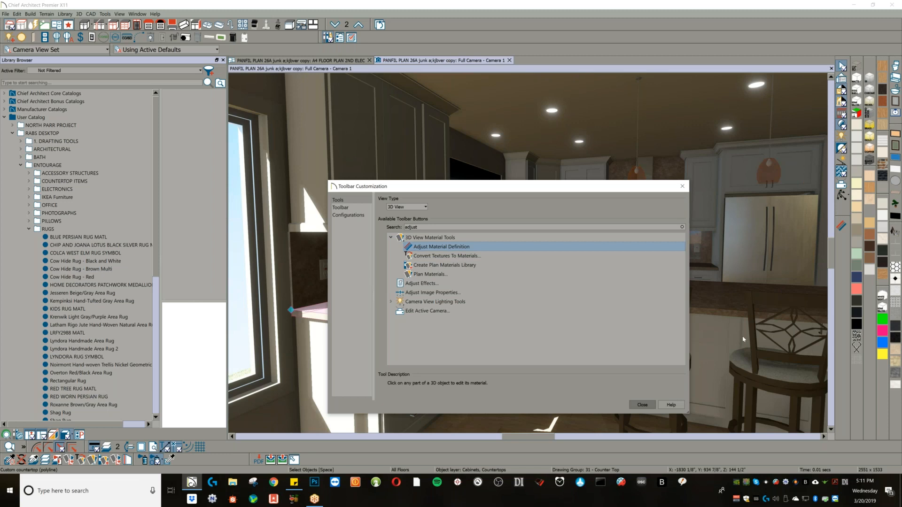
{"action": "left_click", "coordinate": [642, 405]}
- Open the window-wall countertop's material with Adjust Material Definition and inspect its texture settings on the teapot preview
{"action": "left_click", "coordinate": [842, 226]}
{"action": "left_click", "coordinate": [432, 296]}
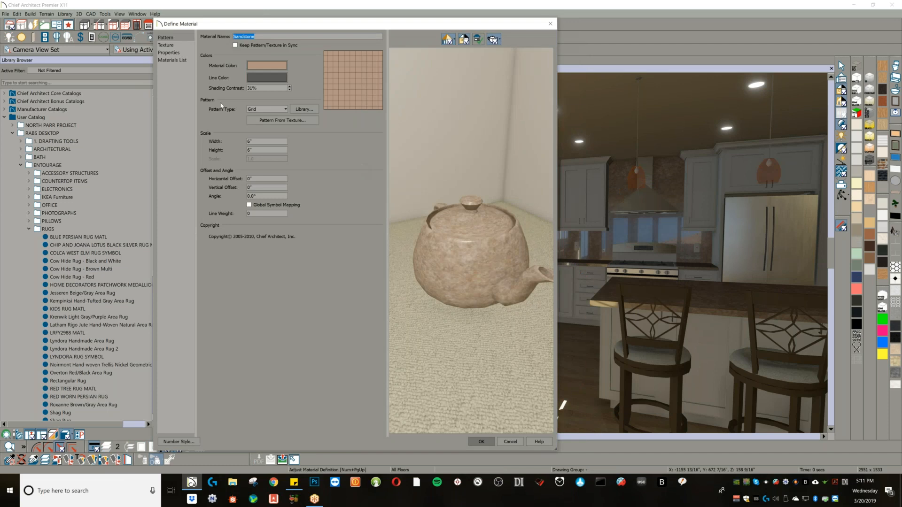
{"action": "left_click", "coordinate": [181, 45]}
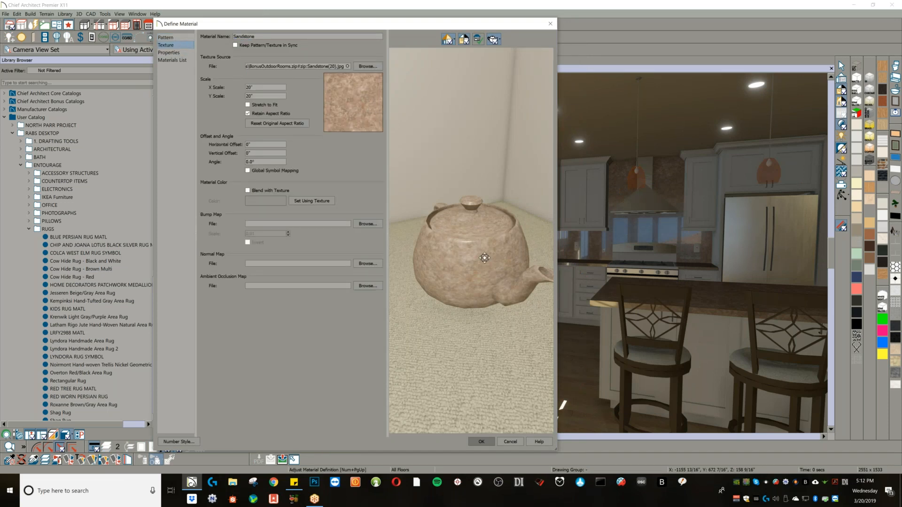
{"action": "scroll", "coordinate": [482, 253], "scroll_direction": "up", "scroll_amount": 5}
{"action": "scroll", "coordinate": [489, 239], "scroll_direction": "down", "scroll_amount": 5}
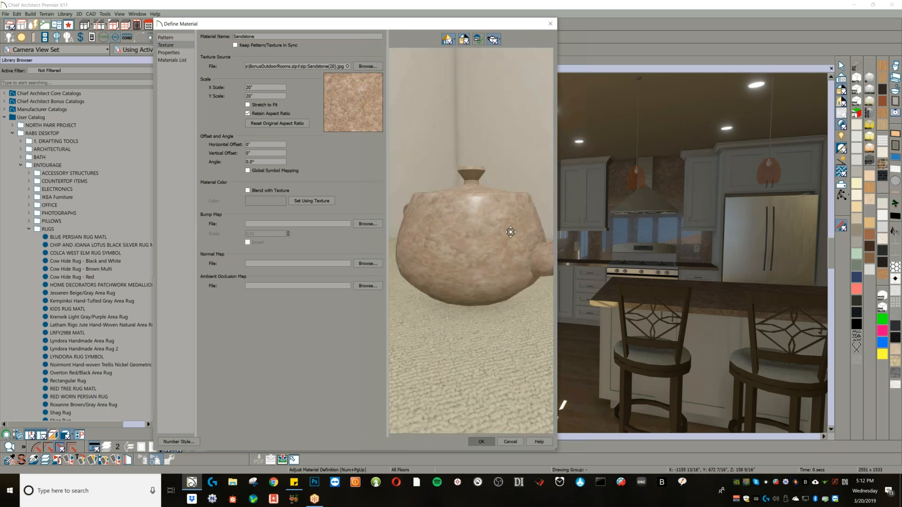
{"action": "left_click_drag", "start_coordinate": [478, 236], "coordinate": [404, 272]}
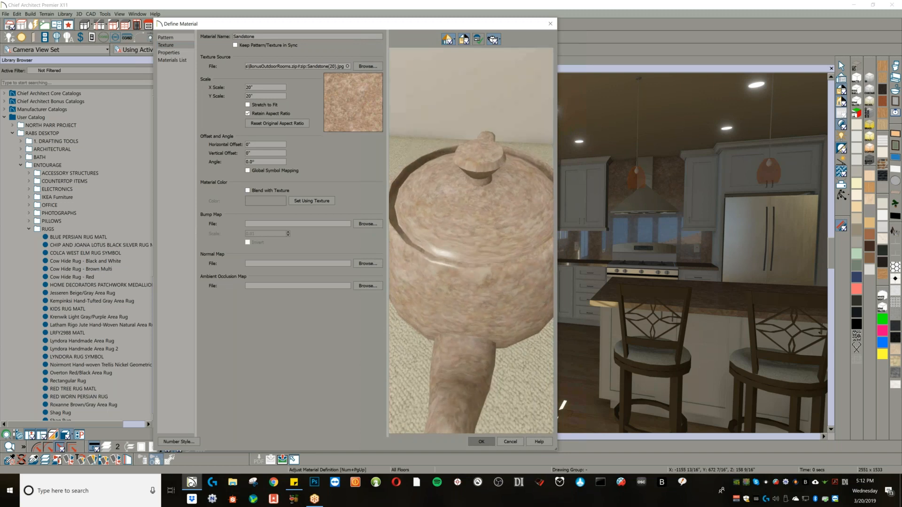
- Replace the countertop material's texture file with 6623 Collarada Drift.jpg from the COUNTERTOPS folder and inspect the preview
{"action": "left_click", "coordinate": [370, 66]}
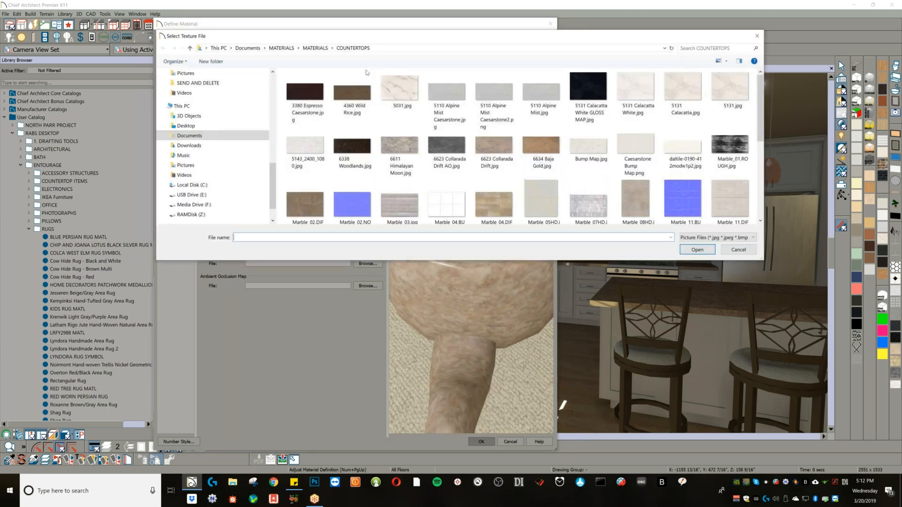
{"action": "double_click", "coordinate": [487, 141]}
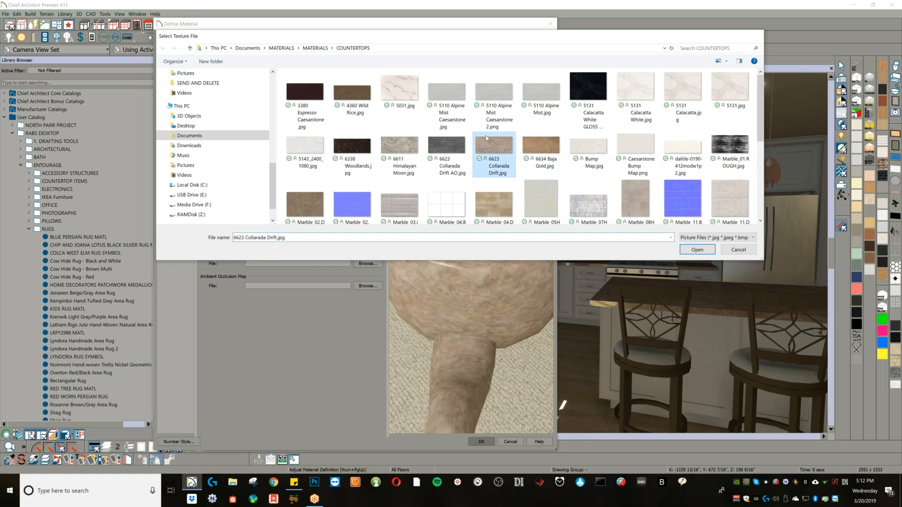
{"action": "scroll", "coordinate": [440, 234], "scroll_direction": "up", "scroll_amount": 3}
{"action": "scroll", "coordinate": [439, 234], "scroll_direction": "up", "scroll_amount": 5}
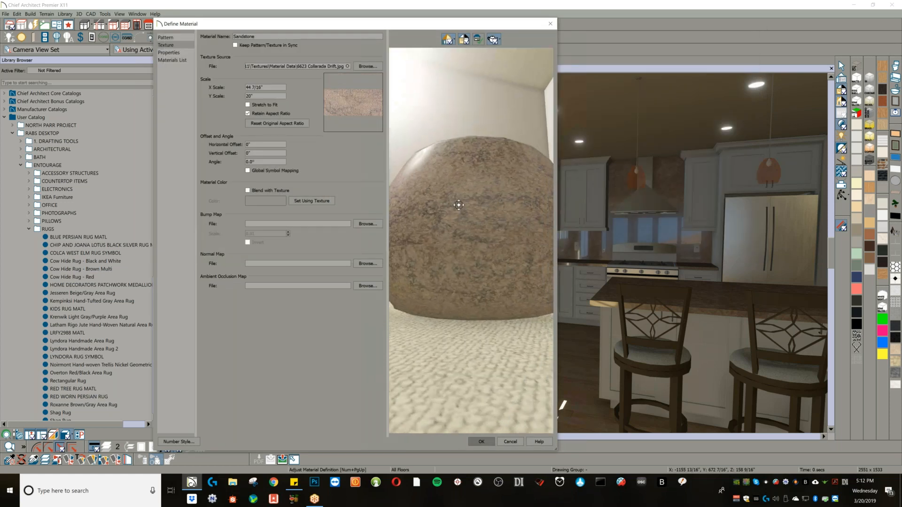
{"action": "scroll", "coordinate": [466, 207], "scroll_direction": "down", "scroll_amount": 5}
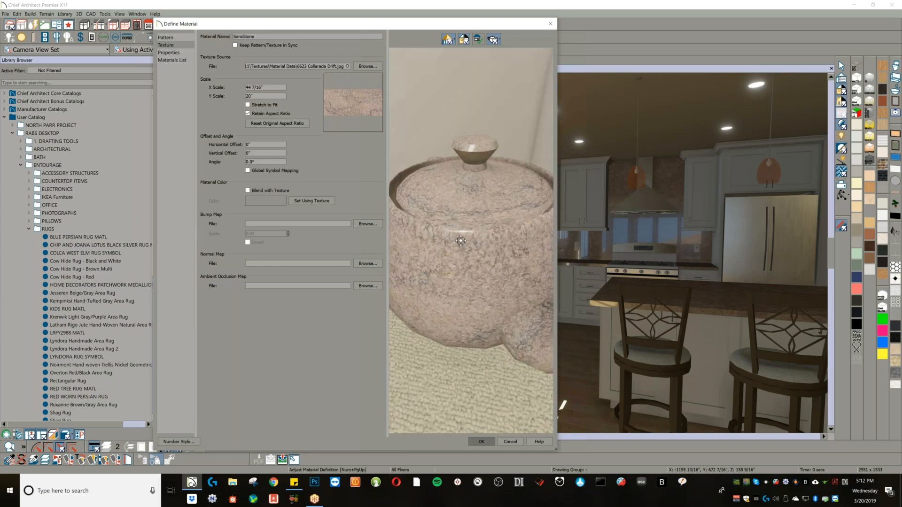
- Examine the texture files in the COUNTERTOPS folder that could serve as the countertop material's roughness map
{"action": "left_click", "coordinate": [174, 53]}
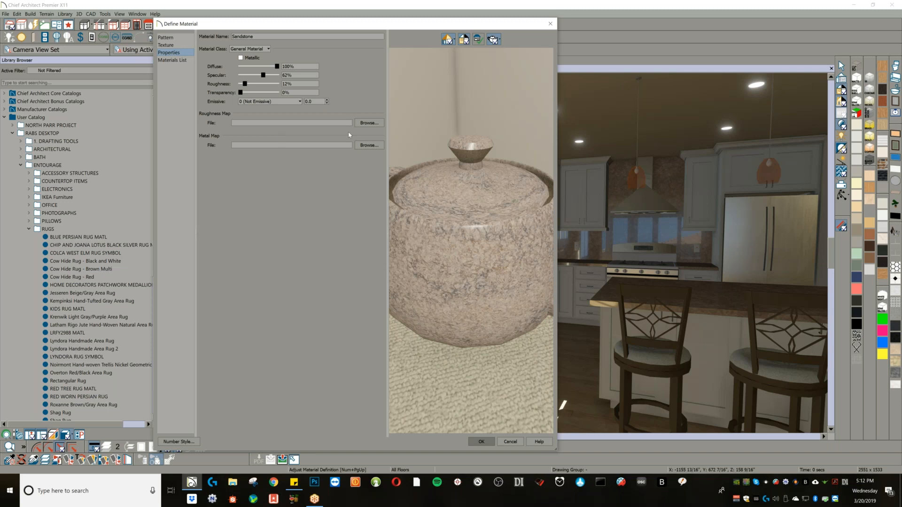
{"action": "left_click", "coordinate": [369, 123]}
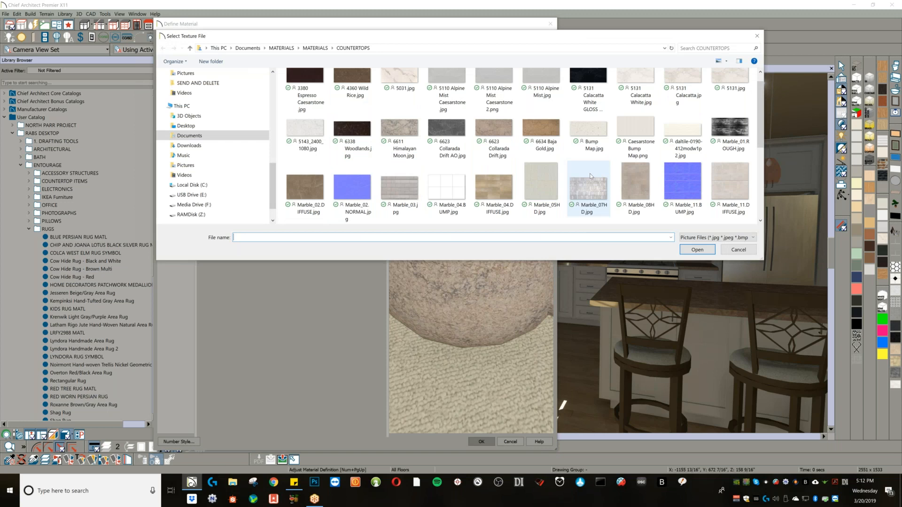
{"action": "scroll", "coordinate": [591, 176], "scroll_direction": "down", "scroll_amount": 1}
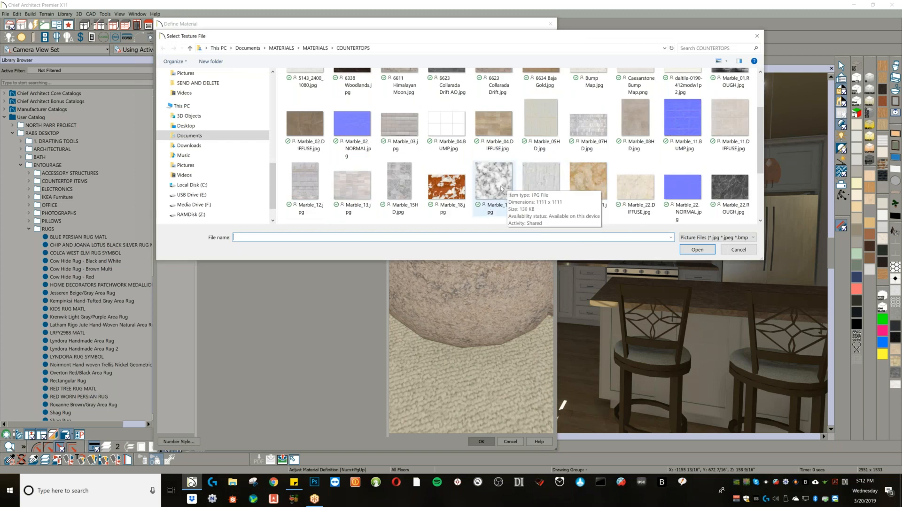
{"action": "scroll", "coordinate": [501, 188], "scroll_direction": "down", "scroll_amount": 1}
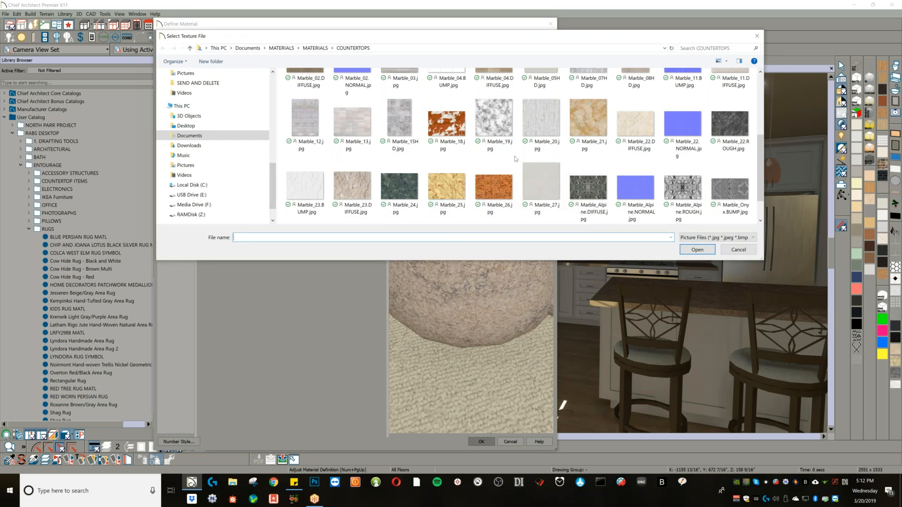
{"action": "scroll", "coordinate": [516, 159], "scroll_direction": "down", "scroll_amount": 1}
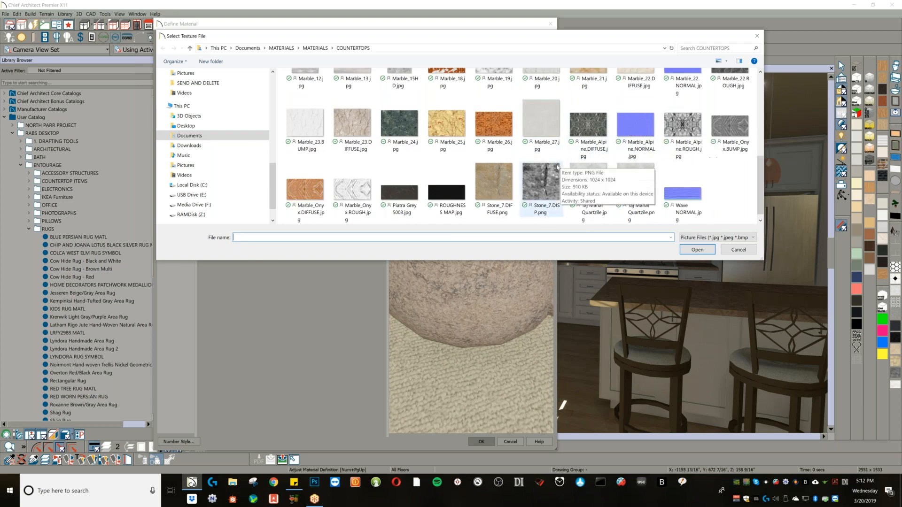
{"action": "scroll", "coordinate": [513, 171], "scroll_direction": "up", "scroll_amount": 1}
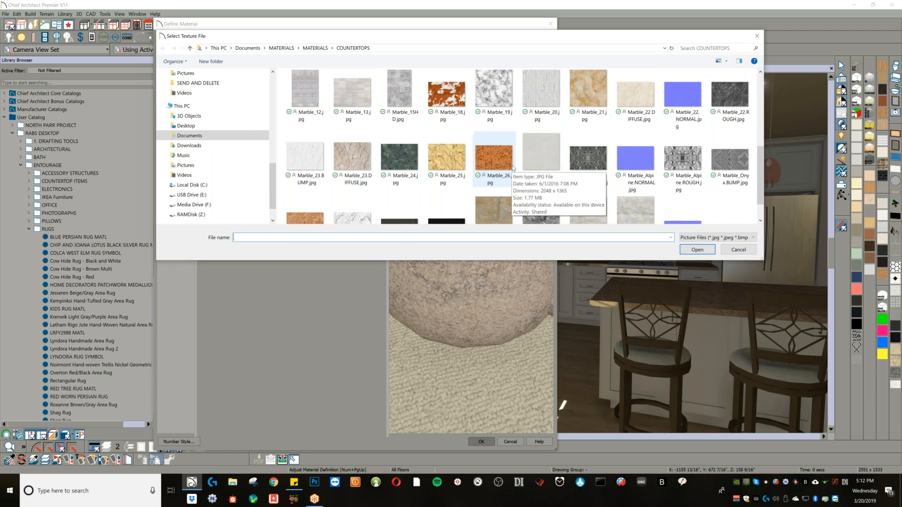
{"action": "scroll", "coordinate": [553, 173], "scroll_direction": "up", "scroll_amount": 1}
{"action": "scroll", "coordinate": [554, 173], "scroll_direction": "up", "scroll_amount": 2}
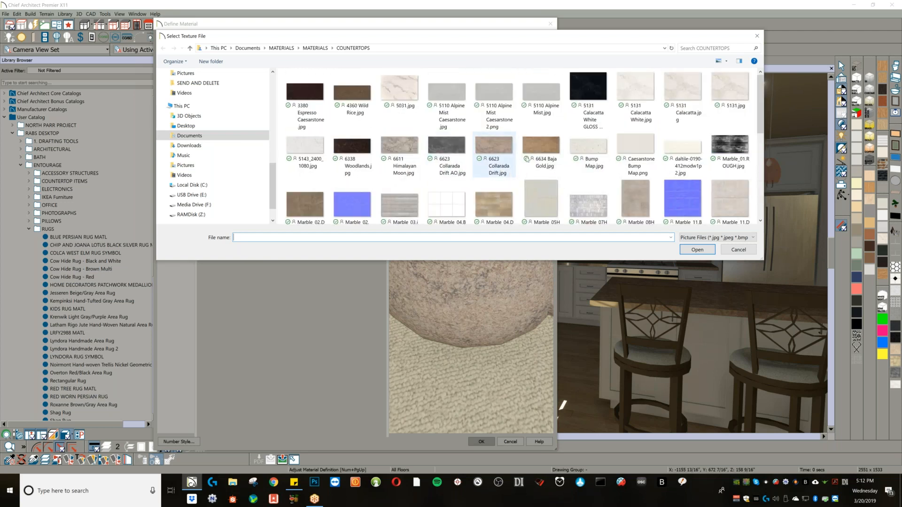
{"action": "scroll", "coordinate": [546, 180], "scroll_direction": "down", "scroll_amount": 1}
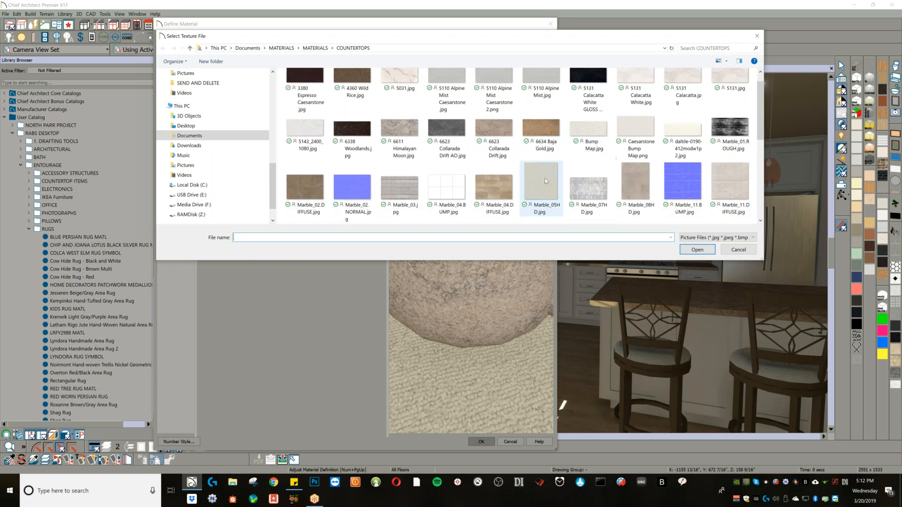
{"action": "scroll", "coordinate": [545, 179], "scroll_direction": "down", "scroll_amount": 1}
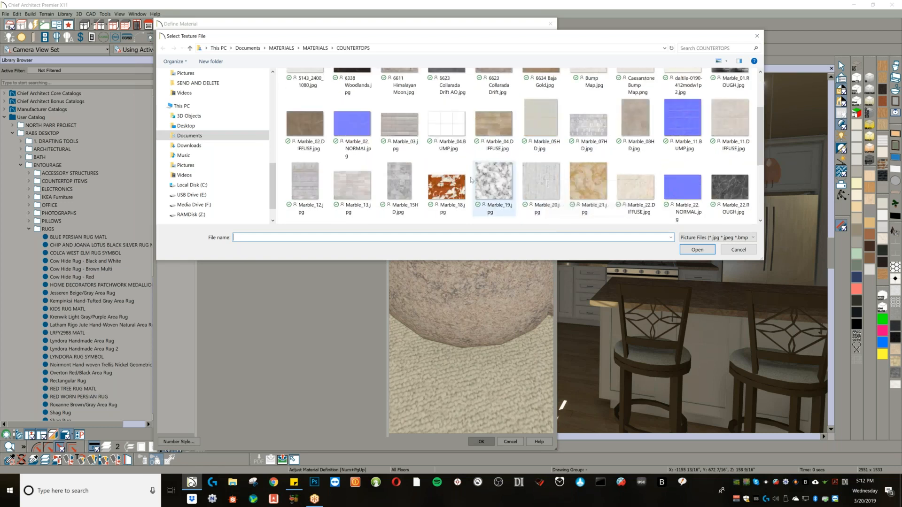
{"action": "scroll", "coordinate": [471, 180], "scroll_direction": "down", "scroll_amount": 2}
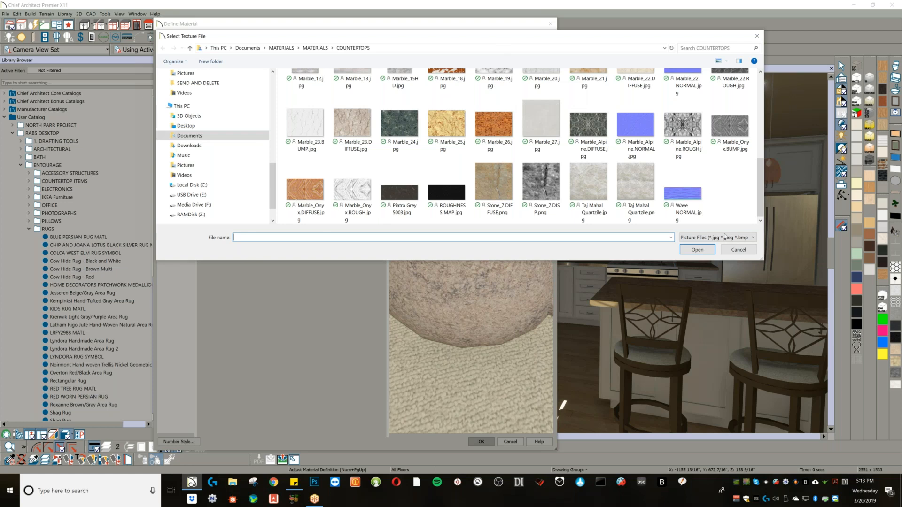
{"action": "left_click", "coordinate": [737, 251]}
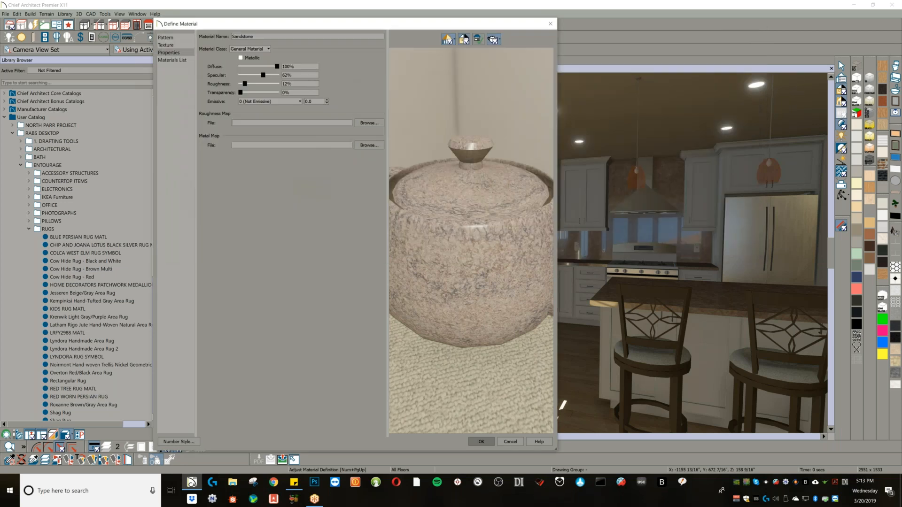
- Assign ROUGHNESS MAP.jpg from the COUNTERTOPS folder as the countertop material's roughness map
{"action": "left_click", "coordinate": [170, 47]}
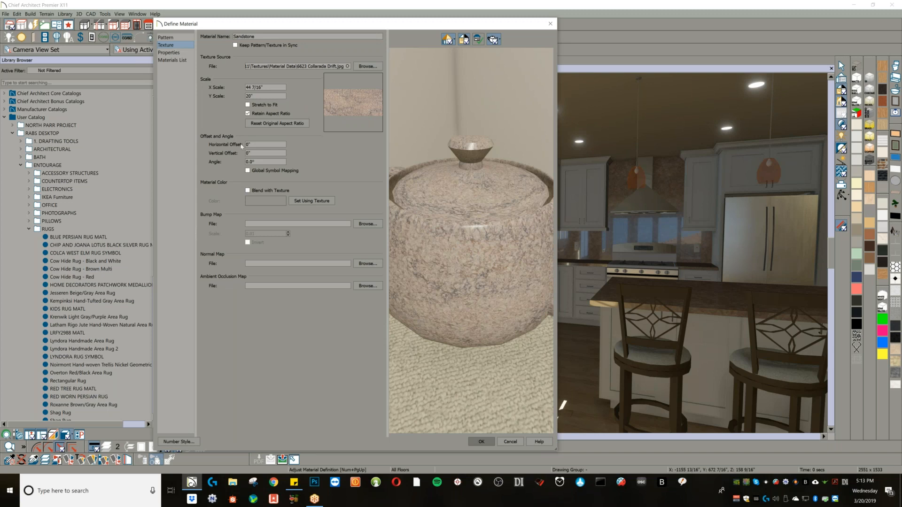
{"action": "left_click", "coordinate": [181, 53]}
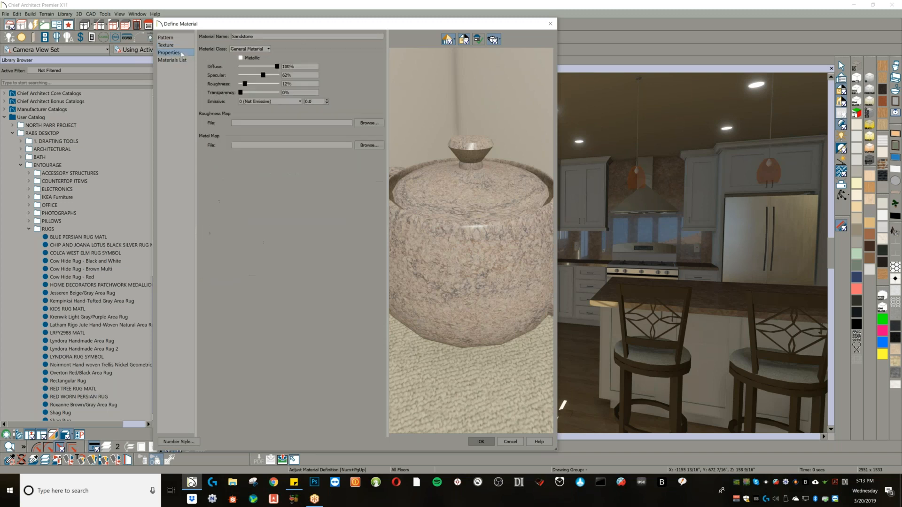
{"action": "left_click", "coordinate": [370, 124]}
{"action": "scroll", "coordinate": [577, 156], "scroll_direction": "down", "scroll_amount": 1}
{"action": "scroll", "coordinate": [545, 162], "scroll_direction": "down", "scroll_amount": 4}
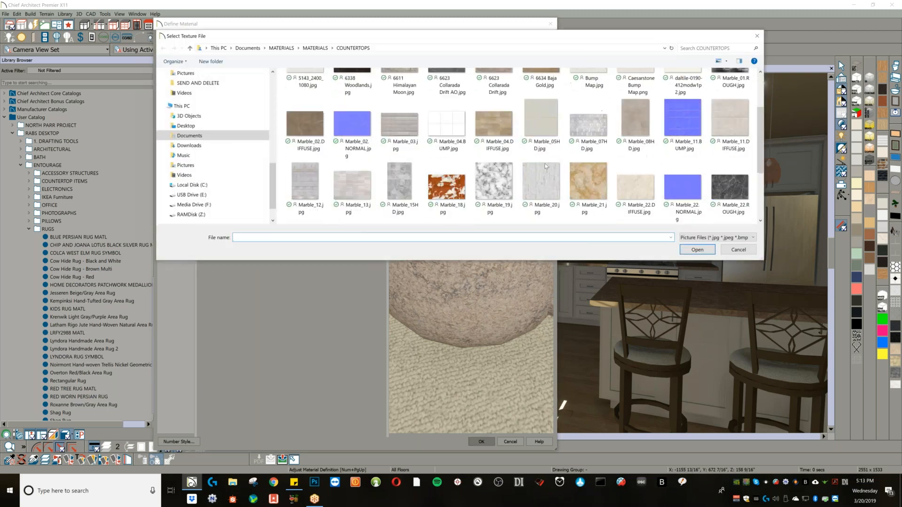
{"action": "left_click", "coordinate": [447, 195]}
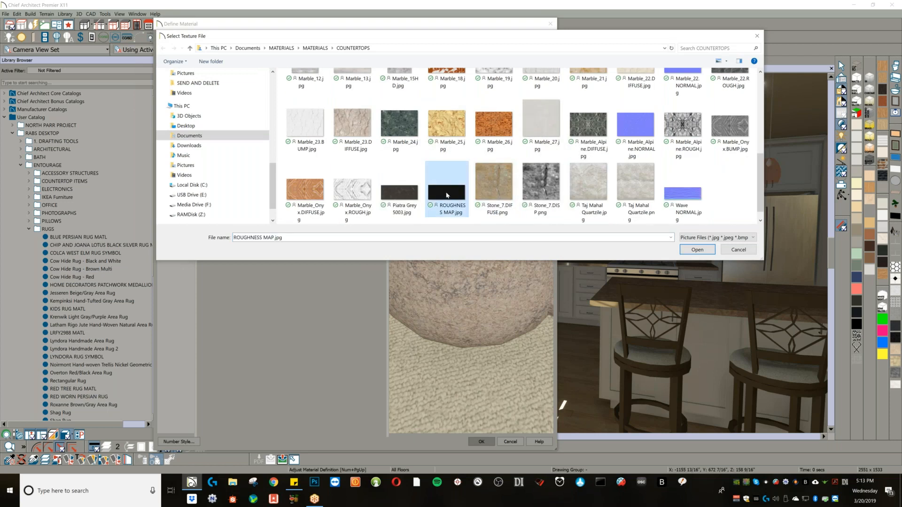
{"action": "scroll", "coordinate": [446, 195], "scroll_direction": "up", "scroll_amount": 2, "text": "ctrl"}
{"action": "scroll", "coordinate": [600, 179], "scroll_direction": "down", "scroll_amount": 1}
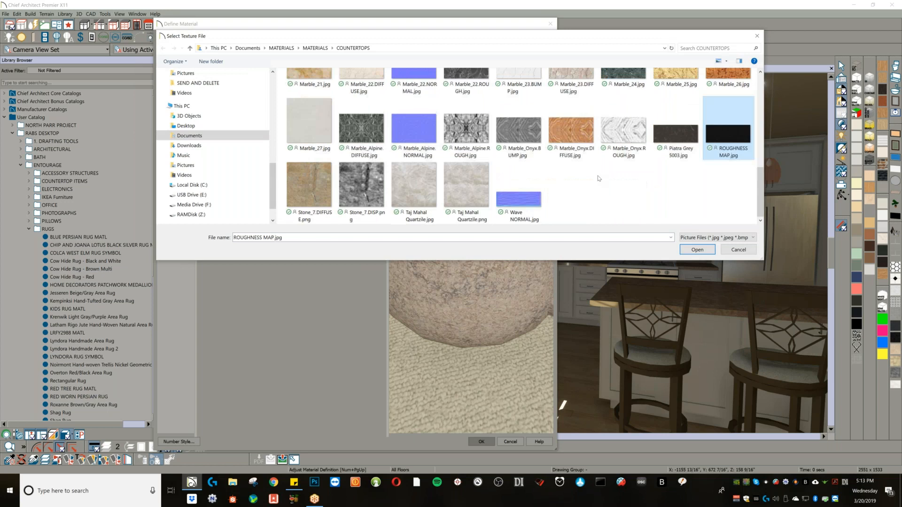
{"action": "double_click", "coordinate": [721, 134]}
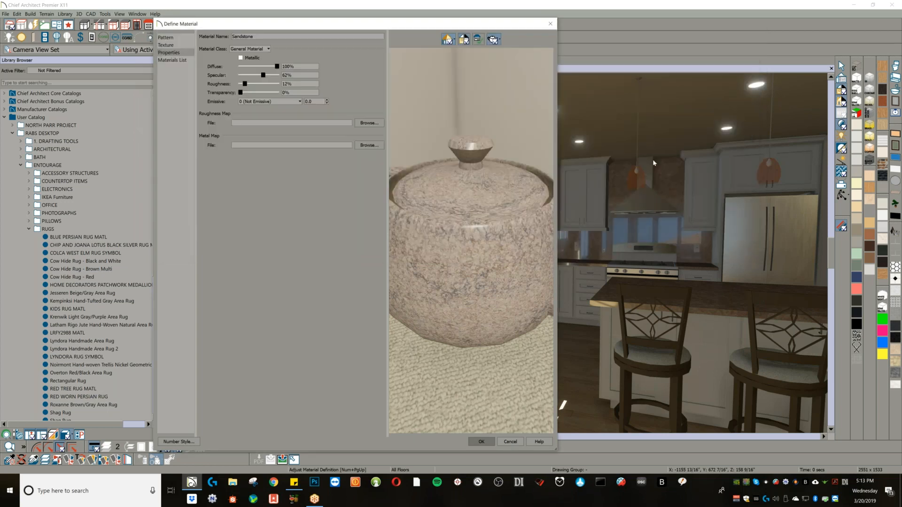
- Inspect the material's reflections on the teapot, and switch the preview shape to a cube viewed from above
{"action": "left_click_drag", "start_coordinate": [483, 231], "coordinate": [503, 202]}
{"action": "scroll", "coordinate": [486, 198], "scroll_direction": "up", "scroll_amount": 2}
{"action": "scroll", "coordinate": [487, 202], "scroll_direction": "down", "scroll_amount": 1}
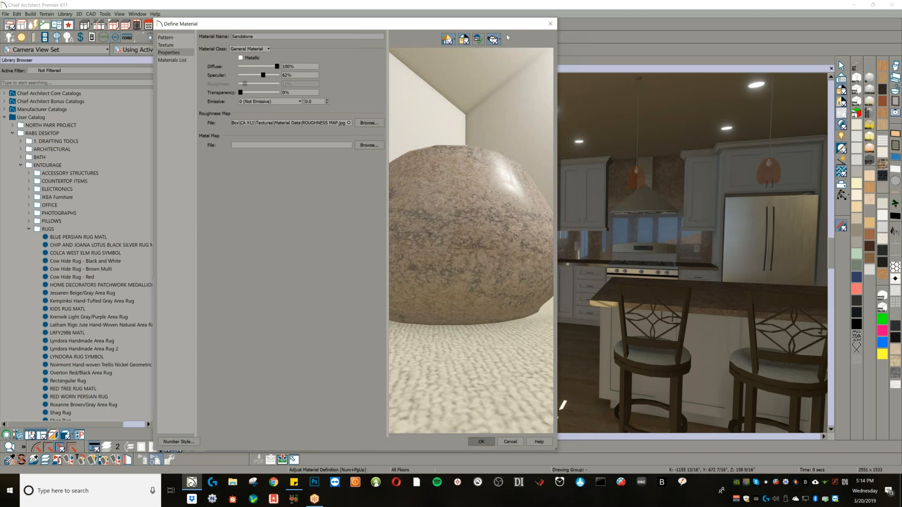
{"action": "left_click", "coordinate": [501, 41]}
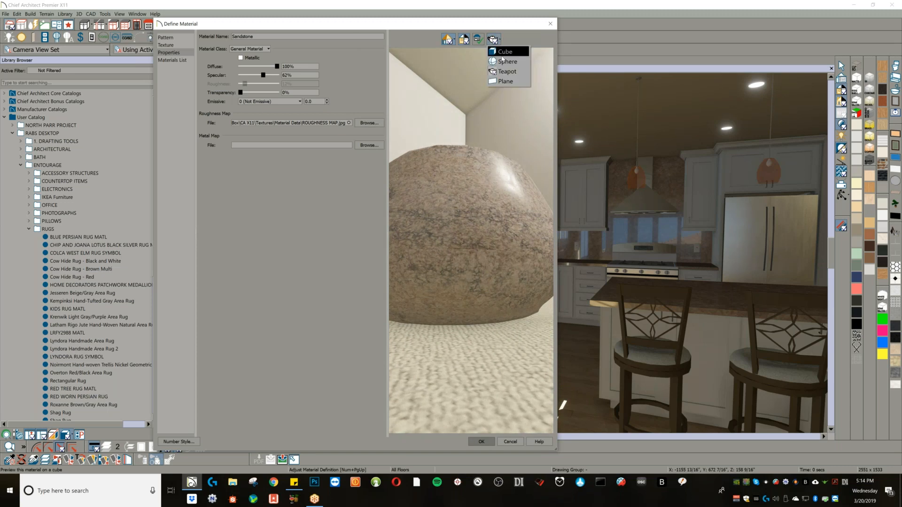
{"action": "left_click", "coordinate": [502, 63]}
{"action": "left_click_drag", "start_coordinate": [504, 191], "coordinate": [477, 248]}
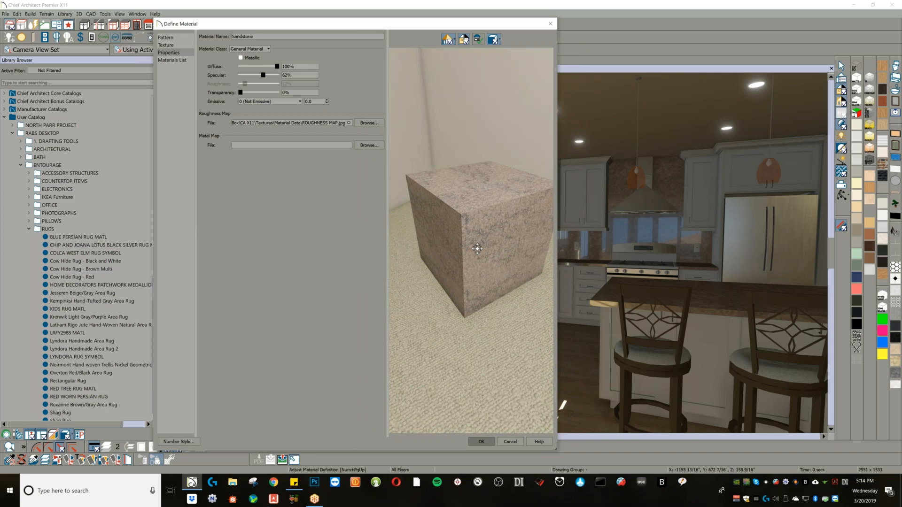
- Assign 6623 Collarada Drift AO.jpg as the countertop material's ambient occlusion map
{"action": "left_click", "coordinate": [181, 47]}
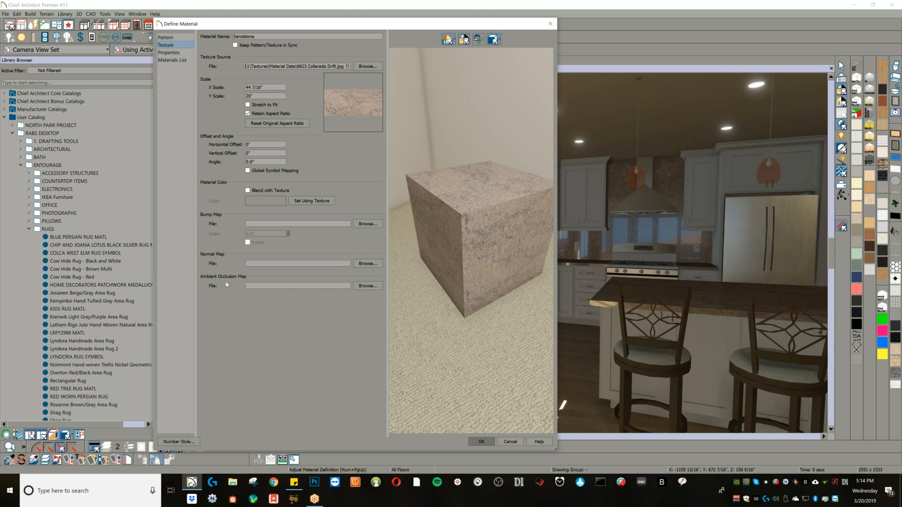
{"action": "left_click", "coordinate": [365, 286]}
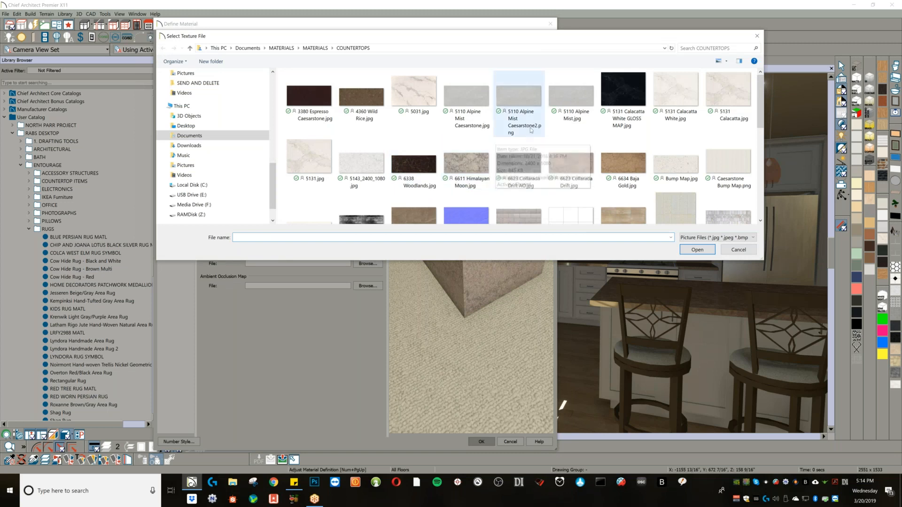
{"action": "scroll", "coordinate": [531, 131], "scroll_direction": "down", "scroll_amount": 1}
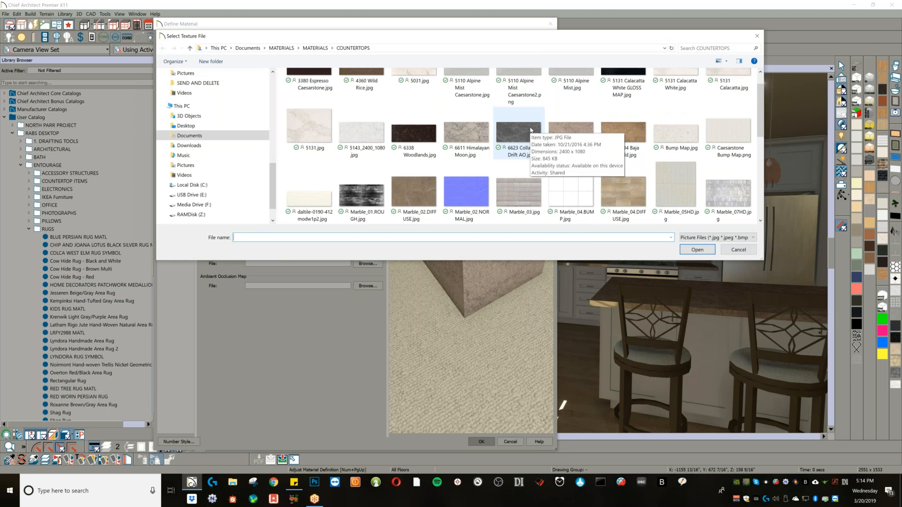
{"action": "scroll", "coordinate": [531, 130], "scroll_direction": "up", "scroll_amount": 1}
{"action": "double_click", "coordinate": [530, 170]}
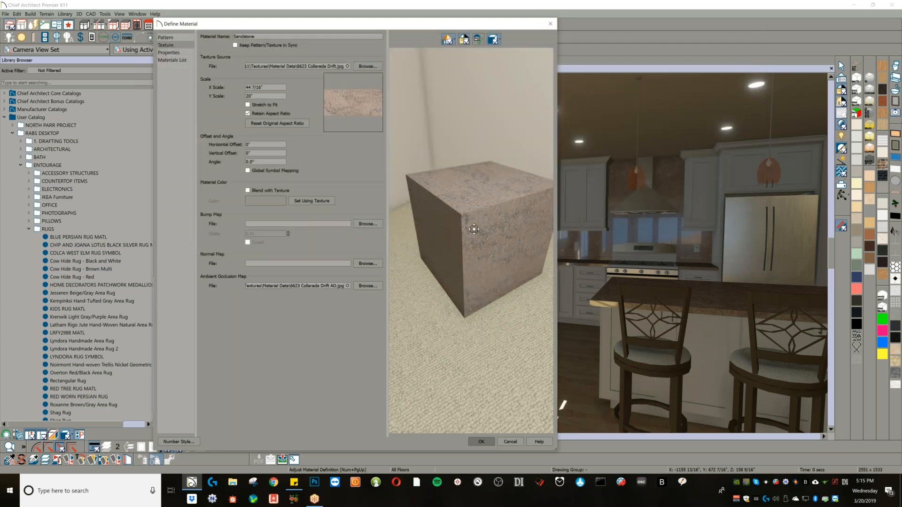
- Clear and reassign the 6623 Collarada Drift AO.jpg ambient occlusion map to compare the cube preview, and apply the material definition
{"action": "left_click", "coordinate": [348, 286]}
{"action": "left_click_drag", "start_coordinate": [479, 211], "coordinate": [462, 220]}
{"action": "left_click", "coordinate": [368, 286]}
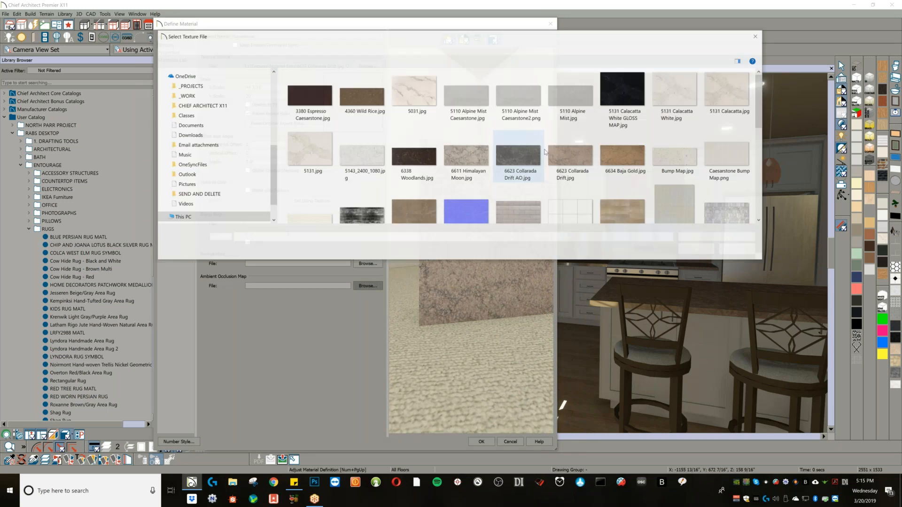
{"action": "double_click", "coordinate": [525, 165]}
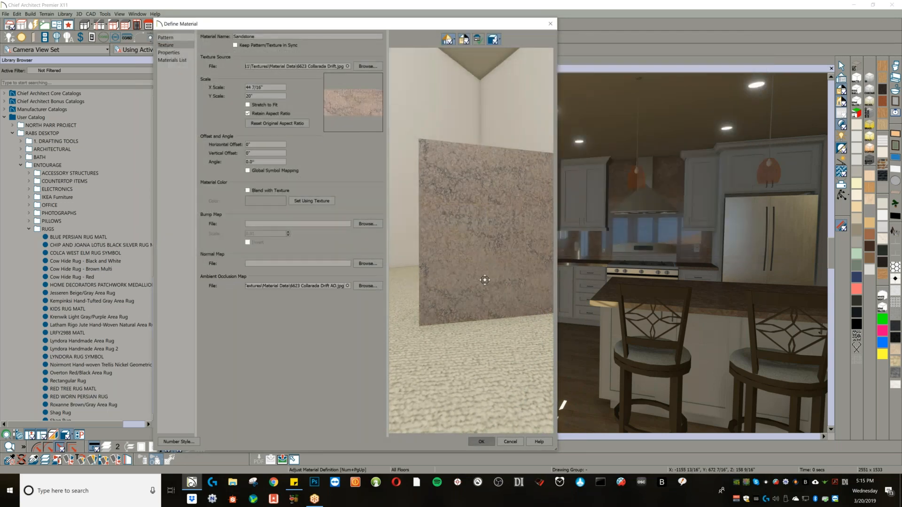
{"action": "left_click_drag", "start_coordinate": [486, 260], "coordinate": [489, 352]}
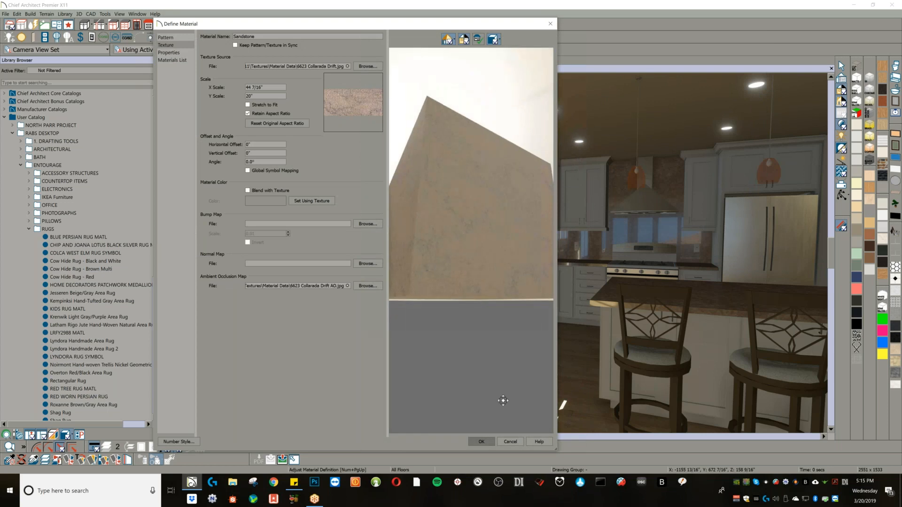
{"action": "left_click", "coordinate": [481, 442]}
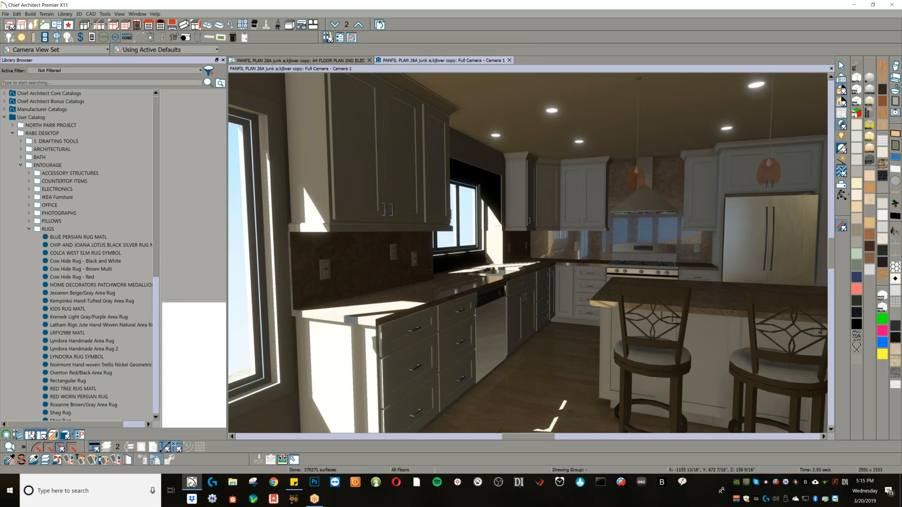
- Paint the backsplash beside the range hood with a dark stone material so it replaces the brown stone on the matching countertops
{"action": "left_click", "coordinate": [673, 176]}
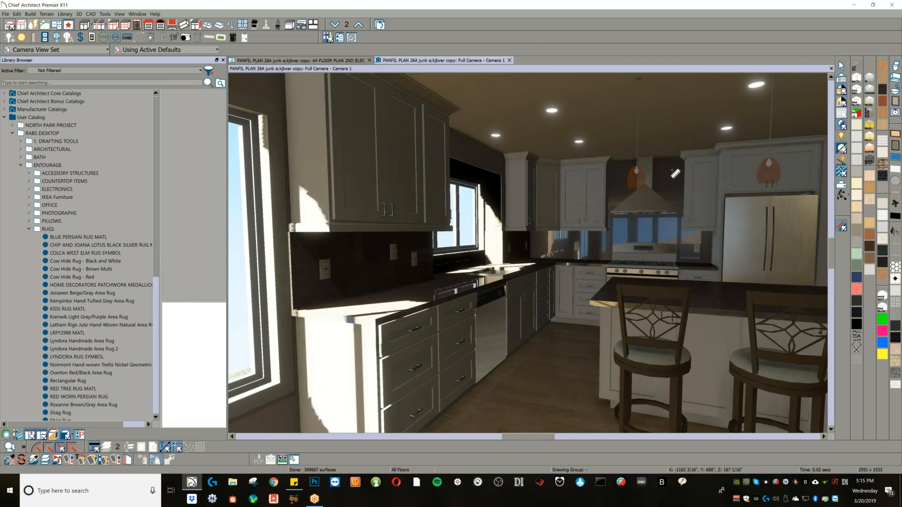
{"action": "left_click", "coordinate": [682, 172]}
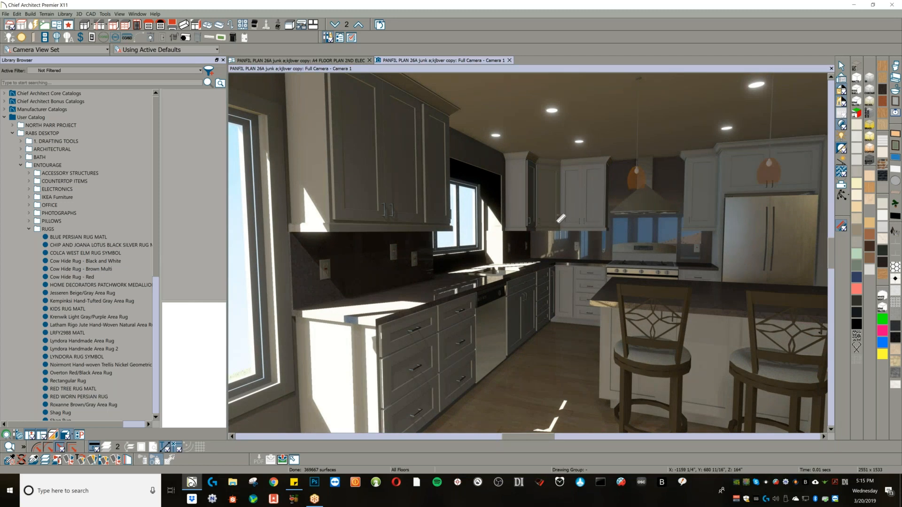
- Examine the reflections on the dark stone countertops, backsplash and island from several kitchen viewpoints
{"action": "scroll", "coordinate": [559, 220], "scroll_direction": "down", "scroll_amount": 3}
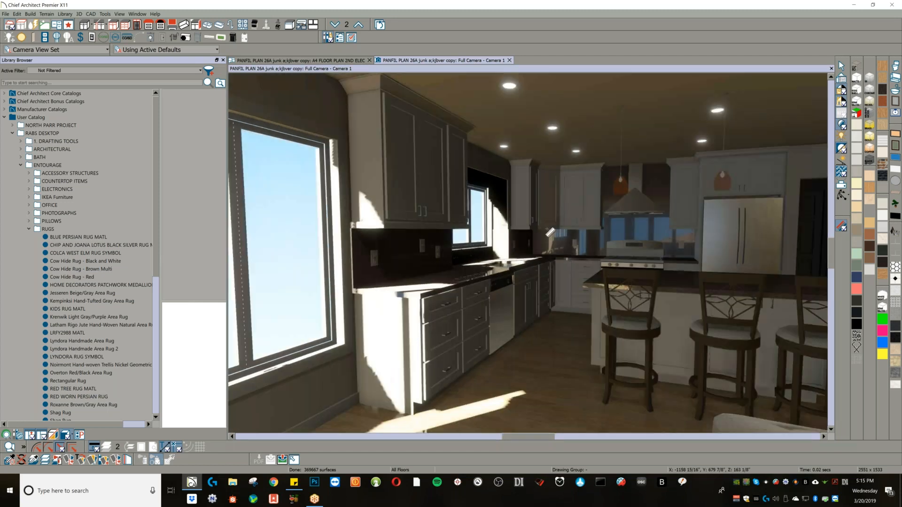
{"action": "scroll", "coordinate": [559, 220], "scroll_direction": "down", "scroll_amount": 2}
{"action": "scroll", "coordinate": [657, 231], "scroll_direction": "up", "scroll_amount": 5}
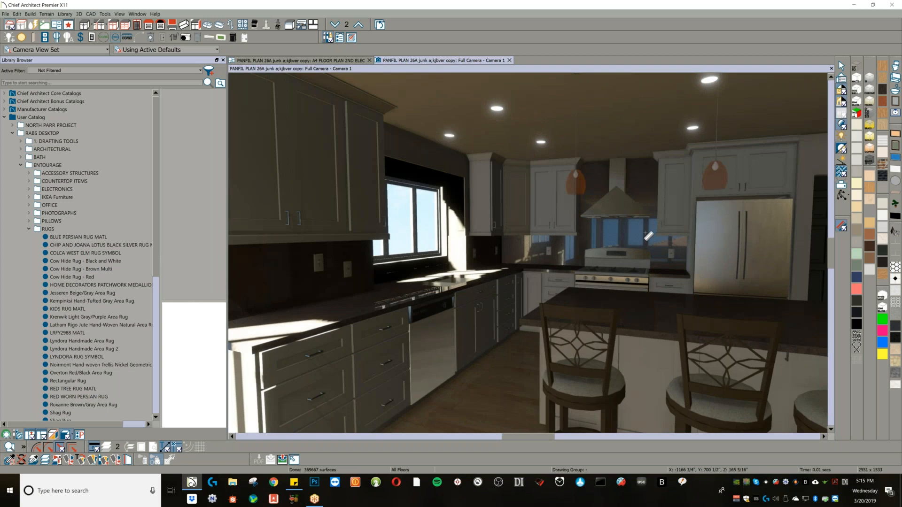
{"action": "scroll", "coordinate": [648, 236], "scroll_direction": "up", "scroll_amount": 3}
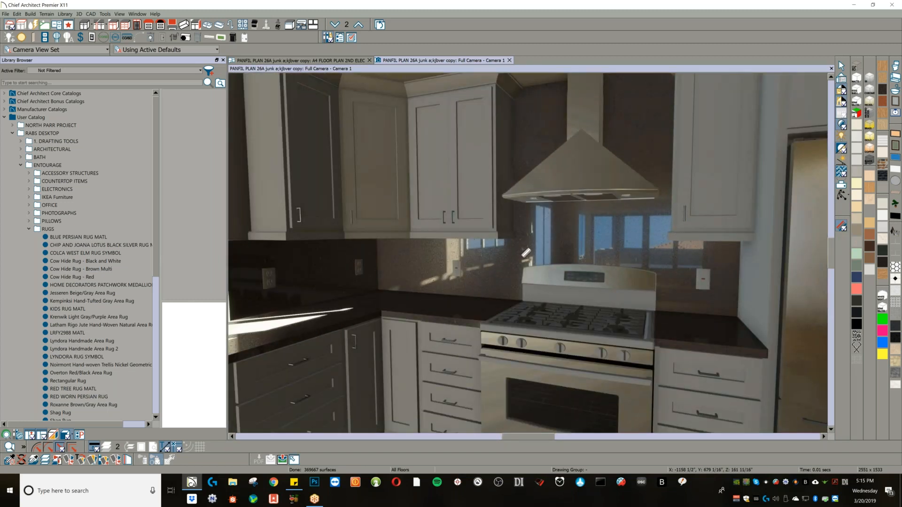
{"action": "key", "text": "o"}
{"action": "middle_click_drag", "start_coordinate": [535, 242], "coordinate": [583, 253]}
{"action": "scroll", "coordinate": [565, 260], "scroll_direction": "down", "scroll_amount": 1}
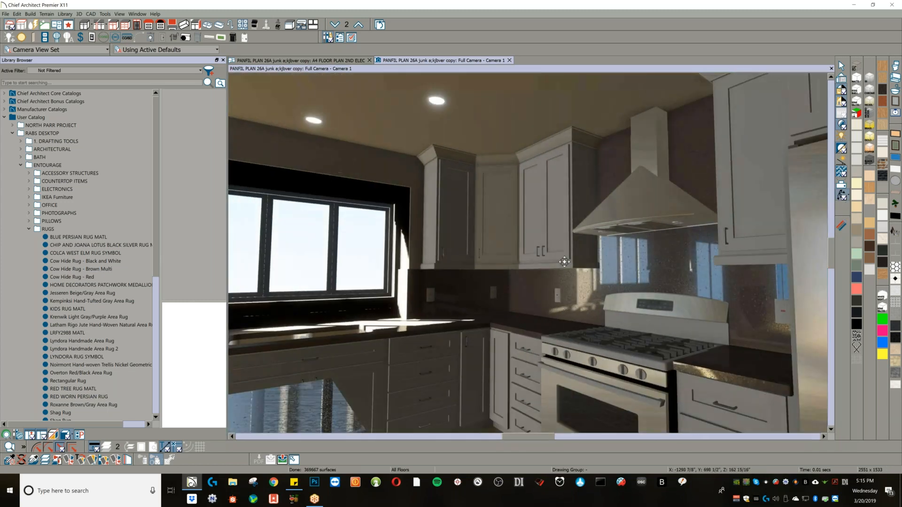
{"action": "scroll", "coordinate": [533, 281], "scroll_direction": "down", "scroll_amount": 3}
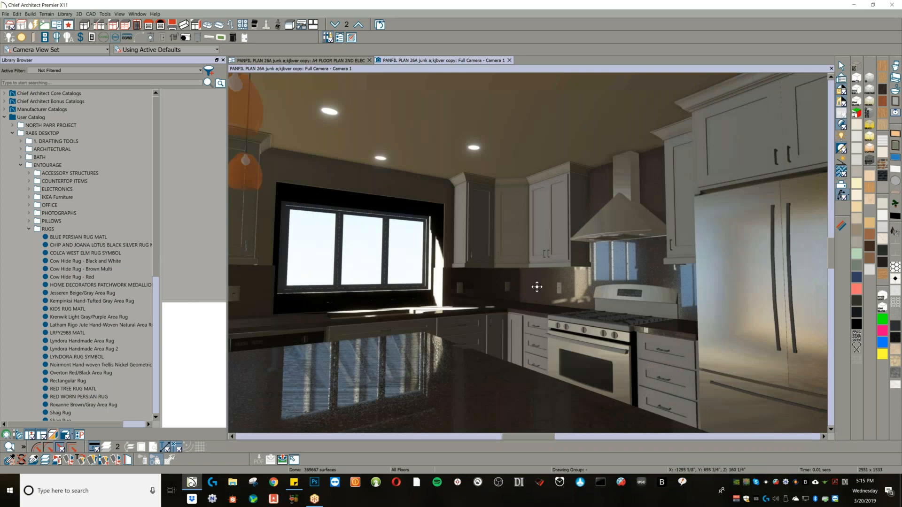
- Paint the living-area wall around the large window with the TEXTURED GYPSUM BOARD material
{"action": "left_click_drag", "start_coordinate": [537, 287], "coordinate": [470, 298]}
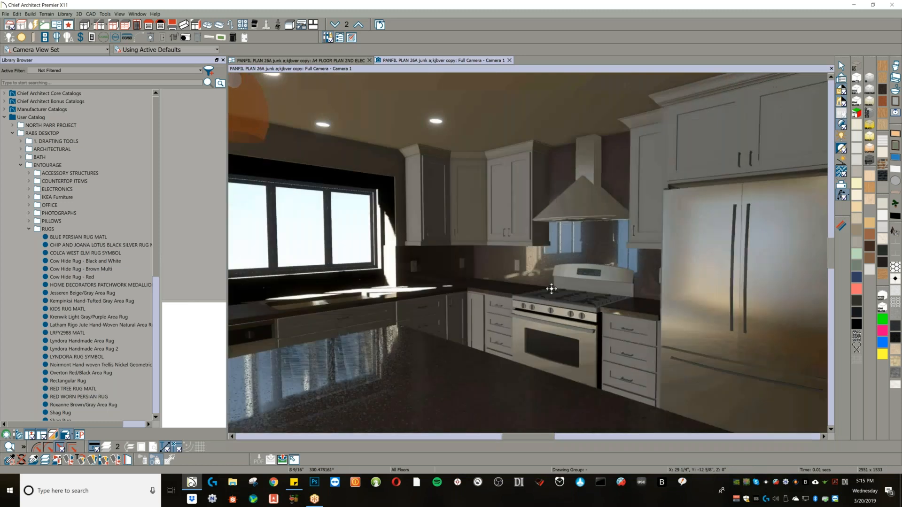
{"action": "scroll", "coordinate": [466, 300], "scroll_direction": "down", "scroll_amount": 5}
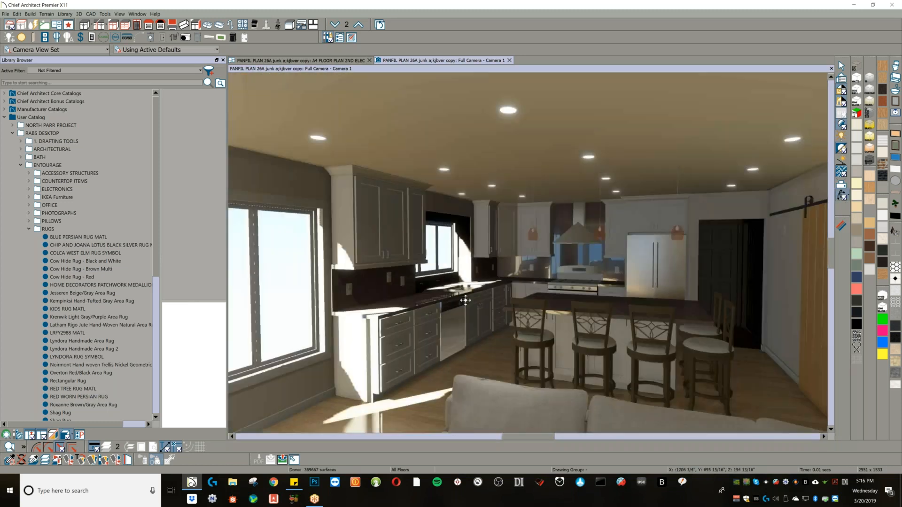
{"action": "scroll", "coordinate": [466, 300], "scroll_direction": "down", "scroll_amount": 2}
{"action": "middle_click_drag", "start_coordinate": [466, 300], "coordinate": [531, 359]}
{"action": "scroll", "coordinate": [517, 295], "scroll_direction": "up", "scroll_amount": 3}
{"action": "scroll", "coordinate": [505, 320], "scroll_direction": "down", "scroll_amount": 3}
{"action": "scroll", "coordinate": [496, 355], "scroll_direction": "down", "scroll_amount": 2}
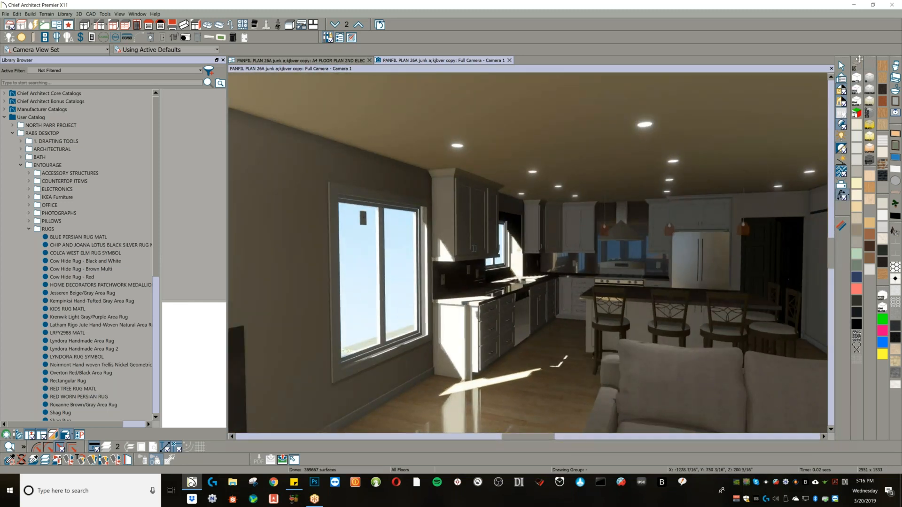
{"action": "left_click", "coordinate": [859, 67]}
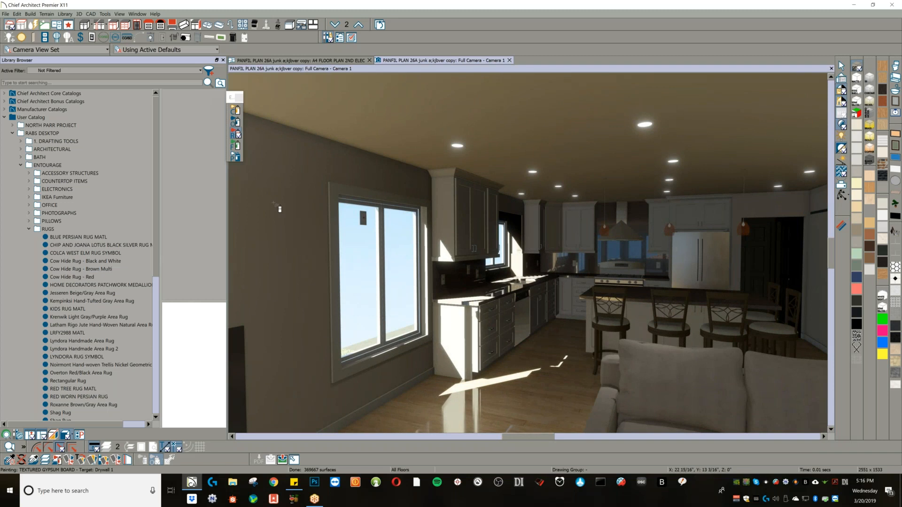
{"action": "left_click", "coordinate": [274, 203]}
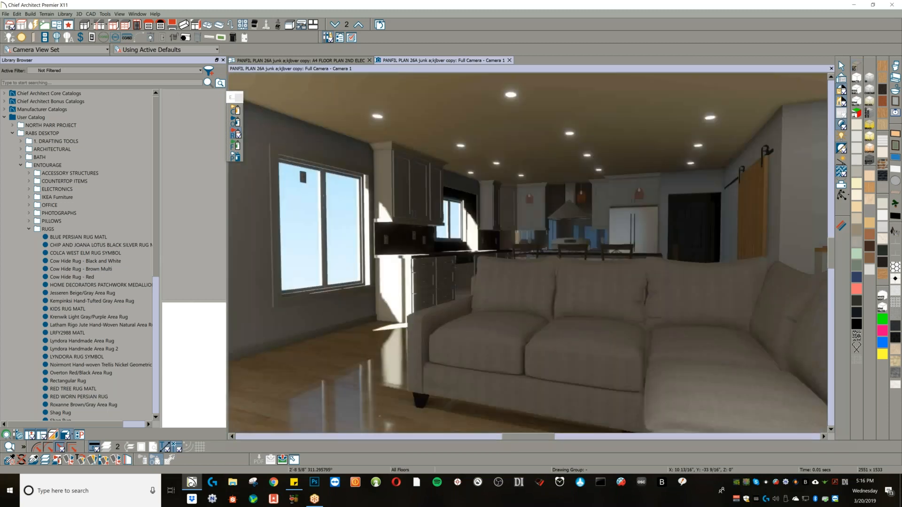
{"action": "middle_click_drag", "start_coordinate": [332, 300], "coordinate": [376, 316]}
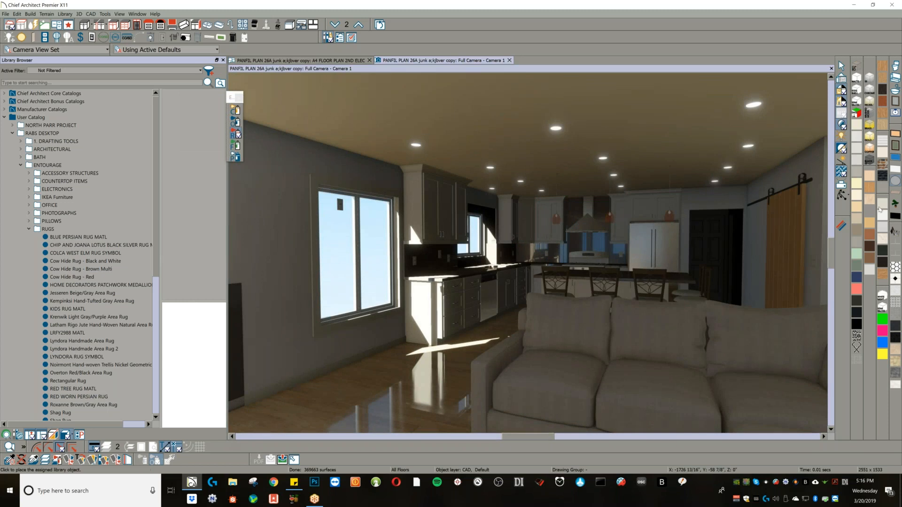
- Assign 100.png from the SOLID COLORS folder as the ambient occlusion map of the floor's Natural - OK Plank material
{"action": "left_click", "coordinate": [842, 225]}
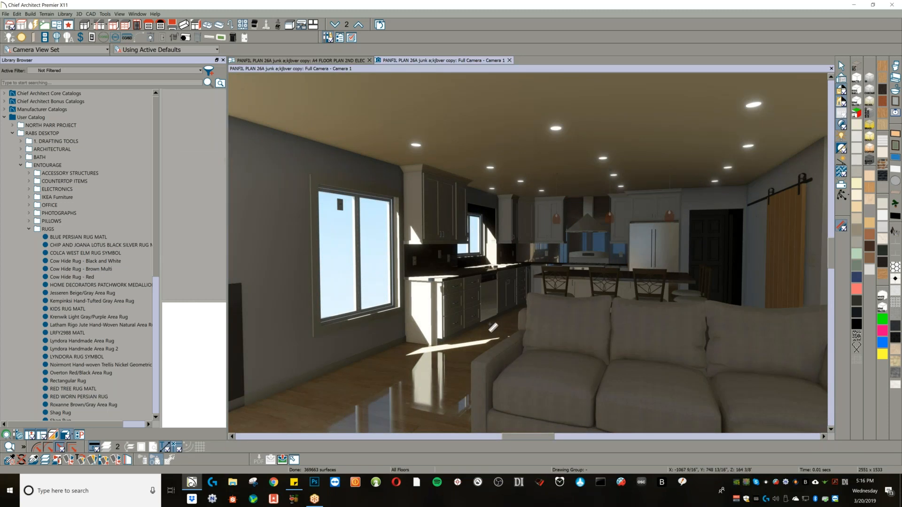
{"action": "left_click", "coordinate": [401, 386]}
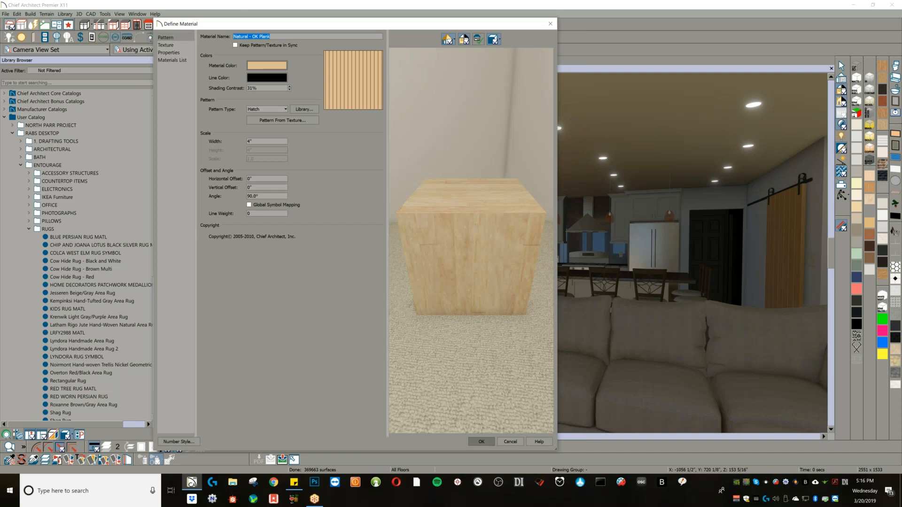
{"action": "left_click", "coordinate": [166, 45]}
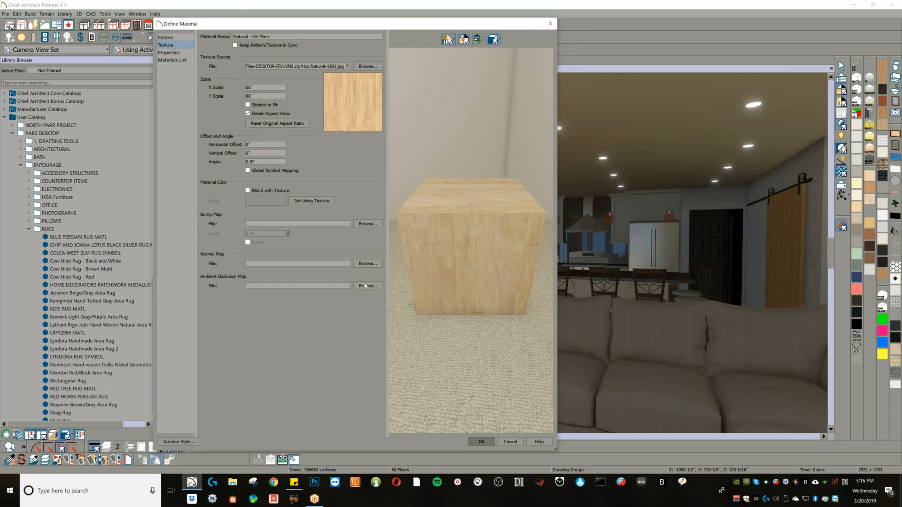
{"action": "left_click", "coordinate": [365, 285]}
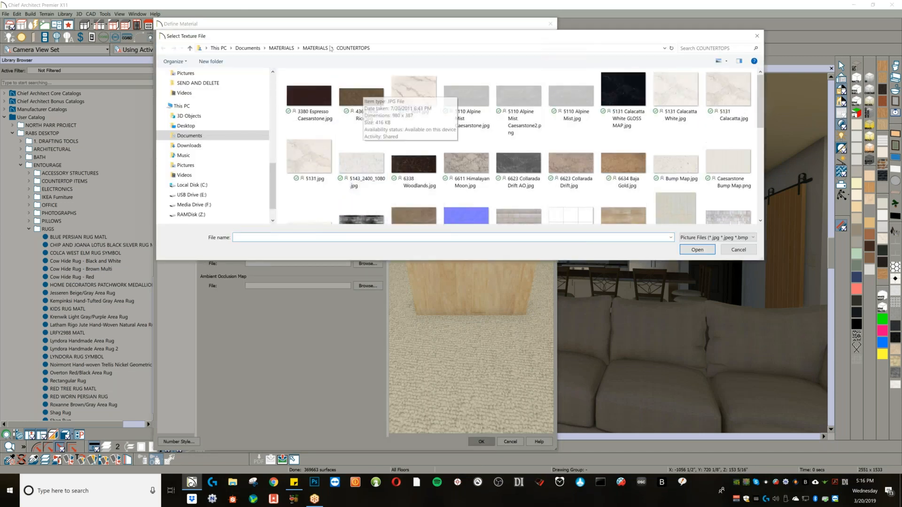
{"action": "left_click", "coordinate": [315, 48]}
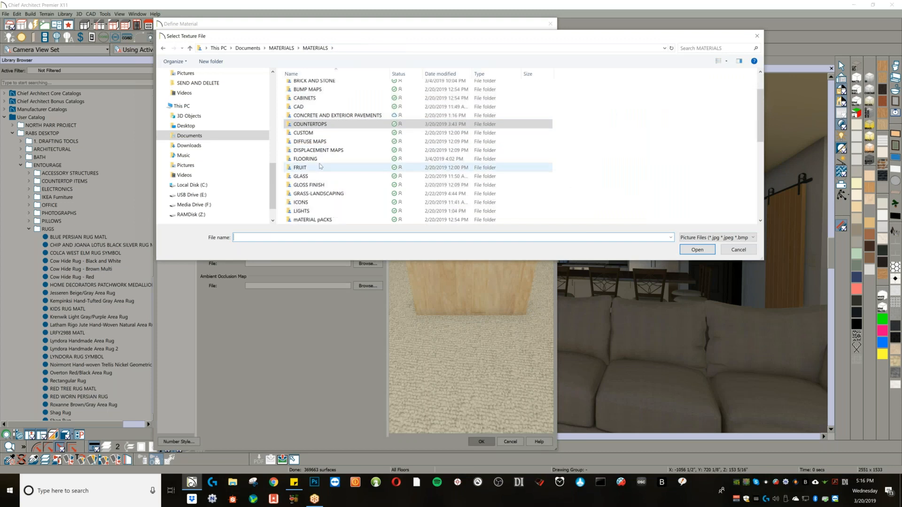
{"action": "scroll", "coordinate": [320, 166], "scroll_direction": "down", "scroll_amount": 3}
{"action": "double_click", "coordinate": [329, 202]}
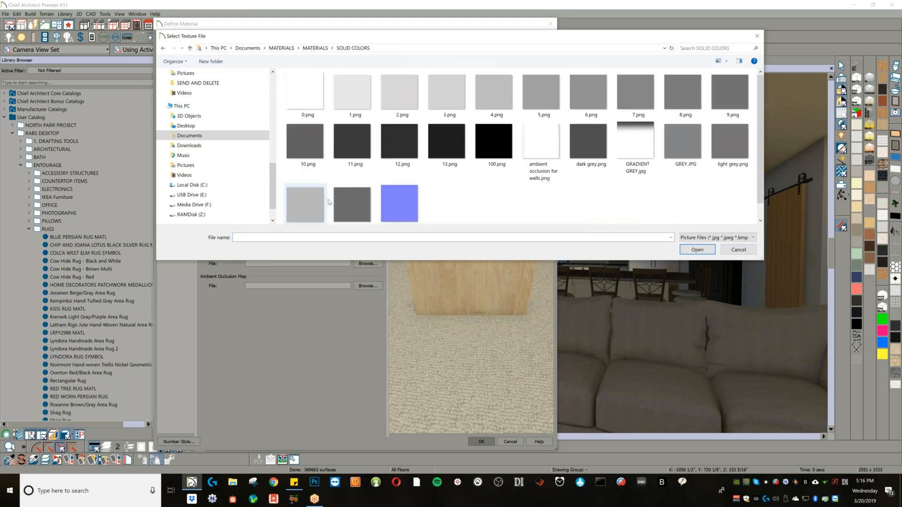
{"action": "left_click", "coordinate": [503, 147]}
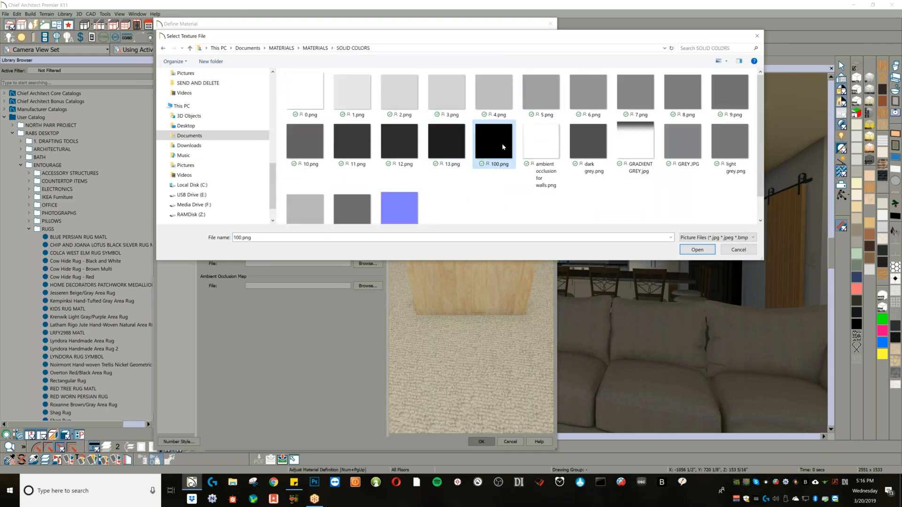
{"action": "double_click", "coordinate": [503, 147]}
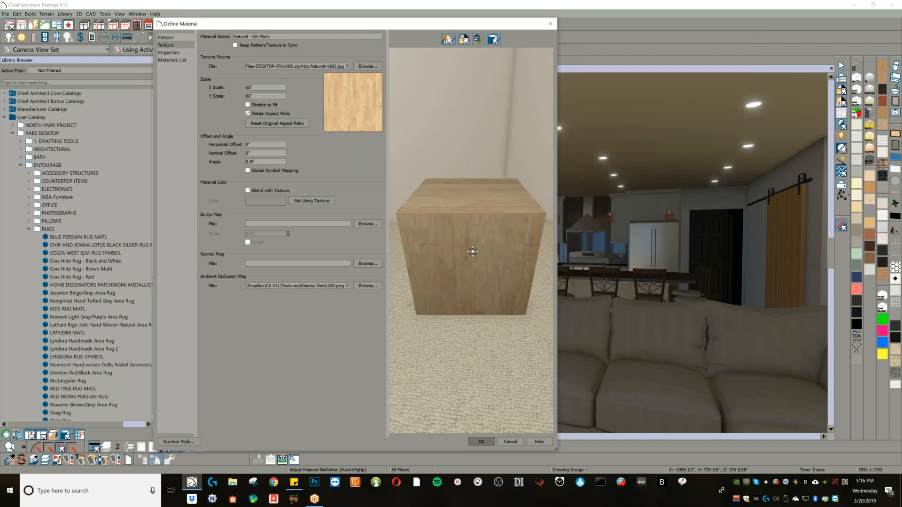
{"action": "left_click", "coordinate": [481, 442]}
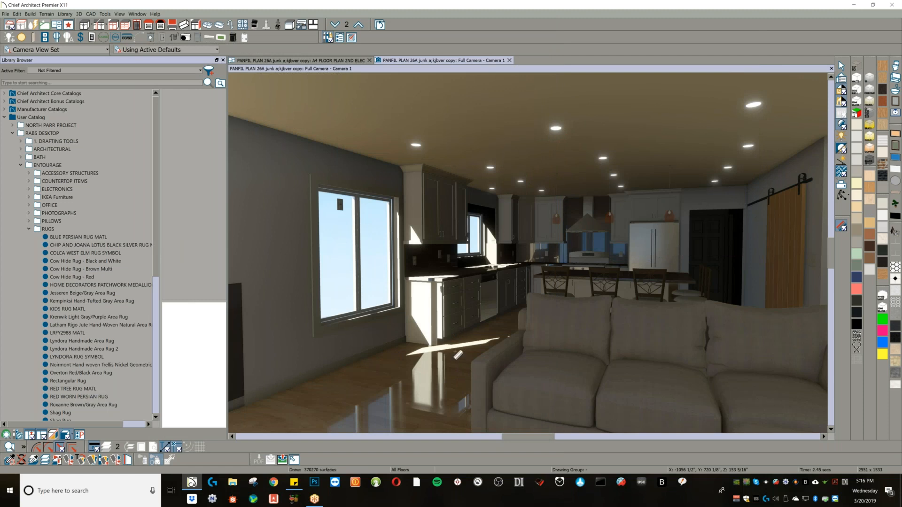
{"action": "left_click", "coordinate": [455, 352]}
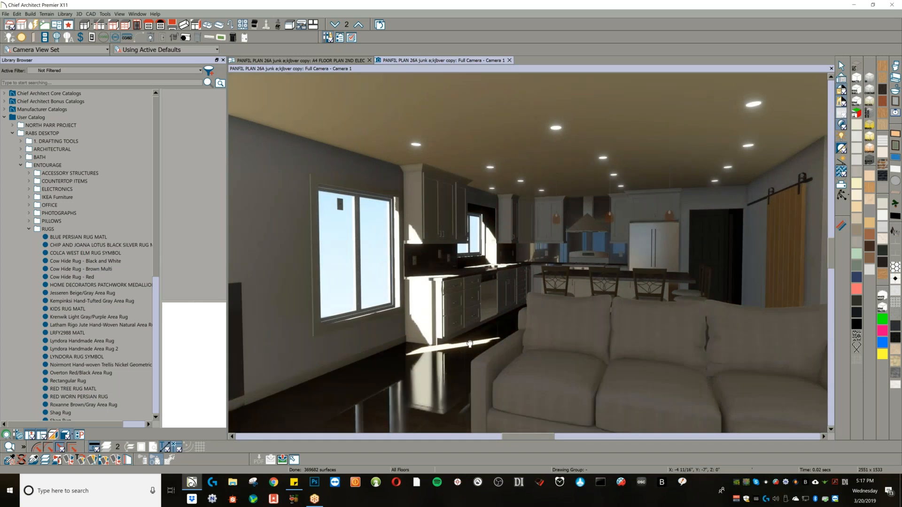
- Replace the floor plank material's ambient occlusion map with 10.png and apply the material definition
{"action": "scroll", "coordinate": [470, 344], "scroll_direction": "down", "scroll_amount": 3}
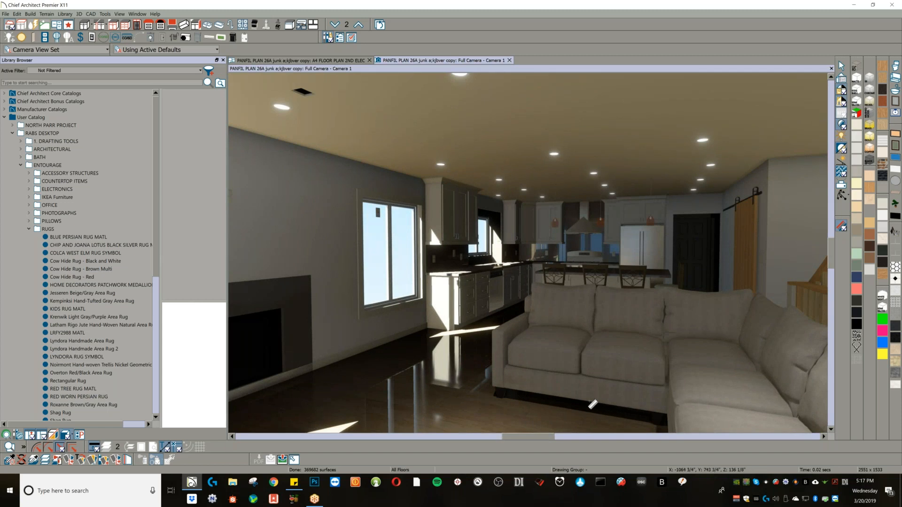
{"action": "left_click", "coordinate": [448, 378]}
{"action": "left_click", "coordinate": [166, 45]}
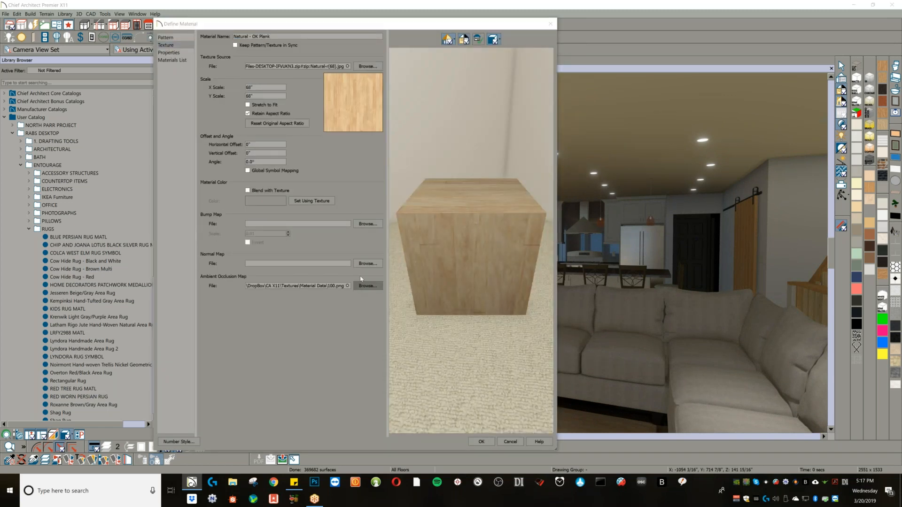
{"action": "left_click", "coordinate": [368, 224]}
{"action": "left_click", "coordinate": [316, 143]}
{"action": "double_click", "coordinate": [316, 143]}
{"action": "left_click", "coordinate": [485, 445]}
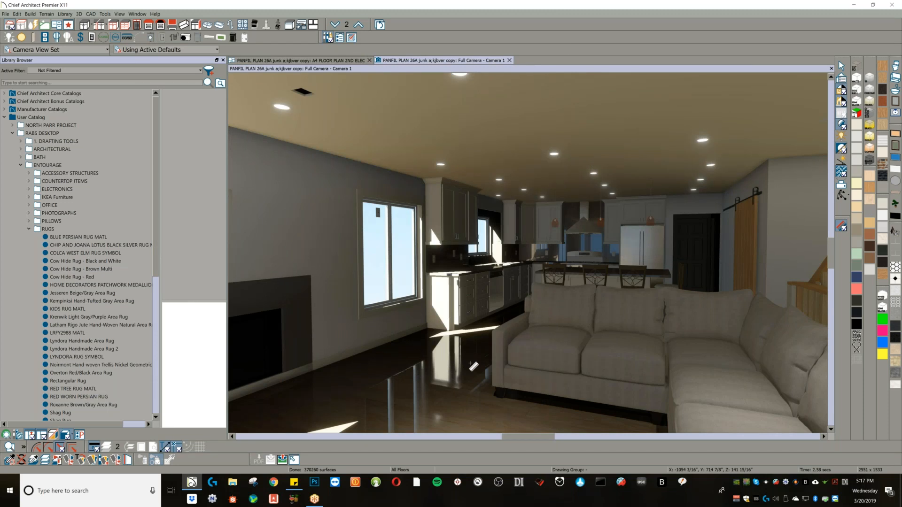
- Assign an ambient occlusion map from the SOLID COLORS folder to the ceiling's Drywall material and apply the definition
{"action": "left_click", "coordinate": [530, 119]}
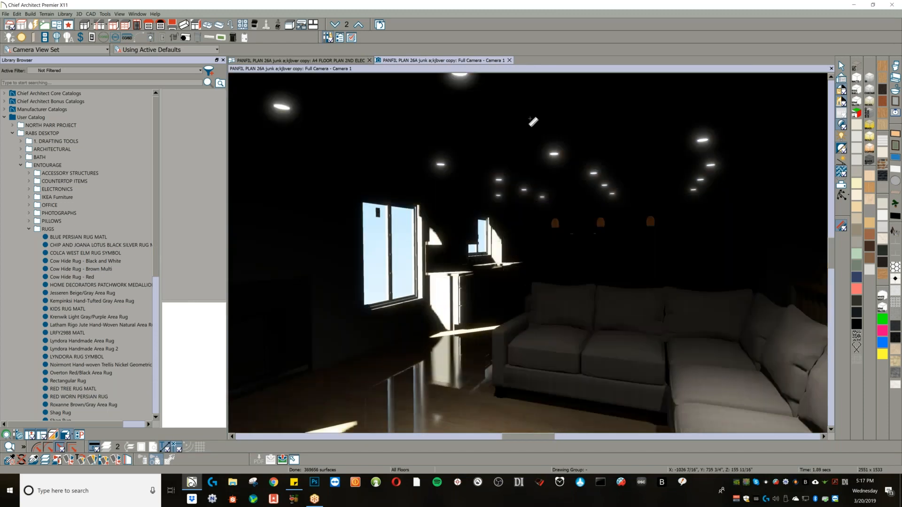
{"action": "left_click", "coordinate": [532, 121]}
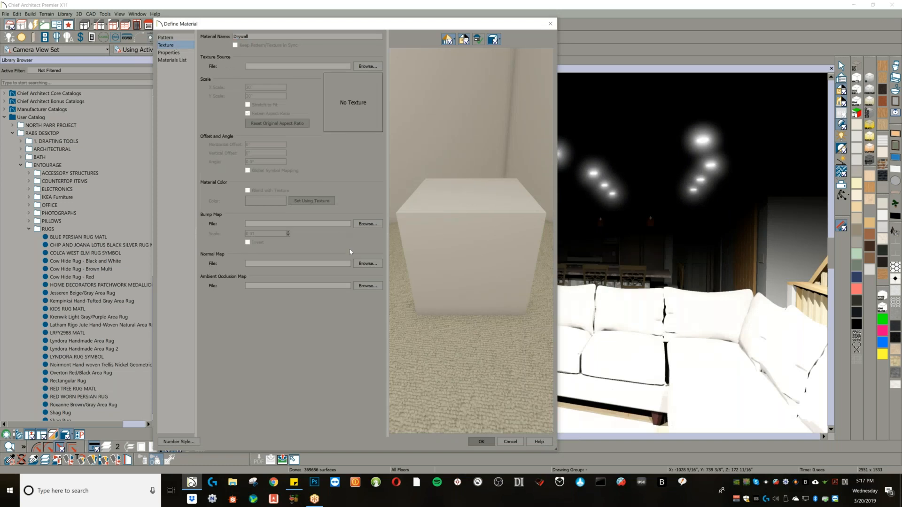
{"action": "left_click", "coordinate": [366, 286]}
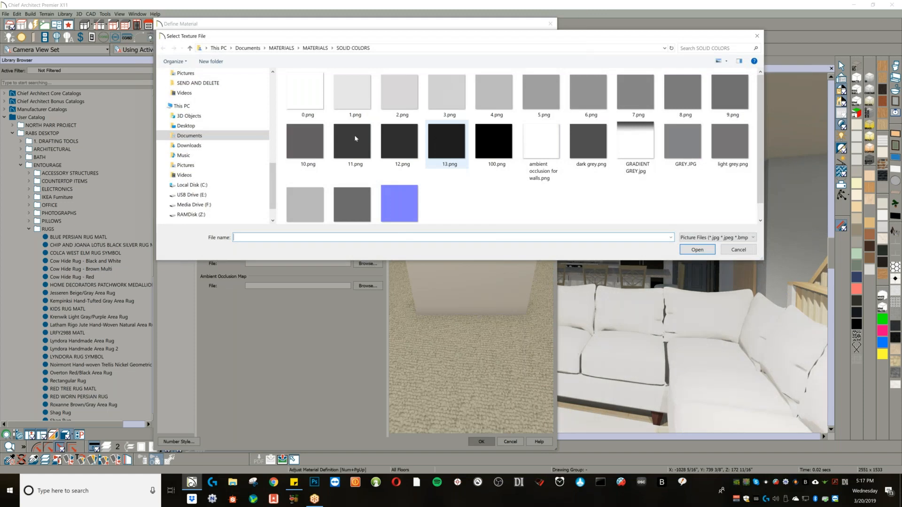
{"action": "left_click", "coordinate": [738, 250]}
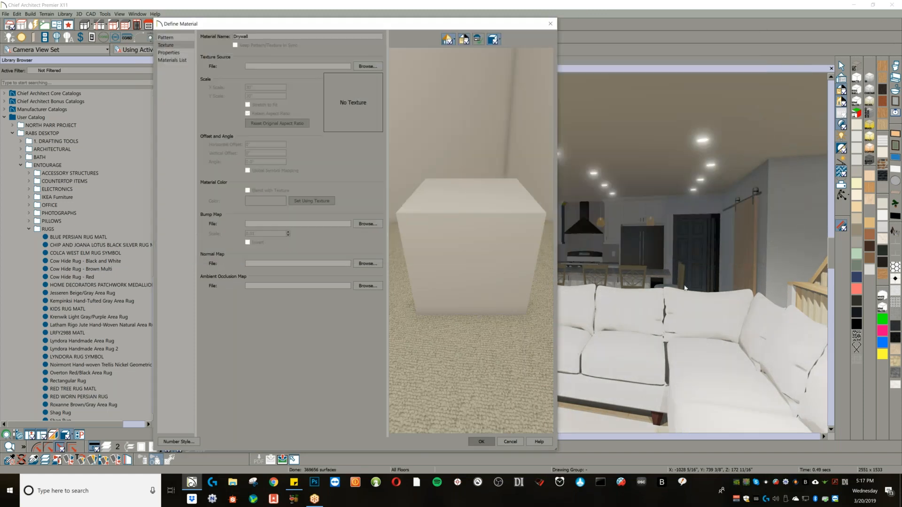
{"action": "left_click", "coordinate": [481, 442]}
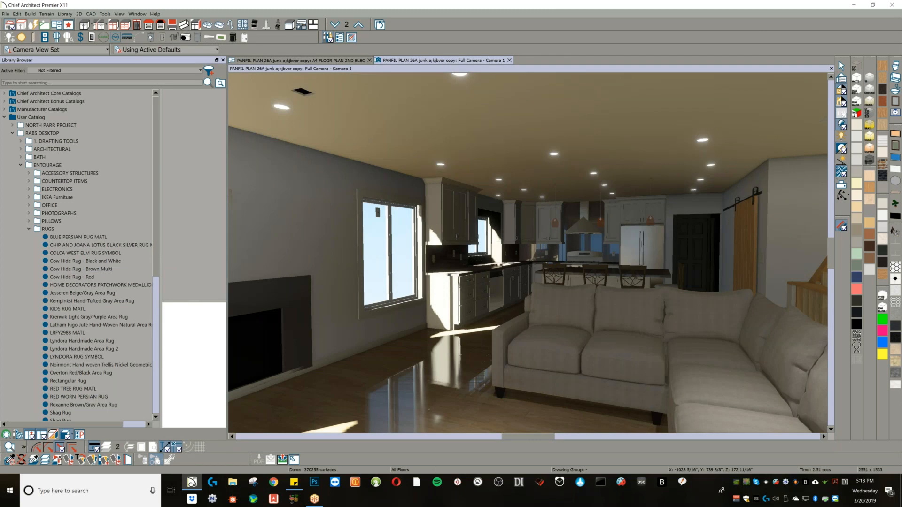
{"action": "left_click", "coordinate": [528, 122]}
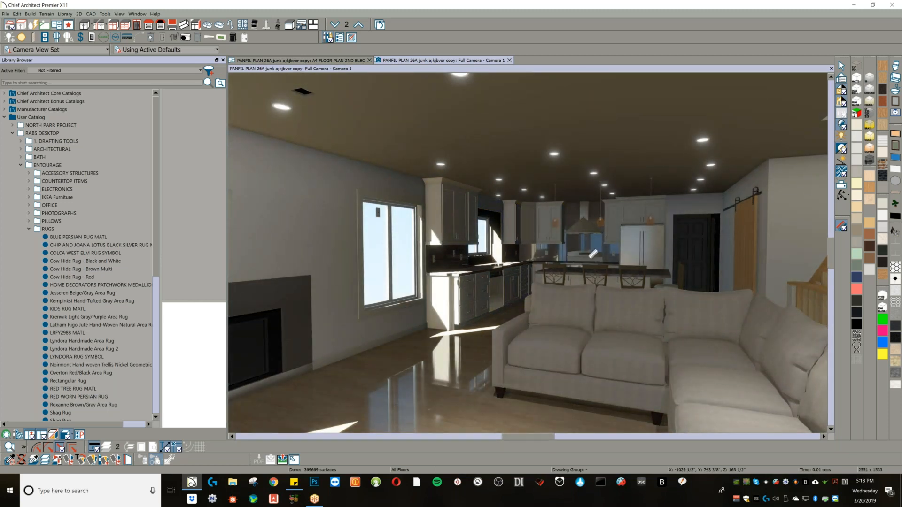
- Set the camera's ambient occlusion to 0% and compare the shading of the living area and kitchen
{"action": "key", "text": "ctrl+e"}
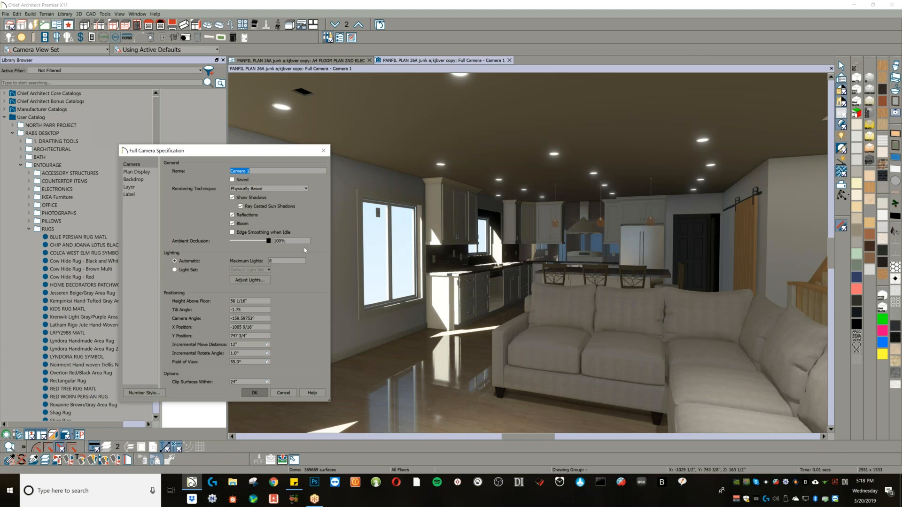
{"action": "left_click_drag", "start_coordinate": [254, 155], "coordinate": [341, 157]}
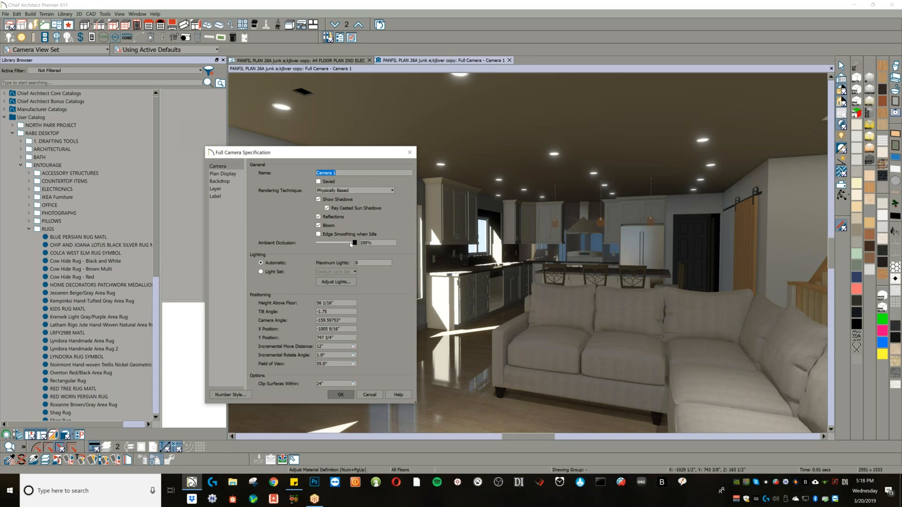
{"action": "left_click_drag", "start_coordinate": [354, 243], "coordinate": [318, 243]}
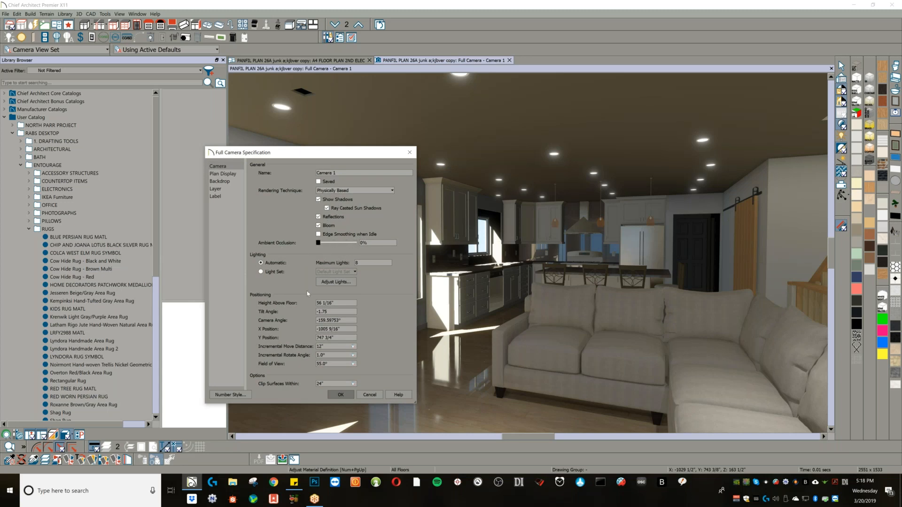
{"action": "left_click", "coordinate": [347, 398]}
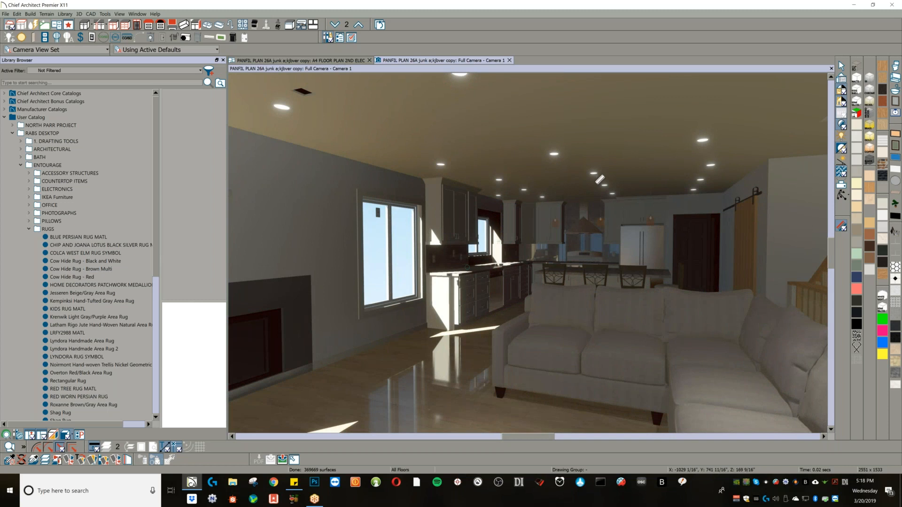
{"action": "mouse_move", "coordinate": [570, 204]}
{"action": "middle_mouse_down"}
{"action": "mouse_move", "coordinate": [547, 212]}
{"action": "mouse_move", "coordinate": [562, 206]}
{"action": "middle_mouse_up"}
{"action": "scroll", "coordinate": [546, 214], "scroll_direction": "up", "scroll_amount": 2}
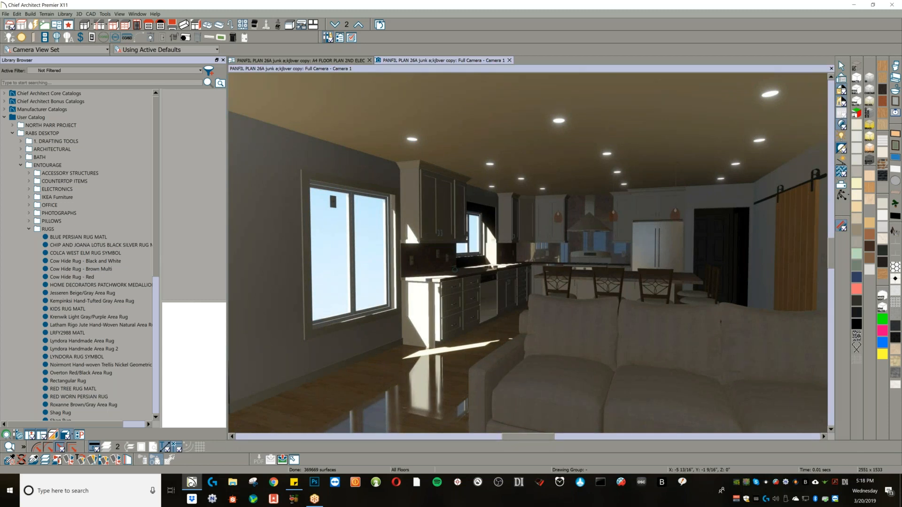
- Restore the camera's ambient occlusion to 100% and return the grayscale view to full color
{"action": "left_click_drag", "start_coordinate": [319, 243], "coordinate": [357, 244]}
{"action": "left_click", "coordinate": [342, 396]}
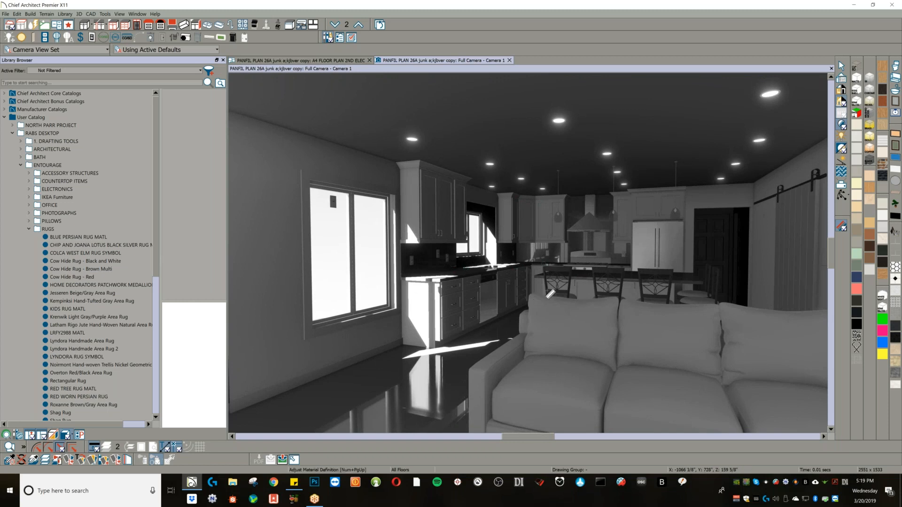
{"action": "key", "text": "c"}
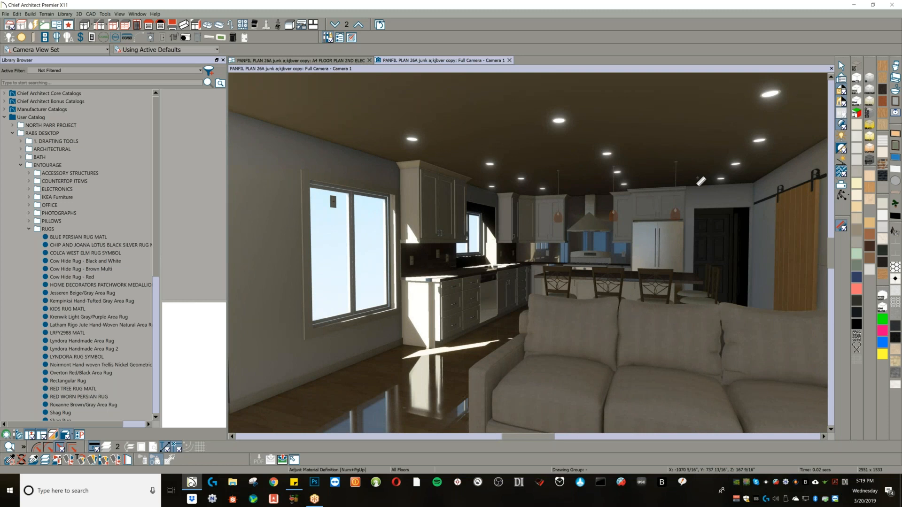
- Give the end base cabinet by the large window a Rounded corner treatment with a corner width of 1/8"
{"action": "key", "text": "space"}
{"action": "left_click", "coordinate": [442, 306]}
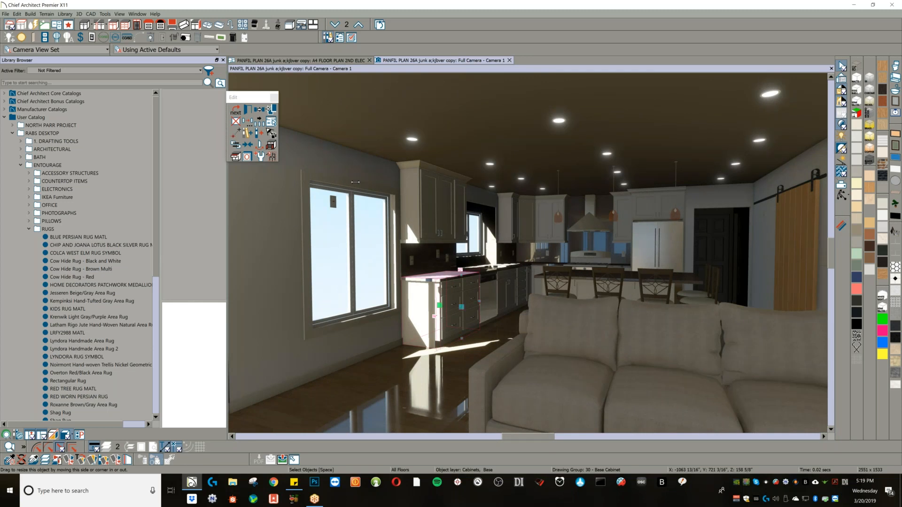
{"action": "left_click", "coordinate": [247, 156]}
{"action": "left_click", "coordinate": [275, 134]}
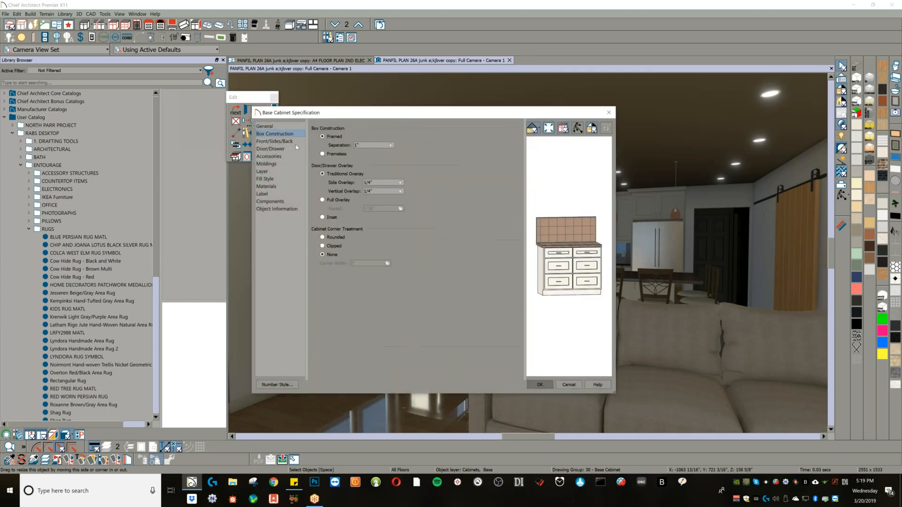
{"action": "left_click", "coordinate": [271, 127]}
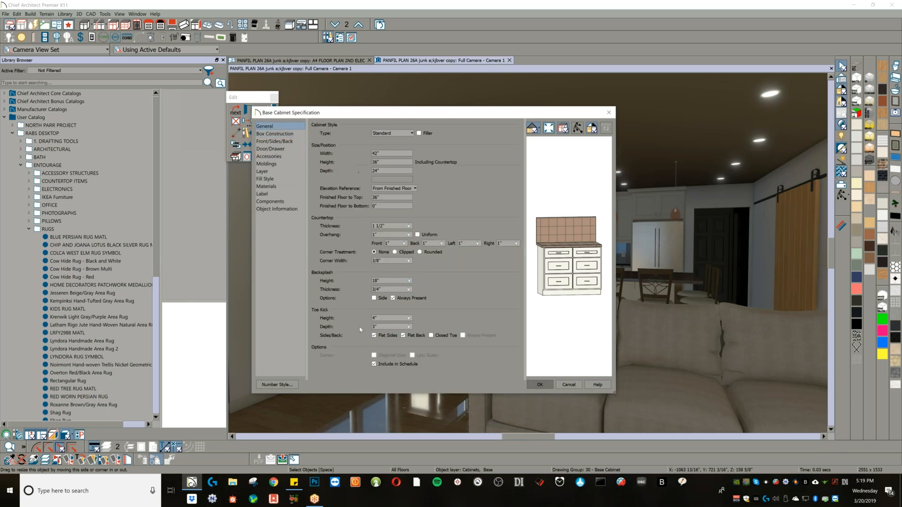
{"action": "left_click", "coordinate": [278, 135]}
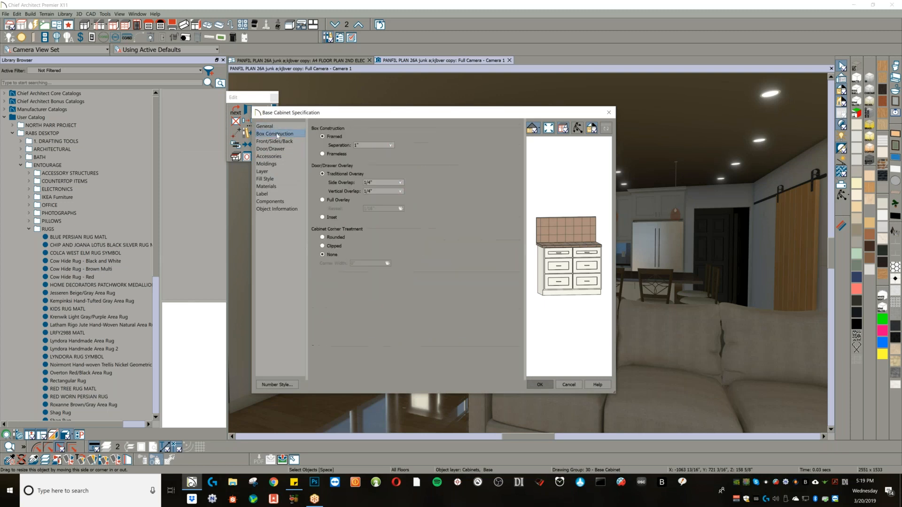
{"action": "left_click", "coordinate": [325, 237]}
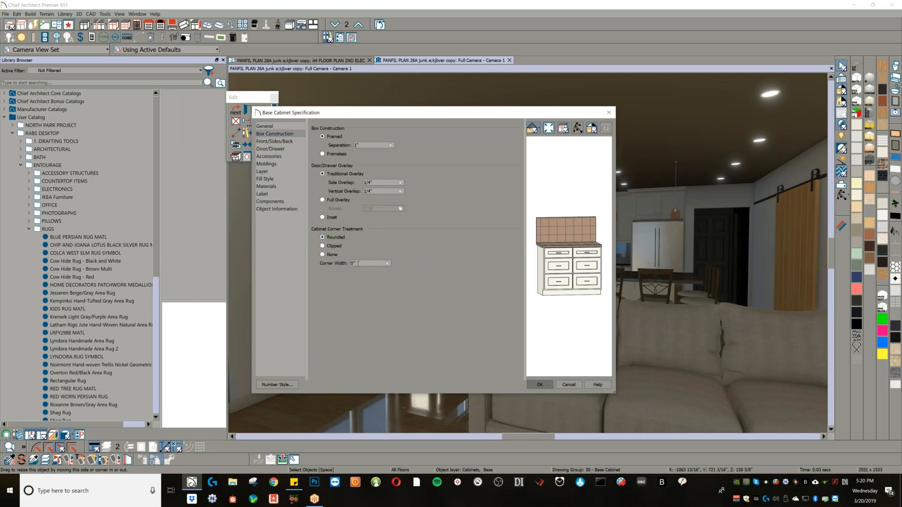
{"action": "type", "text": "1/8"}
{"action": "left_click", "coordinate": [534, 387]}
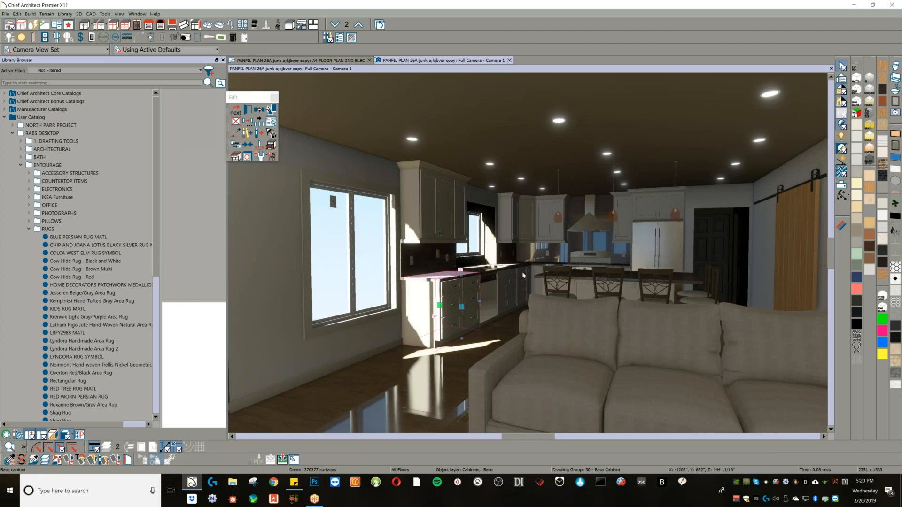
- Add the Eased molding profile from the library to the custom countertop along the window wall
{"action": "scroll", "coordinate": [520, 263], "scroll_direction": "up", "scroll_amount": 5}
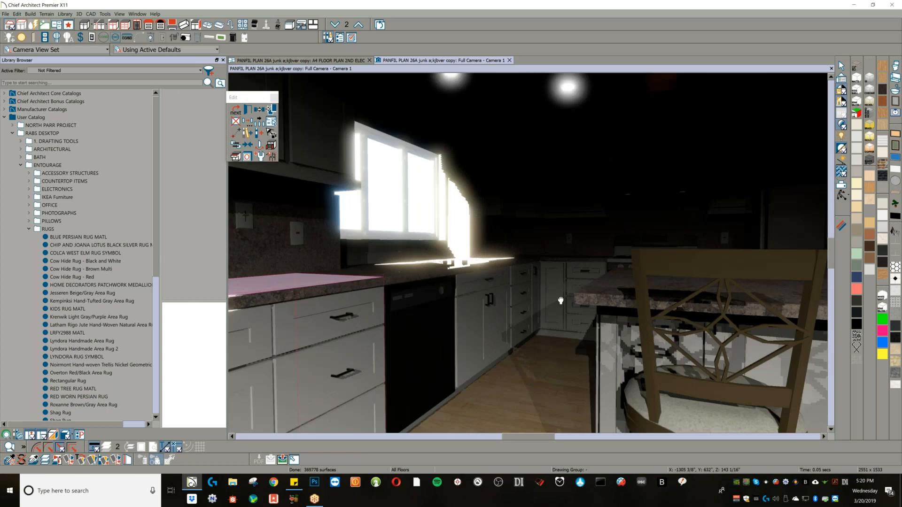
{"action": "scroll", "coordinate": [560, 300], "scroll_direction": "up", "scroll_amount": 2}
{"action": "scroll", "coordinate": [428, 282], "scroll_direction": "down", "scroll_amount": 3}
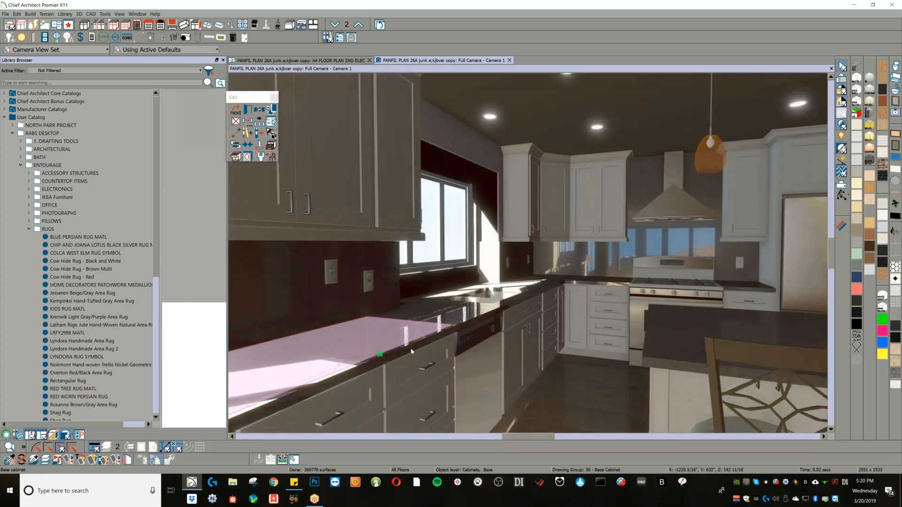
{"action": "left_click", "coordinate": [412, 352]}
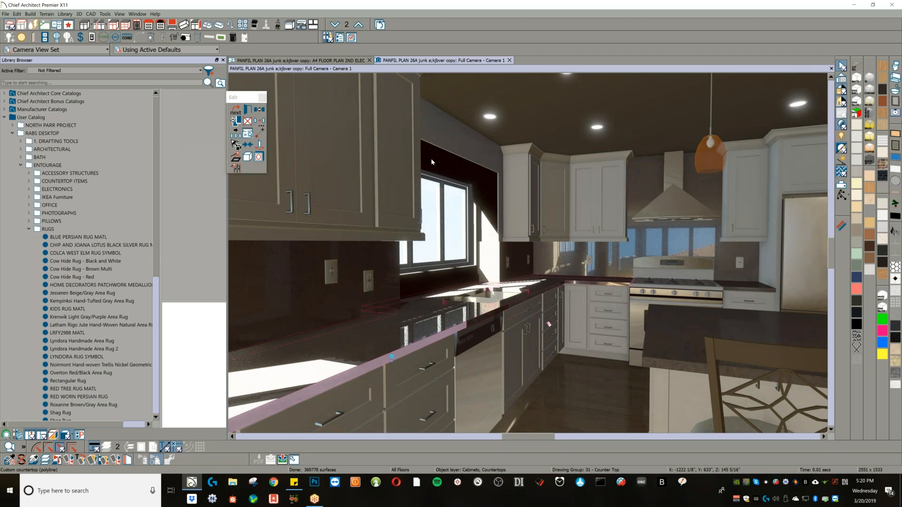
{"action": "key", "text": "ctrl+e"}
{"action": "left_click", "coordinate": [307, 177]}
{"action": "left_click", "coordinate": [531, 162]}
{"action": "left_click", "coordinate": [521, 162]}
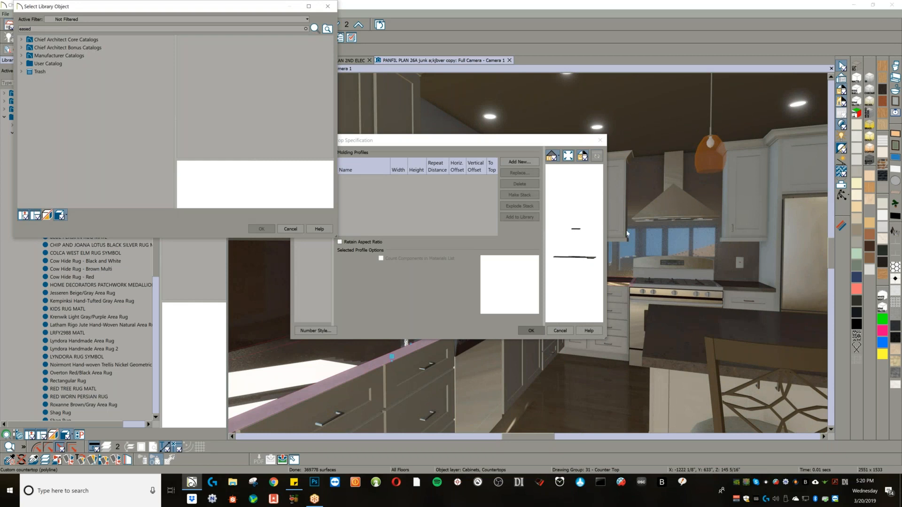
{"action": "key", "text": "Return"}
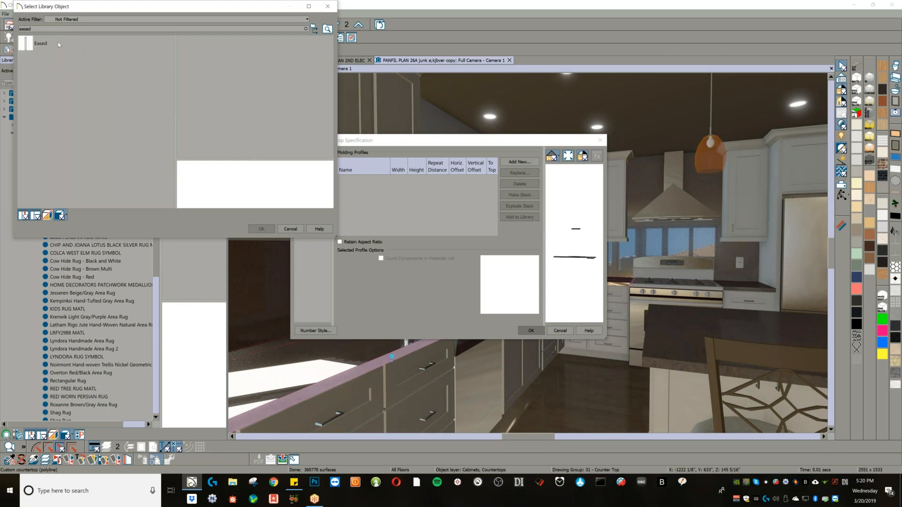
{"action": "left_click", "coordinate": [85, 43]}
{"action": "left_click", "coordinate": [262, 229]}
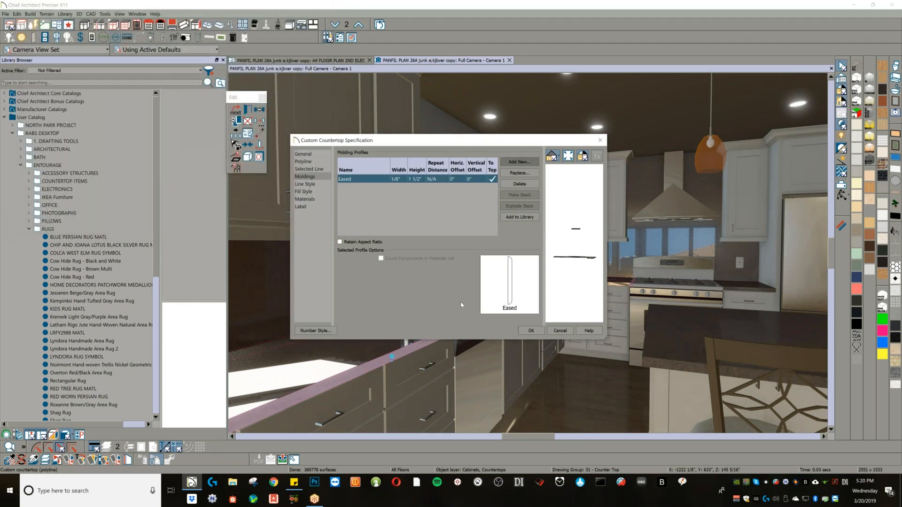
{"action": "left_click", "coordinate": [531, 331]}
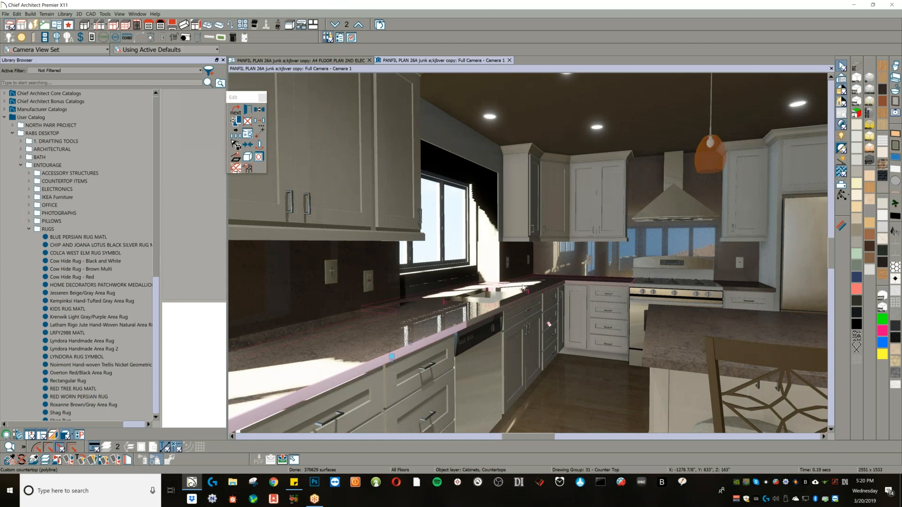
- Find the Material Eyedropper among the material tools and add it to the 3D view's side toolbar
{"action": "middle_click_drag", "start_coordinate": [562, 284], "coordinate": [431, 330]}
{"action": "scroll", "coordinate": [431, 330], "scroll_direction": "down", "scroll_amount": 3}
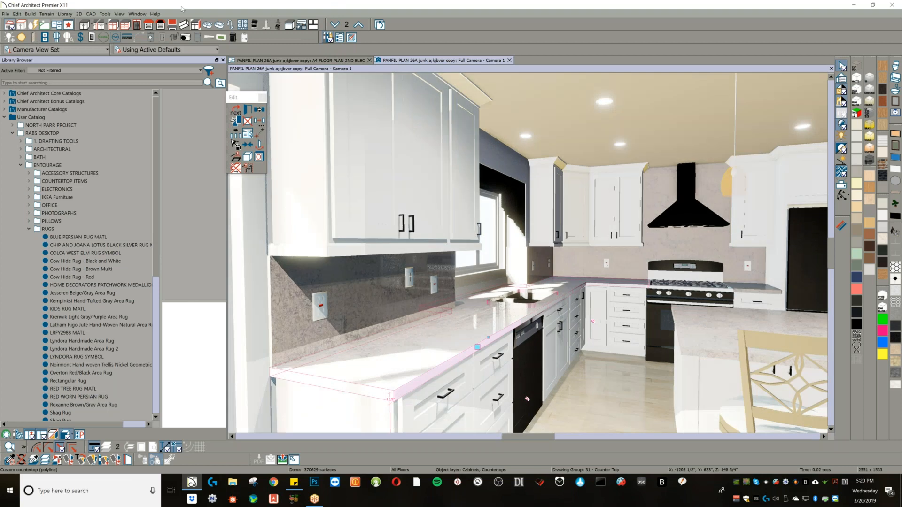
{"action": "right_click", "coordinate": [453, 25]}
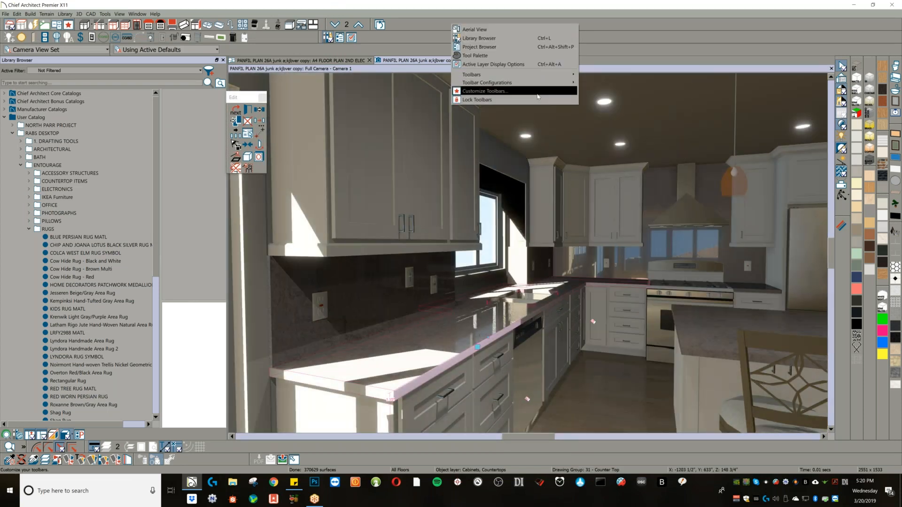
{"action": "left_click", "coordinate": [505, 90]}
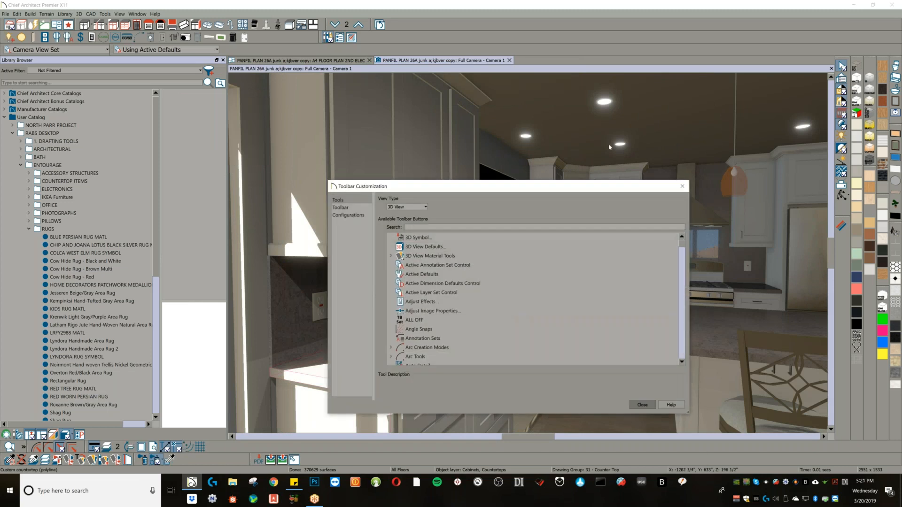
{"action": "left_click", "coordinate": [457, 227]}
{"action": "type", "text": "material"}
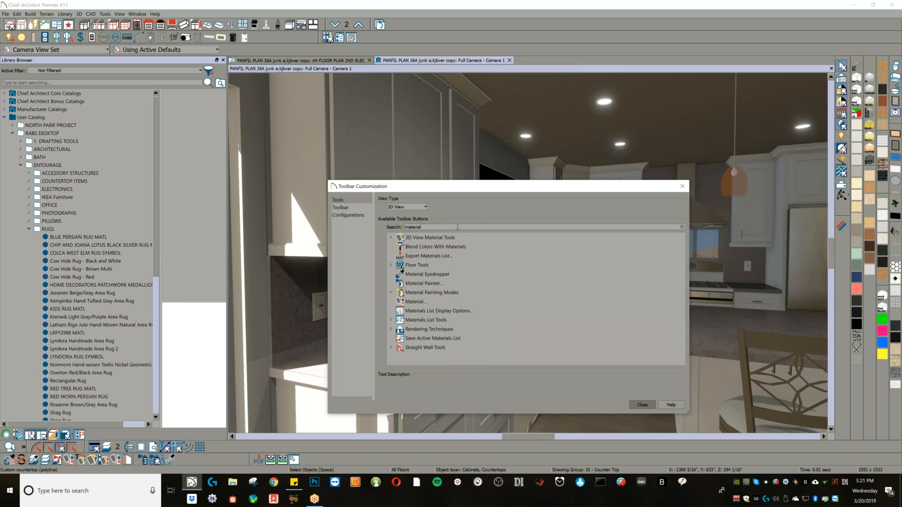
{"action": "left_click_drag", "start_coordinate": [426, 275], "coordinate": [844, 230]}
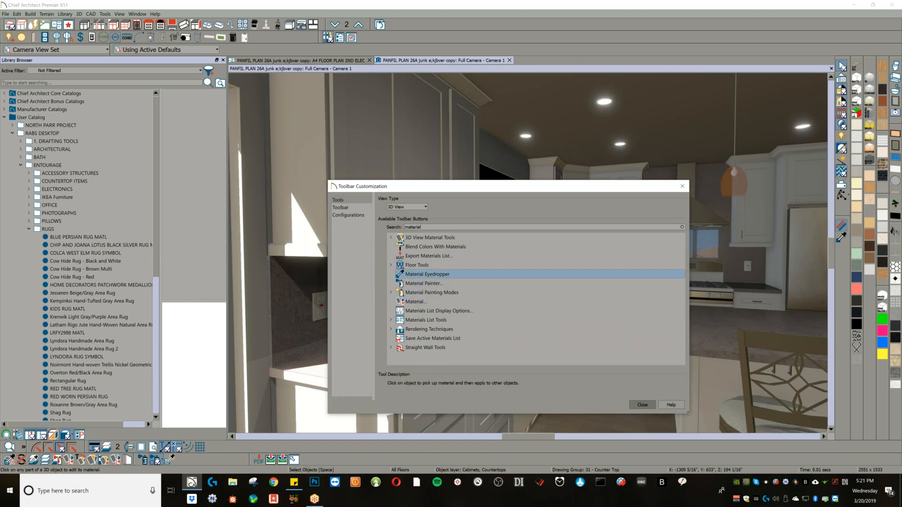
{"action": "left_click", "coordinate": [640, 405]}
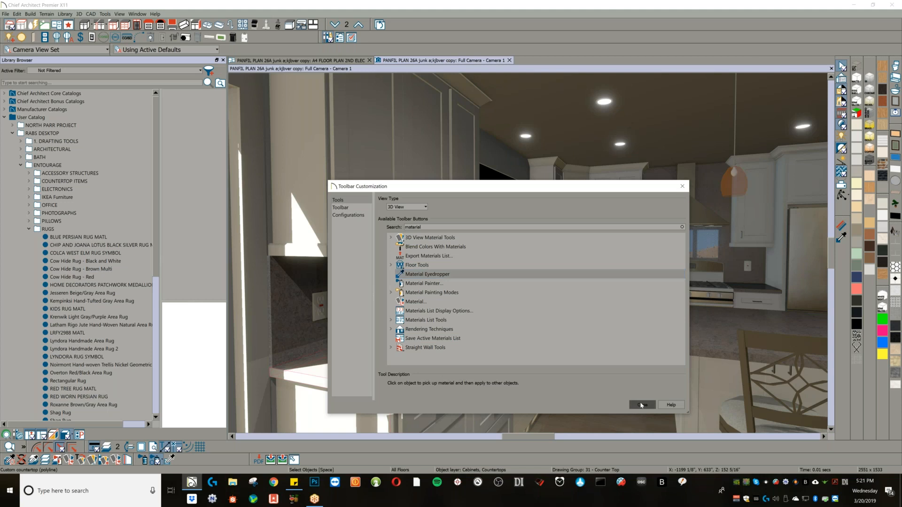
- Pick up the Sandstone material with the Material Eyedropper and paint it onto the countertop's eased edge
{"action": "left_click", "coordinate": [527, 399]}
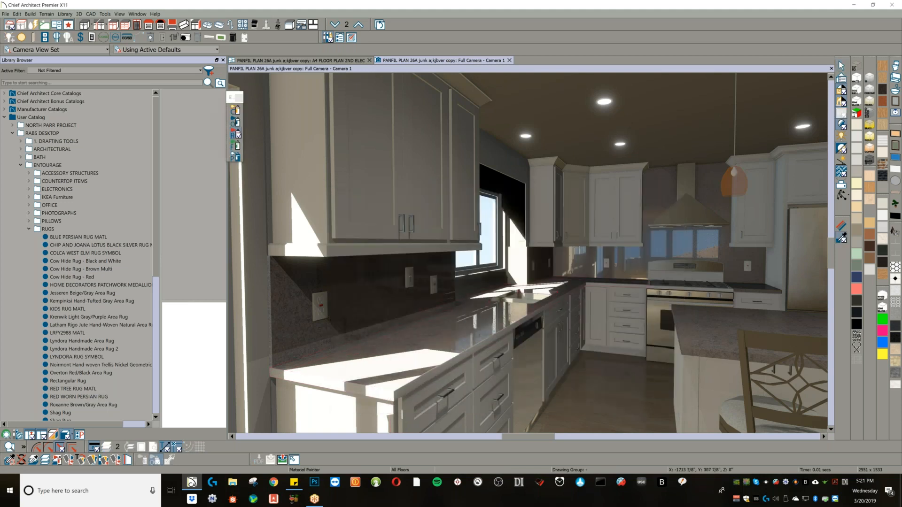
{"action": "key", "text": "c"}
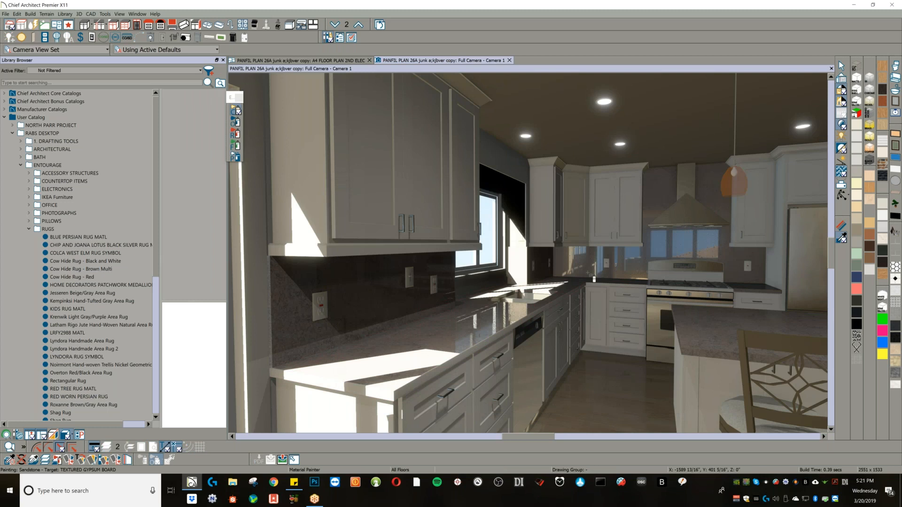
{"action": "left_click", "coordinate": [565, 280]}
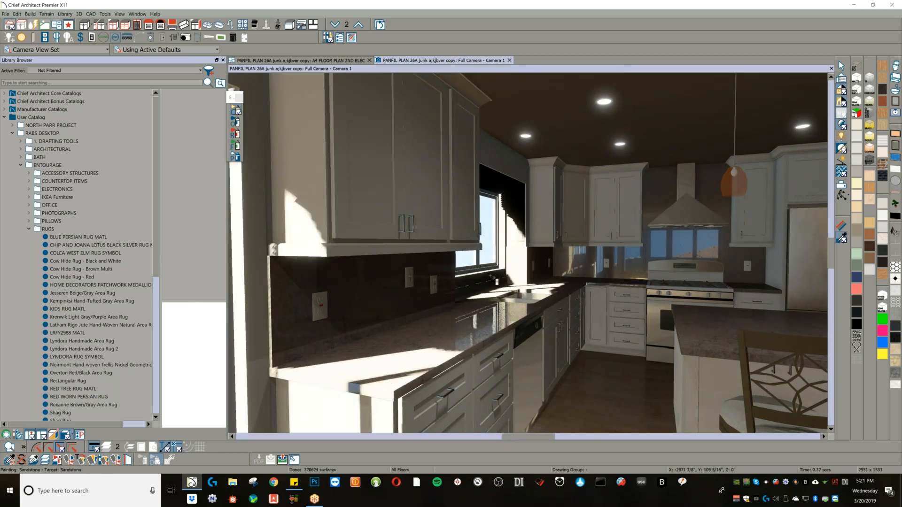
{"action": "left_click", "coordinate": [501, 299]}
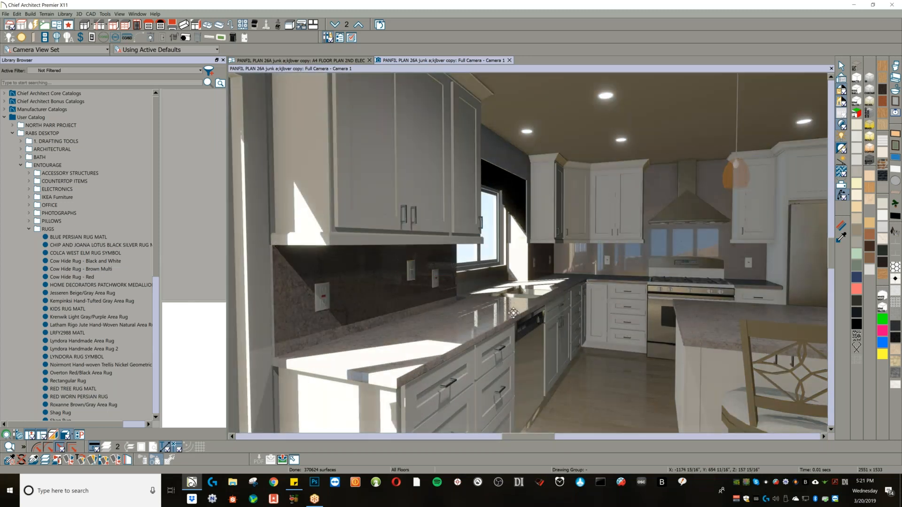
- Set the smoothing angle of the Double Door Refrigerator symbol to 80°
{"action": "middle_click_drag", "start_coordinate": [642, 299], "coordinate": [679, 299]}
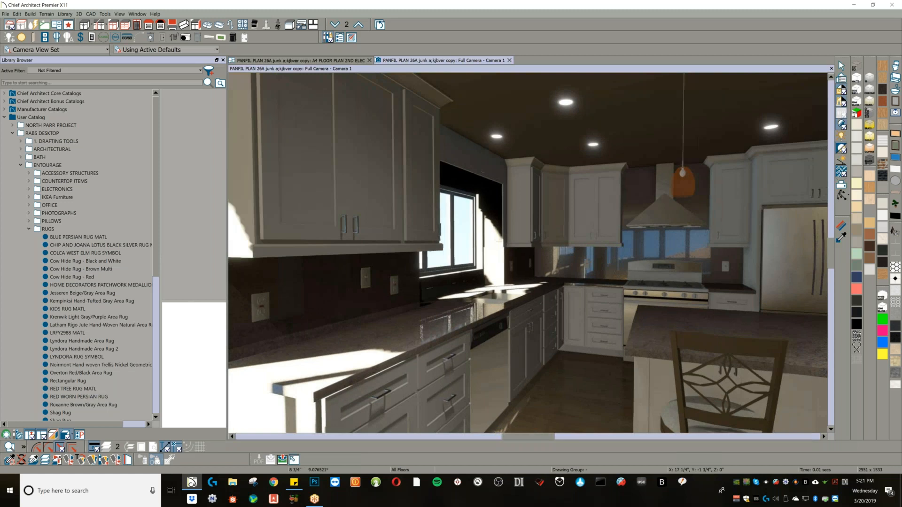
{"action": "scroll", "coordinate": [675, 299], "scroll_direction": "up", "scroll_amount": 2}
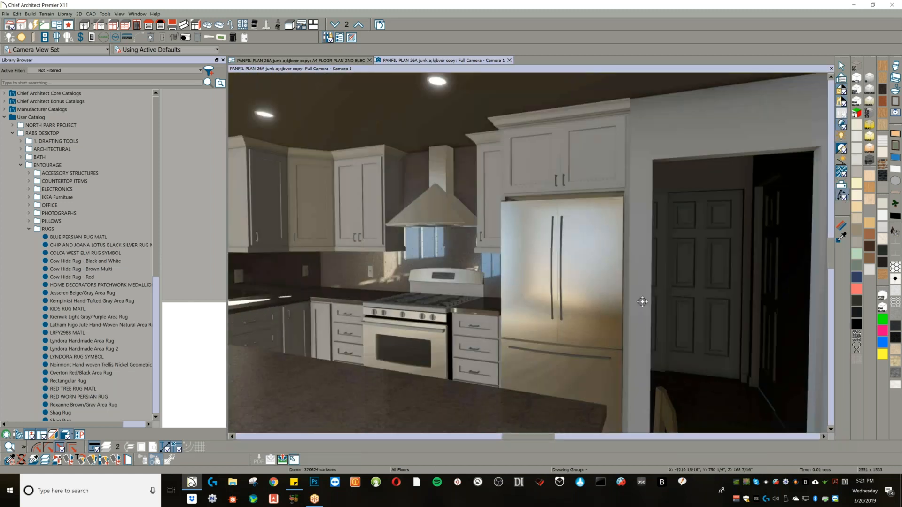
{"action": "left_click_drag", "start_coordinate": [625, 299], "coordinate": [626, 303]}
{"action": "middle_click_drag", "start_coordinate": [626, 303], "coordinate": [527, 320]}
{"action": "left_click", "coordinate": [570, 273]}
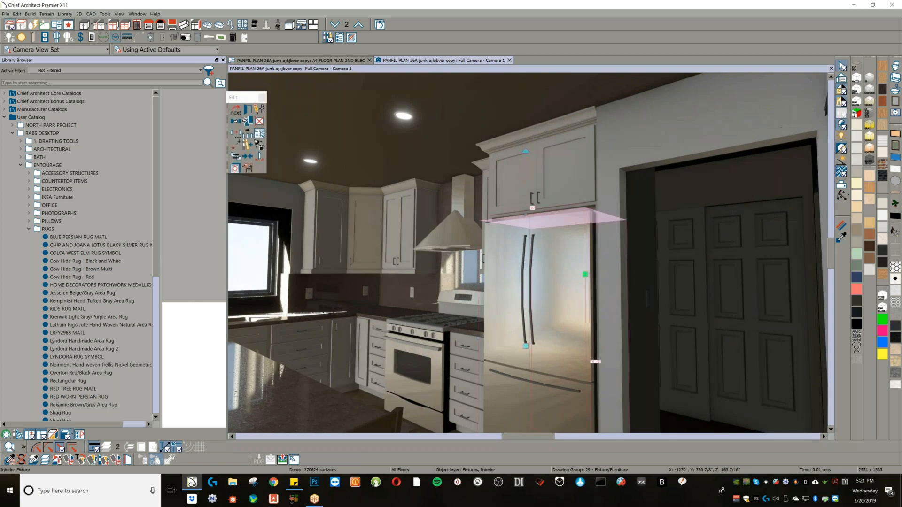
{"action": "left_click", "coordinate": [258, 109]}
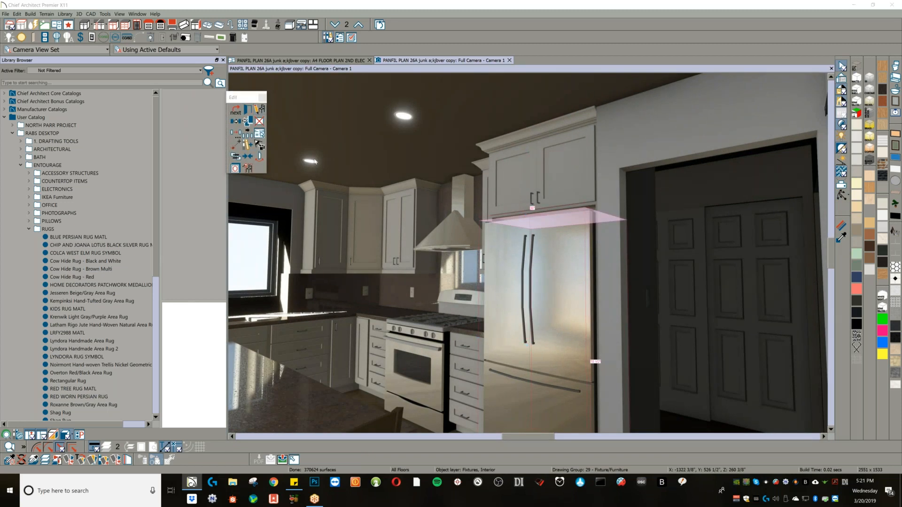
{"action": "double_click", "coordinate": [634, 315]}
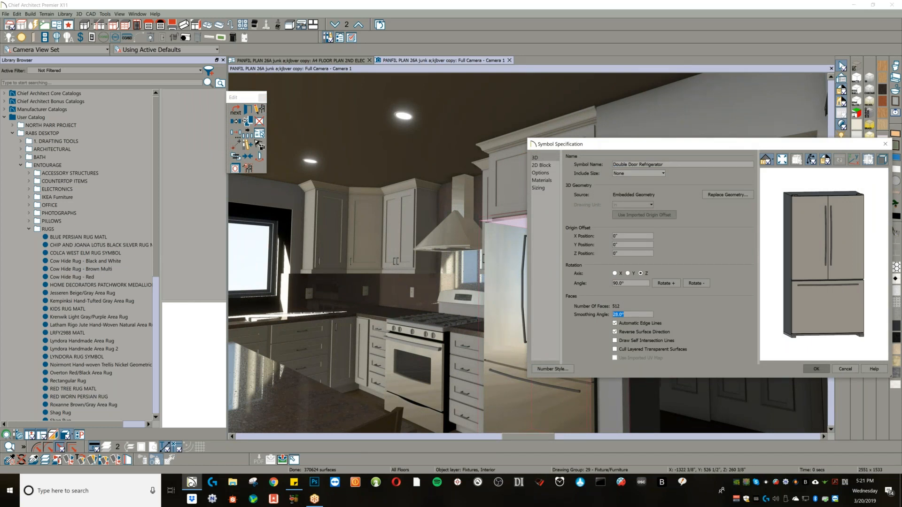
{"action": "type", "text": "80"}
{"action": "left_click", "coordinate": [816, 369]}
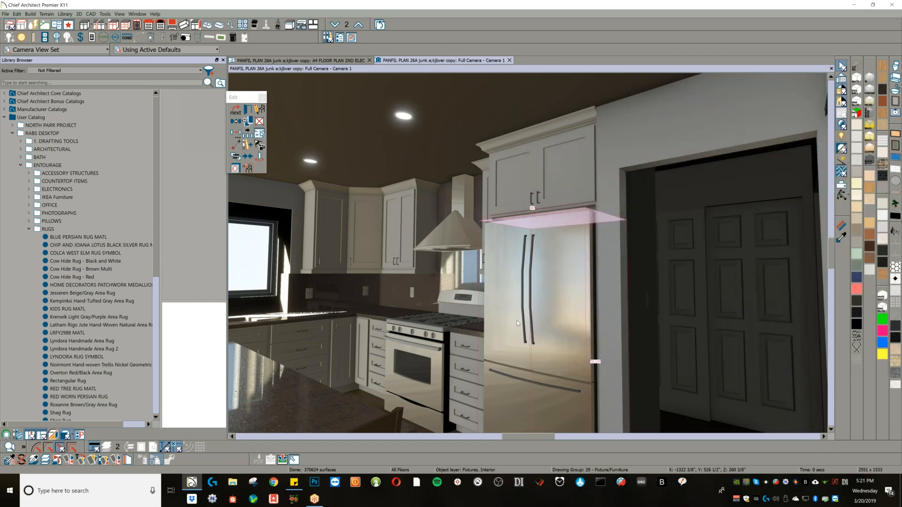
- Paint the refrigerator's door handles with the BRUSHED CHROME material
{"action": "left_click", "coordinate": [540, 235]}
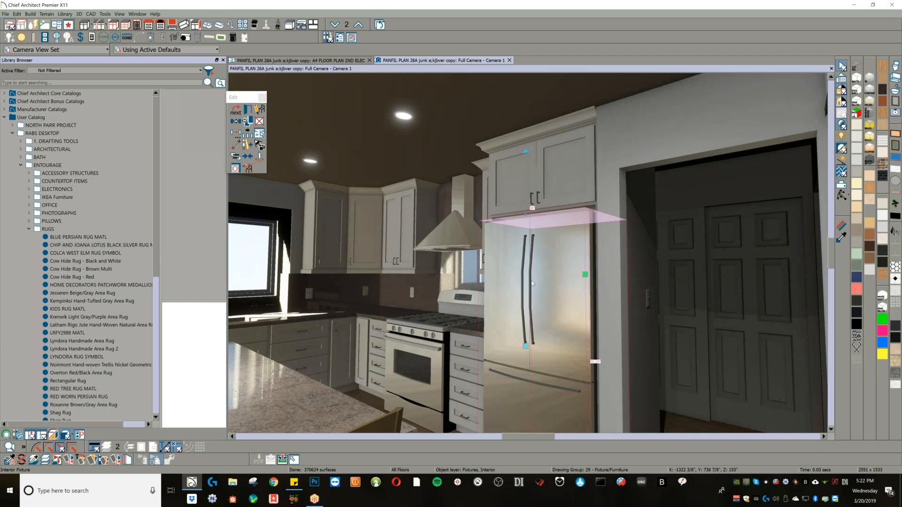
{"action": "key", "text": "Escape"}
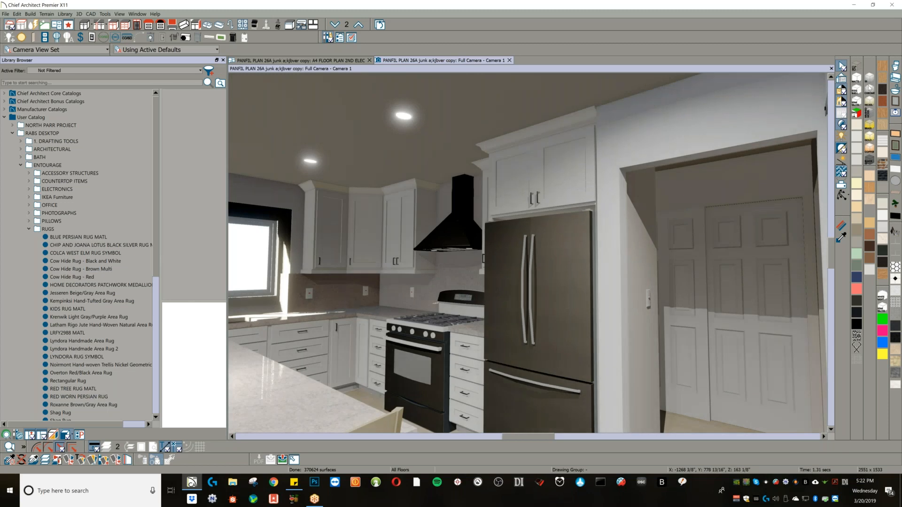
{"action": "left_click", "coordinate": [538, 263]}
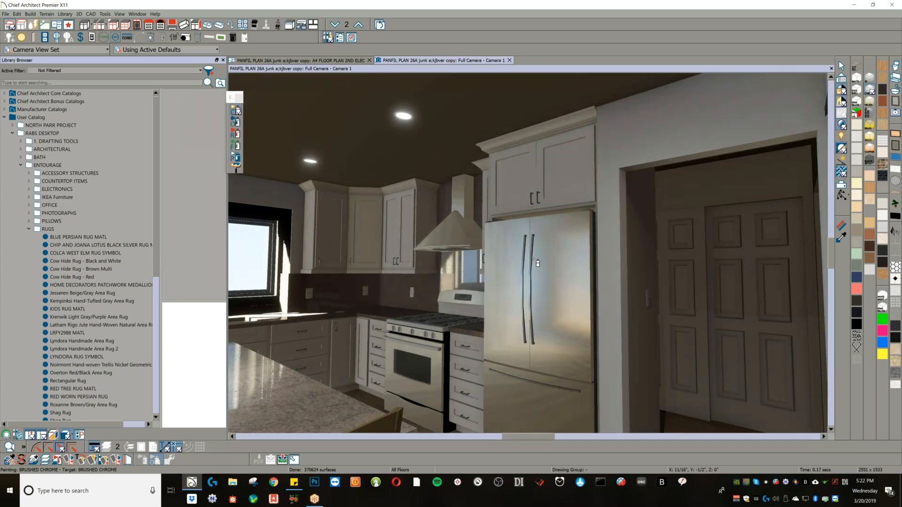
{"action": "left_click", "coordinate": [464, 316]}
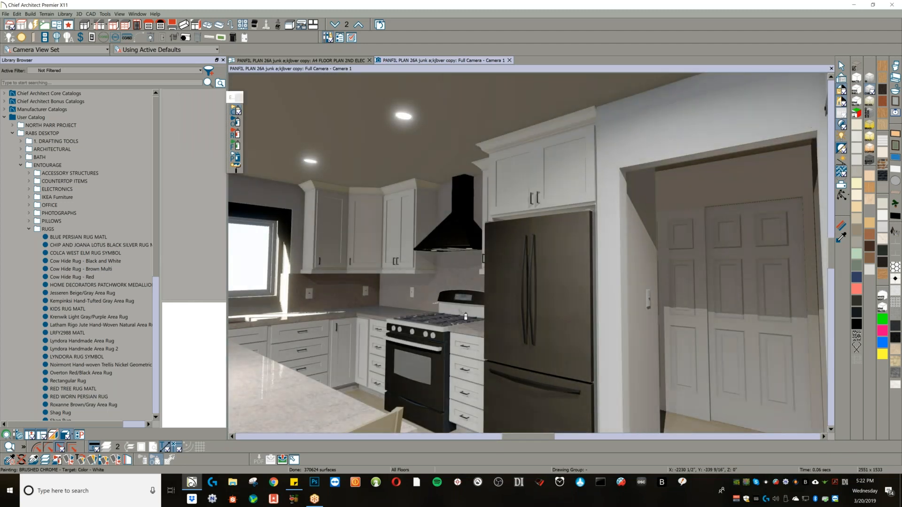
{"action": "left_click", "coordinate": [465, 316]}
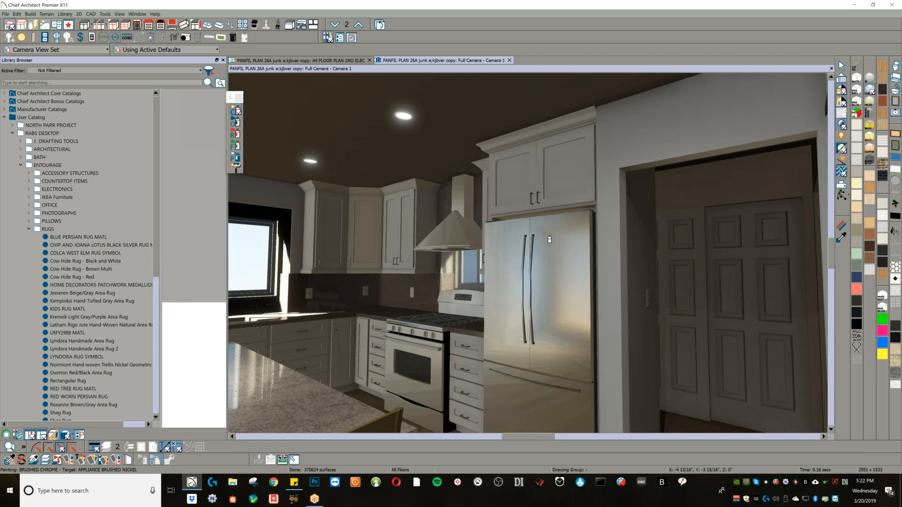
{"action": "left_click", "coordinate": [543, 247]}
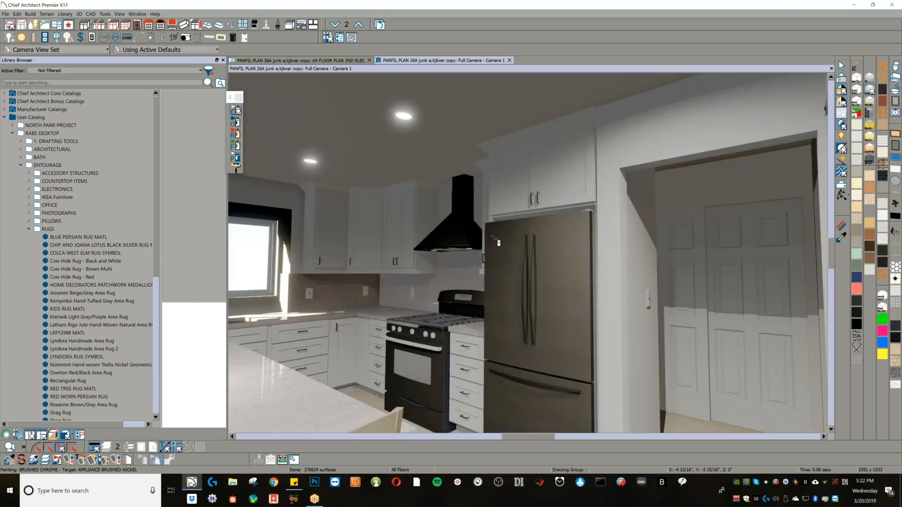
- Set the Double Door Refrigerator symbol's smoothing angle to 180° and inspect its surfaces in a Vector View preview
{"action": "left_click", "coordinate": [519, 264]}
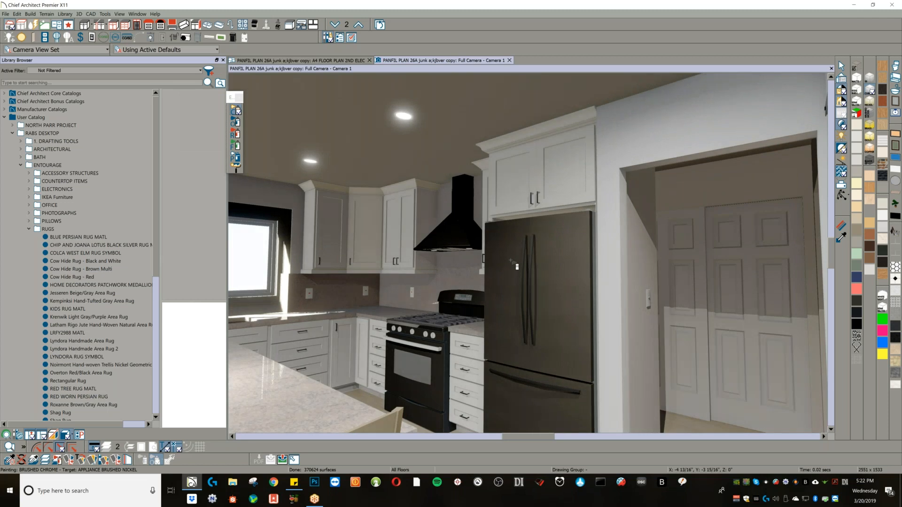
{"action": "left_click", "coordinate": [510, 264]}
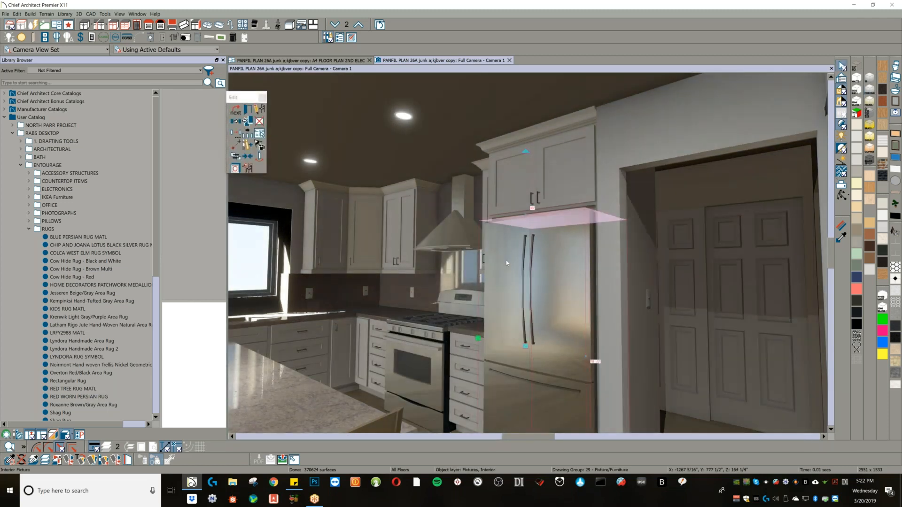
{"action": "left_click", "coordinate": [259, 109]}
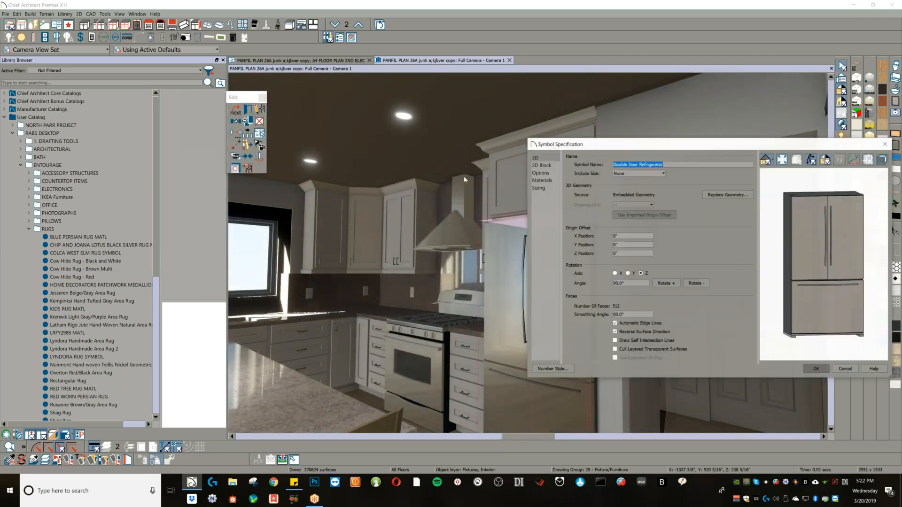
{"action": "left_click", "coordinate": [632, 313]}
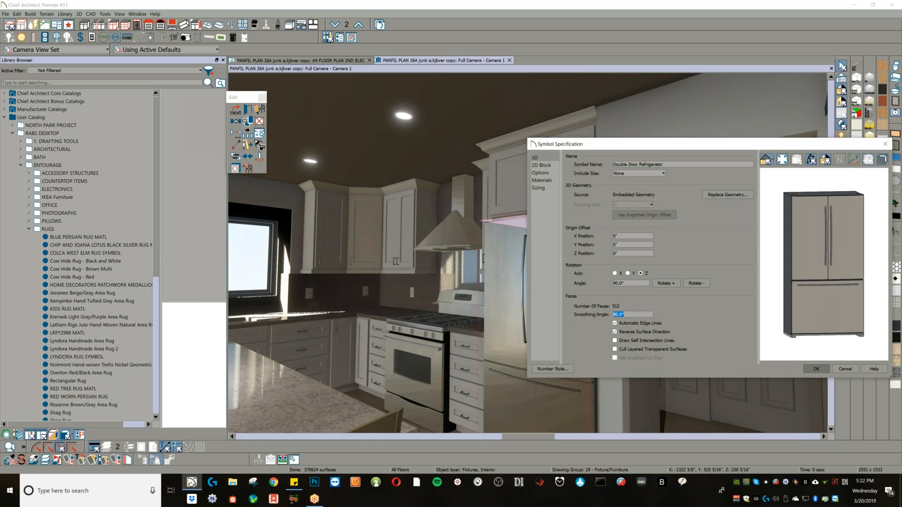
{"action": "type", "text": "180"}
{"action": "left_click_drag", "start_coordinate": [819, 253], "coordinate": [768, 172]}
{"action": "left_click", "coordinate": [767, 160]}
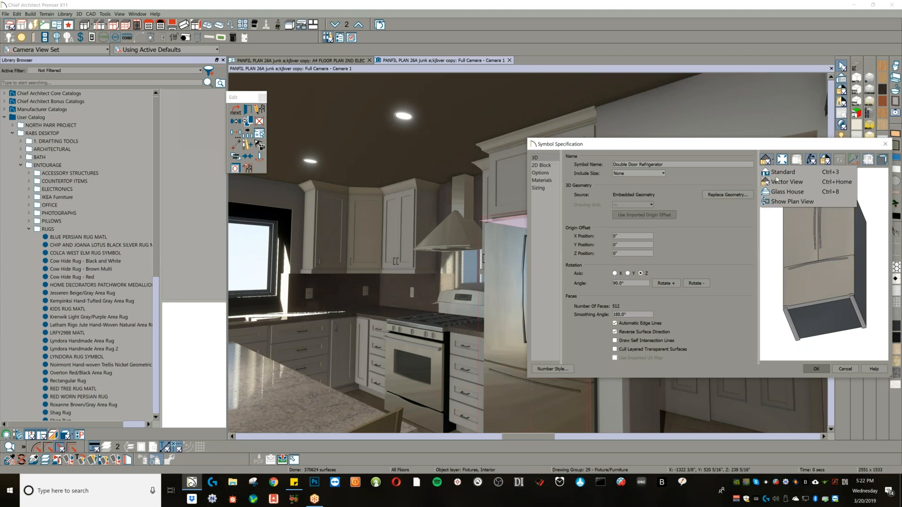
{"action": "left_click", "coordinate": [779, 186]}
{"action": "scroll", "coordinate": [802, 243], "scroll_direction": "up", "scroll_amount": 5}
{"action": "scroll", "coordinate": [831, 257], "scroll_direction": "up", "scroll_amount": 1}
{"action": "left_click_drag", "start_coordinate": [816, 272], "coordinate": [863, 239]}
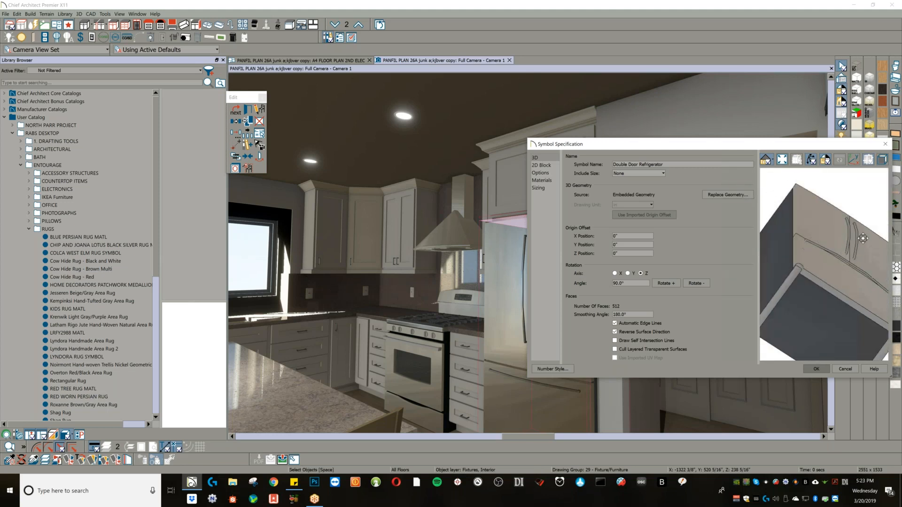
- Set the refrigerator symbol's smoothing angle to 360°, check the doors and handles in a Standard preview, and apply the change
{"action": "double_click", "coordinate": [620, 315]}
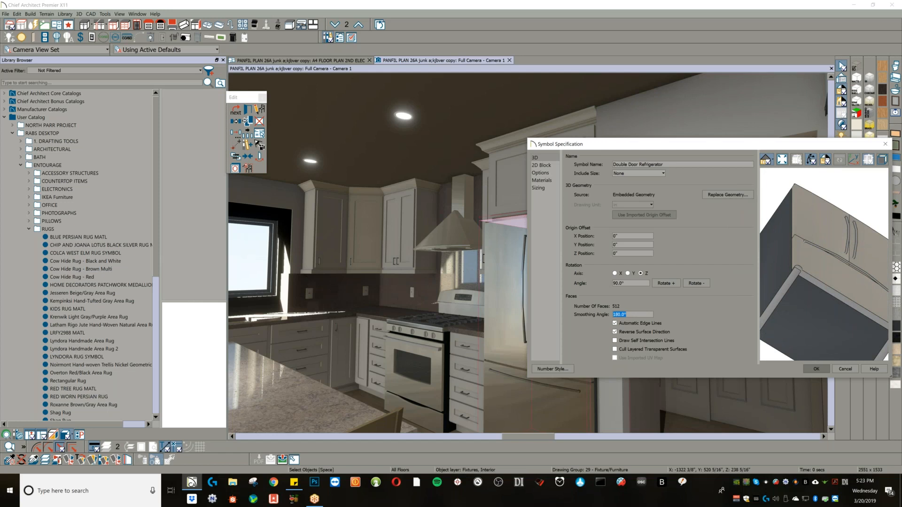
{"action": "type", "text": "36"}
{"action": "left_click_drag", "start_coordinate": [842, 250], "coordinate": [822, 205]}
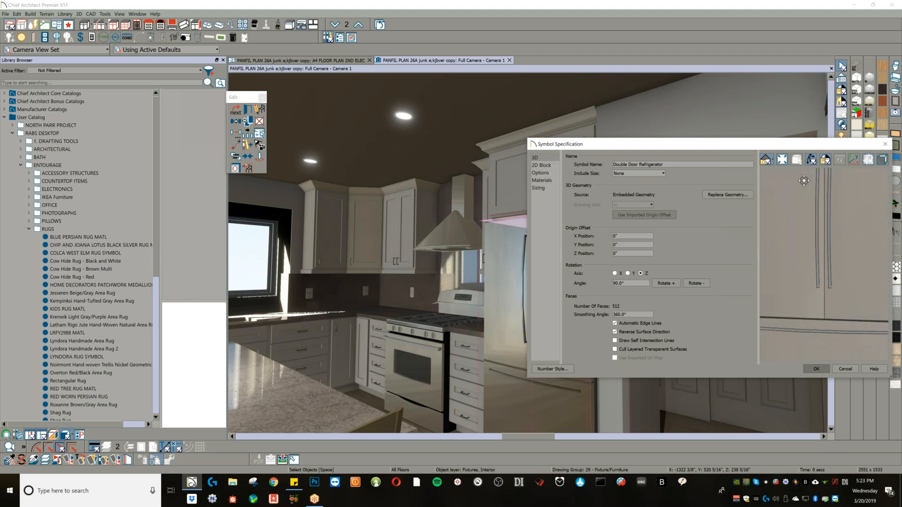
{"action": "left_click", "coordinate": [774, 164]}
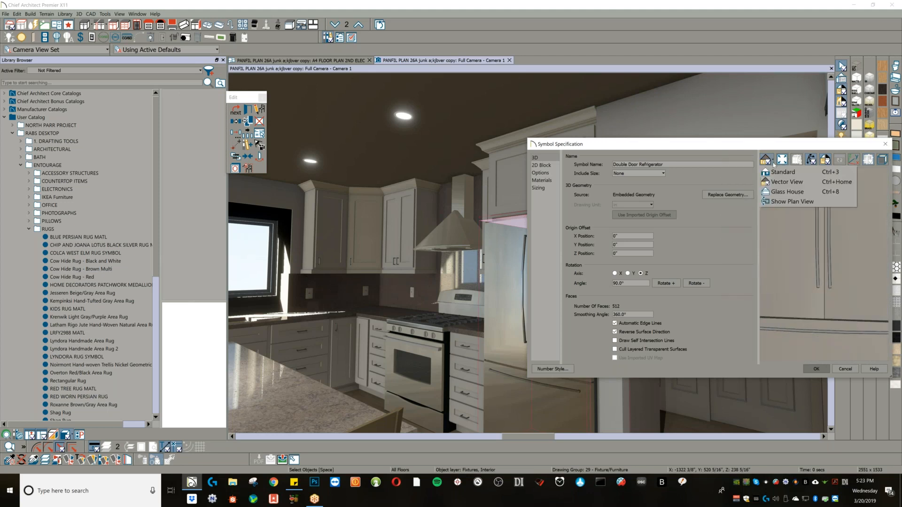
{"action": "left_click", "coordinate": [778, 173]}
{"action": "middle_click_drag", "start_coordinate": [823, 279], "coordinate": [834, 237]}
{"action": "left_click_drag", "start_coordinate": [834, 238], "coordinate": [816, 260]}
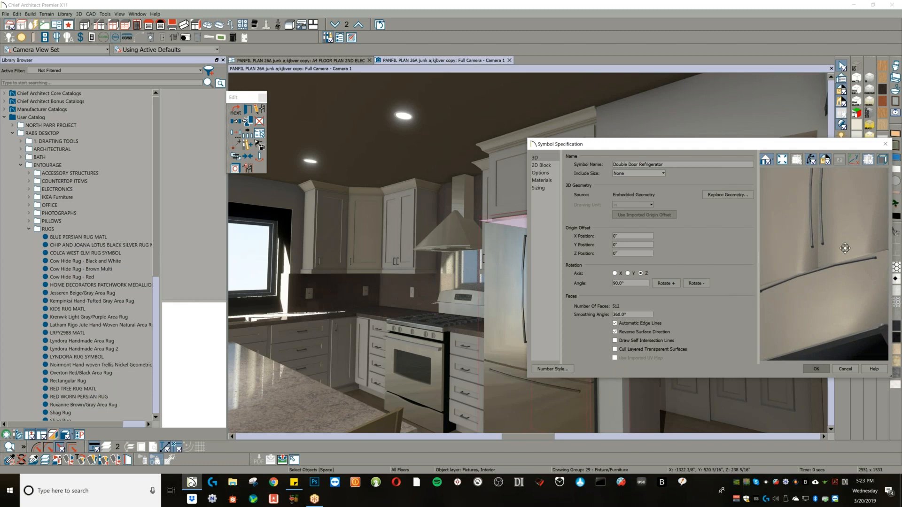
{"action": "left_click_drag", "start_coordinate": [819, 246], "coordinate": [793, 239]}
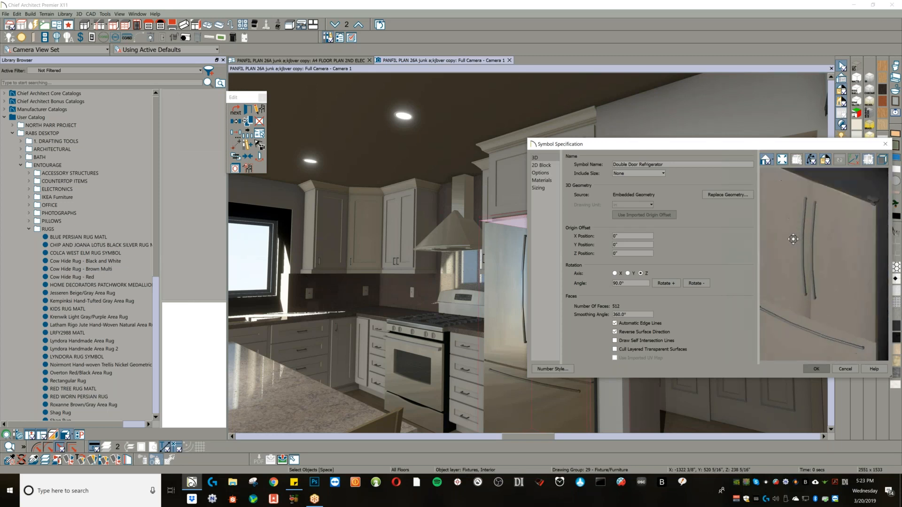
{"action": "left_click", "coordinate": [816, 369]}
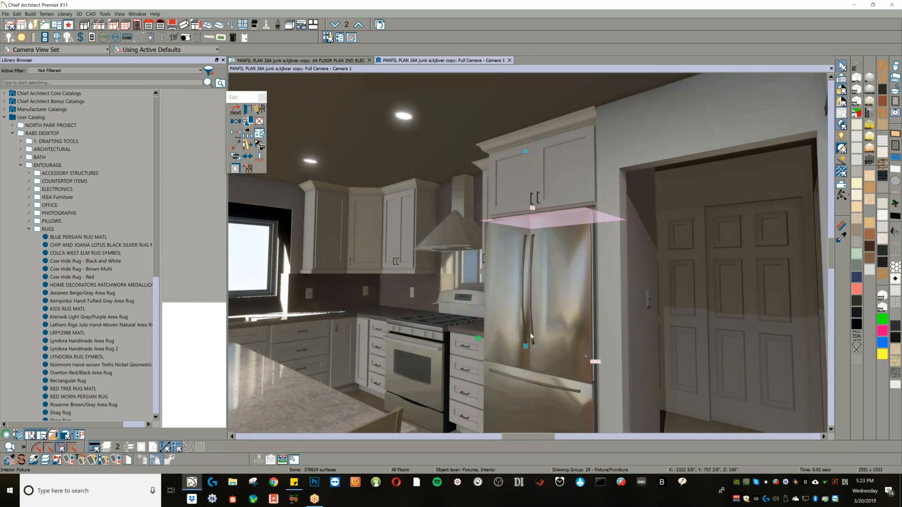
- Pull the camera back from the refrigerator to frame the whole kitchen from behind the living-area sofa
{"action": "key", "text": "o"}
{"action": "left_click_drag", "start_coordinate": [481, 312], "coordinate": [530, 313]}
{"action": "scroll", "coordinate": [530, 313], "scroll_direction": "down", "scroll_amount": 3}
{"action": "scroll", "coordinate": [514, 306], "scroll_direction": "down", "scroll_amount": 4}
{"action": "left_click_drag", "start_coordinate": [488, 304], "coordinate": [556, 303]}
{"action": "scroll", "coordinate": [536, 298], "scroll_direction": "down", "scroll_amount": 3}
{"action": "scroll", "coordinate": [538, 301], "scroll_direction": "down", "scroll_amount": 3}
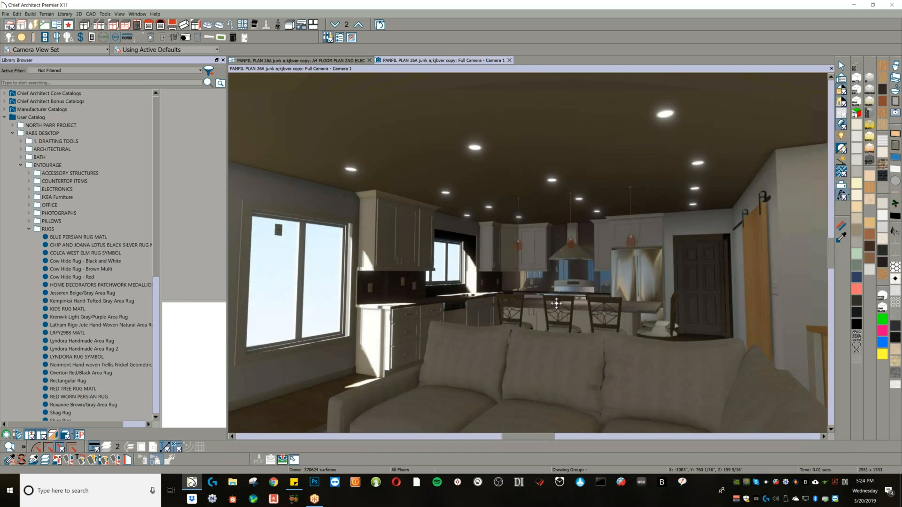
- In the second-floor electrical plan, place an added light outside the exterior wall near the family room's bump-out, aimed toward the kitchen
{"action": "key", "text": "ctrl+Tab"}
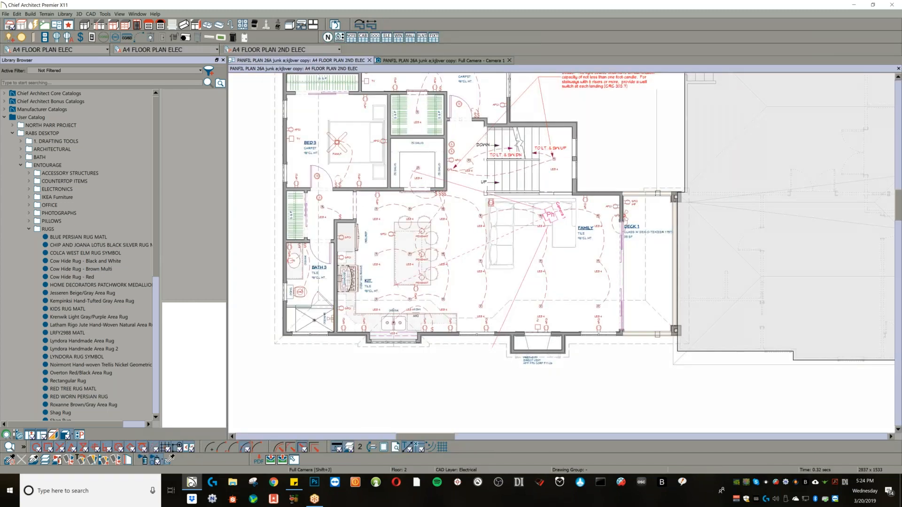
{"action": "middle_click_drag", "start_coordinate": [469, 357], "coordinate": [462, 339]}
{"action": "scroll", "coordinate": [461, 340], "scroll_direction": "down", "scroll_amount": 2}
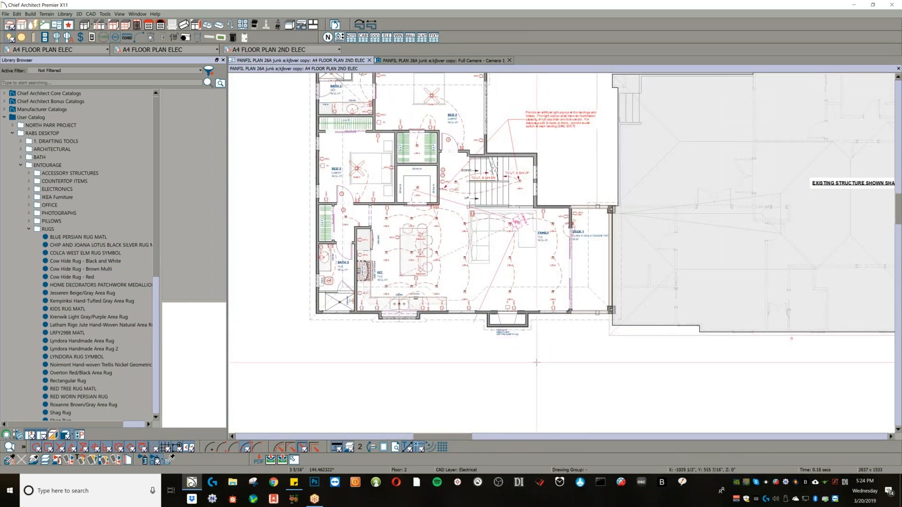
{"action": "left_click", "coordinate": [470, 348]}
{"action": "left_click", "coordinate": [468, 258]}
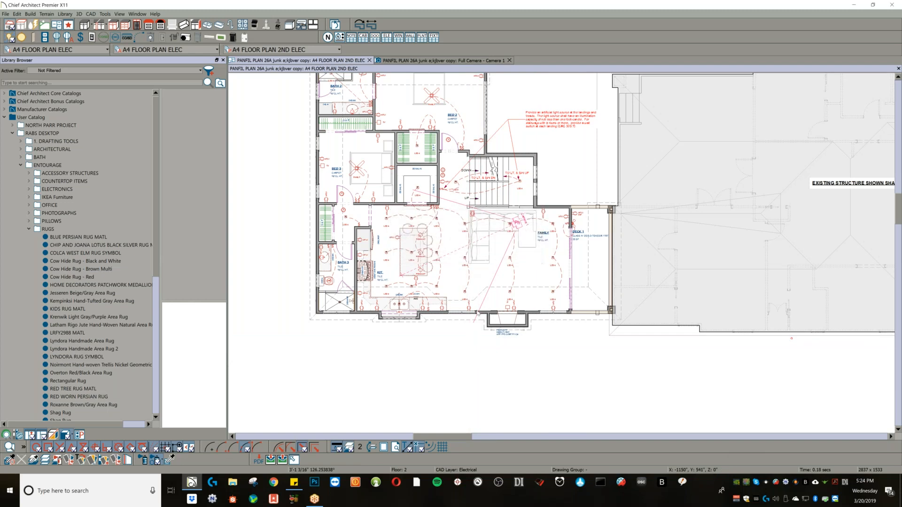
{"action": "left_click", "coordinate": [482, 366]}
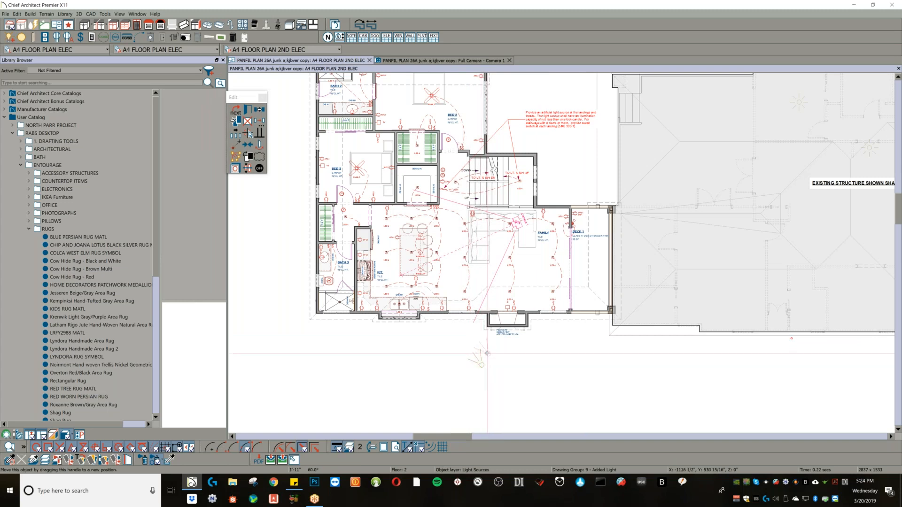
{"action": "left_click_drag", "start_coordinate": [487, 352], "coordinate": [478, 343]}
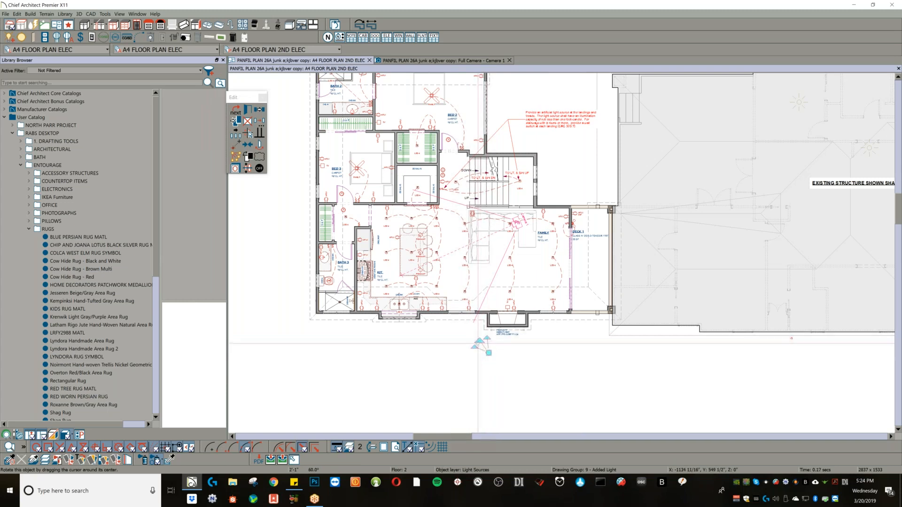
- Set the added light's absolute elevation to 260"
{"action": "left_click", "coordinate": [247, 110]}
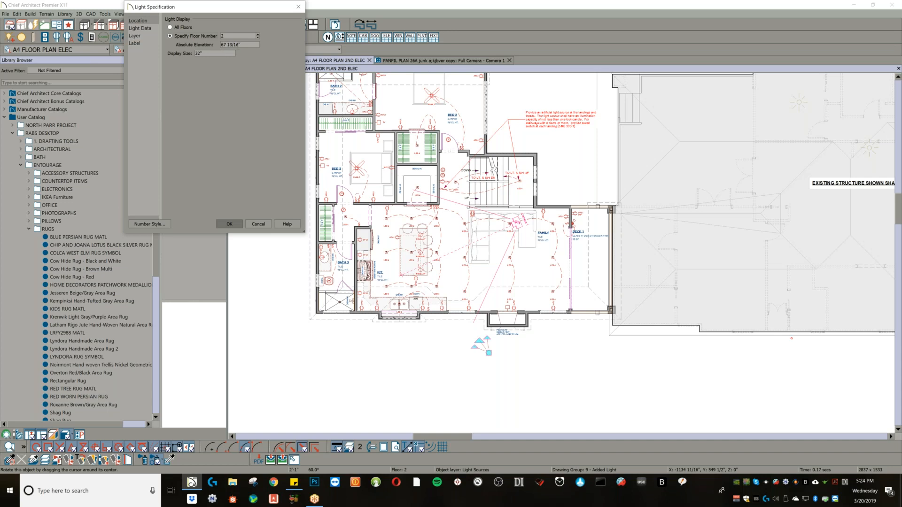
{"action": "left_click_drag", "start_coordinate": [245, 46], "coordinate": [220, 45]}
{"action": "type", "text": "260"}
{"action": "key", "text": "Return"}
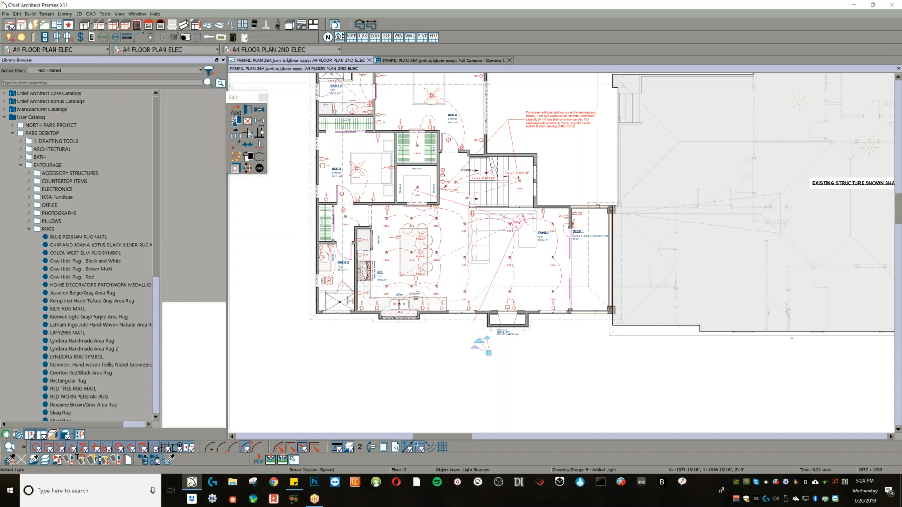
- Set the added spot light's intensity to 35000 lumens and its color to bright green (128, 255, 0)
{"action": "key", "text": "ctrl+e"}
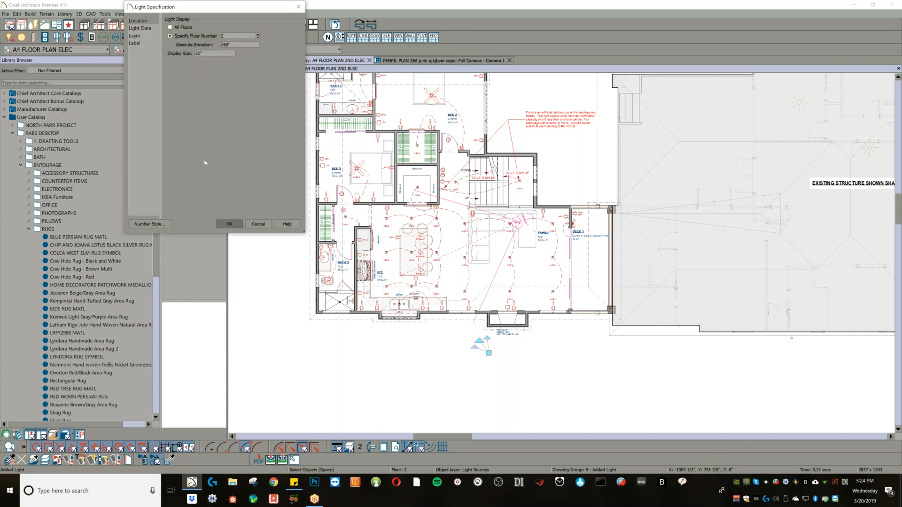
{"action": "left_click", "coordinate": [141, 28]}
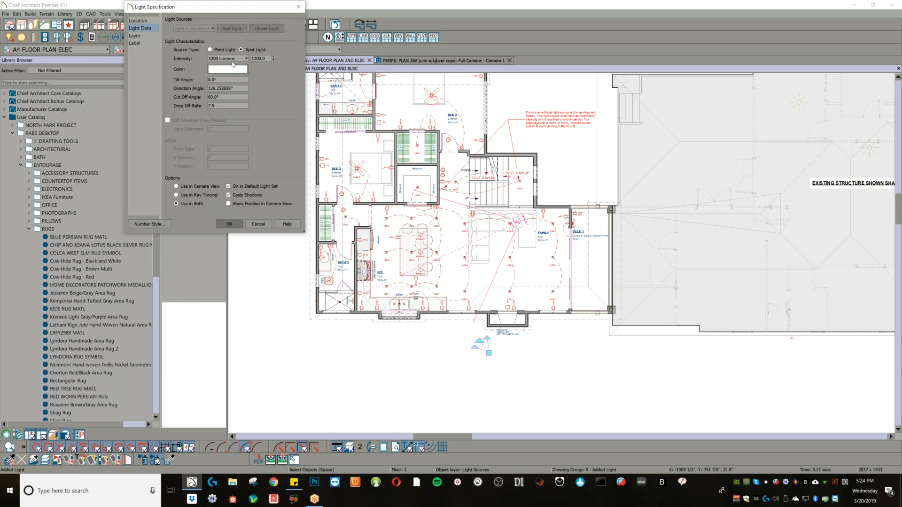
{"action": "left_click", "coordinate": [255, 59]}
{"action": "left_click_drag", "start_coordinate": [252, 59], "coordinate": [256, 58]}
{"action": "type", "text": "350"}
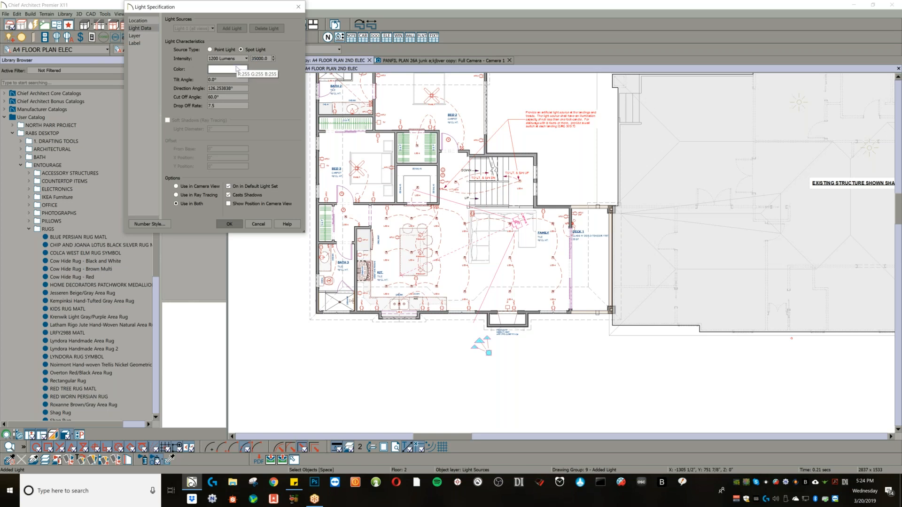
{"action": "left_click", "coordinate": [237, 69]}
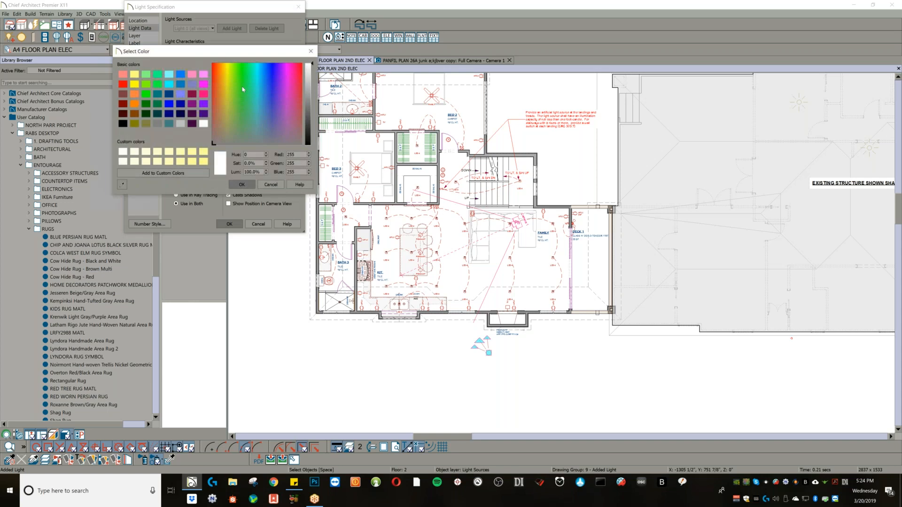
{"action": "left_click", "coordinate": [146, 86]}
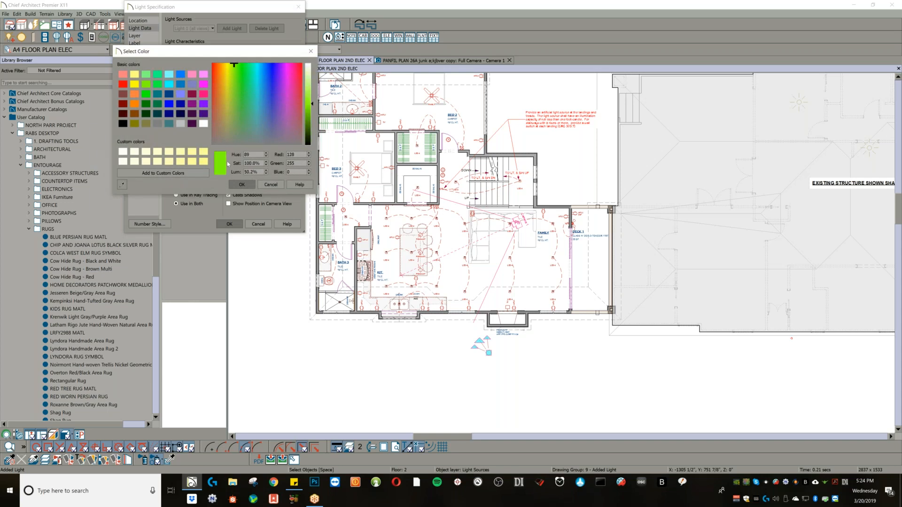
{"action": "left_click", "coordinate": [242, 185]}
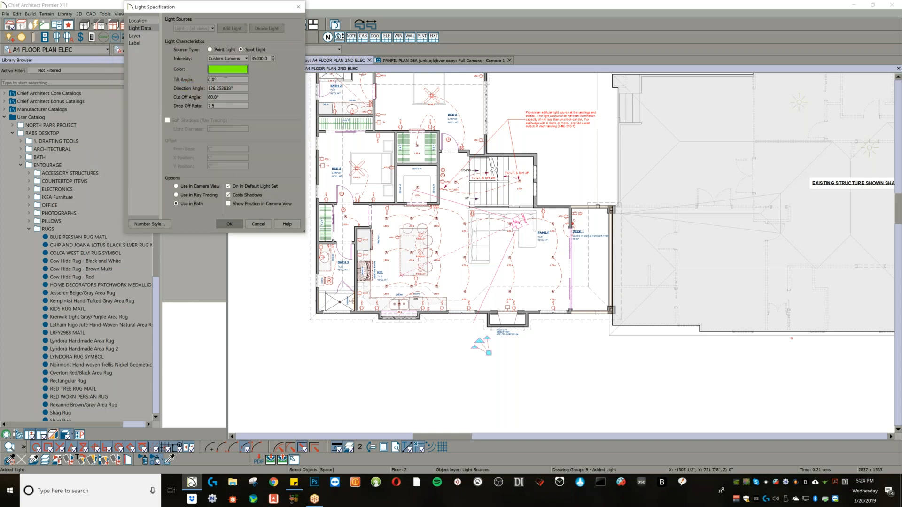
- Set the spot light's tilt angle to -38° and fine-tune its rotation and position outside the exterior wall
{"action": "left_click_drag", "start_coordinate": [219, 80], "coordinate": [172, 80]}
{"action": "type", "text": "-38"}
{"action": "left_click", "coordinate": [237, 225]}
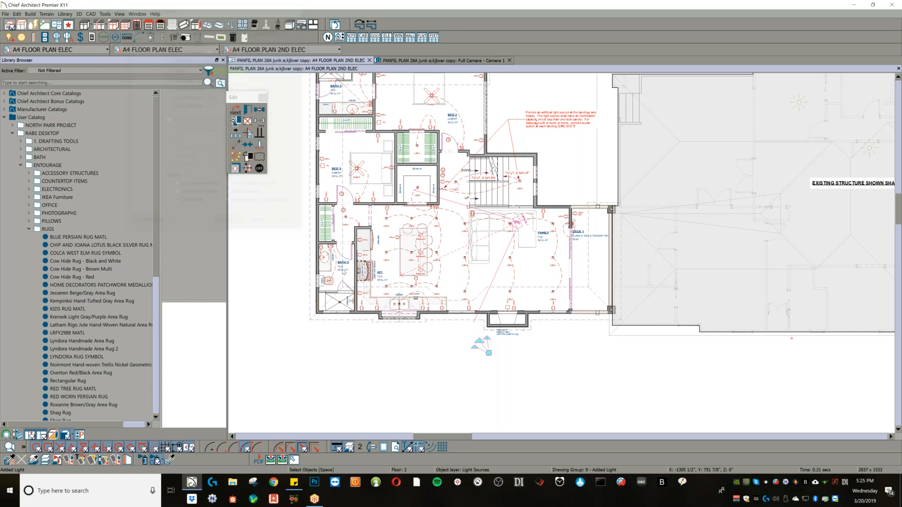
{"action": "left_click_drag", "start_coordinate": [475, 347], "coordinate": [471, 352]}
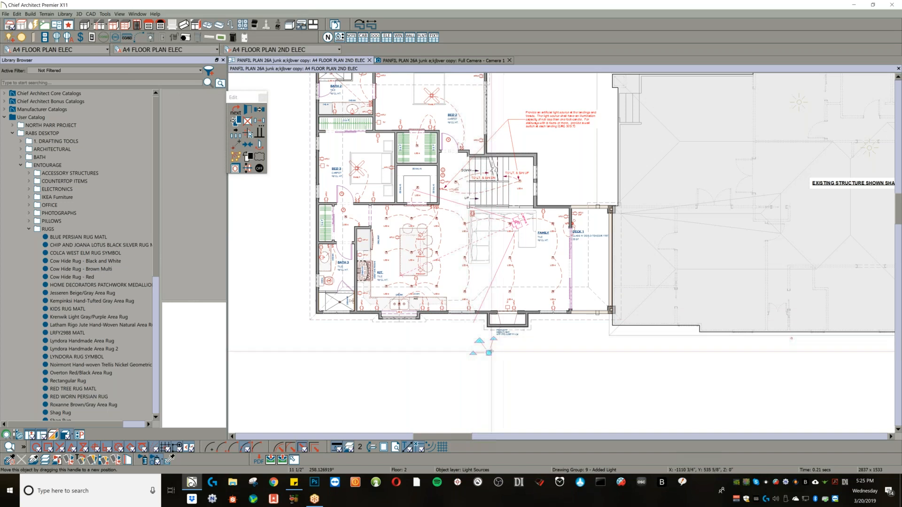
{"action": "left_click_drag", "start_coordinate": [488, 352], "coordinate": [477, 348]}
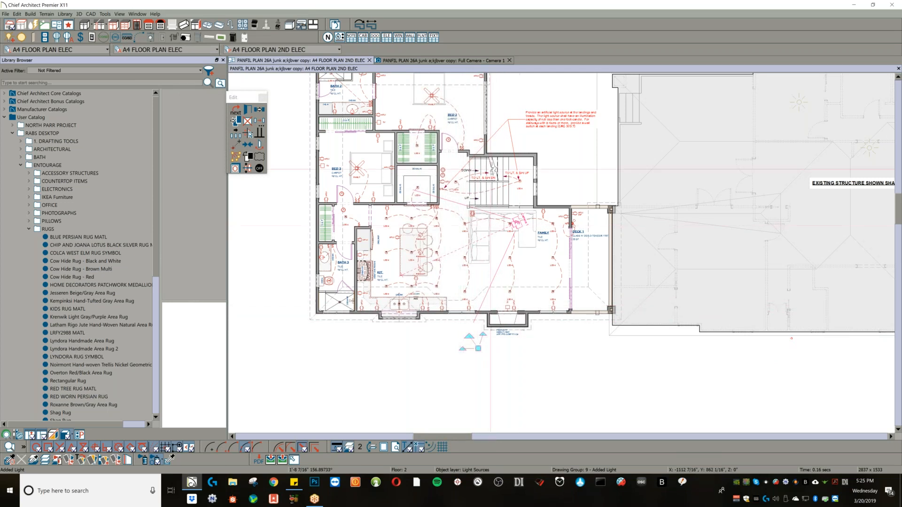
- Switch back to the Camera 1 view and turn off the sunlight
{"action": "left_click", "coordinate": [442, 60]}
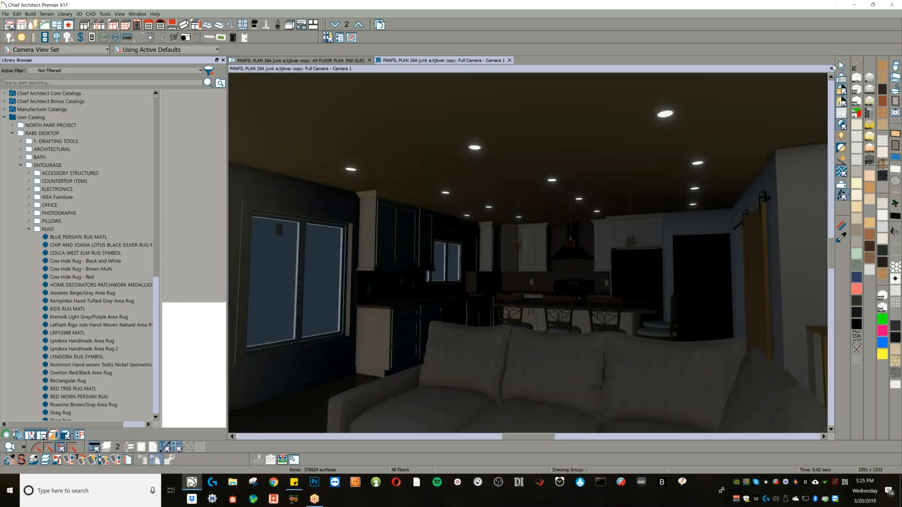
{"action": "left_click", "coordinate": [843, 125]}
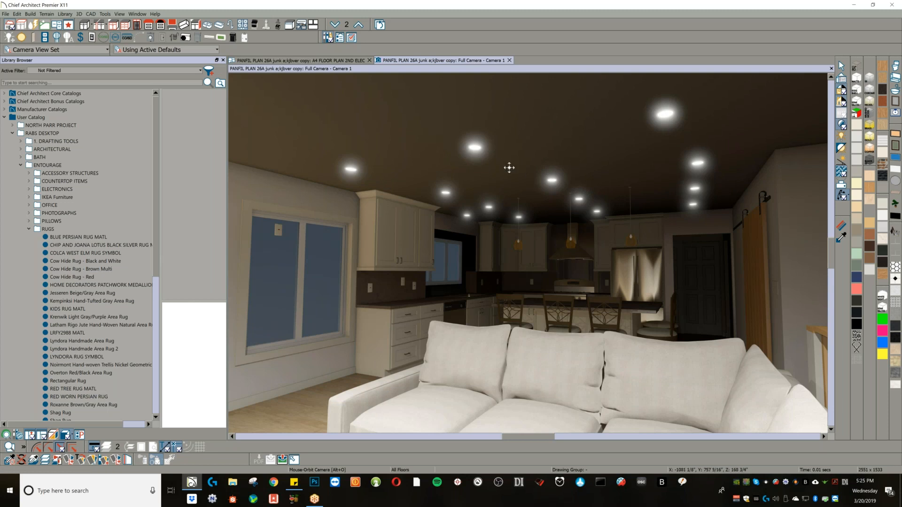
- Switch the camera's lighting mode to the Default Light Set and turn off every light source in it
{"action": "key", "text": "l"}
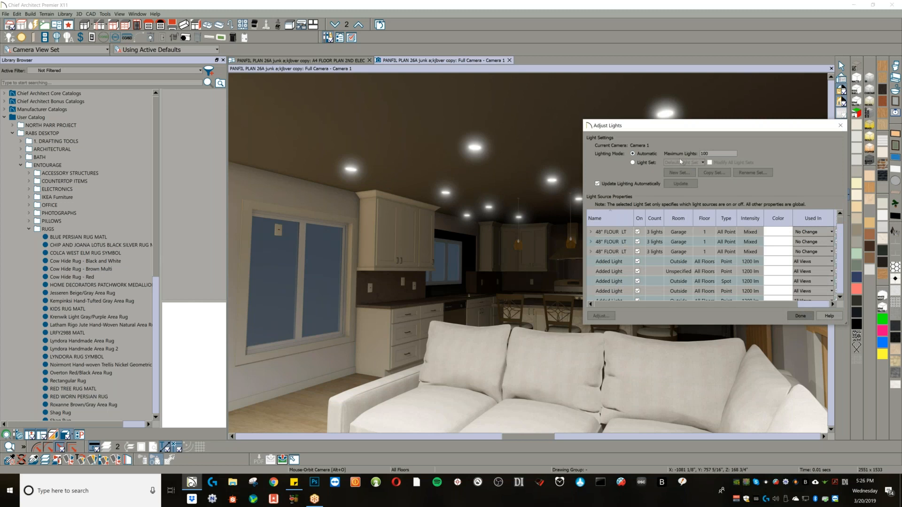
{"action": "left_click", "coordinate": [644, 164]}
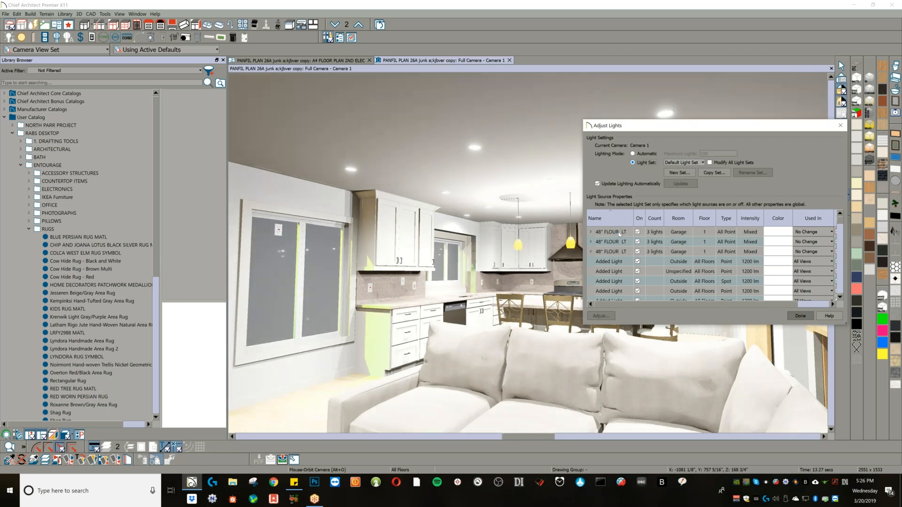
{"action": "left_click", "coordinate": [617, 232]}
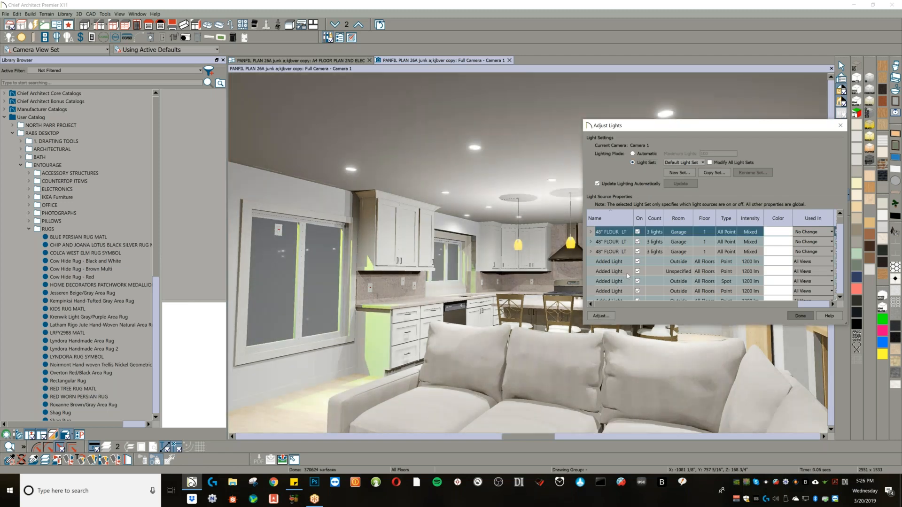
{"action": "key", "text": "ctrl+a"}
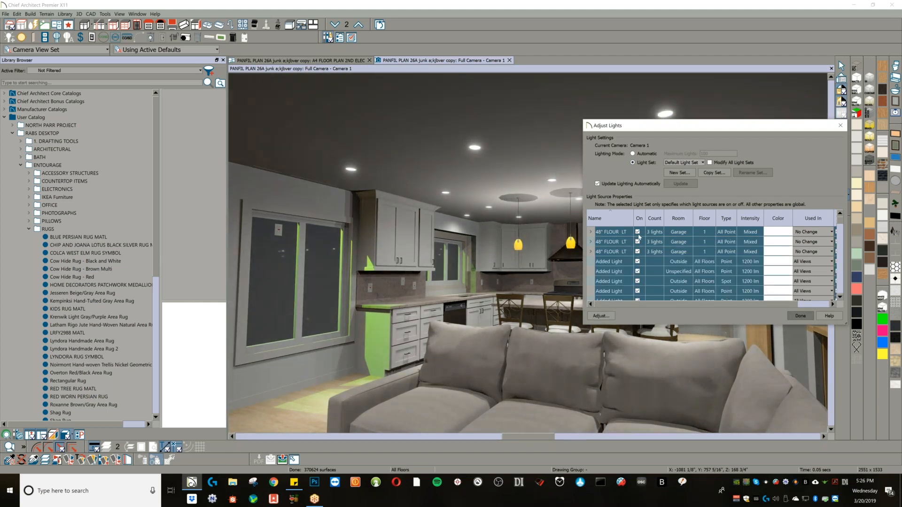
{"action": "left_click", "coordinate": [638, 232]}
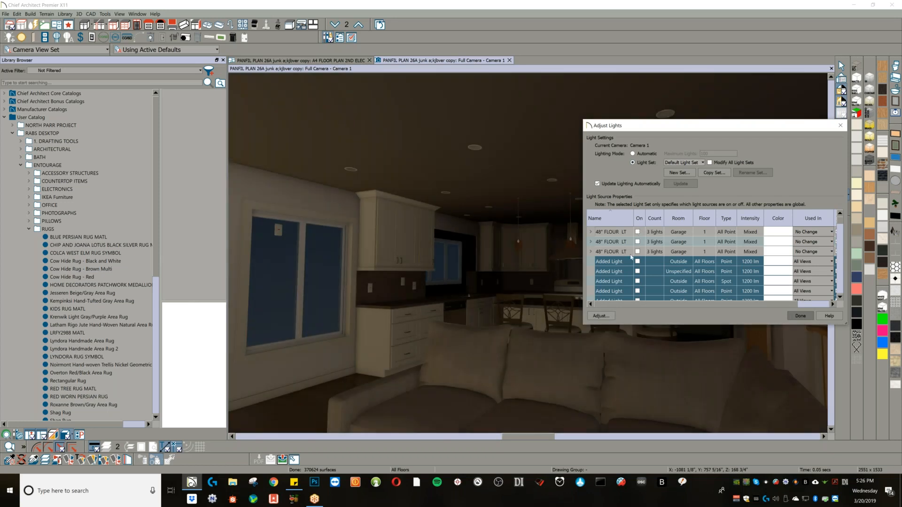
- Turn on all the LED 4 recessed lights in the Default Light Set
{"action": "scroll", "coordinate": [692, 251], "scroll_direction": "down", "scroll_amount": 4}
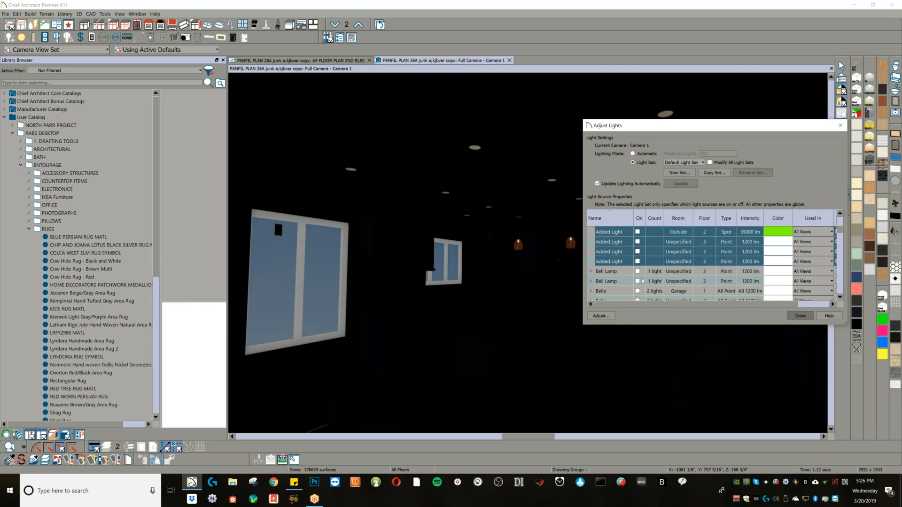
{"action": "scroll", "coordinate": [642, 281], "scroll_direction": "down", "scroll_amount": 3}
{"action": "scroll", "coordinate": [642, 281], "scroll_direction": "down", "scroll_amount": 4}
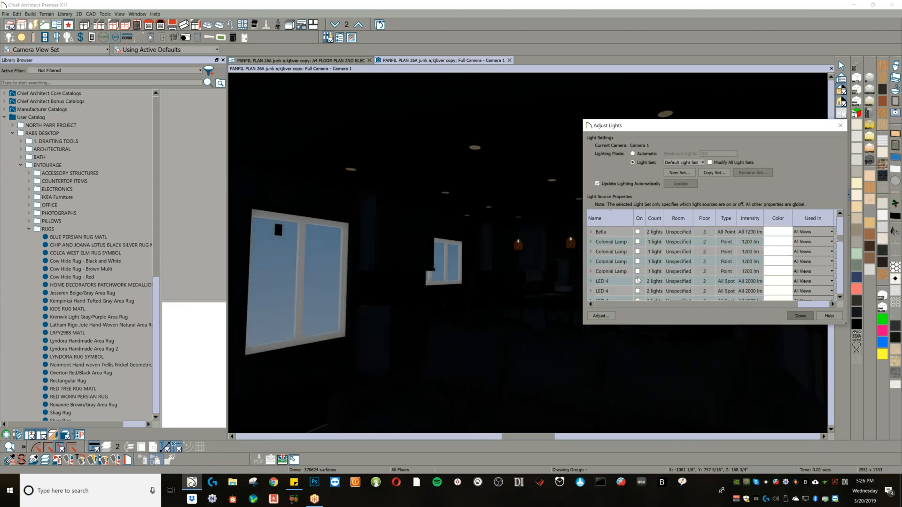
{"action": "scroll", "coordinate": [631, 274], "scroll_direction": "down", "scroll_amount": 4}
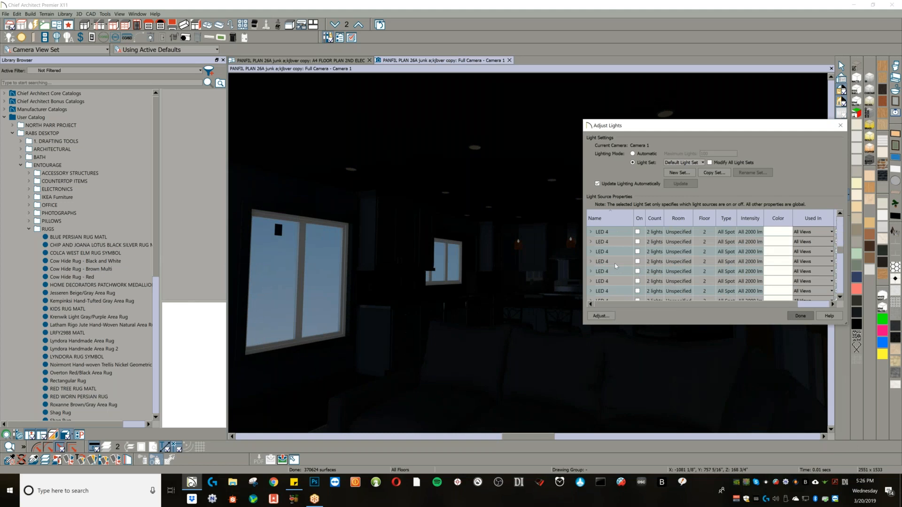
{"action": "scroll", "coordinate": [616, 269], "scroll_direction": "down", "scroll_amount": 1}
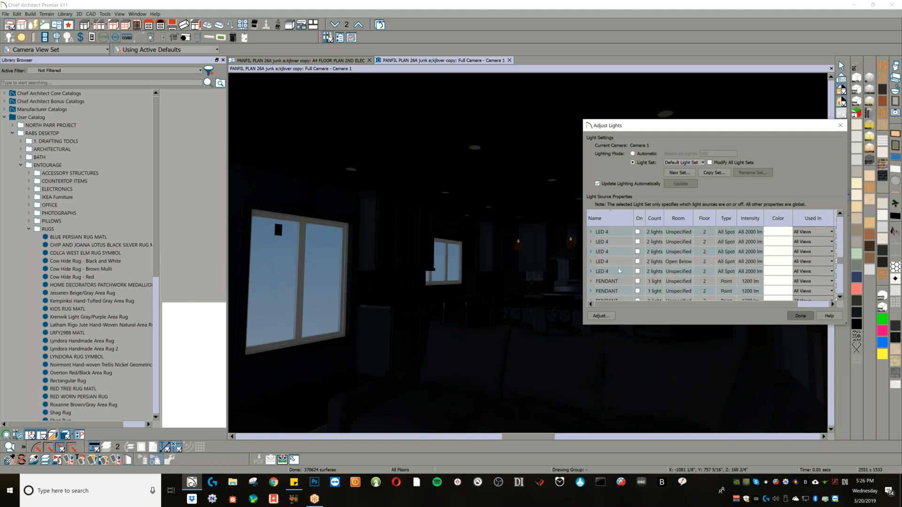
{"action": "left_click", "coordinate": [623, 275], "text": "shift"}
{"action": "left_click", "coordinate": [638, 272]}
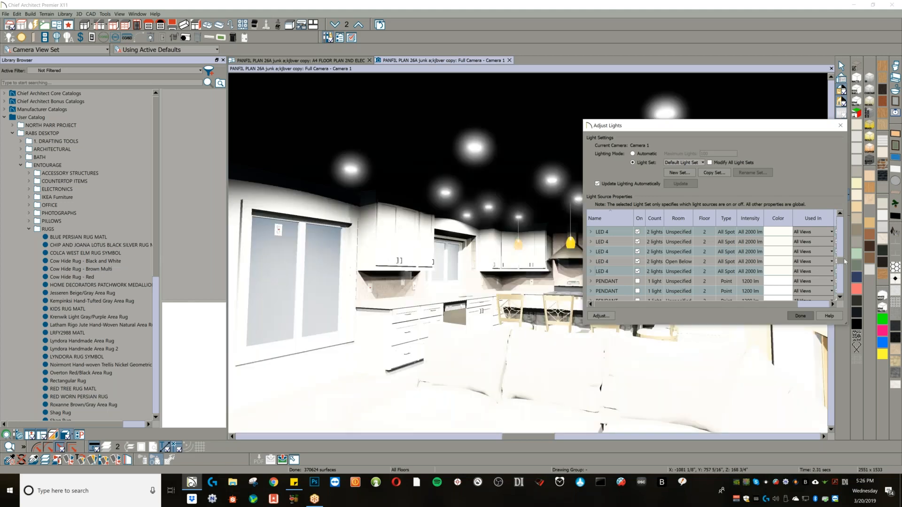
- Turn on the green 35000 lm added spot light in the Default Light Set and move the light settings dialog clear of the kitchen view
{"action": "left_click", "coordinate": [840, 255]}
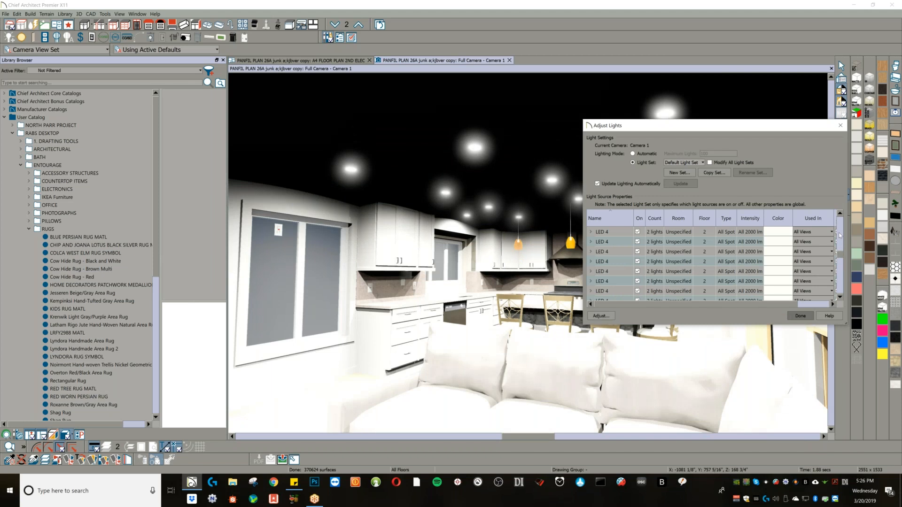
{"action": "left_click", "coordinate": [840, 235]}
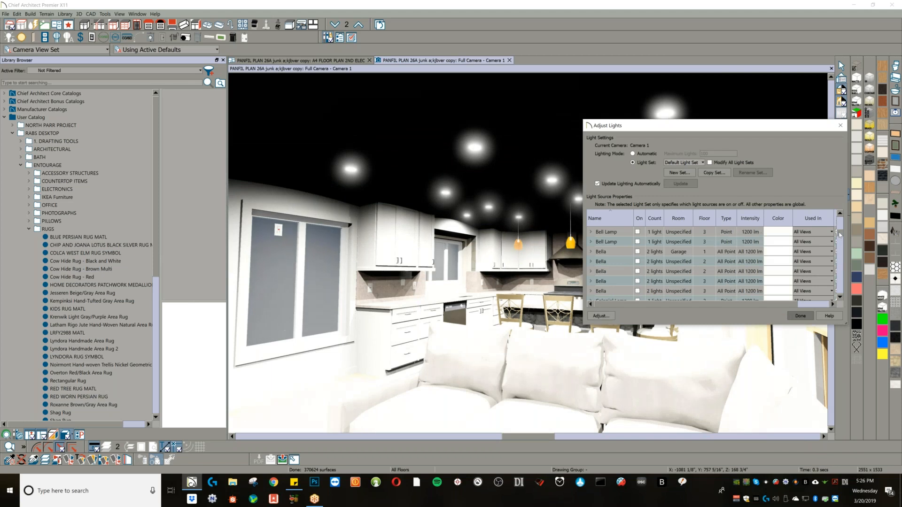
{"action": "left_click", "coordinate": [840, 235]}
{"action": "scroll", "coordinate": [830, 240], "scroll_direction": "up", "scroll_amount": 1}
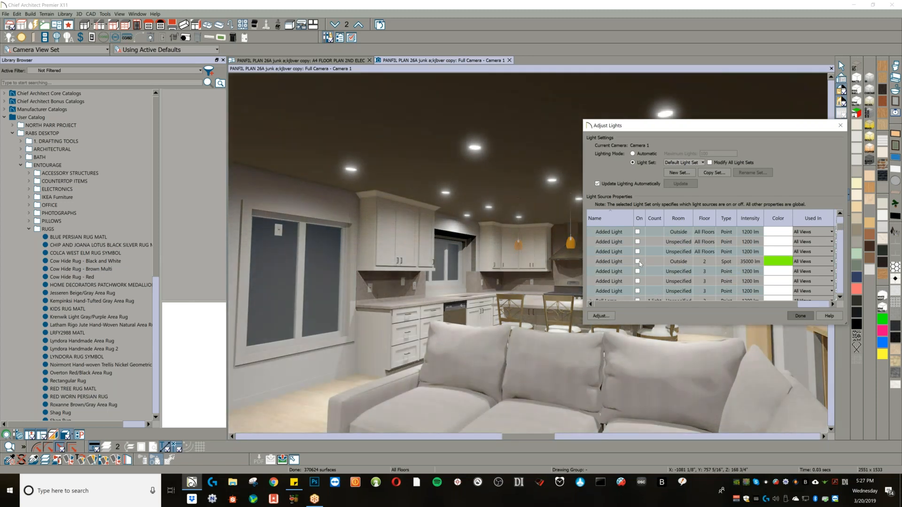
{"action": "left_click", "coordinate": [638, 261]}
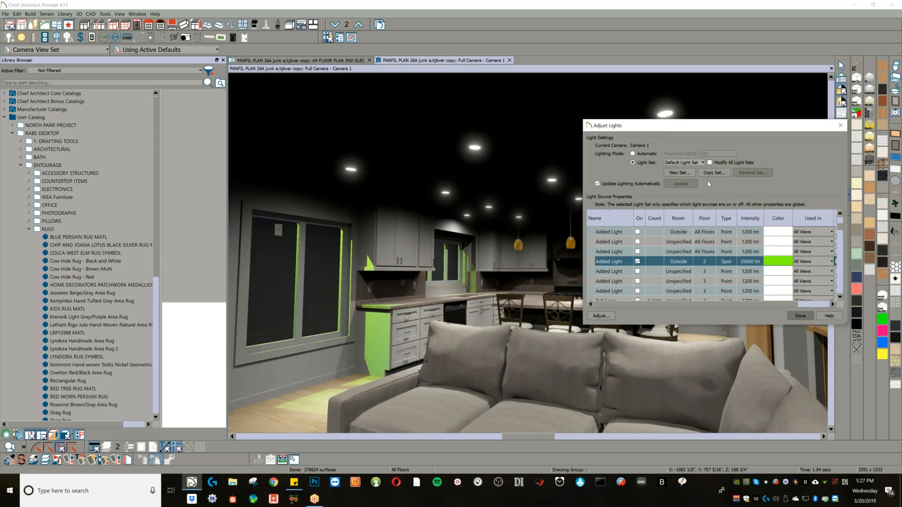
{"action": "left_click_drag", "start_coordinate": [662, 128], "coordinate": [714, 195]}
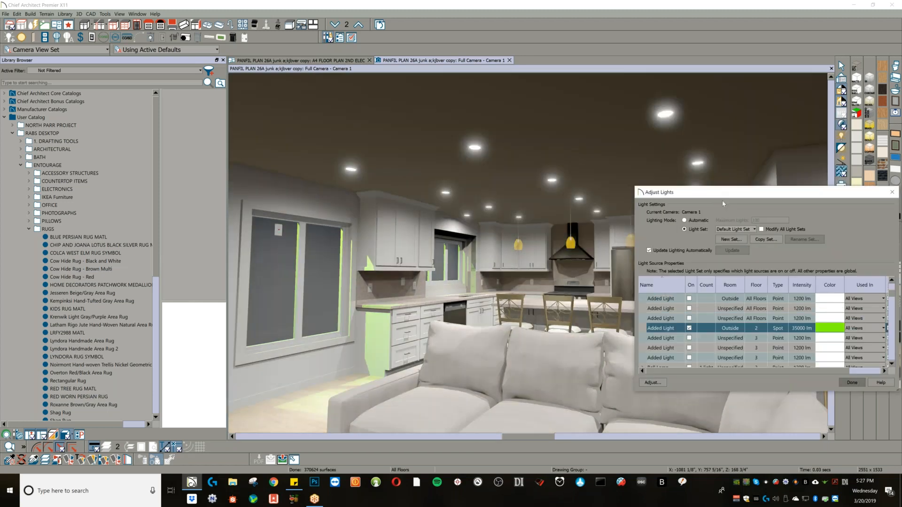
{"action": "left_click_drag", "start_coordinate": [711, 200], "coordinate": [698, 191]}
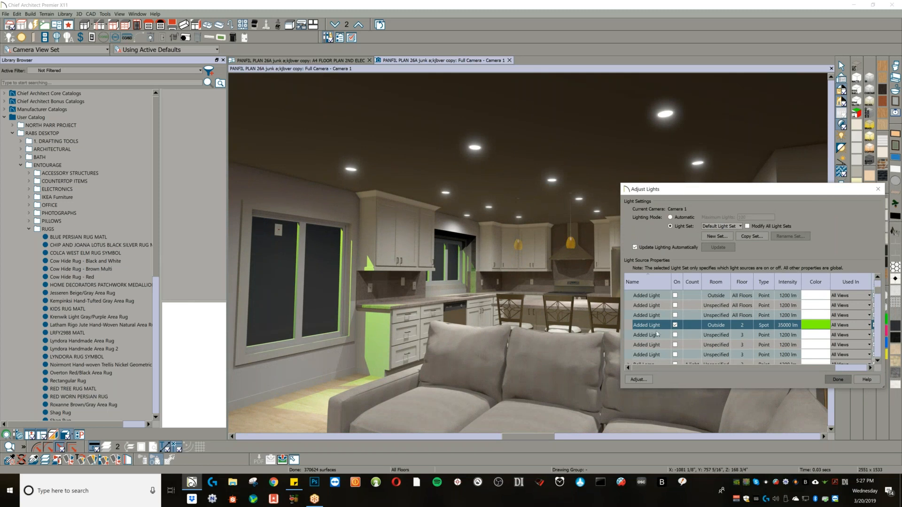
- Change the 35000 lm added spot light's color to near-black neutral gray (12, 12, 12)
{"action": "left_click", "coordinate": [638, 379]}
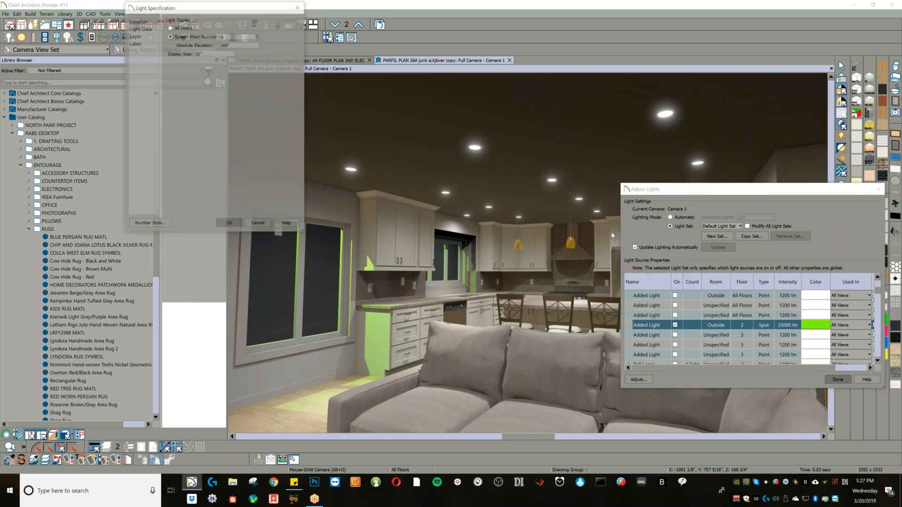
{"action": "left_click", "coordinate": [145, 29]}
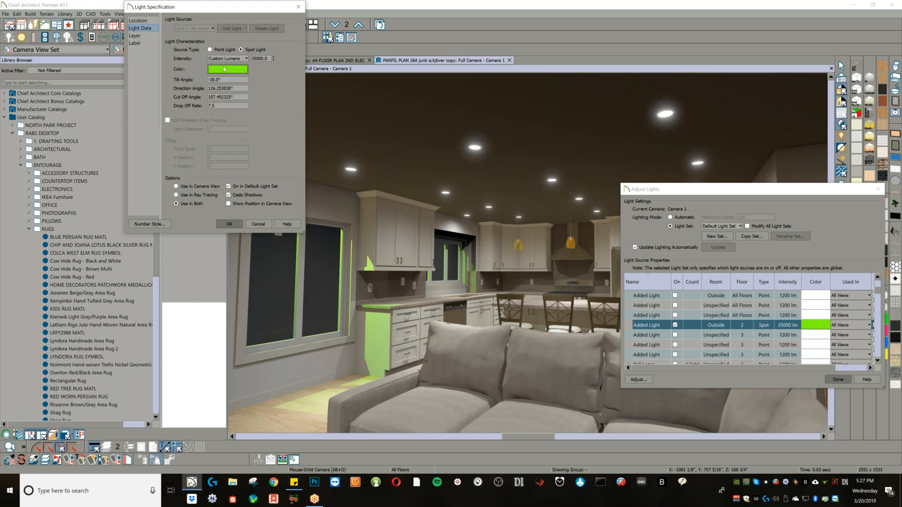
{"action": "left_click", "coordinate": [227, 69]}
{"action": "left_click", "coordinate": [231, 143]}
{"action": "left_click", "coordinate": [309, 143]}
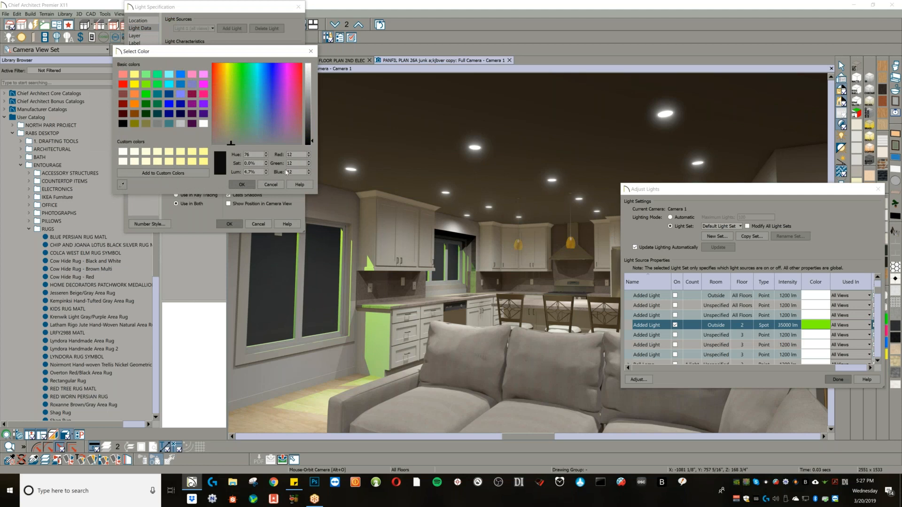
{"action": "left_click", "coordinate": [240, 186]}
{"action": "left_click", "coordinate": [229, 225]}
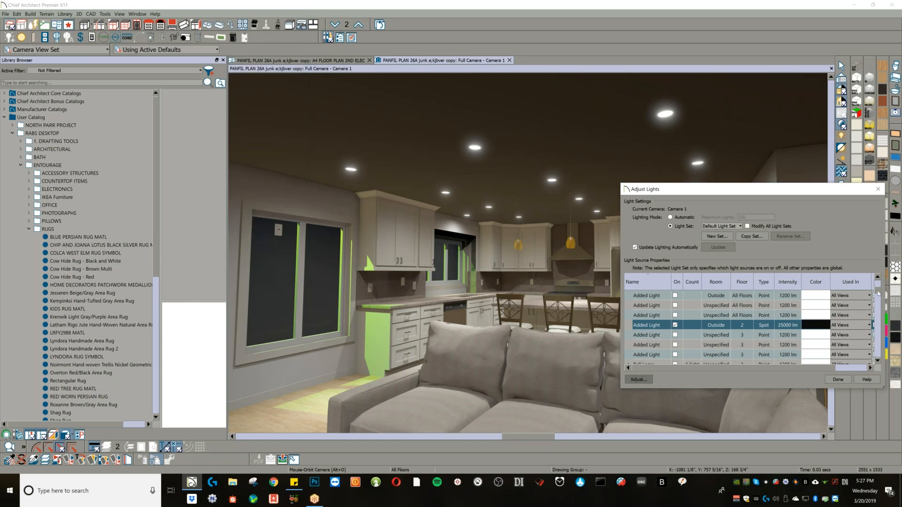
- Set the color of all the LED 4 recessed lights to near-black gray (12, 12, 12) and close the light settings
{"action": "left_click", "coordinate": [879, 322]}
{"action": "left_click", "coordinate": [879, 322]}
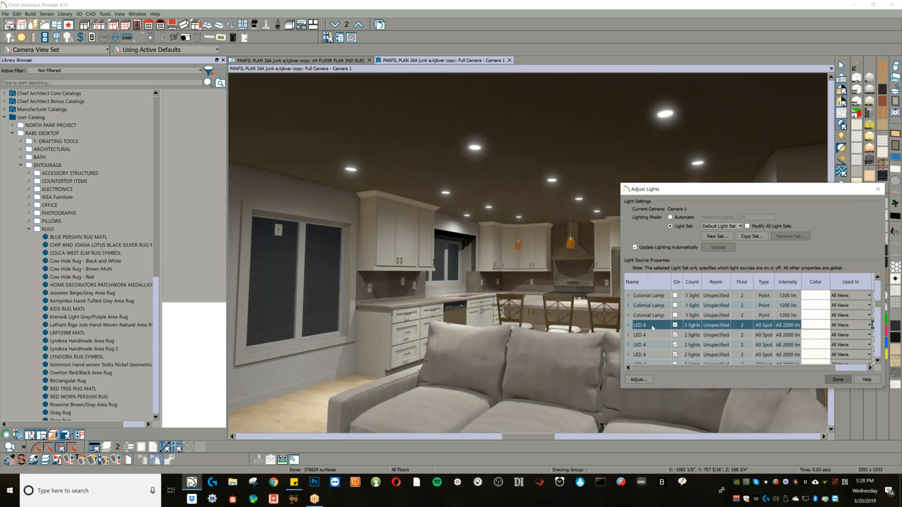
{"action": "scroll", "coordinate": [653, 324], "scroll_direction": "down", "scroll_amount": 5}
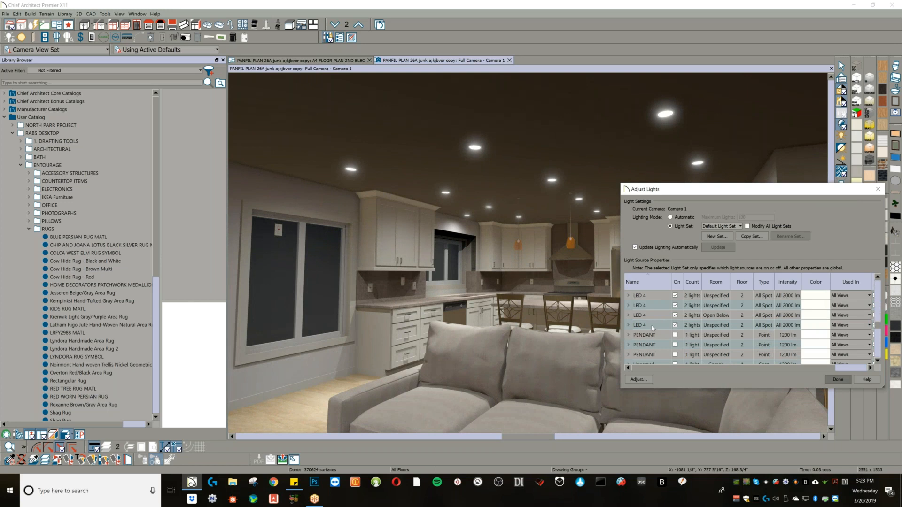
{"action": "scroll", "coordinate": [651, 318], "scroll_direction": "up", "scroll_amount": 1}
{"action": "left_click", "coordinate": [651, 316], "text": "shift"}
{"action": "left_click", "coordinate": [639, 379]}
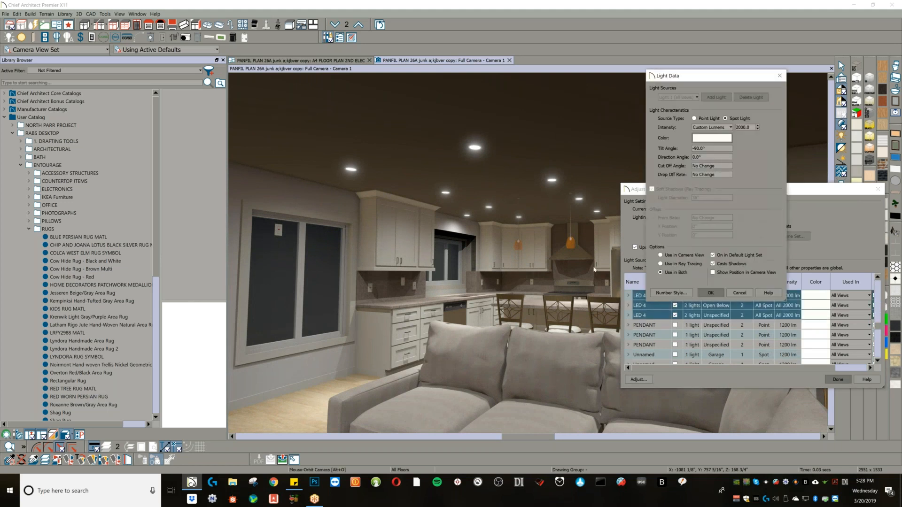
{"action": "mouse_move", "coordinate": [722, 141]}
{"action": "left_click", "coordinate": [711, 137]}
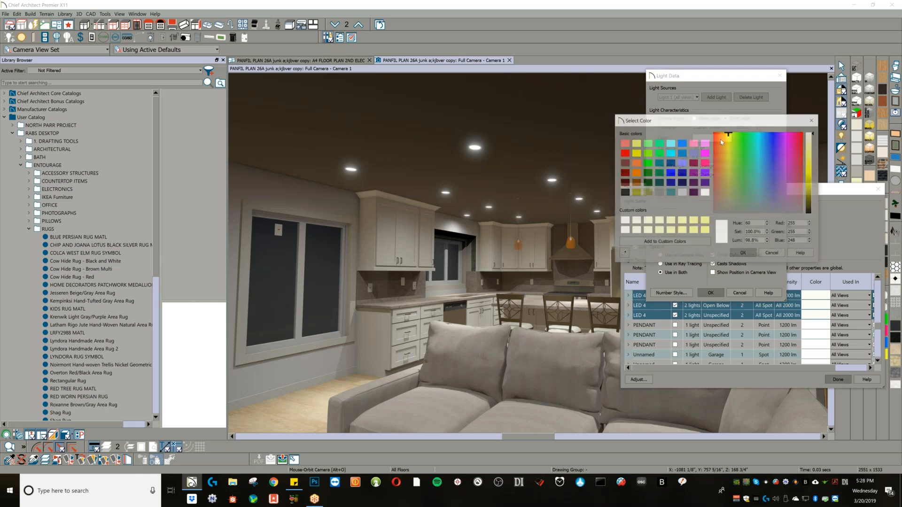
{"action": "left_click_drag", "start_coordinate": [737, 206], "coordinate": [730, 212]}
{"action": "left_click", "coordinate": [808, 212]}
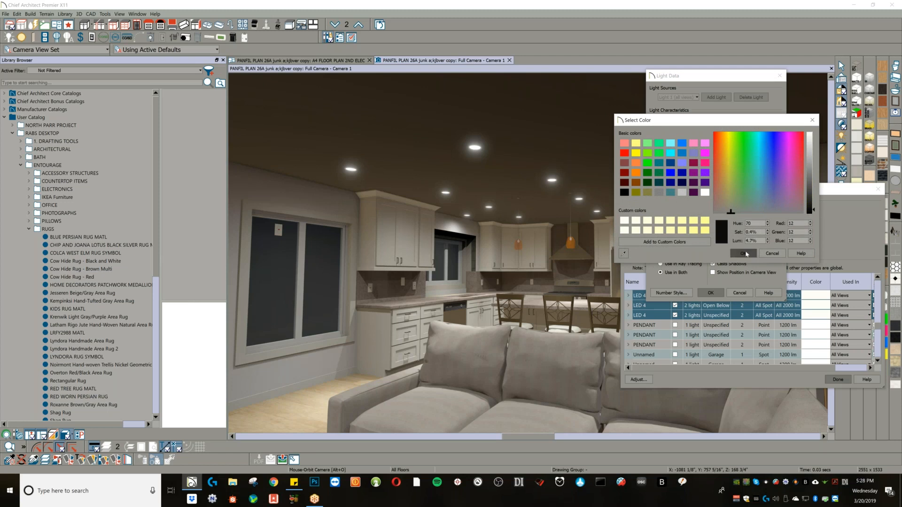
{"action": "left_click", "coordinate": [744, 253]}
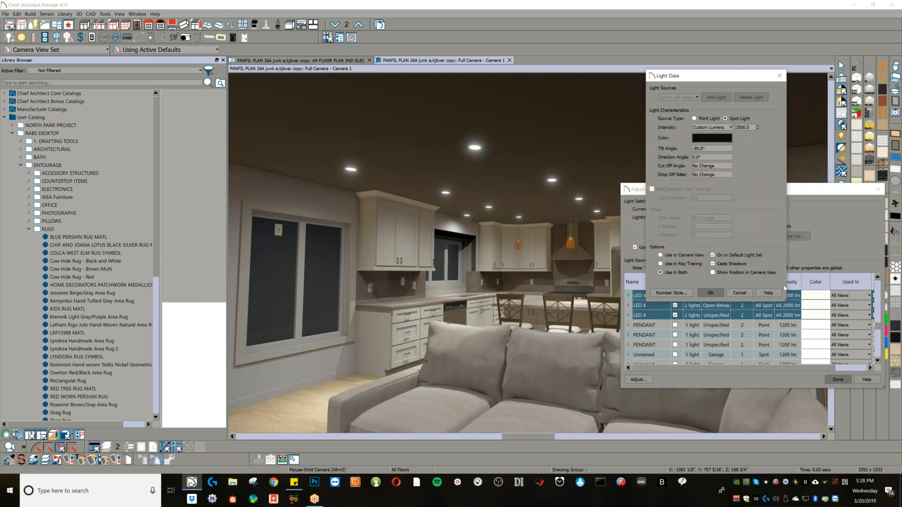
{"action": "left_click", "coordinate": [711, 293]}
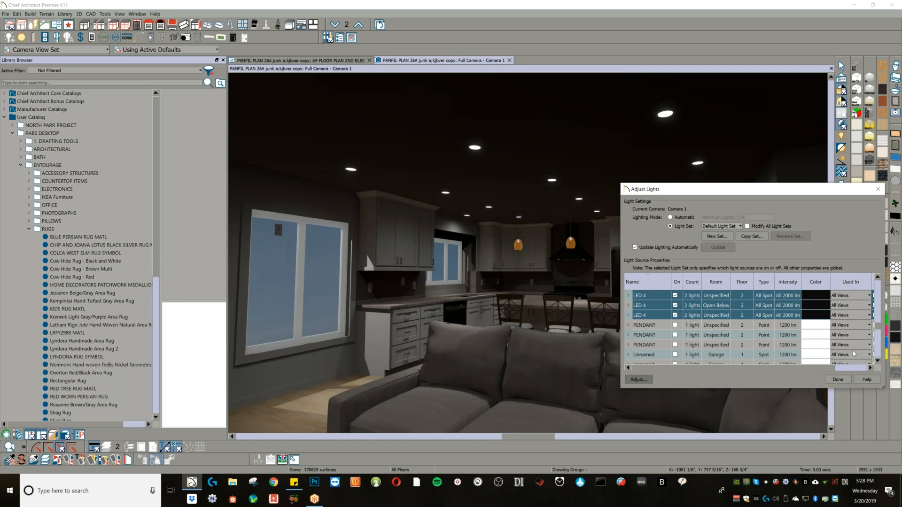
{"action": "left_click", "coordinate": [838, 380]}
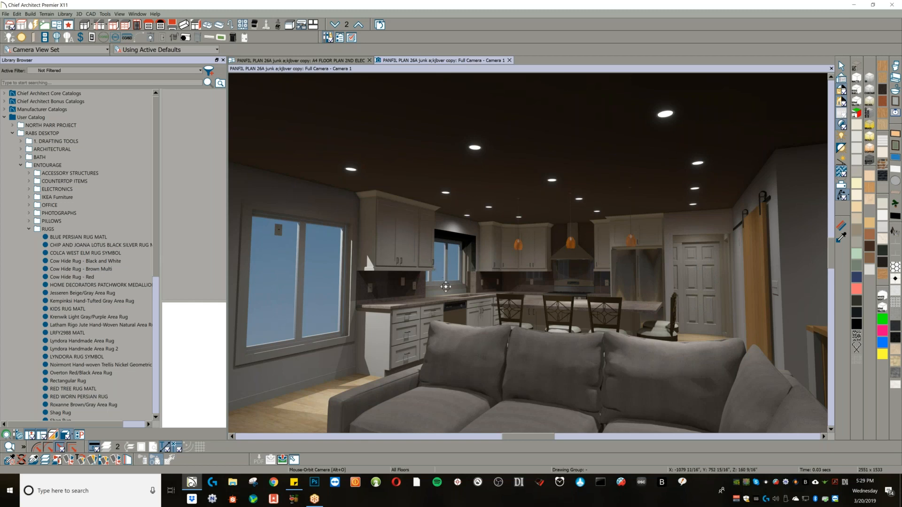
- Lighten the 35000 lm added spot light's color to dark gray (54, 54, 54)
{"action": "mouse_move", "coordinate": [449, 288]}
{"action": "left_mouse_down"}
{"action": "mouse_move", "coordinate": [479, 289]}
{"action": "mouse_move", "coordinate": [449, 286]}
{"action": "left_mouse_up"}
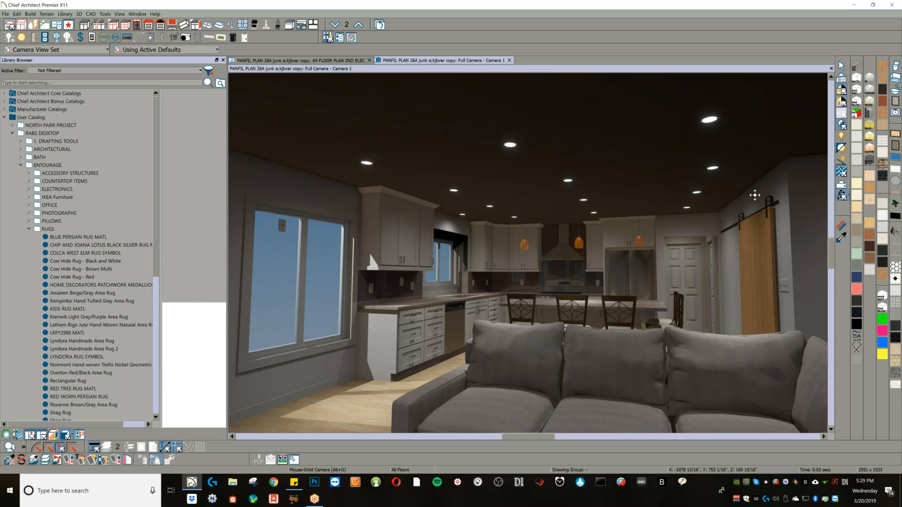
{"action": "key", "text": "alt+l"}
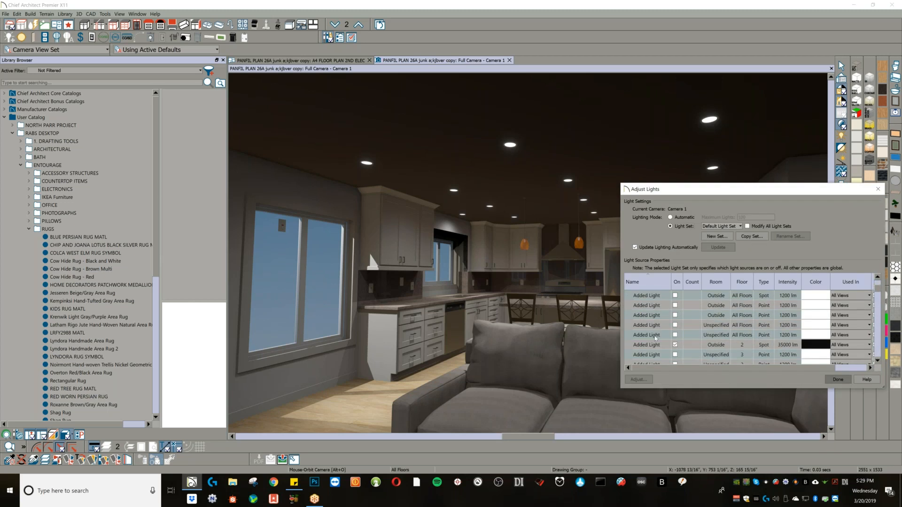
{"action": "left_click", "coordinate": [653, 346]}
{"action": "left_click", "coordinate": [639, 380]}
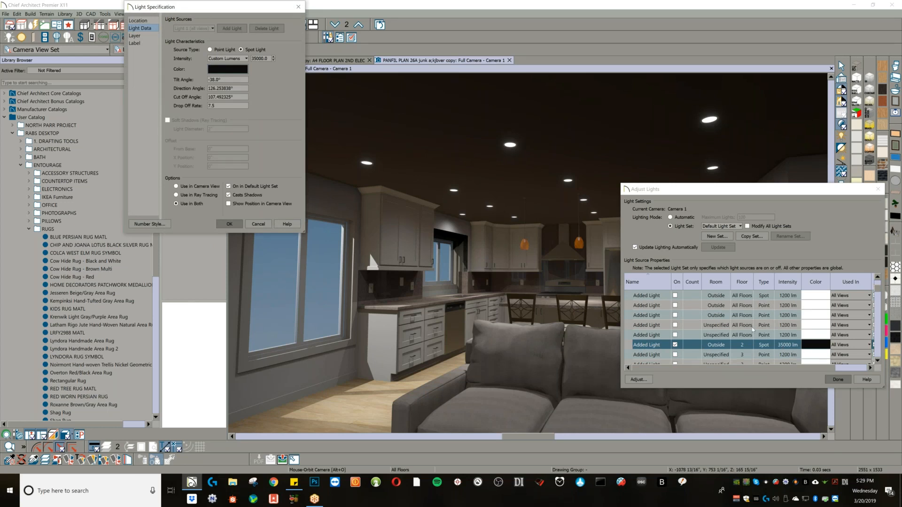
{"action": "left_click", "coordinate": [228, 70]}
{"action": "left_click_drag", "start_coordinate": [313, 130], "coordinate": [310, 128]}
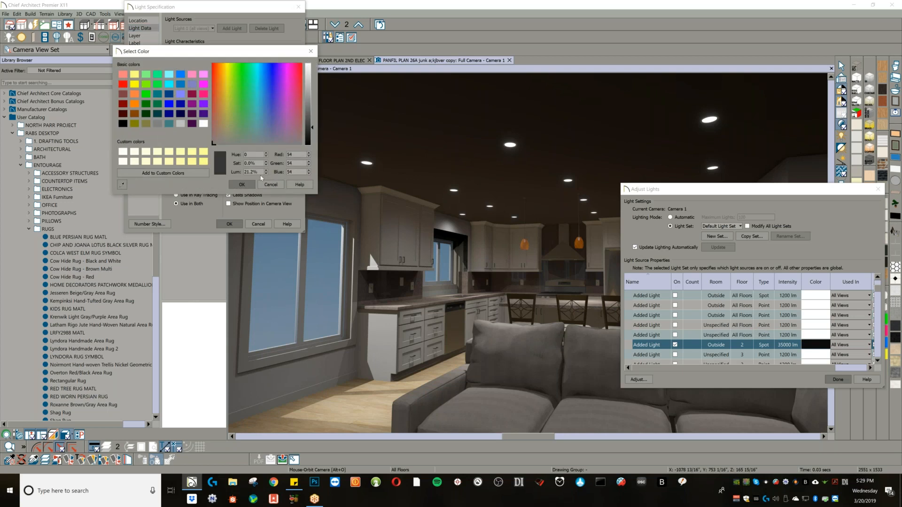
{"action": "left_click", "coordinate": [242, 185]}
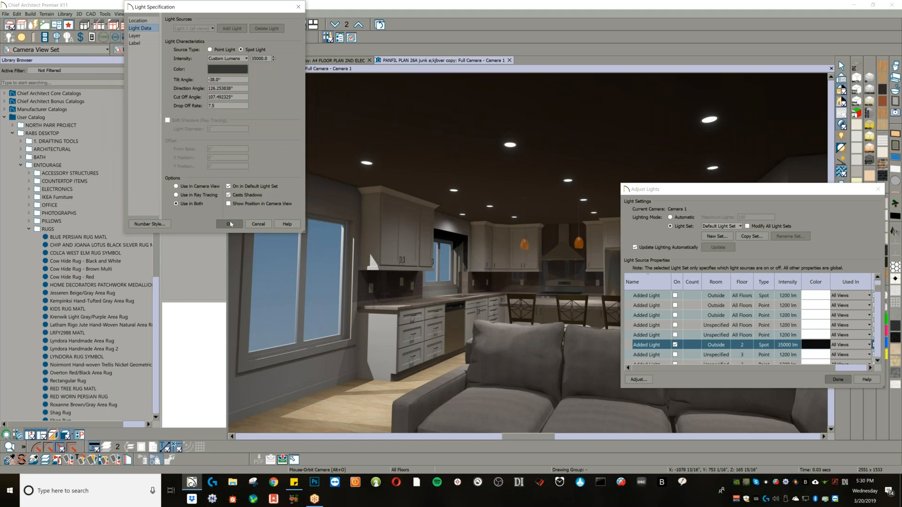
{"action": "left_click", "coordinate": [229, 224]}
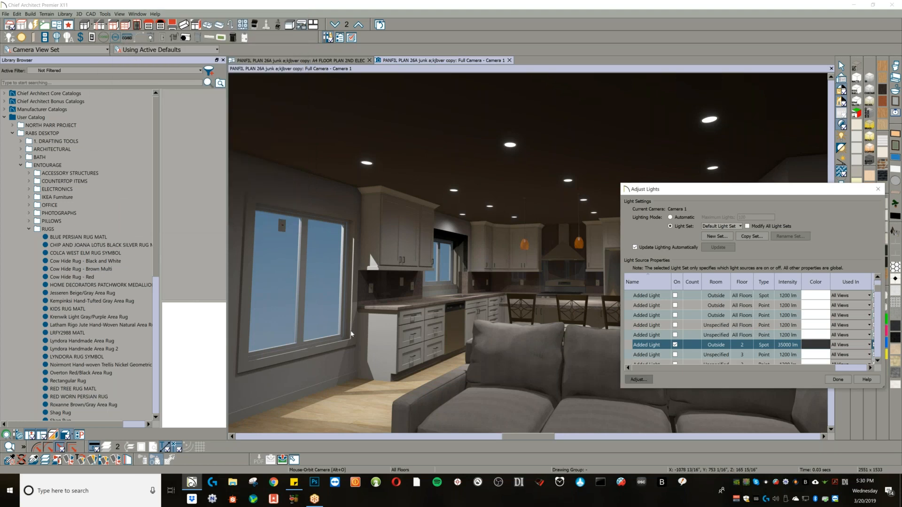
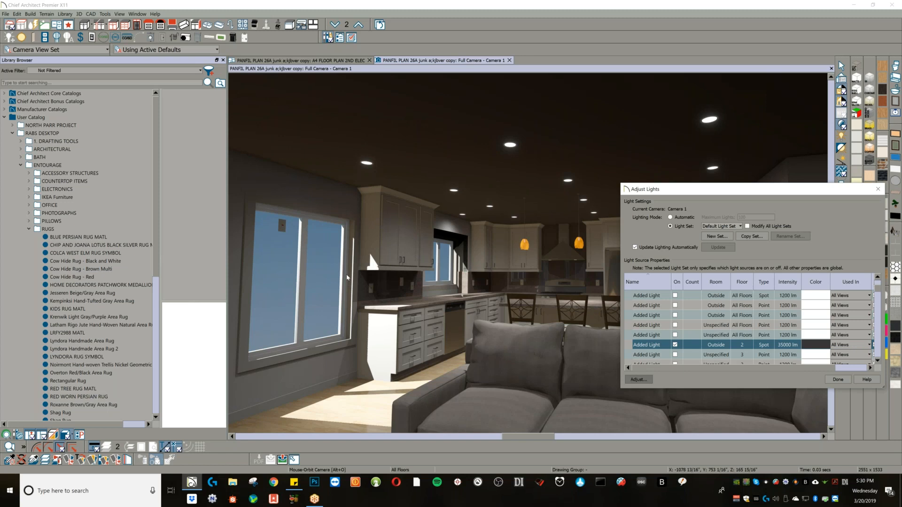
- Close the light settings and examine the kitchen lighting from the living area and from close to the island
{"action": "left_click", "coordinate": [838, 379]}
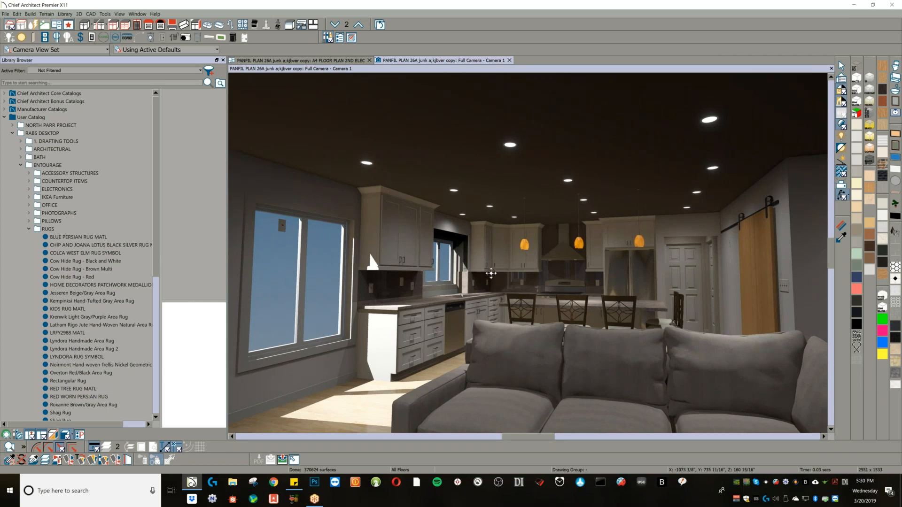
{"action": "left_click_drag", "start_coordinate": [491, 273], "coordinate": [492, 271]}
{"action": "middle_click_drag", "start_coordinate": [492, 271], "coordinate": [513, 257]}
{"action": "scroll", "coordinate": [528, 262], "scroll_direction": "down", "scroll_amount": 1}
{"action": "left_click_drag", "start_coordinate": [536, 261], "coordinate": [538, 257]}
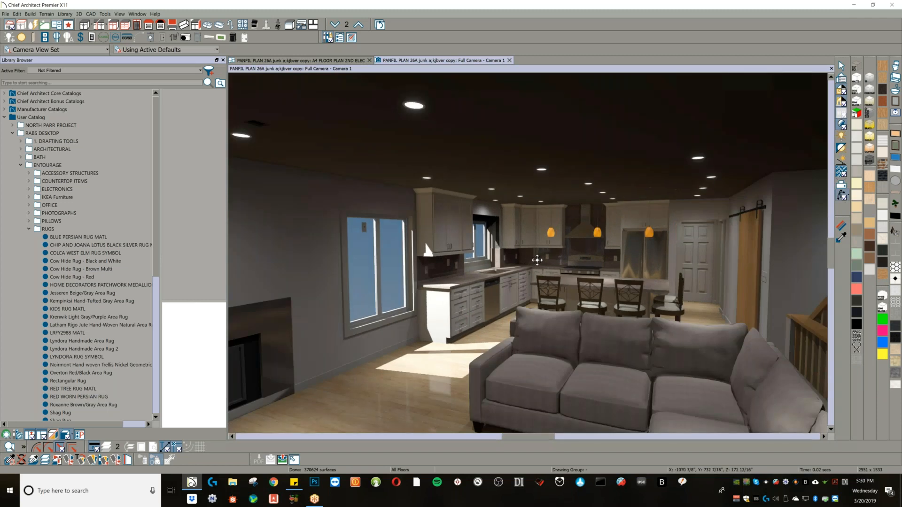
{"action": "scroll", "coordinate": [532, 257], "scroll_direction": "down", "scroll_amount": 1}
{"action": "scroll", "coordinate": [528, 257], "scroll_direction": "up", "scroll_amount": 1}
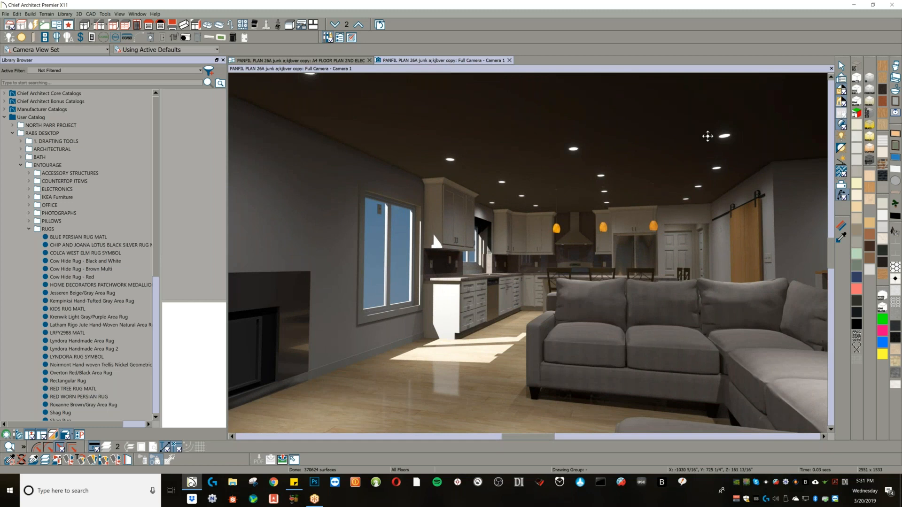
{"action": "scroll", "coordinate": [558, 241], "scroll_direction": "up", "scroll_amount": 1}
{"action": "left_click_drag", "start_coordinate": [557, 241], "coordinate": [554, 243]}
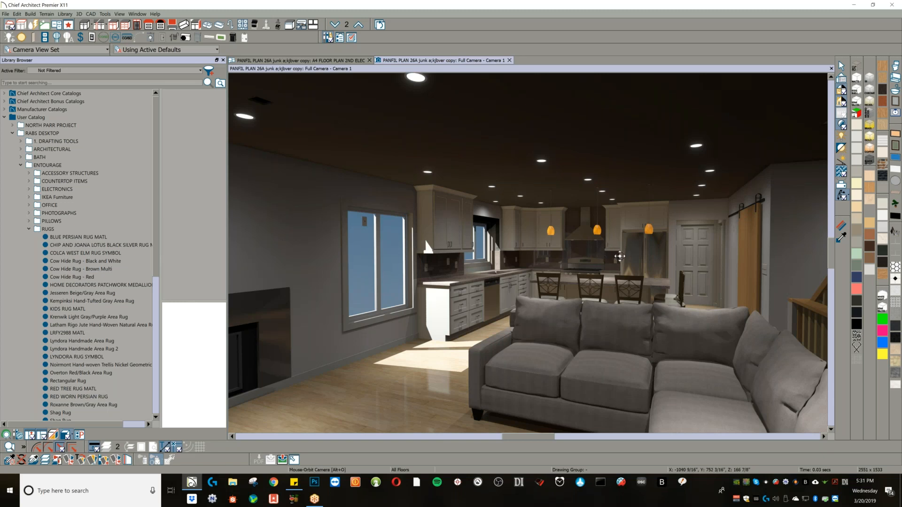
{"action": "scroll", "coordinate": [633, 257], "scroll_direction": "up", "scroll_amount": 5}
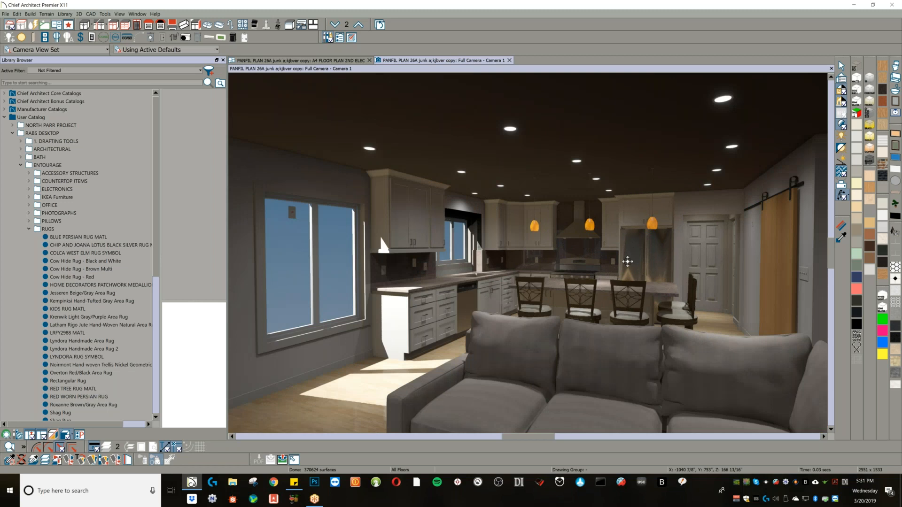
{"action": "left_click_drag", "start_coordinate": [599, 320], "coordinate": [563, 328]}
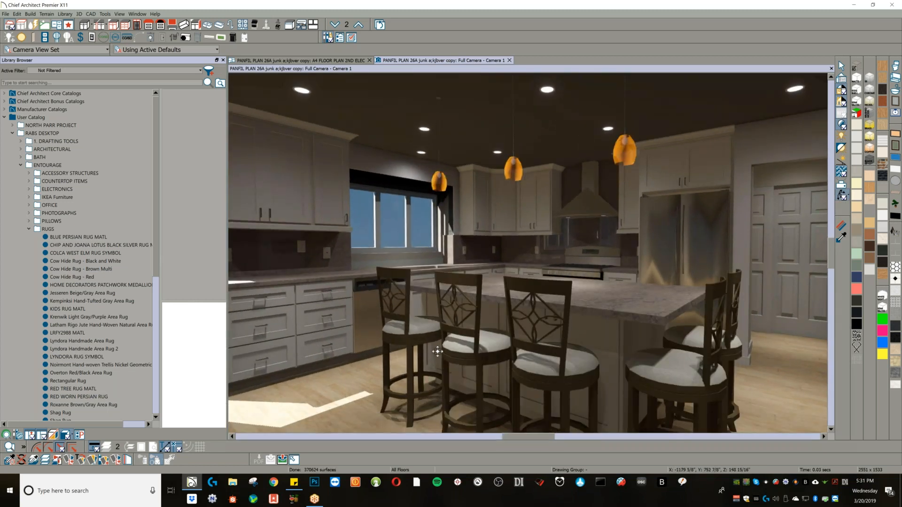
{"action": "scroll", "coordinate": [445, 339], "scroll_direction": "down", "scroll_amount": 2}
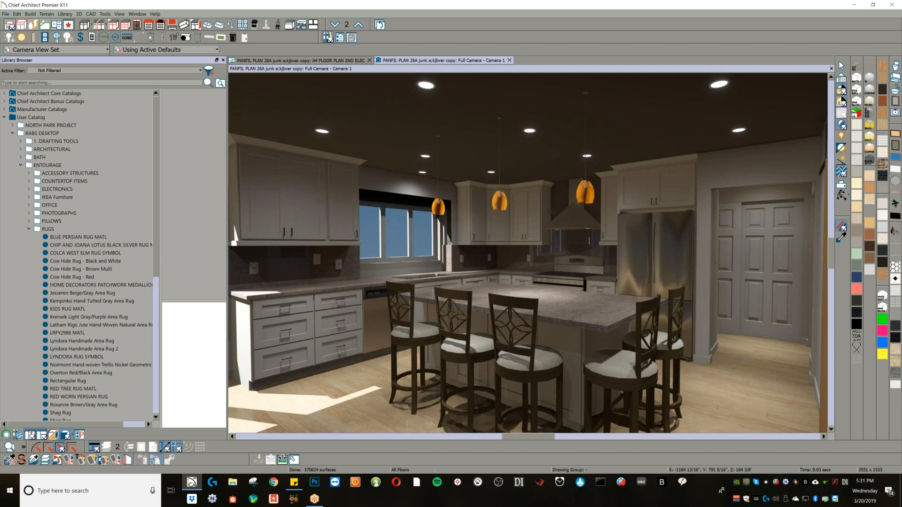
- Open the orange pendant glass material for editing and assign 4.png from the SOLID COLORS folder as its normal map
{"action": "left_click", "coordinate": [592, 206]}
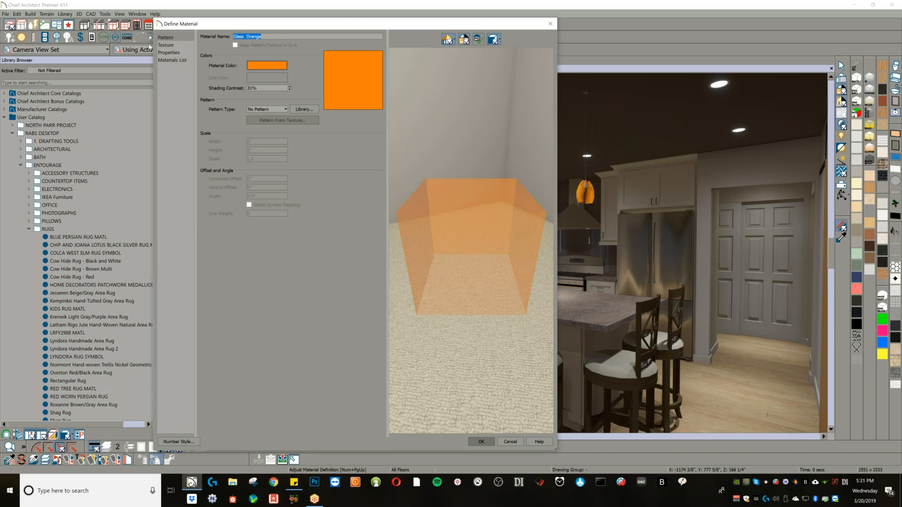
{"action": "left_click", "coordinate": [165, 48]}
{"action": "left_click", "coordinate": [169, 53]}
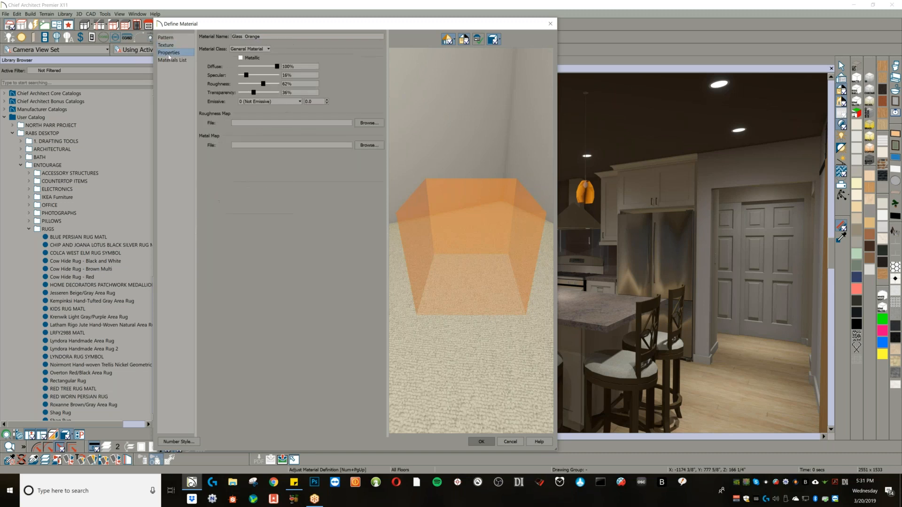
{"action": "left_click", "coordinate": [171, 46]}
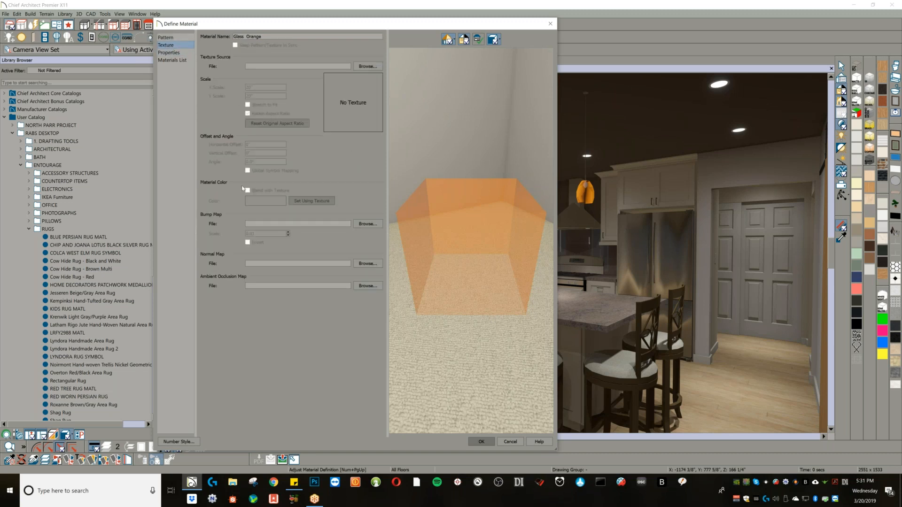
{"action": "left_click", "coordinate": [366, 264]}
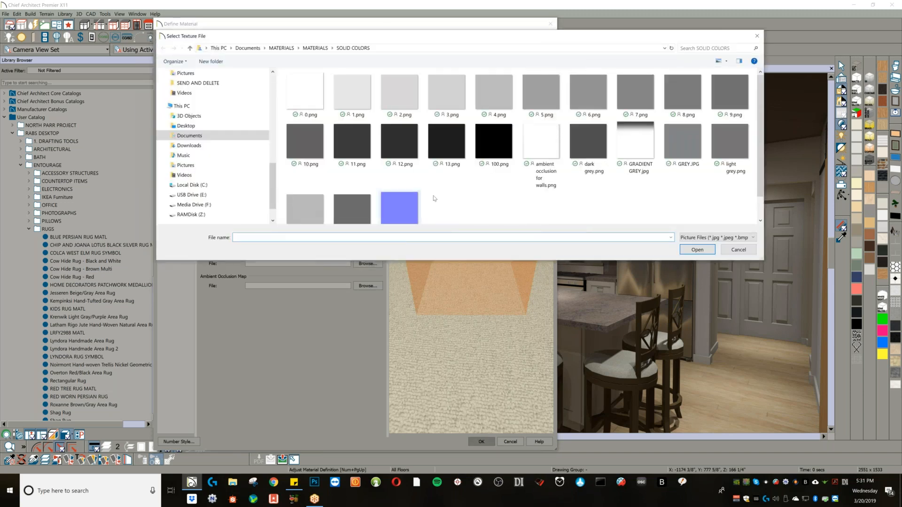
{"action": "scroll", "coordinate": [503, 187], "scroll_direction": "down", "scroll_amount": 1}
{"action": "scroll", "coordinate": [604, 164], "scroll_direction": "up", "scroll_amount": 1}
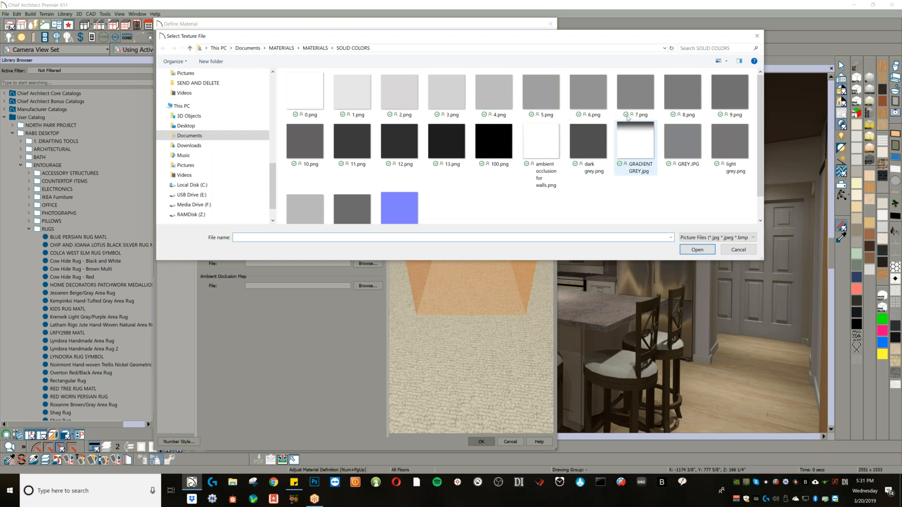
{"action": "double_click", "coordinate": [493, 93]}
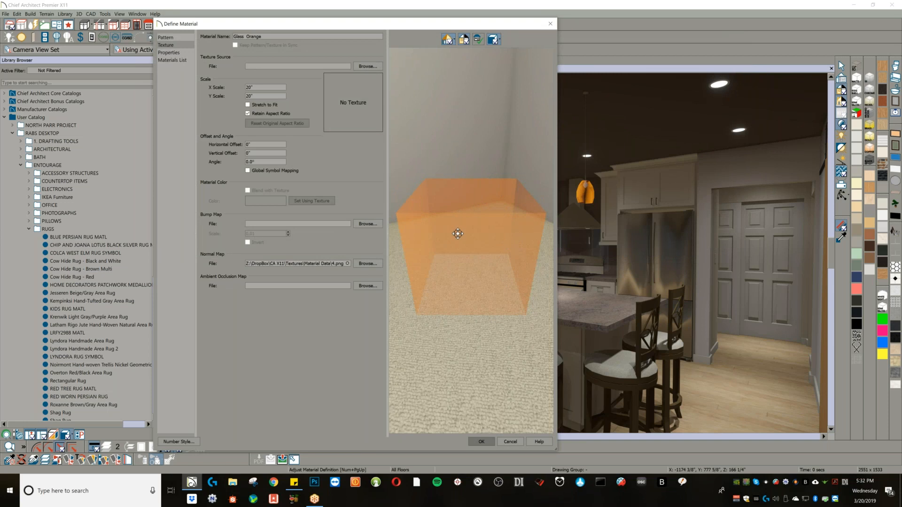
- Set the orange glass material's transparency to 49% and its roughness to 0%
{"action": "left_click", "coordinate": [169, 53]}
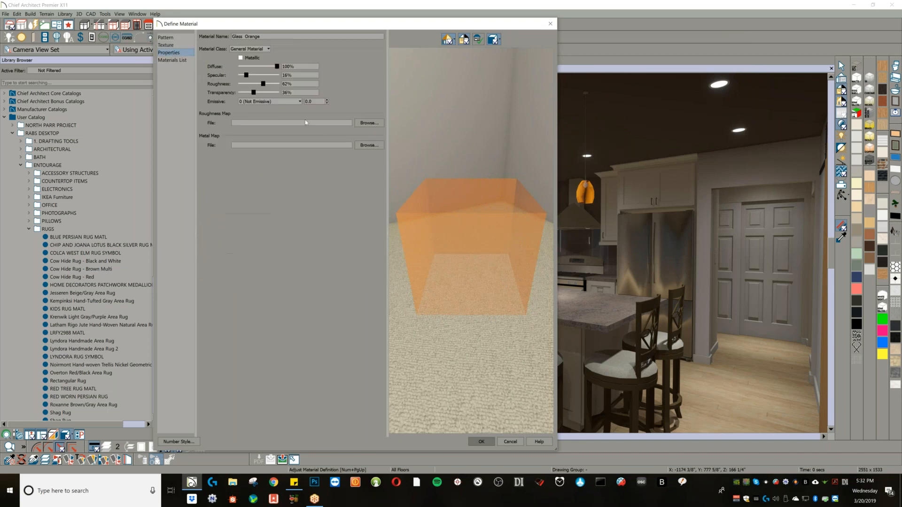
{"action": "left_click_drag", "start_coordinate": [254, 92], "coordinate": [260, 92]}
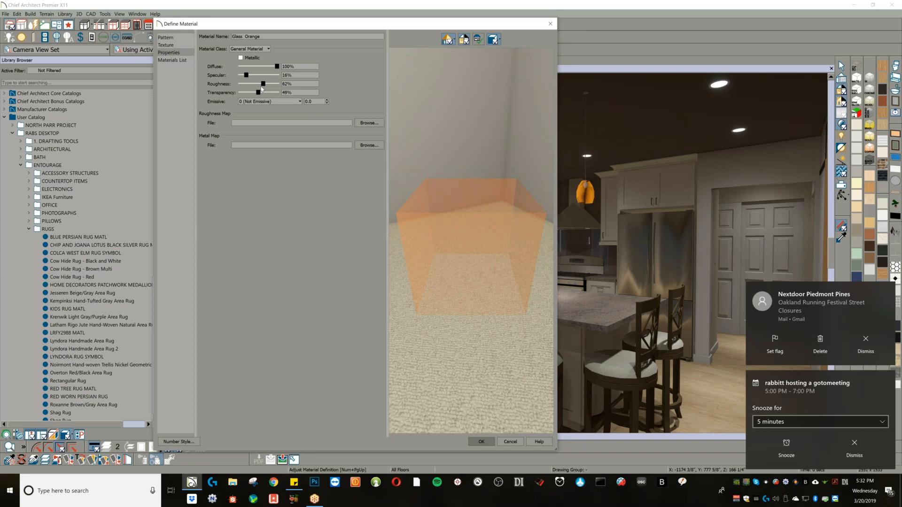
{"action": "left_click_drag", "start_coordinate": [264, 85], "coordinate": [203, 84]}
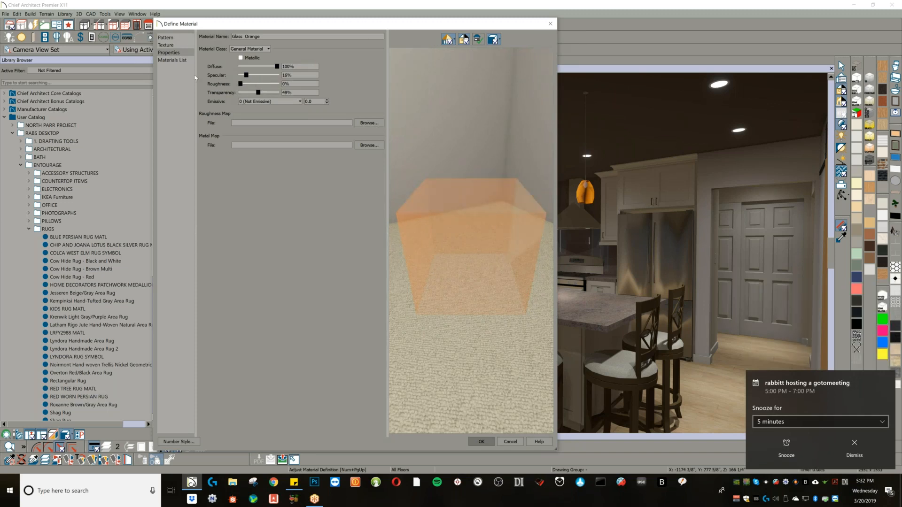
- Try 8.png and then 100.png as the orange glass material's normal map, checking each on the preview cube
{"action": "left_click", "coordinate": [166, 45]}
{"action": "left_click", "coordinate": [368, 264]}
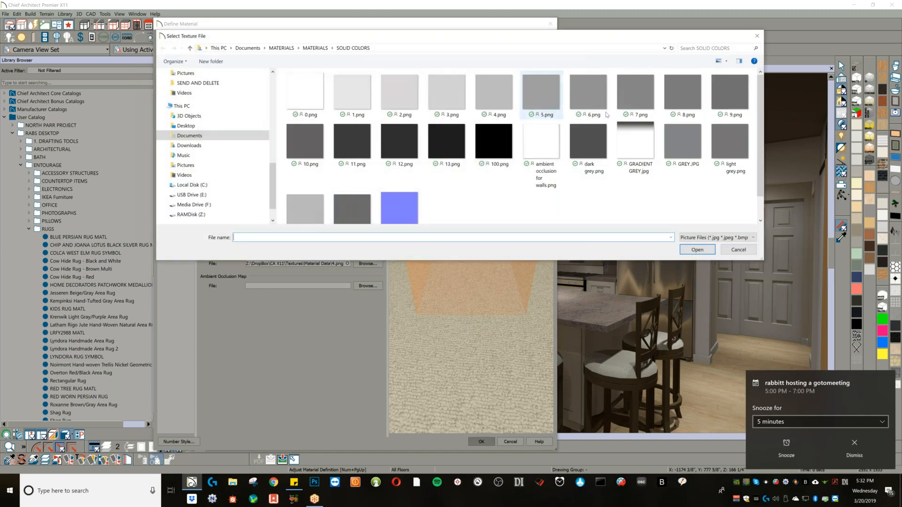
{"action": "double_click", "coordinate": [687, 96]}
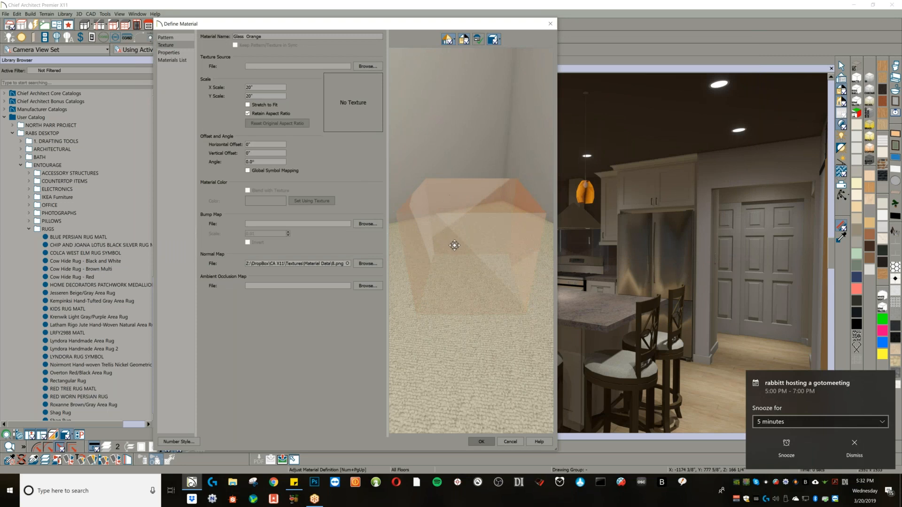
{"action": "left_click_drag", "start_coordinate": [457, 247], "coordinate": [503, 215]}
{"action": "left_click", "coordinate": [364, 266]}
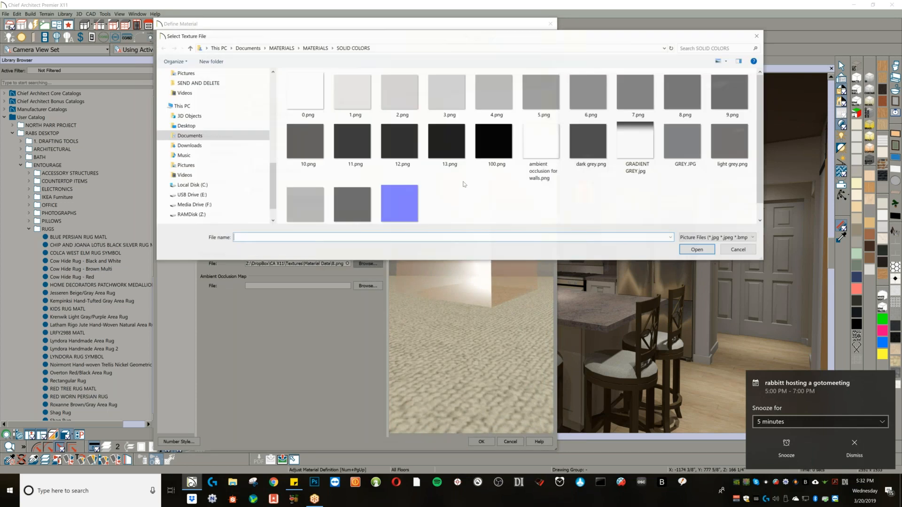
{"action": "left_click", "coordinate": [479, 154]}
{"action": "double_click", "coordinate": [480, 154]}
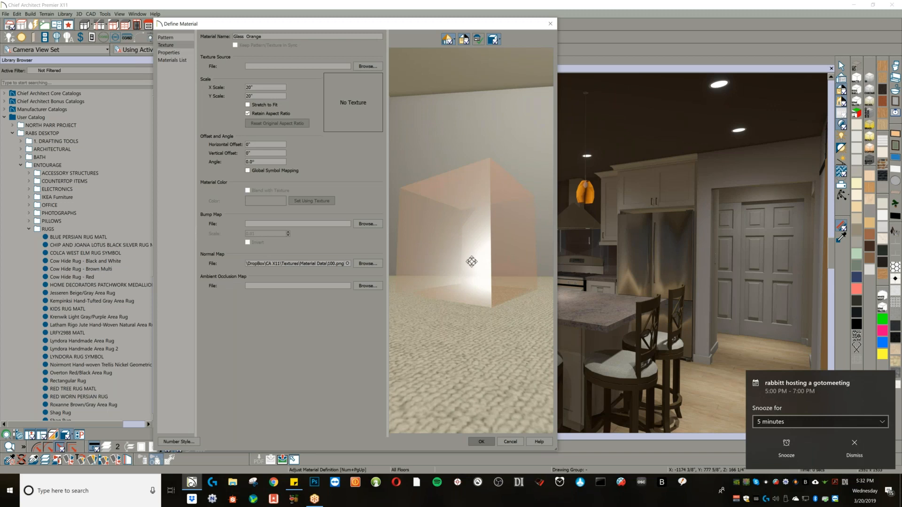
{"action": "left_click_drag", "start_coordinate": [477, 266], "coordinate": [388, 261]}
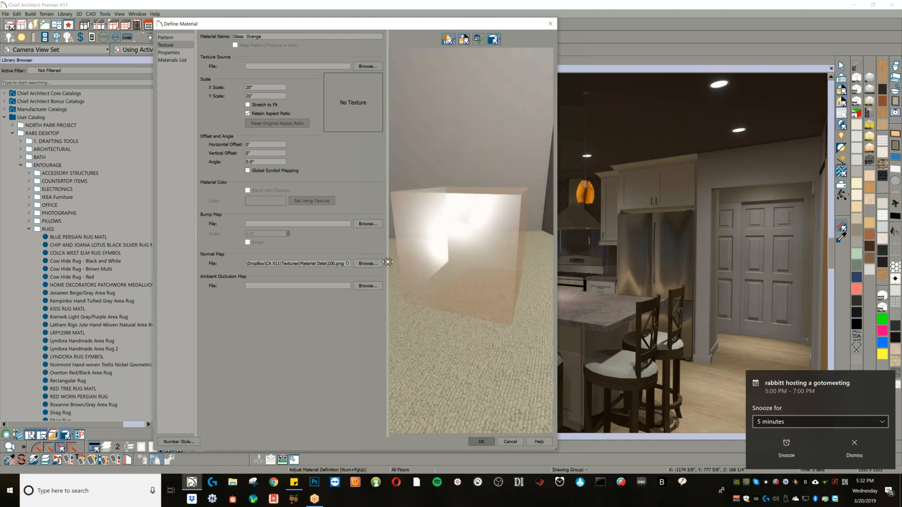
- Assign 5.png as the orange glass material's normal map, apply the material and check the pendants in the kitchen view
{"action": "left_click", "coordinate": [368, 263]}
{"action": "double_click", "coordinate": [541, 92]}
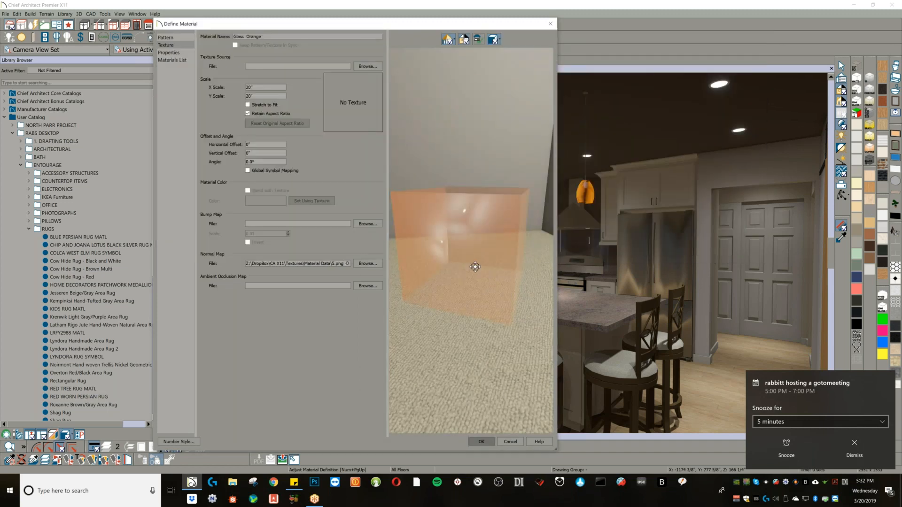
{"action": "left_click_drag", "start_coordinate": [484, 253], "coordinate": [410, 282]}
{"action": "left_click", "coordinate": [486, 444]}
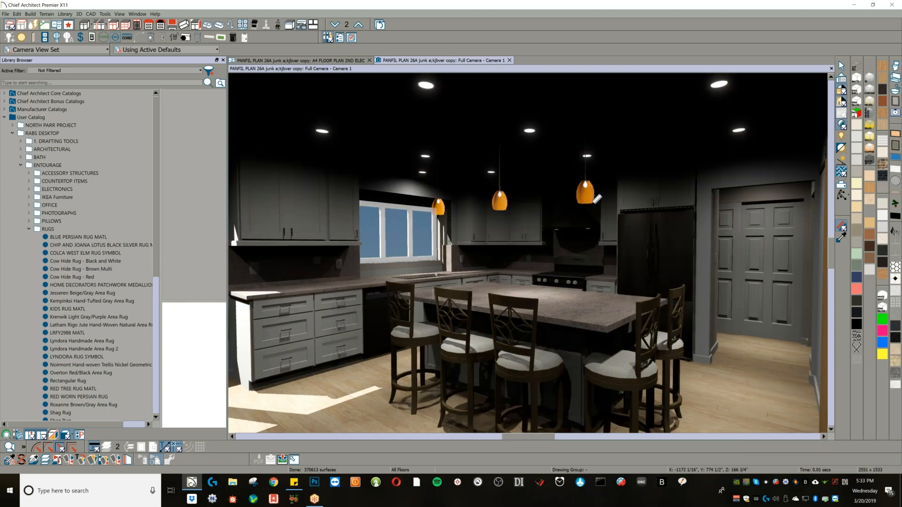
{"action": "middle_click_drag", "start_coordinate": [584, 184], "coordinate": [577, 207]}
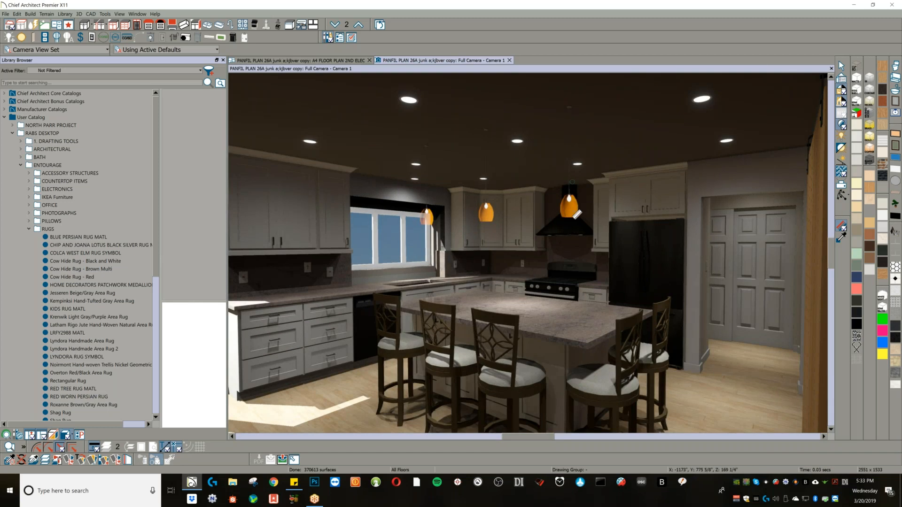
{"action": "left_click", "coordinate": [569, 219]}
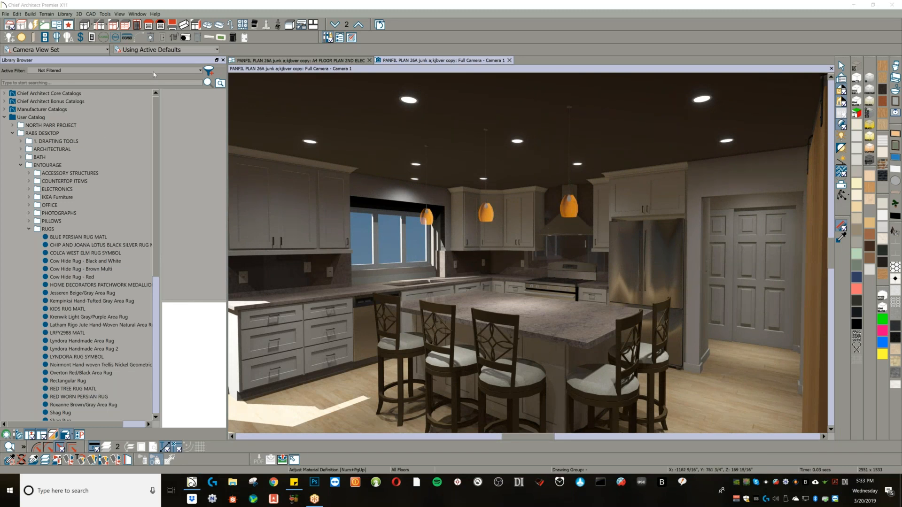
- Collapse the ENTOURAGE library folder and preview the KITCHEN DUMP block in the user catalog's KITCHEN folder
{"action": "left_click", "coordinate": [21, 166]}
{"action": "left_click", "coordinate": [21, 189]}
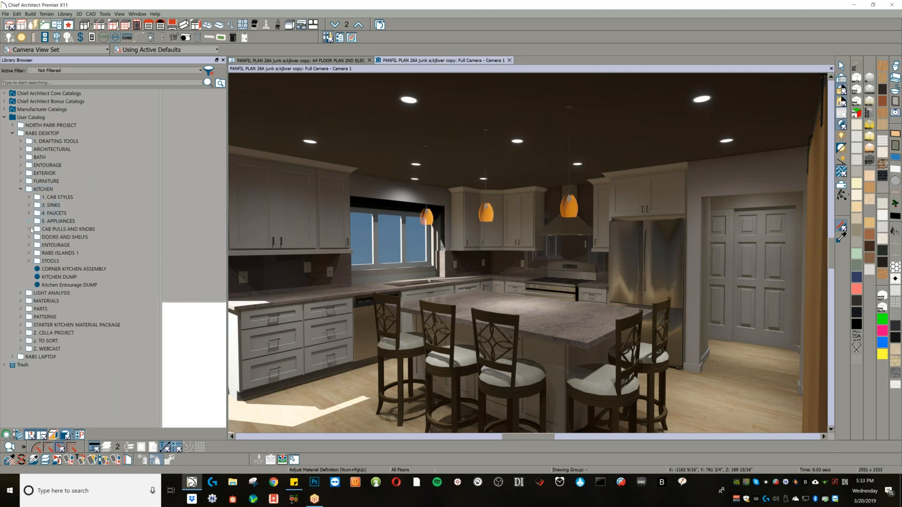
{"action": "left_click", "coordinate": [67, 276]}
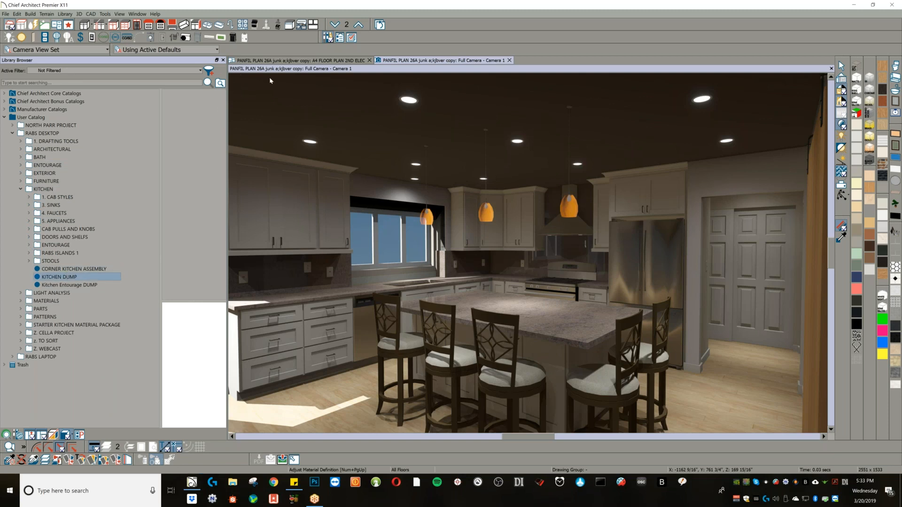
{"action": "double_click", "coordinate": [68, 278]}
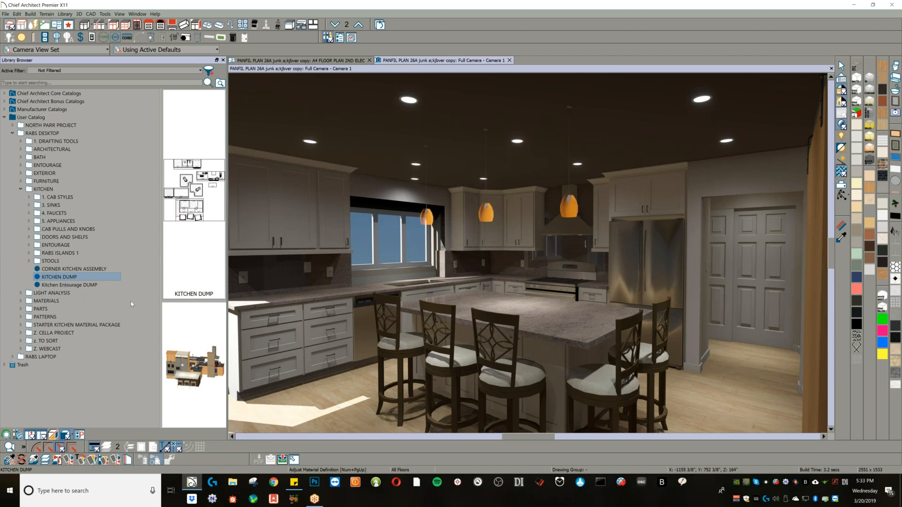
- Preview the Kitchen Entourage DUMP block up close and widen the library browser for a larger preview
{"action": "key", "text": "Down"}
{"action": "left_click_drag", "start_coordinate": [200, 367], "coordinate": [230, 358]}
{"action": "scroll", "coordinate": [188, 365], "scroll_direction": "up", "scroll_amount": 4}
{"action": "scroll", "coordinate": [194, 378], "scroll_direction": "up", "scroll_amount": 2}
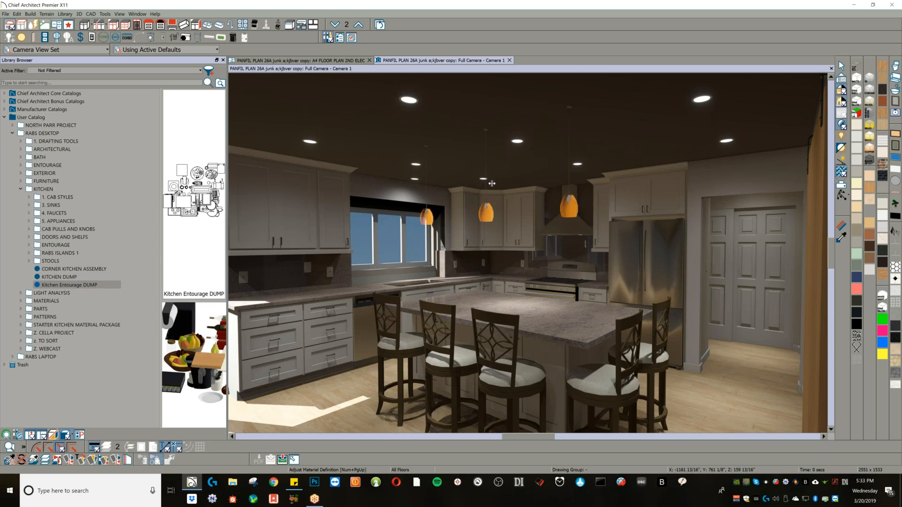
{"action": "left_click_drag", "start_coordinate": [492, 184], "coordinate": [484, 187]}
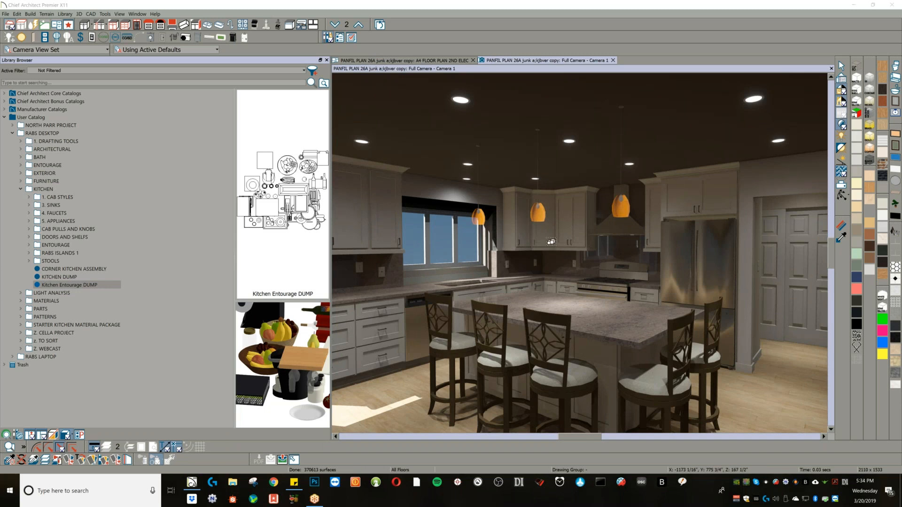
{"action": "left_click", "coordinate": [577, 19]}
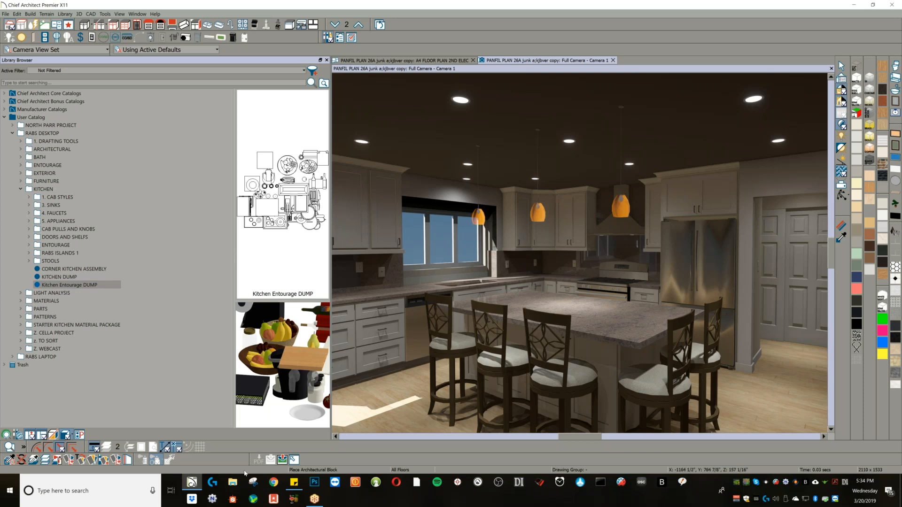
- In a maximized File Explorer window, open the CONCRETE AND EXTERIOR PAVEMENTS folder inside the MATERIALS texture folder
{"action": "key", "text": "super+e"}
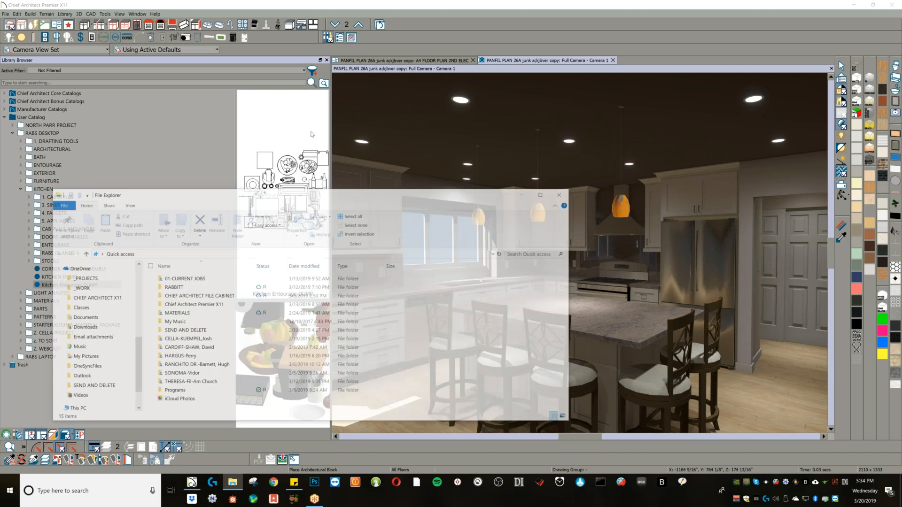
{"action": "scroll", "coordinate": [85, 300], "scroll_direction": "down", "scroll_amount": 3}
{"action": "left_click", "coordinate": [83, 295]}
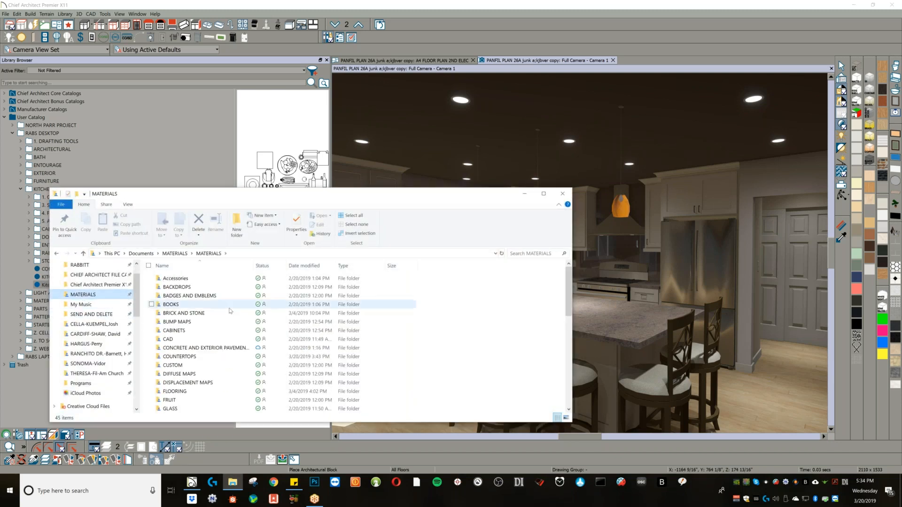
{"action": "scroll", "coordinate": [193, 331], "scroll_direction": "up", "scroll_amount": 1}
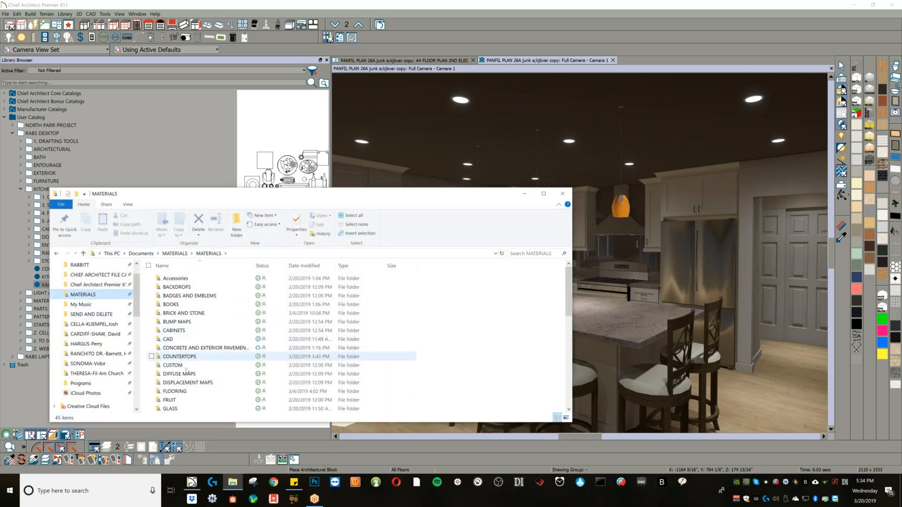
{"action": "scroll", "coordinate": [186, 308], "scroll_direction": "down", "scroll_amount": 1}
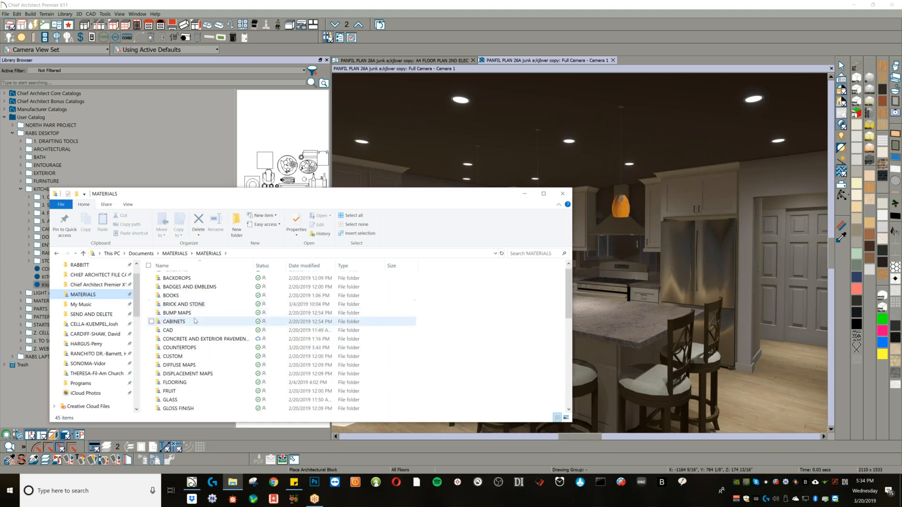
{"action": "double_click", "coordinate": [196, 322]}
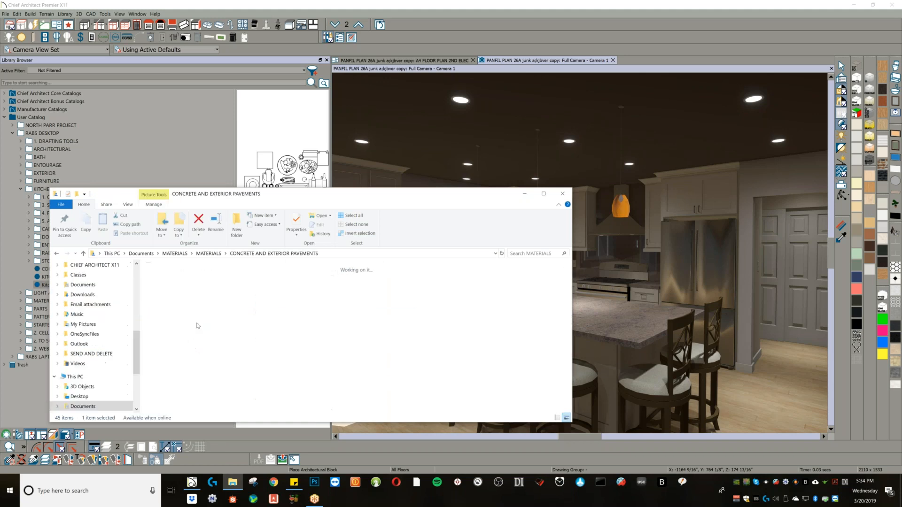
{"action": "left_click", "coordinate": [544, 194]}
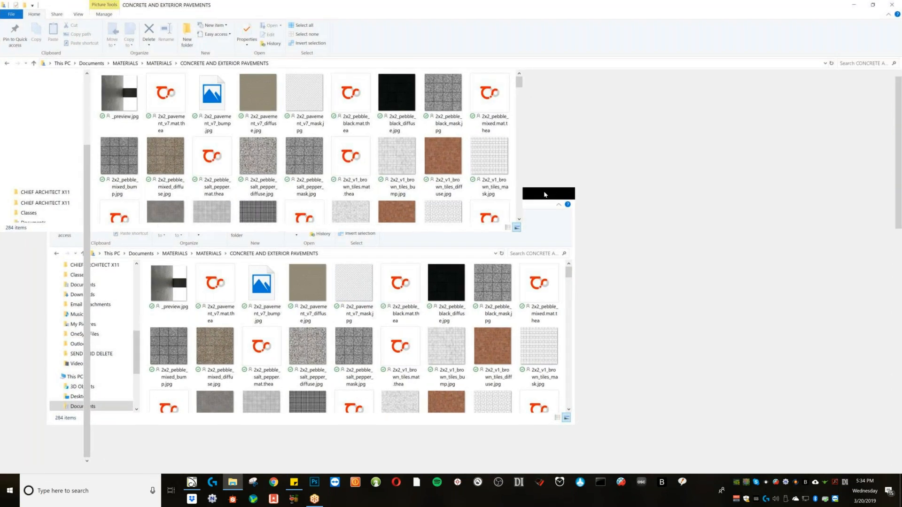
- Browse the concrete and pavement texture maps, view concrete_14_diffuse_014.jpg full size, and return to the kitchen camera view
{"action": "scroll", "coordinate": [612, 314], "scroll_direction": "down", "scroll_amount": 3}
{"action": "scroll", "coordinate": [611, 313], "scroll_direction": "down", "scroll_amount": 10}
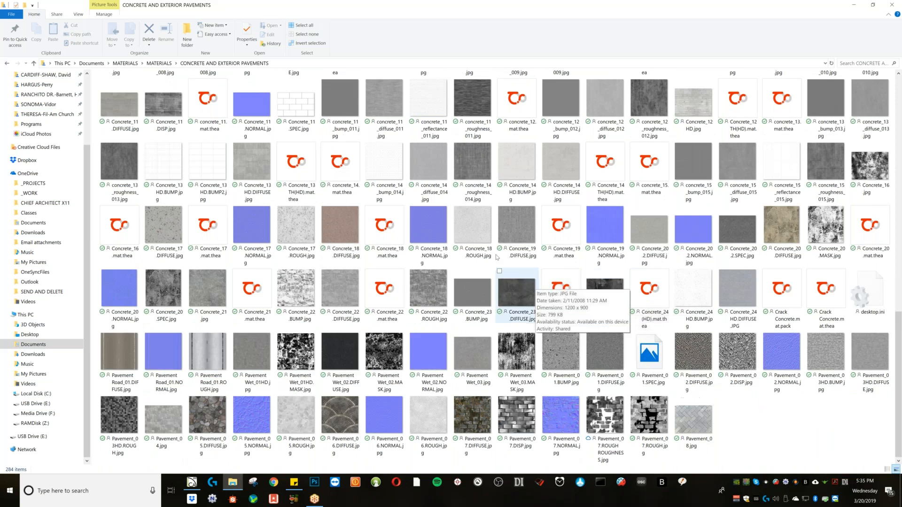
{"action": "double_click", "coordinate": [435, 173]}
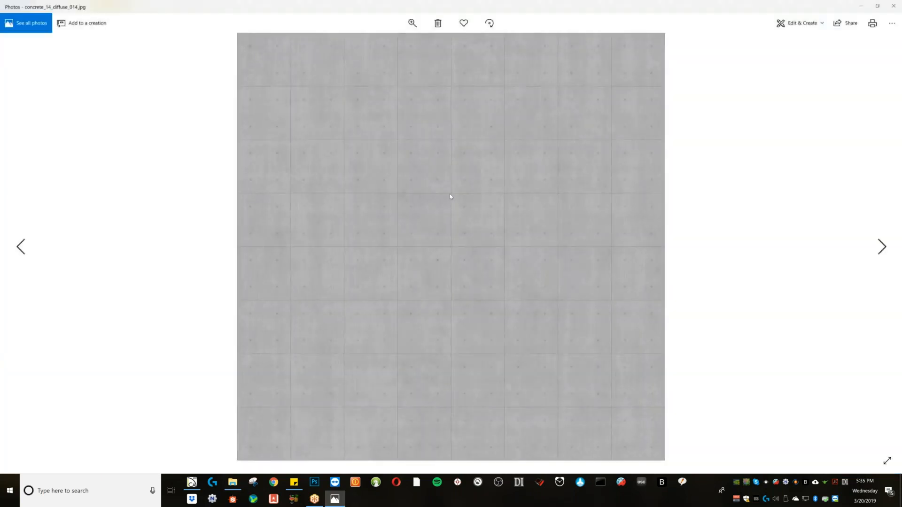
{"action": "left_click", "coordinate": [893, 6]}
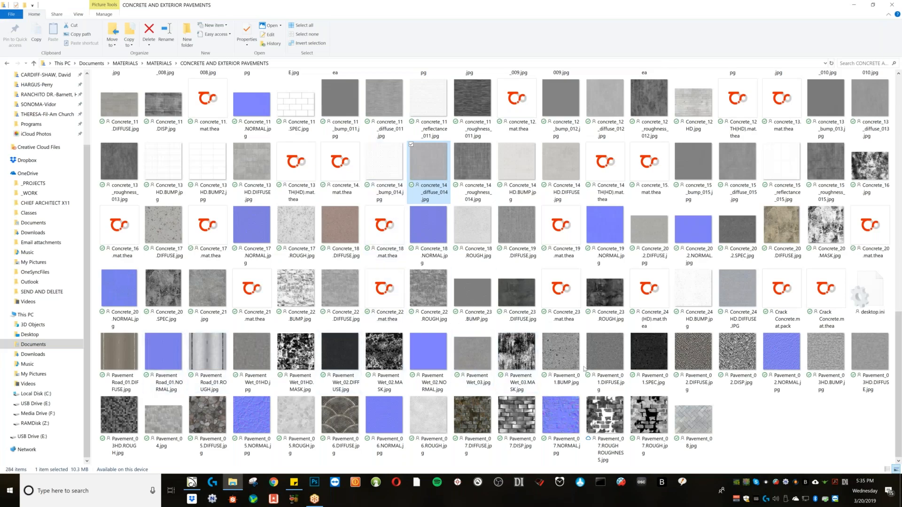
{"action": "scroll", "coordinate": [584, 369], "scroll_direction": "up", "scroll_amount": 2}
{"action": "scroll", "coordinate": [584, 358], "scroll_direction": "up", "scroll_amount": 4}
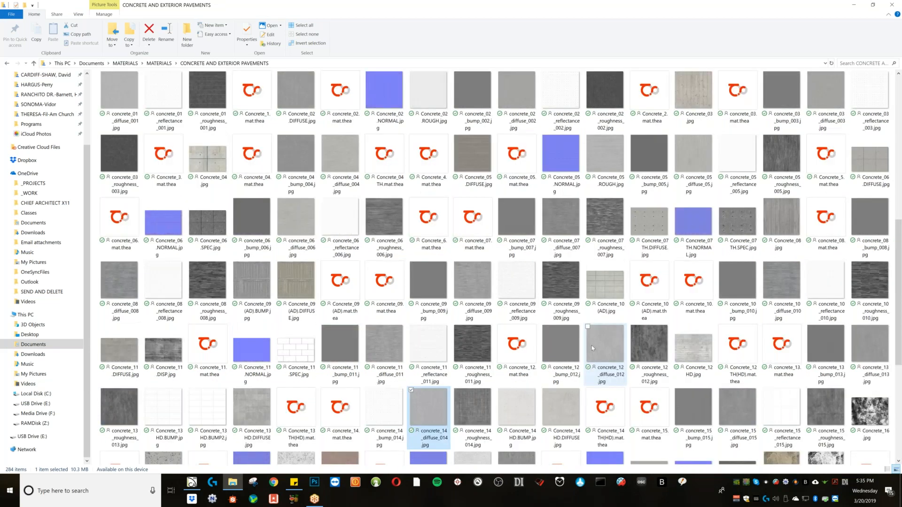
{"action": "left_click", "coordinate": [853, 5]}
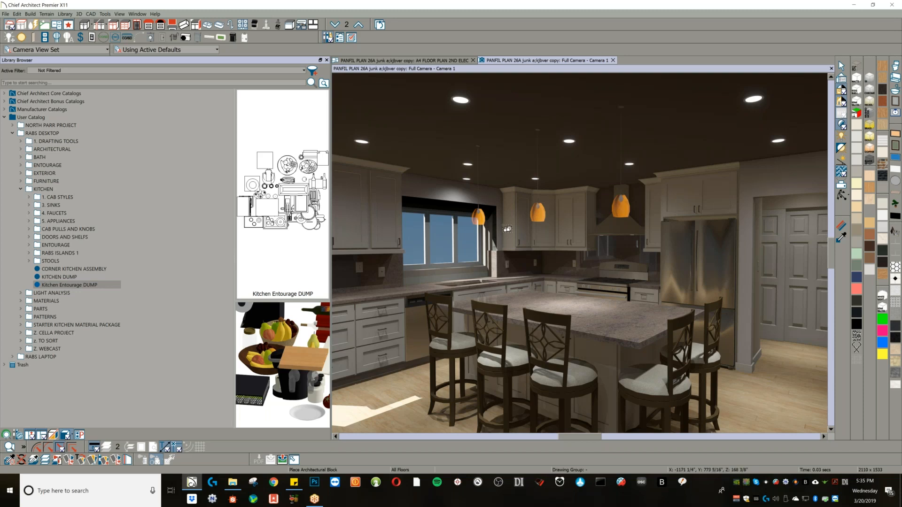
- Back the camera out of the kitchen into the living area to view the sofa, fireplace wall and wood floor
{"action": "scroll", "coordinate": [515, 222], "scroll_direction": "down", "scroll_amount": 2}
{"action": "middle_click_drag", "start_coordinate": [515, 221], "coordinate": [560, 213]}
{"action": "scroll", "coordinate": [561, 213], "scroll_direction": "down", "scroll_amount": 3}
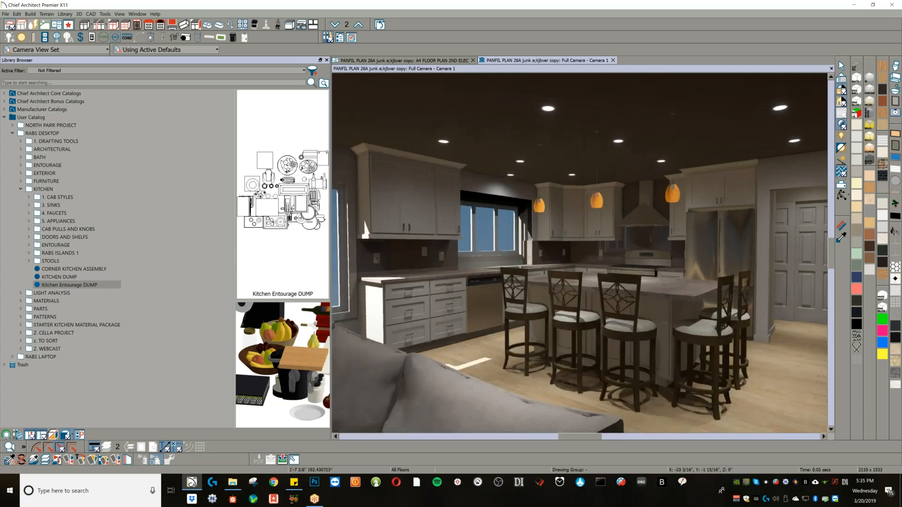
{"action": "scroll", "coordinate": [548, 233], "scroll_direction": "up", "scroll_amount": 1}
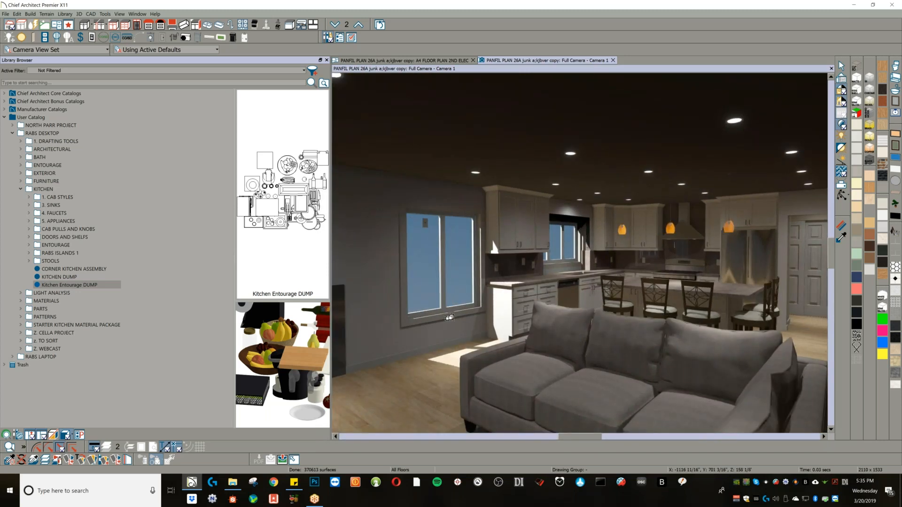
{"action": "scroll", "coordinate": [540, 297], "scroll_direction": "up", "scroll_amount": 2}
{"action": "middle_click_drag", "start_coordinate": [554, 286], "coordinate": [544, 280]}
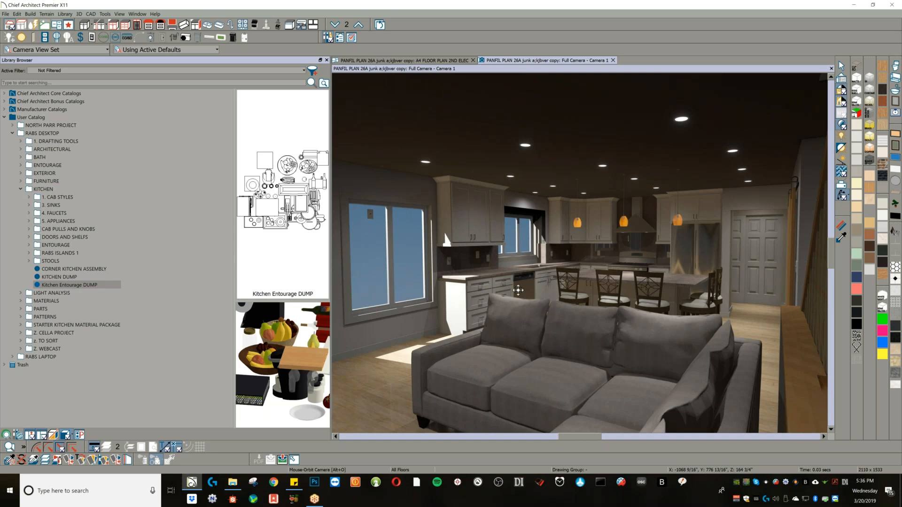
{"action": "middle_click_drag", "start_coordinate": [471, 300], "coordinate": [581, 277]}
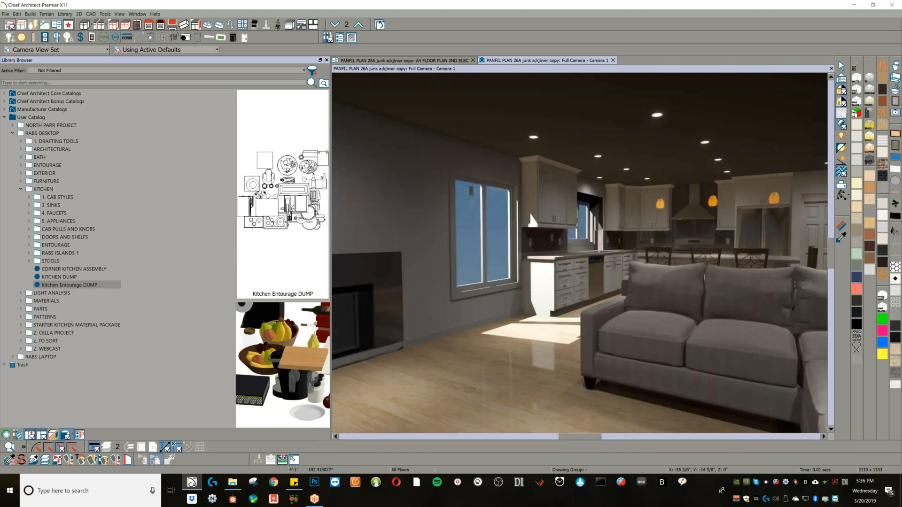
- Apply RABS OAK PLANK FLOOR from the RABS FLOORING PACK 1 materials folder to the living-area floor
{"action": "left_click", "coordinate": [21, 189]}
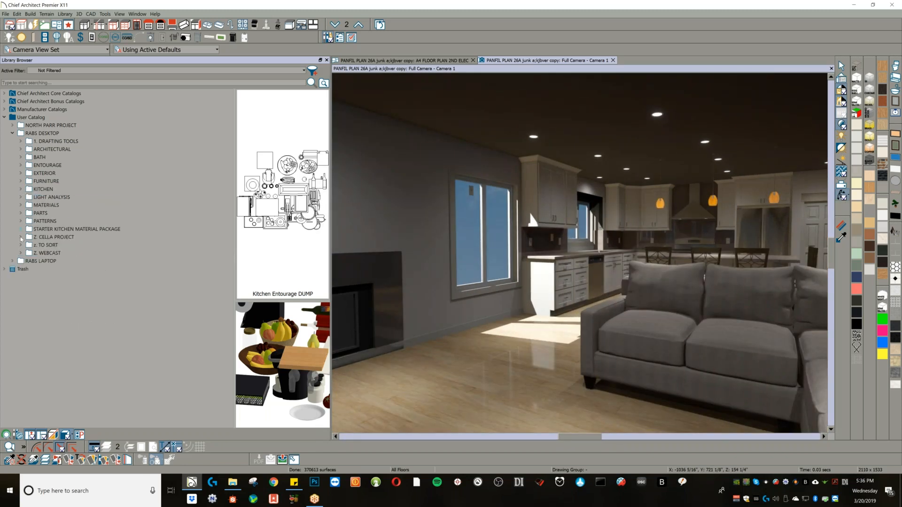
{"action": "left_click", "coordinate": [21, 205]}
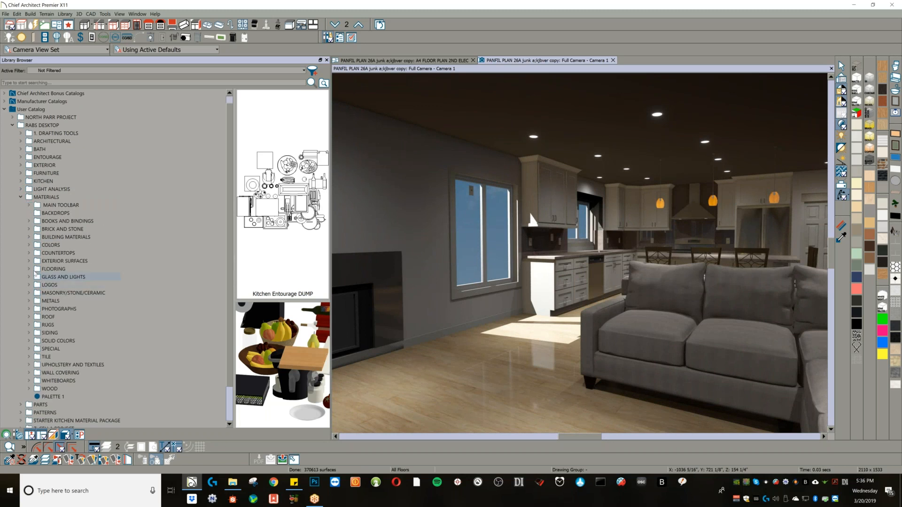
{"action": "left_click", "coordinate": [29, 270]}
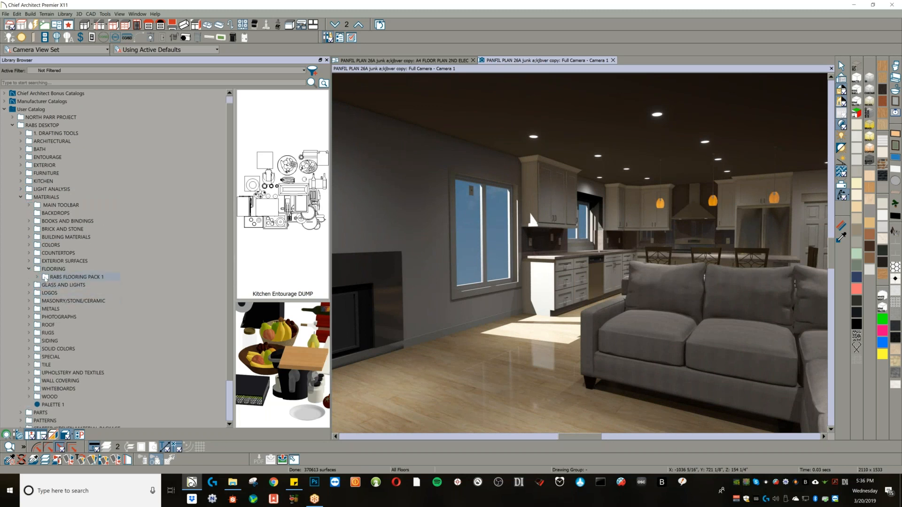
{"action": "left_click", "coordinate": [38, 277]}
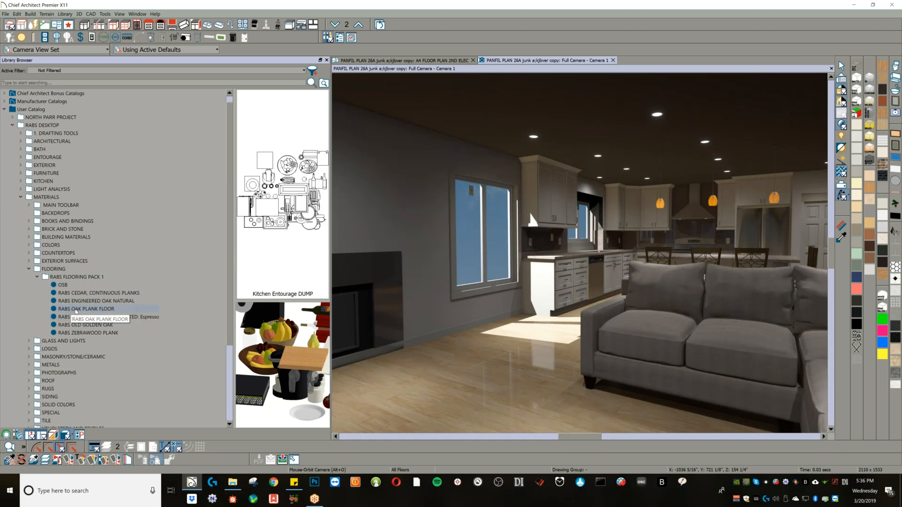
{"action": "left_click", "coordinate": [76, 309]}
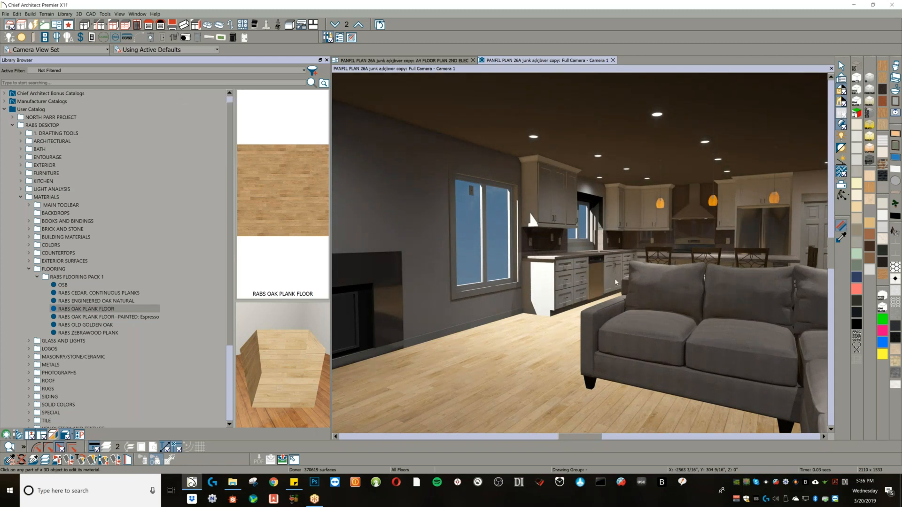
- Inspect the oak plank floor's texture, bump and ambient occlusion map settings, leaving the material definition without changes
{"action": "left_click", "coordinate": [505, 376]}
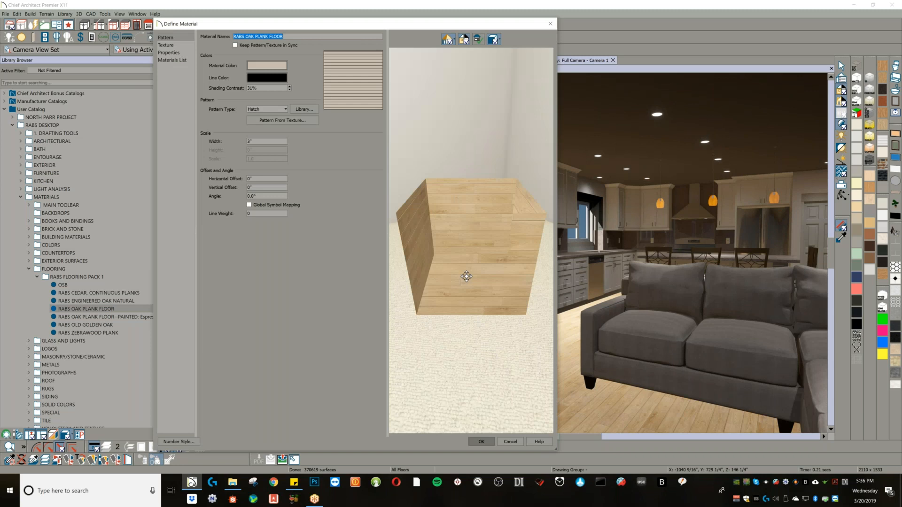
{"action": "left_click_drag", "start_coordinate": [285, 26], "coordinate": [362, 24]}
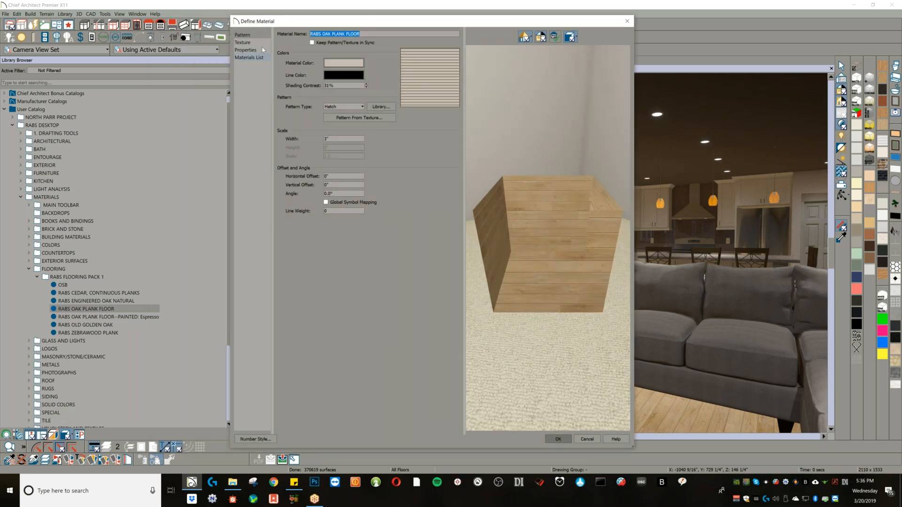
{"action": "left_click", "coordinate": [254, 43]}
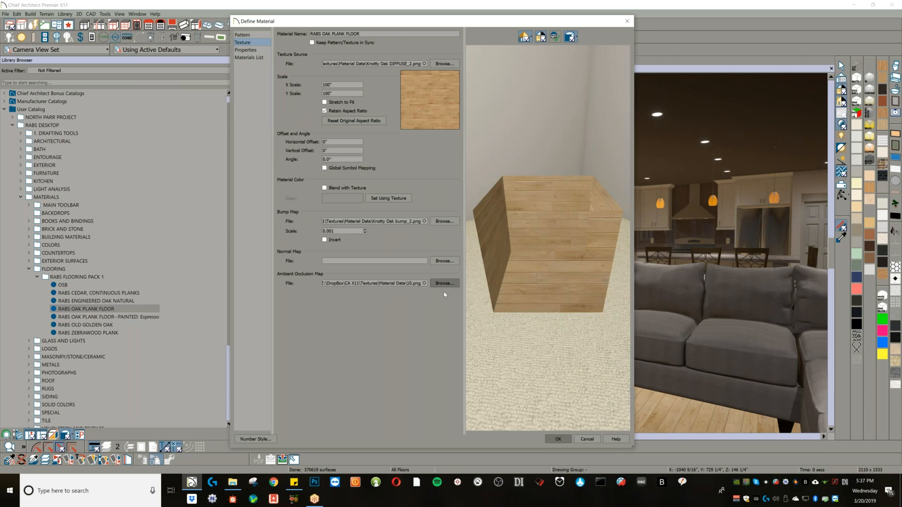
{"action": "left_click", "coordinate": [587, 439]}
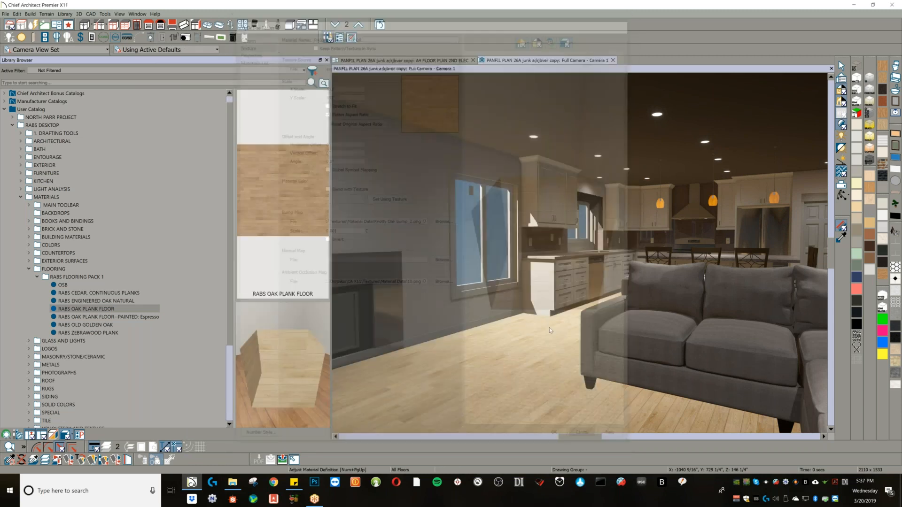
- Close the kitchen plan without saving and open ASHLEY 3a POOL LIT.plan from the WEBCAST folder
{"action": "left_click", "coordinate": [613, 60]}
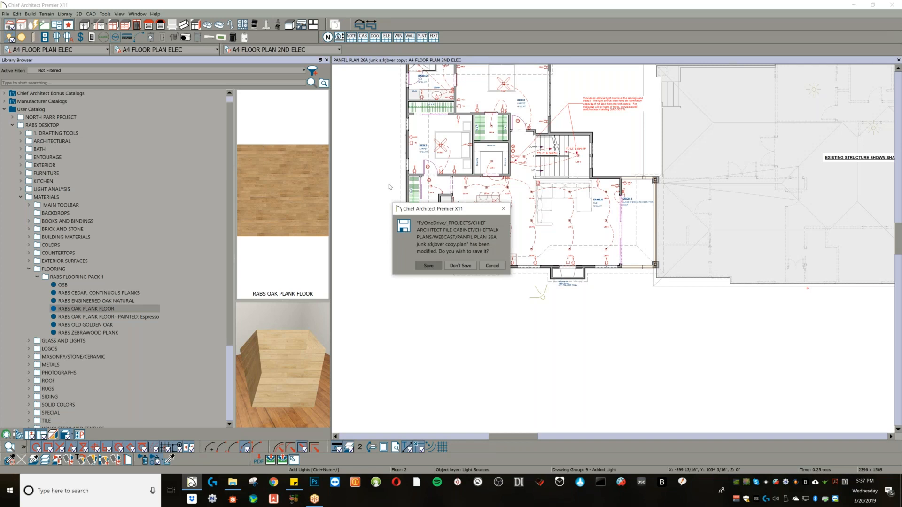
{"action": "left_click", "coordinate": [461, 266]}
{"action": "left_click", "coordinate": [5, 14]}
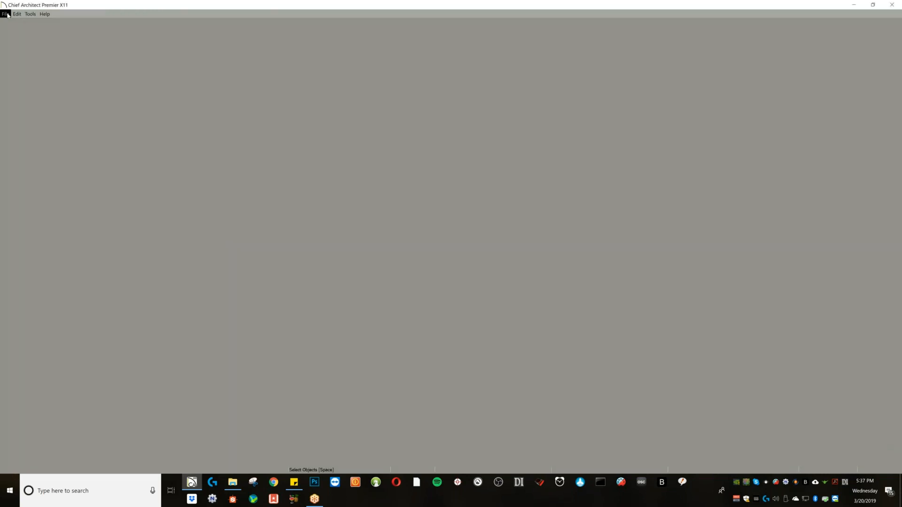
{"action": "left_click", "coordinate": [19, 38]}
{"action": "left_click_drag", "start_coordinate": [290, 19], "coordinate": [519, 63]}
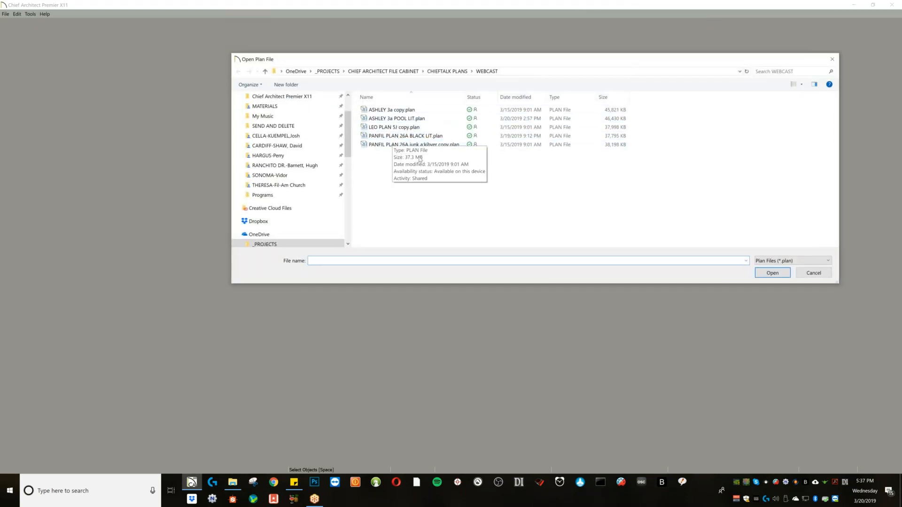
{"action": "double_click", "coordinate": [404, 122]}
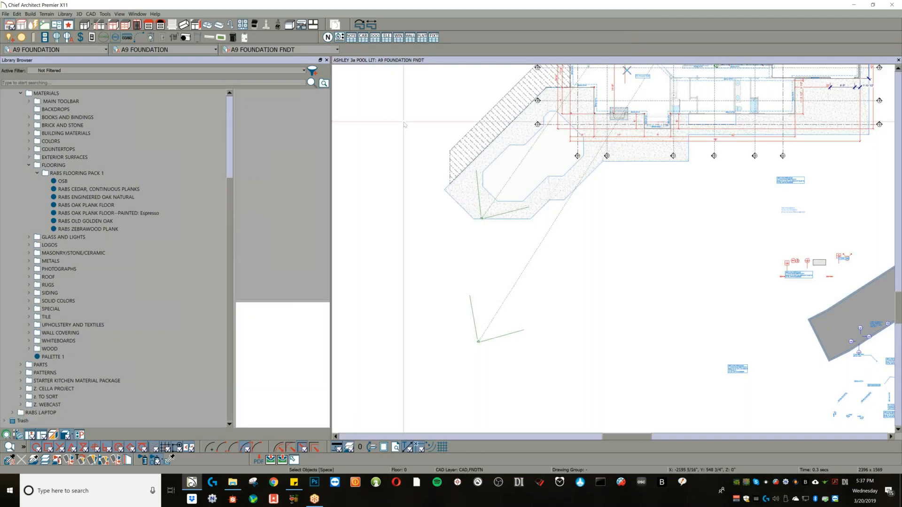
- Open the perspective overview from the camera at the pool deck's lower corner and dismiss the missing files list
{"action": "scroll", "coordinate": [492, 209], "scroll_direction": "up", "scroll_amount": 1}
{"action": "scroll", "coordinate": [492, 210], "scroll_direction": "up", "scroll_amount": 2}
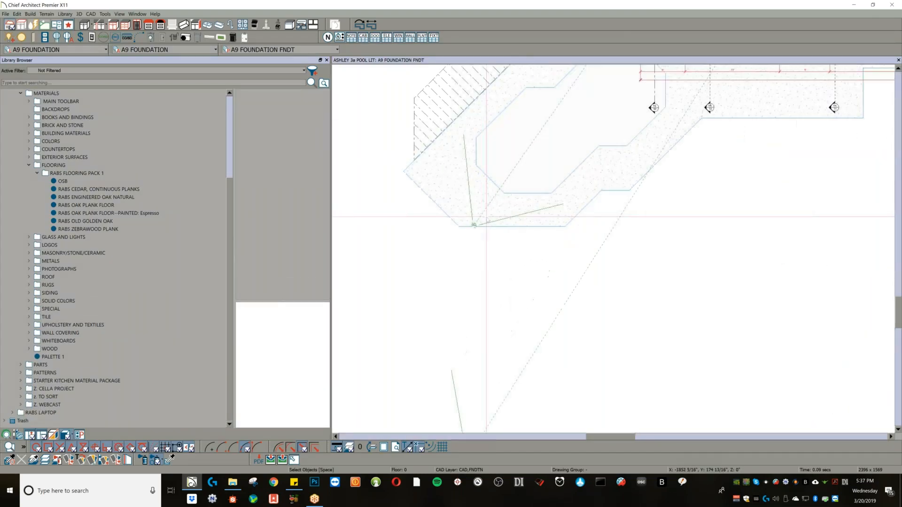
{"action": "left_click", "coordinate": [468, 230]}
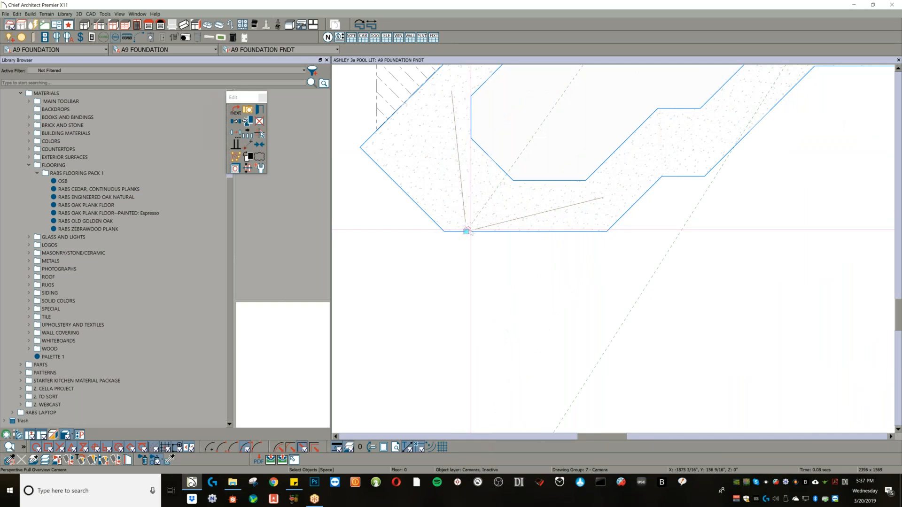
{"action": "double_click", "coordinate": [469, 230]}
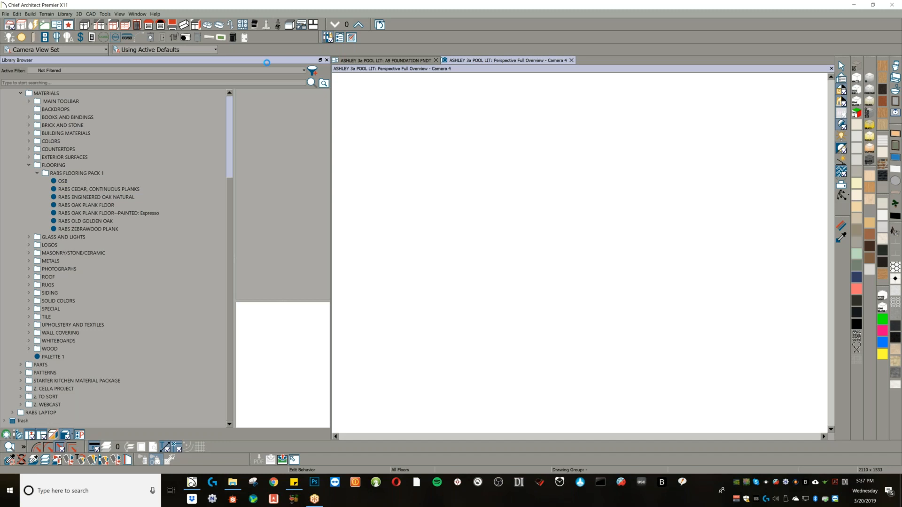
{"action": "key", "text": "Num_Lock"}
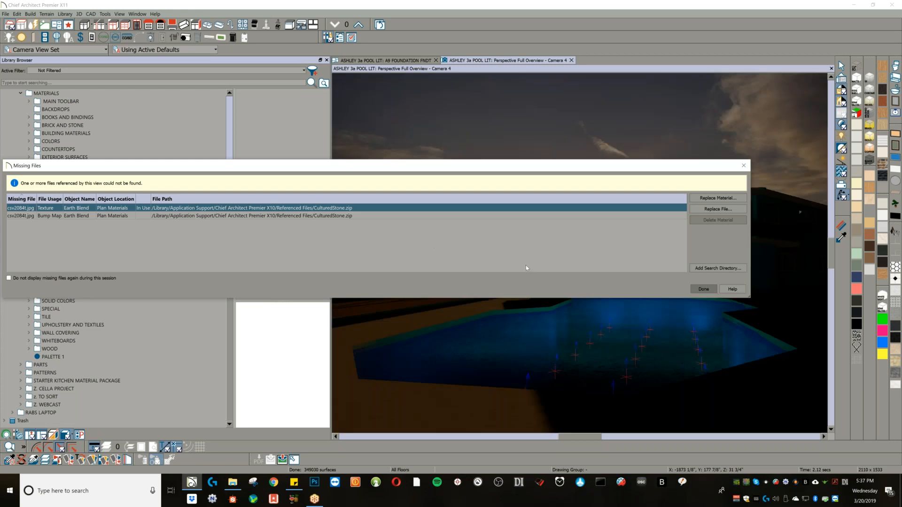
{"action": "key", "text": "Return"}
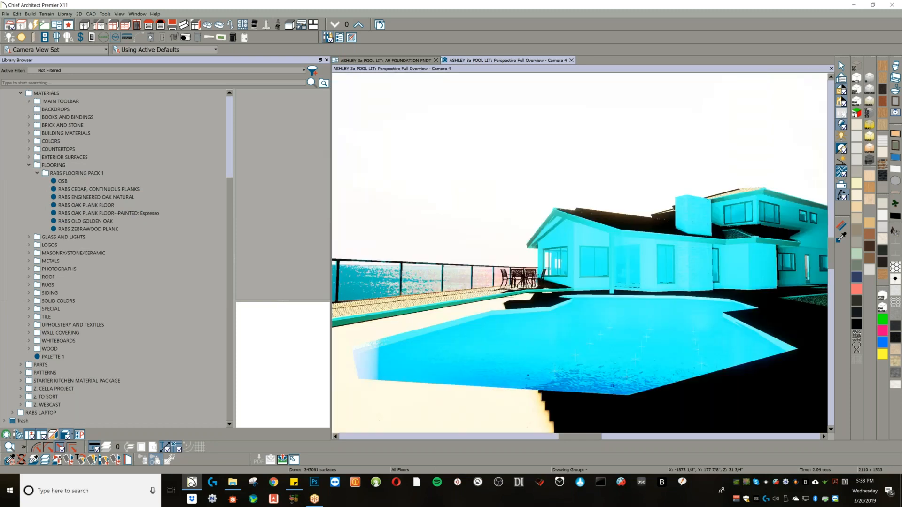
- Hide the library browser and open the texture settings of the pool water's material definition
{"action": "key", "text": "ctrl+l"}
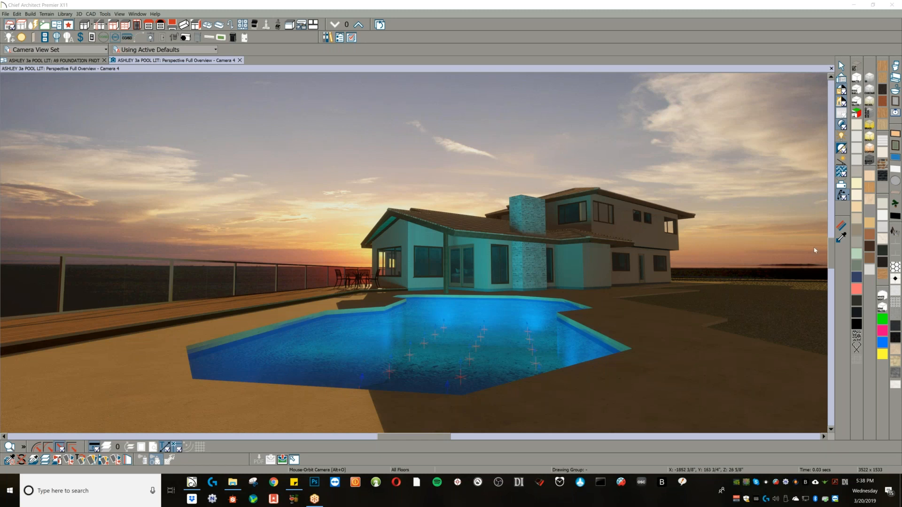
{"action": "left_click", "coordinate": [842, 230]}
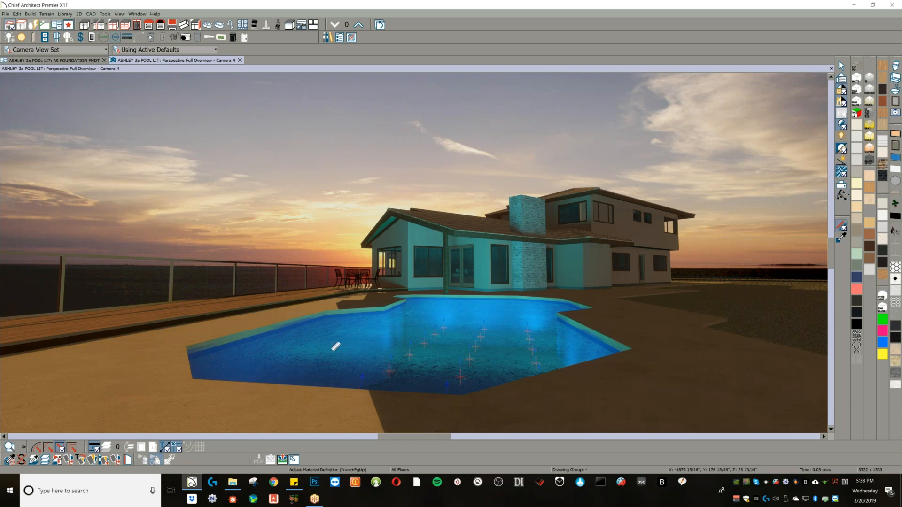
{"action": "left_click", "coordinate": [335, 348]}
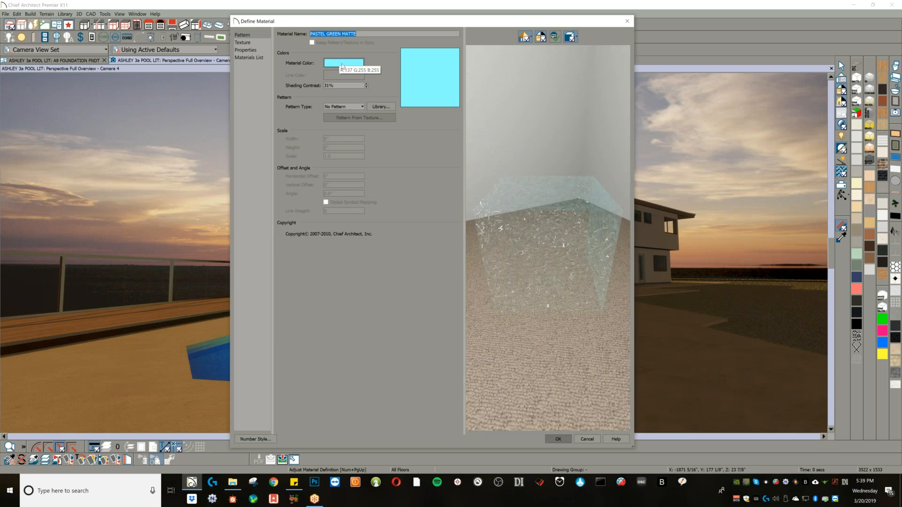
{"action": "left_click", "coordinate": [552, 208]}
{"action": "left_click_drag", "start_coordinate": [552, 207], "coordinate": [520, 214]}
{"action": "left_click", "coordinate": [244, 42]}
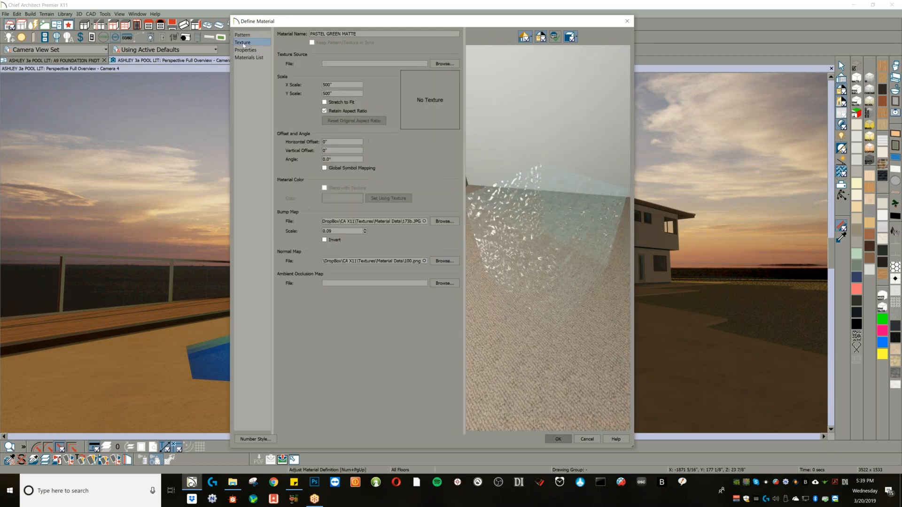
- Look through the CONCRETE AND EXTERIOR PAVEMENTS texture folder for bump maps and leave without choosing a file
{"action": "left_click", "coordinate": [437, 223]}
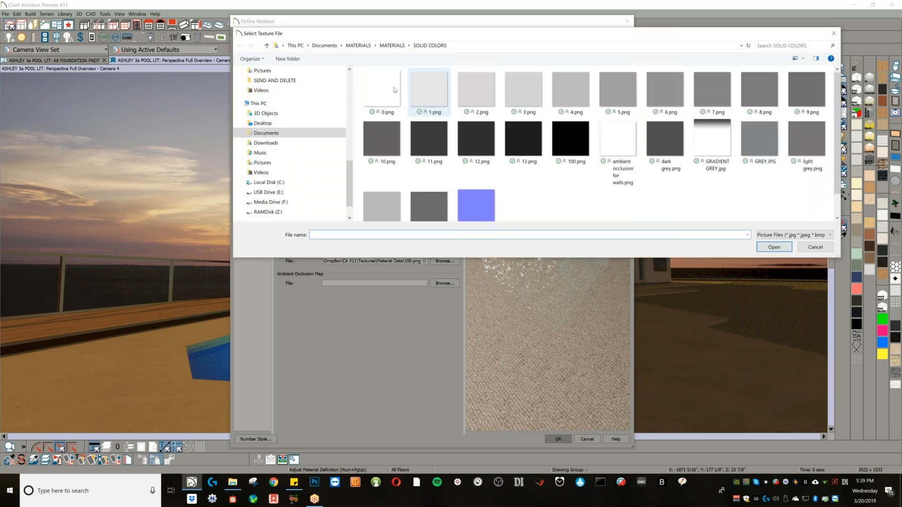
{"action": "left_click", "coordinate": [391, 45]}
{"action": "scroll", "coordinate": [386, 113], "scroll_direction": "up", "scroll_amount": 7}
{"action": "left_click", "coordinate": [394, 156]}
{"action": "double_click", "coordinate": [394, 155]}
{"action": "scroll", "coordinate": [615, 143], "scroll_direction": "down", "scroll_amount": 3}
{"action": "scroll", "coordinate": [615, 142], "scroll_direction": "down", "scroll_amount": 6}
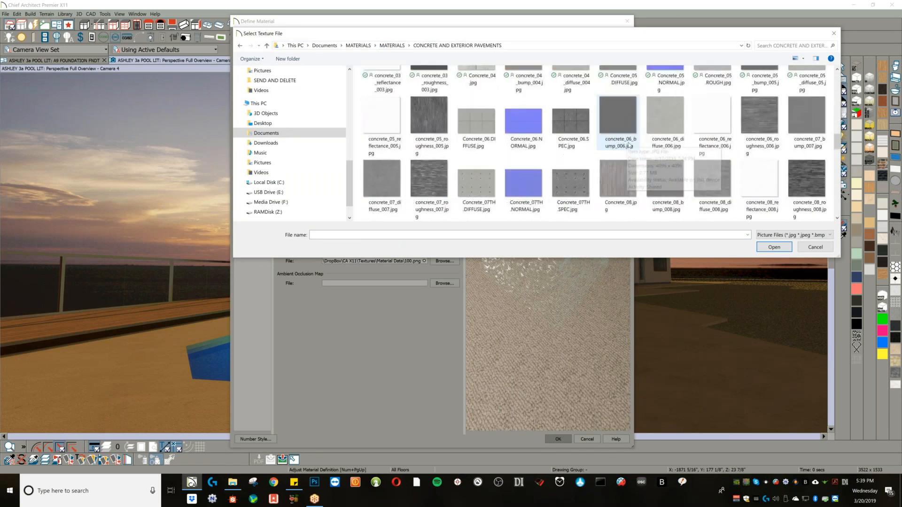
{"action": "scroll", "coordinate": [650, 153], "scroll_direction": "down", "scroll_amount": 3}
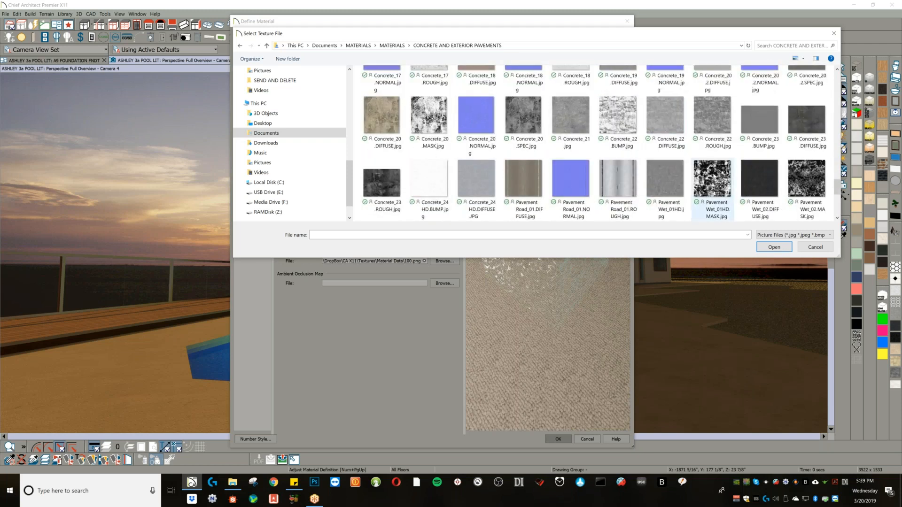
{"action": "scroll", "coordinate": [712, 192], "scroll_direction": "down", "scroll_amount": 1}
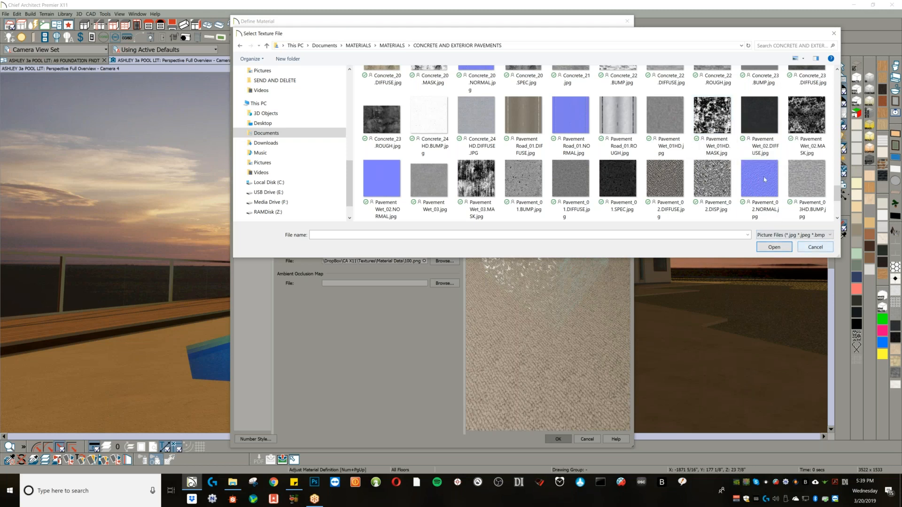
{"action": "left_click", "coordinate": [816, 247]}
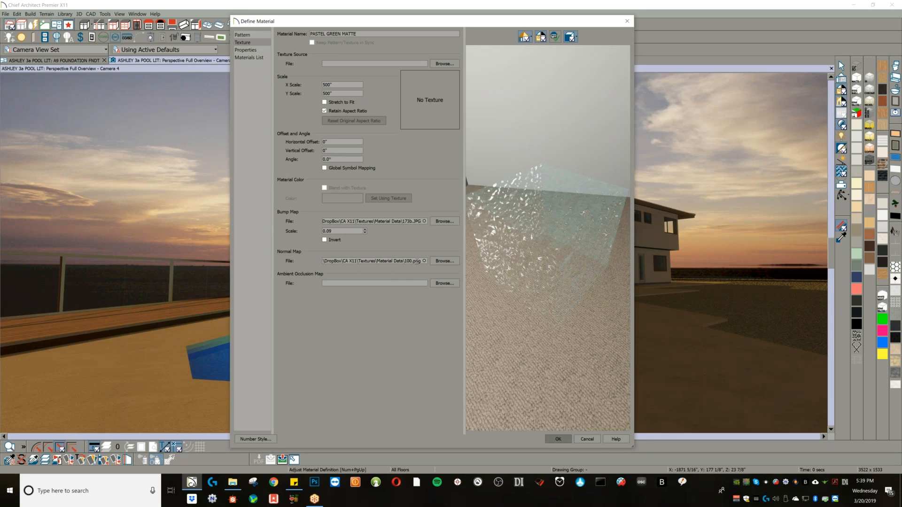
- Remove the normal map from the pool water material and examine the effect on the preview
{"action": "left_click_drag", "start_coordinate": [517, 231], "coordinate": [540, 238]}
{"action": "left_click", "coordinate": [423, 261]}
{"action": "left_click_drag", "start_coordinate": [518, 228], "coordinate": [535, 226]}
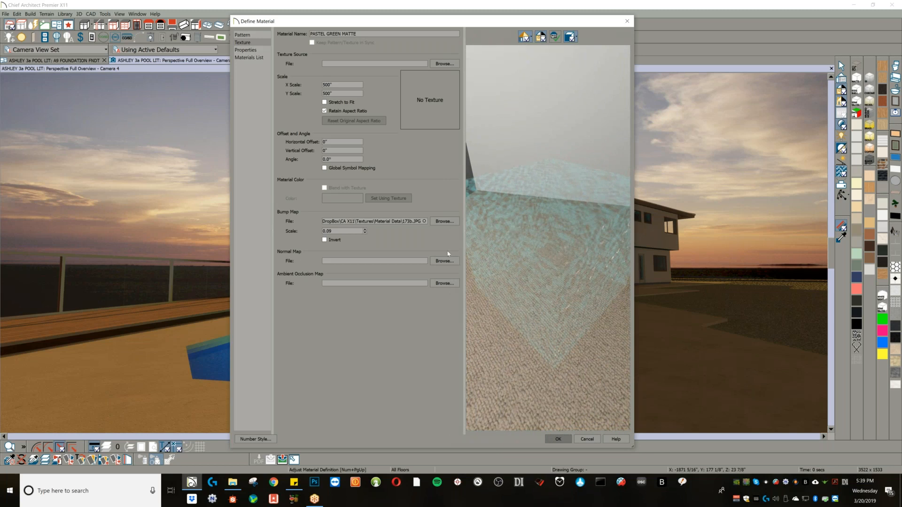
- Assign 100.png from the SOLID COLORS folder as the pool water's normal map and accept the material definition
{"action": "left_click", "coordinate": [448, 260]}
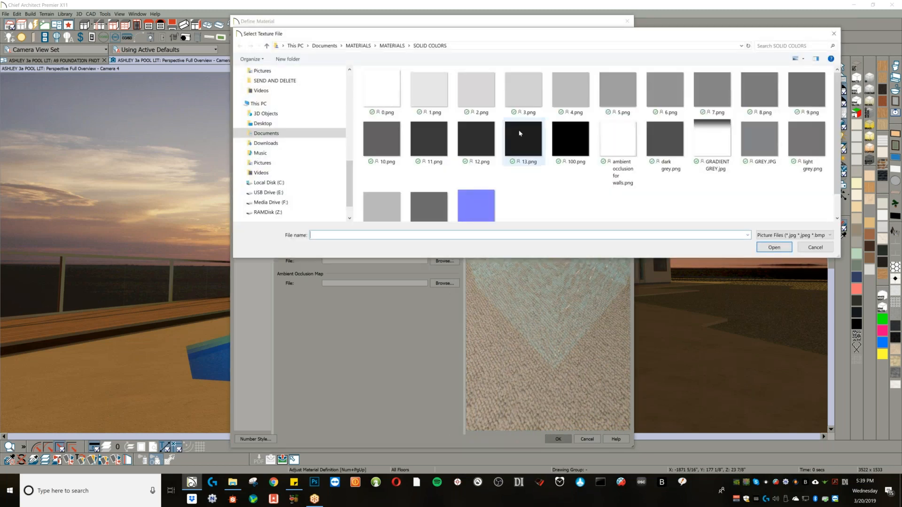
{"action": "left_click", "coordinate": [569, 146]}
{"action": "double_click", "coordinate": [569, 146]}
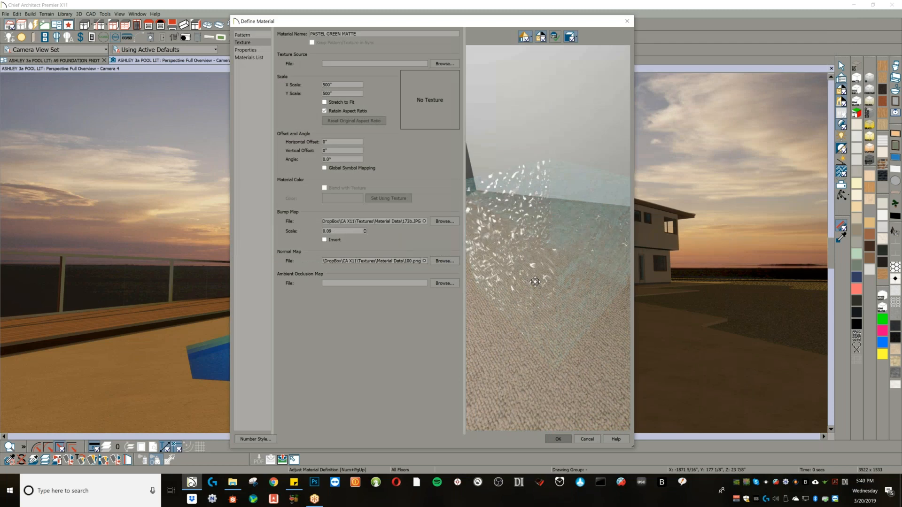
{"action": "left_click_drag", "start_coordinate": [583, 247], "coordinate": [425, 236]}
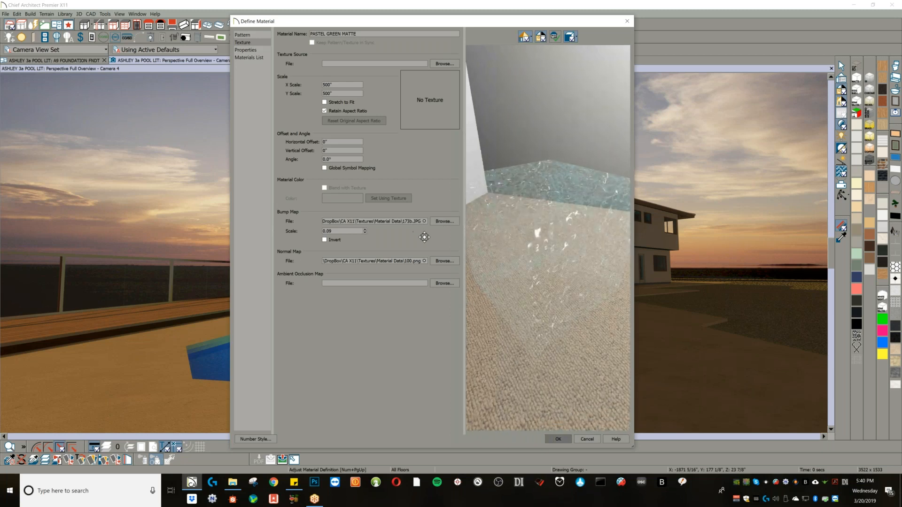
{"action": "left_click", "coordinate": [255, 58]}
{"action": "left_click", "coordinate": [251, 43]}
{"action": "left_click", "coordinate": [557, 439]}
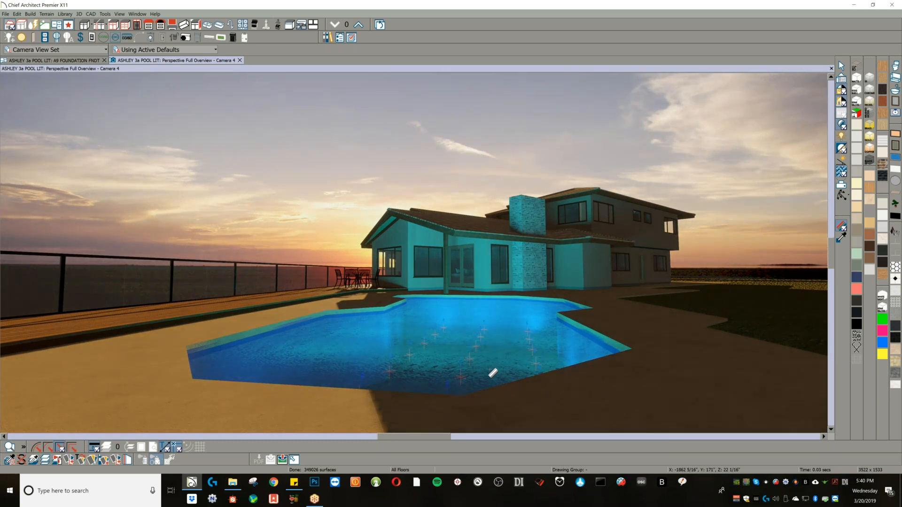
- Check the thickness and elevation settings of the polyline solid that forms the pool's water surface
{"action": "key", "text": "space"}
{"action": "left_click", "coordinate": [487, 334]}
{"action": "double_click", "coordinate": [486, 334]}
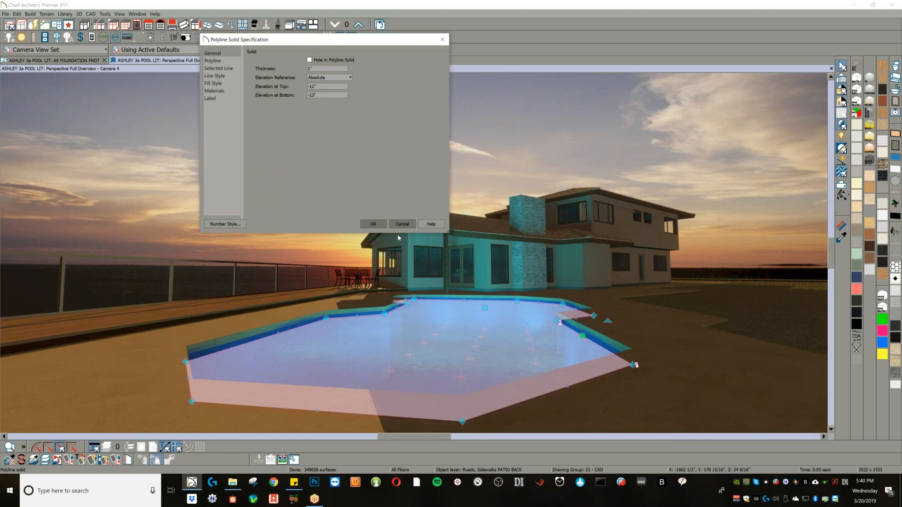
{"action": "key", "text": "Return"}
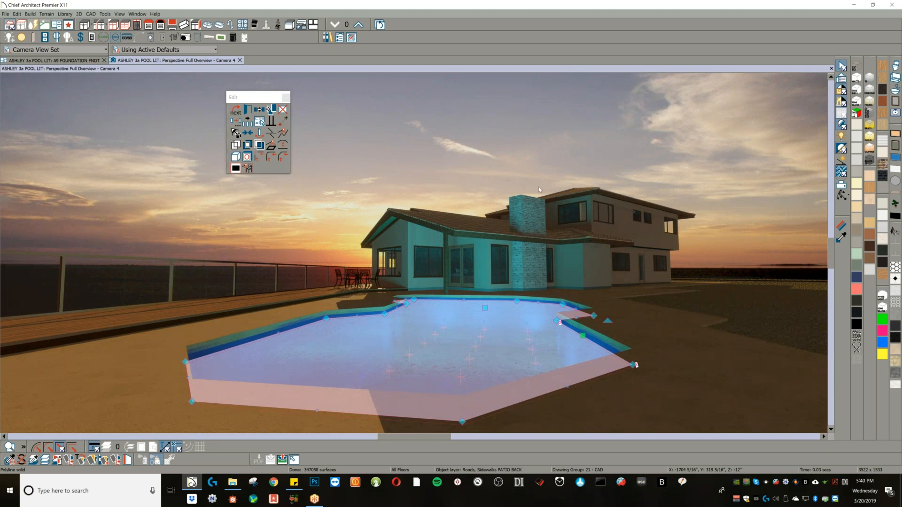
- Orbit around the house and pool to examine the roof shingles and the sunset reflections on the deck planks
{"action": "key", "text": "o"}
{"action": "left_click_drag", "start_coordinate": [503, 226], "coordinate": [299, 236]}
{"action": "scroll", "coordinate": [330, 228], "scroll_direction": "up", "scroll_amount": 3}
{"action": "scroll", "coordinate": [330, 228], "scroll_direction": "up", "scroll_amount": 6}
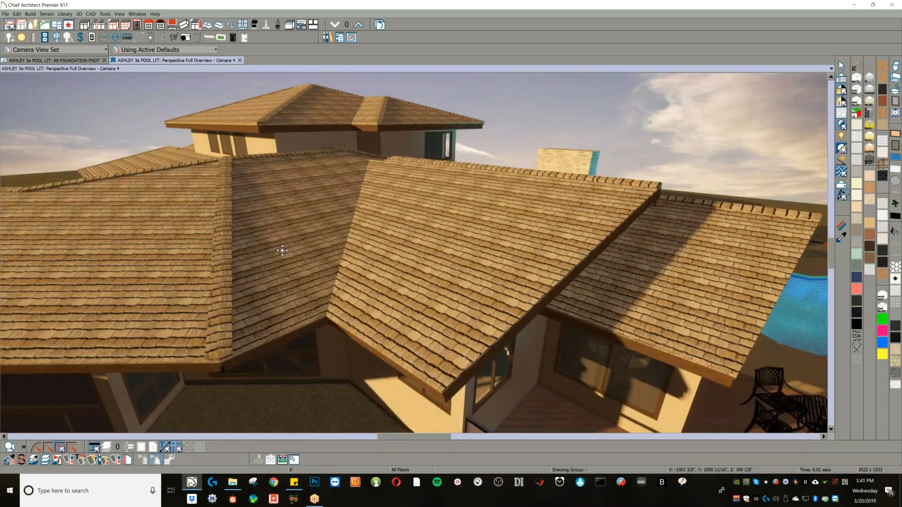
{"action": "scroll", "coordinate": [282, 249], "scroll_direction": "up", "scroll_amount": 4}
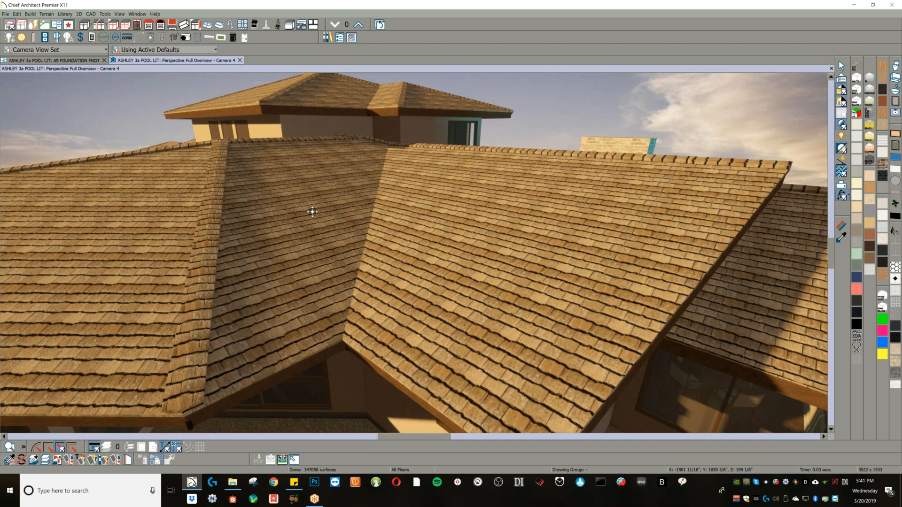
{"action": "left_click_drag", "start_coordinate": [312, 212], "coordinate": [518, 298]}
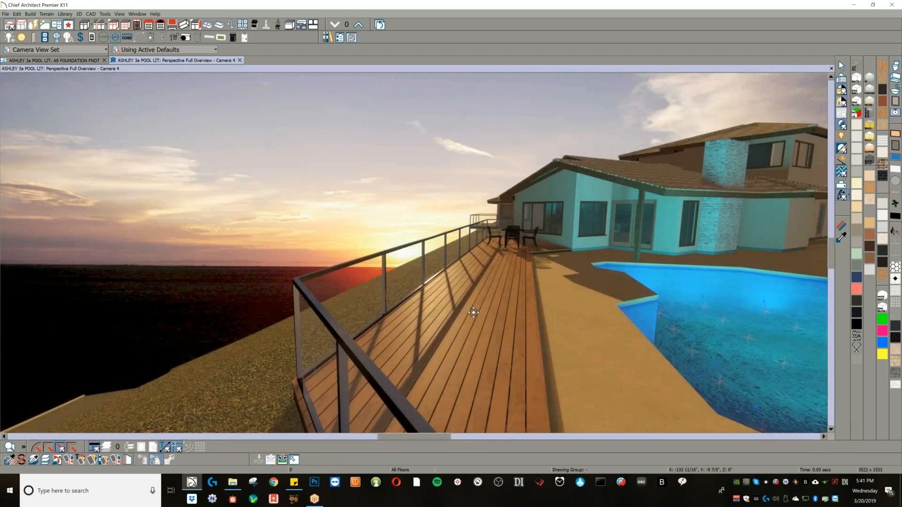
{"action": "left_click_drag", "start_coordinate": [475, 313], "coordinate": [485, 316]}
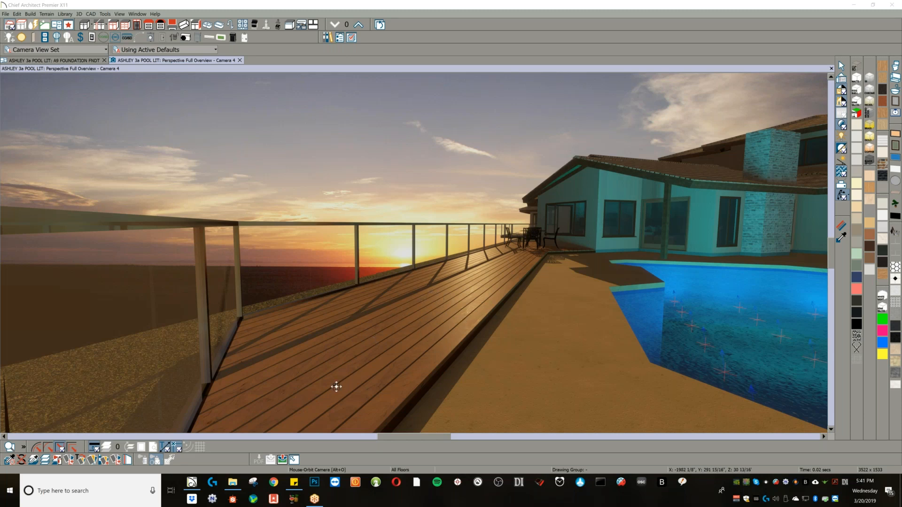
{"action": "scroll", "coordinate": [407, 377], "scroll_direction": "down", "scroll_amount": 3}
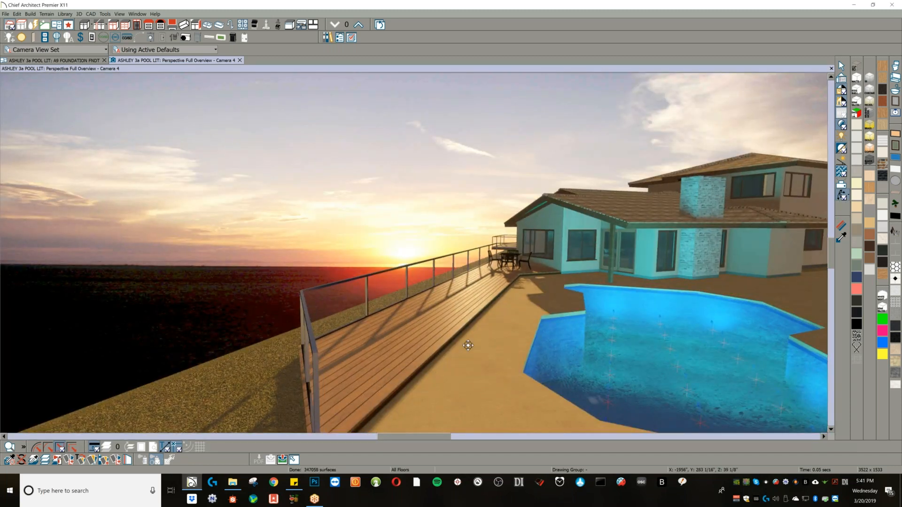
{"action": "scroll", "coordinate": [466, 346], "scroll_direction": "up", "scroll_amount": 5}
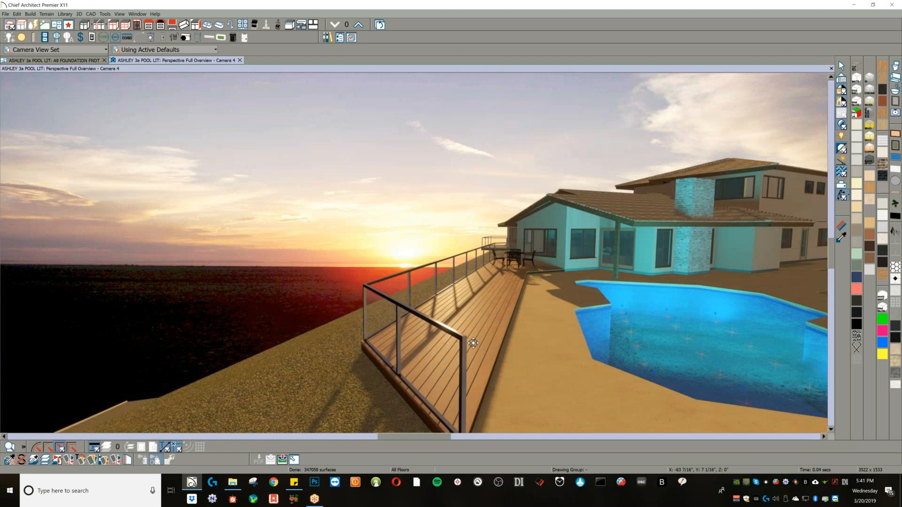
{"action": "scroll", "coordinate": [479, 337], "scroll_direction": "up", "scroll_amount": 2}
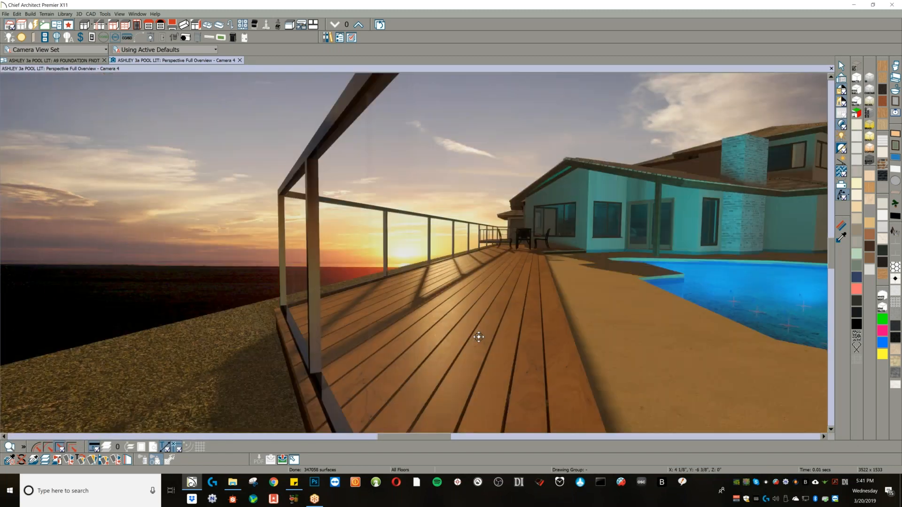
{"action": "scroll", "coordinate": [478, 337], "scroll_direction": "up", "scroll_amount": 2}
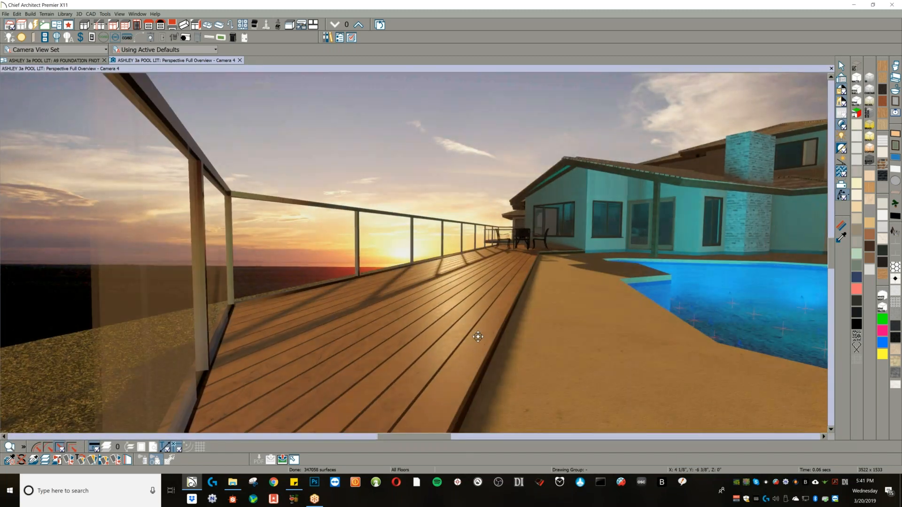
{"action": "middle_click_drag", "start_coordinate": [478, 337], "coordinate": [478, 337]}
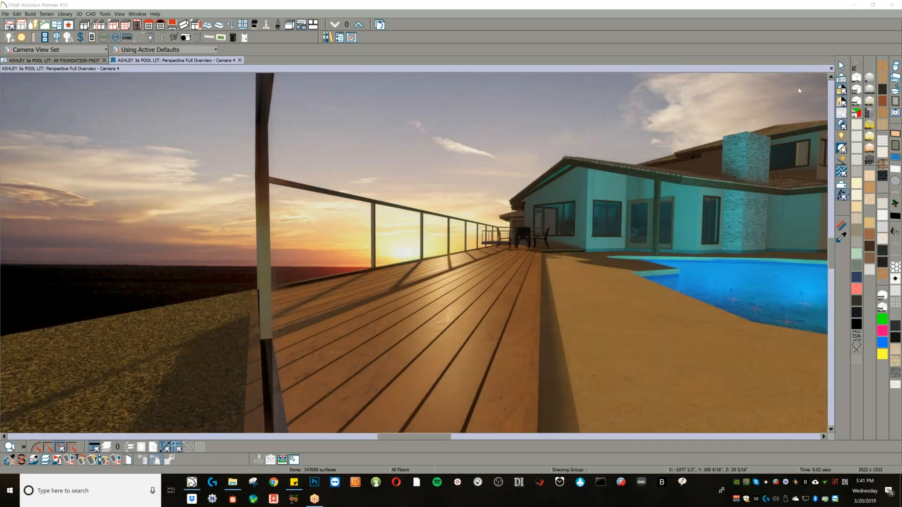
- Open the material properties of the deck planks' LIVE EDGE MAPLE 3 material
{"action": "left_click", "coordinate": [841, 225]}
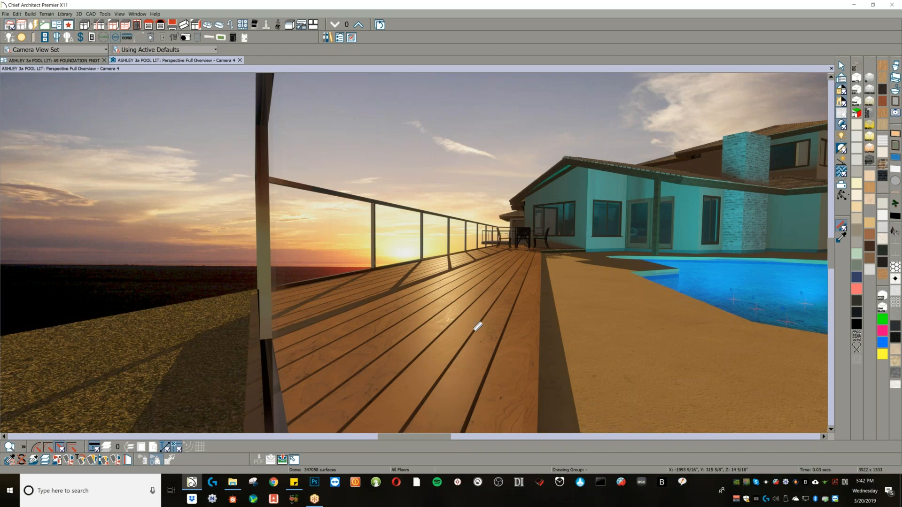
{"action": "left_click", "coordinate": [478, 326]}
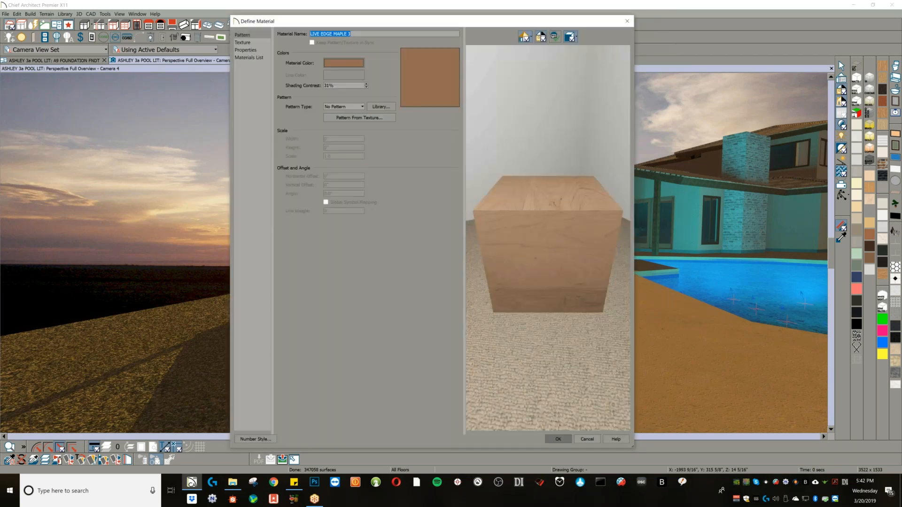
{"action": "left_click", "coordinate": [247, 50]}
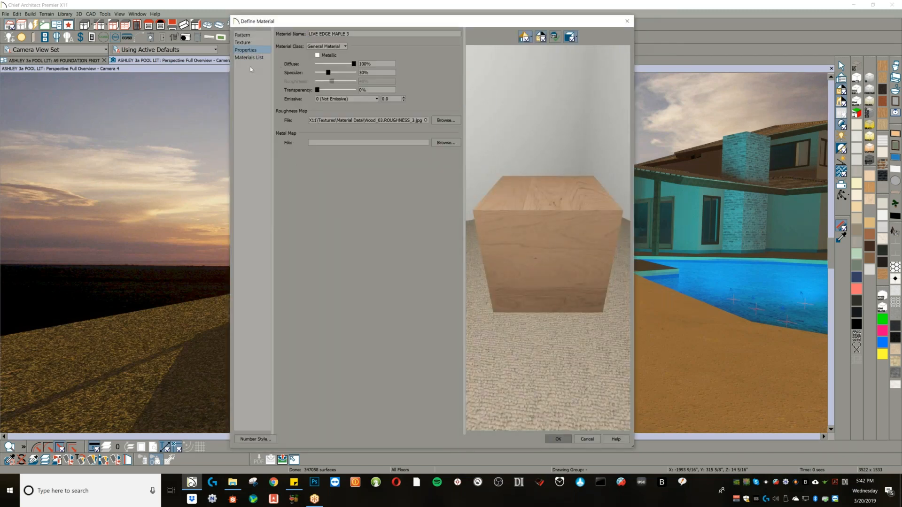
- Replace the deck material's roughness map with a texture from the WOOD folder and accept the material definition
{"action": "left_click", "coordinate": [446, 121]}
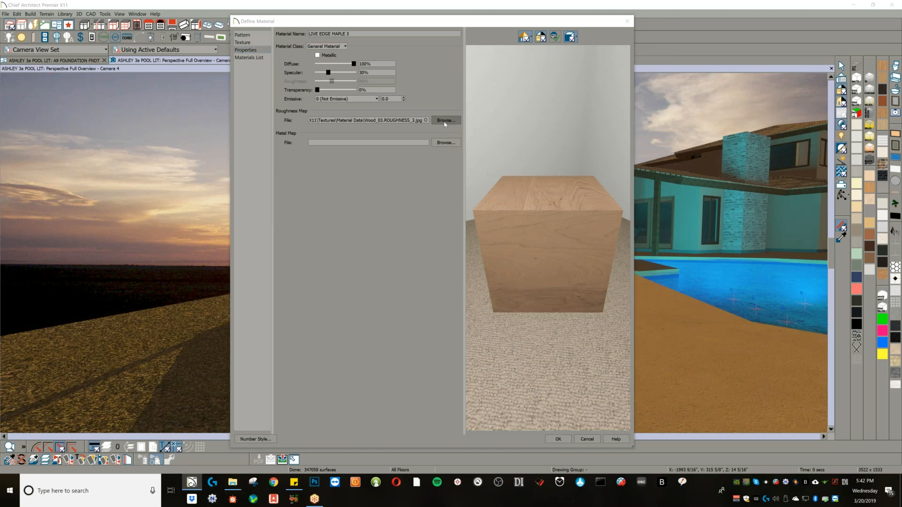
{"action": "left_click", "coordinate": [392, 45]}
{"action": "scroll", "coordinate": [394, 188], "scroll_direction": "down", "scroll_amount": 3}
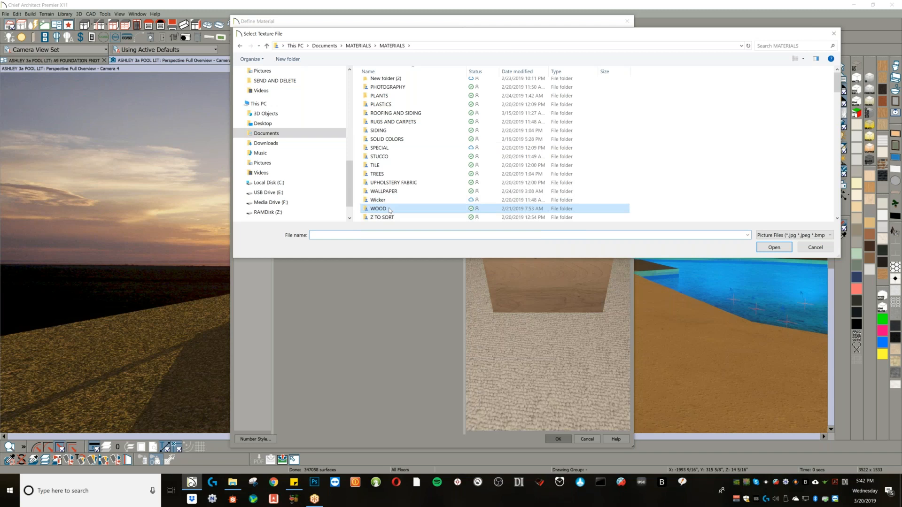
{"action": "double_click", "coordinate": [378, 209]}
{"action": "scroll", "coordinate": [505, 159], "scroll_direction": "down", "scroll_amount": 2}
{"action": "scroll", "coordinate": [505, 159], "scroll_direction": "down", "scroll_amount": 3}
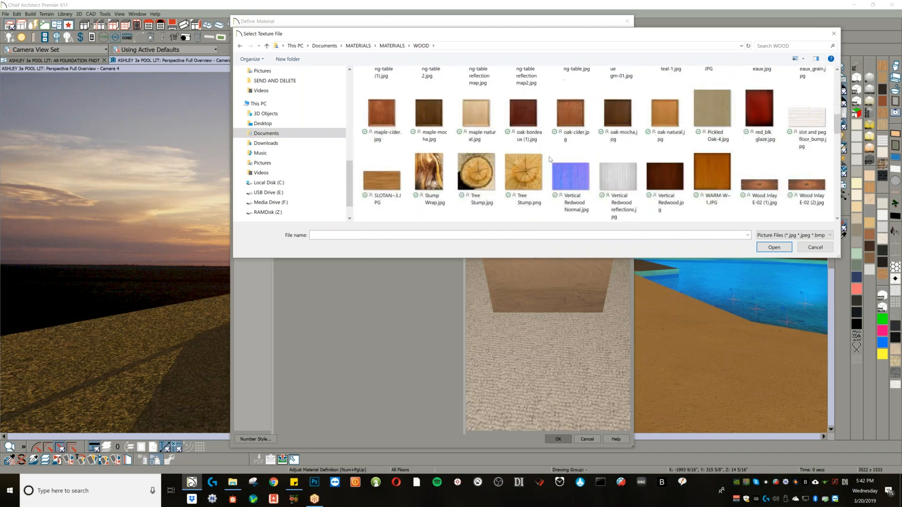
{"action": "scroll", "coordinate": [439, 147], "scroll_direction": "up", "scroll_amount": 1}
{"action": "scroll", "coordinate": [440, 147], "scroll_direction": "up", "scroll_amount": 3}
{"action": "double_click", "coordinate": [381, 94]}
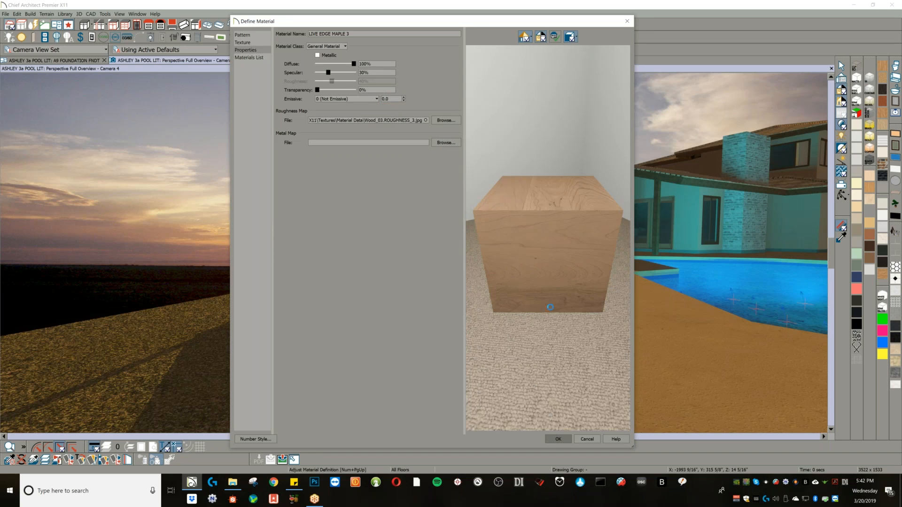
{"action": "left_click", "coordinate": [554, 439]}
{"action": "left_click", "coordinate": [560, 440]}
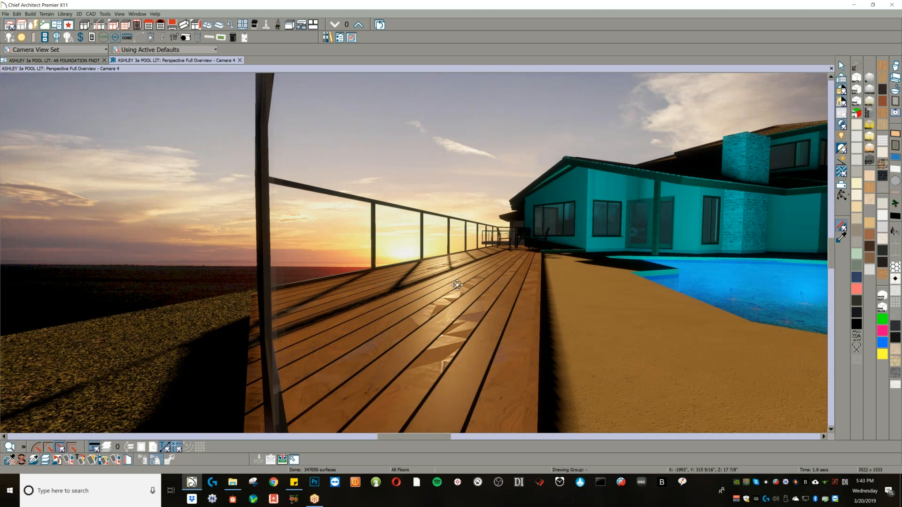
- Orbit around the deck, pool and house to examine the new deck reflections and the overall sunset lighting
{"action": "mouse_move", "coordinate": [482, 290]}
{"action": "left_mouse_down"}
{"action": "mouse_move", "coordinate": [483, 299]}
{"action": "mouse_move", "coordinate": [496, 289]}
{"action": "left_mouse_up"}
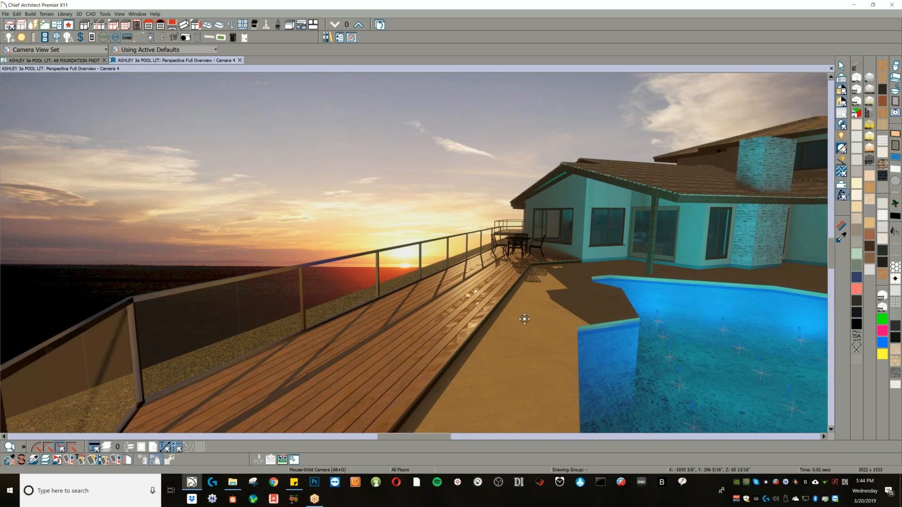
{"action": "scroll", "coordinate": [521, 319], "scroll_direction": "up", "scroll_amount": 10}
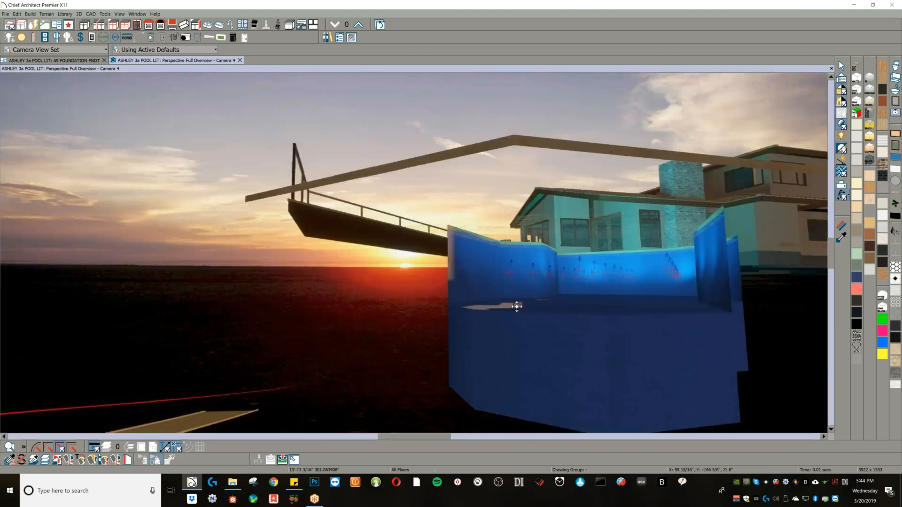
{"action": "left_click_drag", "start_coordinate": [517, 307], "coordinate": [516, 316]}
{"action": "left_click_drag", "start_coordinate": [444, 348], "coordinate": [359, 351]}
{"action": "scroll", "coordinate": [358, 341], "scroll_direction": "down", "scroll_amount": 3}
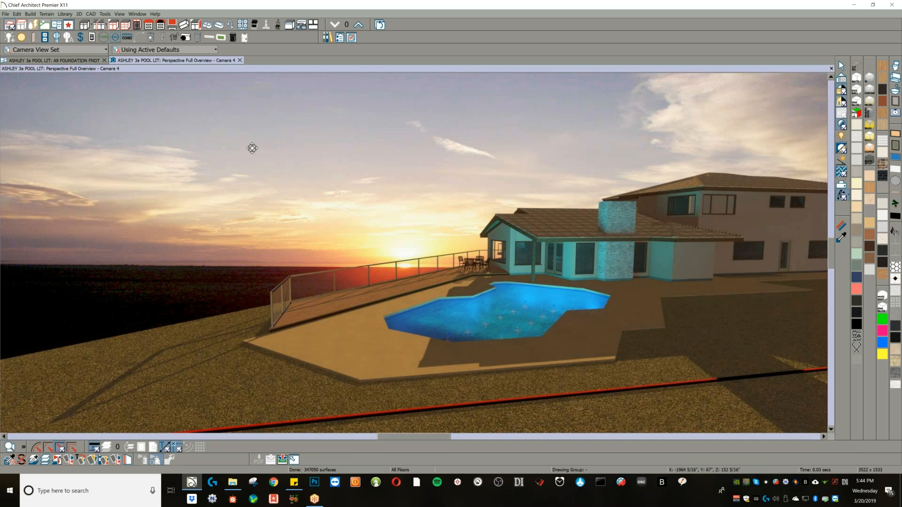
- Switch to the A9 FOUNDATION plan at the pool area and open the library's EXTERIOR PLANTS folder in the RABS DESKTOP user catalog
{"action": "key", "text": "ctrl+Tab"}
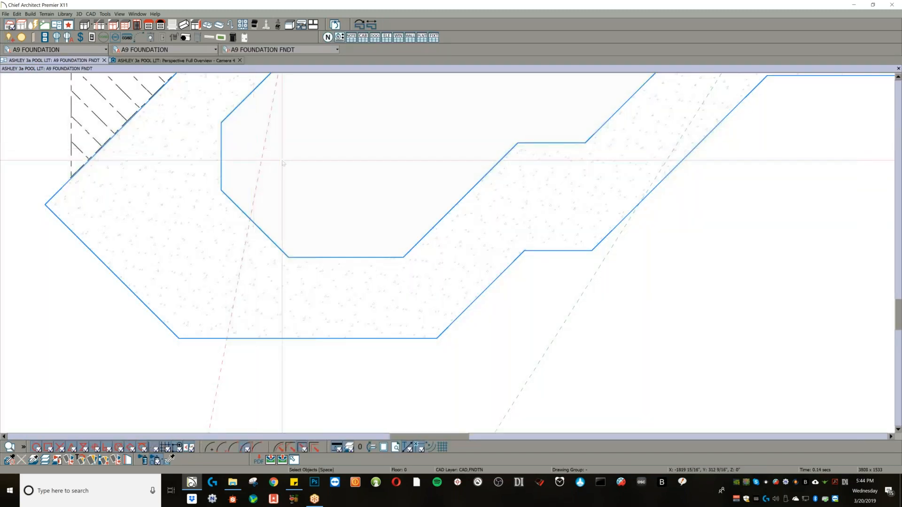
{"action": "scroll", "coordinate": [278, 216], "scroll_direction": "down", "scroll_amount": 2}
{"action": "middle_click_drag", "start_coordinate": [314, 229], "coordinate": [389, 221]}
{"action": "scroll", "coordinate": [389, 221], "scroll_direction": "down", "scroll_amount": 4}
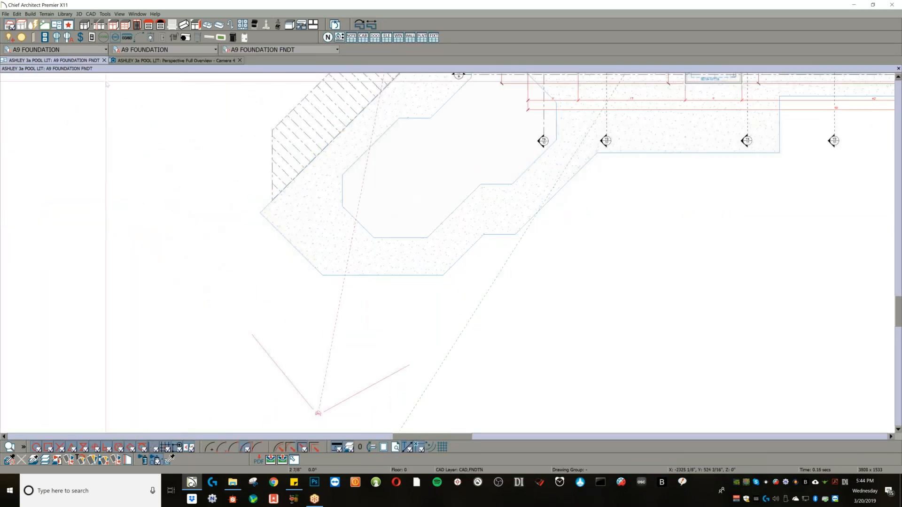
{"action": "key", "text": "ctrl+l"}
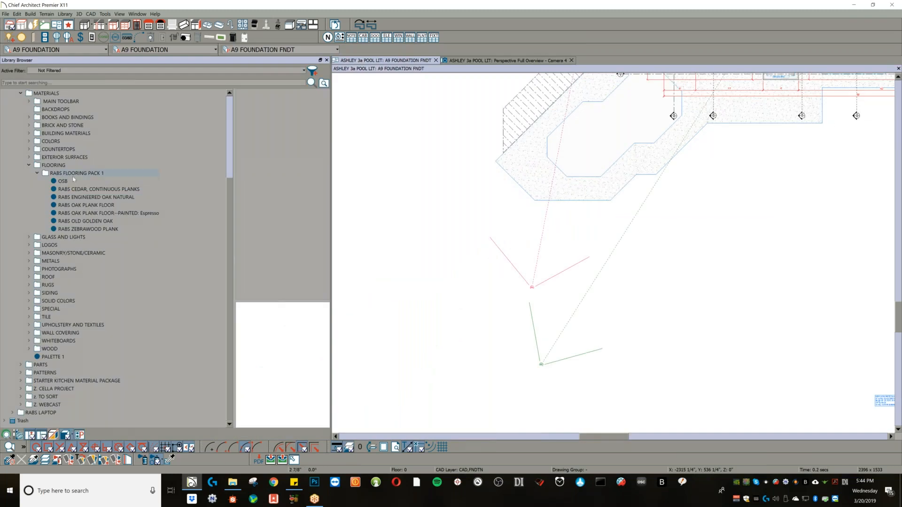
{"action": "left_click", "coordinate": [37, 173]}
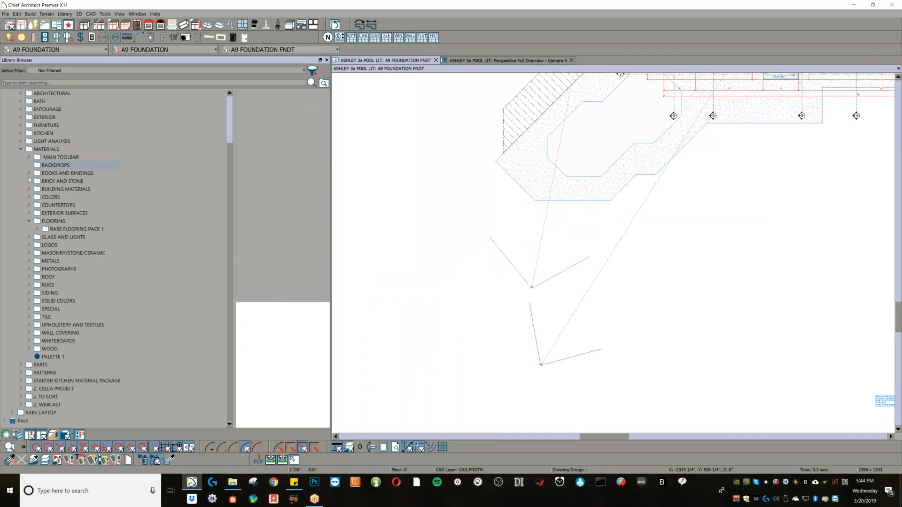
{"action": "left_click", "coordinate": [29, 222]}
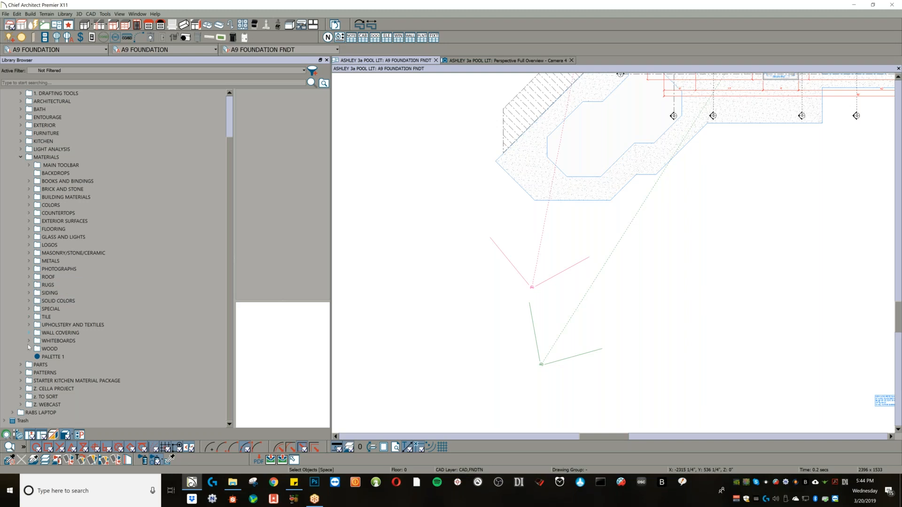
{"action": "left_click", "coordinate": [20, 157]}
{"action": "left_click", "coordinate": [21, 173]}
{"action": "left_click", "coordinate": [29, 182]}
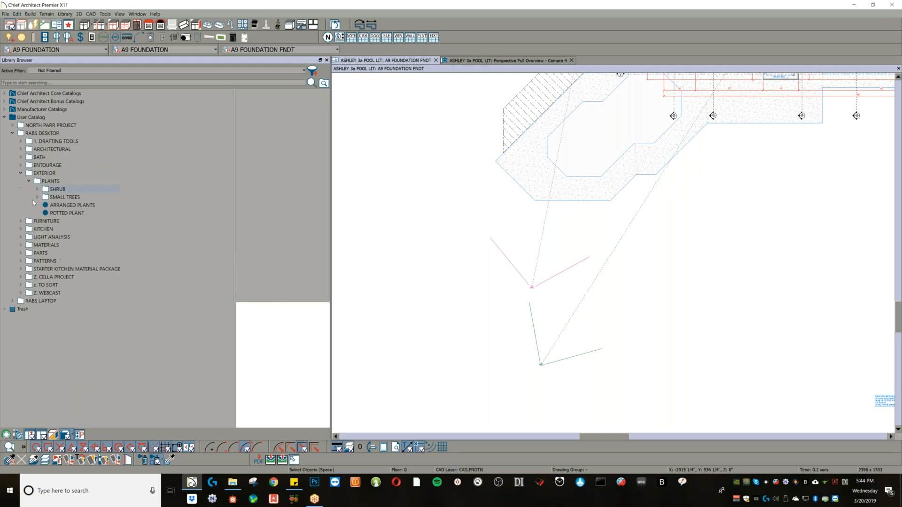
- Place the ARRANGED PLANTS library item at the outer corner of the concrete pool patio in the plan
{"action": "left_click", "coordinate": [67, 205]}
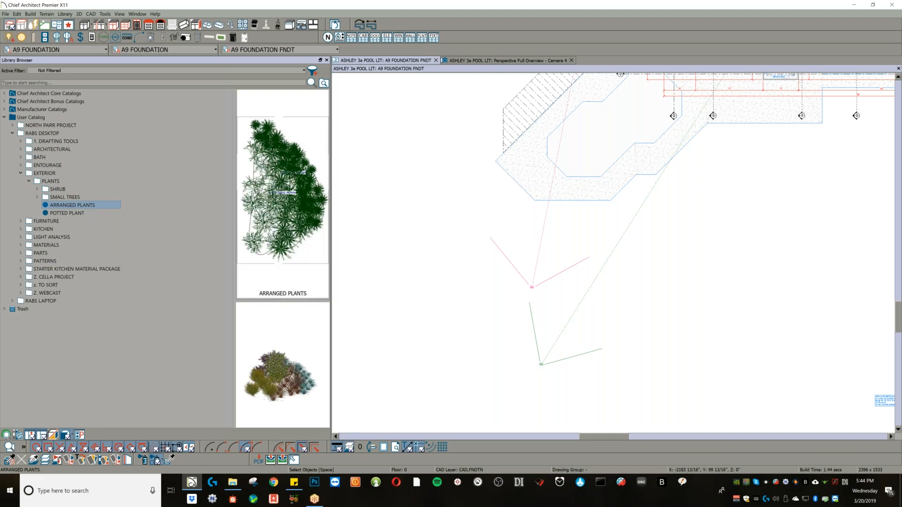
{"action": "left_click", "coordinate": [510, 192]}
{"action": "left_click", "coordinate": [466, 258]}
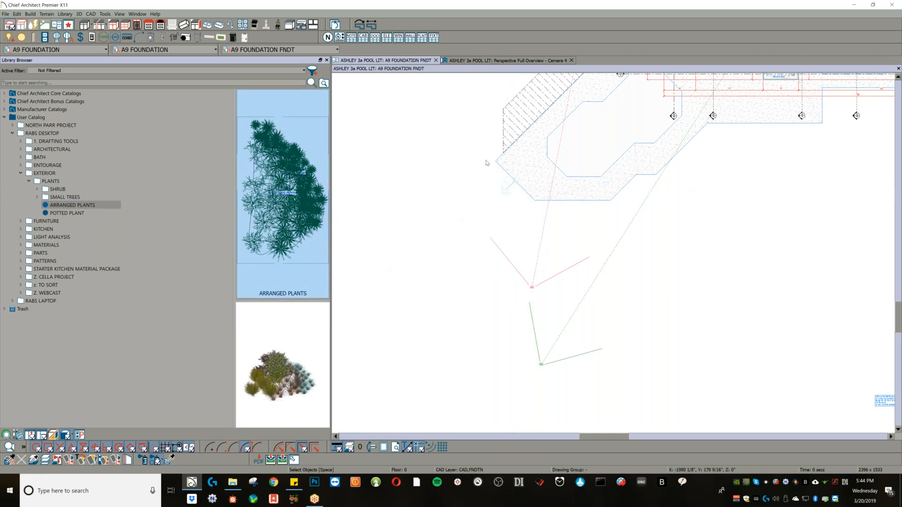
{"action": "scroll", "coordinate": [506, 192], "scroll_direction": "up", "scroll_amount": 1}
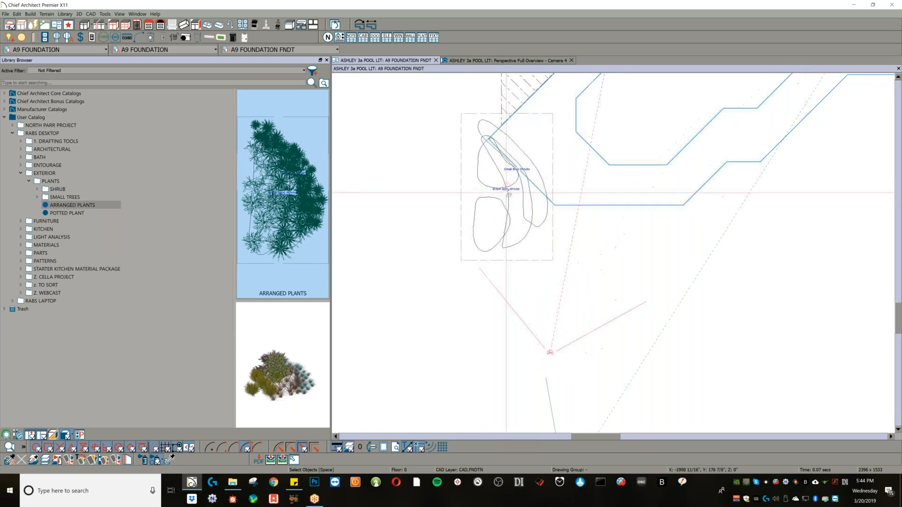
- Explode the arranged plants block in the plan into its separate components
{"action": "scroll", "coordinate": [509, 193], "scroll_direction": "up", "scroll_amount": 1}
{"action": "left_click", "coordinate": [508, 193]}
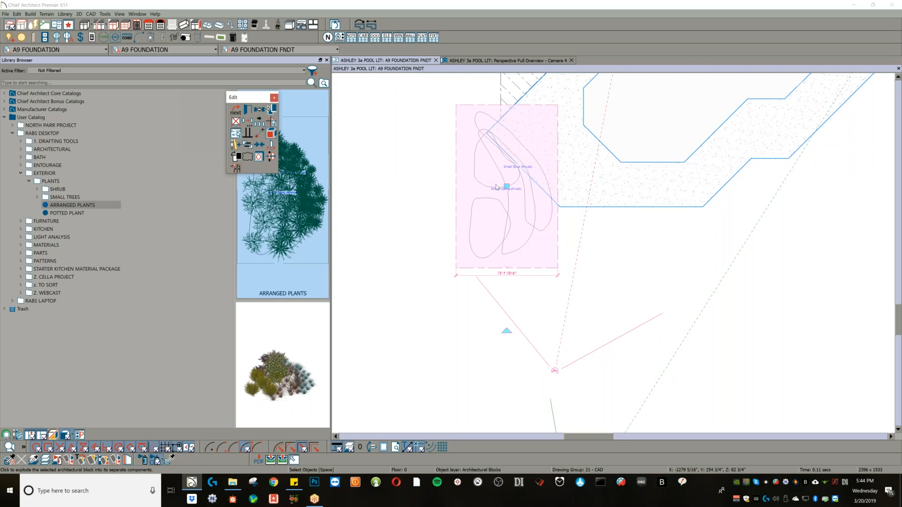
{"action": "scroll", "coordinate": [502, 131], "scroll_direction": "up", "scroll_amount": 2}
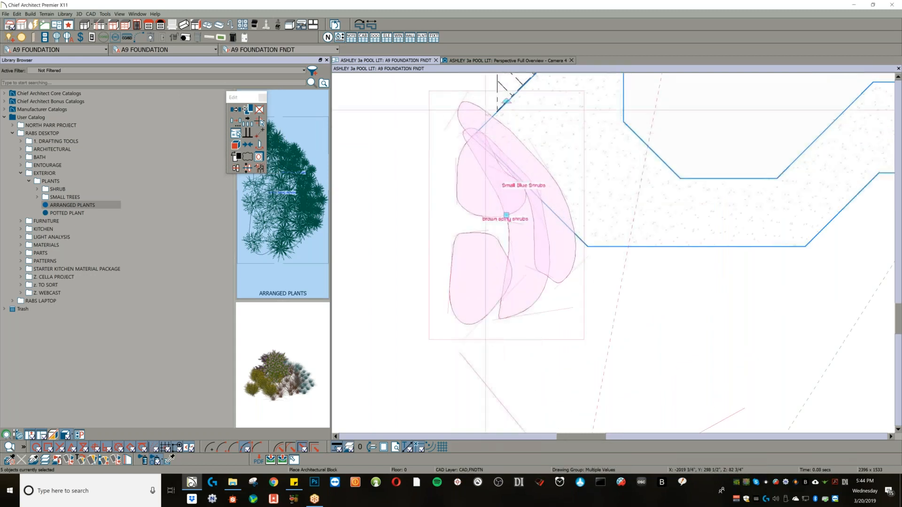
- Open the specification of the Small Blue Shrubs distribution region and examine its settings and the plant preview from above
{"action": "left_click", "coordinate": [485, 111]}
{"action": "middle_click_drag", "start_coordinate": [439, 189], "coordinate": [443, 214]}
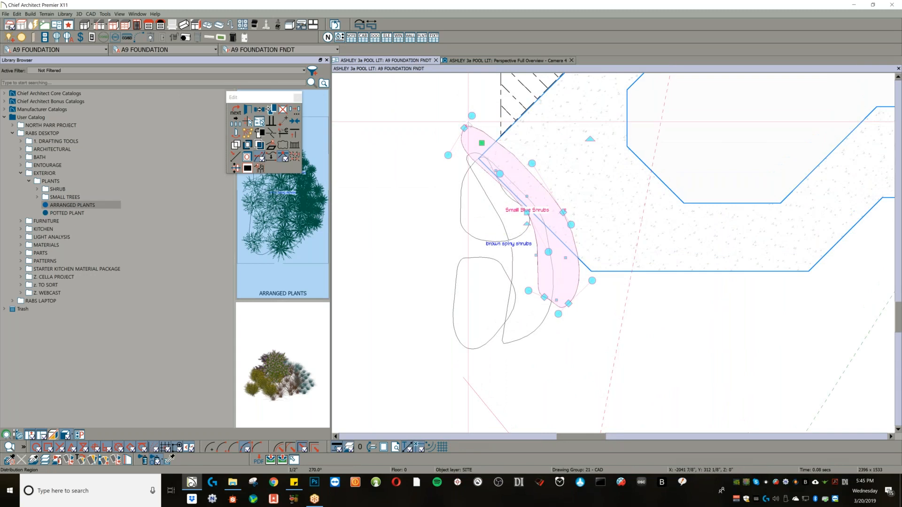
{"action": "double_click", "coordinate": [468, 123]}
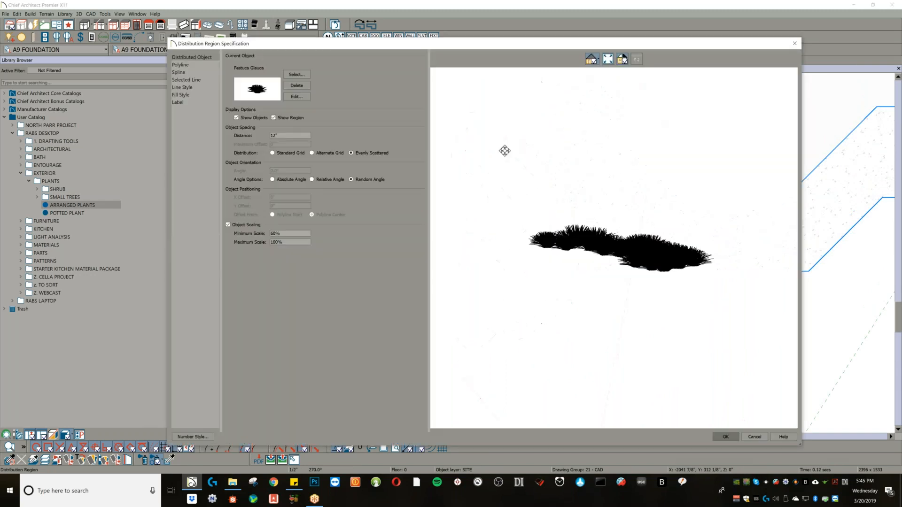
{"action": "left_click_drag", "start_coordinate": [505, 151], "coordinate": [561, 264]}
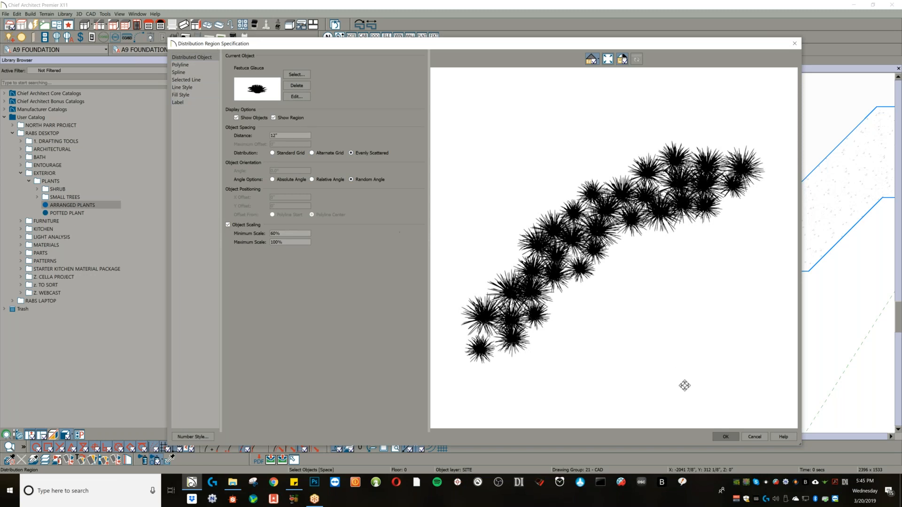
{"action": "left_click_drag", "start_coordinate": [593, 46], "coordinate": [521, 50]}
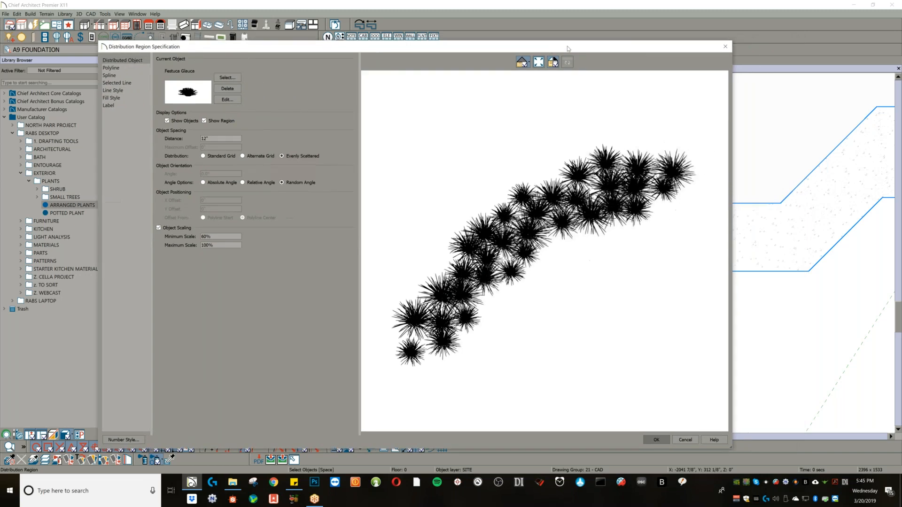
{"action": "left_click", "coordinate": [17, 14]}
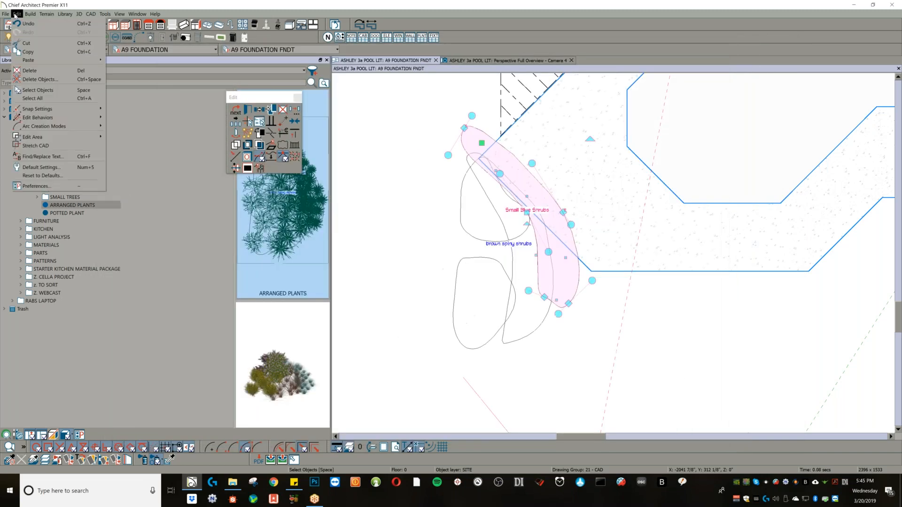
{"action": "mouse_move", "coordinate": [30, 14]}
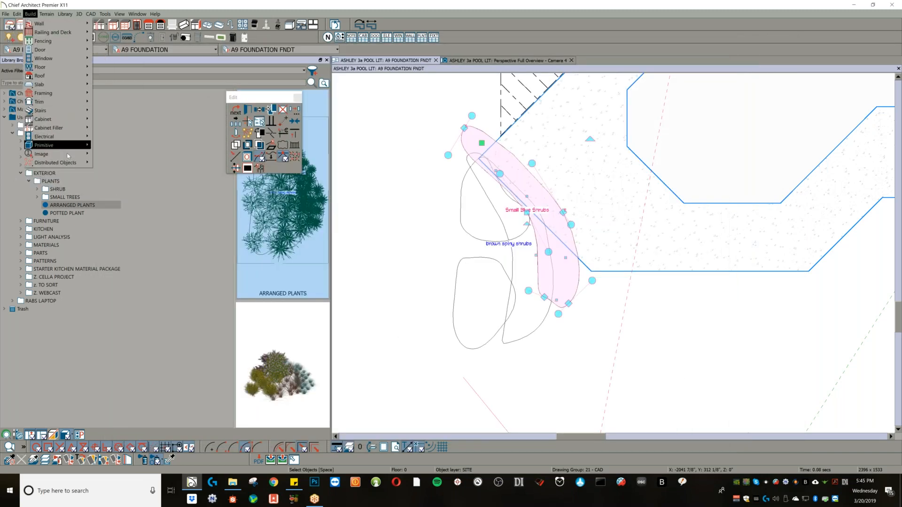
{"action": "mouse_move", "coordinate": [72, 165]}
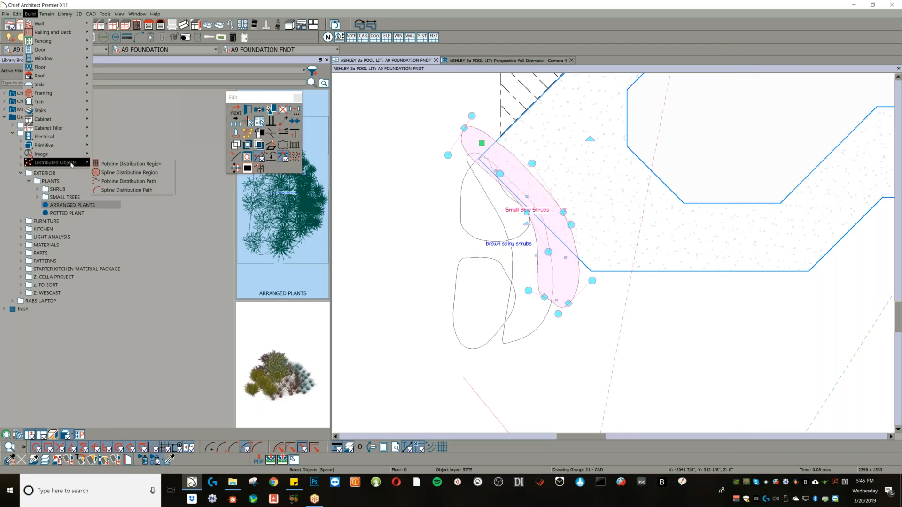
{"action": "left_click", "coordinate": [115, 173]}
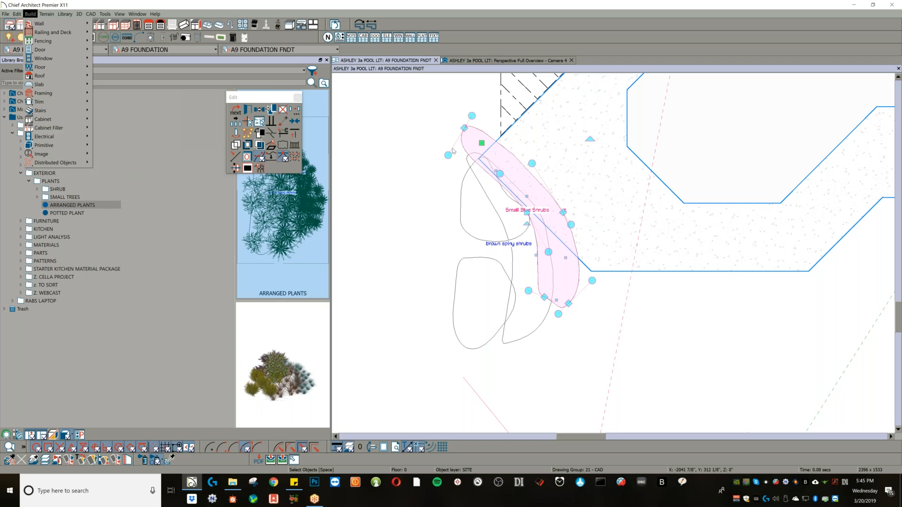
- Enlarge the Small Blue Shrubs region in the plan by stretching its upper end, pool-side edge and lower corner outward
{"action": "left_click", "coordinate": [459, 131]}
{"action": "double_click", "coordinate": [459, 130]}
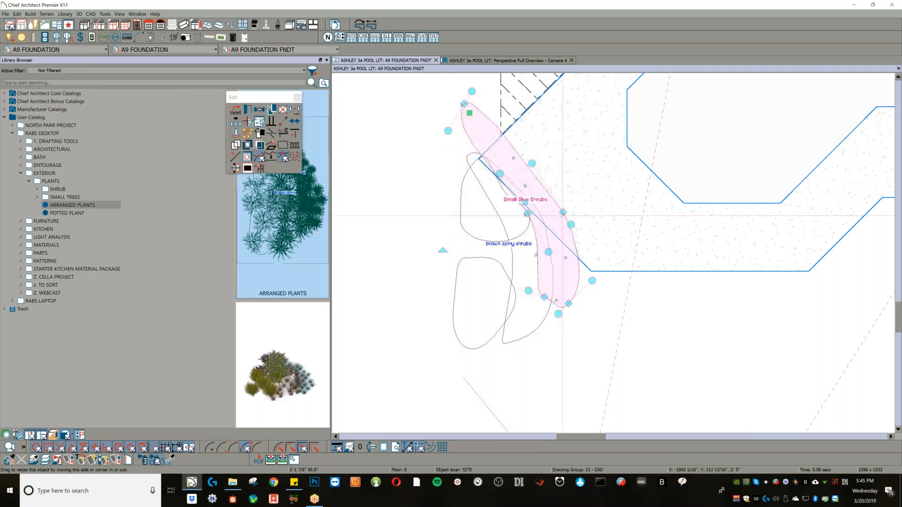
{"action": "left_click_drag", "start_coordinate": [563, 213], "coordinate": [613, 226]}
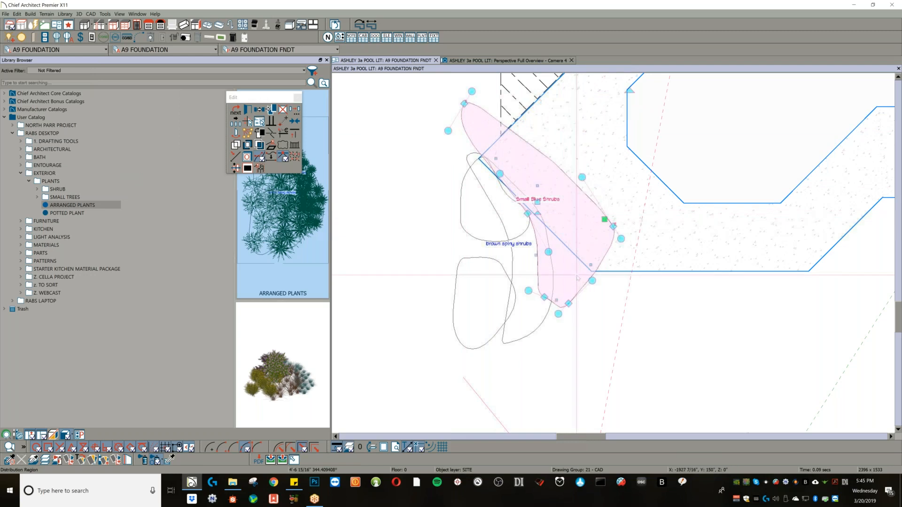
{"action": "left_click_drag", "start_coordinate": [569, 304], "coordinate": [642, 333]}
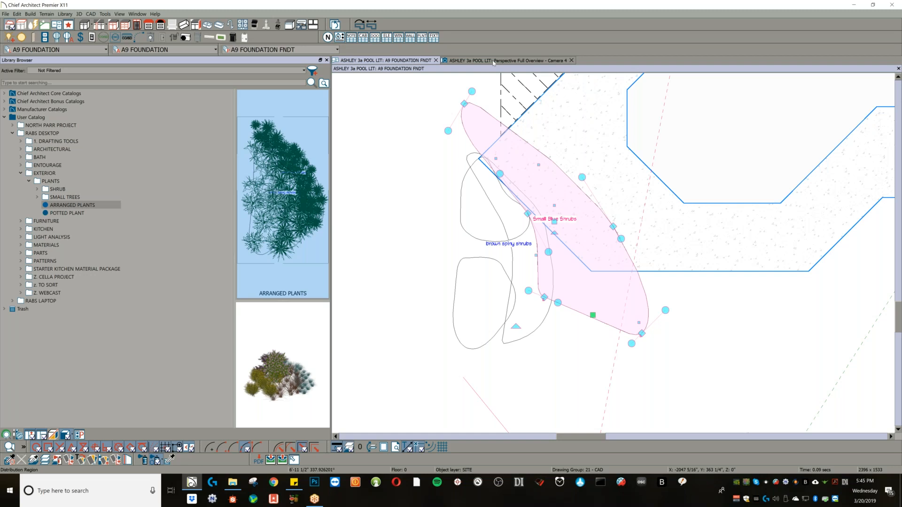
- Switch to the Perspective Full Overview camera view and turn on display of the SITE layer
{"action": "left_click", "coordinate": [494, 61]}
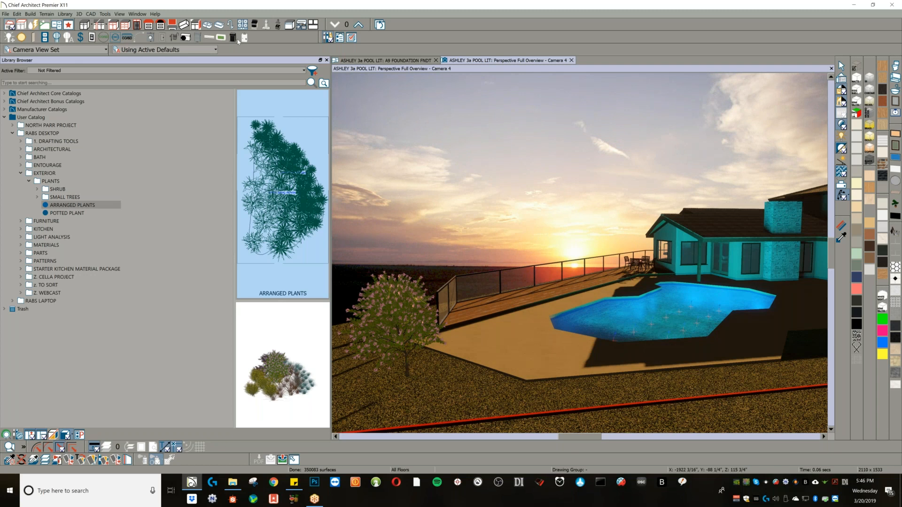
{"action": "key", "text": "l"}
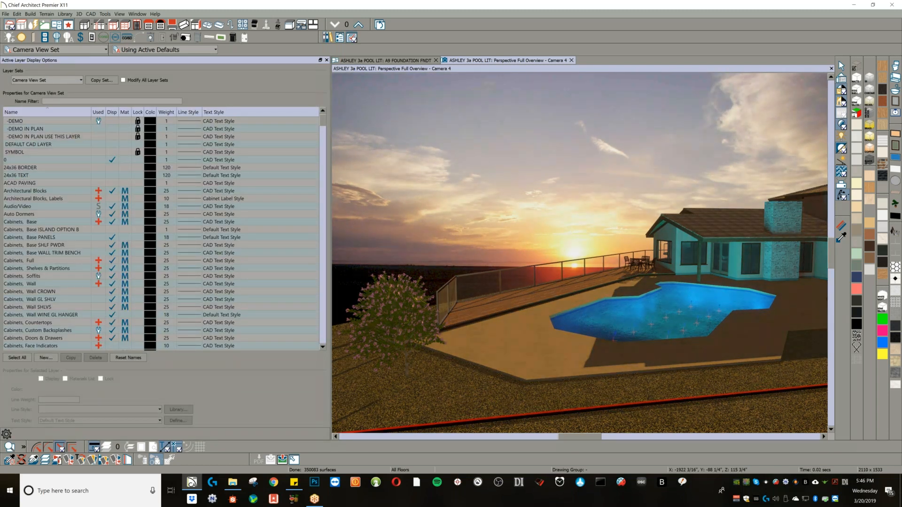
{"action": "type", "text": "site"}
{"action": "scroll", "coordinate": [66, 300], "scroll_direction": "down", "scroll_amount": 2}
{"action": "left_click", "coordinate": [112, 307]}
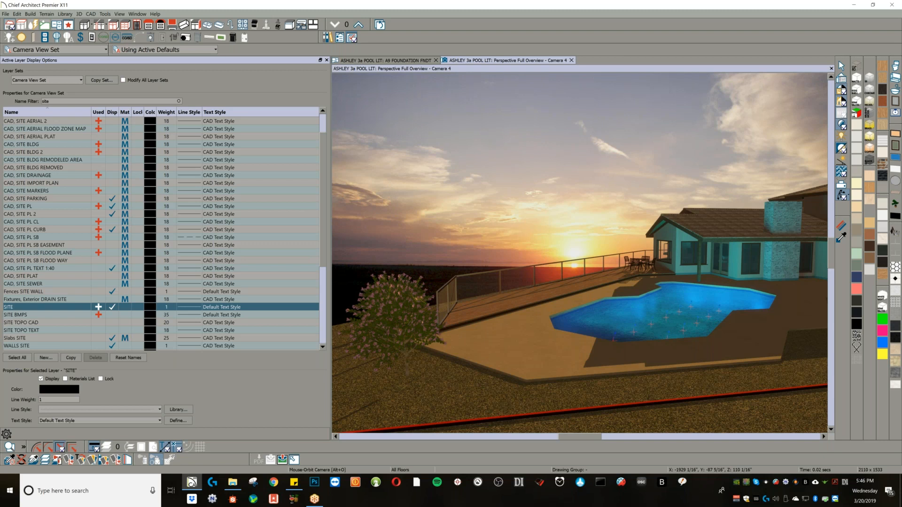
{"action": "key", "text": "l"}
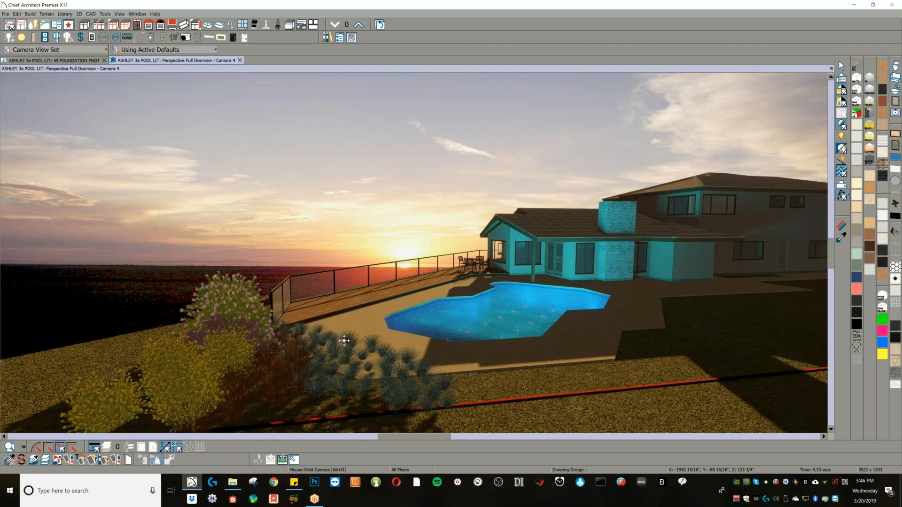
- Widen the blue shrub region in the camera view by pulling its outer corner away from the pool, past the yellow bushes
{"action": "left_click_drag", "start_coordinate": [339, 342], "coordinate": [343, 312]}
{"action": "left_click_drag", "start_coordinate": [306, 339], "coordinate": [358, 321]}
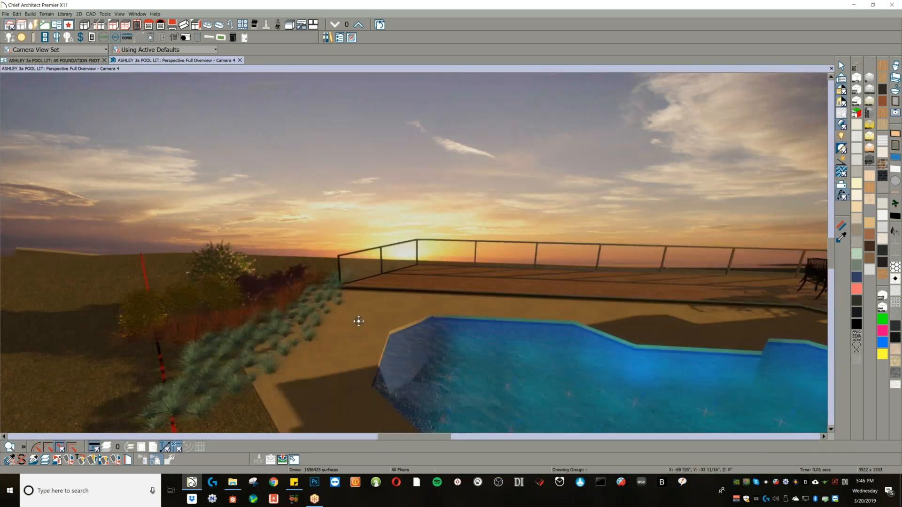
{"action": "key", "text": "space"}
{"action": "left_click", "coordinate": [238, 344]}
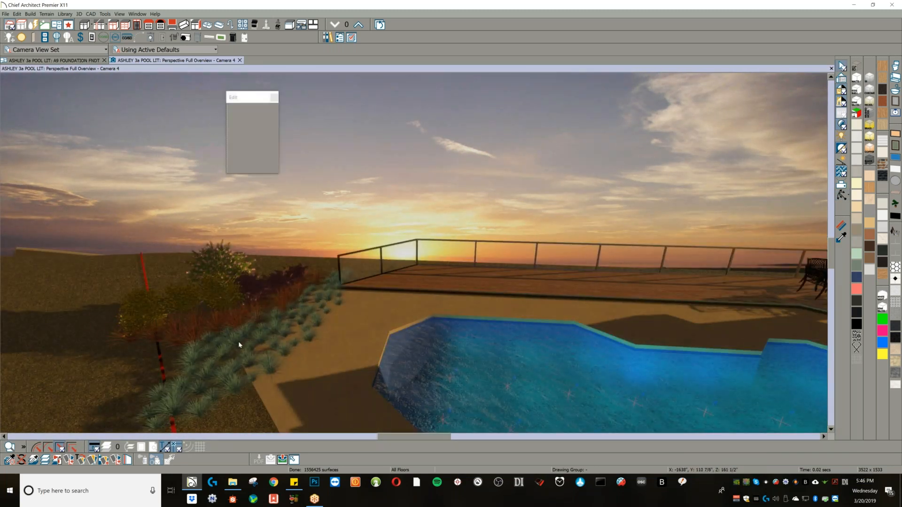
{"action": "left_click", "coordinate": [205, 369]}
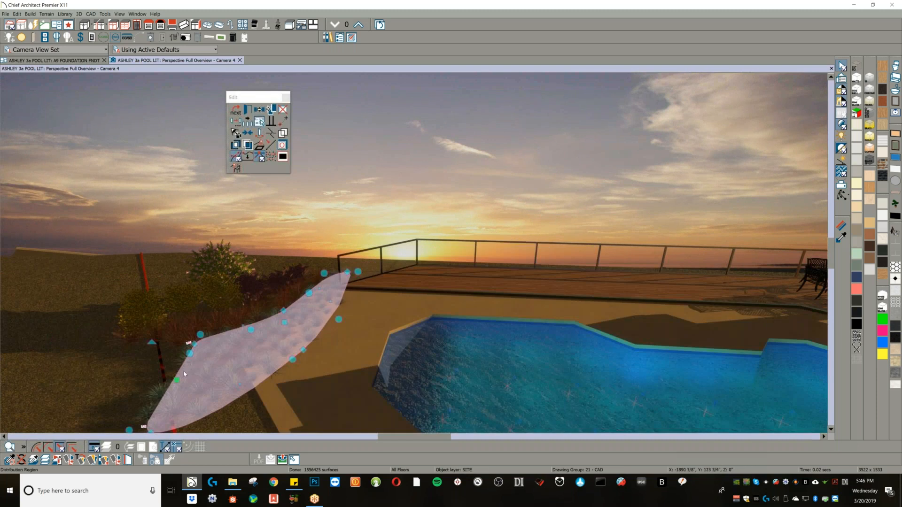
{"action": "left_click_drag", "start_coordinate": [189, 343], "coordinate": [59, 340]}
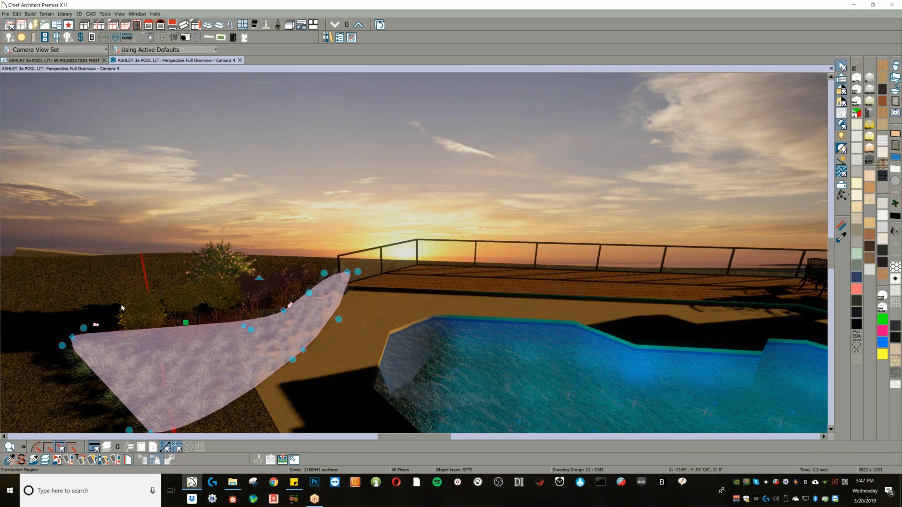
{"action": "key", "text": "Escape"}
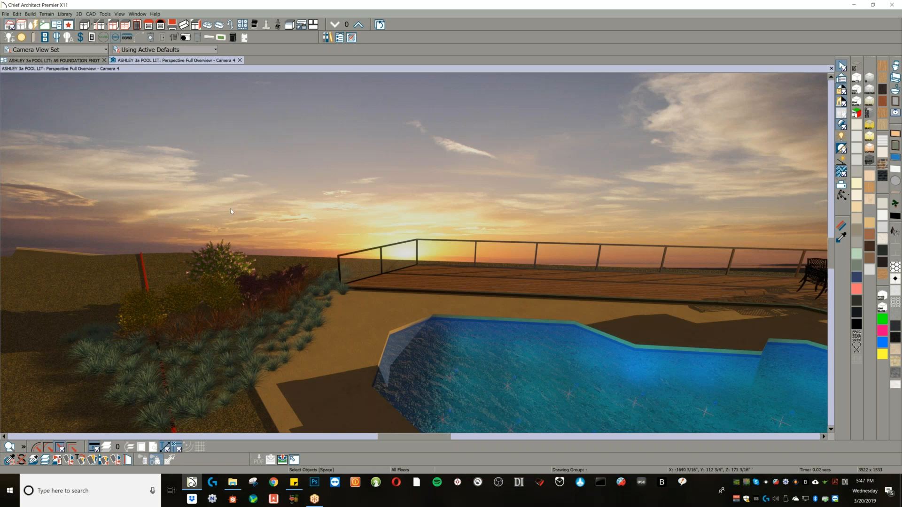
- Stretch the brown spiny shrubs region far along the patio edge beyond the pool
{"action": "left_click_drag", "start_coordinate": [236, 256], "coordinate": [257, 255]}
{"action": "middle_click_drag", "start_coordinate": [418, 281], "coordinate": [264, 190]}
{"action": "middle_click_drag", "start_coordinate": [397, 276], "coordinate": [367, 263]}
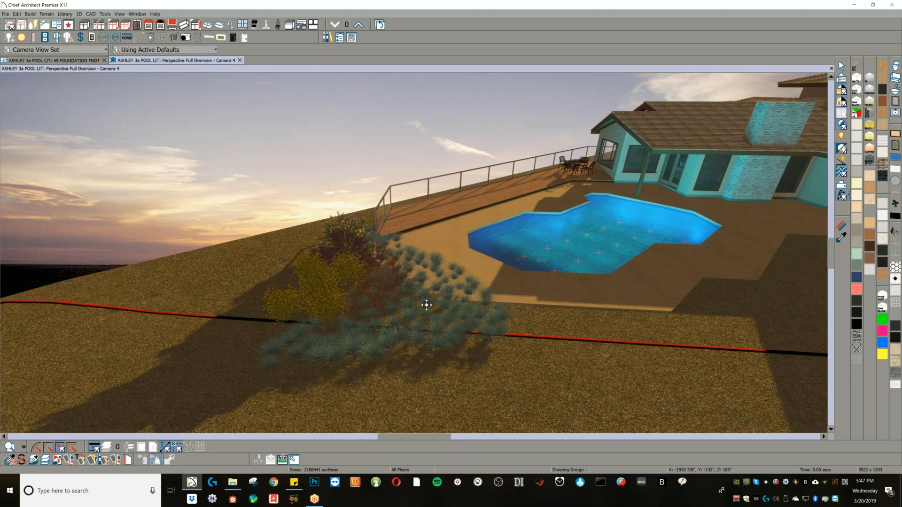
{"action": "key", "text": "space"}
{"action": "left_click", "coordinate": [412, 329]}
{"action": "left_click", "coordinate": [332, 255]}
{"action": "left_click", "coordinate": [332, 254]}
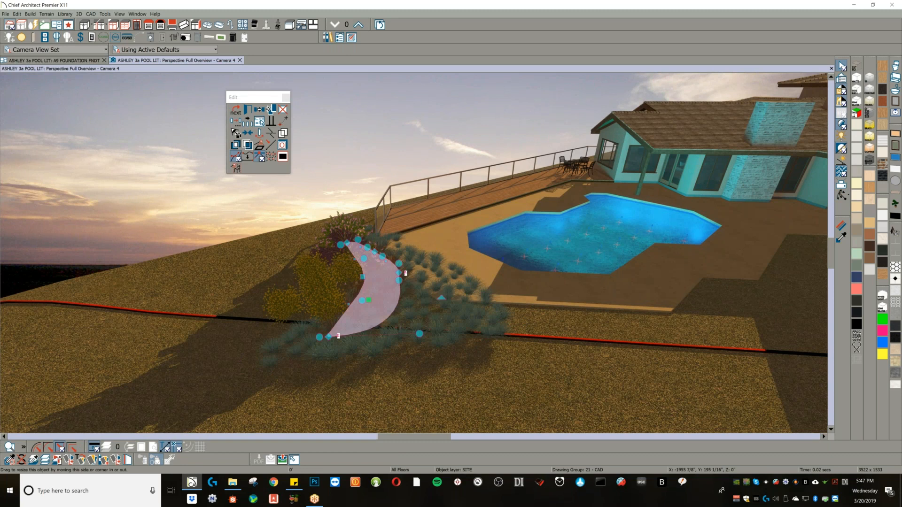
{"action": "left_click_drag", "start_coordinate": [475, 308], "coordinate": [896, 346]}
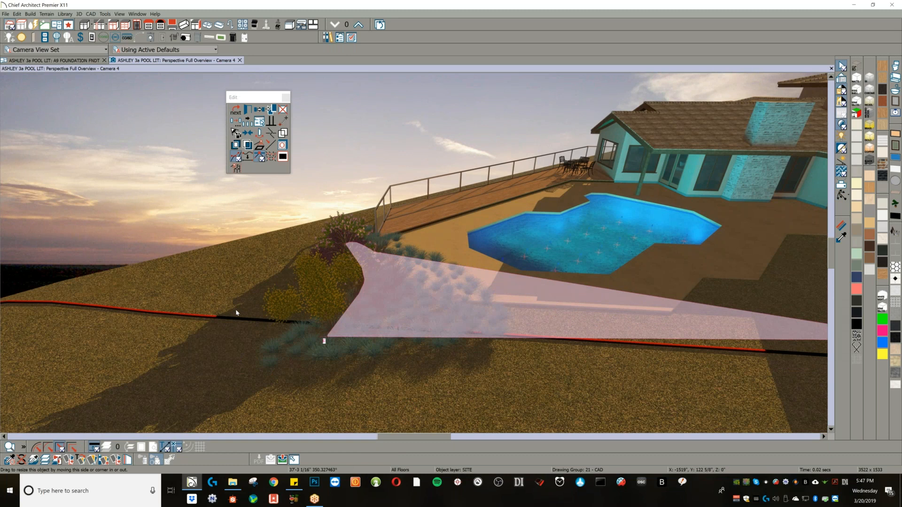
{"action": "left_click", "coordinate": [324, 341]}
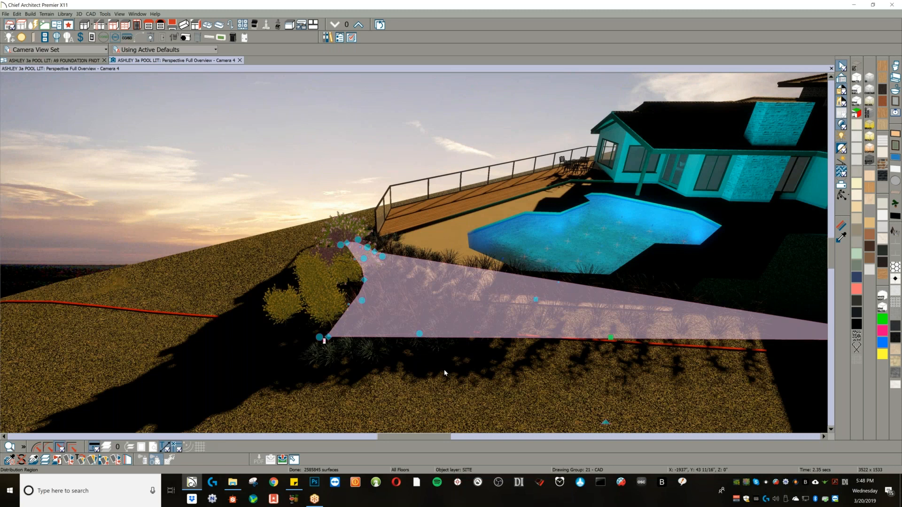
{"action": "key", "text": "Escape"}
{"action": "left_click", "coordinate": [460, 256]}
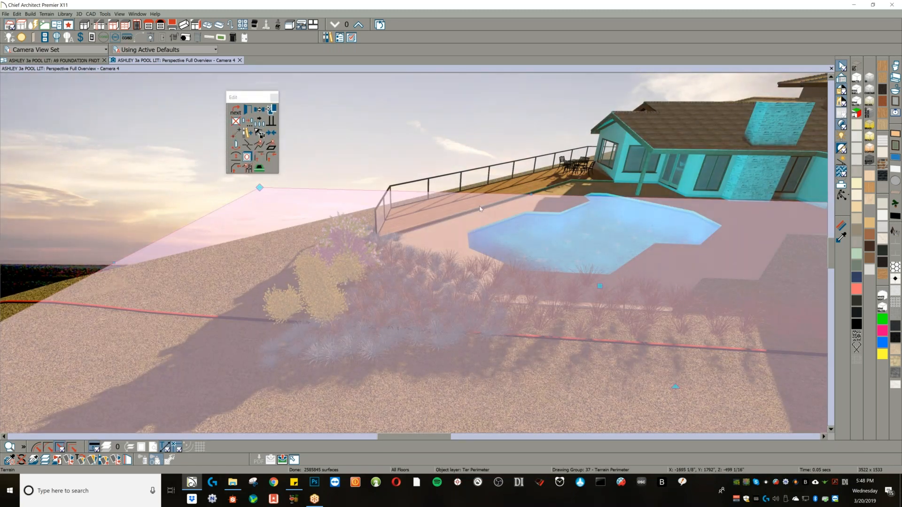
{"action": "left_click", "coordinate": [468, 141]}
- Change Camera 4's generic sun color to a pale yellow custom color
{"action": "left_click_drag", "start_coordinate": [469, 142], "coordinate": [475, 201]}
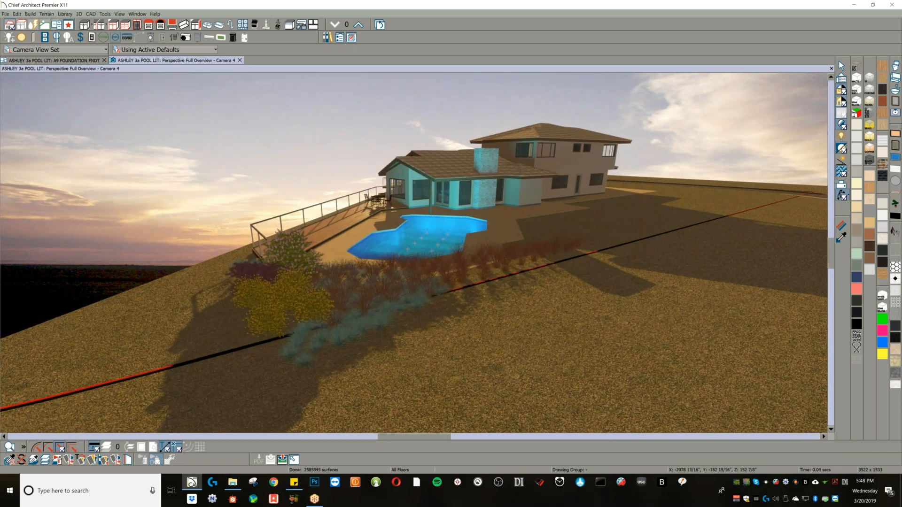
{"action": "left_click", "coordinate": [842, 160]}
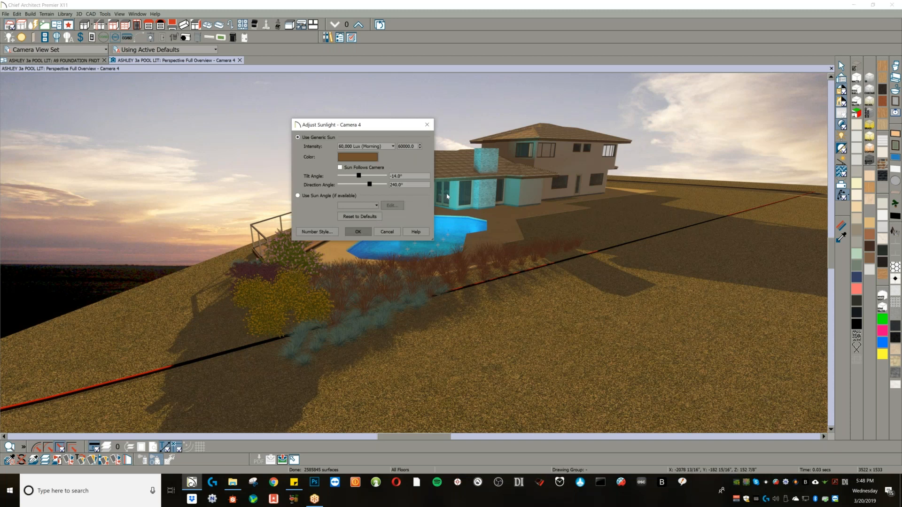
{"action": "left_click", "coordinate": [353, 157]}
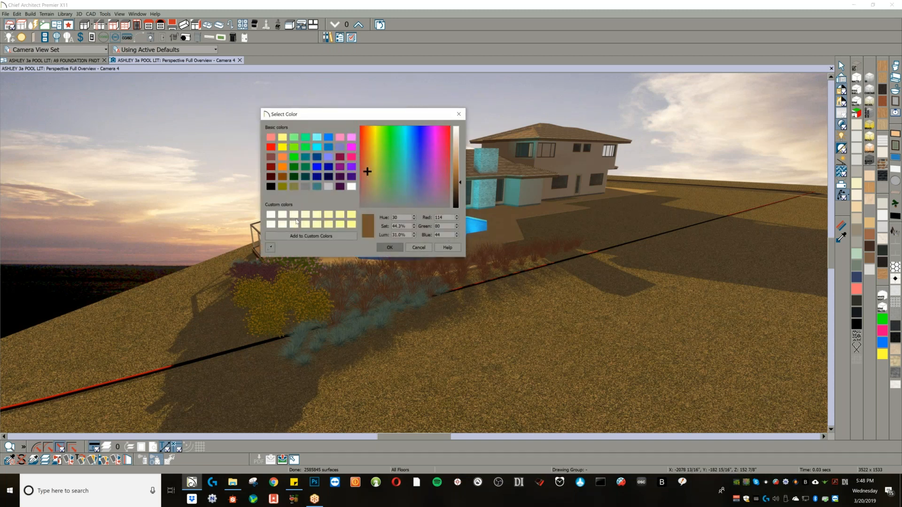
{"action": "left_click", "coordinate": [295, 215]}
{"action": "left_click", "coordinate": [388, 248]}
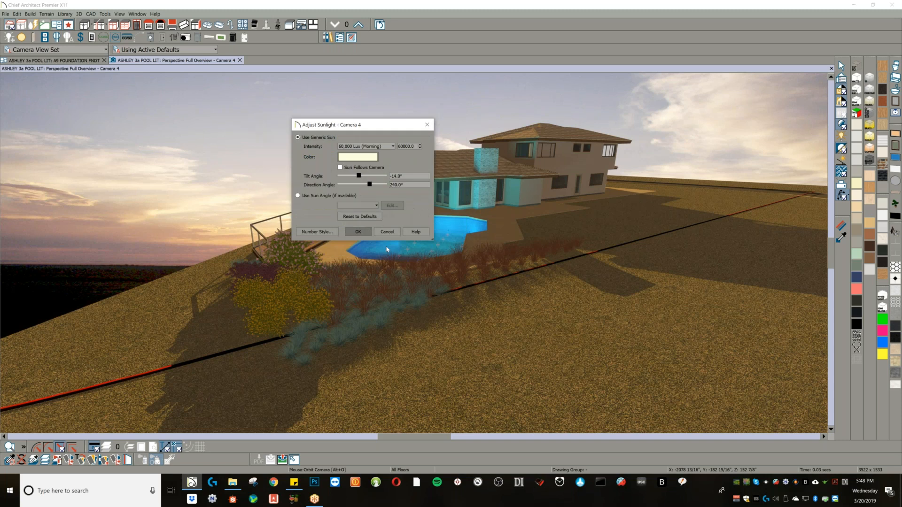
{"action": "left_click", "coordinate": [358, 232]}
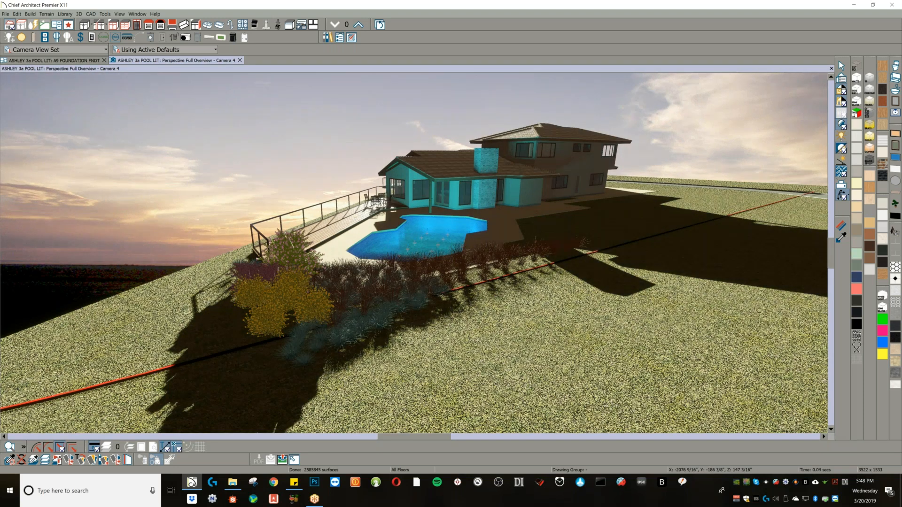
- Raise the camera exposure of the Physically Based rendering technique to about 0.34
{"action": "key", "text": "r"}
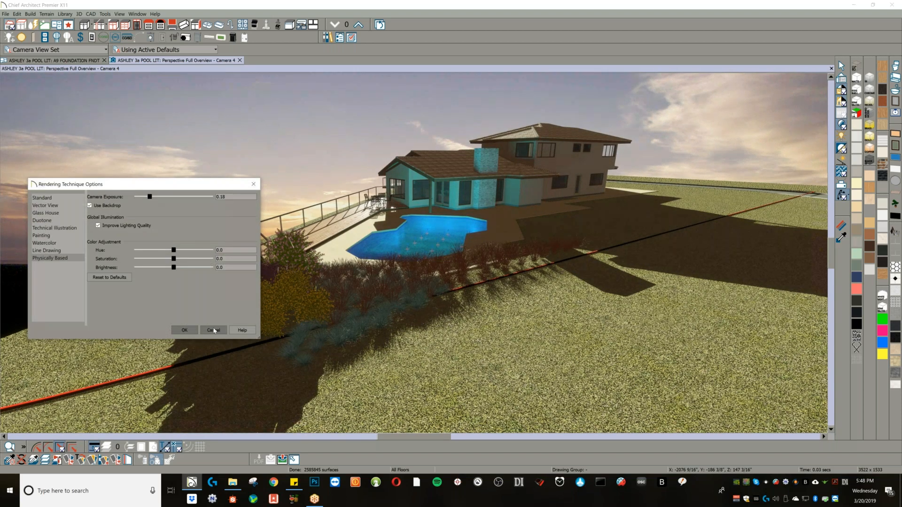
{"action": "left_click_drag", "start_coordinate": [152, 197], "coordinate": [163, 201]}
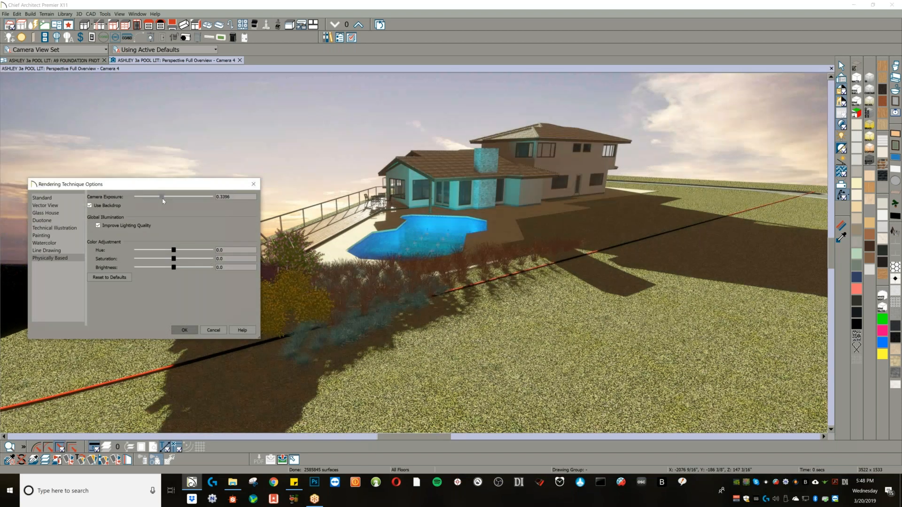
{"action": "left_click", "coordinate": [184, 330]}
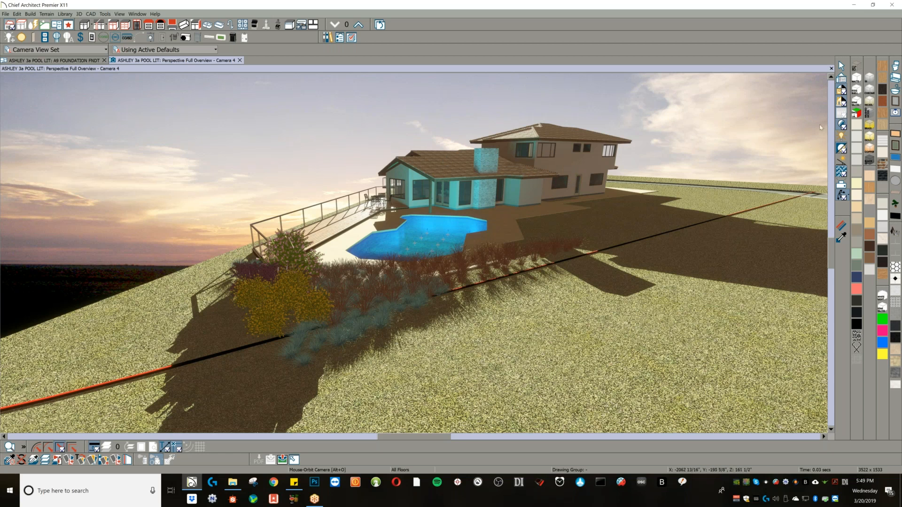
- Check the material definition of the house's two-story exterior wall in the camera view
{"action": "left_click", "coordinate": [841, 226]}
{"action": "left_click", "coordinate": [587, 167]}
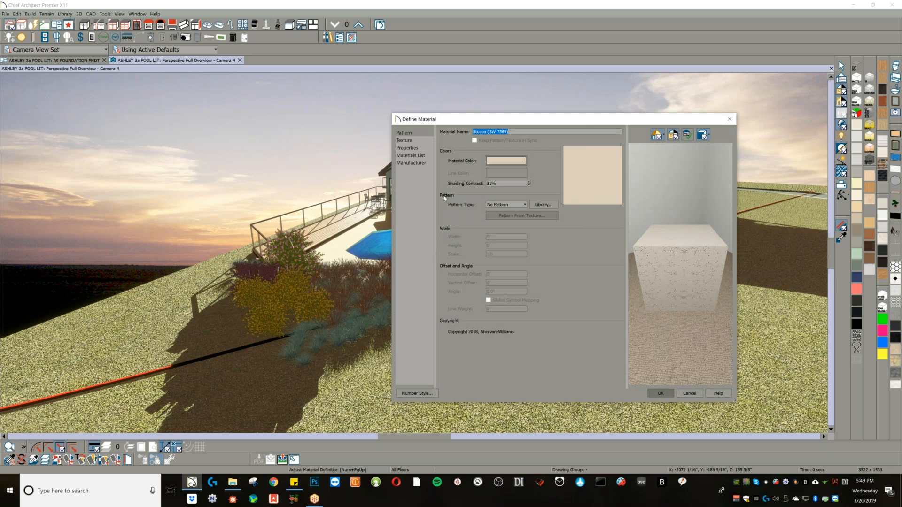
{"action": "left_click", "coordinate": [660, 393]}
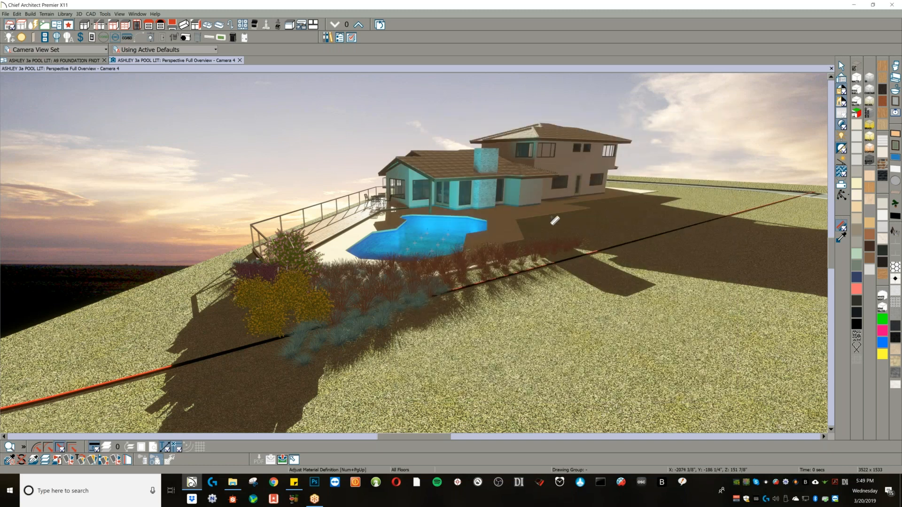
- Lower the ambient occlusion of Camera 4's Physically Based rendering to 0%
{"action": "key", "text": "ctrl+e"}
{"action": "left_click_drag", "start_coordinate": [354, 244], "coordinate": [302, 304]}
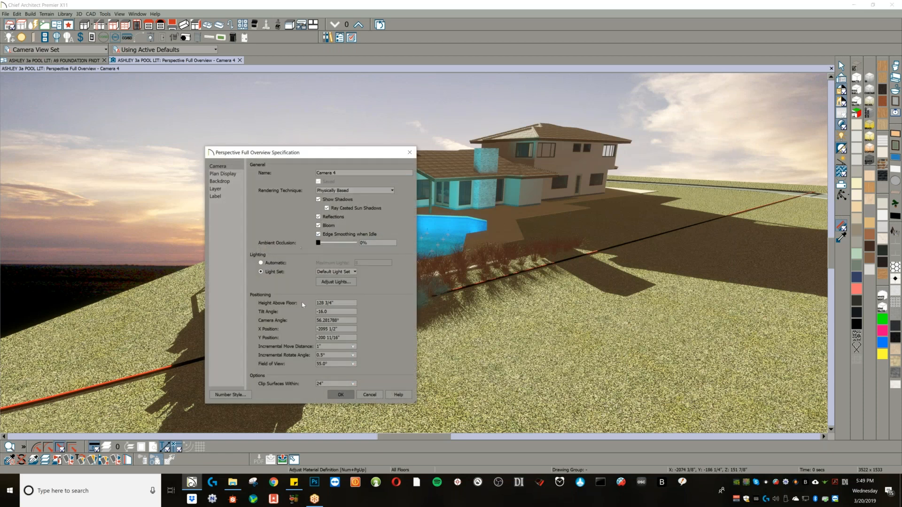
{"action": "left_click", "coordinate": [341, 395]}
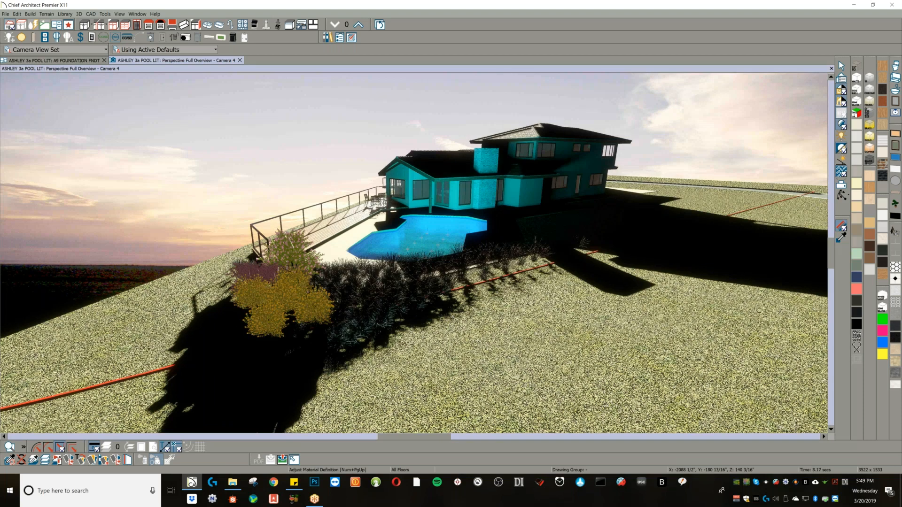
{"action": "left_click", "coordinate": [545, 201]}
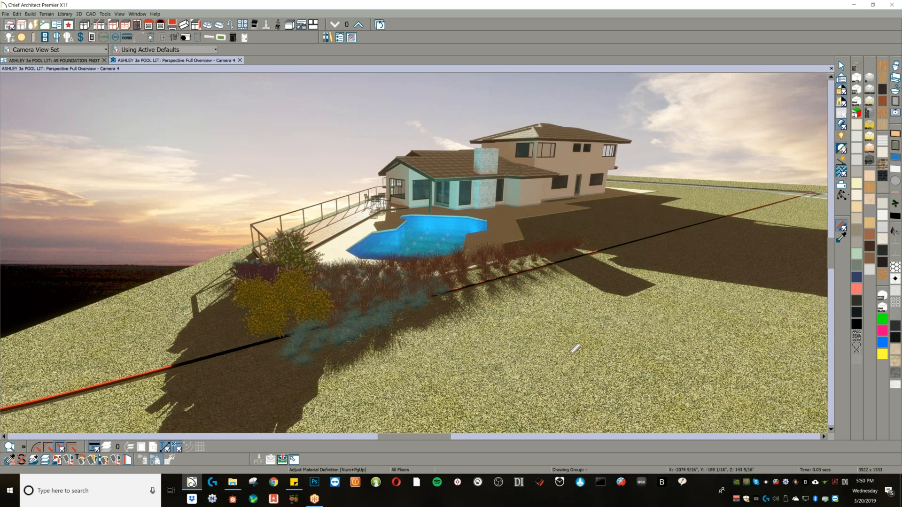
- Raise the ambient occlusion of Camera 4 again in its Physically Based rendering settings
{"action": "key", "text": "ctrl+e"}
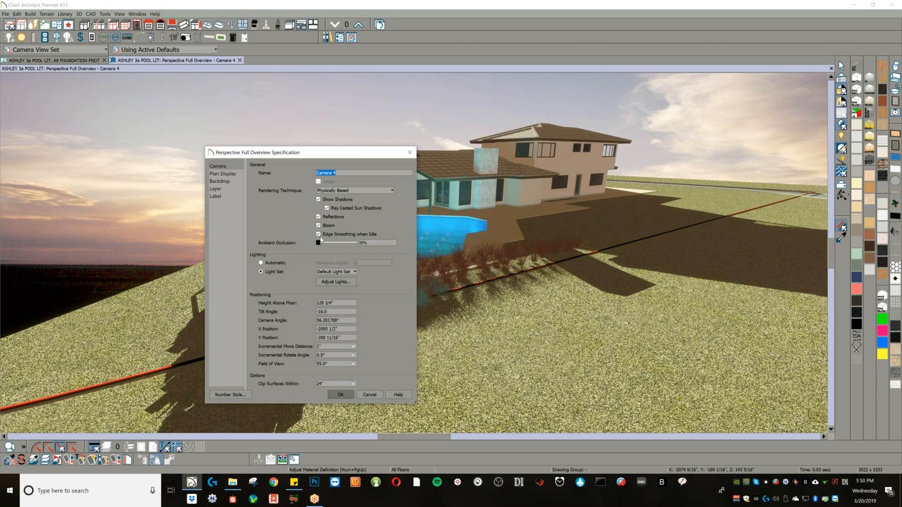
{"action": "left_click_drag", "start_coordinate": [321, 242], "coordinate": [367, 243]}
{"action": "left_click", "coordinate": [343, 395]}
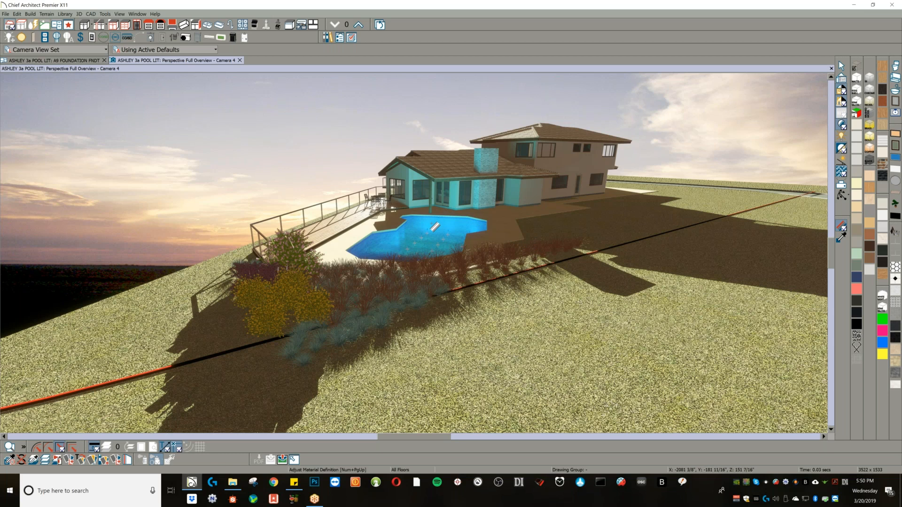
- Set the transparency of the pool water's PASTEL GREEN MATTE material to 56%
{"action": "scroll", "coordinate": [435, 226], "scroll_direction": "up", "scroll_amount": 4}
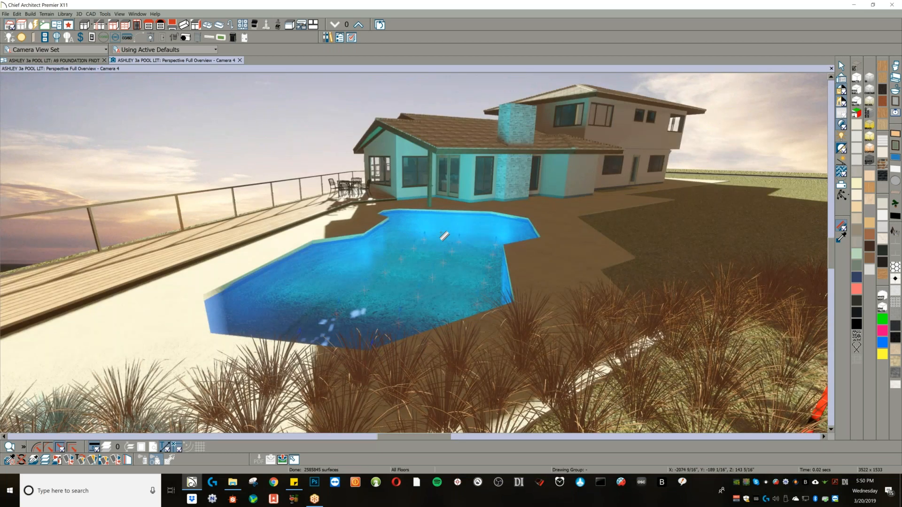
{"action": "scroll", "coordinate": [418, 253], "scroll_direction": "up", "scroll_amount": 2}
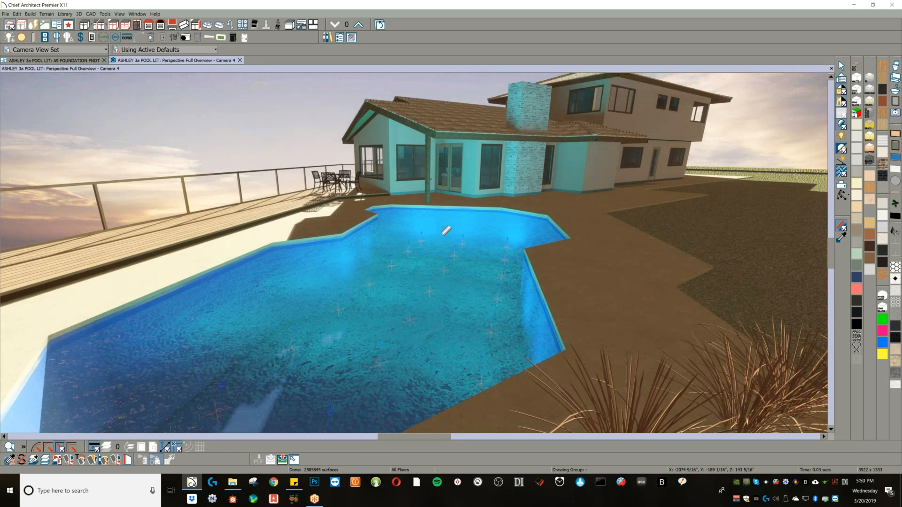
{"action": "left_click", "coordinate": [431, 244]}
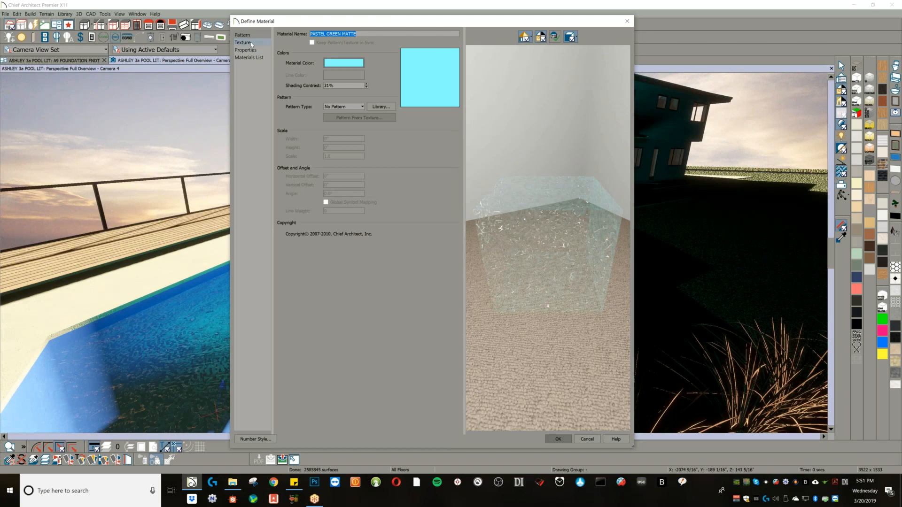
{"action": "left_click", "coordinate": [251, 44]}
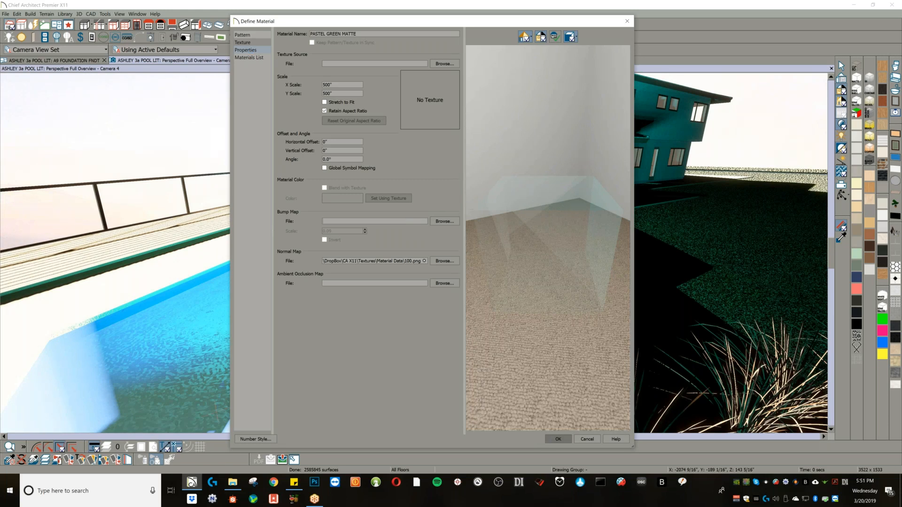
{"action": "left_click", "coordinate": [259, 51]}
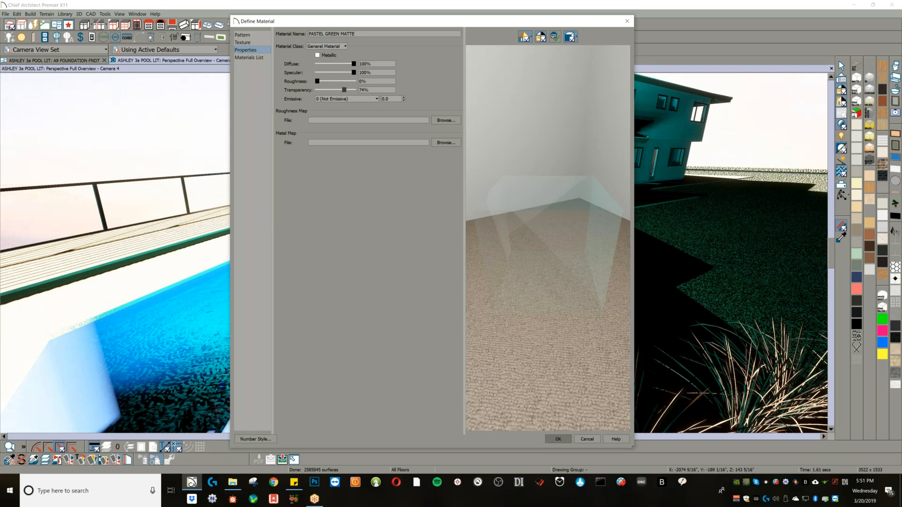
{"action": "left_click_drag", "start_coordinate": [344, 90], "coordinate": [337, 90]}
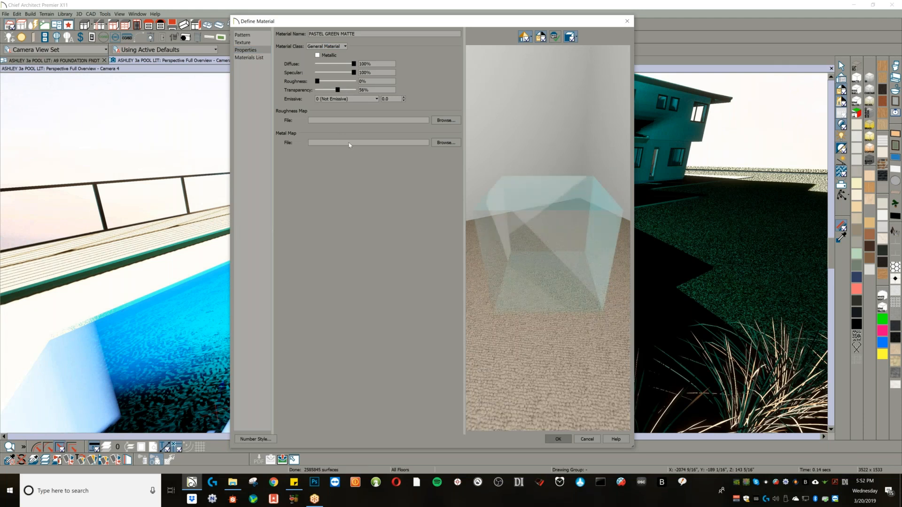
- Choose 4x4_v15_wall_finish_bump.jpg from the BUMP MAPS folder as the pool water's metal map and accept the material definition
{"action": "left_click", "coordinate": [446, 142]}
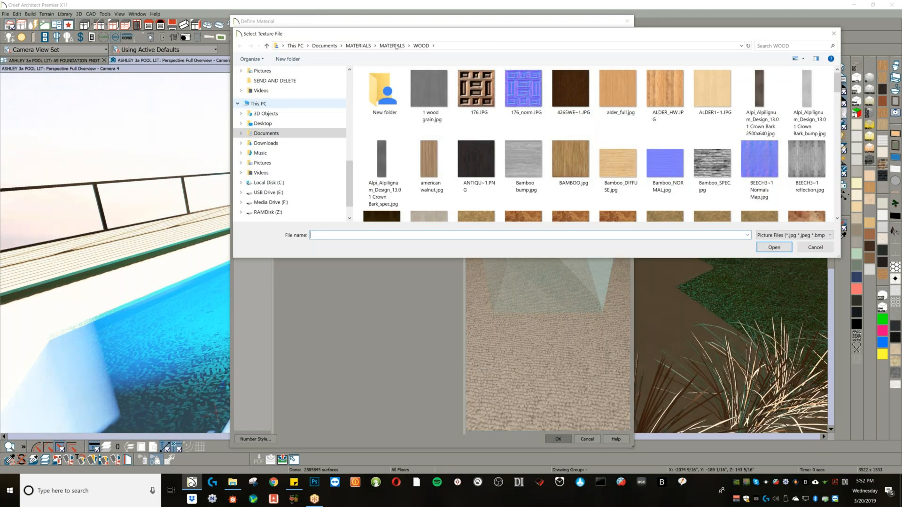
{"action": "left_click", "coordinate": [304, 52]}
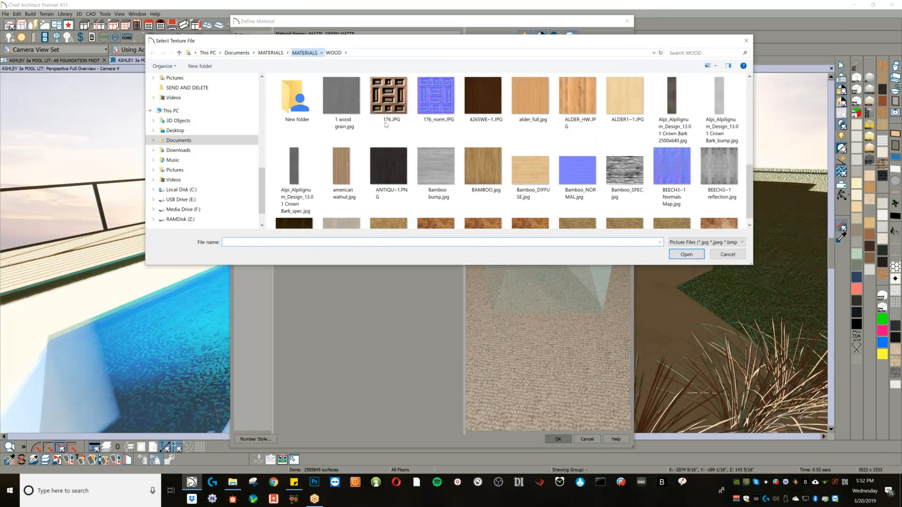
{"action": "scroll", "coordinate": [337, 119], "scroll_direction": "up", "scroll_amount": 3}
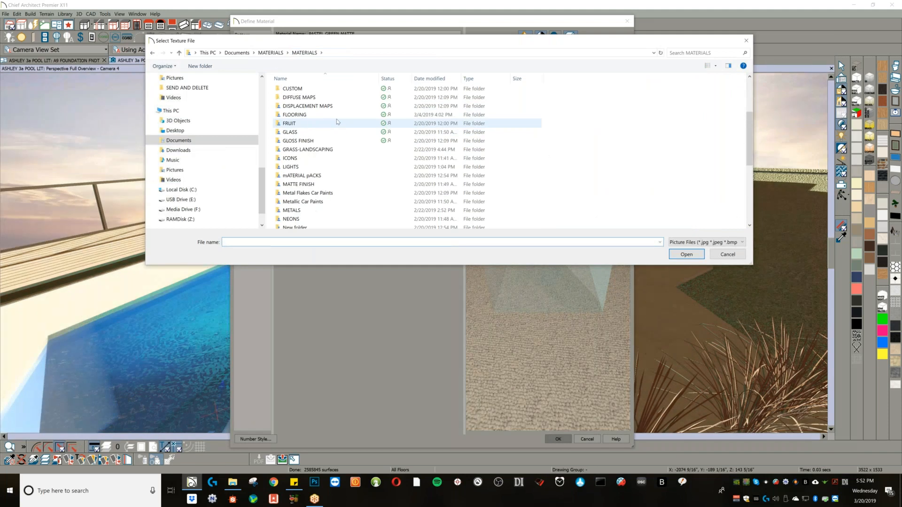
{"action": "scroll", "coordinate": [336, 120], "scroll_direction": "up", "scroll_amount": 10}
{"action": "double_click", "coordinate": [301, 124]}
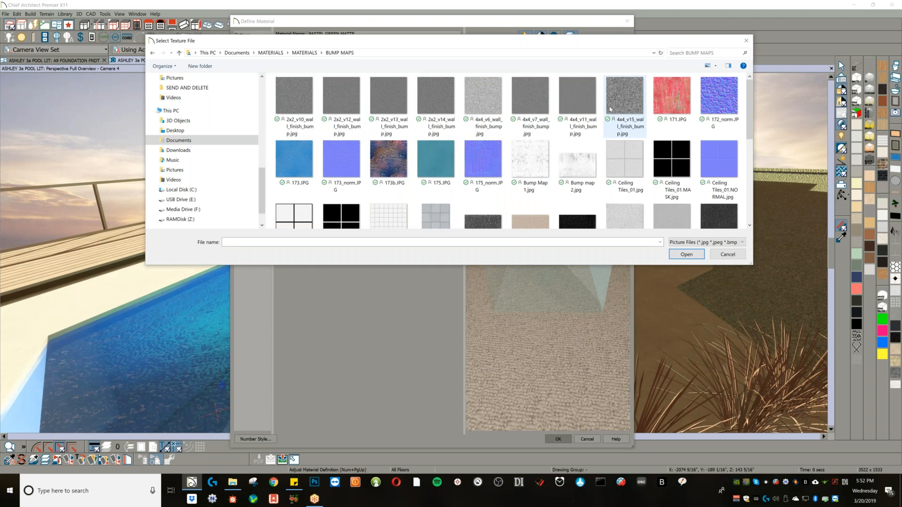
{"action": "double_click", "coordinate": [628, 101]}
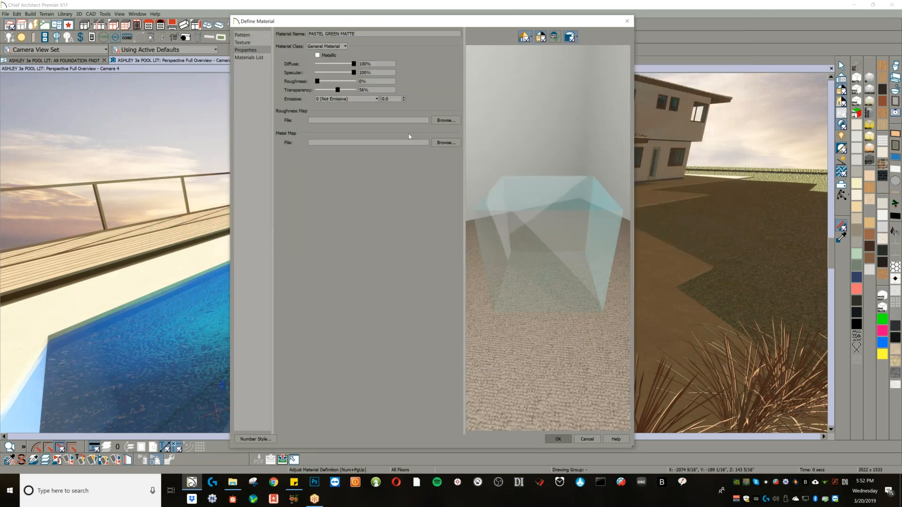
{"action": "left_click_drag", "start_coordinate": [530, 226], "coordinate": [553, 361]}
{"action": "left_click", "coordinate": [563, 441]}
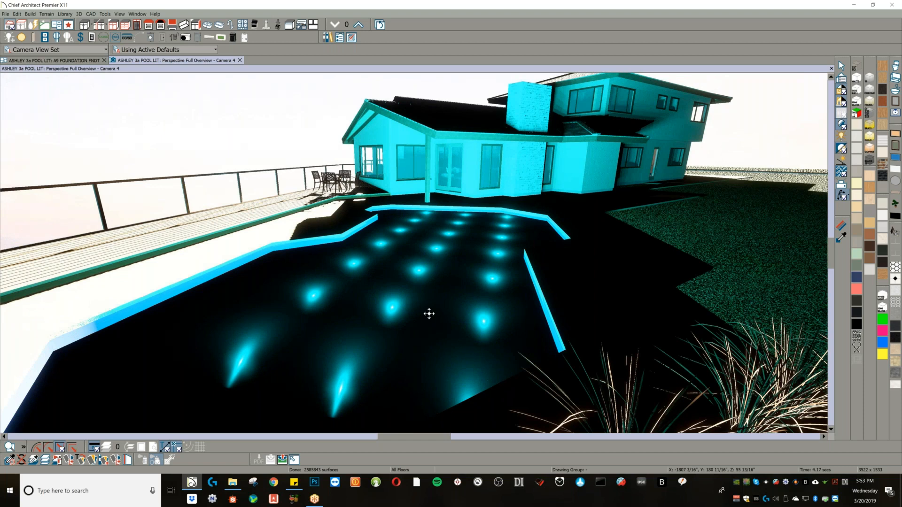
- Examine the pool surface, its lights and reflections from several angles around the deck, hillside and house
{"action": "left_click_drag", "start_coordinate": [418, 271], "coordinate": [458, 285]}
{"action": "scroll", "coordinate": [475, 293], "scroll_direction": "up", "scroll_amount": 2}
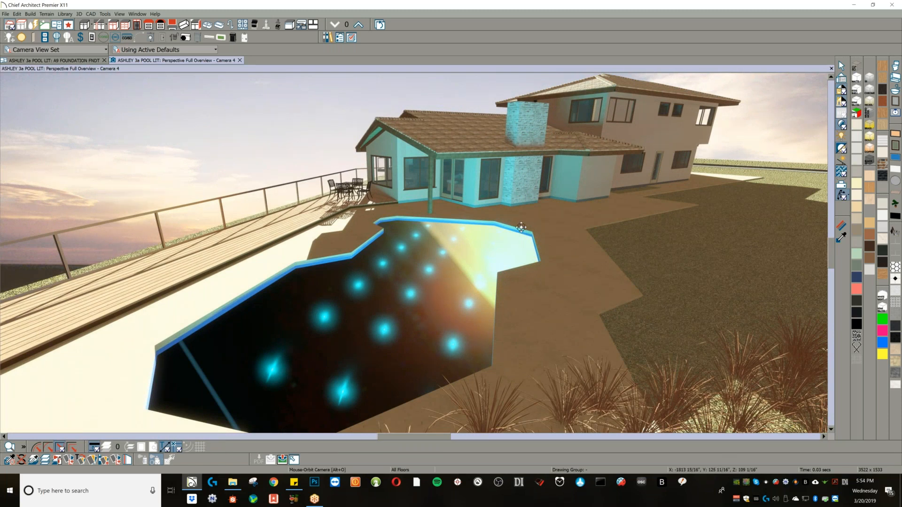
{"action": "key", "text": "p"}
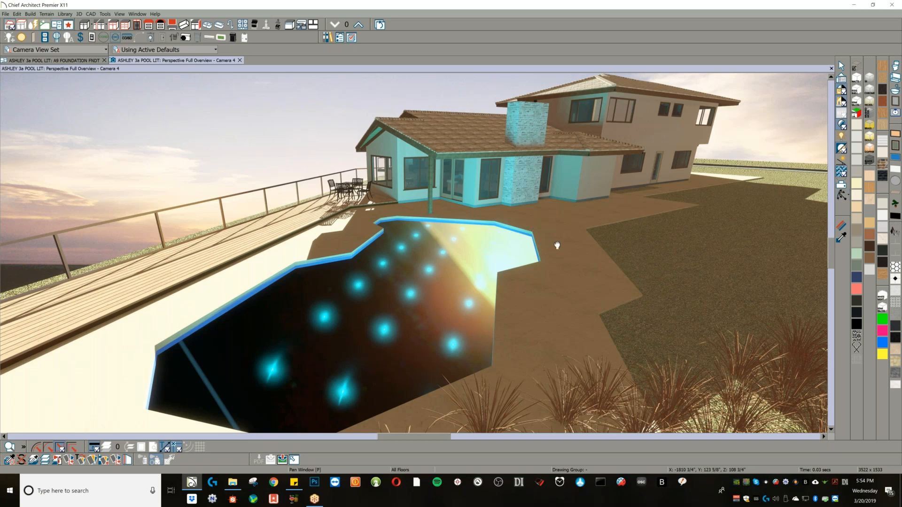
{"action": "middle_click_drag", "start_coordinate": [557, 245], "coordinate": [488, 279]}
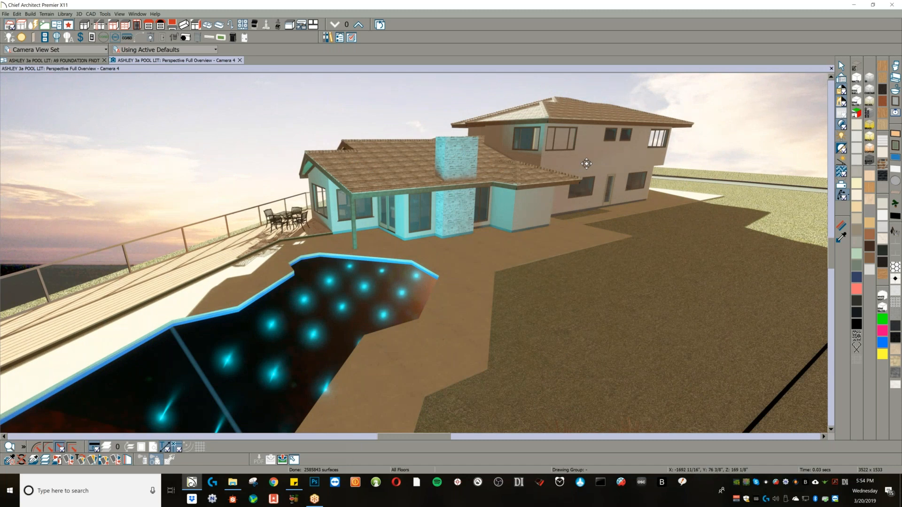
{"action": "middle_click_drag", "start_coordinate": [235, 253], "coordinate": [380, 210]}
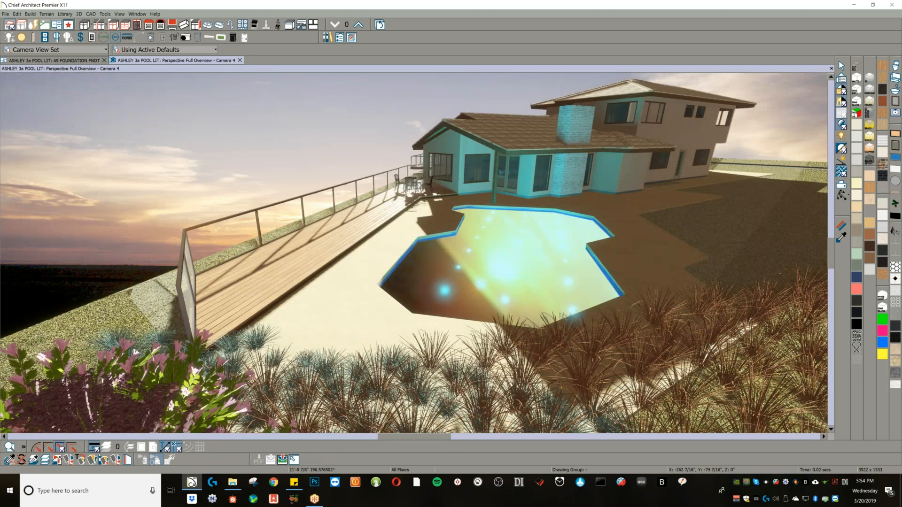
{"action": "scroll", "coordinate": [380, 210], "scroll_direction": "down", "scroll_amount": 3}
{"action": "left_click_drag", "start_coordinate": [183, 254], "coordinate": [480, 215]}
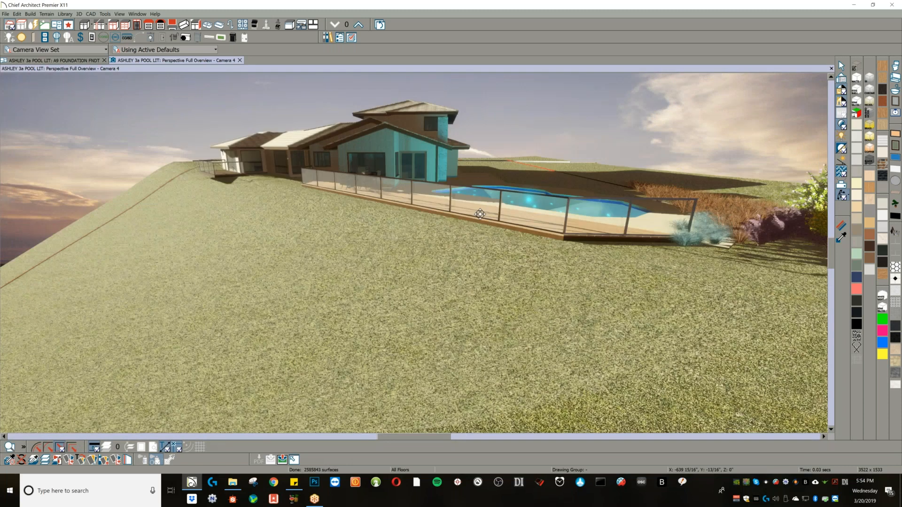
{"action": "scroll", "coordinate": [480, 214], "scroll_direction": "up", "scroll_amount": 1}
{"action": "middle_click_drag", "start_coordinate": [479, 215], "coordinate": [423, 270]}
{"action": "scroll", "coordinate": [384, 182], "scroll_direction": "up", "scroll_amount": 3}
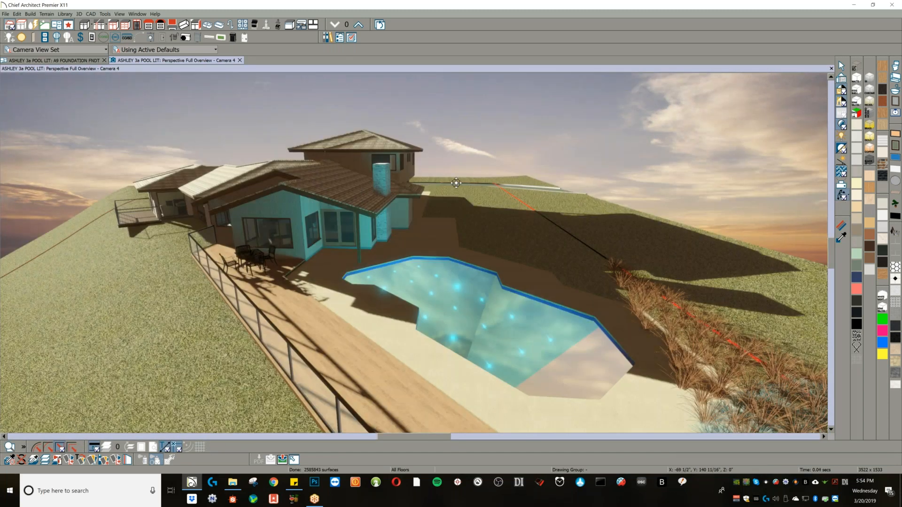
{"action": "left_click_drag", "start_coordinate": [456, 183], "coordinate": [85, 87]}
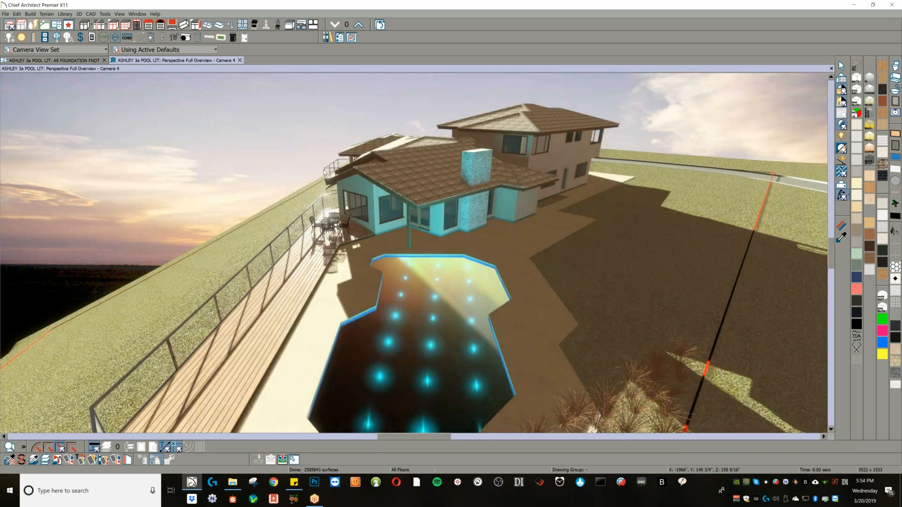
- Switch to the A9 foundation plan and view the pool and planting regions there
{"action": "left_click", "coordinate": [71, 60]}
{"action": "scroll", "coordinate": [509, 207], "scroll_direction": "down", "scroll_amount": 3}
{"action": "middle_click_drag", "start_coordinate": [507, 209], "coordinate": [326, 280]}
{"action": "scroll", "coordinate": [326, 280], "scroll_direction": "down", "scroll_amount": 4}
{"action": "scroll", "coordinate": [365, 265], "scroll_direction": "down", "scroll_amount": 5}
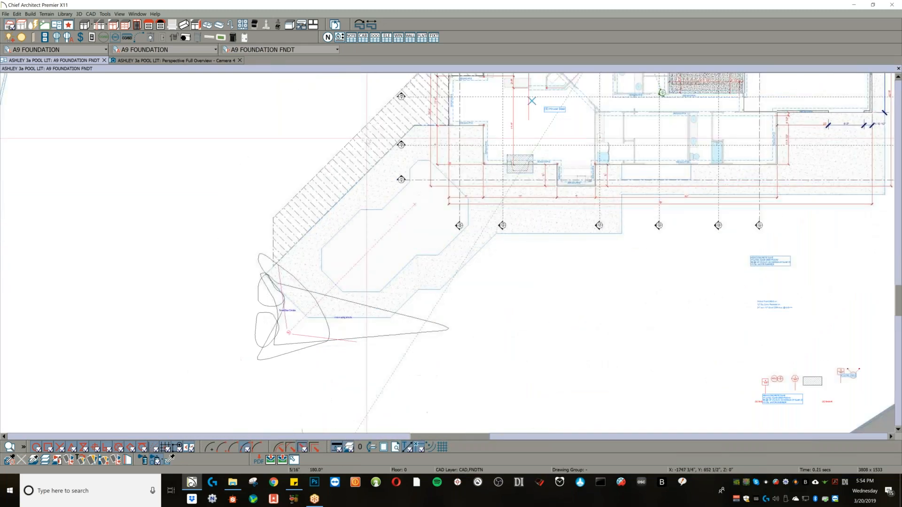
- Open the recently used 26A junk copy plan from the webcast folder
{"action": "left_click", "coordinate": [5, 14]}
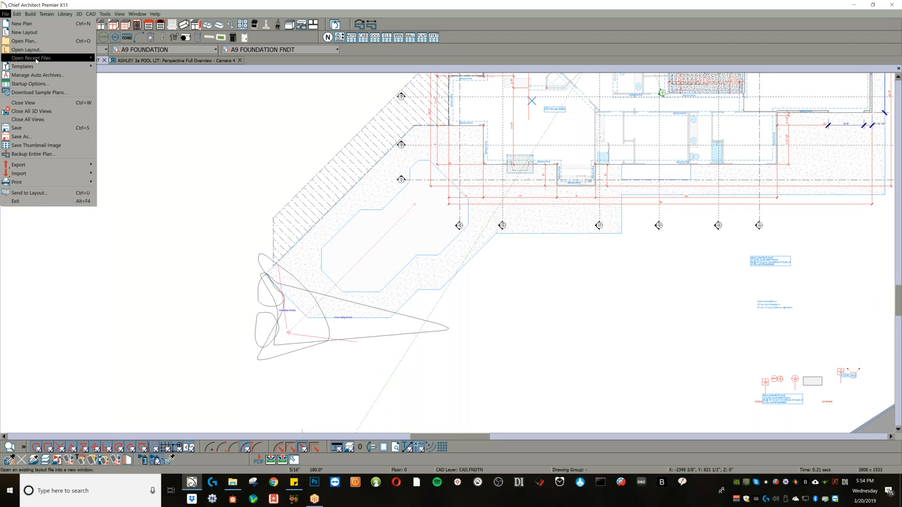
{"action": "mouse_move", "coordinate": [37, 60]}
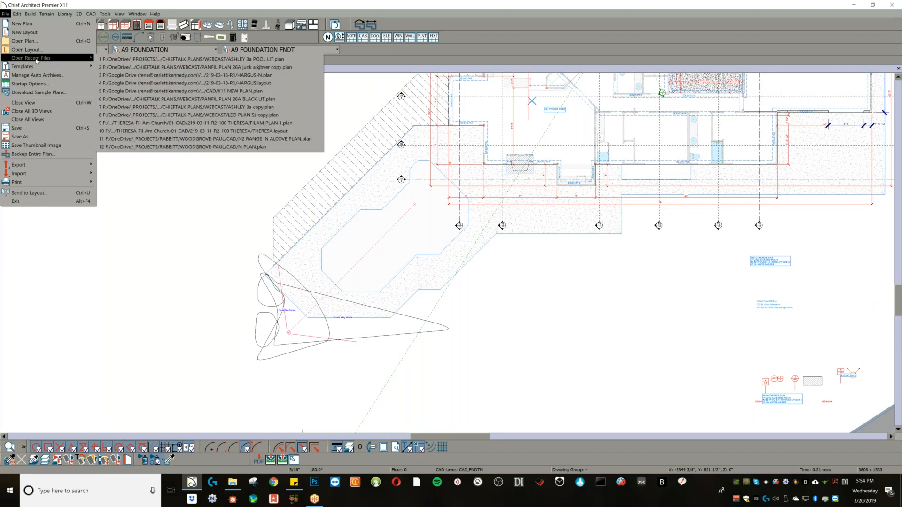
{"action": "left_click", "coordinate": [213, 68]}
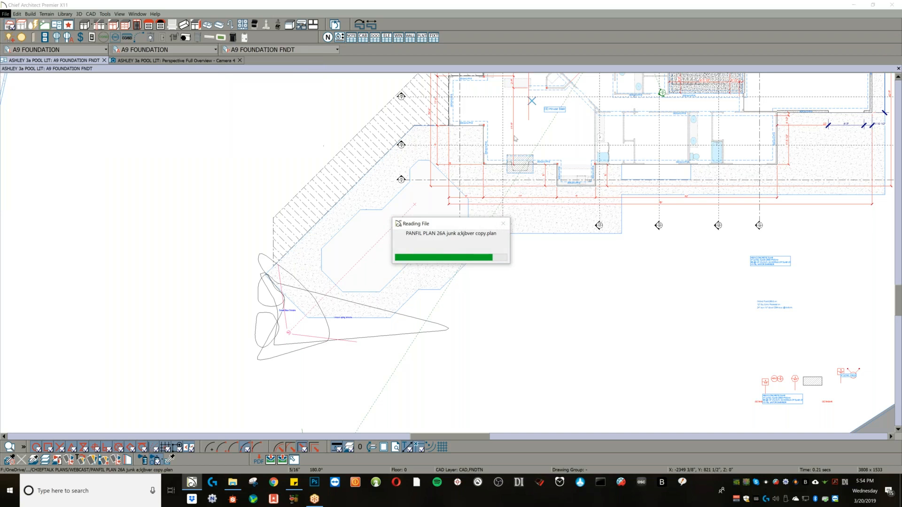
- Exit the program without saving the camera, and reopen the 26A junk copy plan from the recent files
{"action": "left_click", "coordinate": [894, 5]}
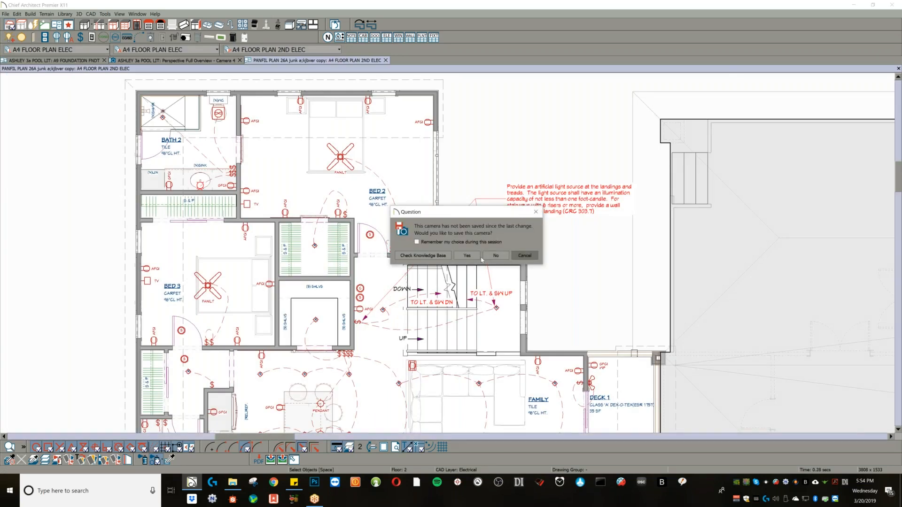
{"action": "left_click", "coordinate": [489, 258]}
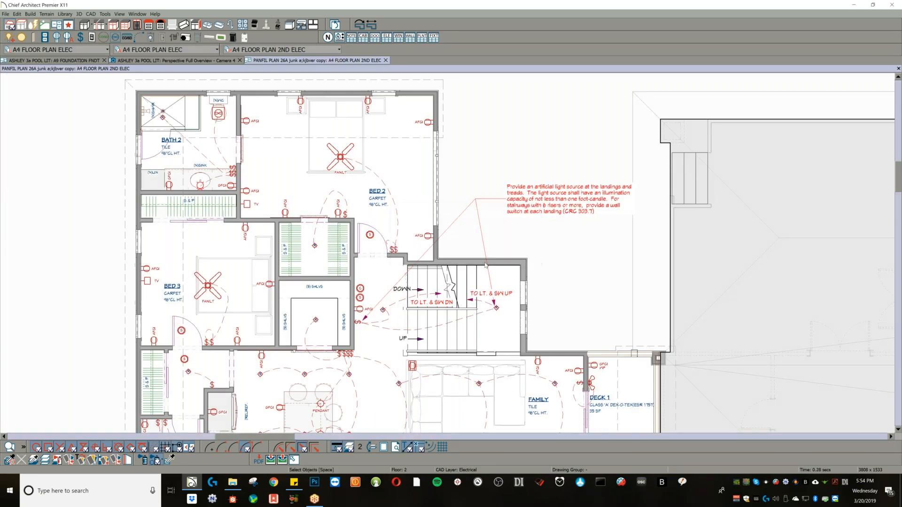
{"action": "left_click", "coordinate": [456, 270]}
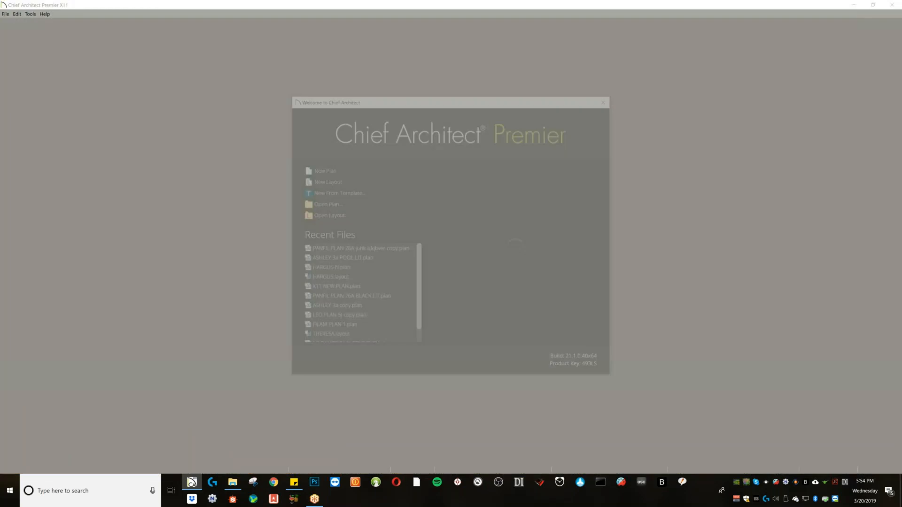
{"action": "left_click", "coordinate": [327, 250]}
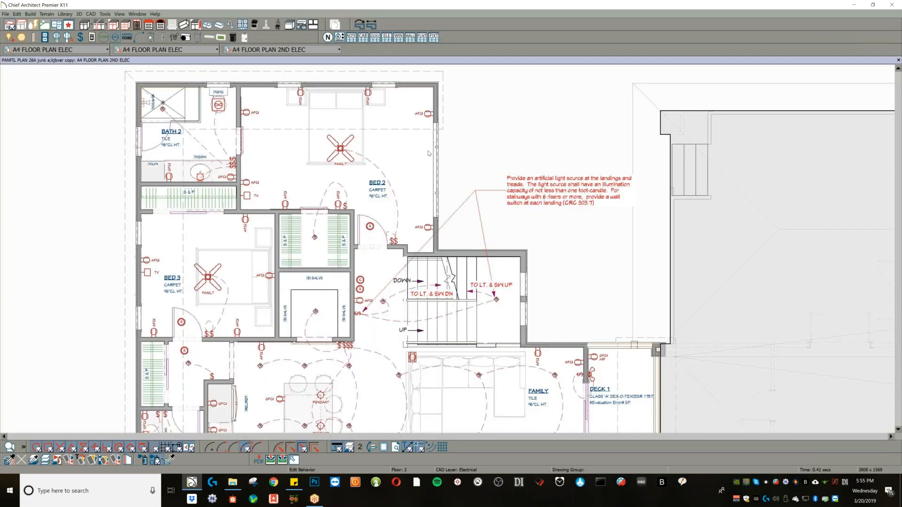
{"action": "scroll", "coordinate": [382, 193], "scroll_direction": "down", "scroll_amount": 4}
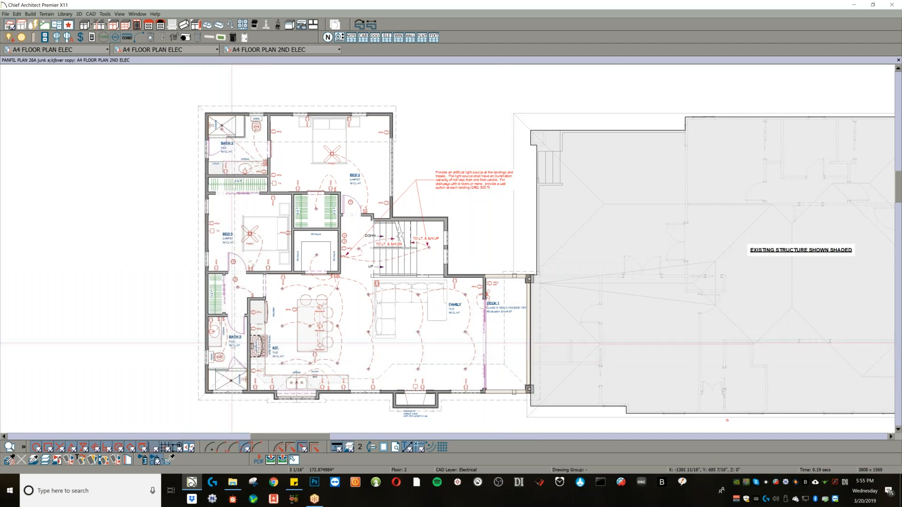
{"action": "middle_click_drag", "start_coordinate": [252, 143], "coordinate": [284, 157]}
{"action": "scroll", "coordinate": [284, 157], "scroll_direction": "up", "scroll_amount": 2}
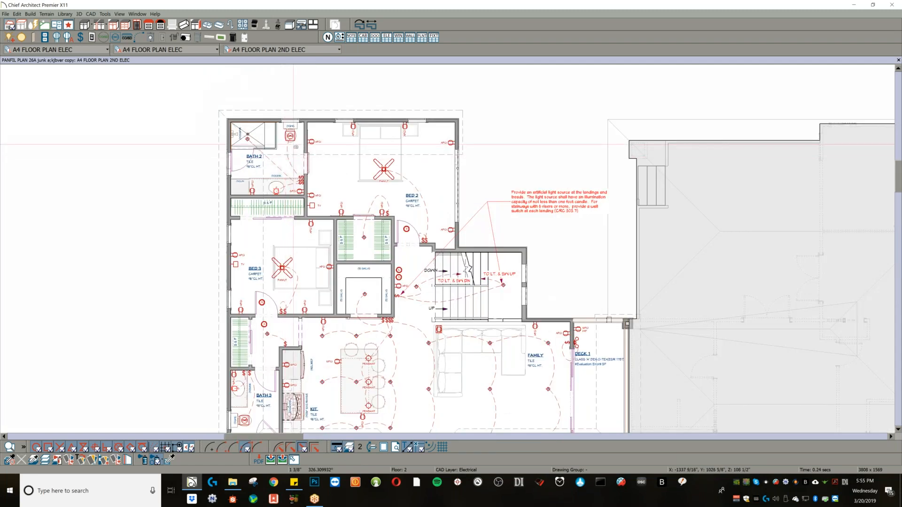
{"action": "left_click", "coordinate": [285, 157]}
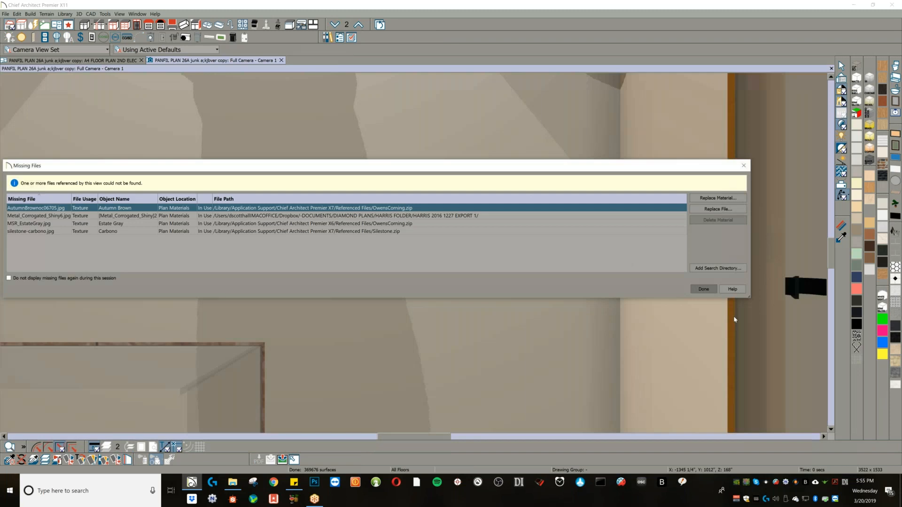
{"action": "left_click", "coordinate": [704, 289]}
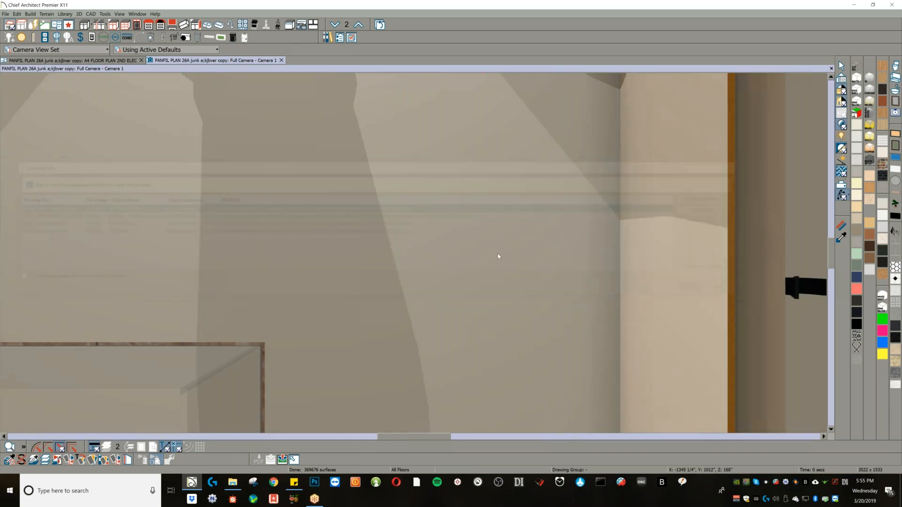
{"action": "key", "text": "Right"}
{"action": "key", "text": "Right"}
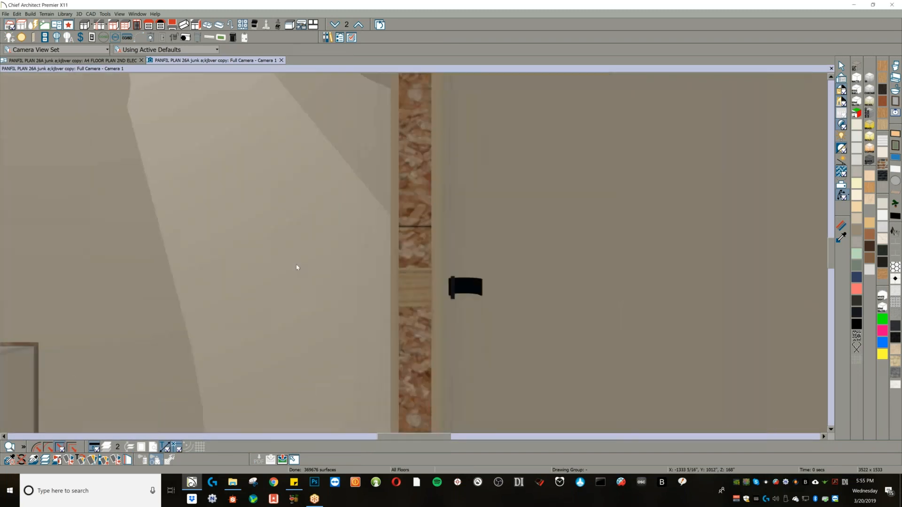
{"action": "middle_click_drag", "start_coordinate": [344, 281], "coordinate": [362, 250]}
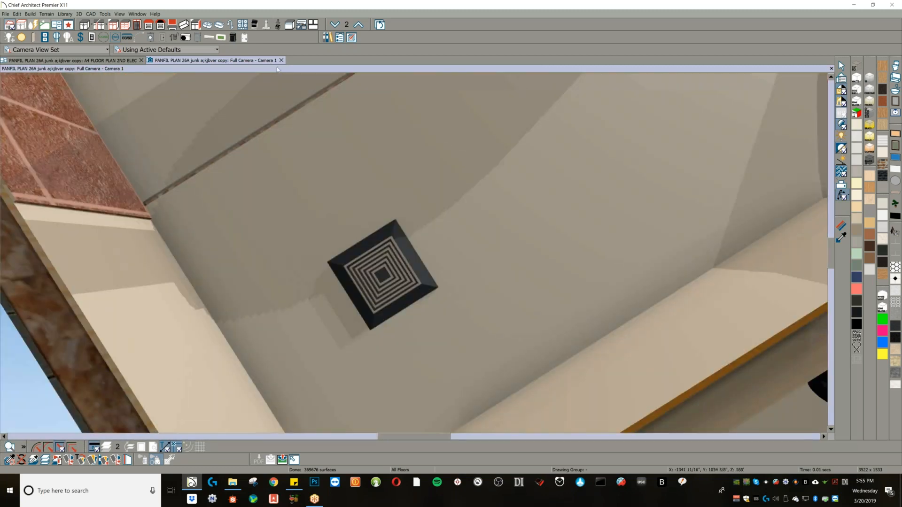
{"action": "left_click", "coordinate": [282, 60]}
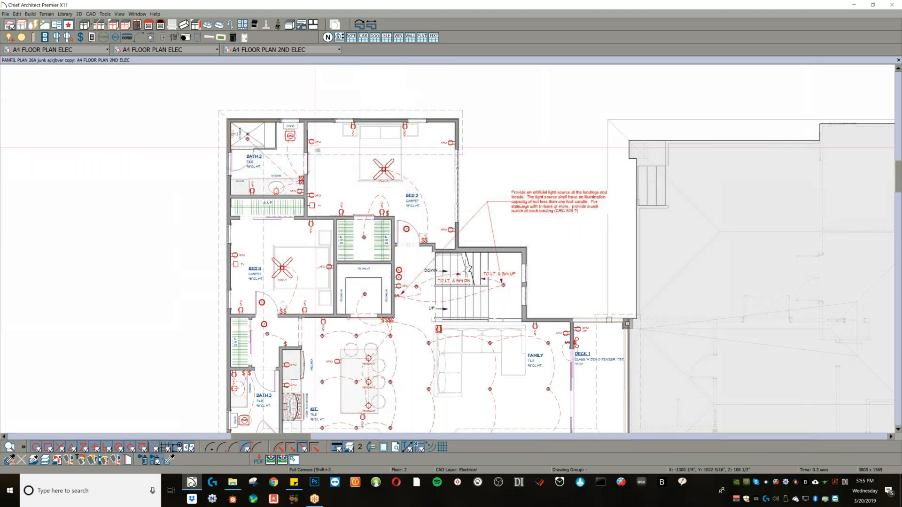
- Create a full camera view in Bath 2 facing the tiled shower and switch it to physically based rendering
{"action": "left_click_drag", "start_coordinate": [301, 160], "coordinate": [288, 160]}
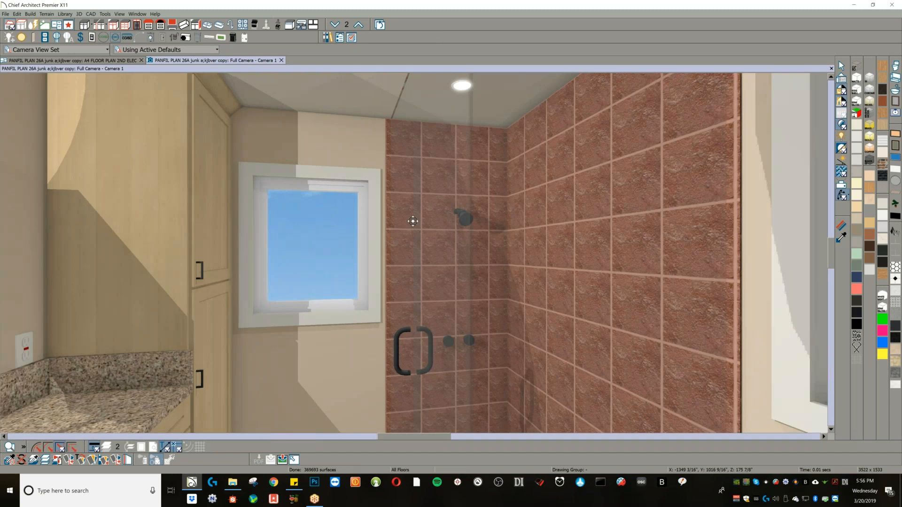
{"action": "left_click_drag", "start_coordinate": [413, 254], "coordinate": [433, 250]}
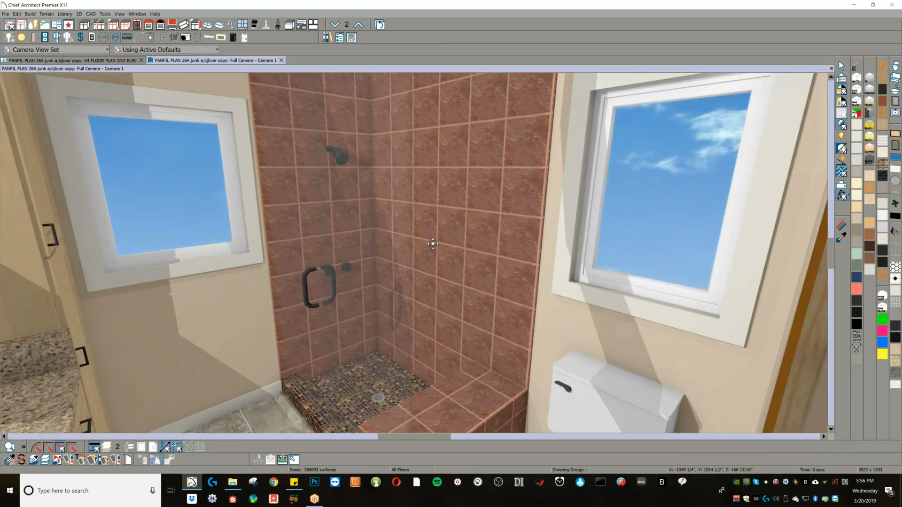
{"action": "key", "text": "p"}
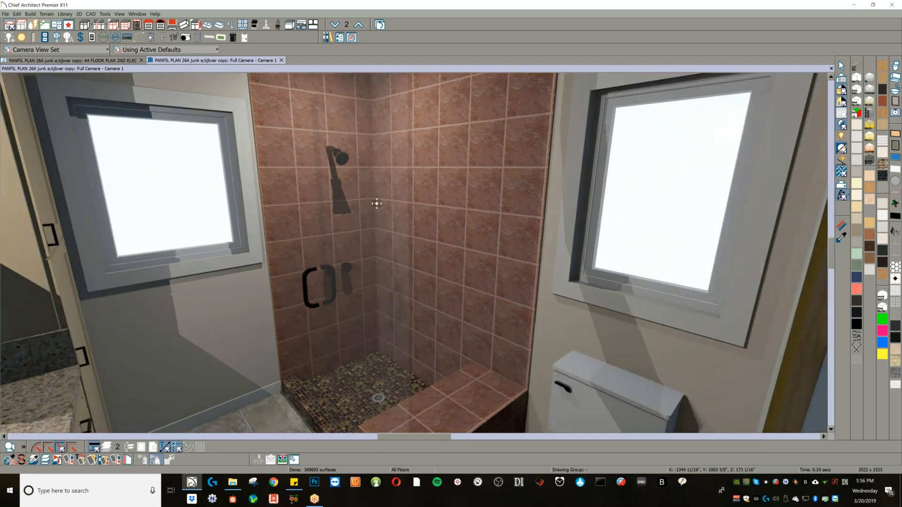
- Review the light data settings of the recessed down light in the shower ceiling
{"action": "mouse_move", "coordinate": [369, 166]}
{"action": "middle_mouse_down"}
{"action": "mouse_move", "coordinate": [385, 160]}
{"action": "mouse_move", "coordinate": [372, 141]}
{"action": "mouse_move", "coordinate": [376, 127]}
{"action": "mouse_move", "coordinate": [398, 178]}
{"action": "mouse_move", "coordinate": [368, 162]}
{"action": "mouse_move", "coordinate": [436, 161]}
{"action": "middle_mouse_up"}
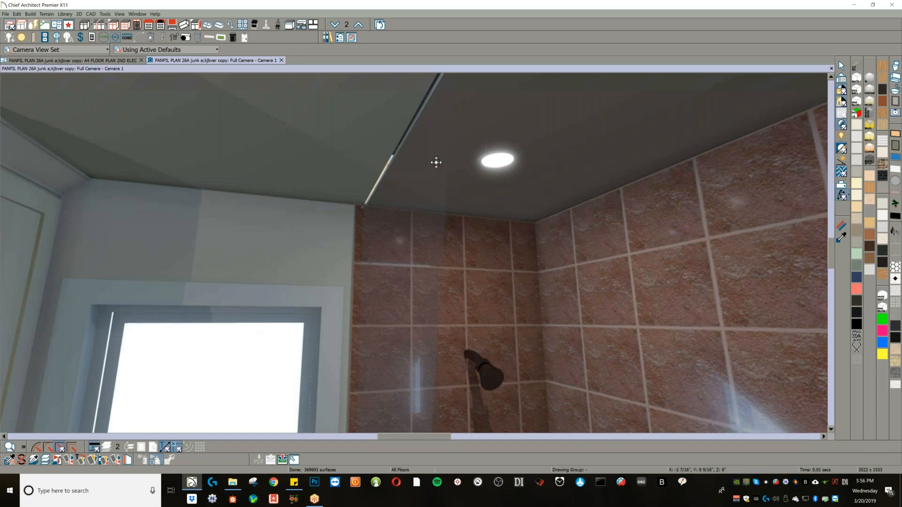
{"action": "left_click", "coordinate": [497, 161]}
{"action": "key", "text": "ctrl+e"}
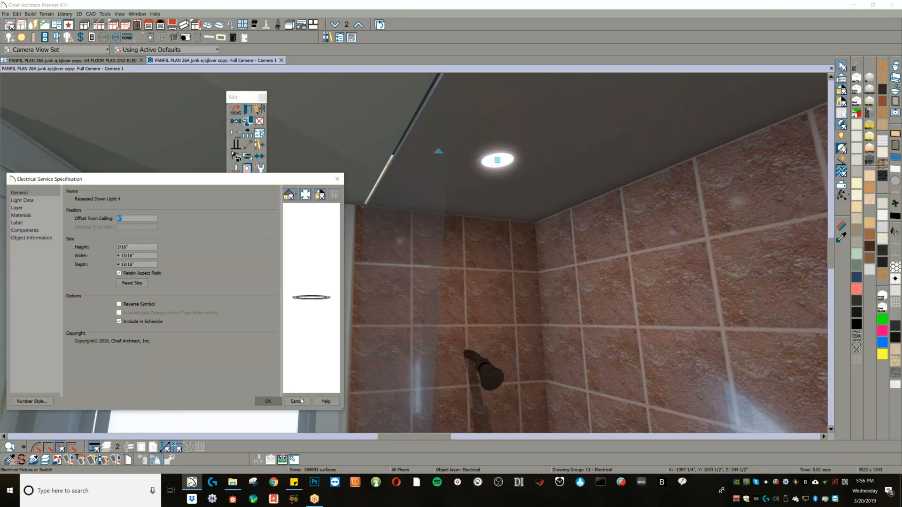
{"action": "left_click", "coordinate": [28, 201]}
{"action": "left_click", "coordinate": [88, 201]}
{"action": "left_click", "coordinate": [168, 295]}
{"action": "left_click", "coordinate": [295, 402]}
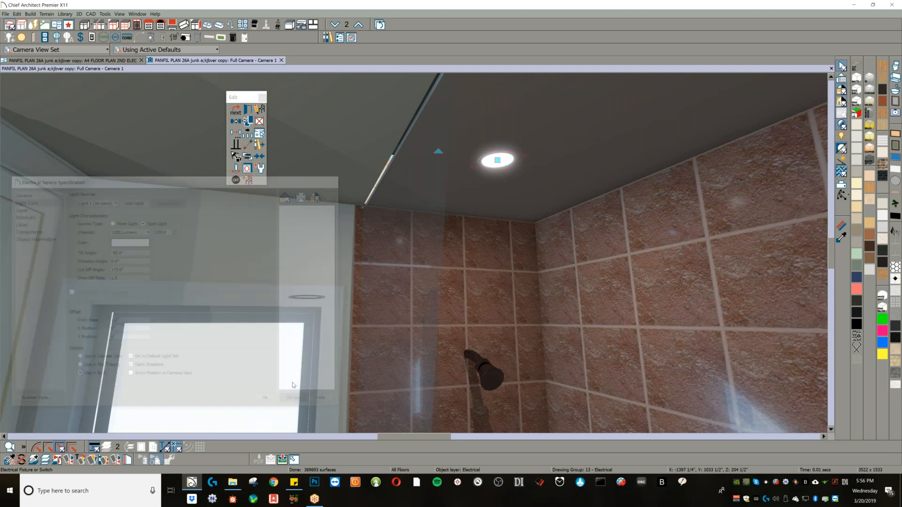
- Replace only the selected recessed shower light with a library fixture found by searching "led 4"
{"action": "left_click", "coordinate": [249, 180]}
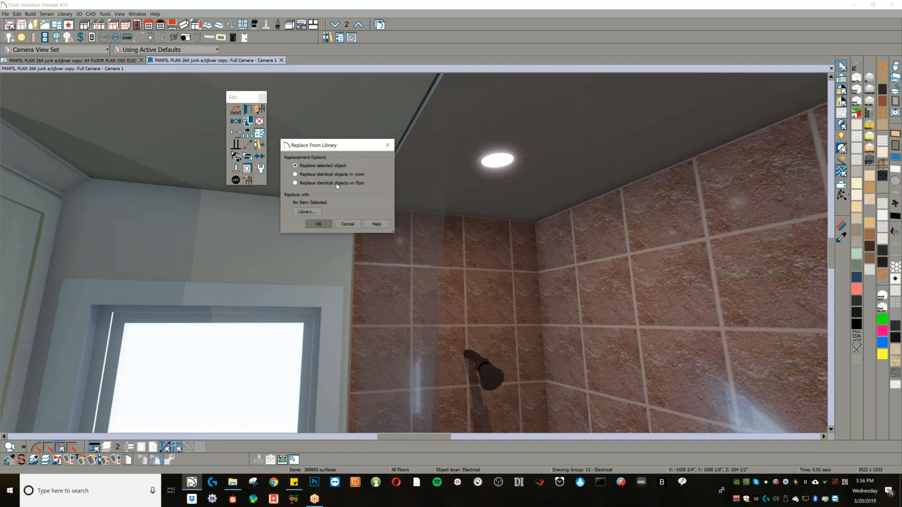
{"action": "left_click", "coordinate": [295, 211]}
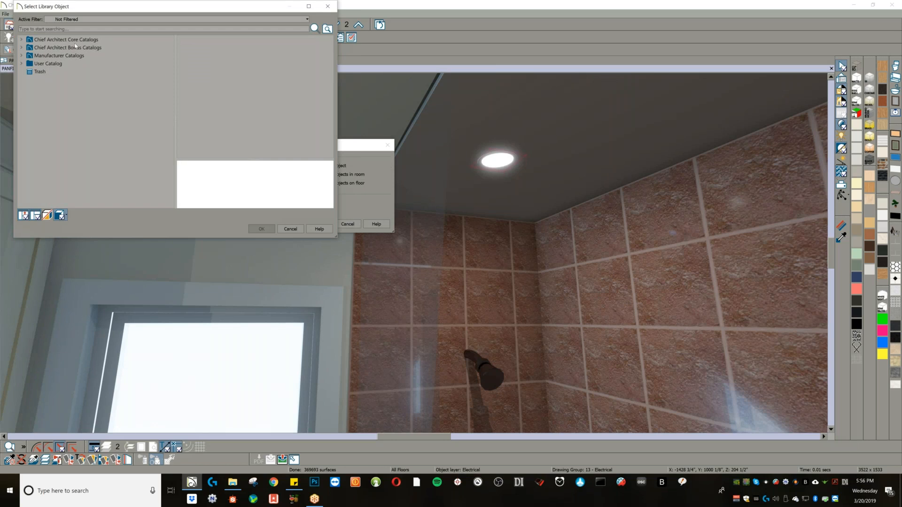
{"action": "type", "text": "led 4"}
{"action": "left_click", "coordinate": [262, 229]}
{"action": "left_click", "coordinate": [319, 224]}
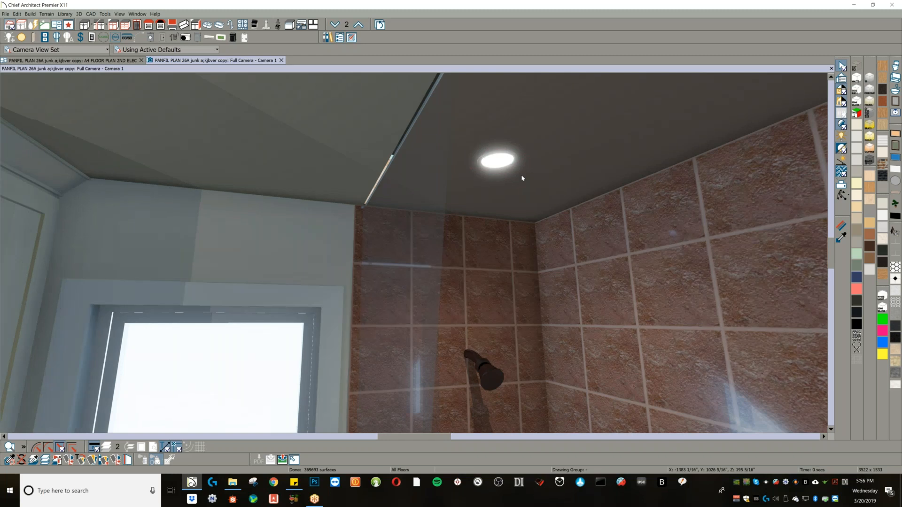
- Delete the two-lamp sconce above the vanity mirror in Bath 2
{"action": "scroll", "coordinate": [445, 213], "scroll_direction": "down", "scroll_amount": 2}
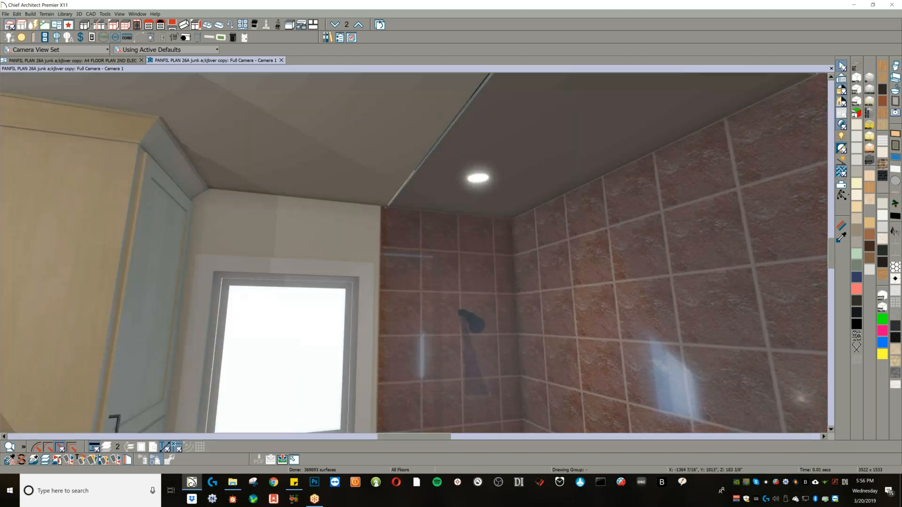
{"action": "scroll", "coordinate": [448, 224], "scroll_direction": "down", "scroll_amount": 2}
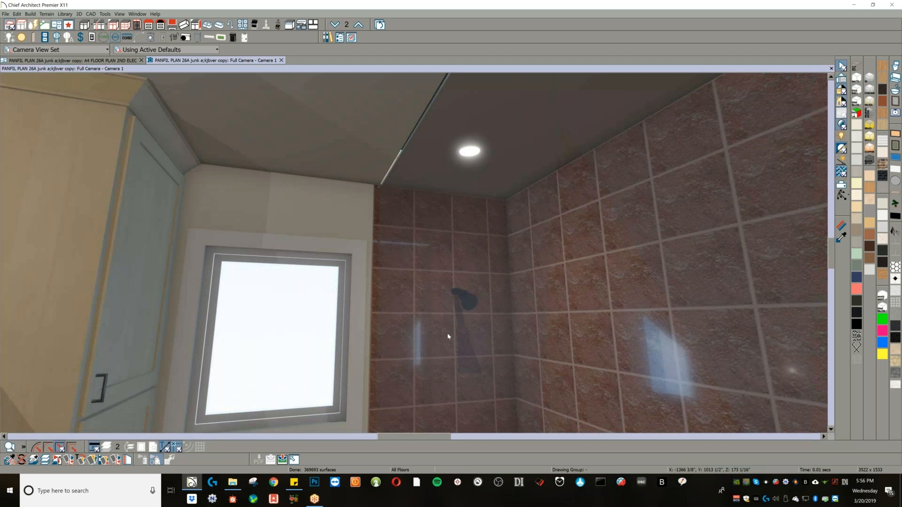
{"action": "scroll", "coordinate": [467, 365], "scroll_direction": "down", "scroll_amount": 4}
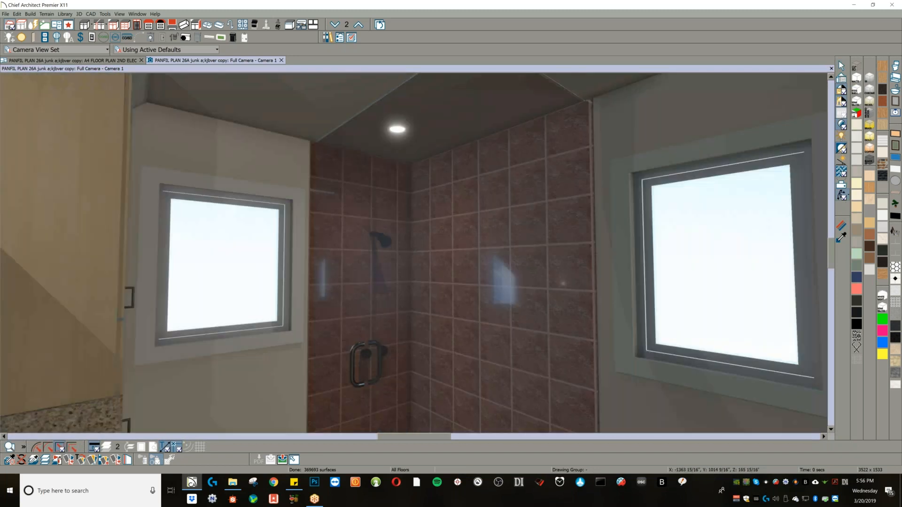
{"action": "scroll", "coordinate": [427, 306], "scroll_direction": "down", "scroll_amount": 3}
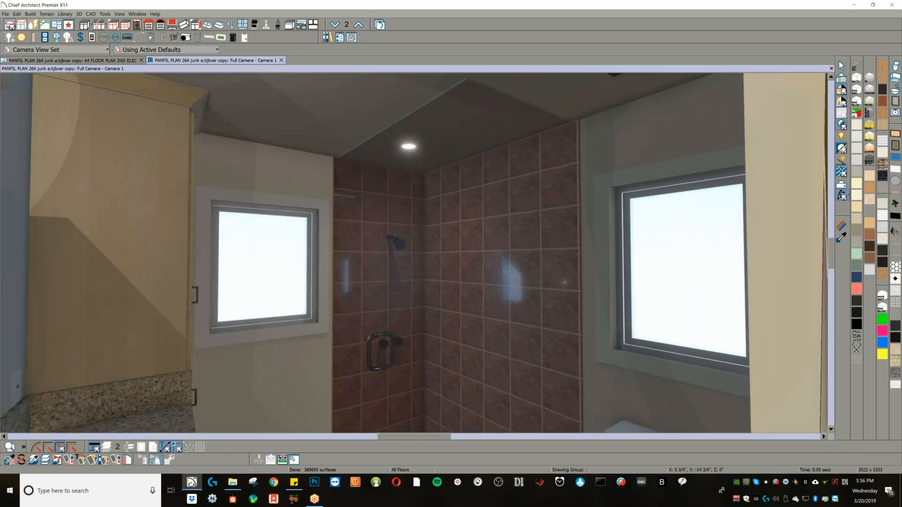
{"action": "left_click_drag", "start_coordinate": [405, 302], "coordinate": [170, 247]}
{"action": "key", "text": "space"}
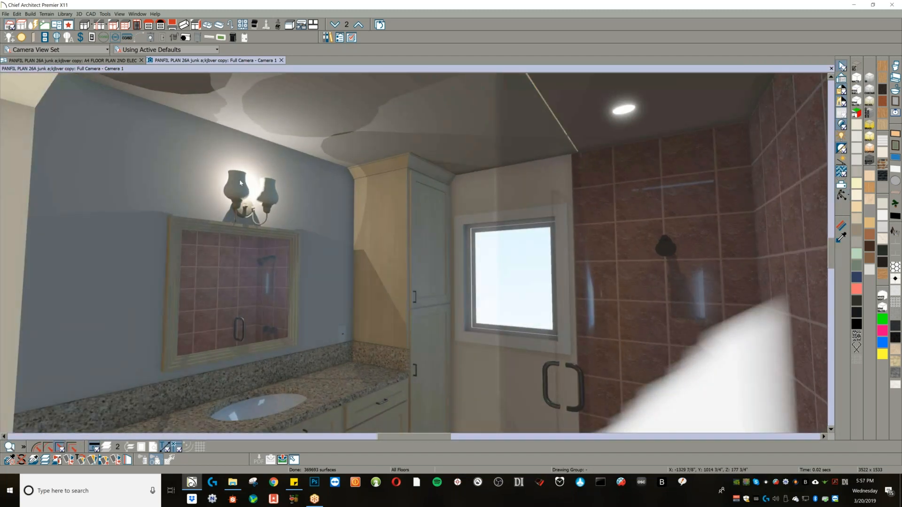
{"action": "left_click", "coordinate": [243, 202]}
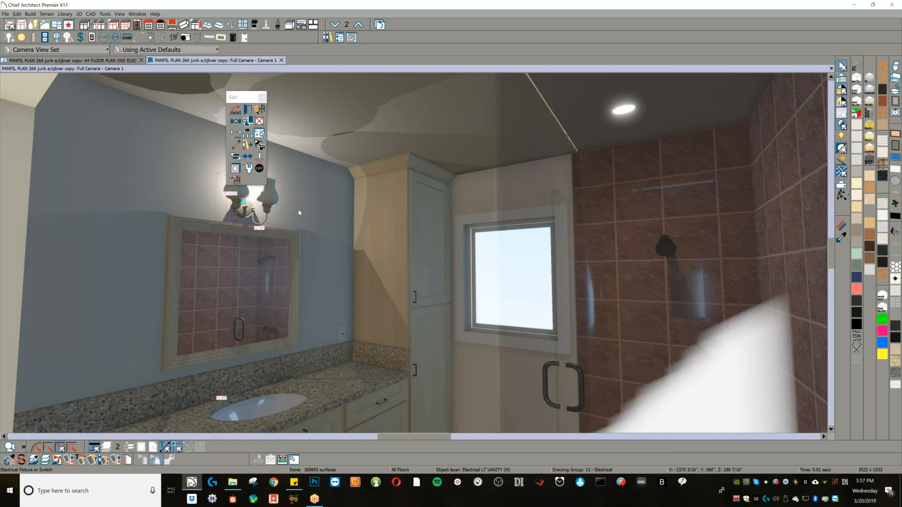
{"action": "key", "text": "Delete"}
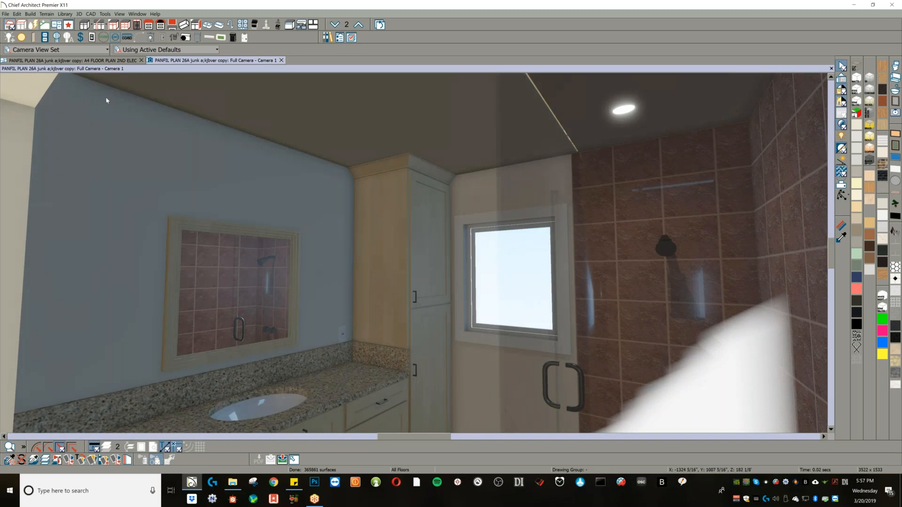
- Show the library's SCONCES folder under User Catalog, RABS DESKTOP, ARCHITECTURAL, MEP, LIGHTING
{"action": "key", "text": "ctrl+l"}
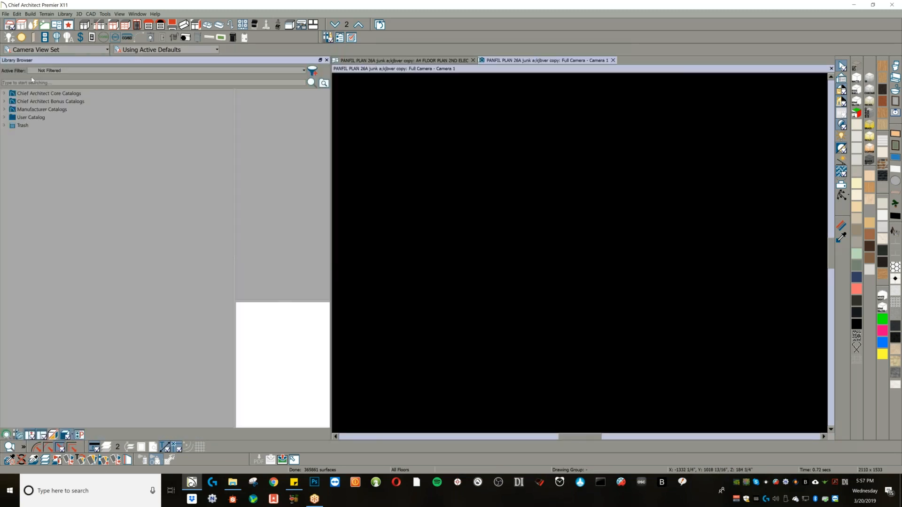
{"action": "left_click", "coordinate": [4, 117]}
{"action": "left_click", "coordinate": [13, 133]}
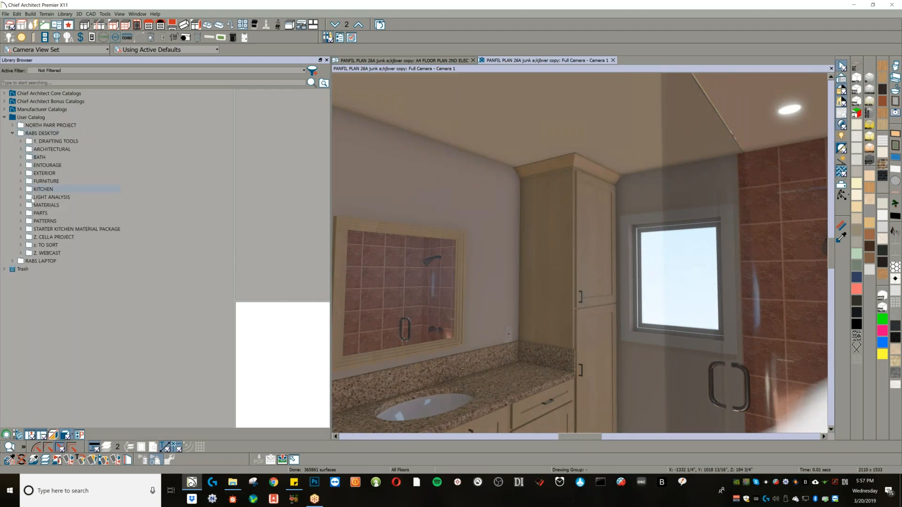
{"action": "left_click", "coordinate": [20, 149]}
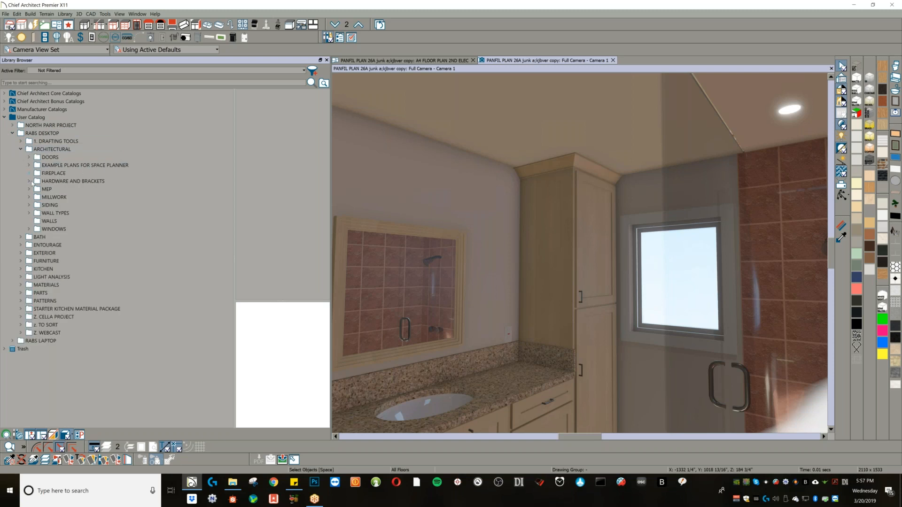
{"action": "left_click", "coordinate": [30, 189]}
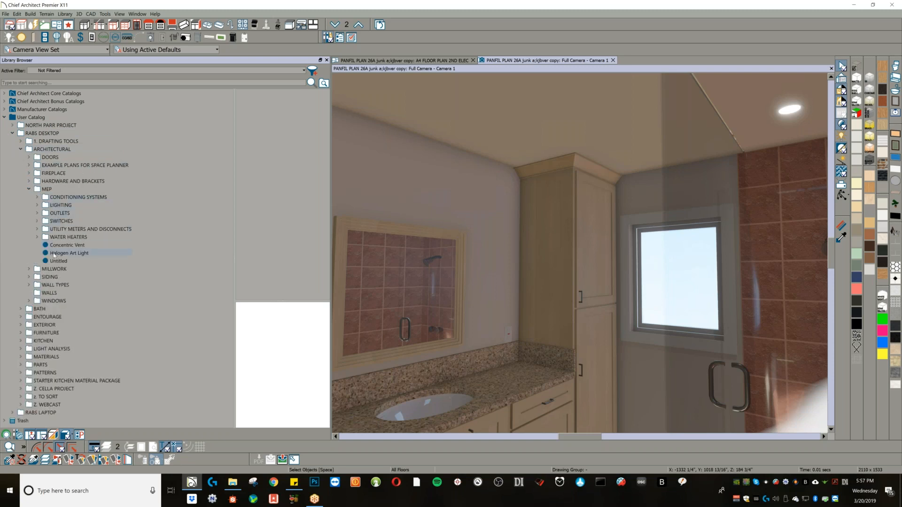
{"action": "left_click", "coordinate": [40, 204]}
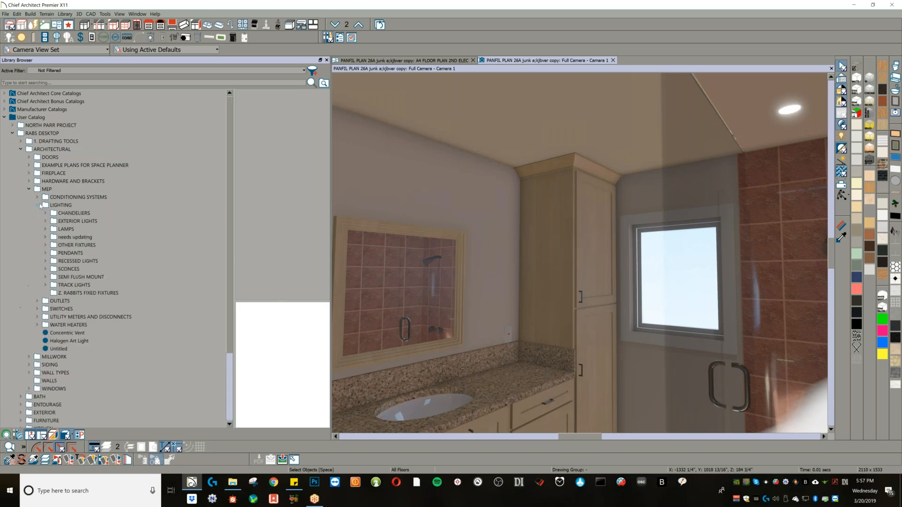
{"action": "left_click", "coordinate": [45, 270]}
- Place Madison Sconce 2 on the wall above the vanity mirror and close the library
{"action": "left_click", "coordinate": [84, 285]}
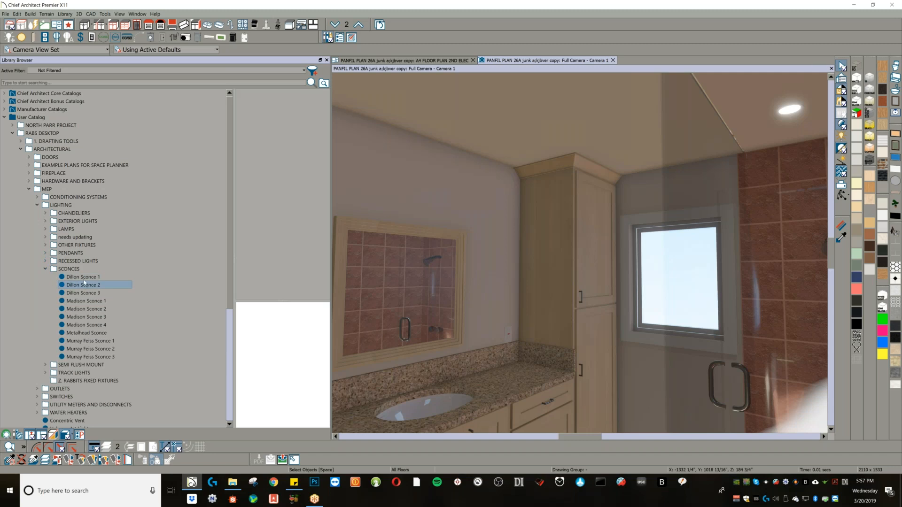
{"action": "key", "text": "Down"}
{"action": "key", "text": "Down"}
{"action": "key", "text": "Down"}
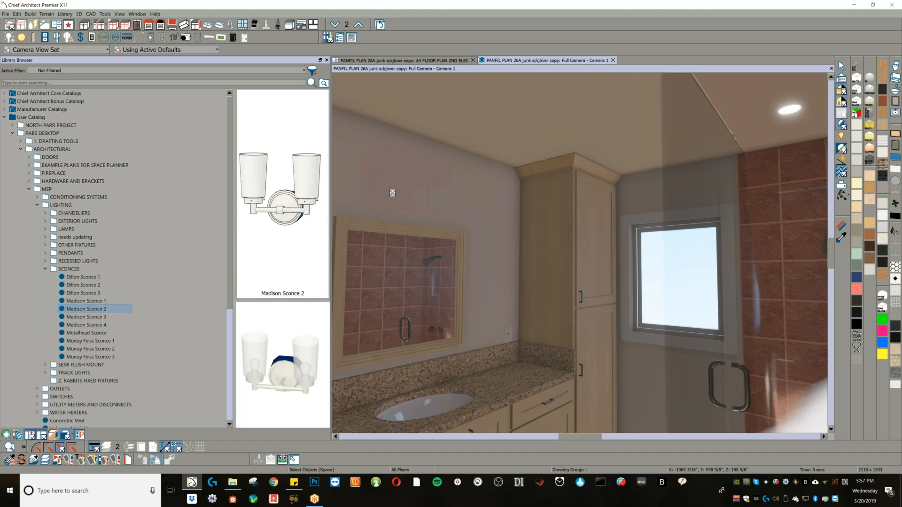
{"action": "left_click", "coordinate": [464, 121]}
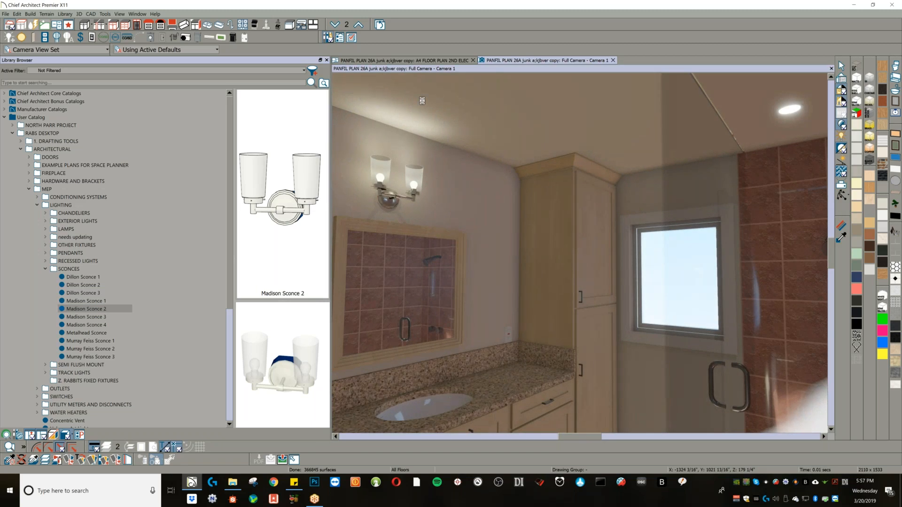
{"action": "key", "text": "ctrl+l"}
- Assign 3.png from the MATERIALS > SOLID COLORS folder as the normal map of the Glass Grey SHWR DOOR material
{"action": "key", "text": "o"}
{"action": "left_click_drag", "start_coordinate": [360, 234], "coordinate": [402, 232]}
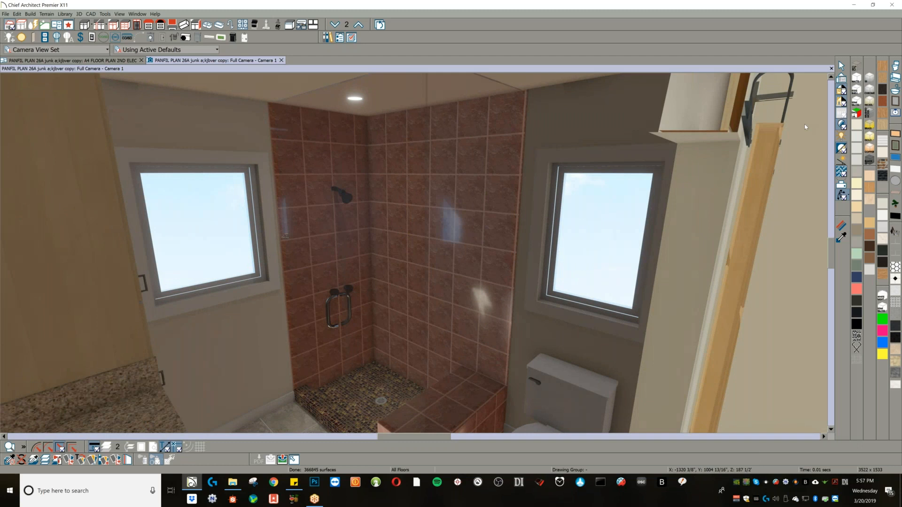
{"action": "left_click", "coordinate": [842, 226]}
{"action": "left_click", "coordinate": [374, 144]}
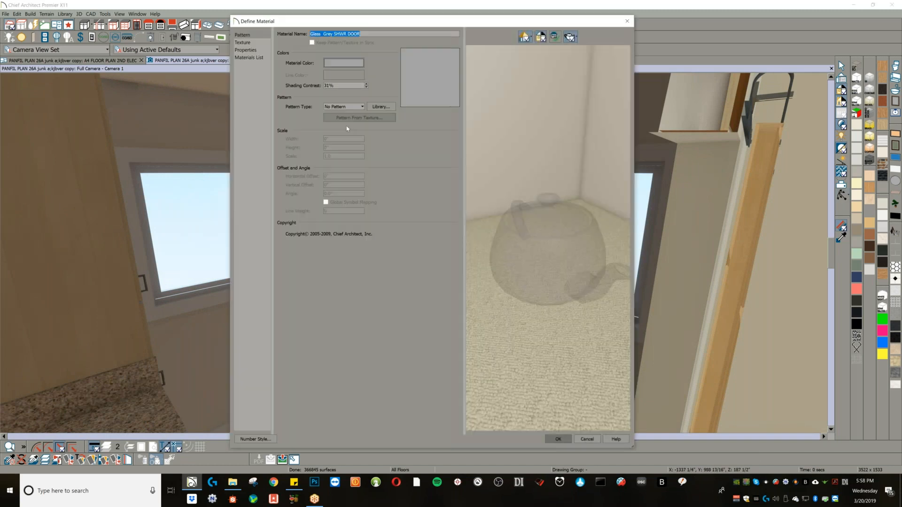
{"action": "left_click", "coordinate": [258, 51]}
{"action": "left_click", "coordinate": [244, 43]}
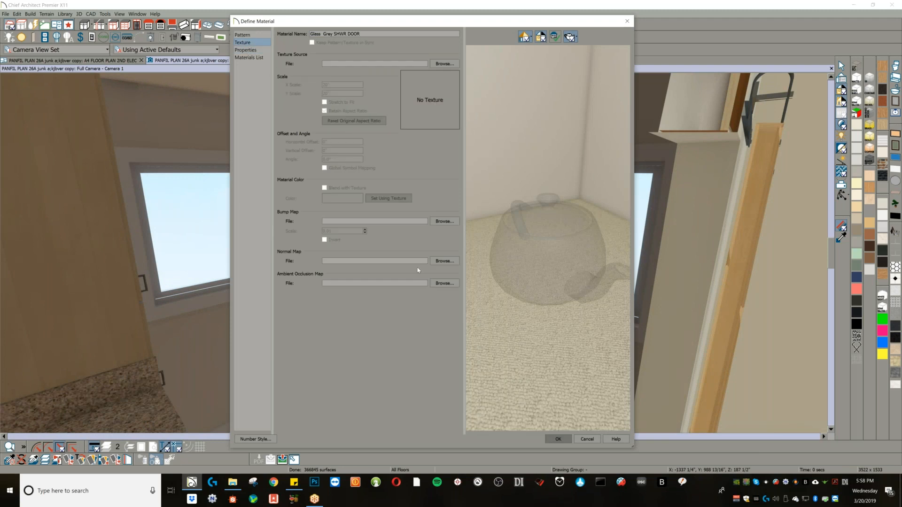
{"action": "left_click", "coordinate": [444, 261]}
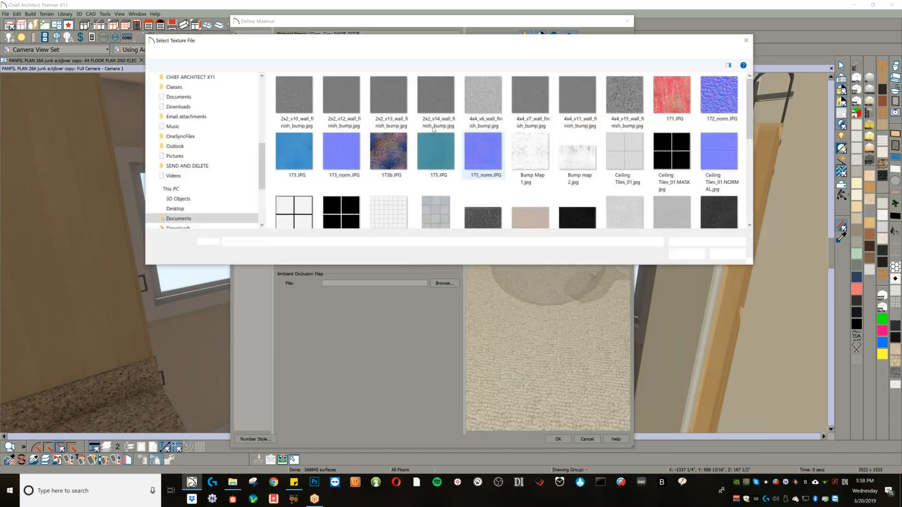
{"action": "left_click", "coordinate": [304, 52]}
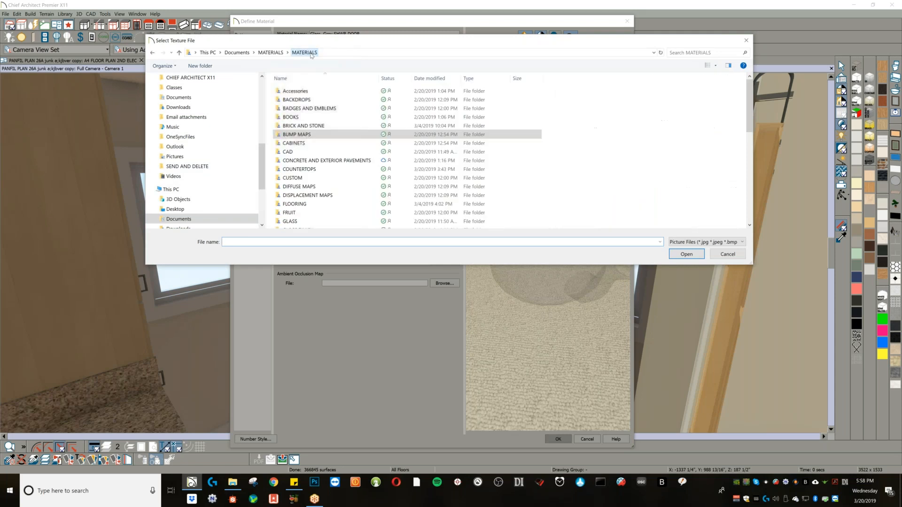
{"action": "scroll", "coordinate": [328, 168], "scroll_direction": "down", "scroll_amount": 7}
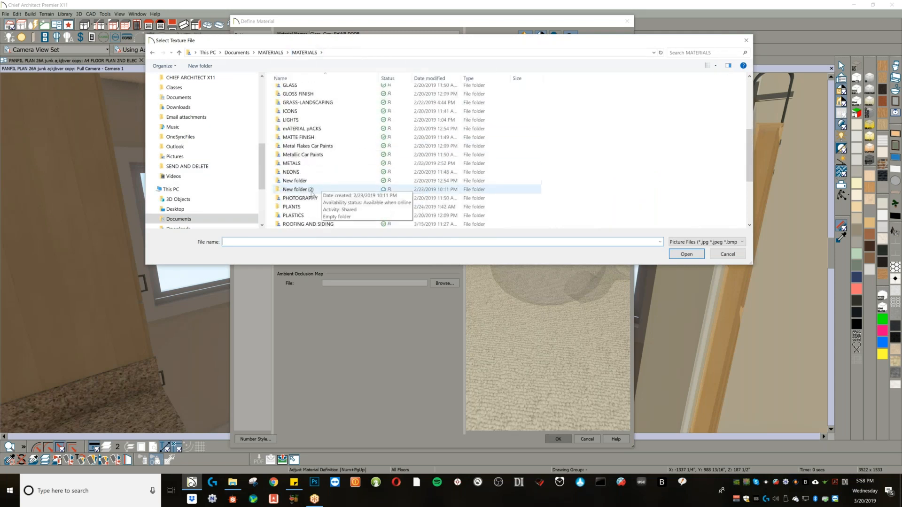
{"action": "double_click", "coordinate": [300, 215]}
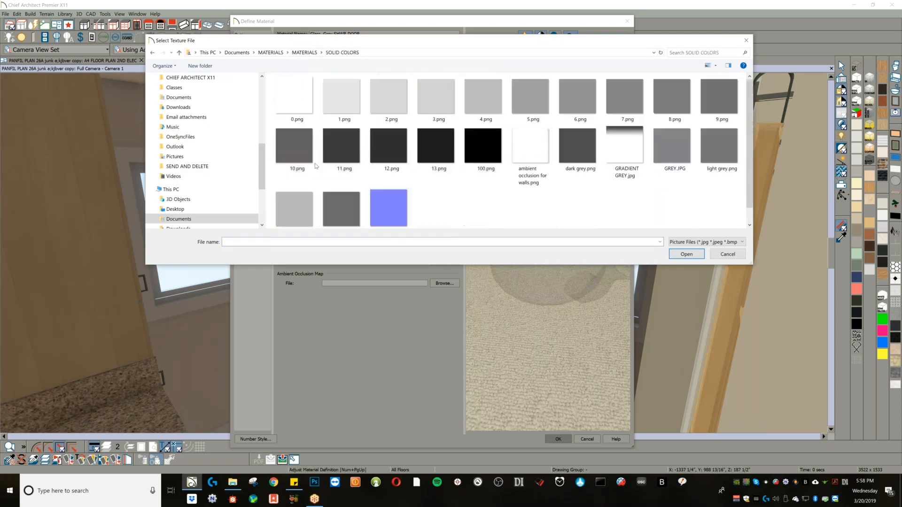
{"action": "double_click", "coordinate": [440, 102]}
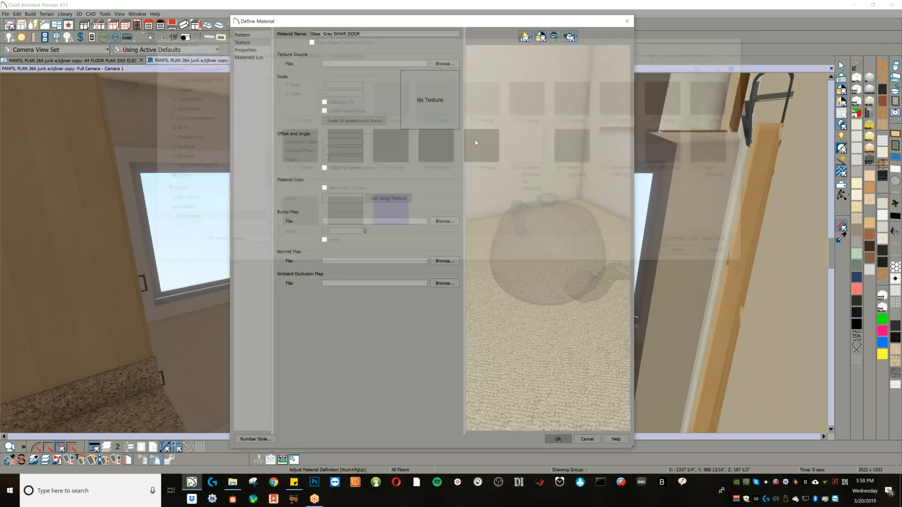
{"action": "left_click", "coordinate": [558, 439]}
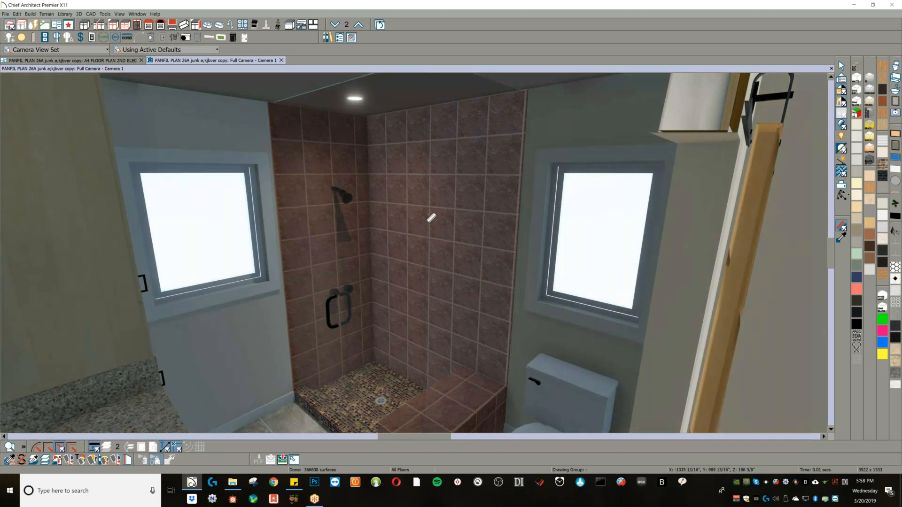
- Change the Glass Grey SHWR DOOR material's class to General Material with 100% specular, 0% roughness and 60% transparency
{"action": "left_click", "coordinate": [446, 209]}
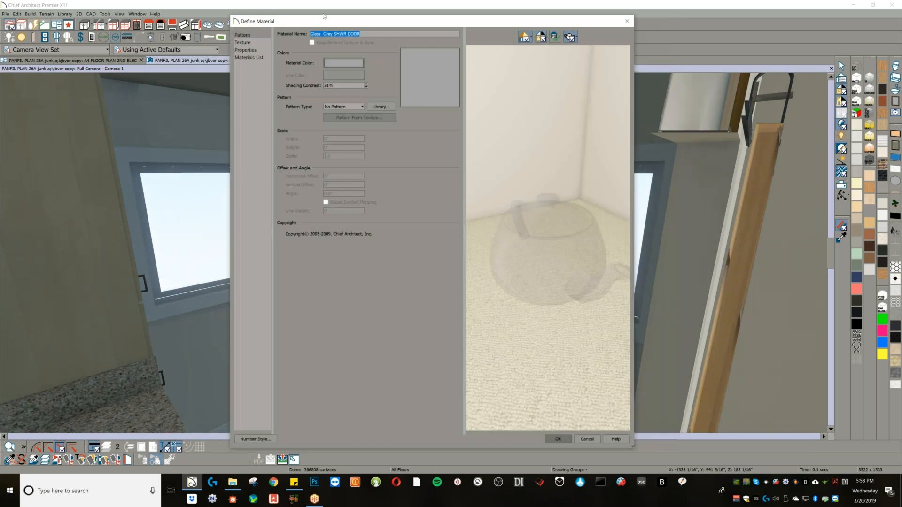
{"action": "left_click_drag", "start_coordinate": [324, 17], "coordinate": [146, 28]}
{"action": "left_click", "coordinate": [71, 55]}
{"action": "left_click", "coordinate": [79, 61]}
{"action": "left_click", "coordinate": [156, 58]}
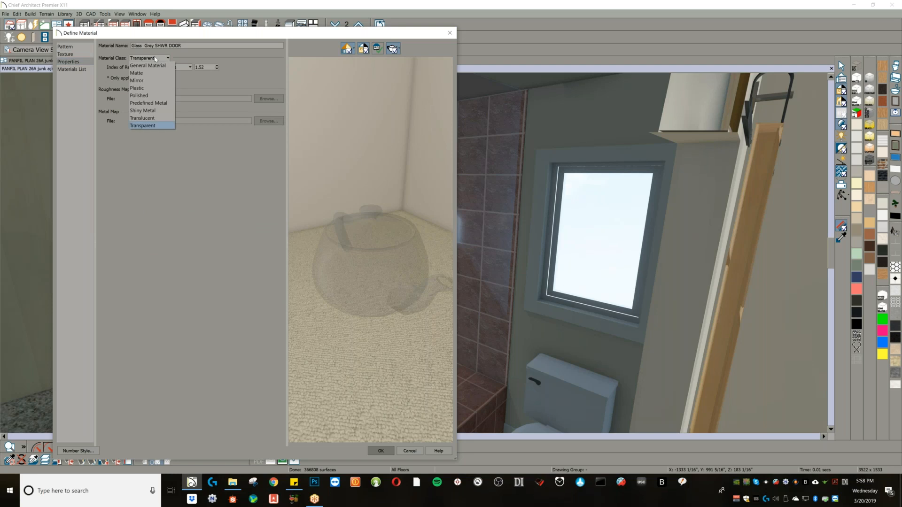
{"action": "left_click", "coordinate": [145, 64]}
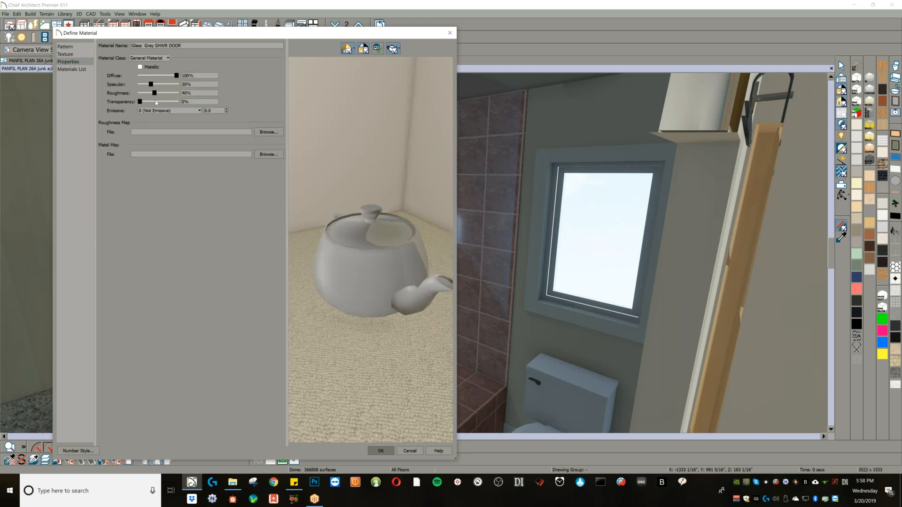
{"action": "left_click_drag", "start_coordinate": [140, 102], "coordinate": [225, 108]}
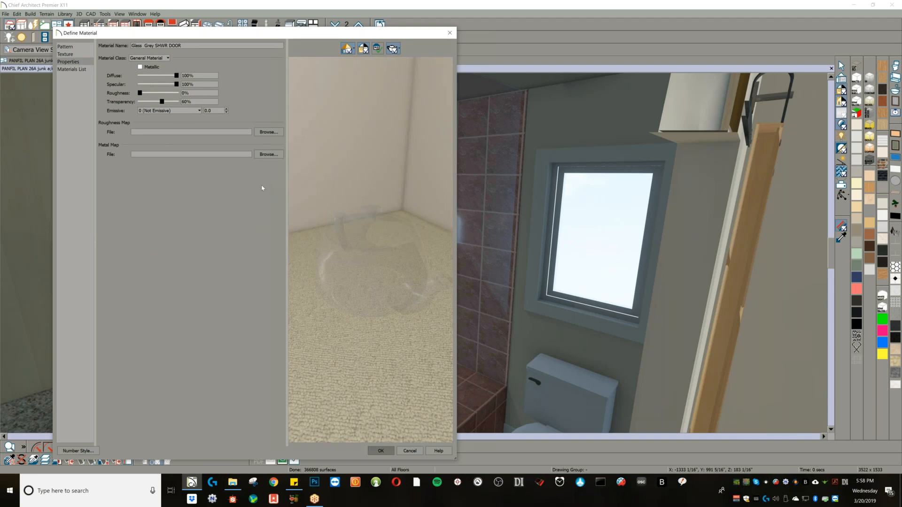
{"action": "left_click", "coordinate": [66, 54]}
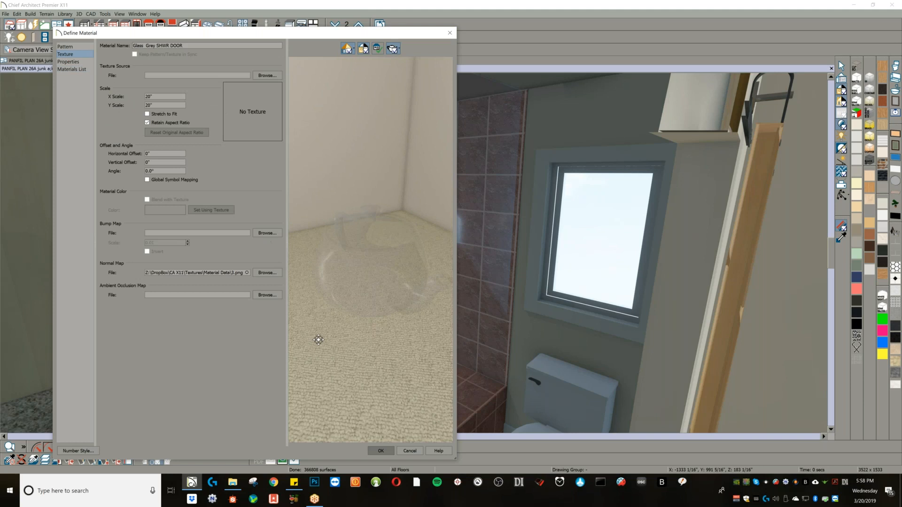
{"action": "left_click", "coordinate": [384, 450]}
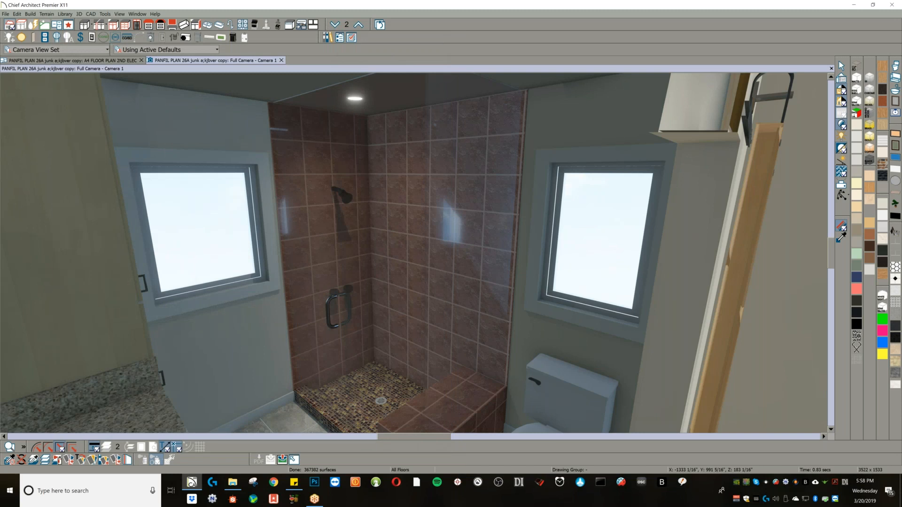
- Lower the top edge of the glass shower wall from the ceiling to roughly the height of the window tops
{"action": "key", "text": "space"}
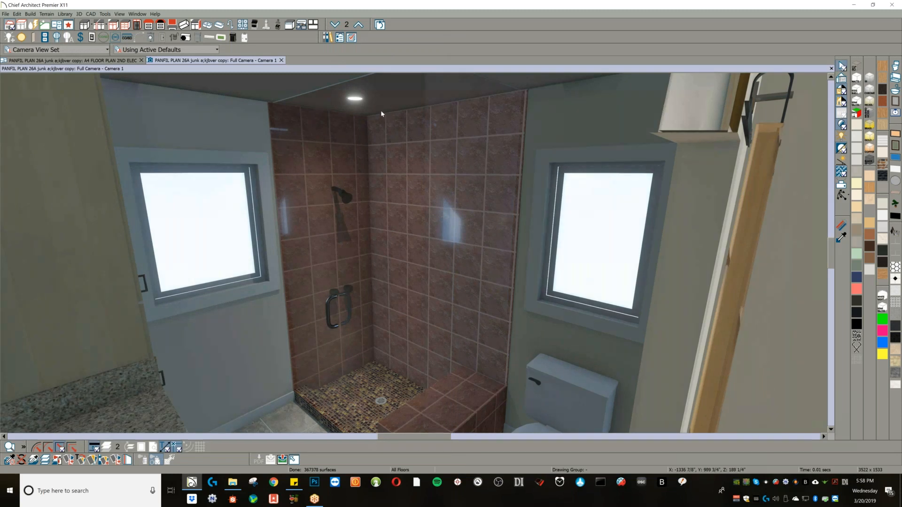
{"action": "left_click", "coordinate": [381, 112]}
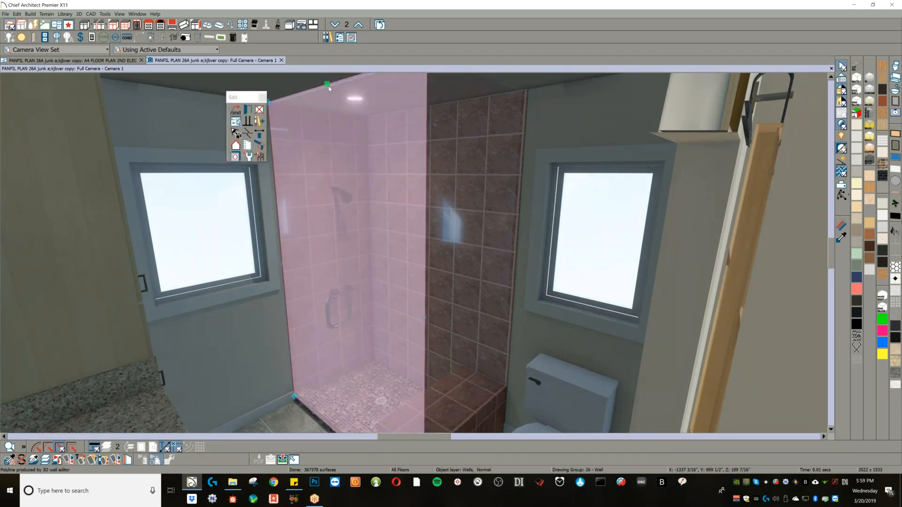
{"action": "left_click_drag", "start_coordinate": [328, 87], "coordinate": [543, 151]}
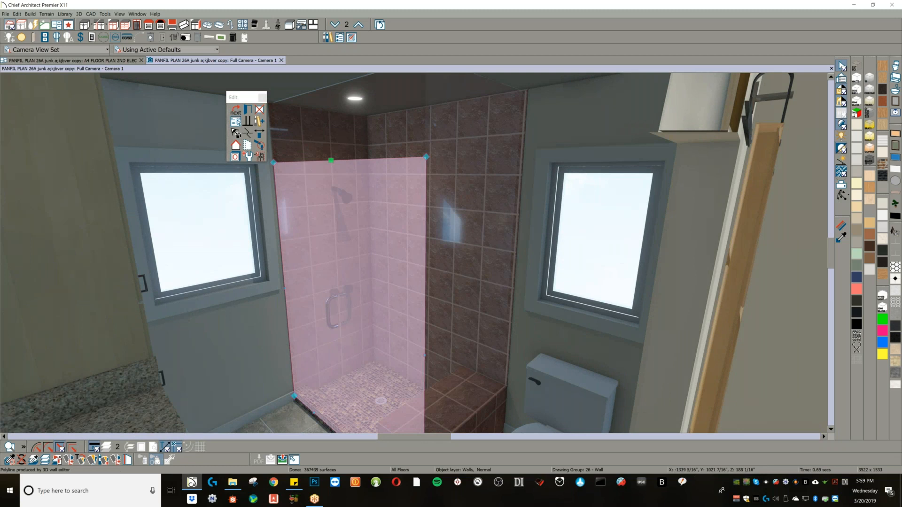
{"action": "key", "text": "Escape"}
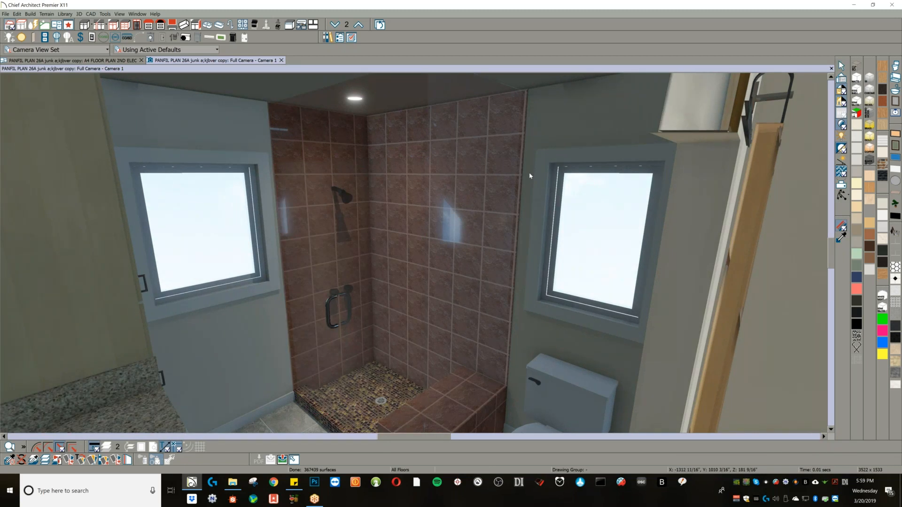
- Replace the Glass Grey SHWR DOOR material's normal map with 13.png
{"action": "left_click", "coordinate": [464, 168]}
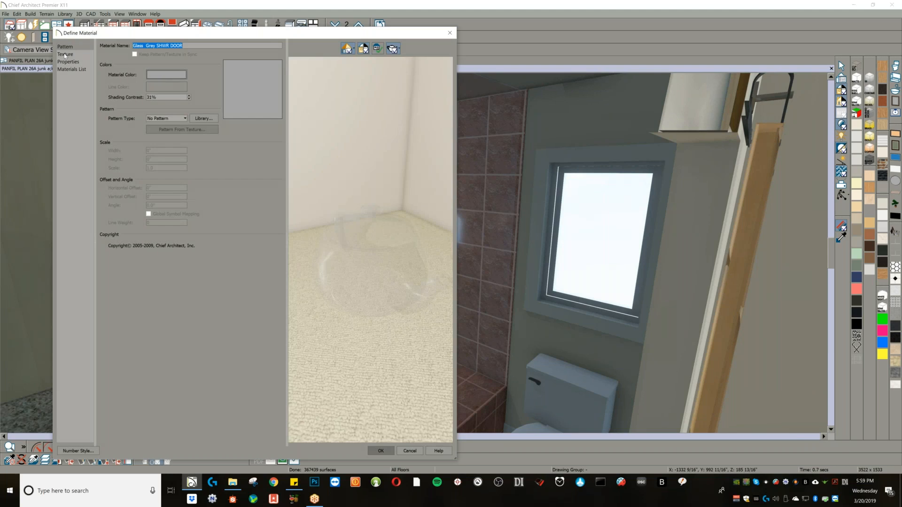
{"action": "left_click", "coordinate": [65, 54]}
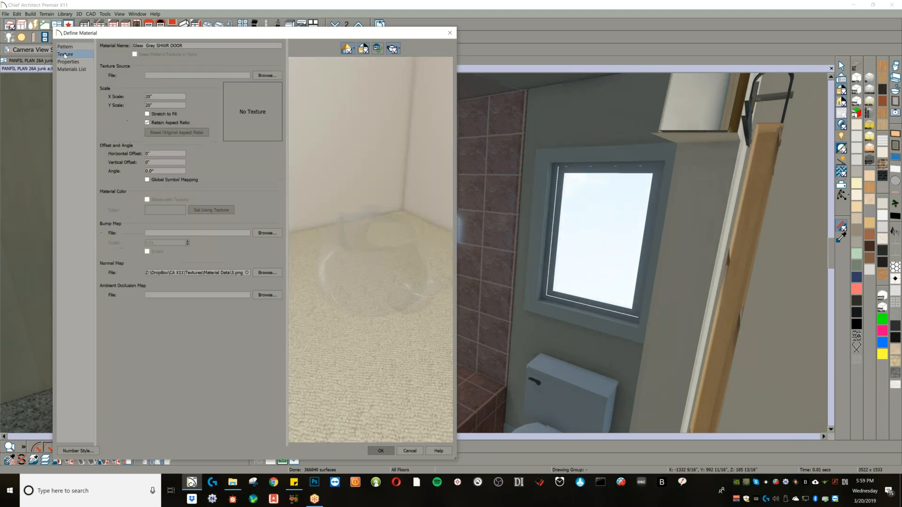
{"action": "left_click", "coordinate": [266, 274]}
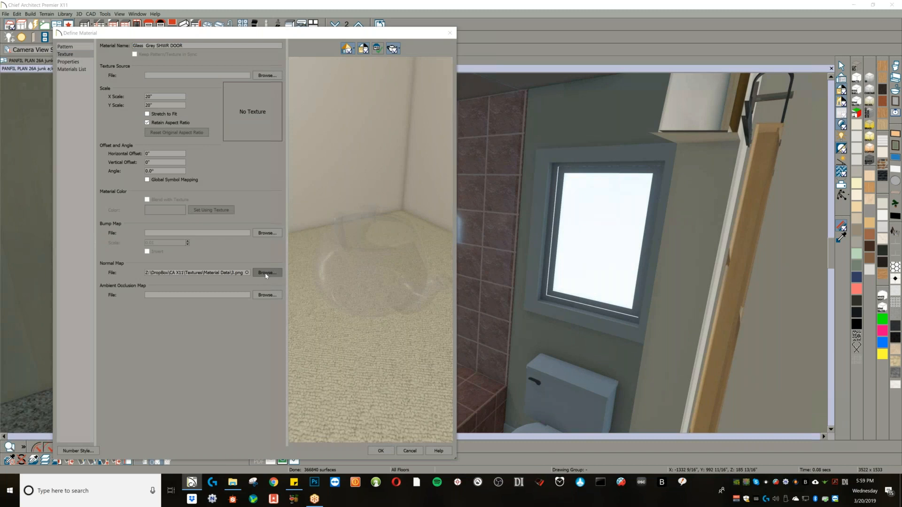
{"action": "double_click", "coordinate": [336, 151]}
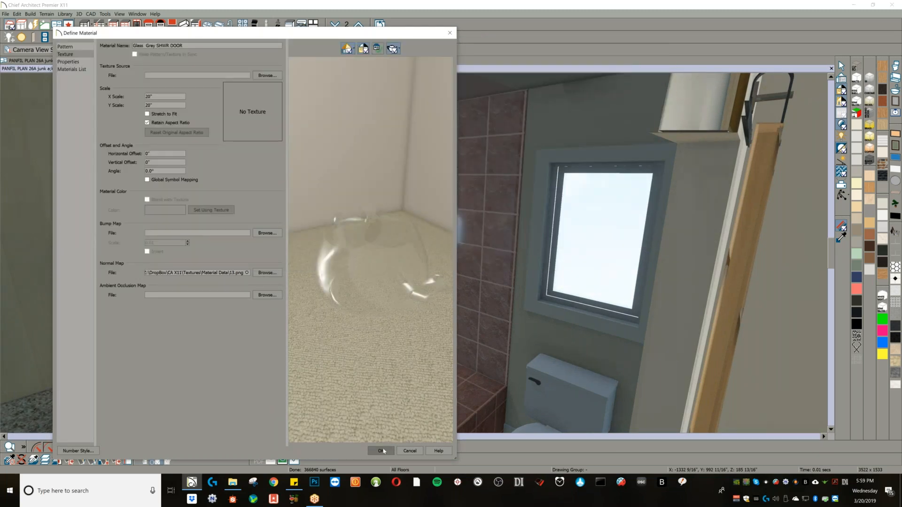
{"action": "mouse_move", "coordinate": [383, 283]}
{"action": "left_mouse_down"}
{"action": "mouse_move", "coordinate": [391, 262]}
{"action": "mouse_move", "coordinate": [343, 283]}
{"action": "mouse_move", "coordinate": [353, 264]}
{"action": "mouse_move", "coordinate": [380, 278]}
{"action": "left_mouse_up"}
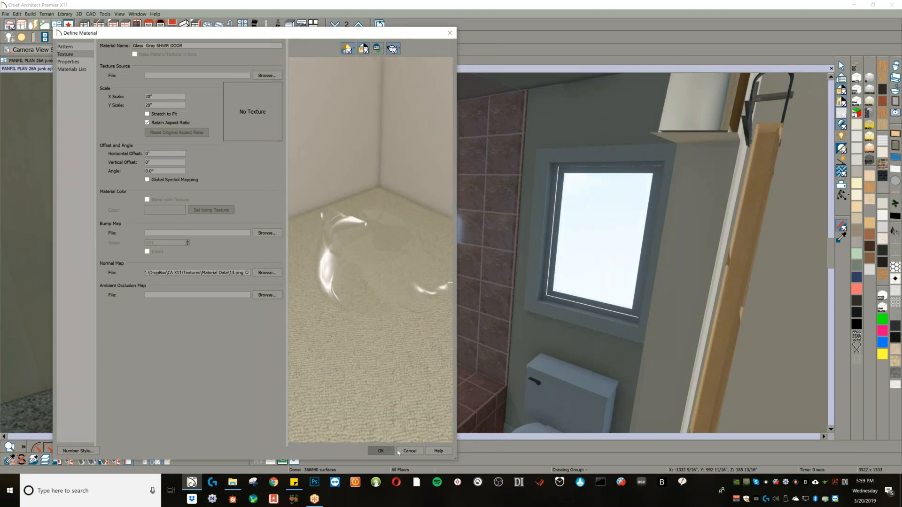
{"action": "left_click", "coordinate": [383, 453]}
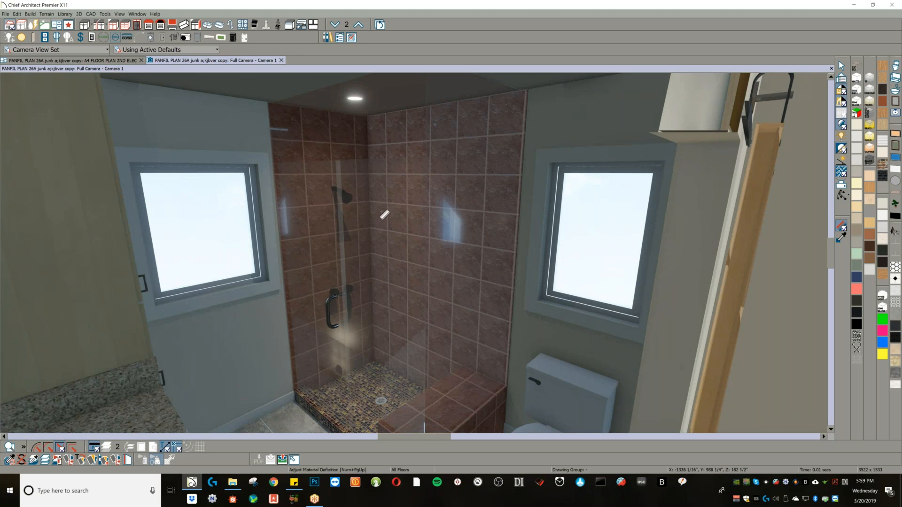
- Replace the shower glass material's normal map with another solid-color image and view the shower reflections from a closer angle
{"action": "key", "text": "alt+o"}
{"action": "left_click_drag", "start_coordinate": [377, 238], "coordinate": [364, 254]}
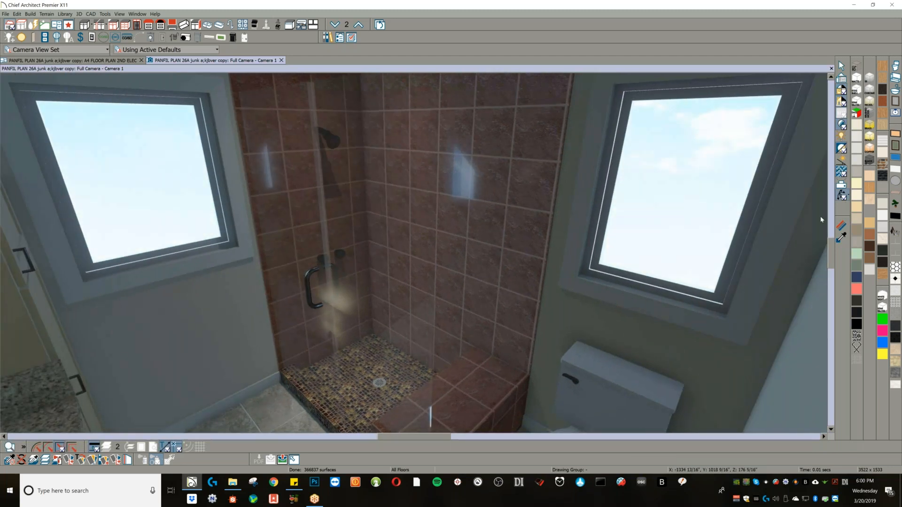
{"action": "left_click", "coordinate": [418, 161]}
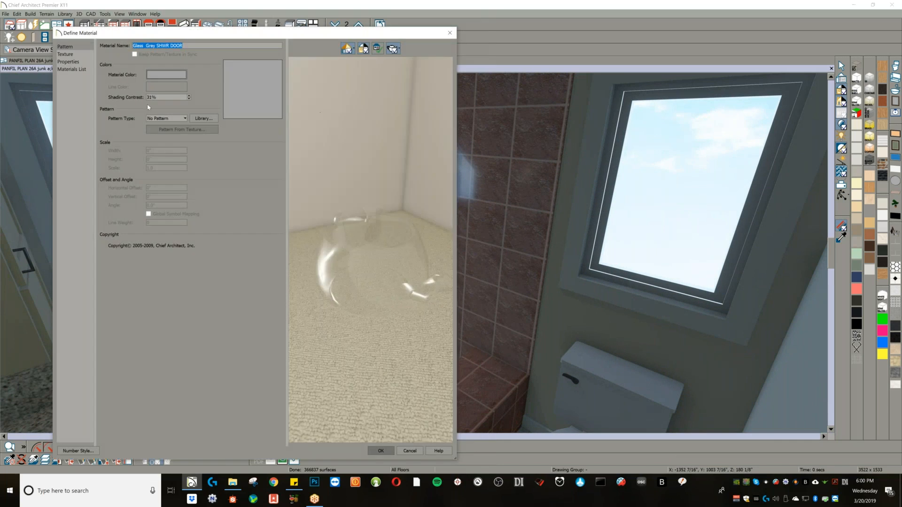
{"action": "left_click", "coordinate": [66, 56]}
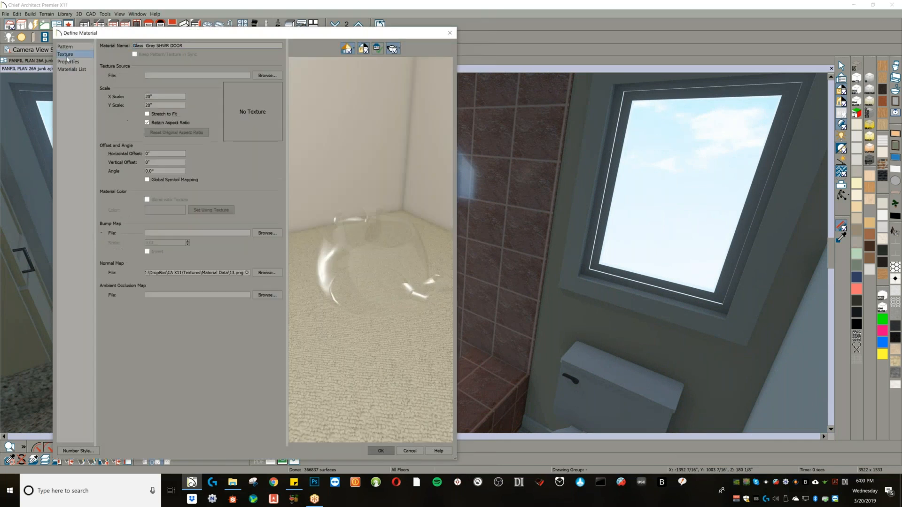
{"action": "left_click", "coordinate": [260, 273]}
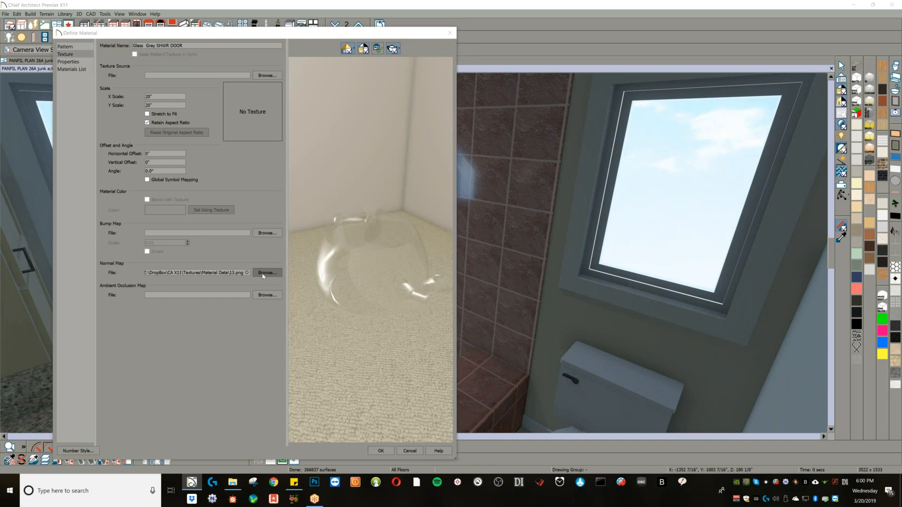
{"action": "double_click", "coordinate": [204, 151]}
{"action": "left_click", "coordinate": [381, 450]}
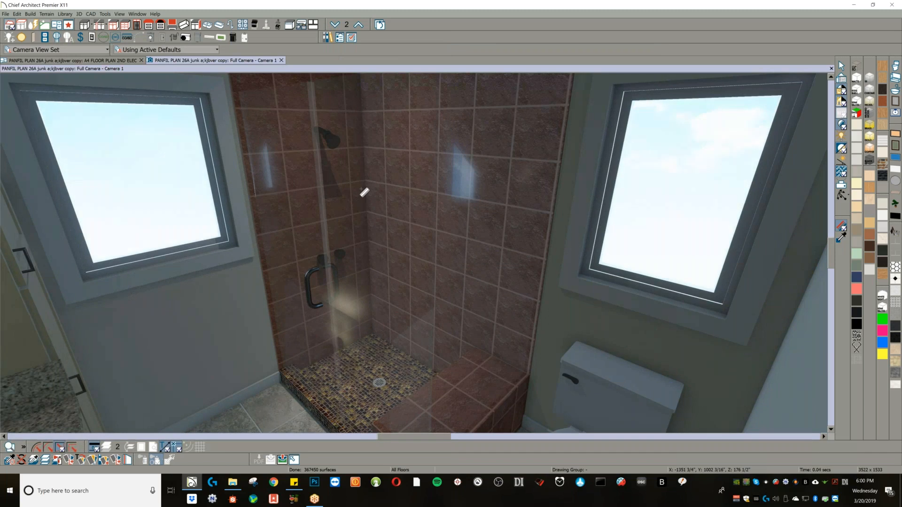
{"action": "middle_click_drag", "start_coordinate": [318, 148], "coordinate": [336, 163]}
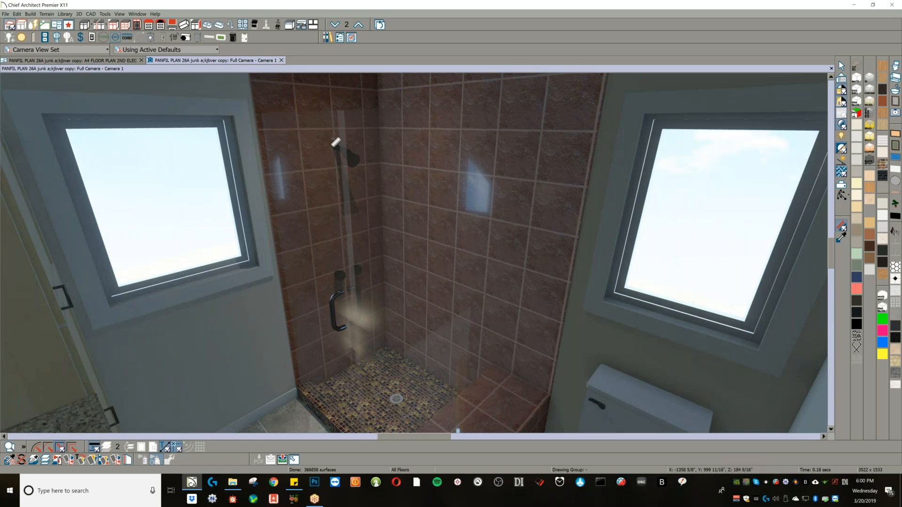
{"action": "middle_click_drag", "start_coordinate": [321, 125], "coordinate": [328, 145]}
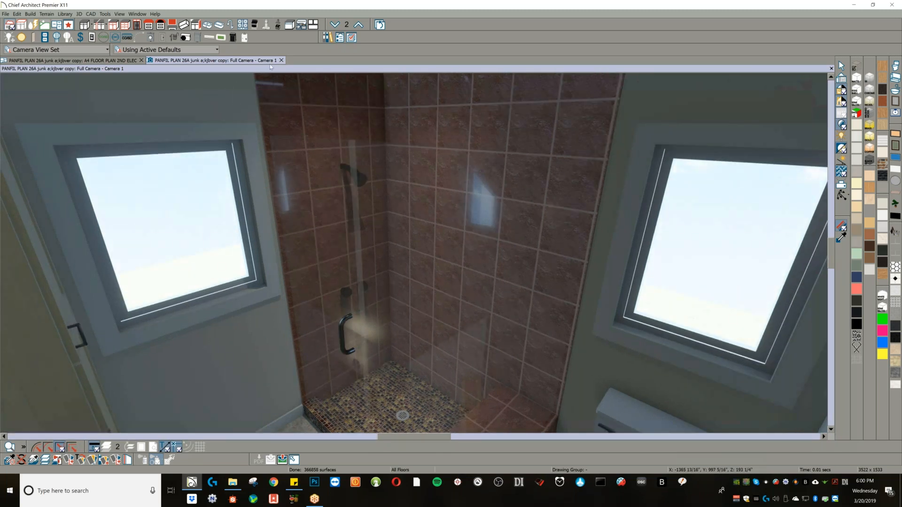
- Browse the material library to the TILE folder under RABS DESKTOP > MATERIALS in the user catalog
{"action": "left_click", "coordinate": [328, 37]}
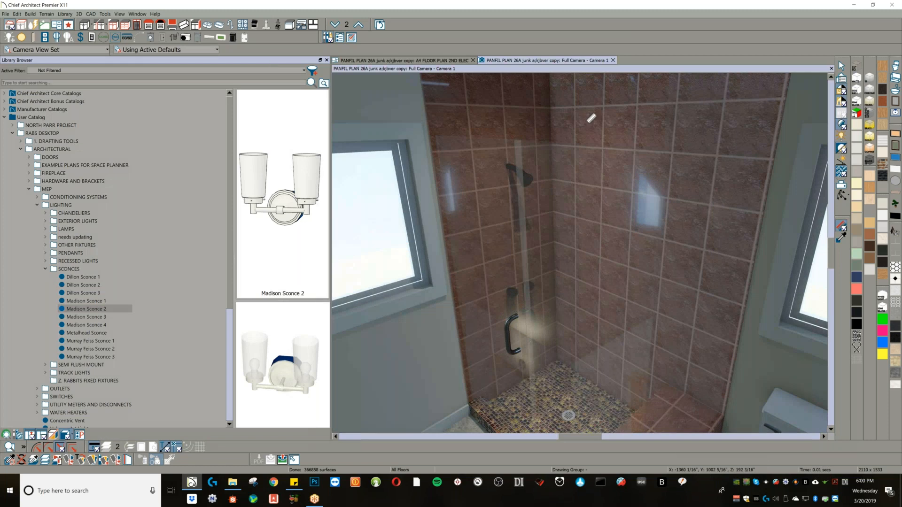
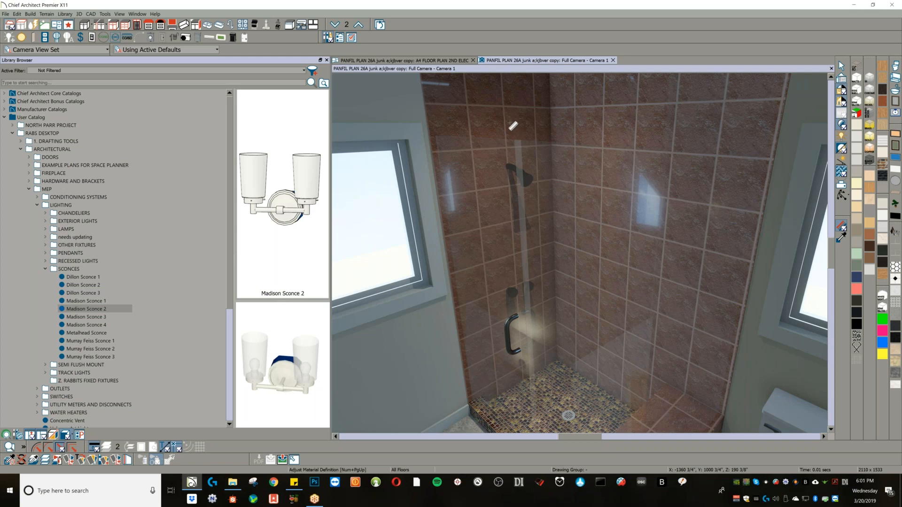
{"action": "left_click", "coordinate": [31, 189]}
{"action": "left_click", "coordinate": [22, 286]}
{"action": "scroll", "coordinate": [57, 338], "scroll_direction": "down", "scroll_amount": 2}
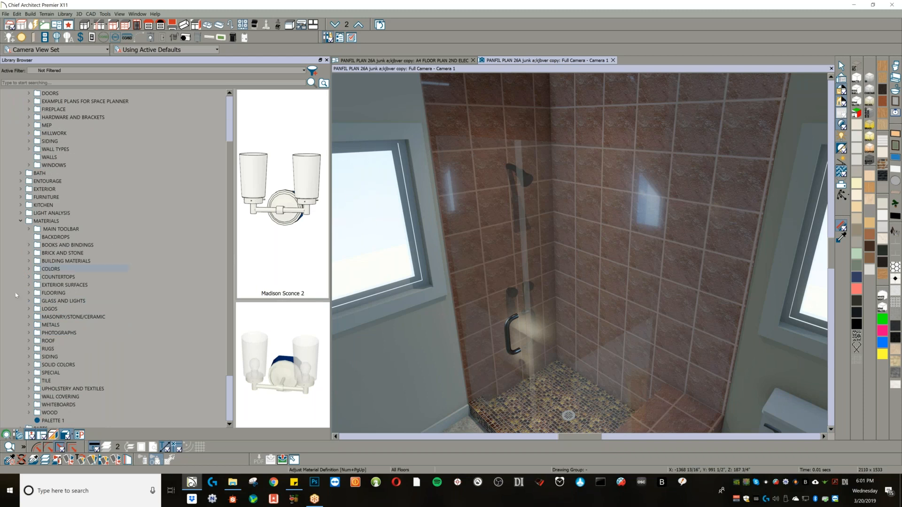
{"action": "left_click", "coordinate": [29, 381]}
{"action": "scroll", "coordinate": [74, 374], "scroll_direction": "down", "scroll_amount": 1}
{"action": "scroll", "coordinate": [73, 375], "scroll_direction": "down", "scroll_amount": 1}
{"action": "left_click", "coordinate": [48, 342]}
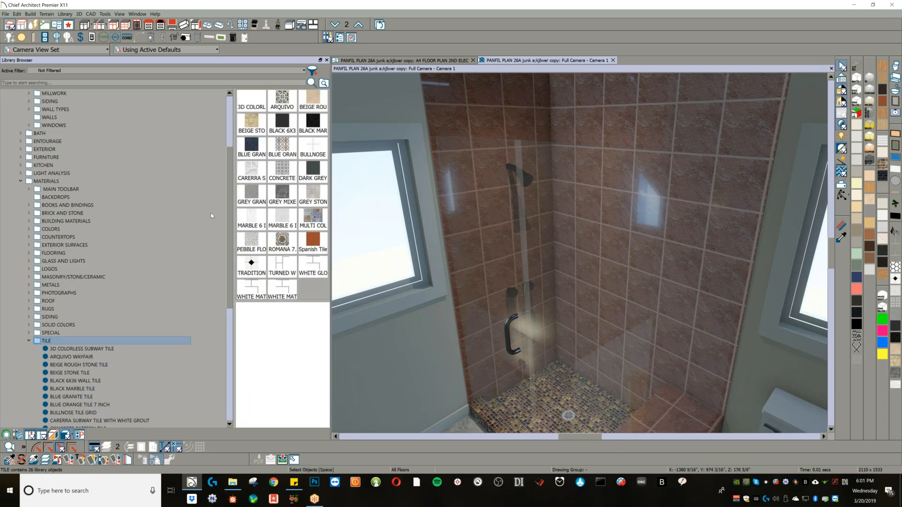
- Replace the shower's mauve wall tile throughout the room with GREY STONE TILE
{"action": "left_click", "coordinate": [311, 242]}
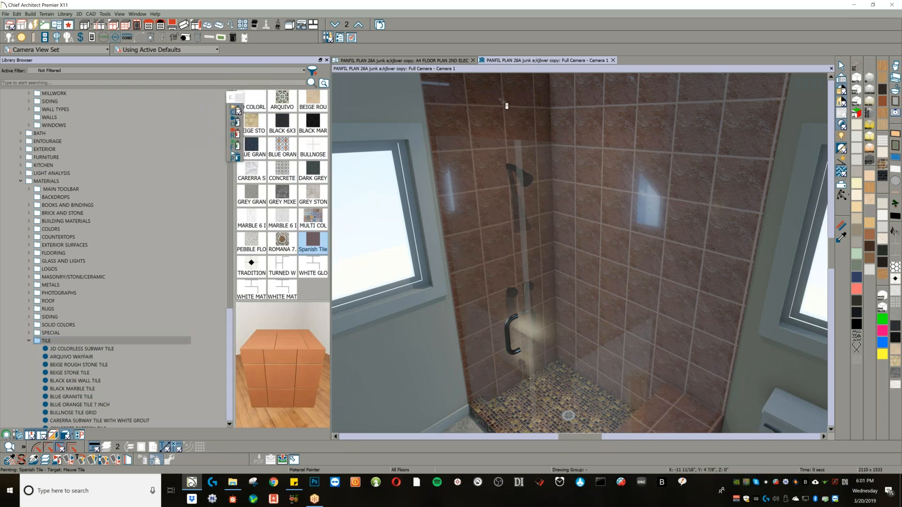
{"action": "left_click", "coordinate": [314, 192]}
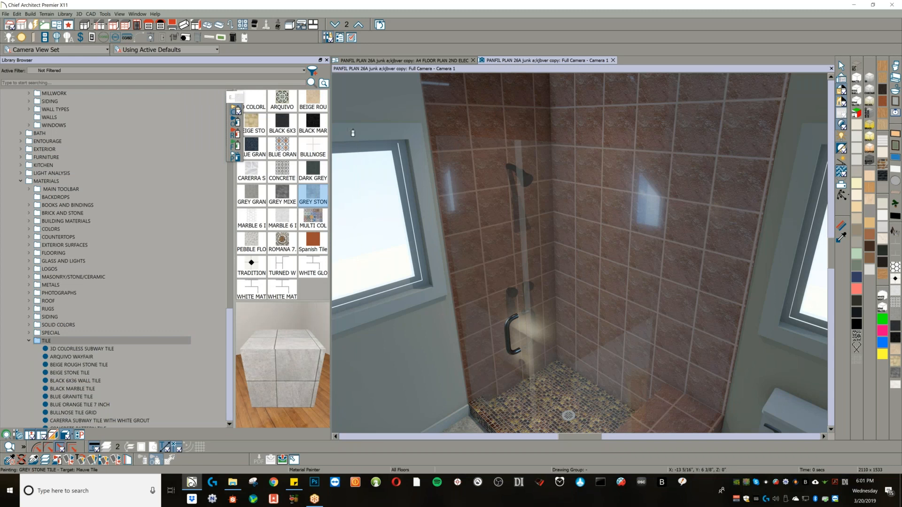
{"action": "left_click", "coordinate": [236, 134]}
{"action": "left_click", "coordinate": [417, 136]}
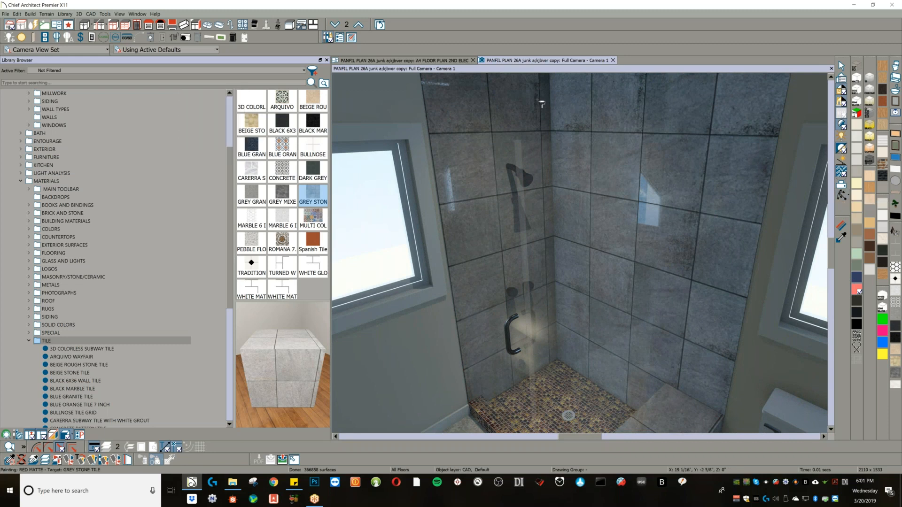
- Blend the RED MATTE color into the shower's grey stone tile and view the whole shower
{"action": "left_click", "coordinate": [542, 103]}
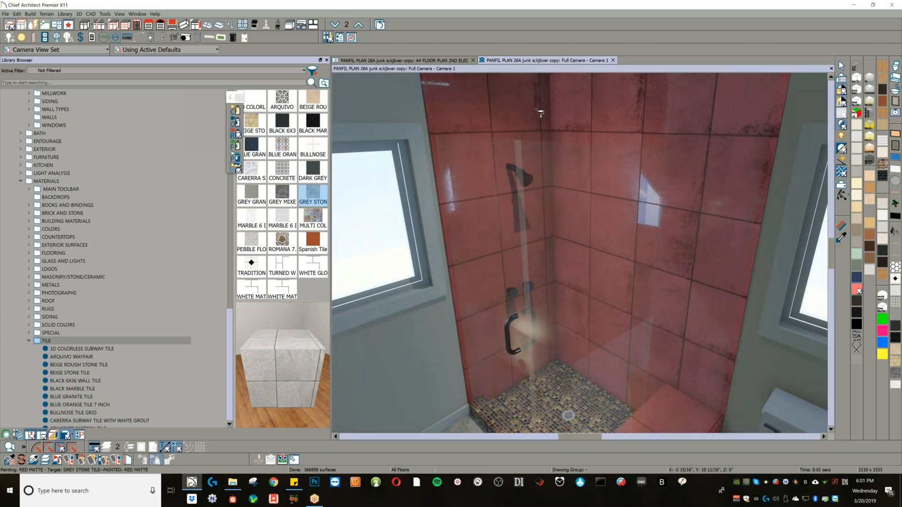
{"action": "scroll", "coordinate": [492, 111], "scroll_direction": "up", "scroll_amount": 3}
{"action": "left_click_drag", "start_coordinate": [511, 114], "coordinate": [590, 170]}
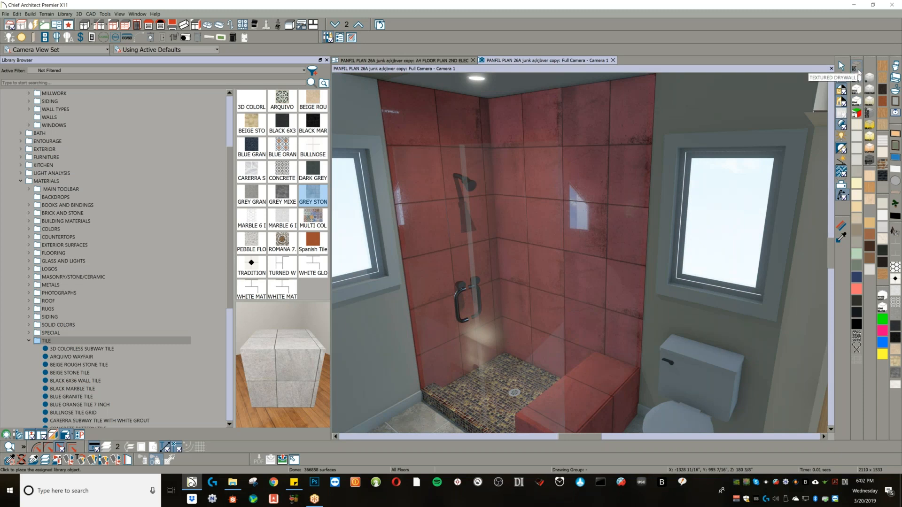
- Paint the bathroom's painted walls with the TEXTURED GYPSUM BOARD material throughout the room
{"action": "left_click", "coordinate": [857, 69]}
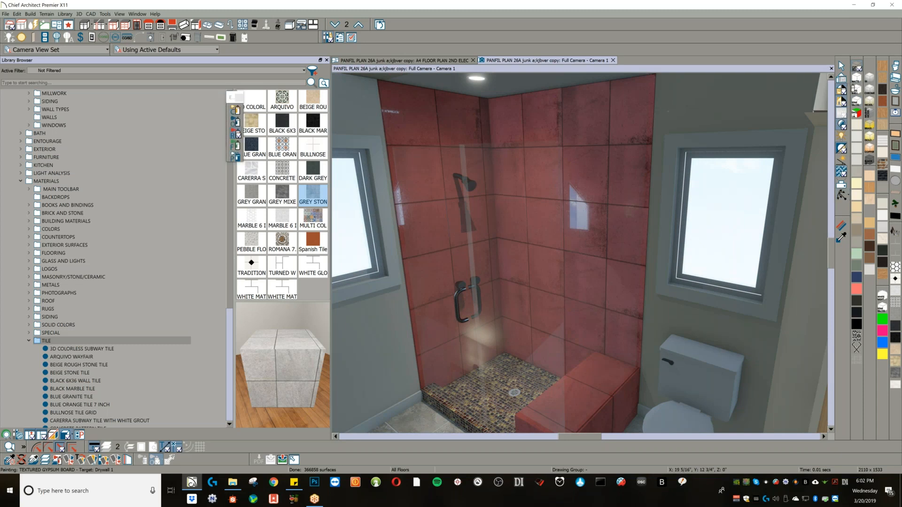
{"action": "left_click", "coordinate": [857, 69]}
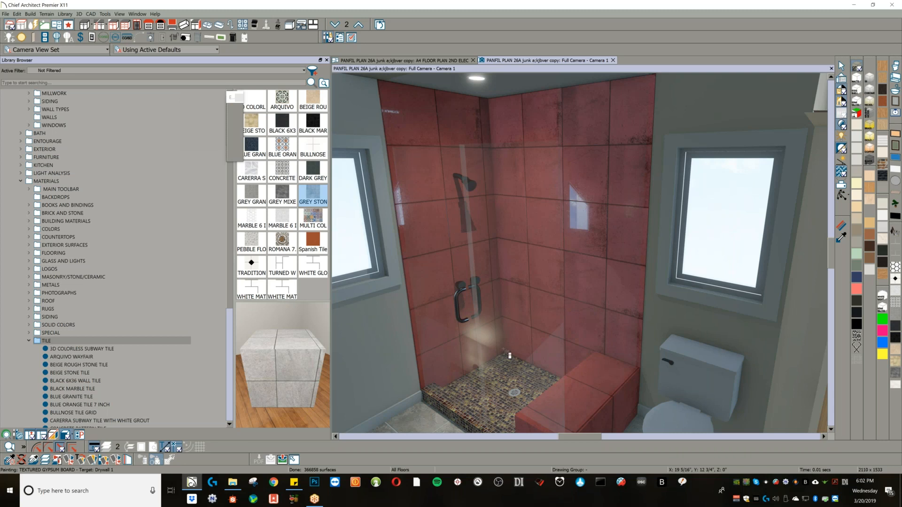
{"action": "left_click", "coordinate": [379, 116]}
- Examine the image files in the SOLID COLORS materials folder in File Explorer, and return to Chief Architect
{"action": "key", "text": "alt+Tab"}
{"action": "key", "text": "alt+Tab"}
{"action": "left_click", "coordinate": [159, 64]}
{"action": "double_click", "coordinate": [155, 374]}
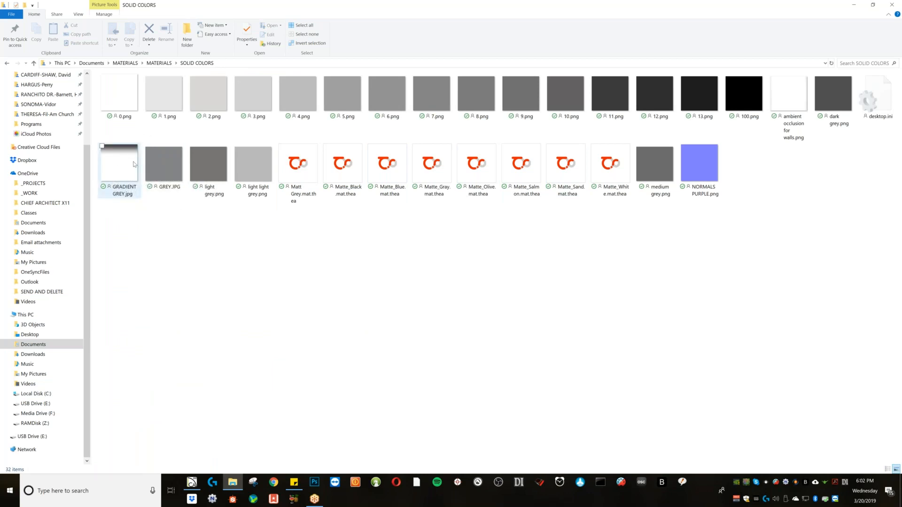
{"action": "mouse_move", "coordinate": [134, 164]}
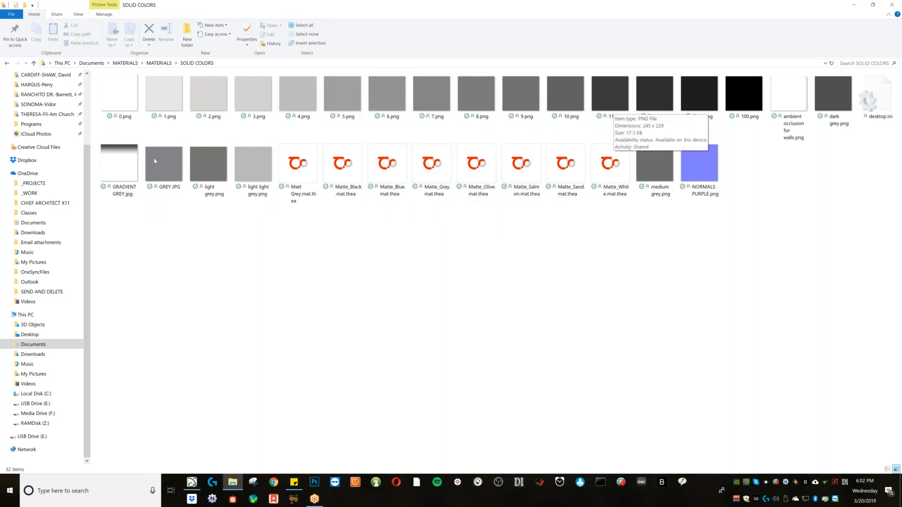
{"action": "left_click", "coordinate": [856, 5]}
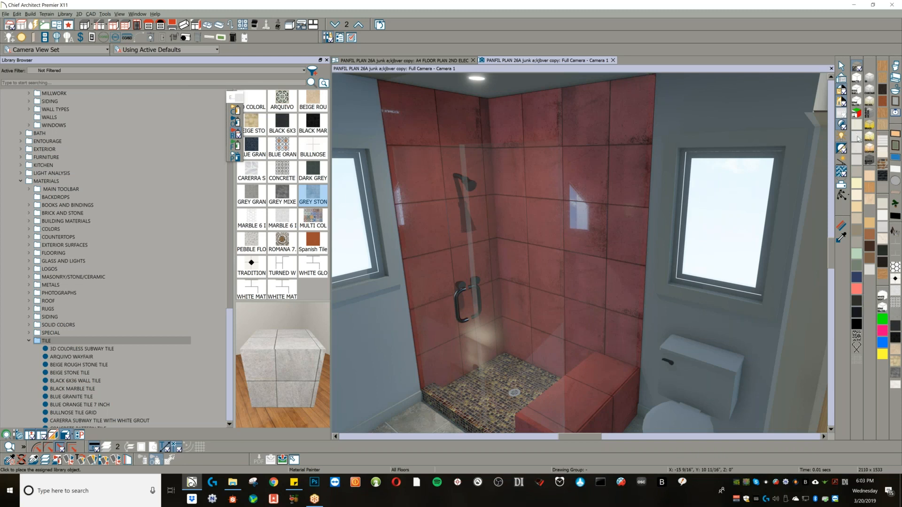
- Blend Color - Dover into the red shower tile using the room-wide material painter mode
{"action": "left_click_drag", "start_coordinate": [232, 98], "coordinate": [391, 164]}
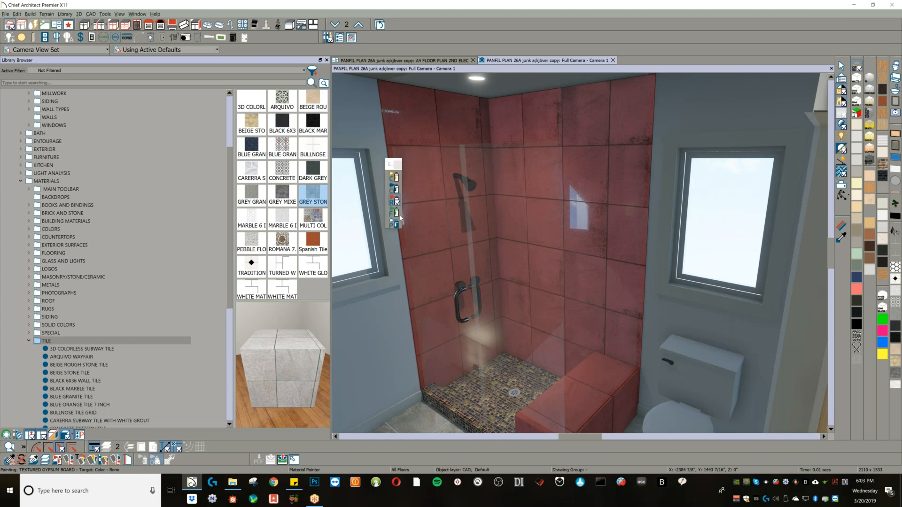
{"action": "left_click", "coordinate": [392, 200]}
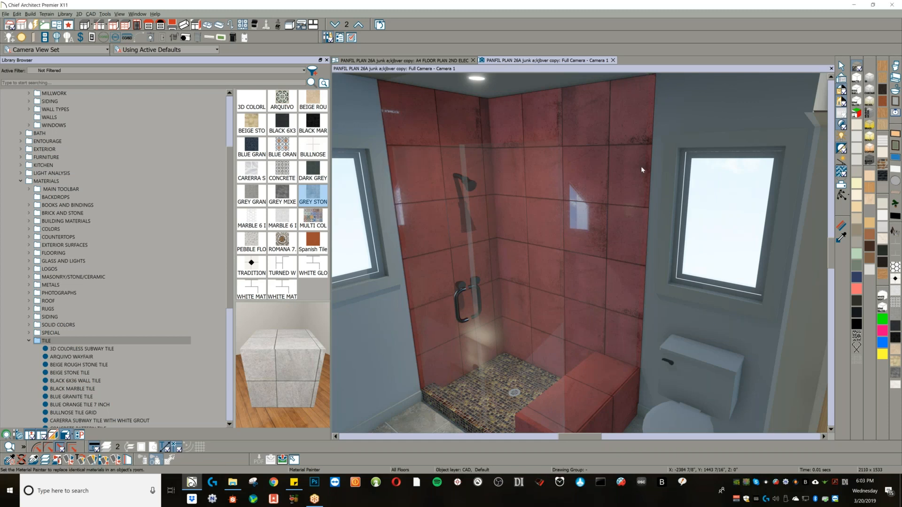
{"action": "left_click", "coordinate": [860, 138]}
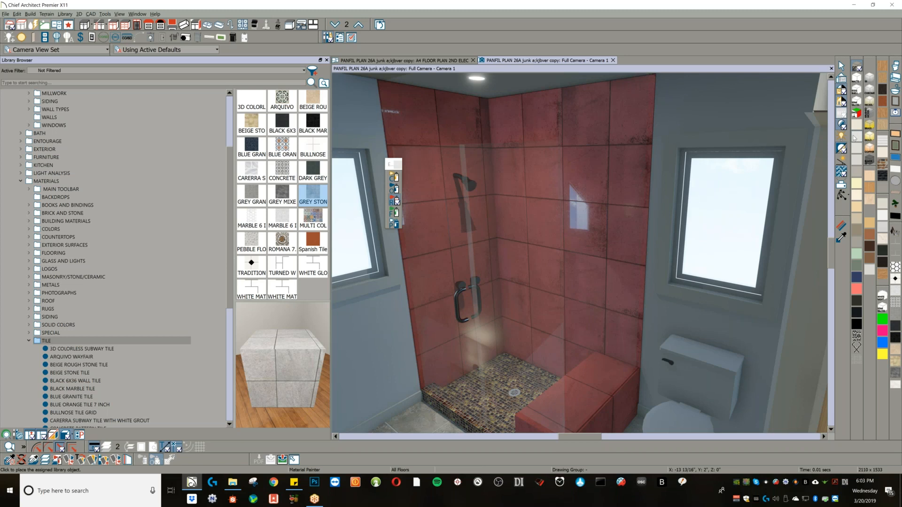
{"action": "left_click", "coordinate": [397, 235]}
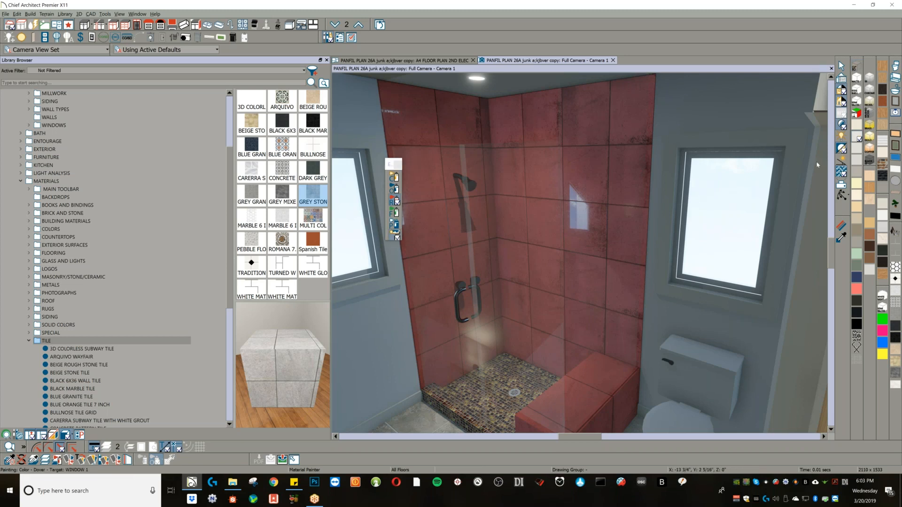
{"action": "left_click", "coordinate": [576, 112]}
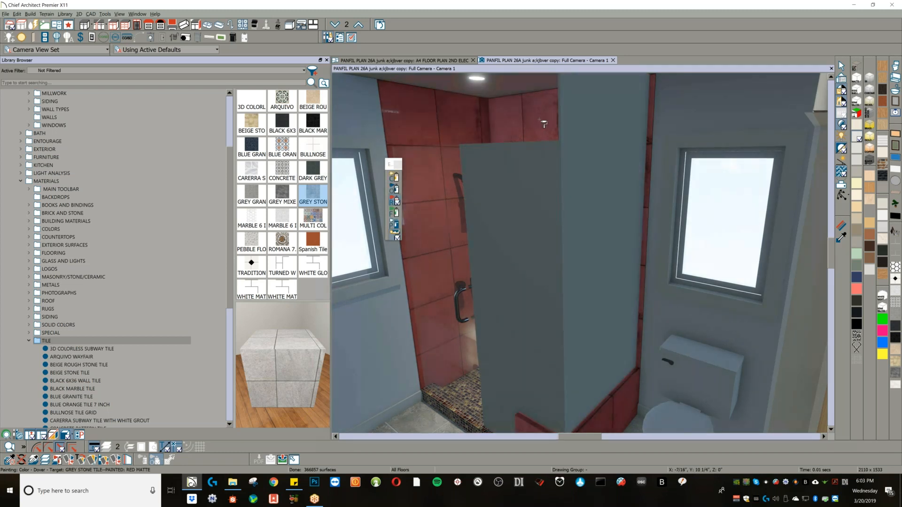
{"action": "left_click", "coordinate": [503, 112]}
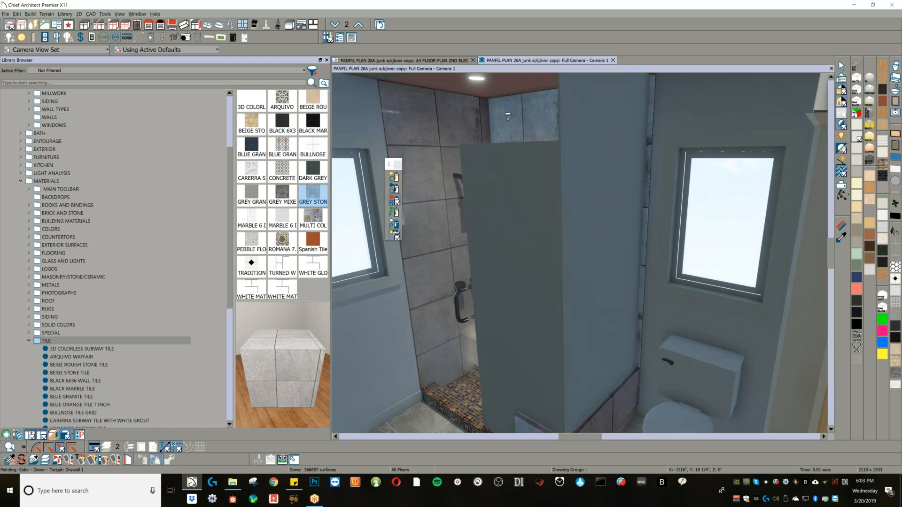
{"action": "left_click", "coordinate": [456, 123]}
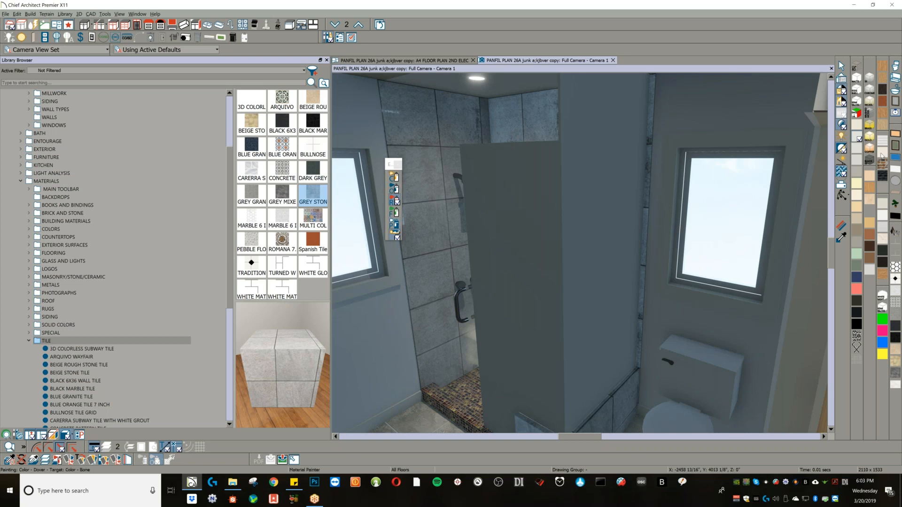
- Sample Glass Grey SHWR DOOR from the shower door, repaint the opaque shower partition with it, and close the library
{"action": "left_click", "coordinate": [842, 237]}
{"action": "left_click", "coordinate": [438, 202]}
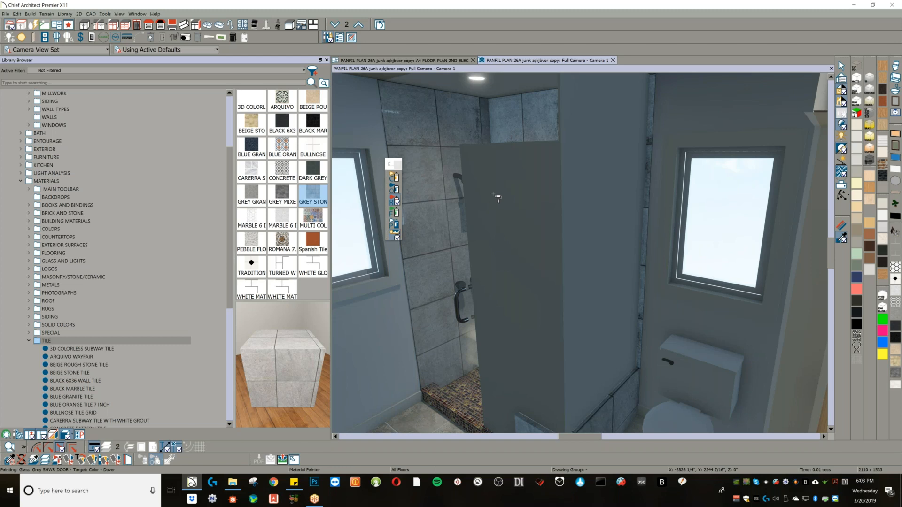
{"action": "left_click", "coordinate": [499, 199]}
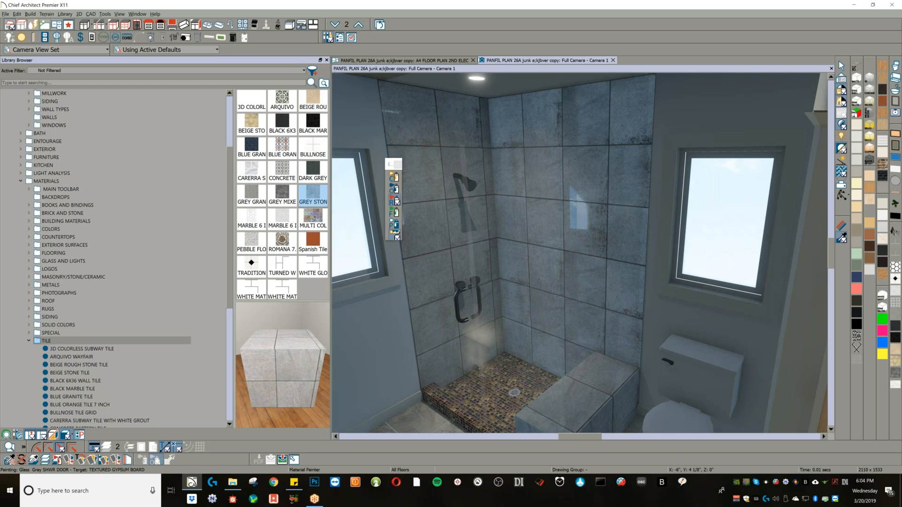
{"action": "left_click", "coordinate": [327, 60]}
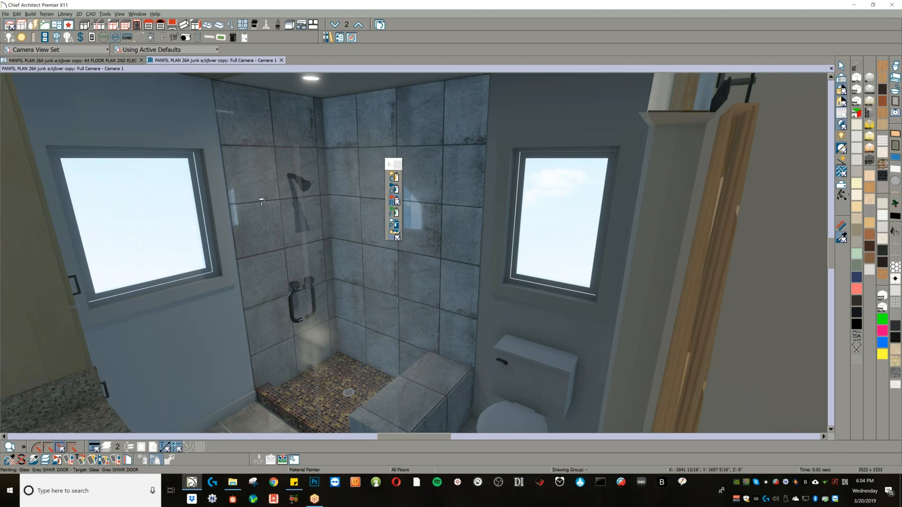
- Set the Glass Grey SHWR DOOR material's bump map to the GRADIENT GREY image
{"action": "key", "text": "o"}
{"action": "mouse_move", "coordinate": [262, 161]}
{"action": "left_mouse_down"}
{"action": "mouse_move", "coordinate": [317, 160]}
{"action": "mouse_move", "coordinate": [268, 155]}
{"action": "mouse_move", "coordinate": [264, 129]}
{"action": "mouse_move", "coordinate": [266, 145]}
{"action": "mouse_move", "coordinate": [244, 161]}
{"action": "mouse_move", "coordinate": [269, 139]}
{"action": "mouse_move", "coordinate": [296, 147]}
{"action": "left_mouse_up"}
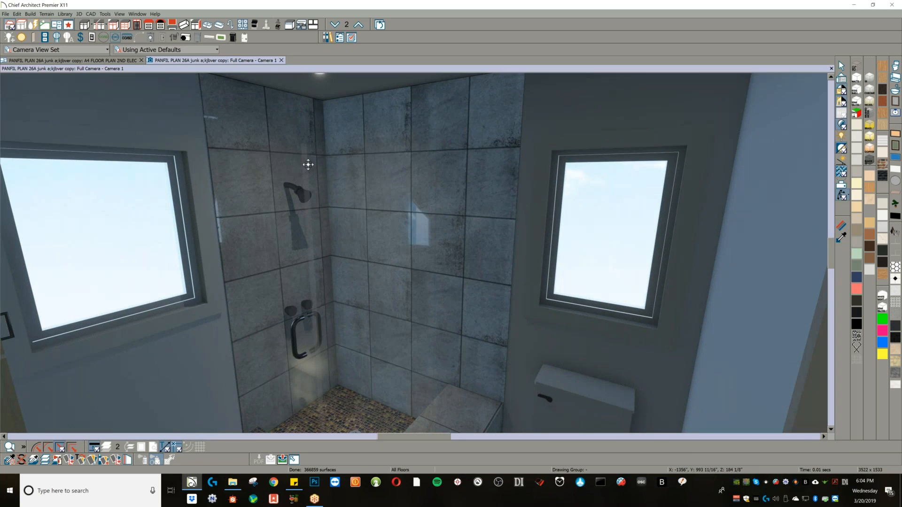
{"action": "left_click", "coordinate": [842, 226]}
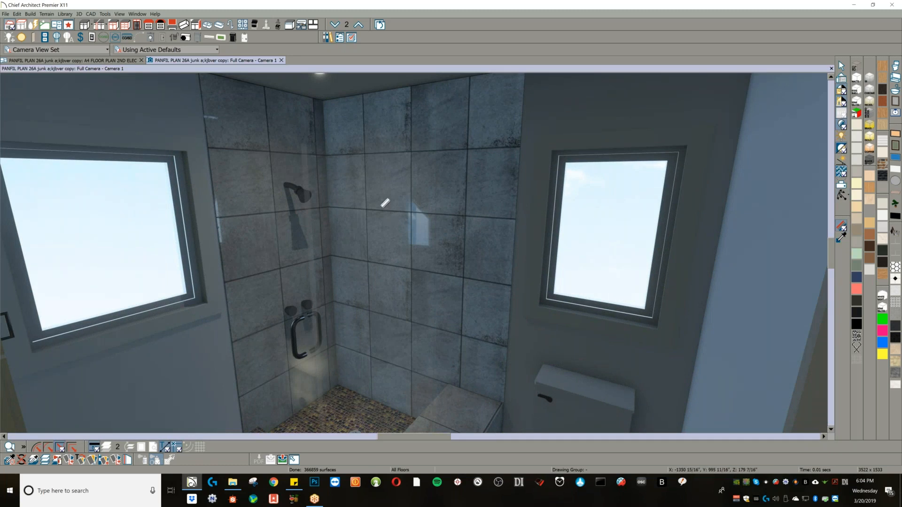
{"action": "left_click", "coordinate": [377, 189]}
{"action": "left_click", "coordinate": [66, 54]}
{"action": "left_click", "coordinate": [265, 233]}
{"action": "double_click", "coordinate": [545, 158]}
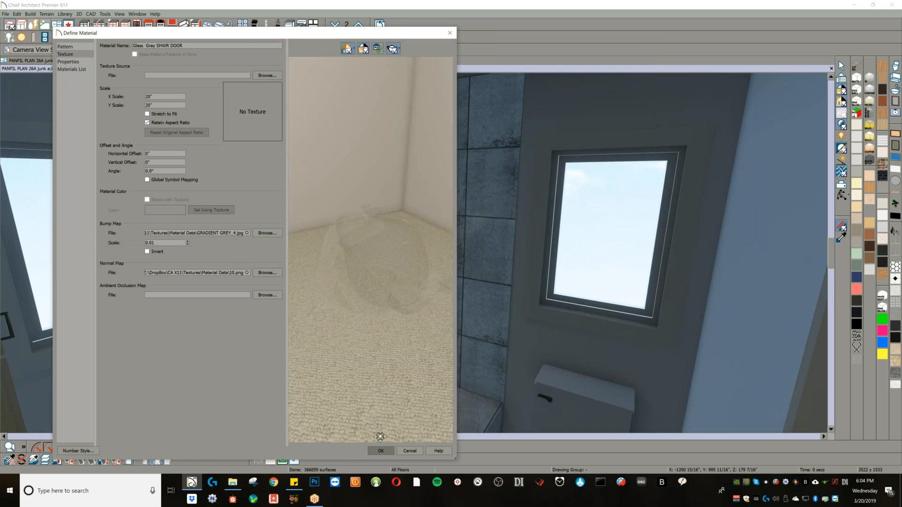
{"action": "left_click", "coordinate": [381, 450]}
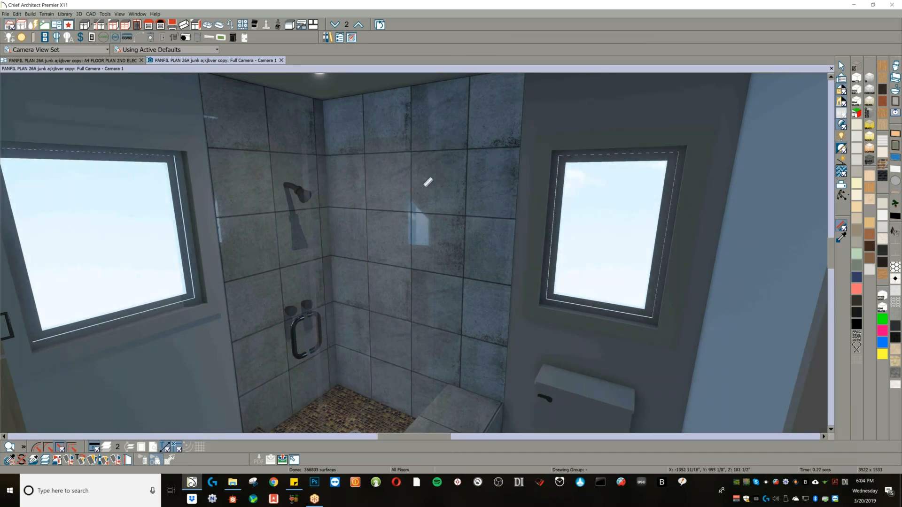
- Reduce the Glass Grey SHWR DOOR material's transparency to 38%
{"action": "mouse_move", "coordinate": [380, 202]}
{"action": "left_mouse_down"}
{"action": "mouse_move", "coordinate": [369, 198]}
{"action": "mouse_move", "coordinate": [382, 190]}
{"action": "mouse_move", "coordinate": [413, 207]}
{"action": "mouse_move", "coordinate": [390, 197]}
{"action": "left_mouse_up"}
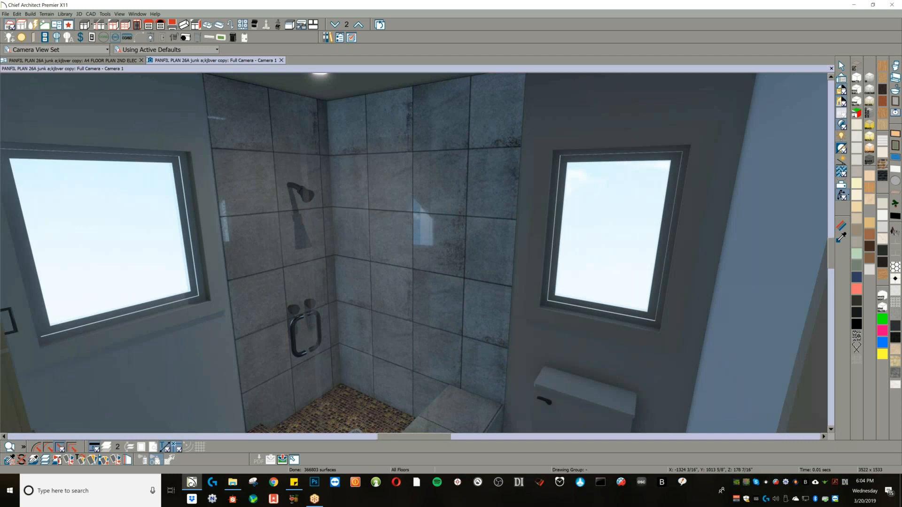
{"action": "left_click", "coordinate": [841, 228]}
{"action": "left_click", "coordinate": [363, 209]}
{"action": "left_click", "coordinate": [71, 62]}
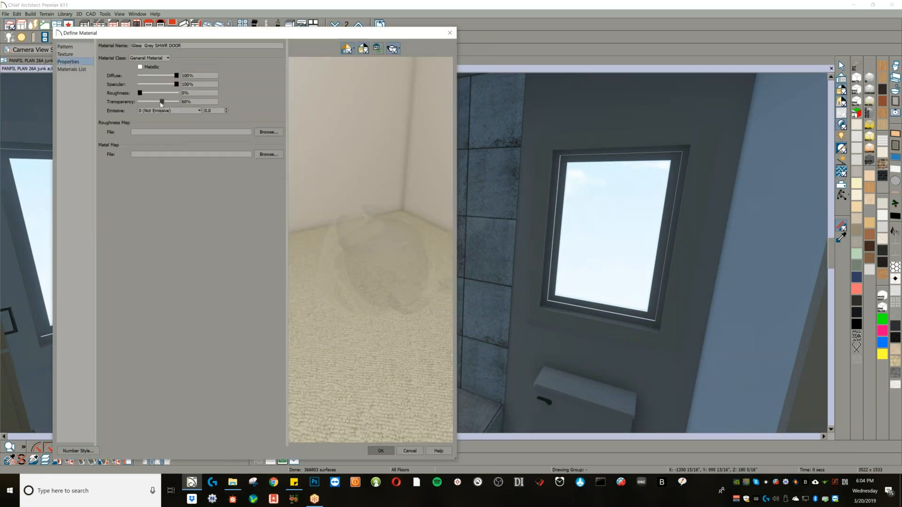
{"action": "left_click_drag", "start_coordinate": [162, 102], "coordinate": [152, 103]}
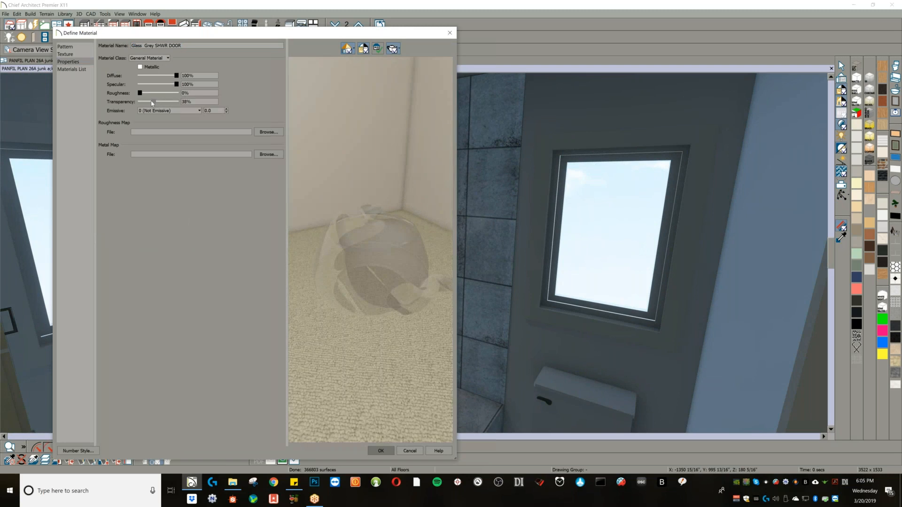
{"action": "left_click", "coordinate": [380, 451]}
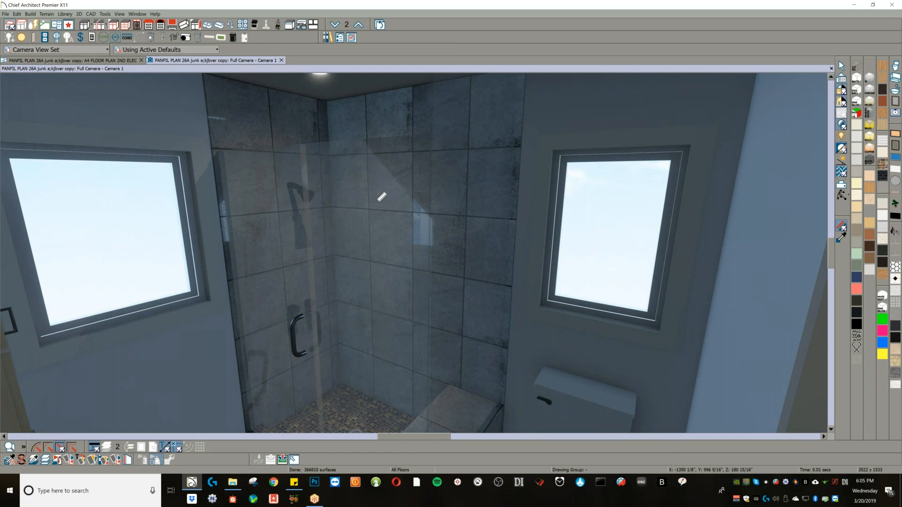
- Set the Glass Grey SHWR DOOR material's normal map to the 13.png image
{"action": "middle_click", "coordinate": [383, 194]}
{"action": "mouse_move", "coordinate": [368, 173]}
{"action": "left_mouse_down"}
{"action": "mouse_move", "coordinate": [422, 176]}
{"action": "mouse_move", "coordinate": [397, 159]}
{"action": "mouse_move", "coordinate": [343, 169]}
{"action": "mouse_move", "coordinate": [356, 184]}
{"action": "mouse_move", "coordinate": [384, 168]}
{"action": "mouse_move", "coordinate": [354, 179]}
{"action": "mouse_move", "coordinate": [362, 172]}
{"action": "left_mouse_up"}
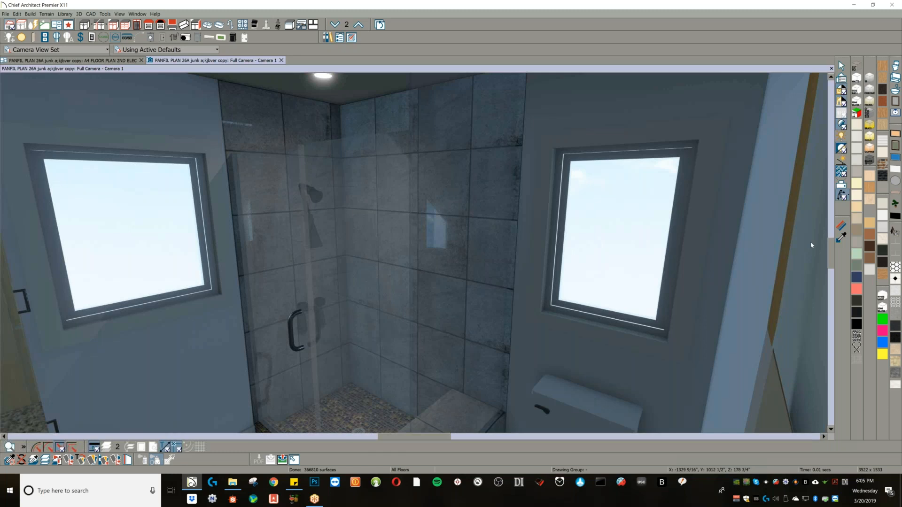
{"action": "left_click", "coordinate": [841, 226]}
{"action": "left_click", "coordinate": [347, 176]}
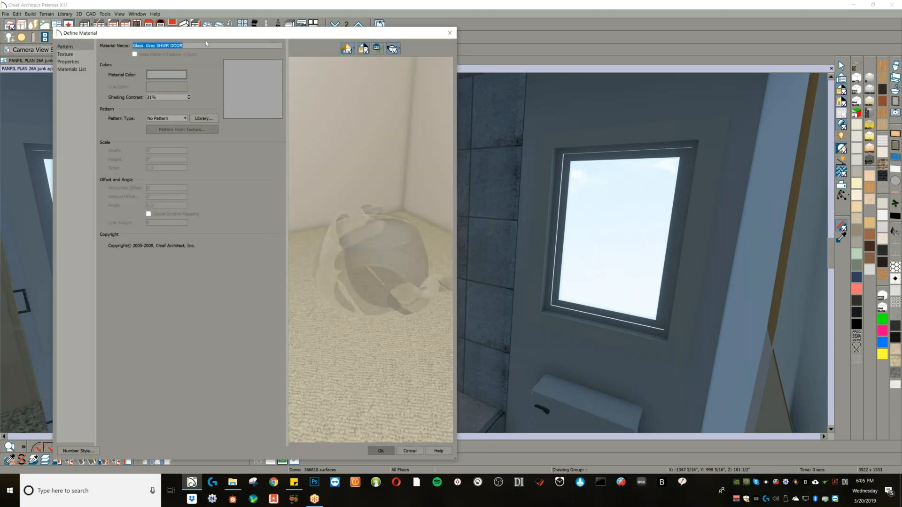
{"action": "left_click_drag", "start_coordinate": [204, 35], "coordinate": [168, 34]}
{"action": "left_click", "coordinate": [29, 53]}
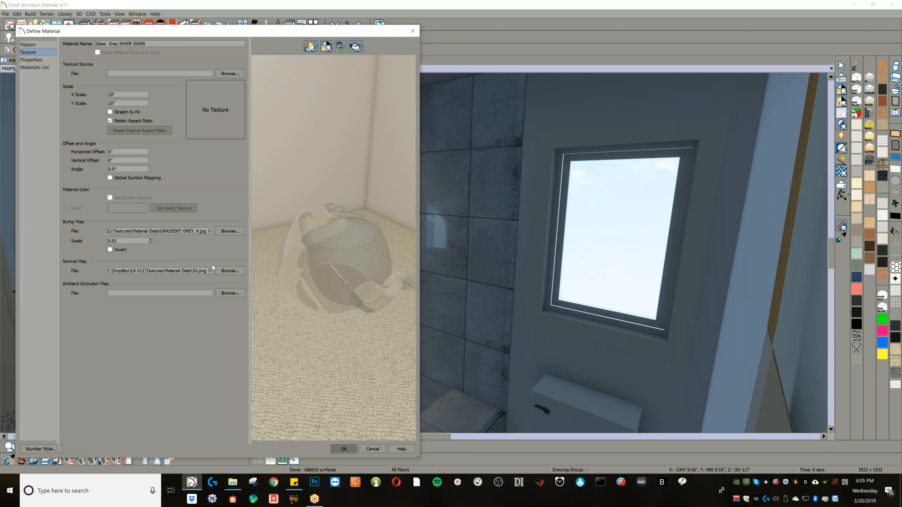
{"action": "left_click", "coordinate": [220, 272]}
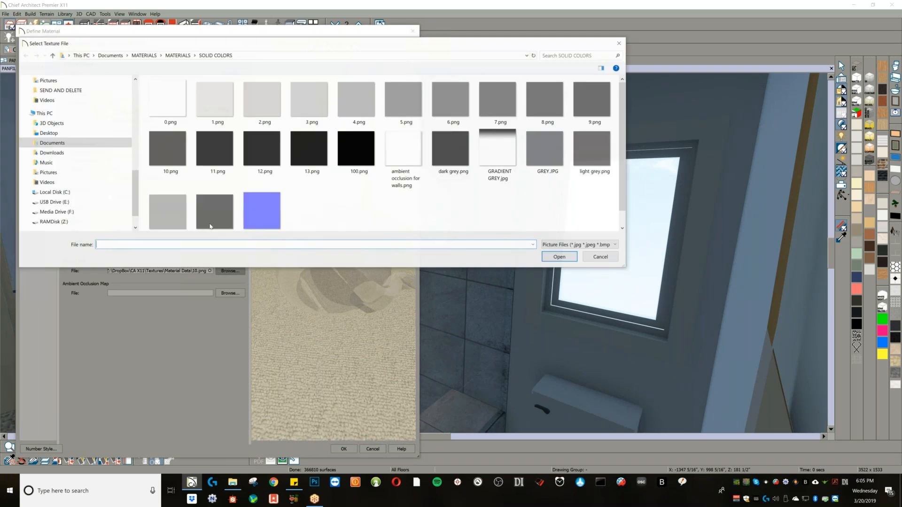
{"action": "left_click", "coordinate": [314, 156]}
{"action": "double_click", "coordinate": [314, 157]}
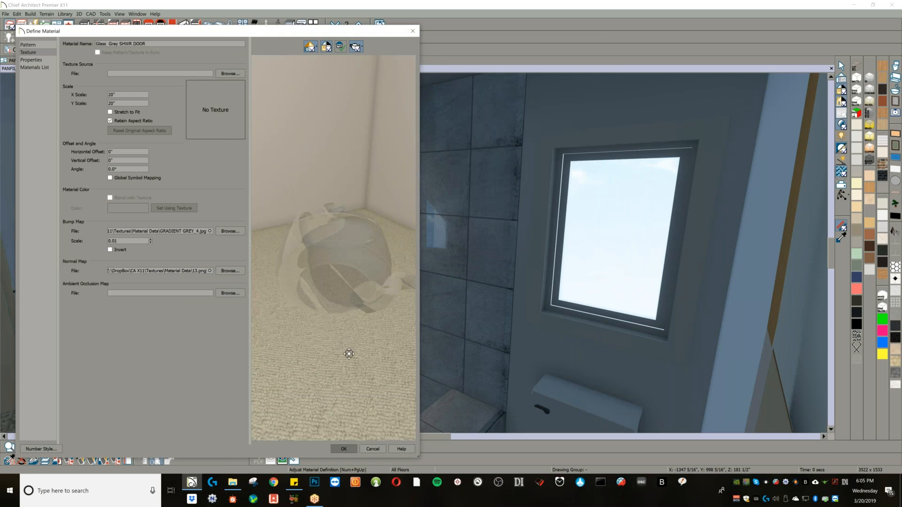
{"action": "left_click", "coordinate": [347, 450]}
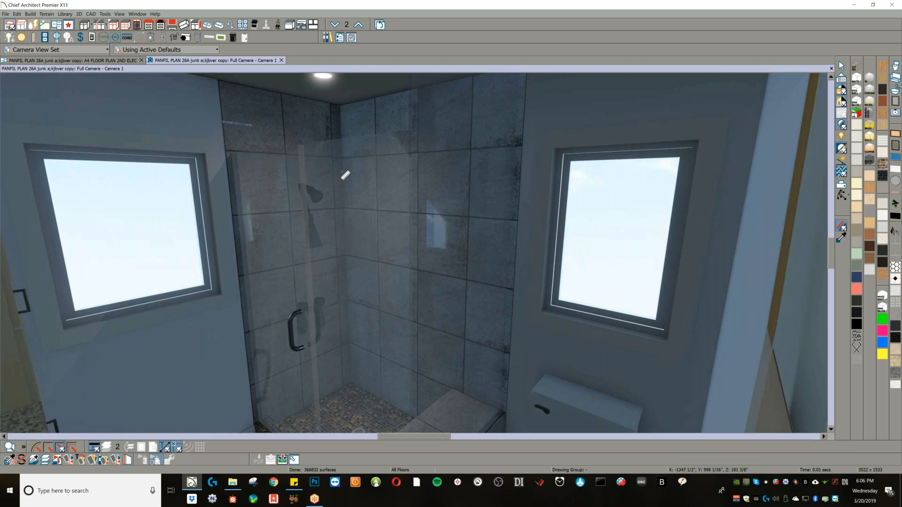
- Lower the Glass Grey SHWR DOOR material's transparency slightly and set its normal map to the 10.png image
{"action": "left_click", "coordinate": [347, 173]}
{"action": "left_click", "coordinate": [34, 52]}
{"action": "left_click", "coordinate": [39, 60]}
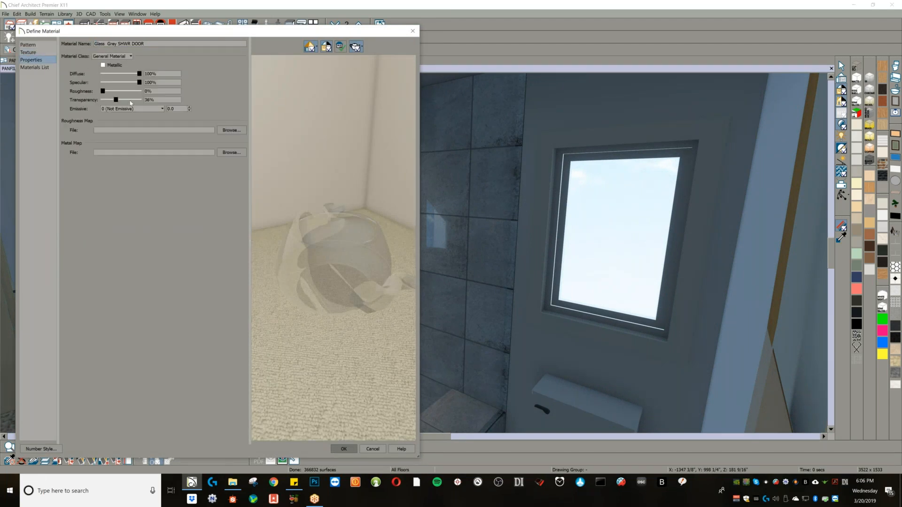
{"action": "left_click_drag", "start_coordinate": [117, 103], "coordinate": [112, 102]}
{"action": "left_click", "coordinate": [26, 53]}
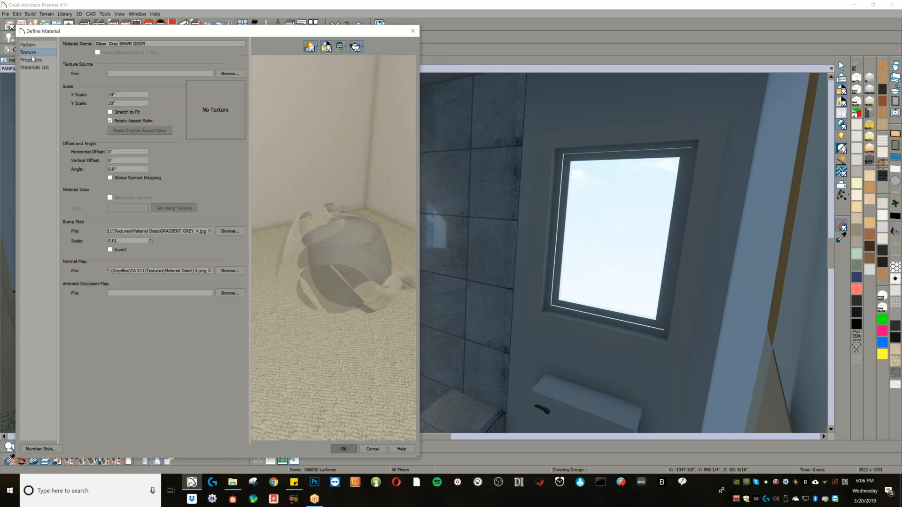
{"action": "left_click", "coordinate": [231, 271]}
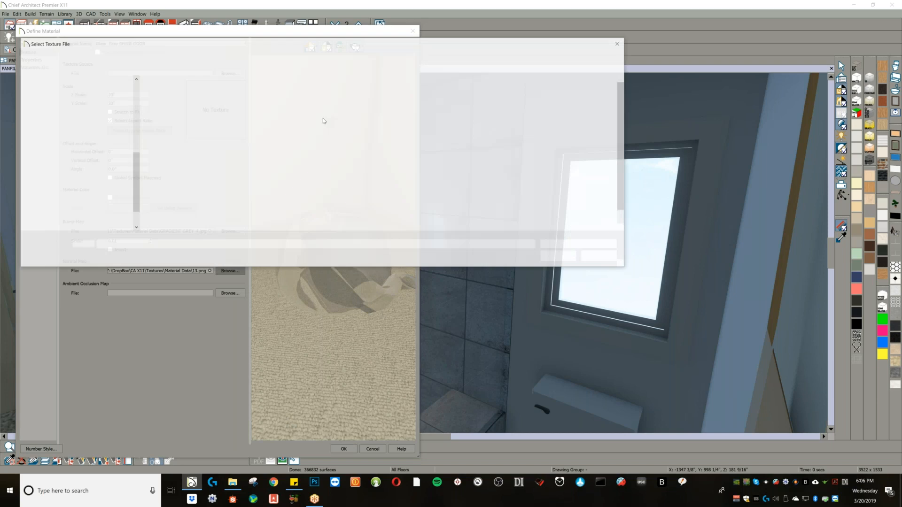
{"action": "double_click", "coordinate": [169, 148]}
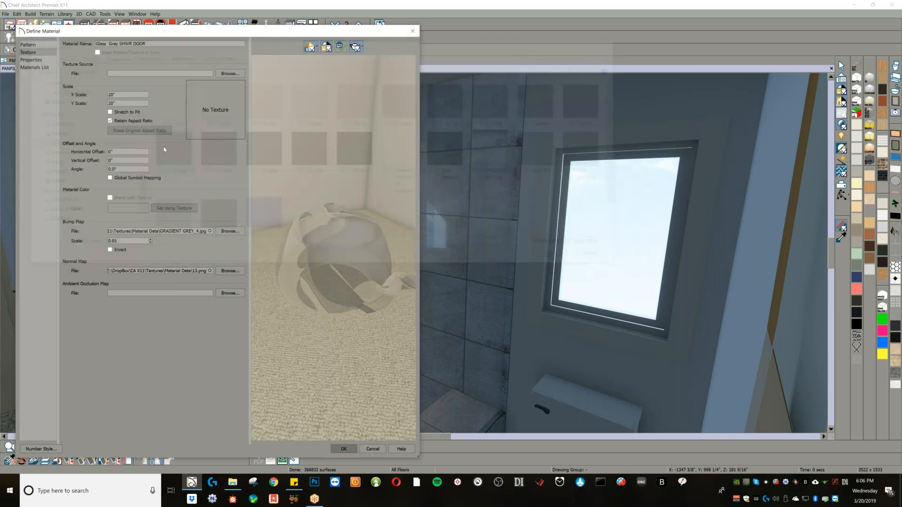
{"action": "left_click", "coordinate": [343, 449]}
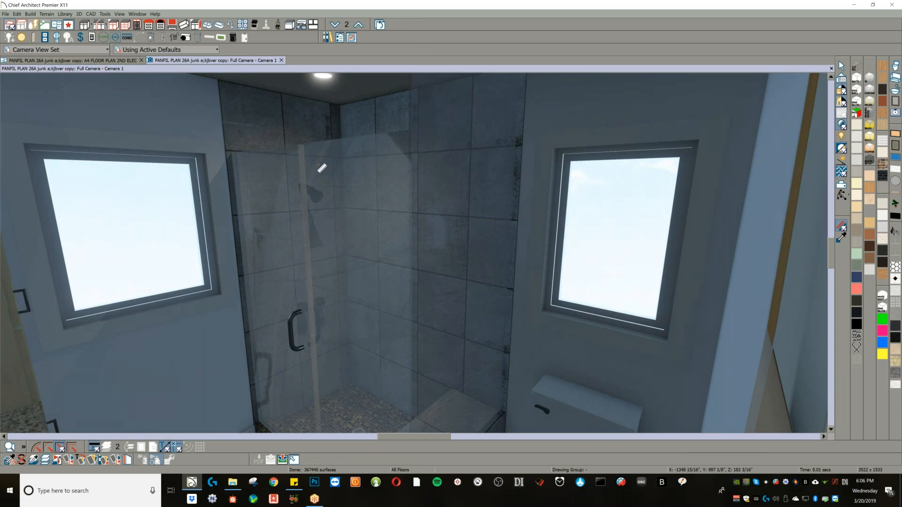
- Open the toilet's symbol specification and set its smoothing angle to 120 degrees
{"action": "left_click_drag", "start_coordinate": [309, 162], "coordinate": [398, 270]}
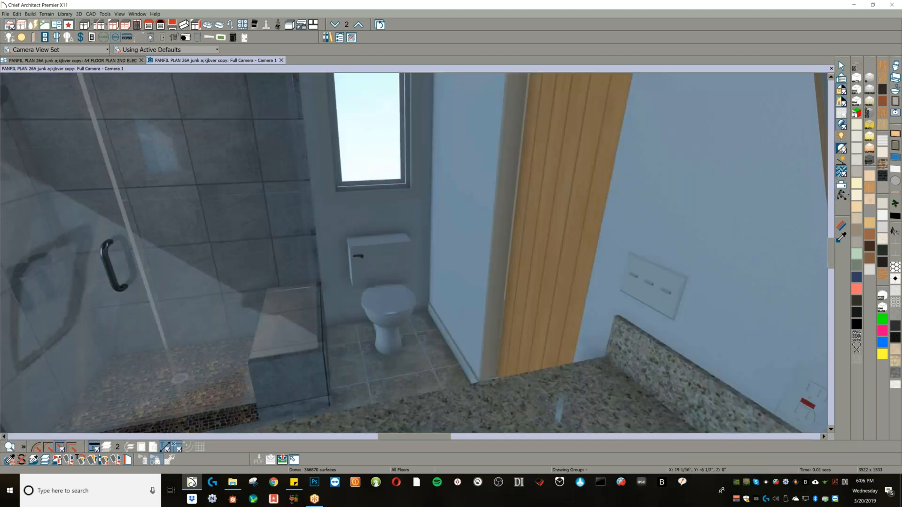
{"action": "left_click", "coordinate": [397, 284]}
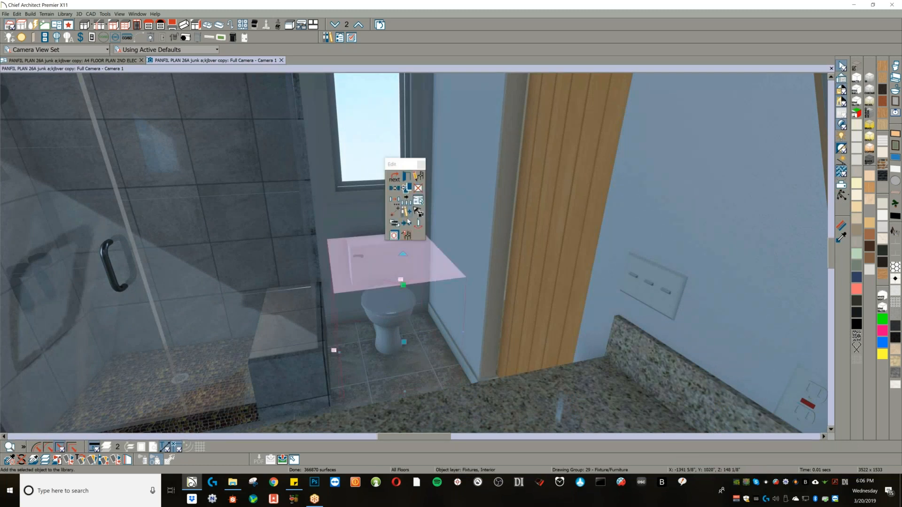
{"action": "left_click", "coordinate": [418, 177]}
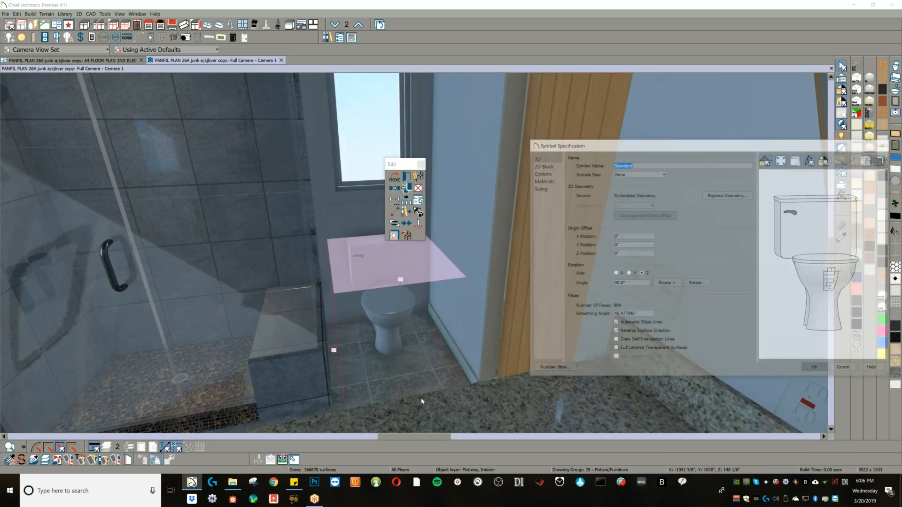
{"action": "left_click_drag", "start_coordinate": [640, 315], "coordinate": [563, 301]}
{"action": "type", "text": "120"}
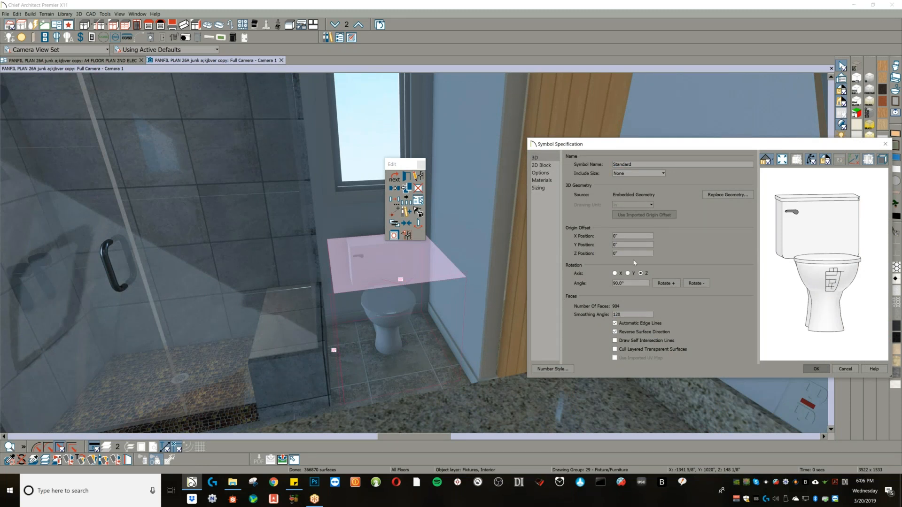
{"action": "left_click_drag", "start_coordinate": [622, 143], "coordinate": [425, 135]}
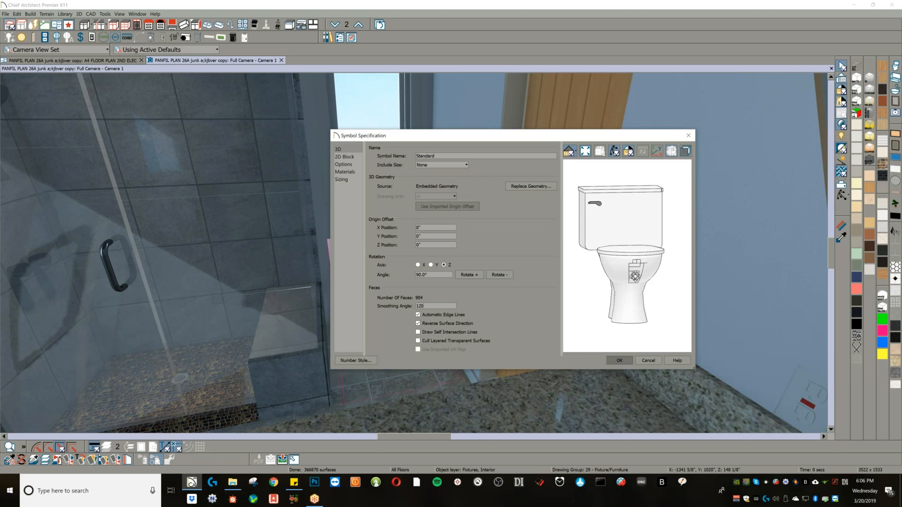
- Try smoothing angles of 100 and 80 degrees on the toilet symbol
{"action": "double_click", "coordinate": [436, 305]}
{"action": "type", "text": "1"}
{"action": "left_click", "coordinate": [438, 275]}
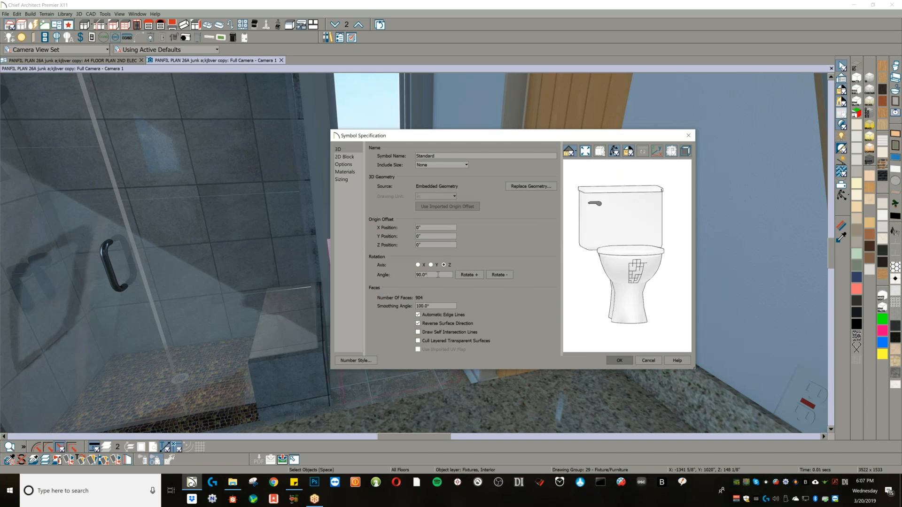
{"action": "left_click_drag", "start_coordinate": [431, 306], "coordinate": [375, 306]}
{"action": "type", "text": "80"}
{"action": "left_click", "coordinate": [437, 274]}
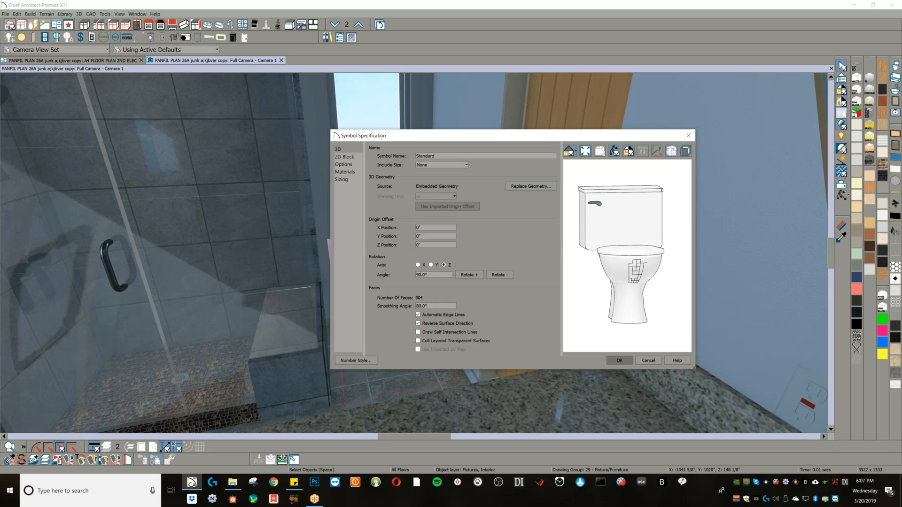
- Set the toilet symbol's smoothing angle to 60 degrees and apply the change
{"action": "left_click_drag", "start_coordinate": [439, 306], "coordinate": [396, 306]}
{"action": "type", "text": "60"}
{"action": "left_click", "coordinate": [437, 276]}
{"action": "left_click", "coordinate": [617, 361]}
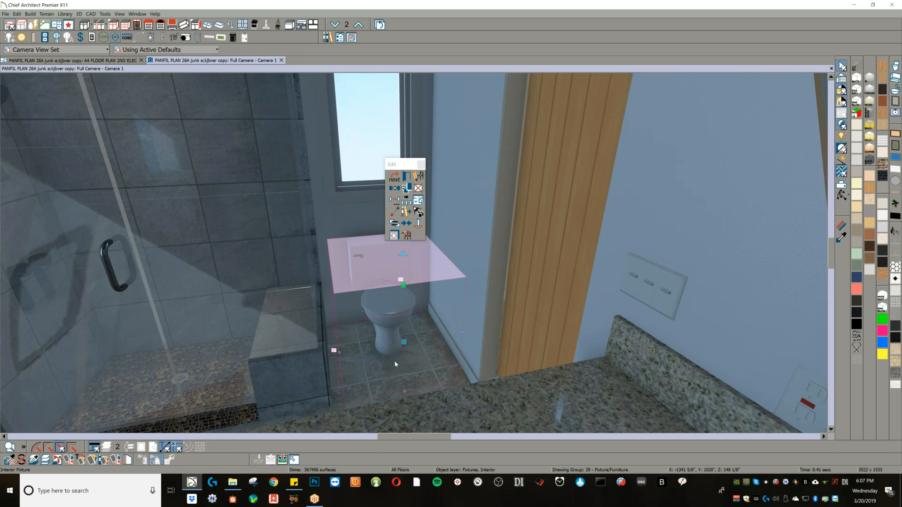
{"action": "left_click", "coordinate": [394, 363]}
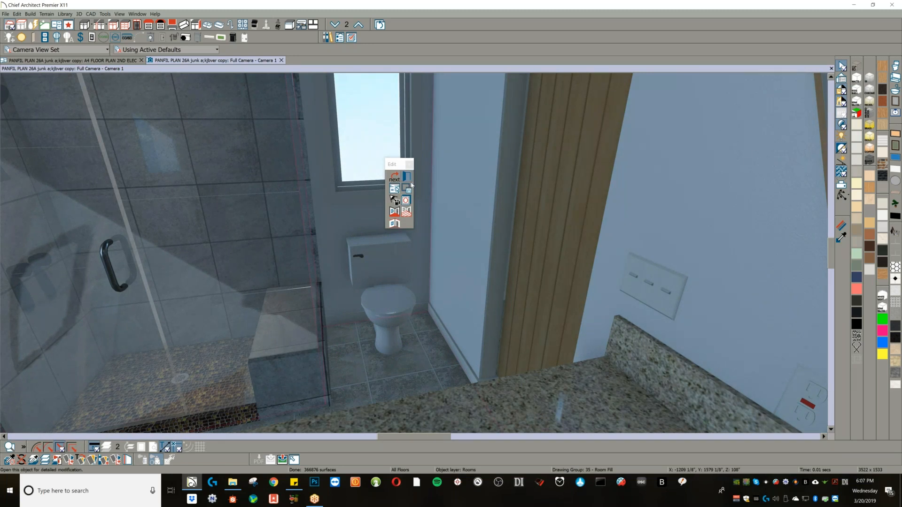
- Raise the roughness of the toilet's Porcelain material to 20%
{"action": "key", "text": "alt+o"}
{"action": "left_click_drag", "start_coordinate": [399, 268], "coordinate": [427, 302]}
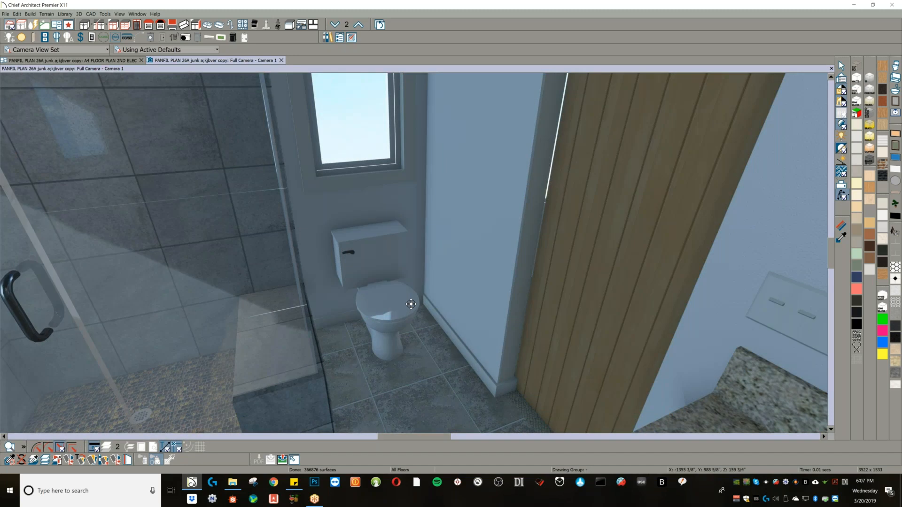
{"action": "left_click", "coordinate": [842, 225]}
{"action": "left_click", "coordinate": [376, 308]}
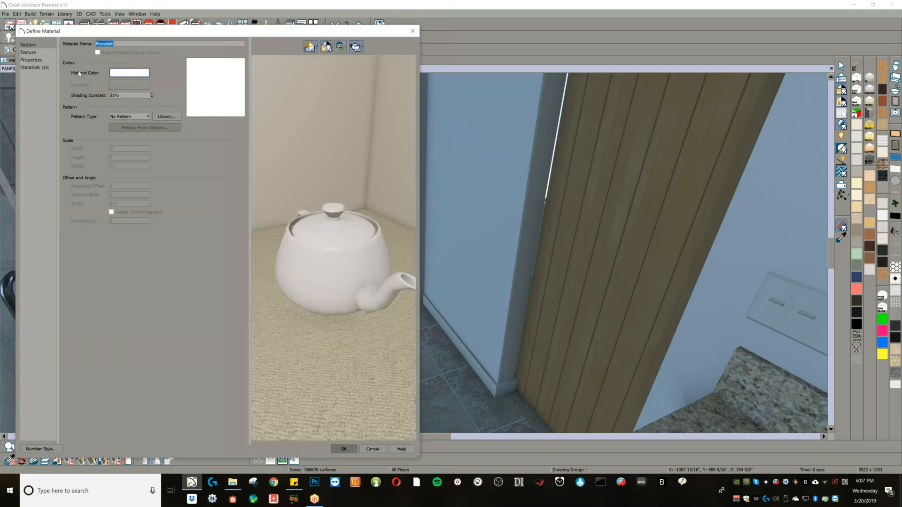
{"action": "left_click", "coordinate": [38, 59]}
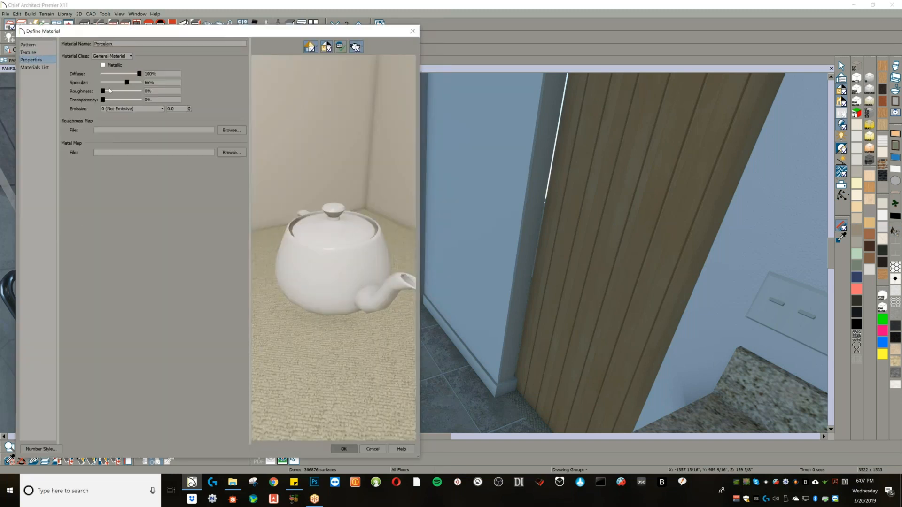
{"action": "left_click_drag", "start_coordinate": [103, 91], "coordinate": [110, 91]}
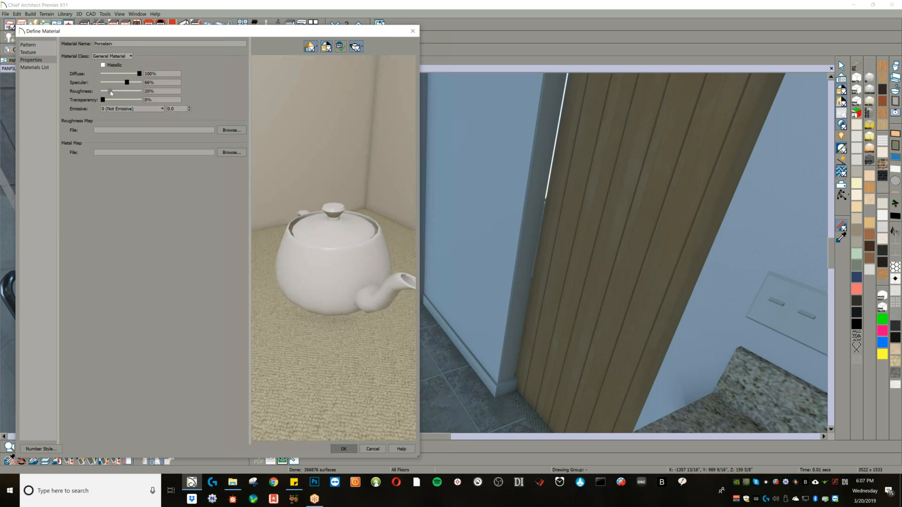
{"action": "left_click", "coordinate": [343, 449]}
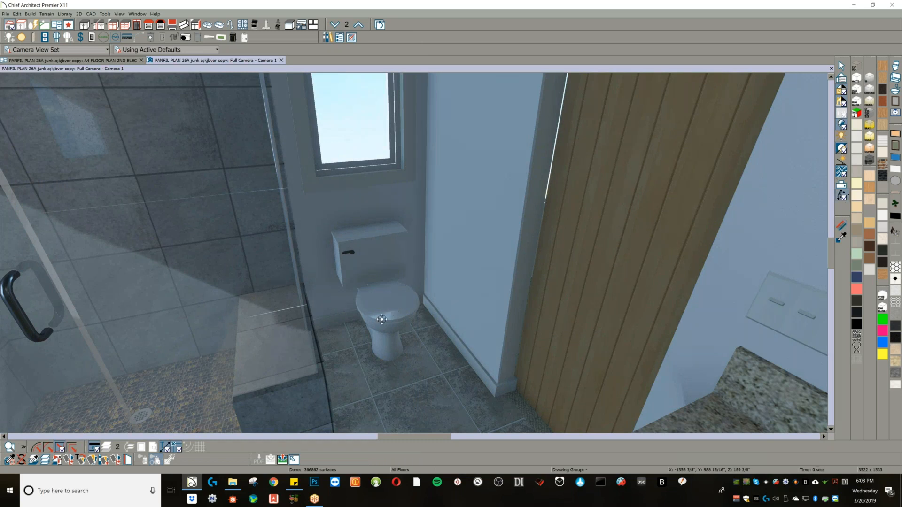
- Start replacing the toilet from the library and browse the manufacturer catalogs to Kohler's bathroom toilets
{"action": "middle_click_drag", "start_coordinate": [383, 316], "coordinate": [337, 260]}
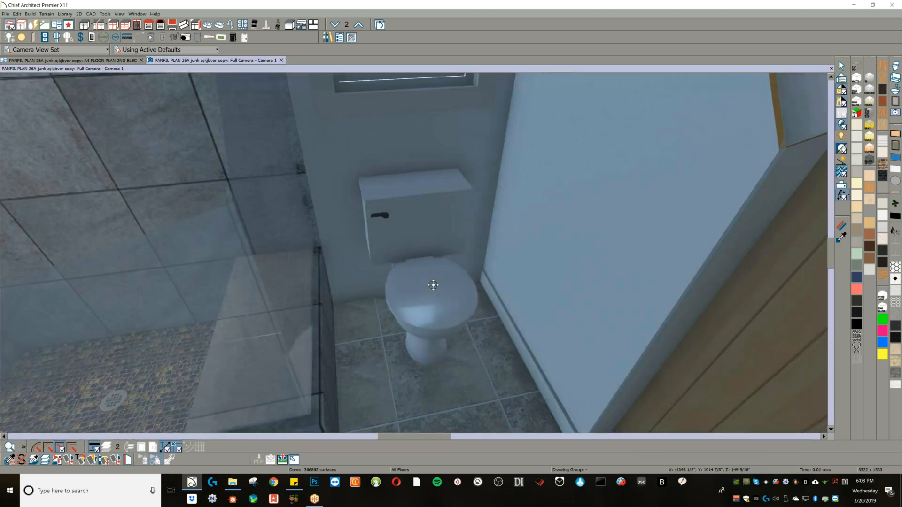
{"action": "key", "text": "space"}
{"action": "left_click", "coordinate": [404, 215]}
{"action": "left_click", "coordinate": [405, 214]}
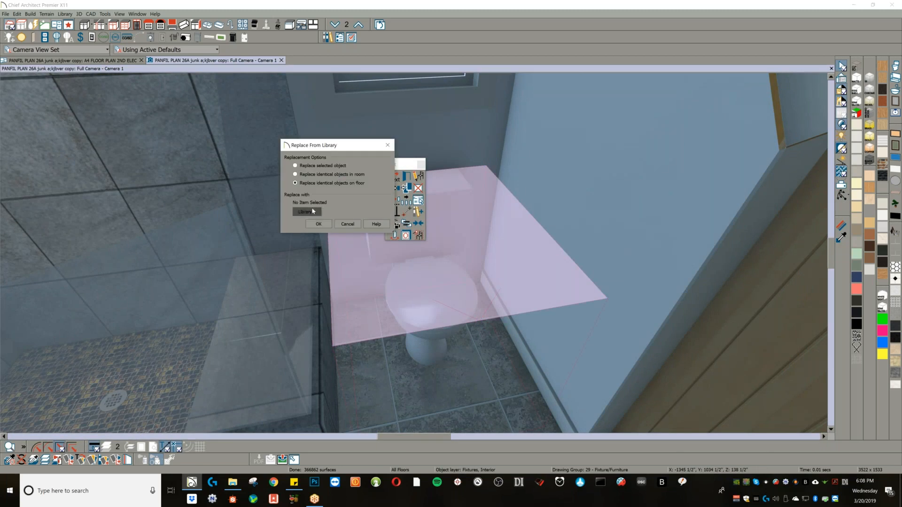
{"action": "left_click", "coordinate": [306, 212]}
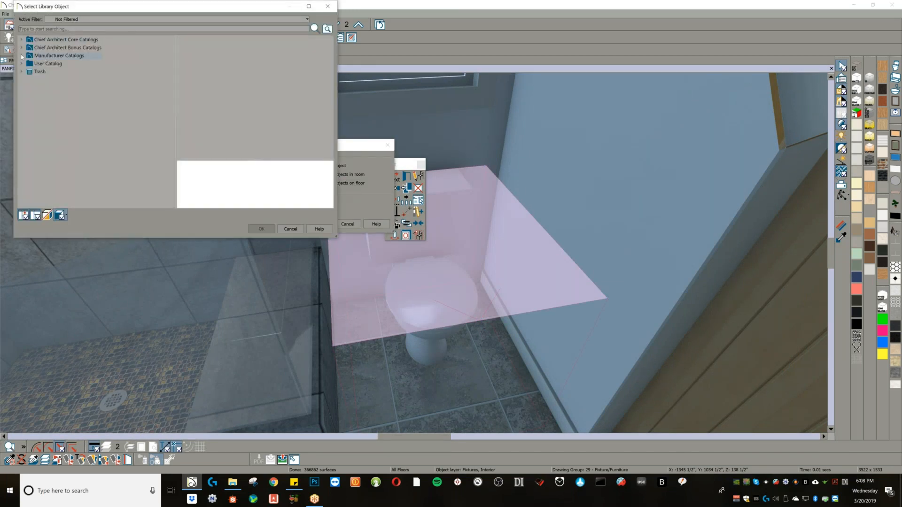
{"action": "left_click", "coordinate": [21, 56]}
{"action": "scroll", "coordinate": [41, 174], "scroll_direction": "down", "scroll_amount": 2}
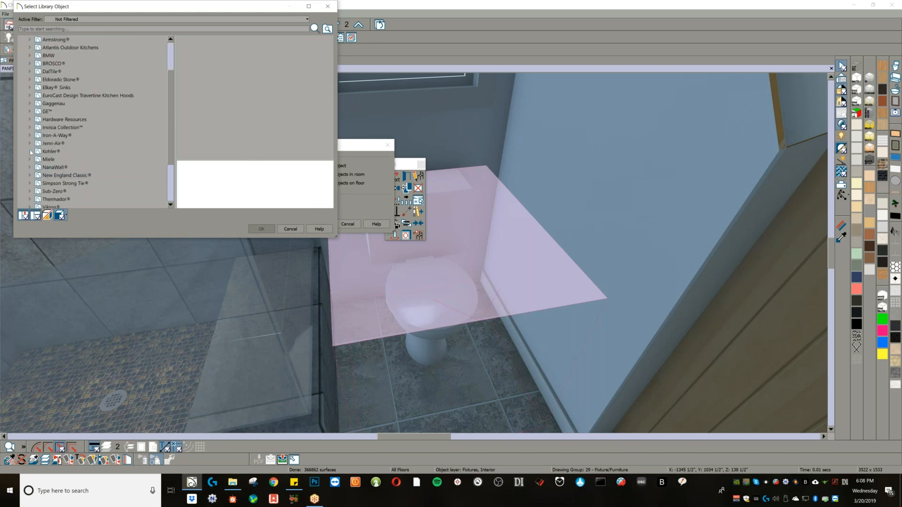
{"action": "left_click", "coordinate": [30, 151]}
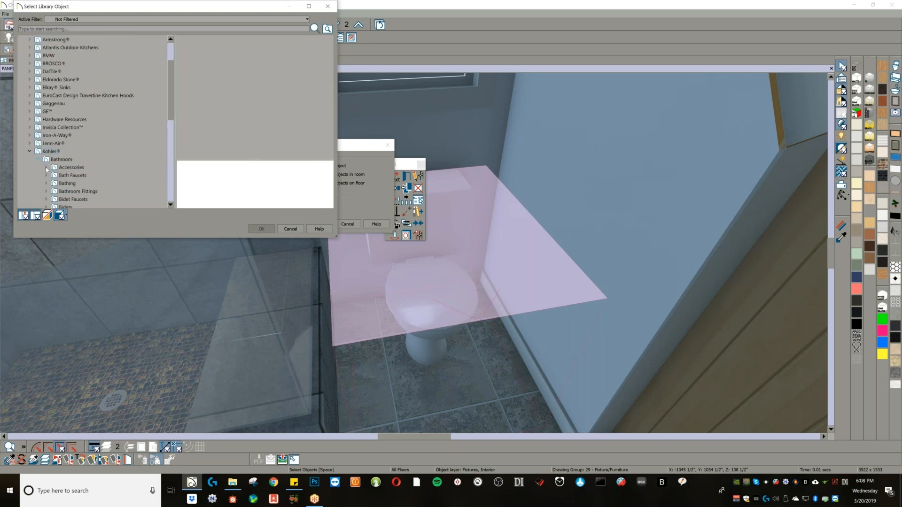
{"action": "left_click", "coordinate": [38, 159]}
{"action": "scroll", "coordinate": [48, 179], "scroll_direction": "down", "scroll_amount": 3}
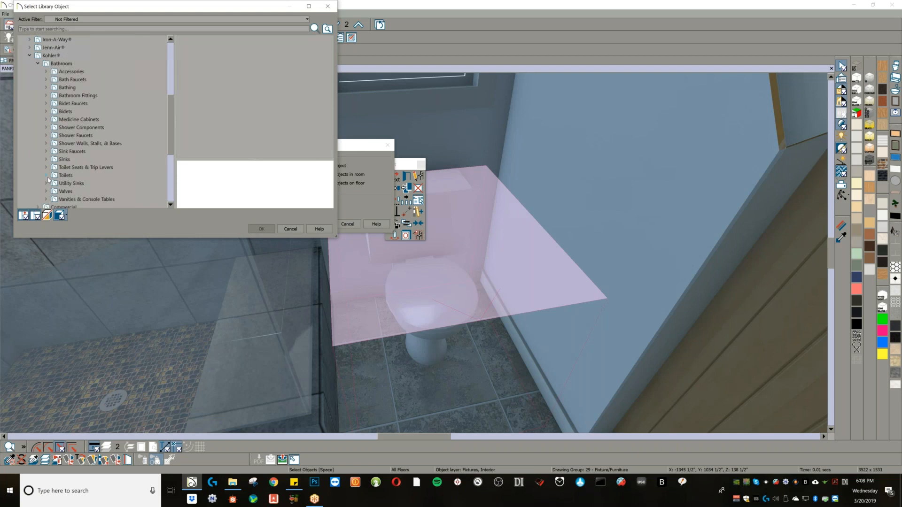
{"action": "left_click", "coordinate": [47, 176]}
- Choose the K-3639 Archer Toilet from the Archer collection and apply it as the replacement for the existing toilet
{"action": "left_click", "coordinate": [54, 159]}
{"action": "left_click", "coordinate": [90, 168]}
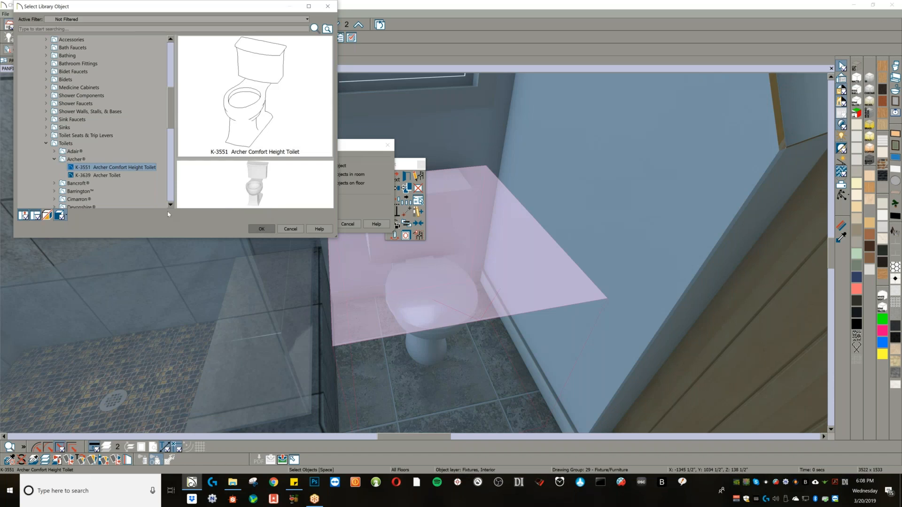
{"action": "left_click", "coordinate": [100, 176]}
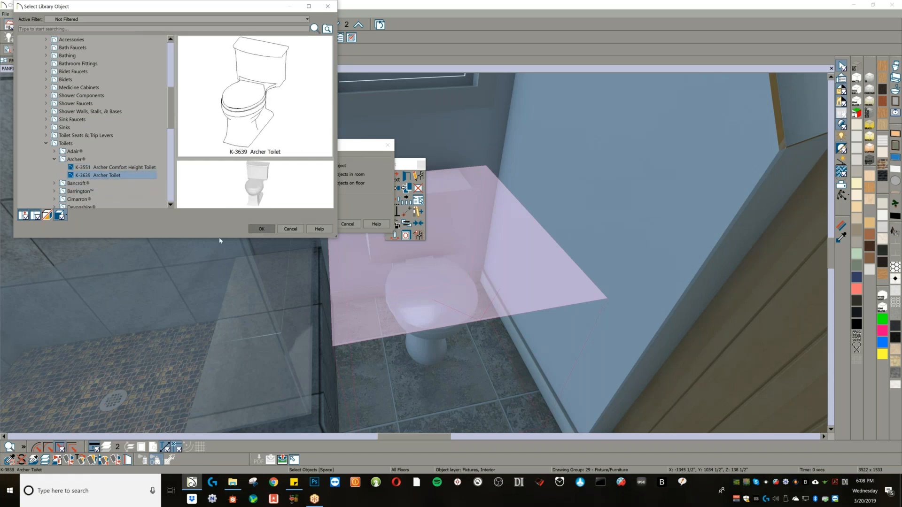
{"action": "left_click", "coordinate": [256, 233]}
{"action": "left_click", "coordinate": [316, 226]}
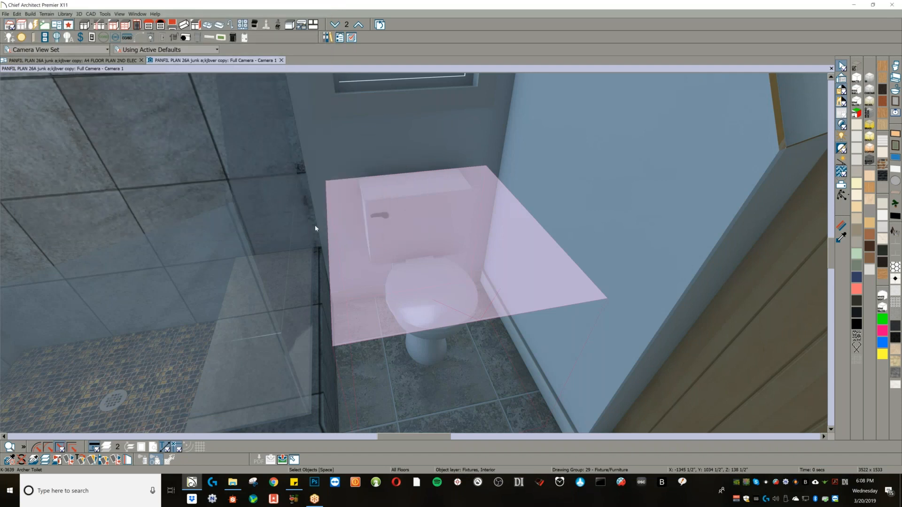
{"action": "key", "text": "Escape"}
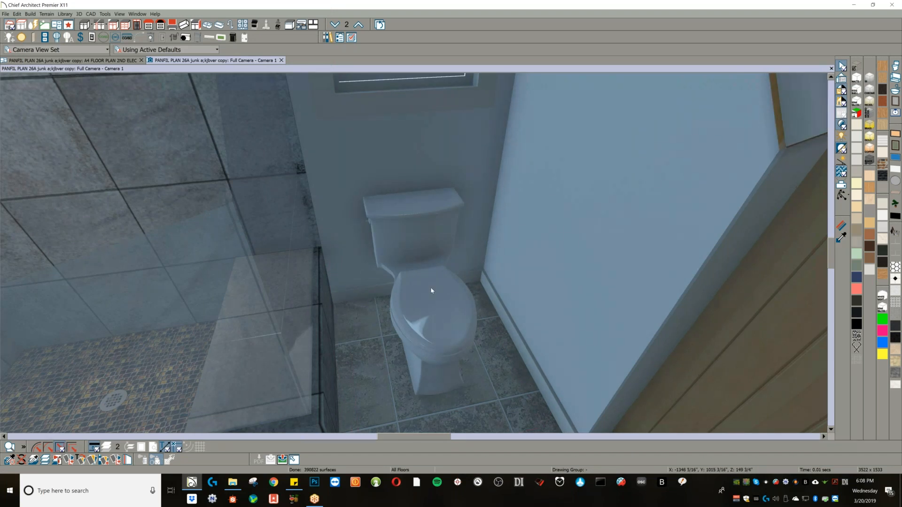
- Open the material definition of the bathroom floor tile and review its manufacturer, materials list, properties and texture settings
{"action": "key", "text": "o"}
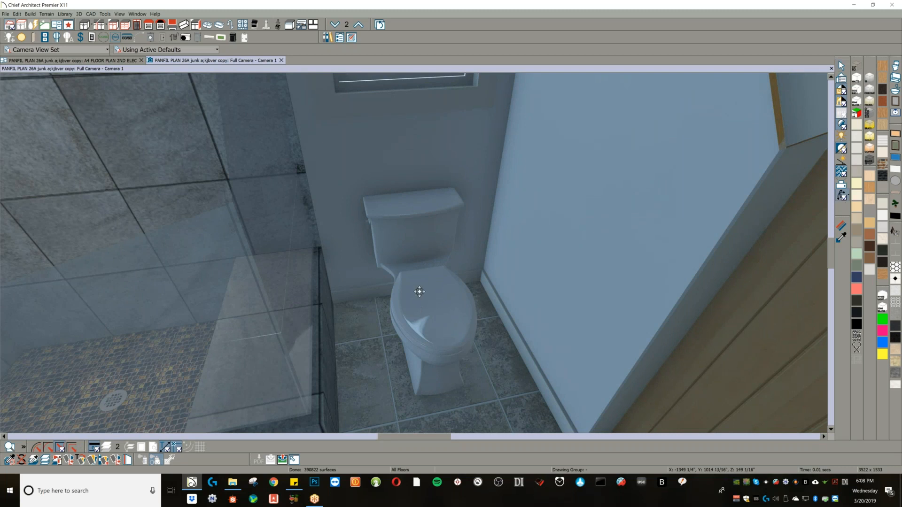
{"action": "left_click_drag", "start_coordinate": [426, 276], "coordinate": [407, 288]}
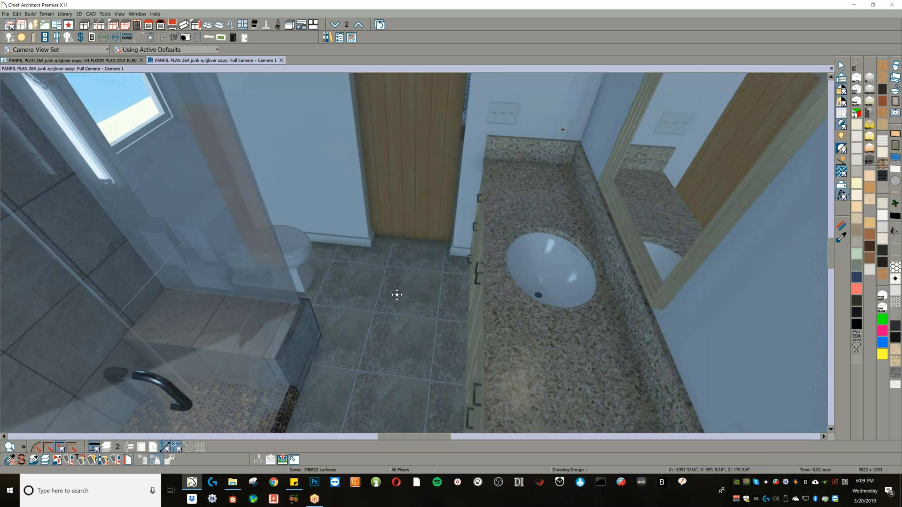
{"action": "left_click", "coordinate": [841, 226]}
{"action": "left_click", "coordinate": [433, 326]}
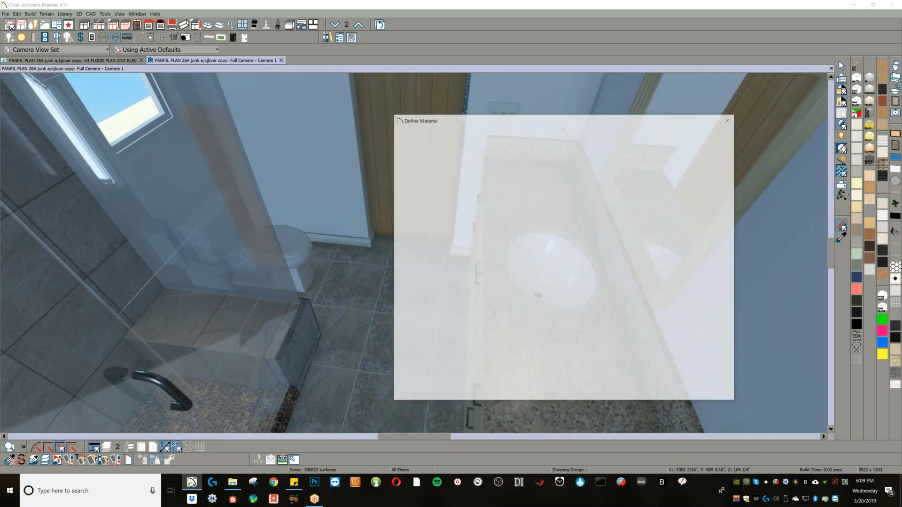
{"action": "left_click", "coordinate": [408, 164]}
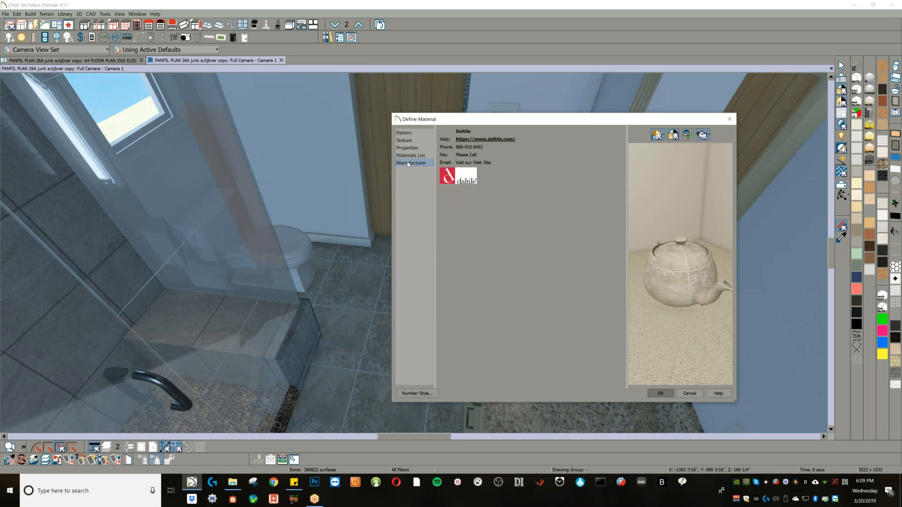
{"action": "left_click", "coordinate": [420, 155]}
{"action": "left_click", "coordinate": [414, 148]}
{"action": "left_click", "coordinate": [413, 141]}
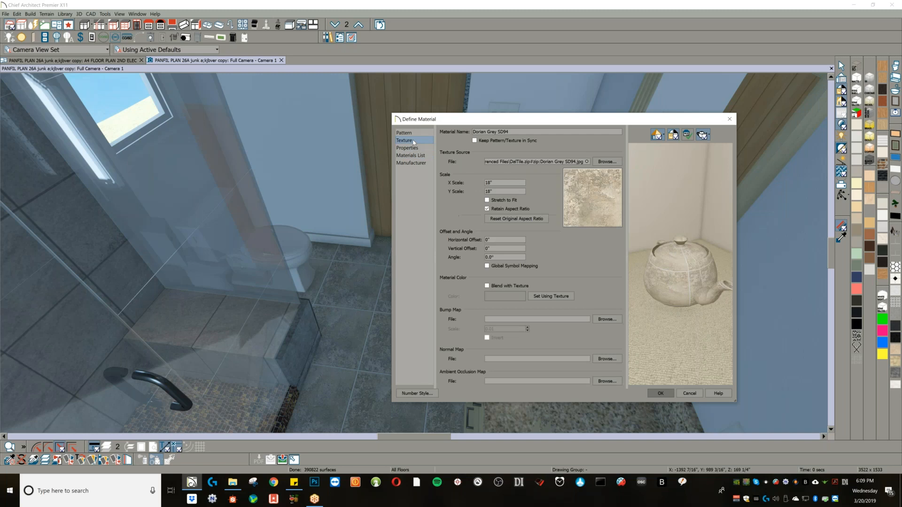
{"action": "left_click", "coordinate": [414, 147]}
{"action": "left_click", "coordinate": [416, 140]}
- Copy the tile's texture file path and open its DalTile.zip archive from the Referenced Files folder in File Explorer
{"action": "left_click", "coordinate": [506, 161]}
{"action": "triple_click", "coordinate": [506, 161]}
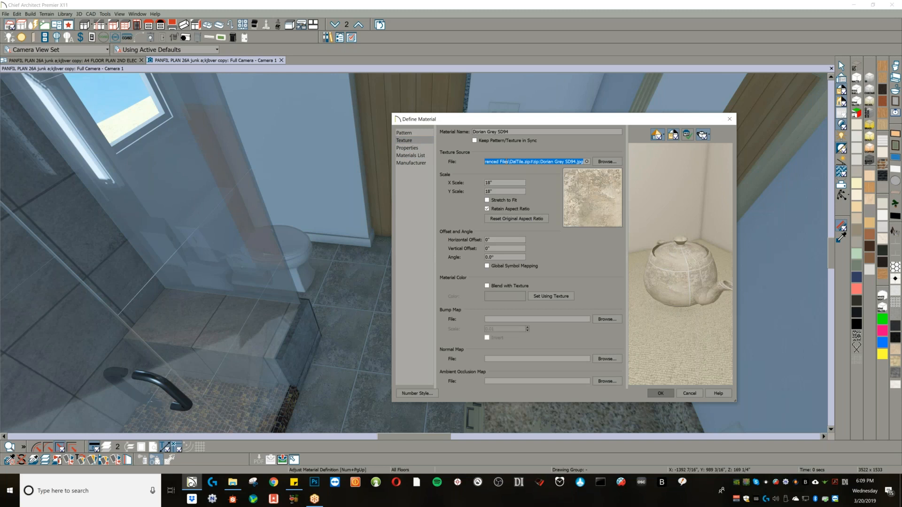
{"action": "key", "text": "alt+Tab"}
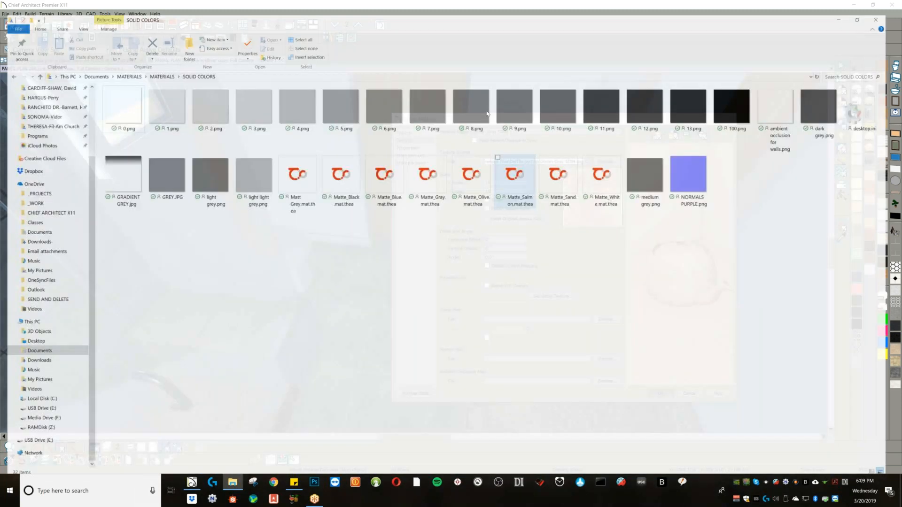
{"action": "key", "text": "alt+d"}
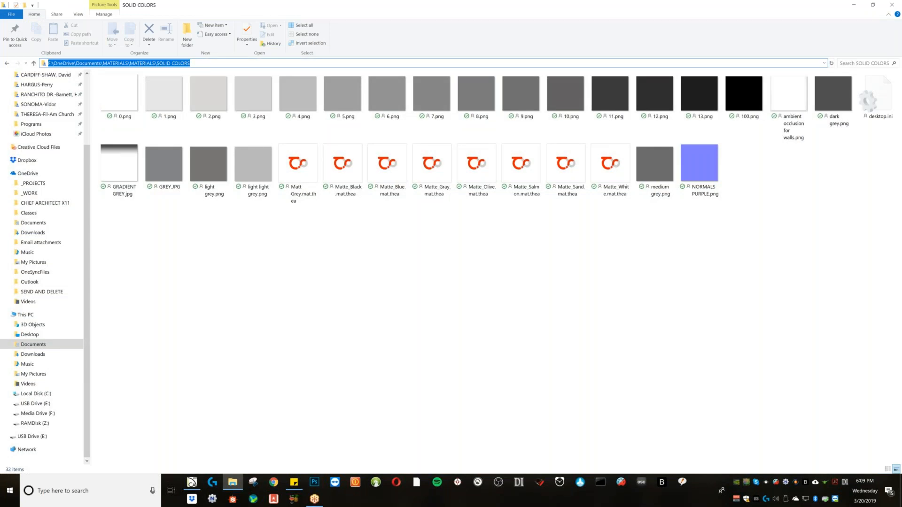
{"action": "type", "text": "C:\\ProgramData\\Chief Architect Premier X11\\Referenced Files\\DalTile.zip#zip:Dorian Grey SD94.jpg"}
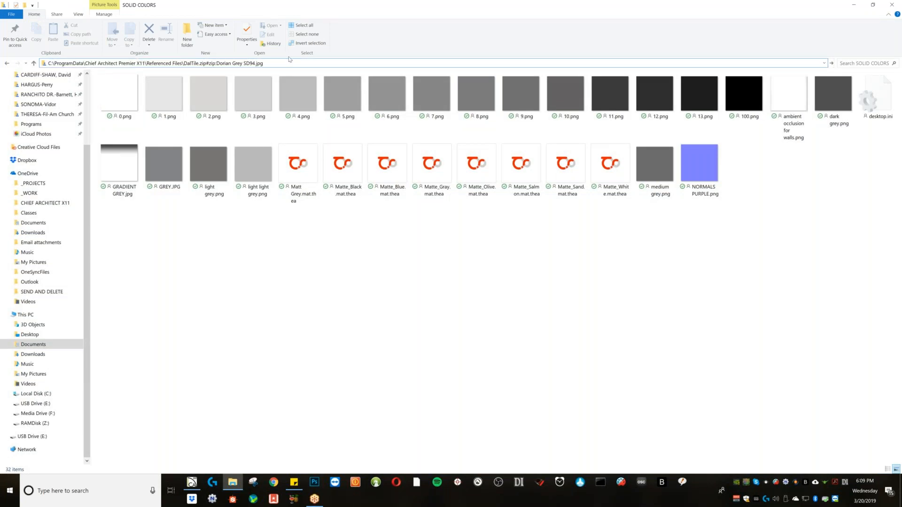
{"action": "left_click_drag", "start_coordinate": [261, 63], "coordinate": [207, 60]}
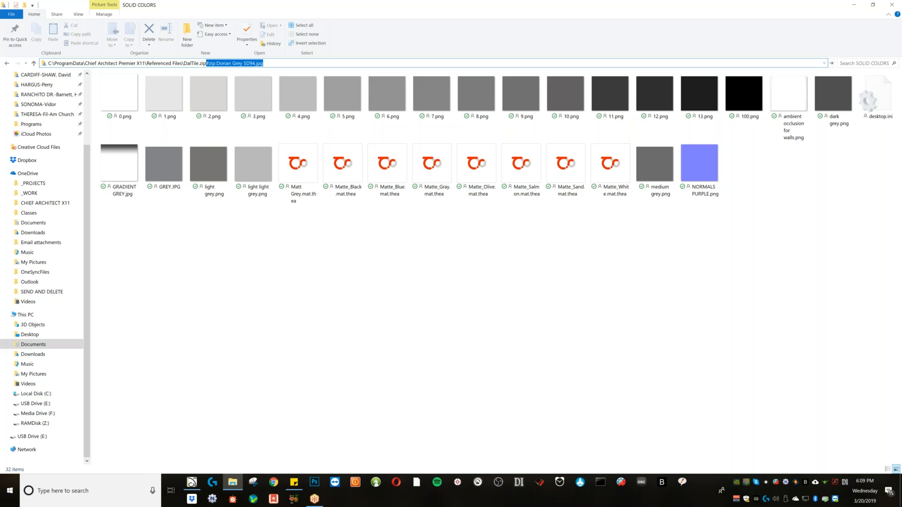
{"action": "key", "text": "BackSpace"}
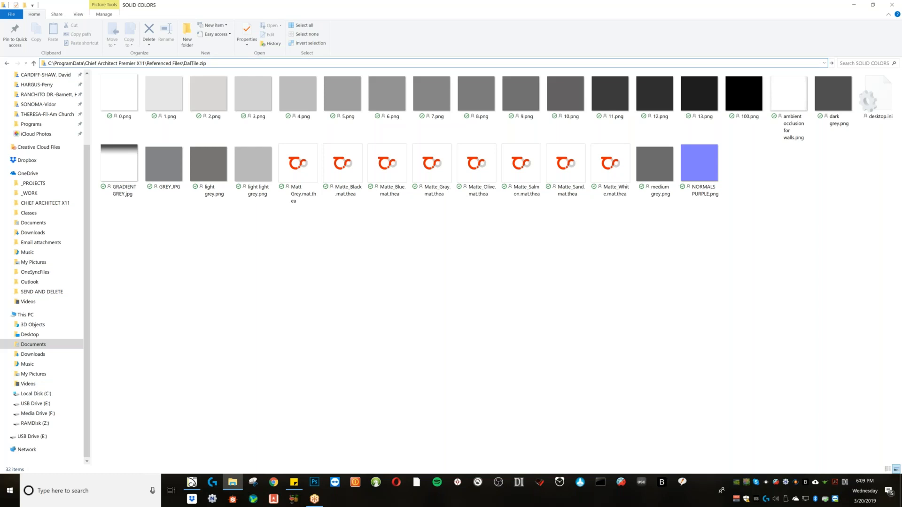
{"action": "key", "text": "Return"}
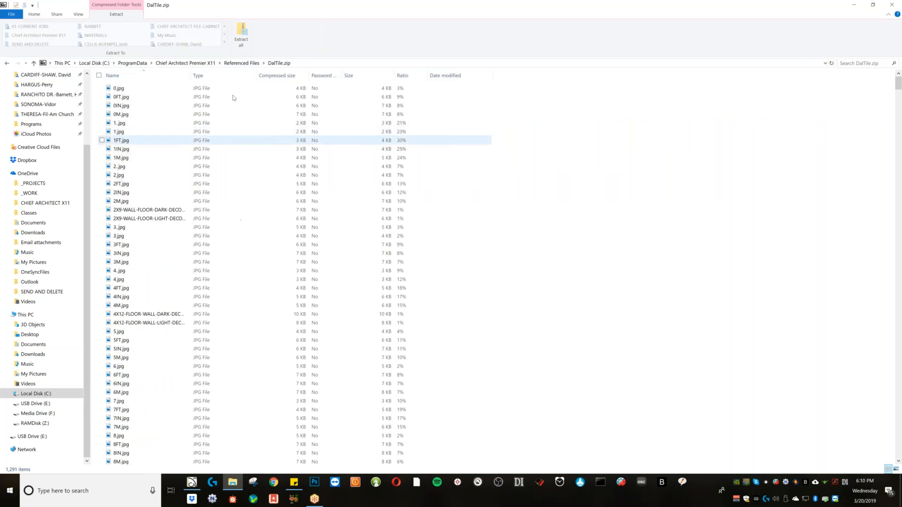
- Check the tile's texture file name, search DalTile.zip for "dorian" and preview Dorian Grey SD94.jpg
{"action": "key", "text": "alt+Tab"}
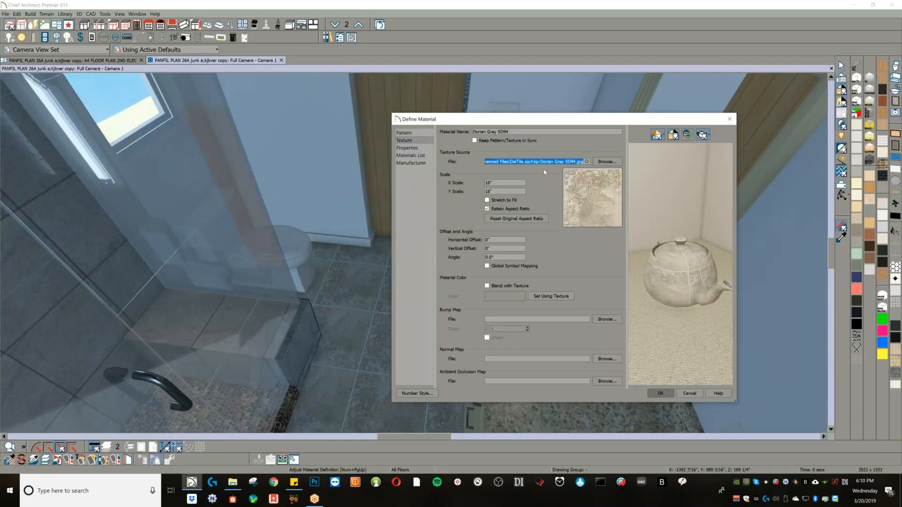
{"action": "left_click", "coordinate": [559, 162]}
{"action": "left_click_drag", "start_coordinate": [558, 162], "coordinate": [571, 162]}
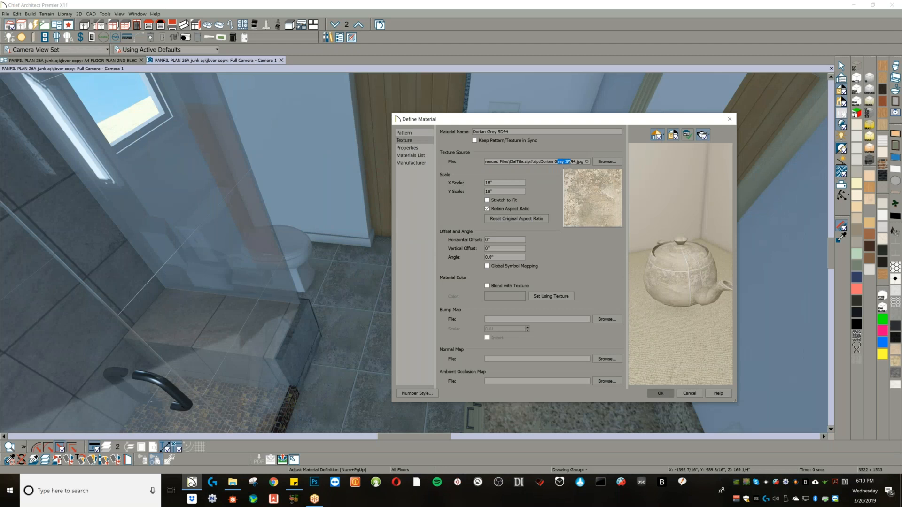
{"action": "key", "text": "alt+Tab"}
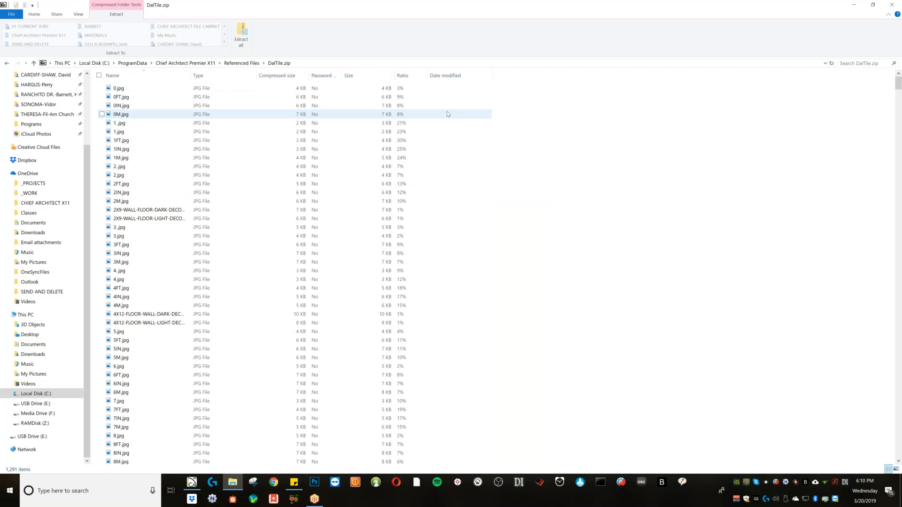
{"action": "key", "text": "ctrl+f"}
{"action": "type", "text": "dor"}
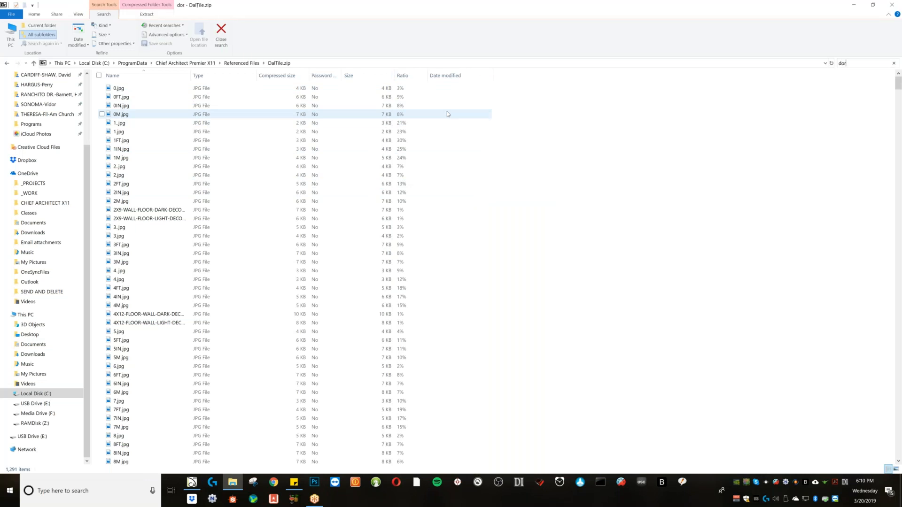
{"action": "type", "text": "ian"}
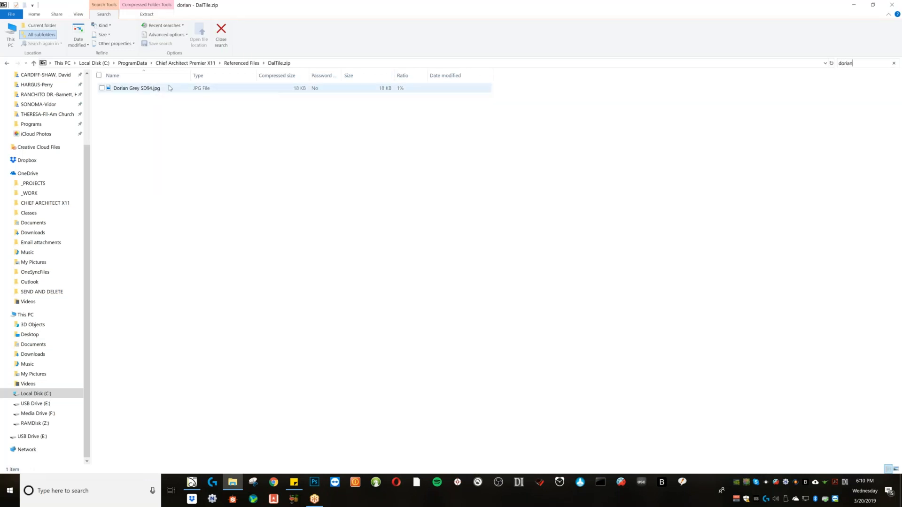
{"action": "double_click", "coordinate": [151, 91]}
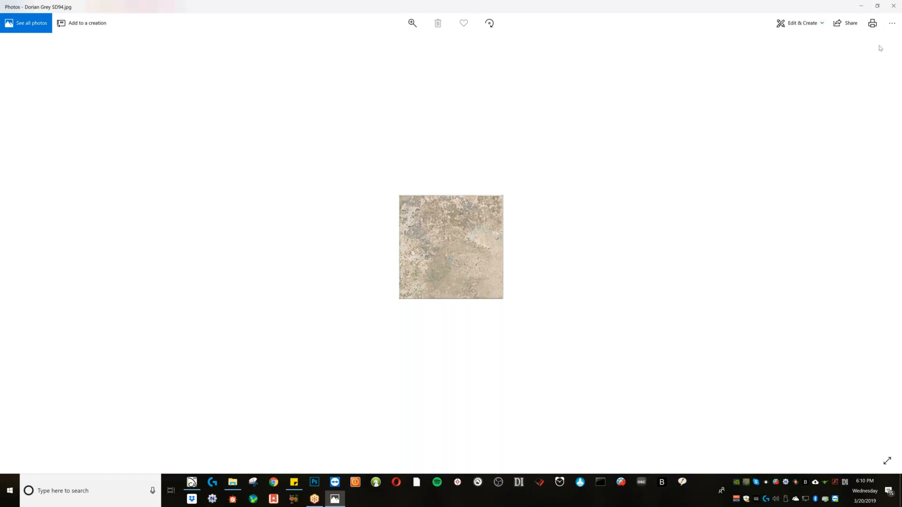
{"action": "left_click", "coordinate": [892, 5]}
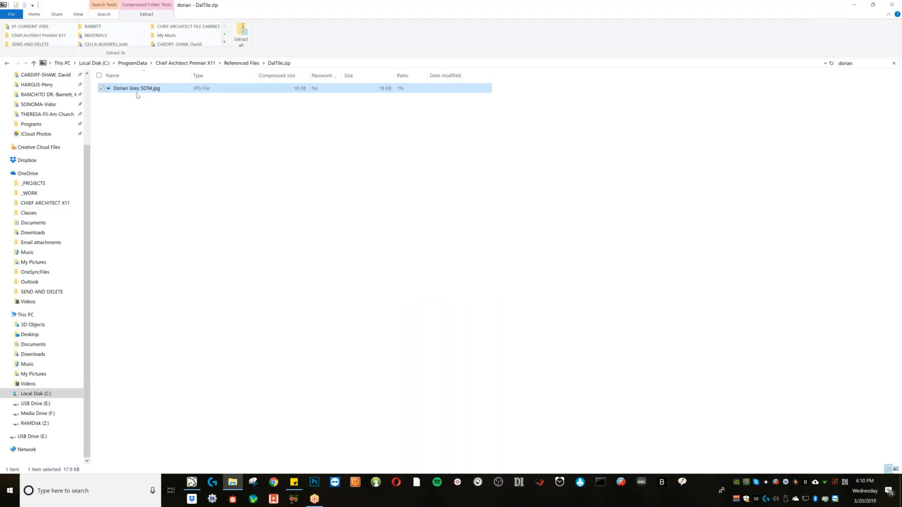
- Copy Dorian Grey SD94.jpg from the archive into the MATERIALS folder and open that folder
{"action": "mouse_move", "coordinate": [137, 92]}
{"action": "left_mouse_down"}
{"action": "mouse_move", "coordinate": [105, 102]}
{"action": "mouse_move", "coordinate": [125, 99]}
{"action": "left_mouse_up"}
{"action": "left_click_drag", "start_coordinate": [90, 157], "coordinate": [38, 131]}
{"action": "left_click", "coordinate": [33, 130]}
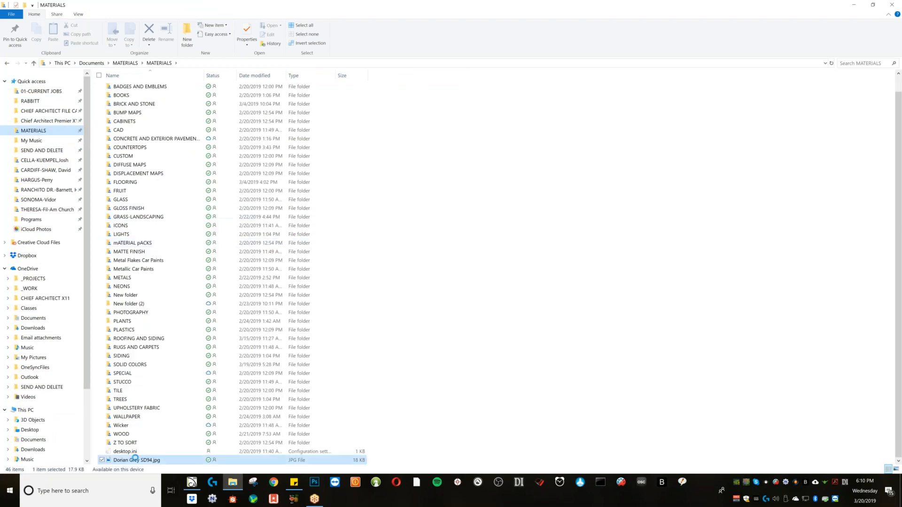
- Open the copied Dorian Grey SD94.jpg in Adobe Photoshop CC 2017 and dismiss the plug-in notice
{"action": "right_click", "coordinate": [146, 460]}
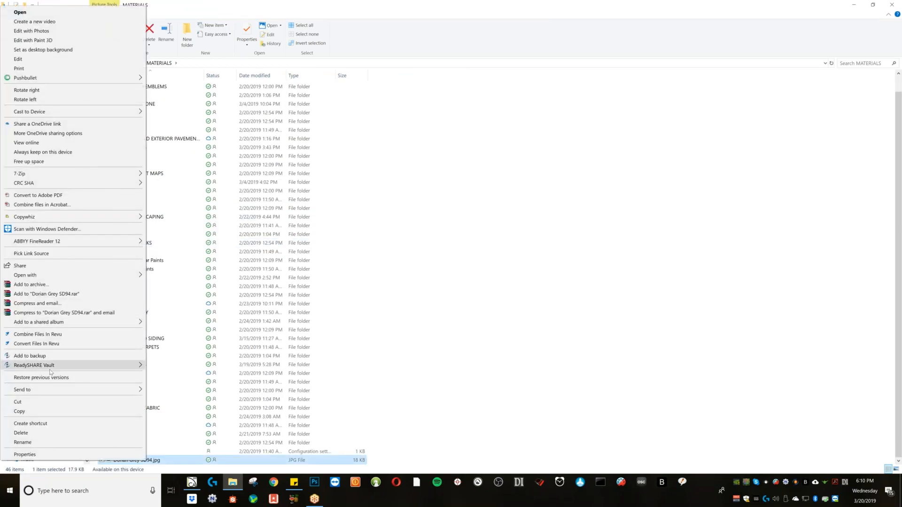
{"action": "mouse_move", "coordinate": [62, 279]}
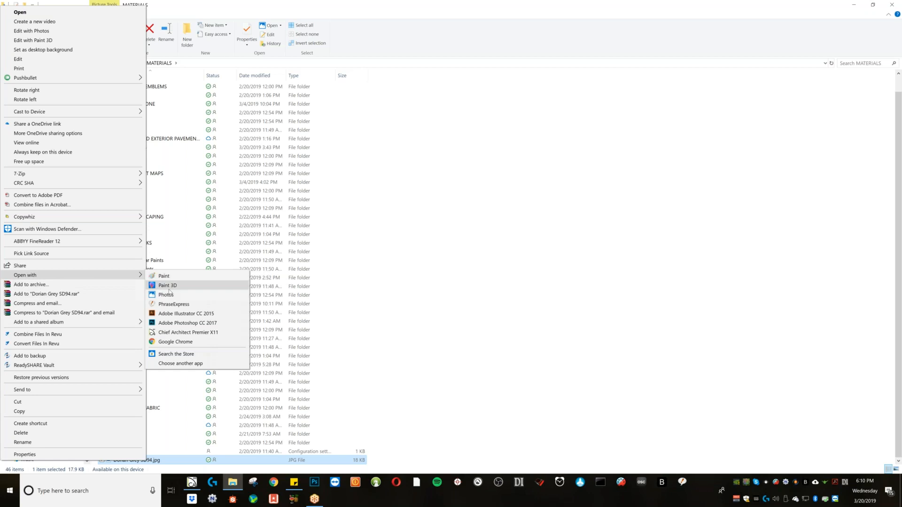
{"action": "left_click", "coordinate": [197, 325]}
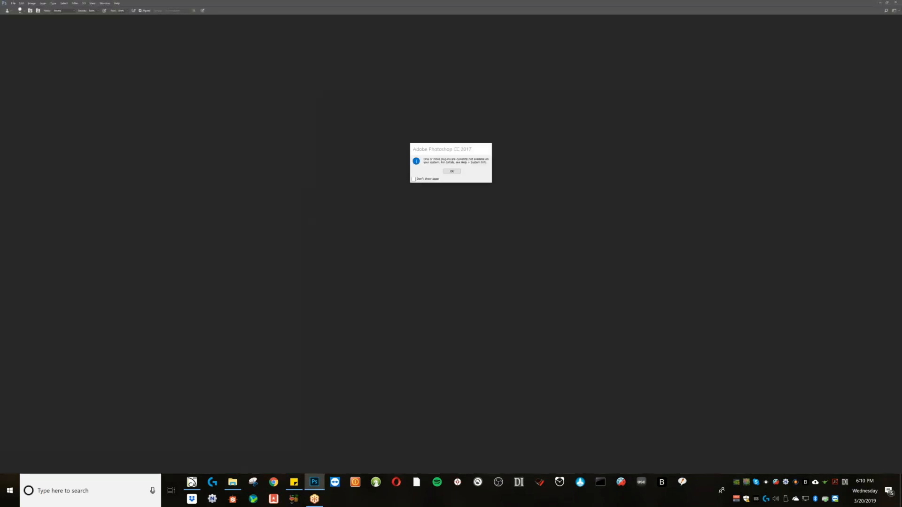
{"action": "left_click", "coordinate": [458, 172]}
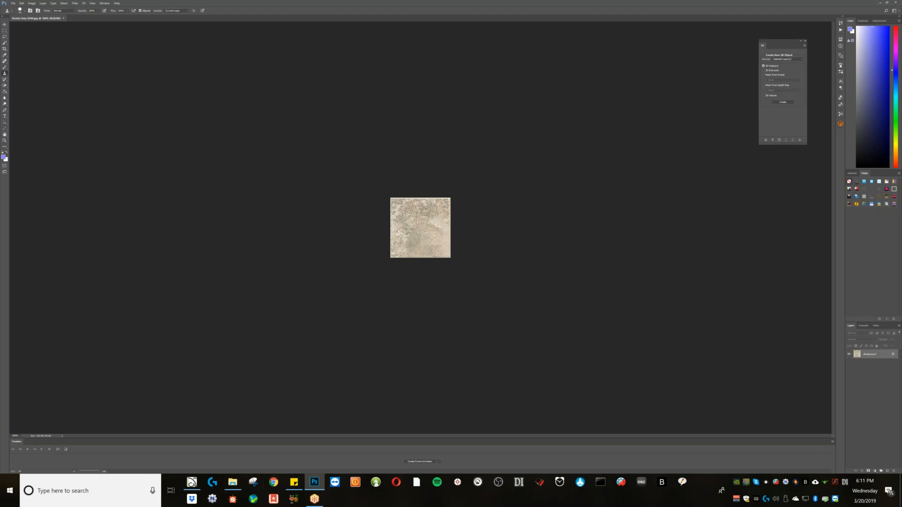
- Switch back to Chief Architect, assign Dorian Grey SD94.jpg as the floor tile's bump map and inspect the material preview up close
{"action": "left_click", "coordinate": [198, 484]}
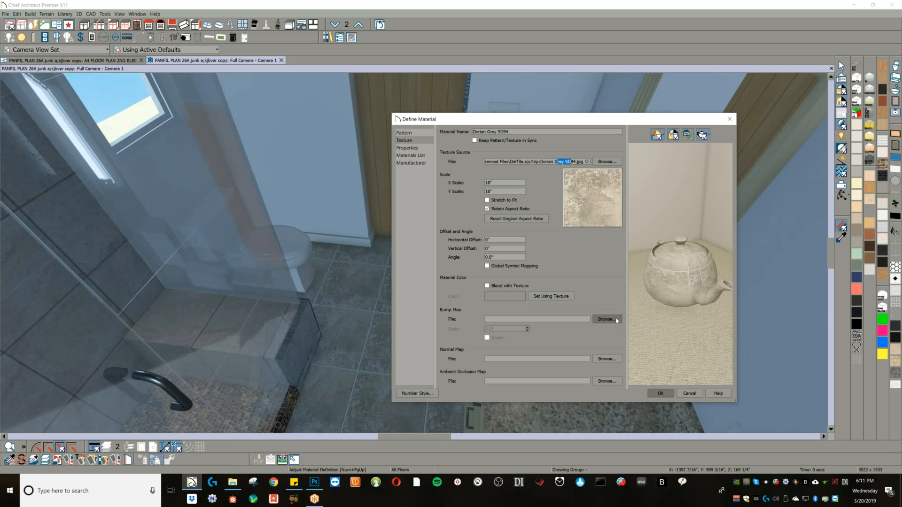
{"action": "left_click_drag", "start_coordinate": [627, 121], "coordinate": [569, 114]}
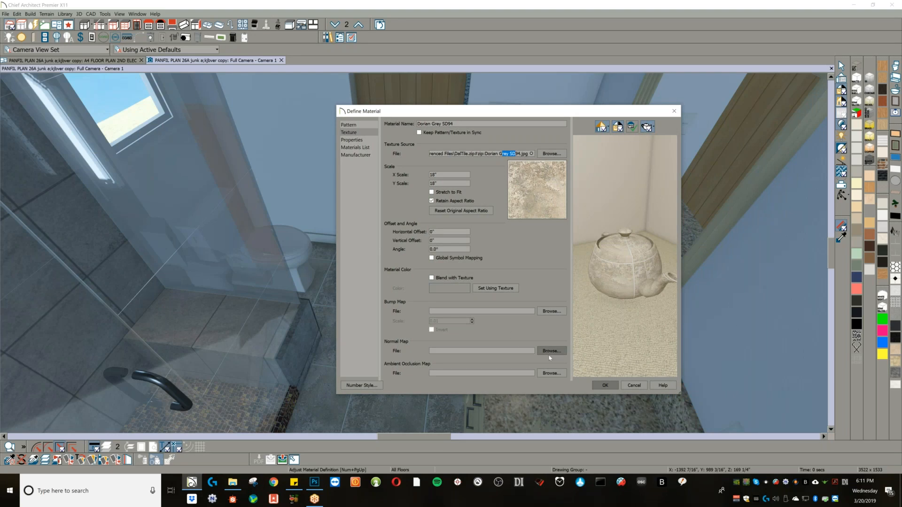
{"action": "left_click", "coordinate": [547, 311]}
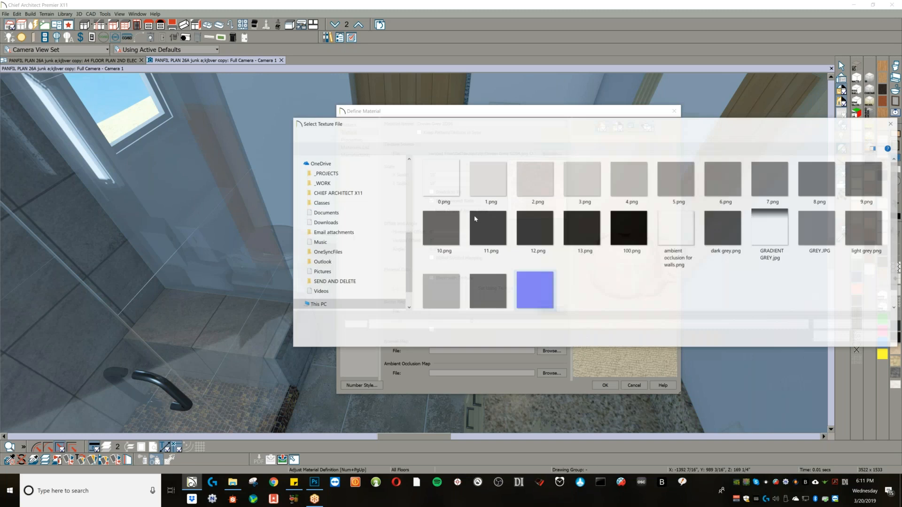
{"action": "left_click", "coordinate": [447, 136]}
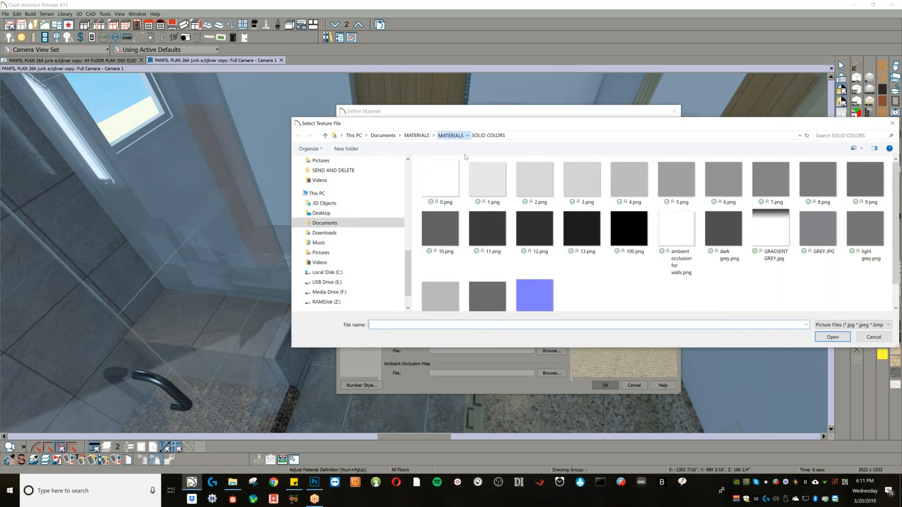
{"action": "scroll", "coordinate": [445, 282], "scroll_direction": "down", "scroll_amount": 3}
{"action": "double_click", "coordinate": [451, 307]}
{"action": "scroll", "coordinate": [621, 256], "scroll_direction": "up", "scroll_amount": 5}
{"action": "mouse_move", "coordinate": [630, 240]}
{"action": "left_mouse_down"}
{"action": "mouse_move", "coordinate": [616, 203]}
{"action": "mouse_move", "coordinate": [622, 185]}
{"action": "mouse_move", "coordinate": [685, 232]}
{"action": "mouse_move", "coordinate": [630, 250]}
{"action": "mouse_move", "coordinate": [665, 261]}
{"action": "mouse_move", "coordinate": [635, 260]}
{"action": "mouse_move", "coordinate": [664, 239]}
{"action": "mouse_move", "coordinate": [640, 242]}
{"action": "left_mouse_up"}
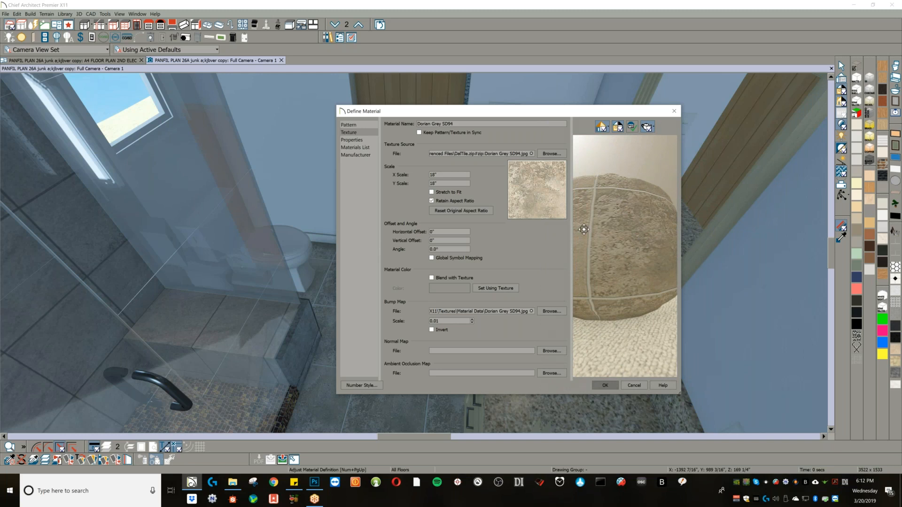
- Lower the U roughness of the Dorian Grey SD94 tile material and apply the material changes
{"action": "left_click", "coordinate": [358, 140]}
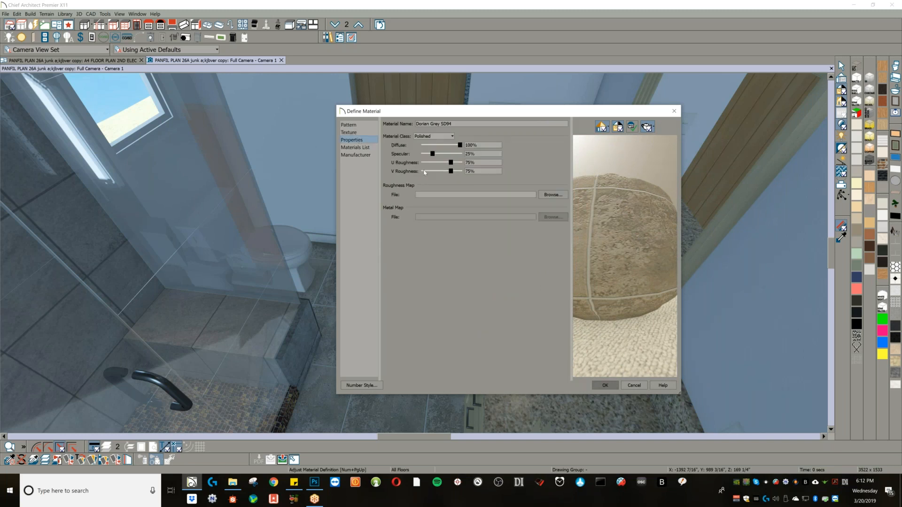
{"action": "mouse_move", "coordinate": [451, 163]}
{"action": "left_mouse_down"}
{"action": "mouse_move", "coordinate": [435, 172]}
{"action": "mouse_move", "coordinate": [445, 163]}
{"action": "left_mouse_up"}
{"action": "left_click", "coordinate": [606, 385]}
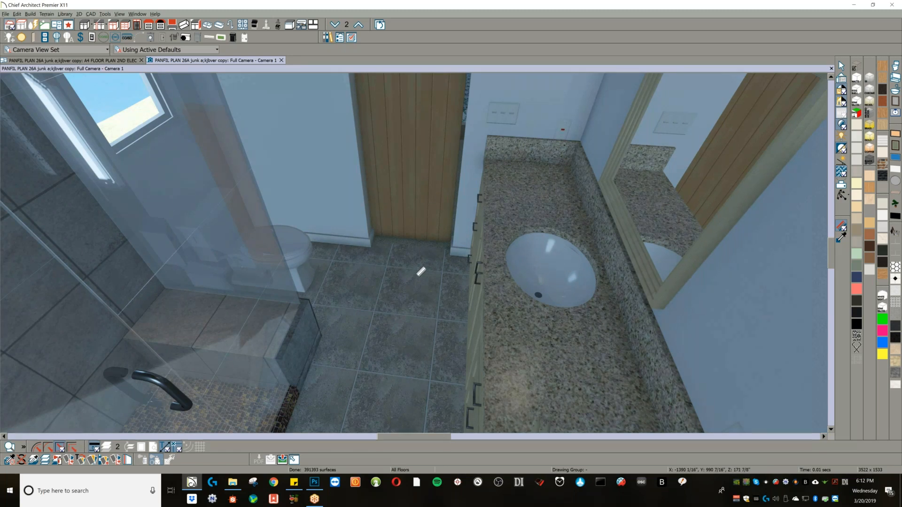
- Switch the camera's sunlight to the generic sun with 60,000 Lux (Morning) intensity and a pale yellow color (RGB 255, 255, 220)
{"action": "key", "text": "o"}
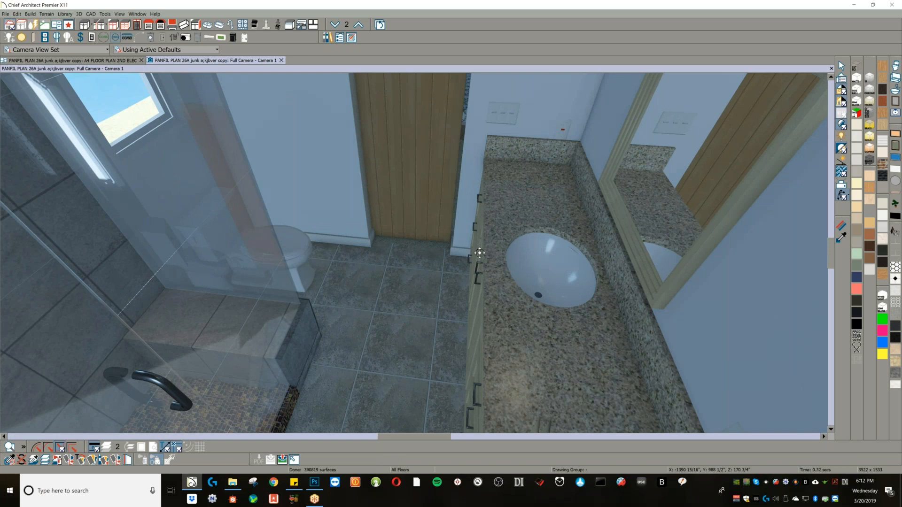
{"action": "left_click_drag", "start_coordinate": [486, 246], "coordinate": [456, 201]}
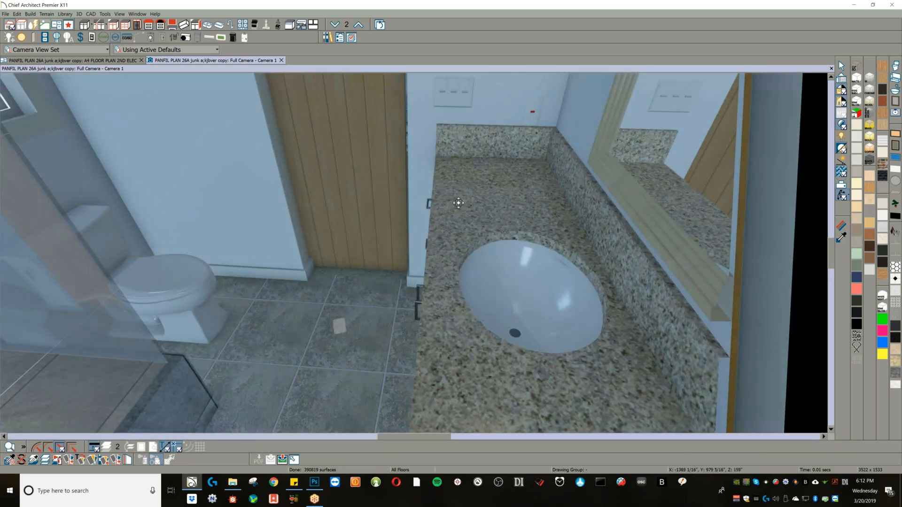
{"action": "left_click", "coordinate": [841, 160]}
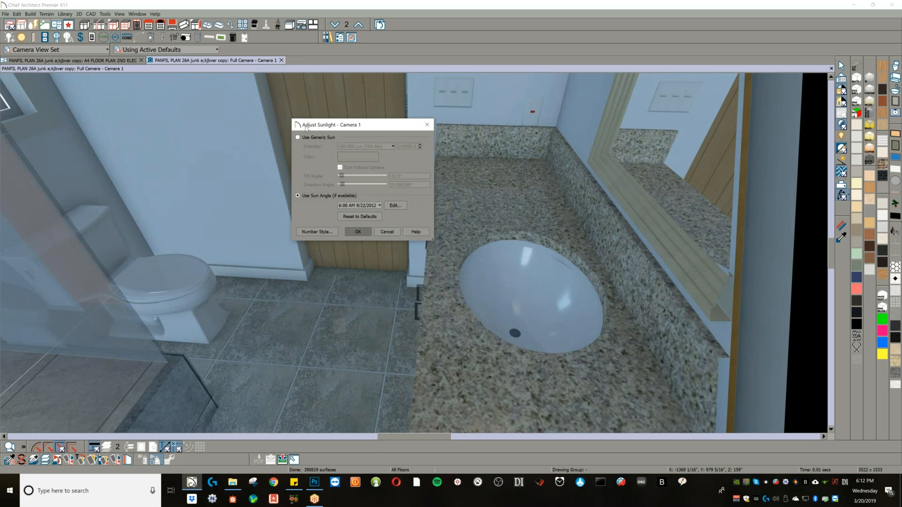
{"action": "left_click", "coordinate": [298, 137]}
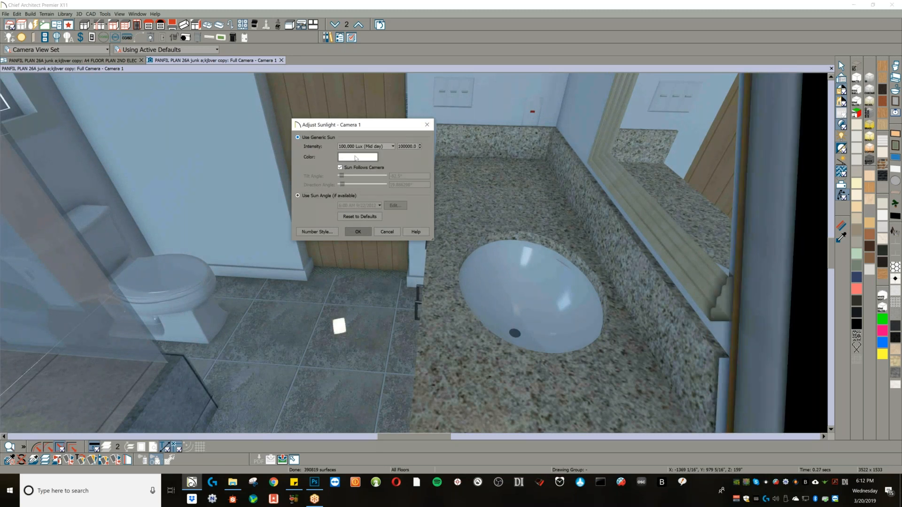
{"action": "left_click", "coordinate": [371, 147]}
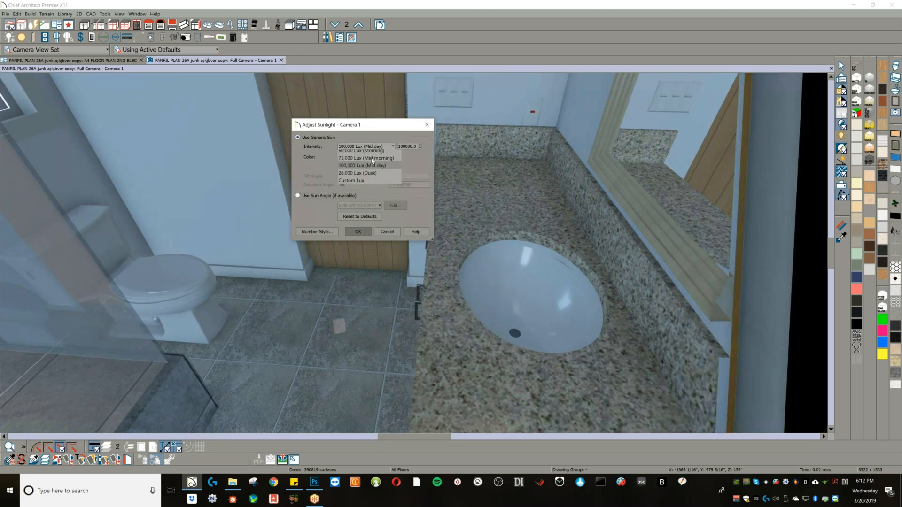
{"action": "left_click", "coordinate": [364, 154]}
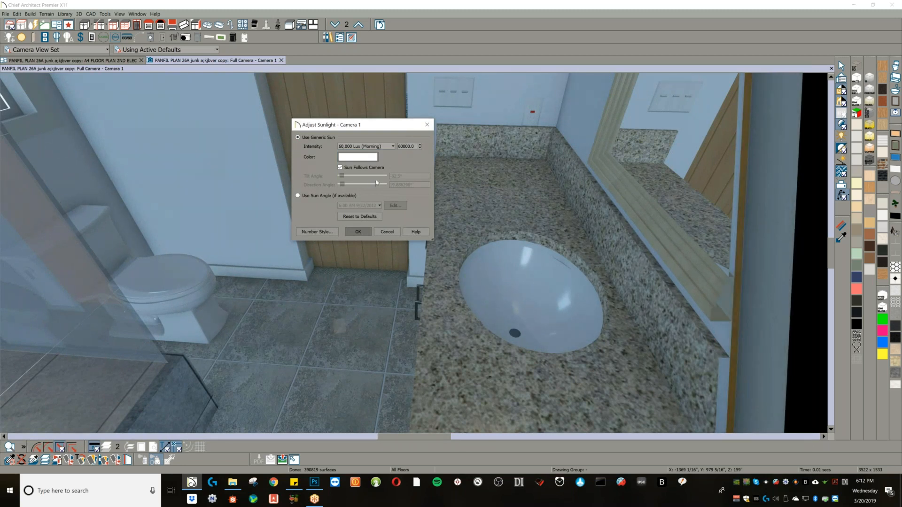
{"action": "left_click", "coordinate": [353, 160]}
{"action": "left_click", "coordinate": [293, 217]}
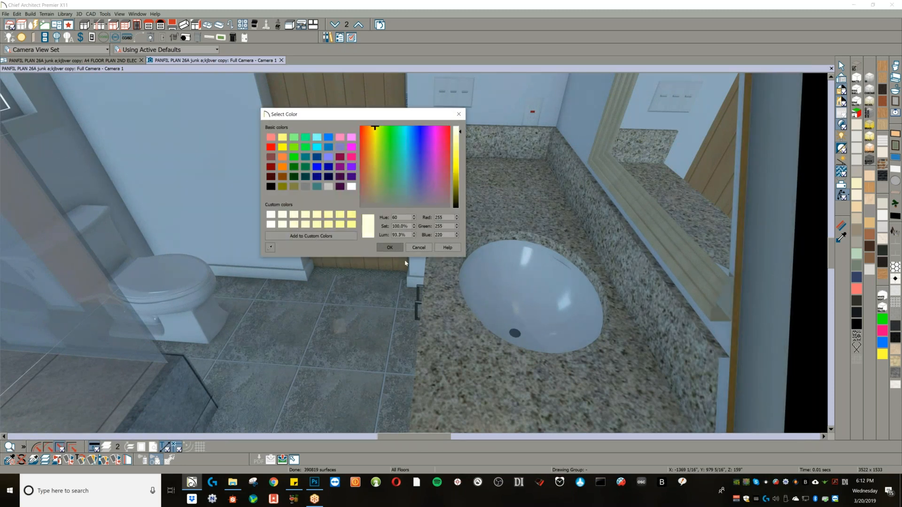
{"action": "left_click", "coordinate": [396, 249]}
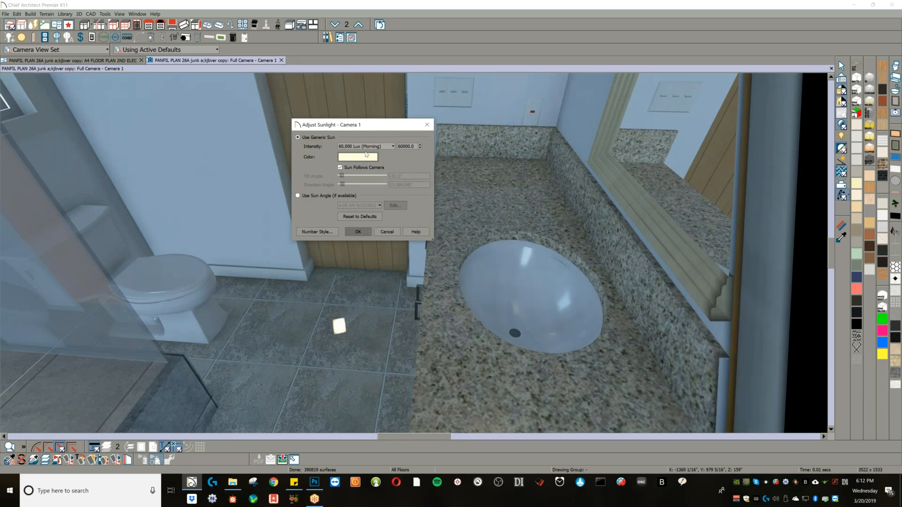
- Stop the generic sun from following the camera, set its tilt angle to -45° and apply the sunlight settings
{"action": "left_click", "coordinate": [340, 168]}
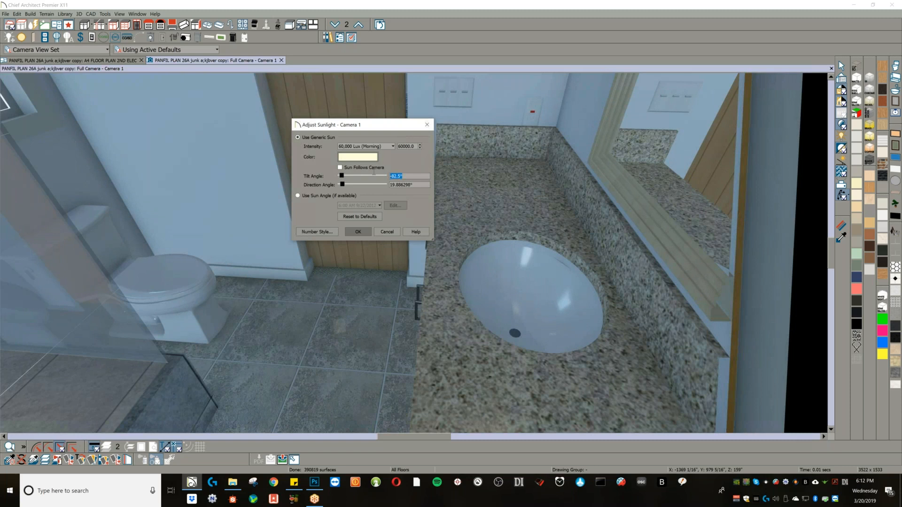
{"action": "type", "text": "-45"}
{"action": "left_click", "coordinate": [417, 185]}
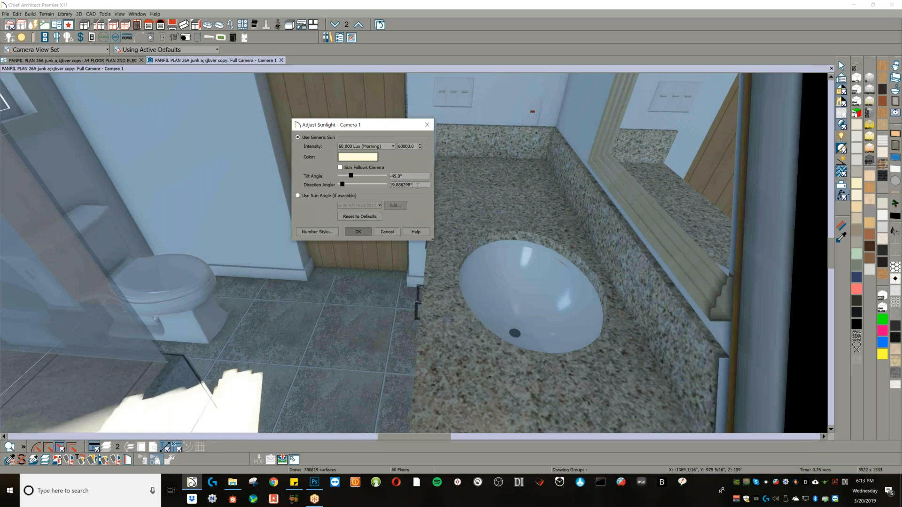
{"action": "left_click", "coordinate": [361, 233]}
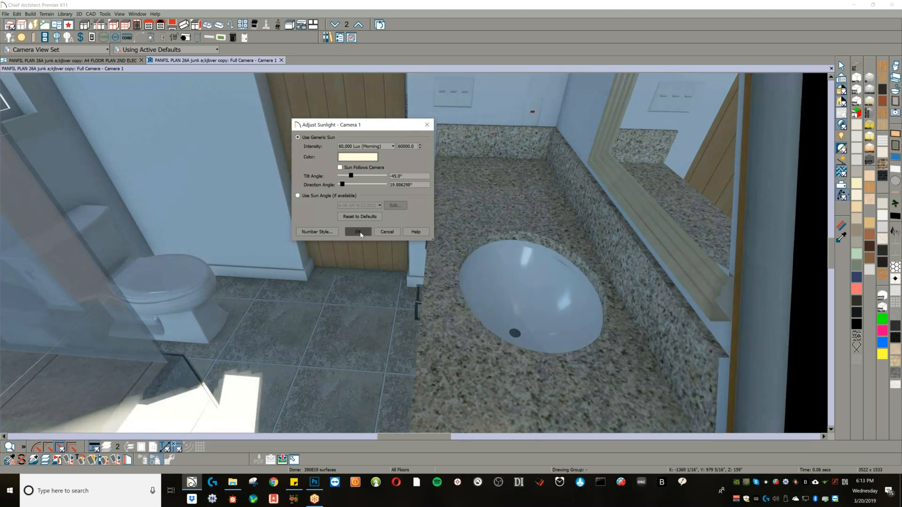
- Assign ROUGHNESS MAP.jpg from the COUNTERTOPS folder as the roughness map of the vanity countertop's Granite(sand) material
{"action": "left_click_drag", "start_coordinate": [301, 329], "coordinate": [363, 236]}
{"action": "left_click", "coordinate": [842, 228]}
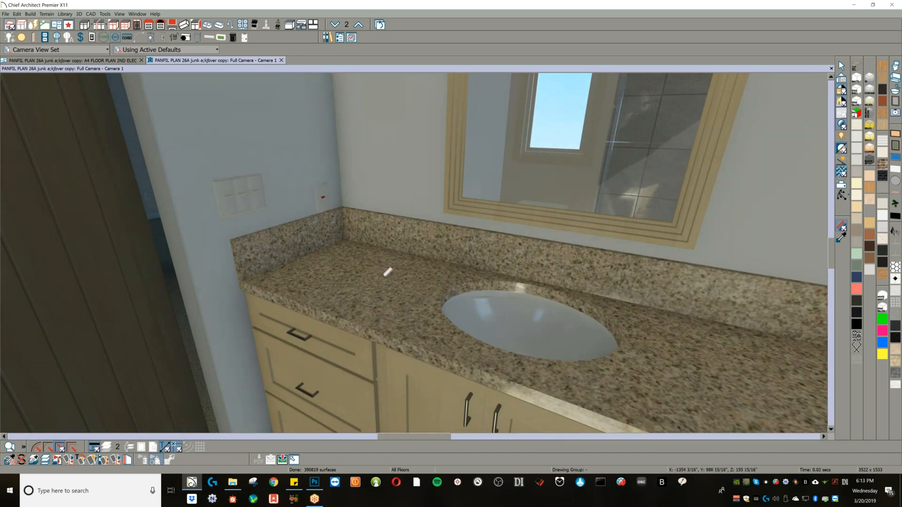
{"action": "left_click", "coordinate": [274, 243]}
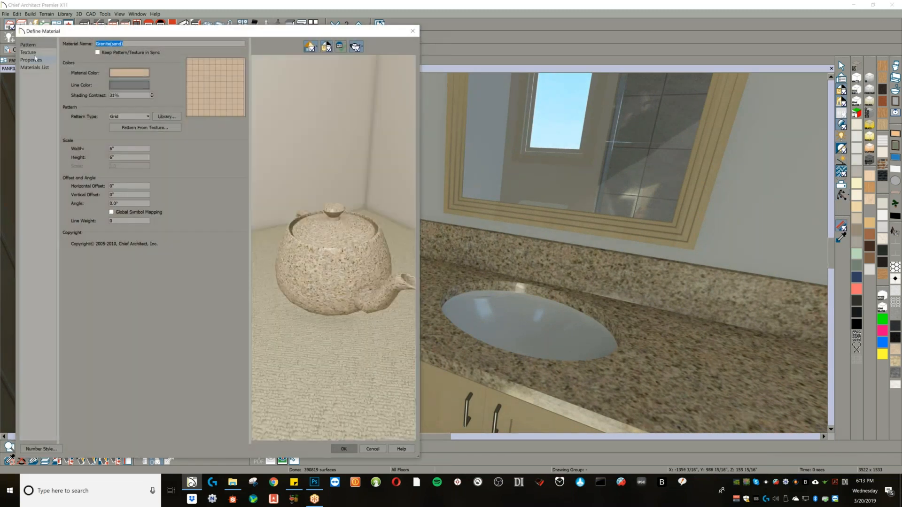
{"action": "left_click", "coordinate": [29, 52]}
{"action": "left_click", "coordinate": [33, 60]}
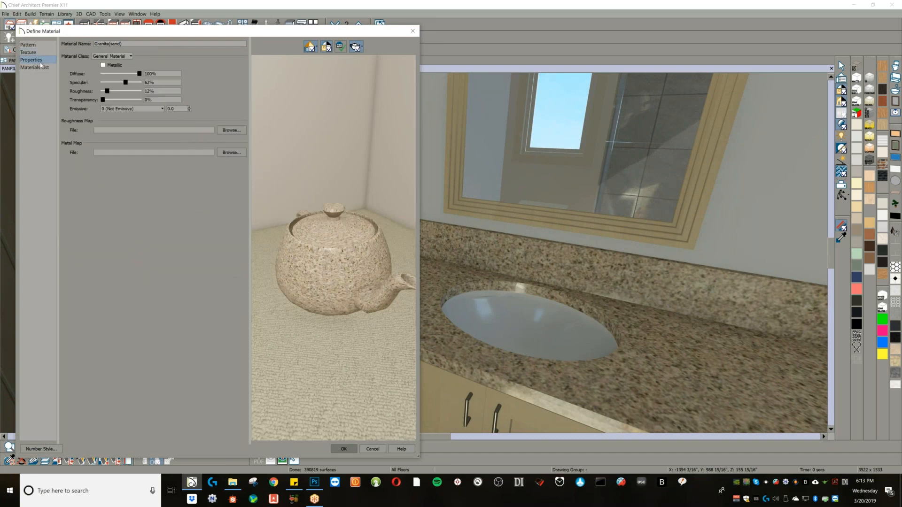
{"action": "left_click", "coordinate": [231, 130]}
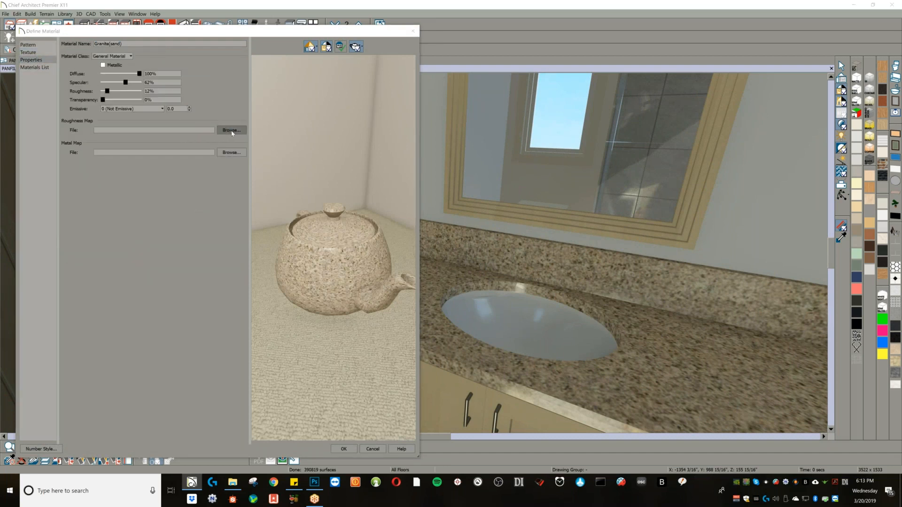
{"action": "scroll", "coordinate": [193, 141], "scroll_direction": "down", "scroll_amount": 1}
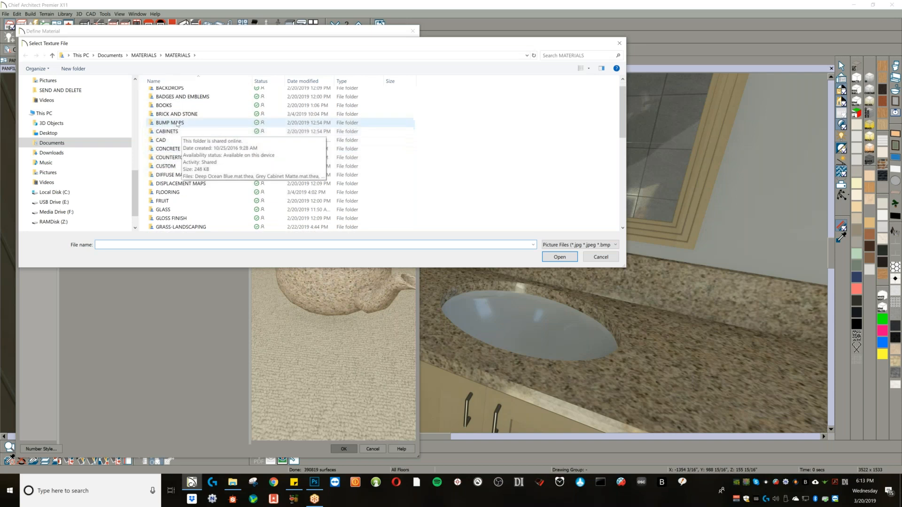
{"action": "double_click", "coordinate": [179, 159]}
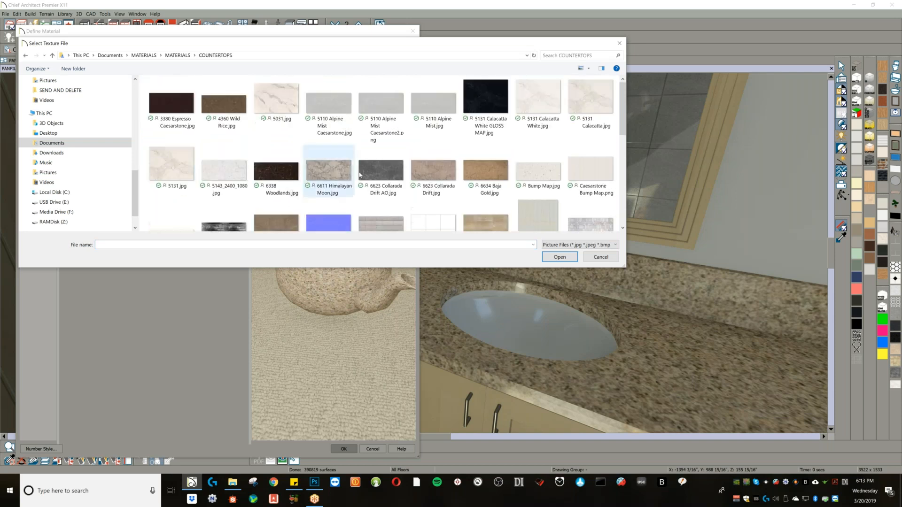
{"action": "scroll", "coordinate": [345, 188], "scroll_direction": "down", "scroll_amount": 2}
{"action": "scroll", "coordinate": [344, 188], "scroll_direction": "down", "scroll_amount": 2}
{"action": "scroll", "coordinate": [388, 172], "scroll_direction": "up", "scroll_amount": 4}
{"action": "scroll", "coordinate": [373, 111], "scroll_direction": "down", "scroll_amount": 10}
{"action": "double_click", "coordinate": [587, 150]}
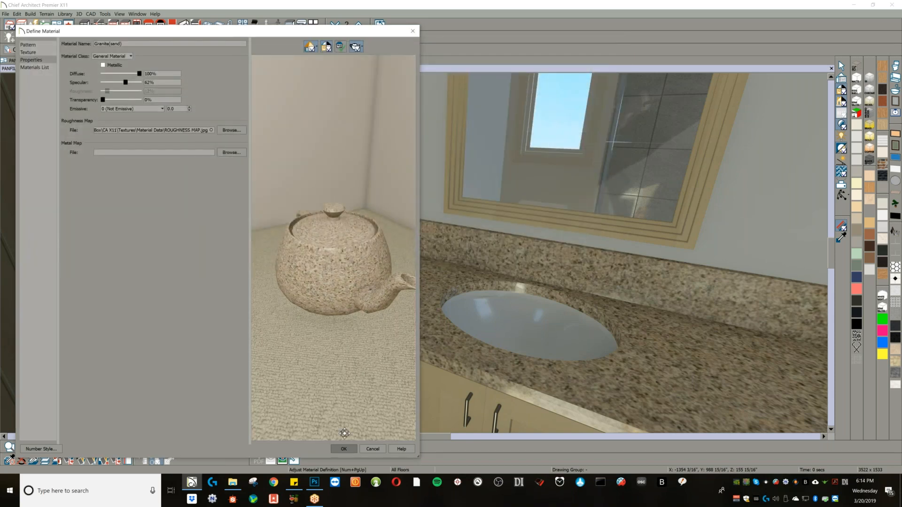
{"action": "left_click", "coordinate": [343, 449]}
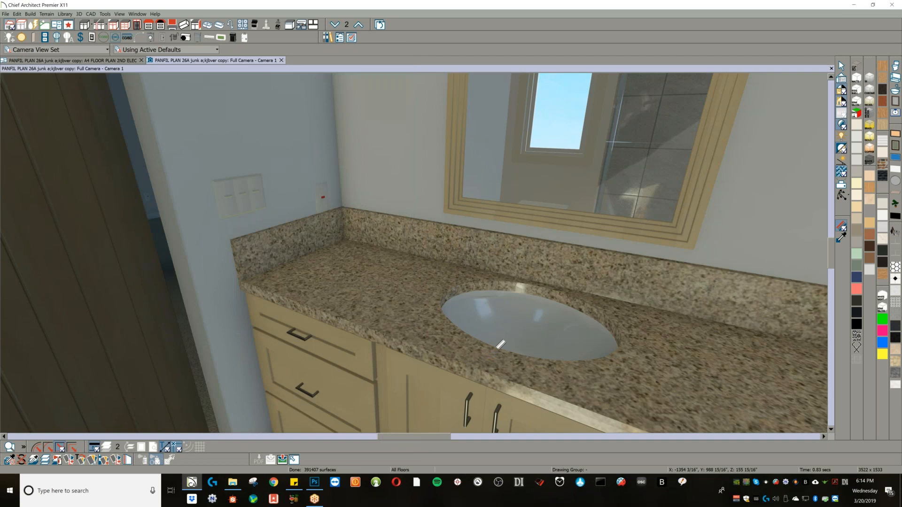
- Inspect the vanity countertop from several angles and replace its Granite(sand) roughness map with Piatra Grey 5003.jpg
{"action": "key", "text": "o"}
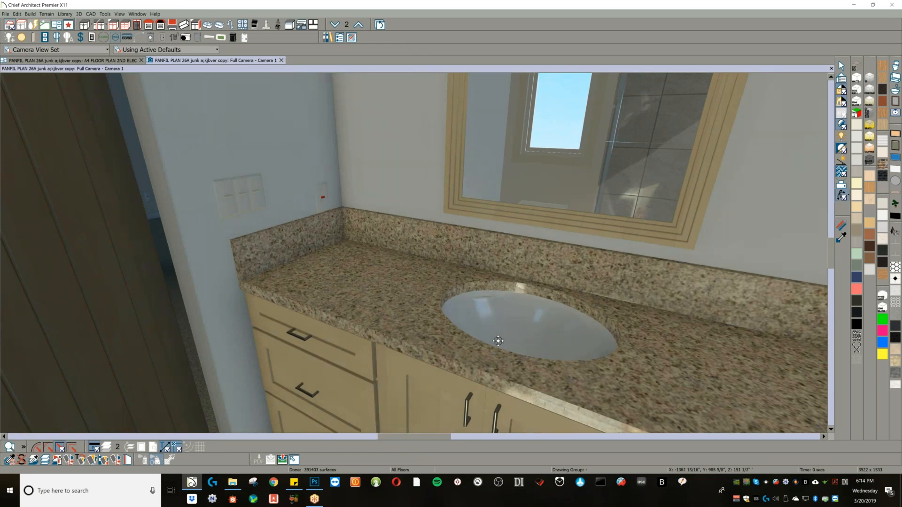
{"action": "left_click_drag", "start_coordinate": [479, 340], "coordinate": [499, 300]}
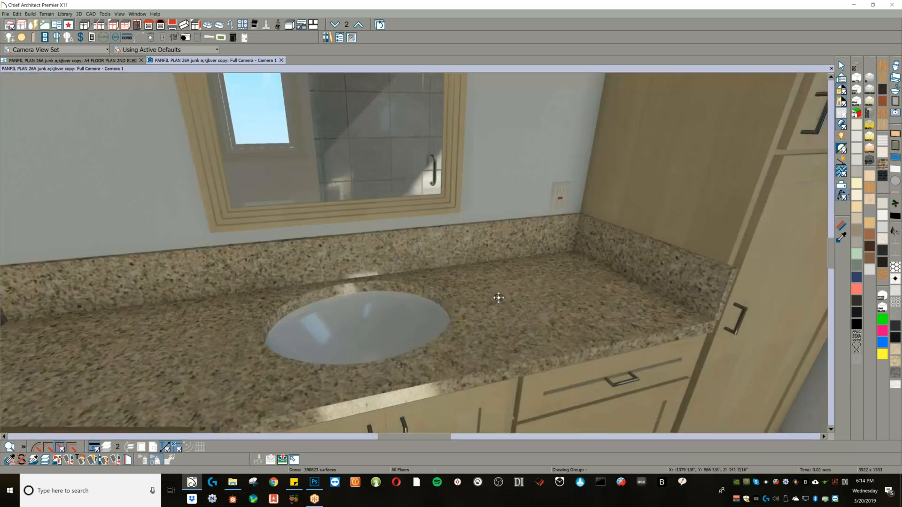
{"action": "left_click_drag", "start_coordinate": [498, 298], "coordinate": [404, 300]}
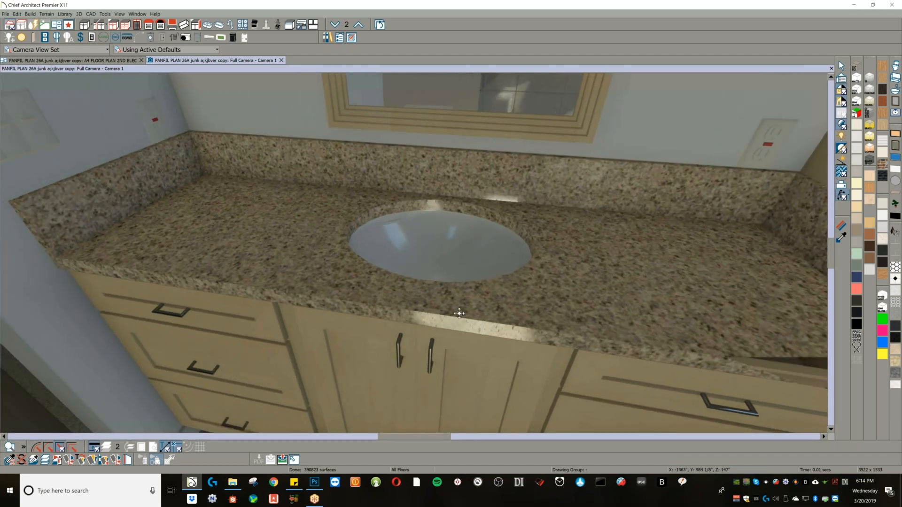
{"action": "left_click_drag", "start_coordinate": [460, 323], "coordinate": [317, 195]}
{"action": "left_click_drag", "start_coordinate": [377, 177], "coordinate": [249, 281]}
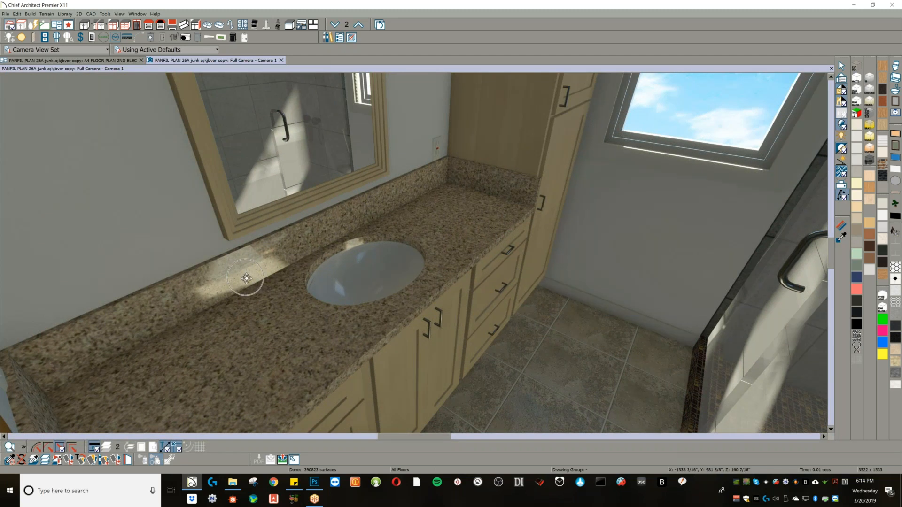
{"action": "left_click", "coordinate": [842, 196]}
{"action": "left_click", "coordinate": [306, 313]}
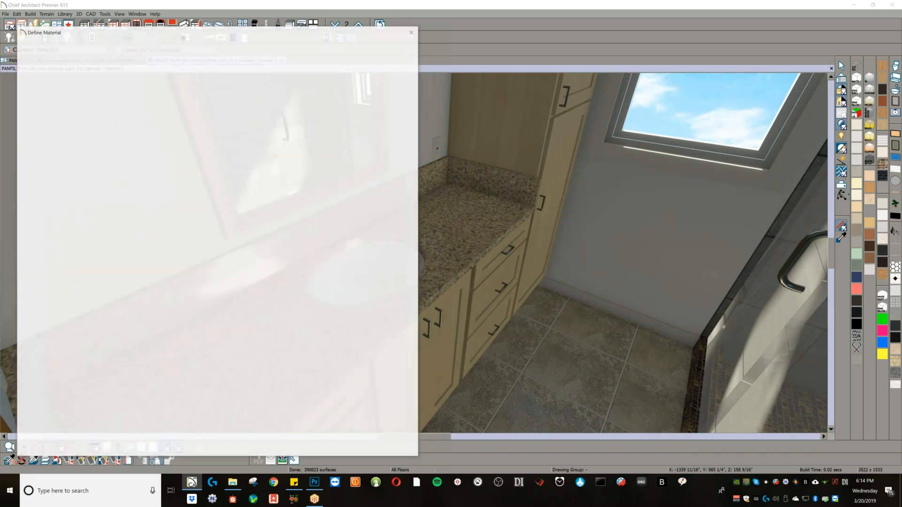
{"action": "left_click", "coordinate": [30, 61]}
{"action": "left_click", "coordinate": [227, 131]}
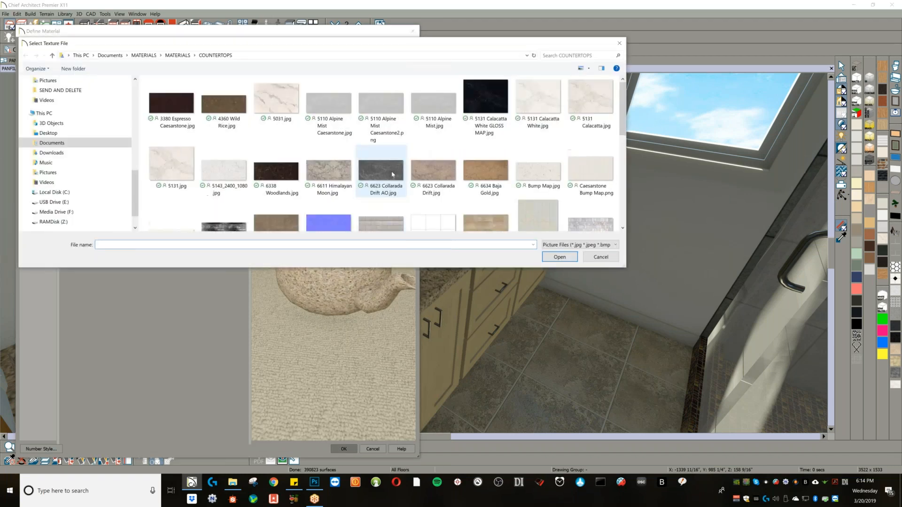
{"action": "scroll", "coordinate": [390, 174], "scroll_direction": "down", "scroll_amount": 10}
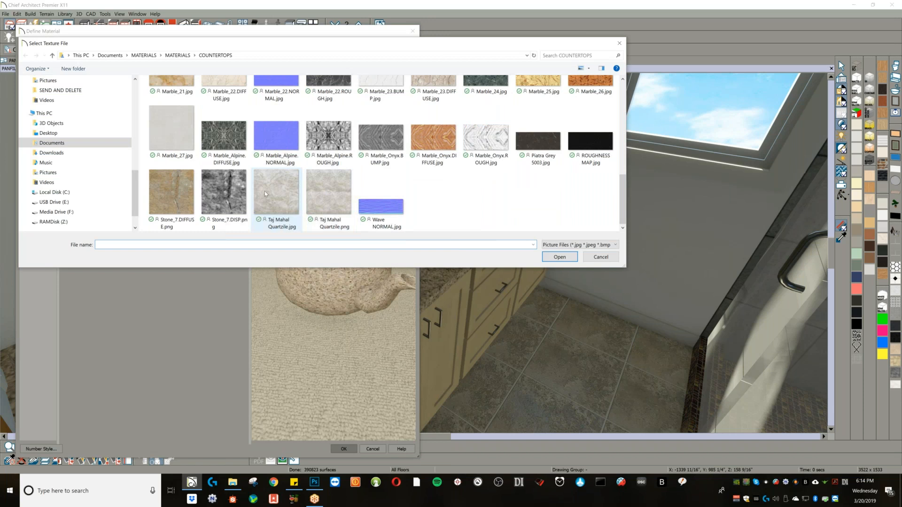
{"action": "left_click", "coordinate": [541, 149]}
{"action": "double_click", "coordinate": [540, 147]}
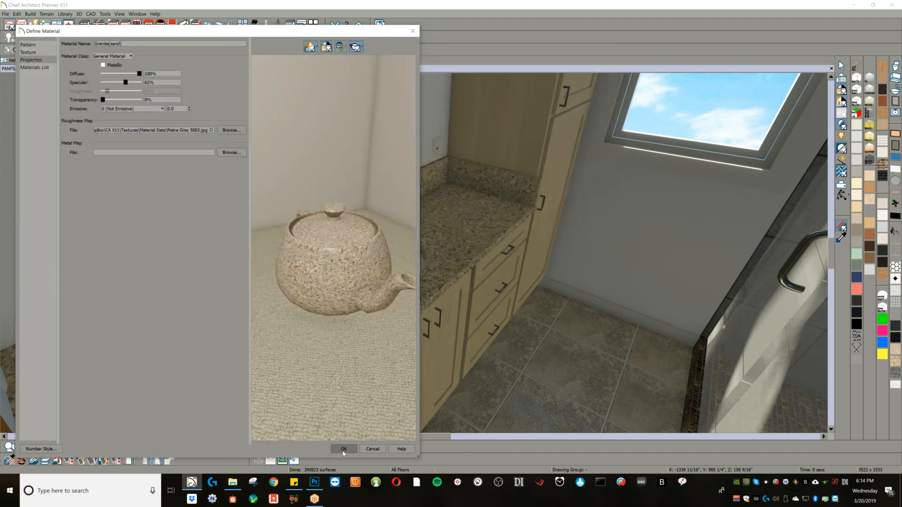
{"action": "left_click", "coordinate": [344, 449]}
- Switch to File Explorer and open the COUNTERTOPS folder inside MATERIALS
{"action": "key", "text": "alt+Tab"}
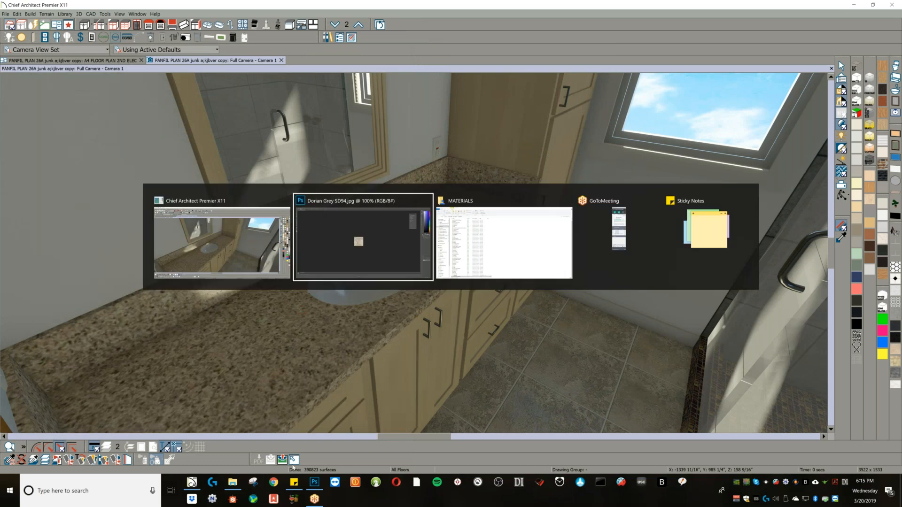
{"action": "key", "text": "alt+Tab"}
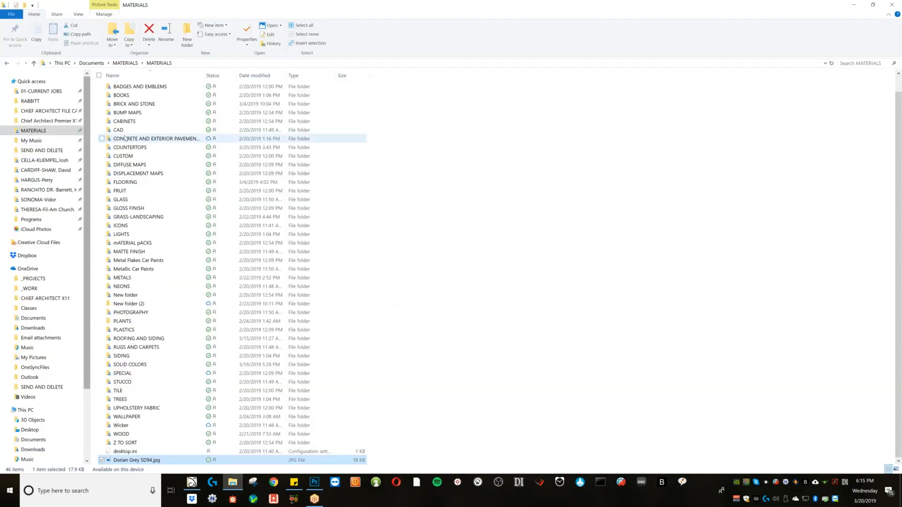
{"action": "left_click", "coordinate": [138, 147]}
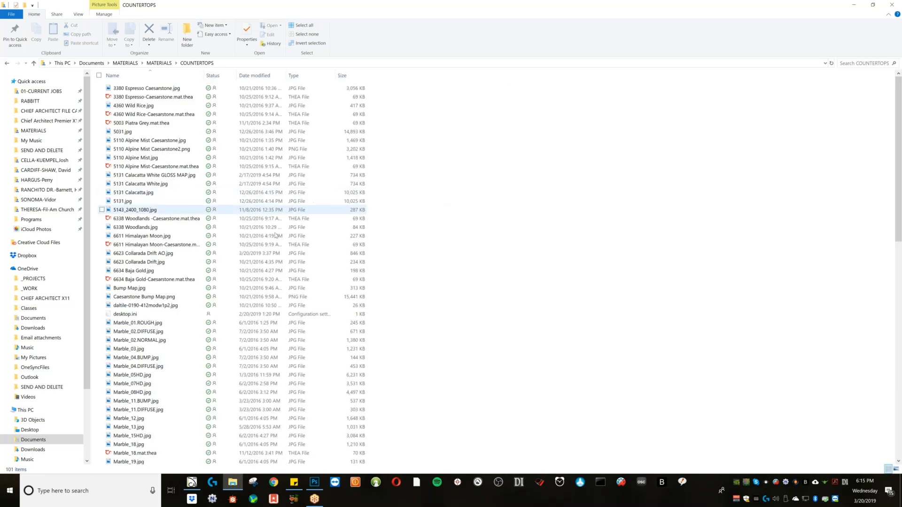
- Try several icon sizes for the COUNTERTOPS folder and settle on the content layout with file details
{"action": "scroll", "coordinate": [275, 235], "scroll_direction": "up", "scroll_amount": 2, "text": "ctrl"}
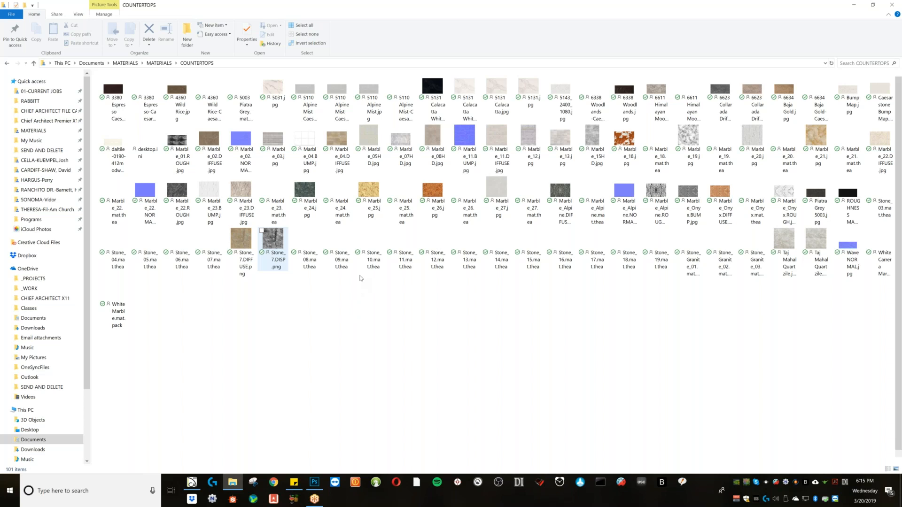
{"action": "scroll", "coordinate": [364, 302], "scroll_direction": "down", "scroll_amount": 1, "text": "ctrl"}
{"action": "scroll", "coordinate": [355, 320], "scroll_direction": "up", "scroll_amount": 1, "text": "ctrl"}
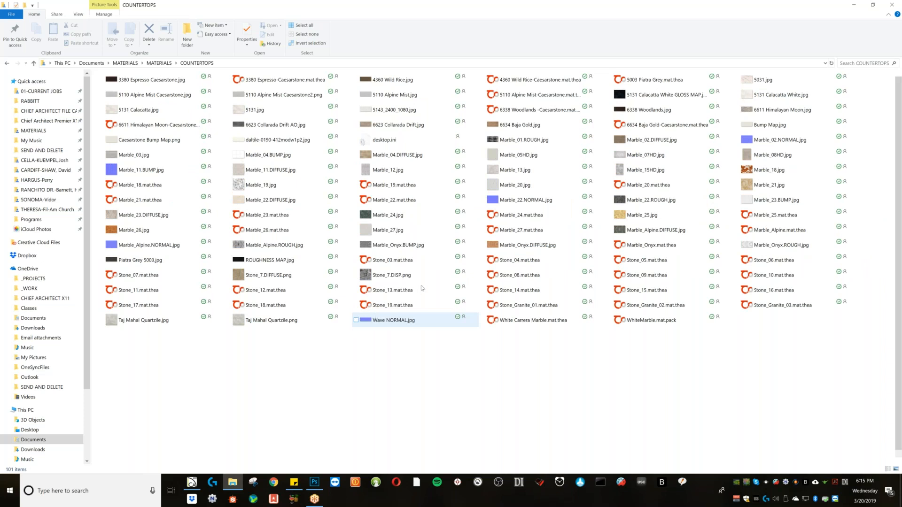
{"action": "scroll", "coordinate": [366, 141], "scroll_direction": "down", "scroll_amount": 1, "text": "ctrl"}
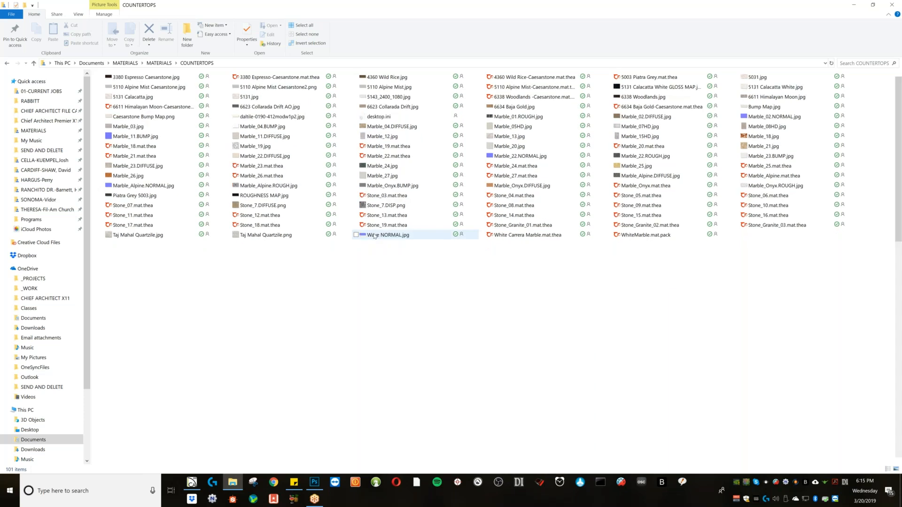
{"action": "scroll", "coordinate": [387, 258], "scroll_direction": "down", "scroll_amount": 3, "text": "ctrl"}
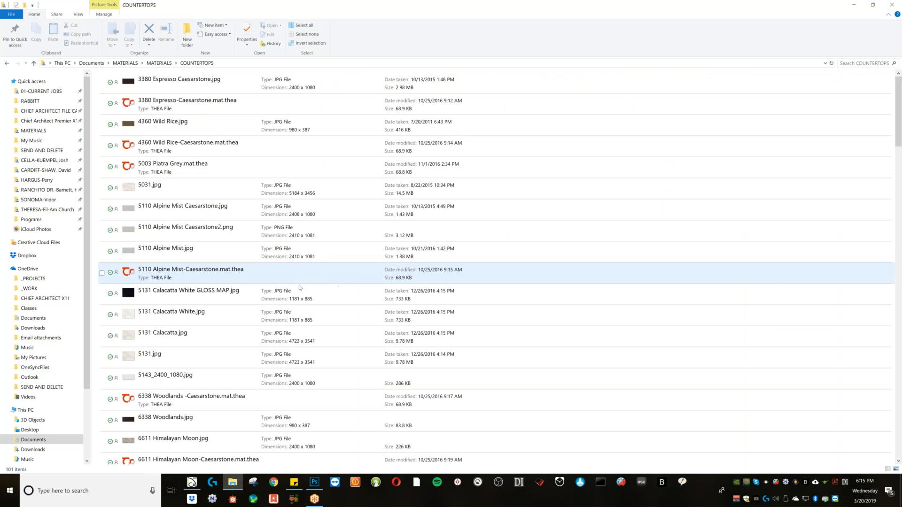
- Browse the COUNTERTOPS files, view Piatra Grey 5003.jpg at full size and close the image
{"action": "scroll", "coordinate": [232, 317], "scroll_direction": "down", "scroll_amount": 2}
{"action": "scroll", "coordinate": [232, 322], "scroll_direction": "down", "scroll_amount": 10}
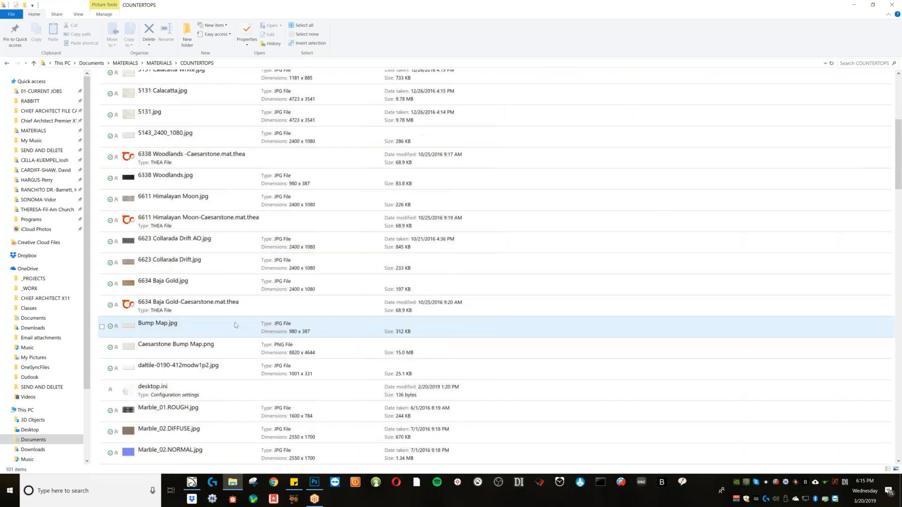
{"action": "scroll", "coordinate": [176, 380], "scroll_direction": "down", "scroll_amount": 6}
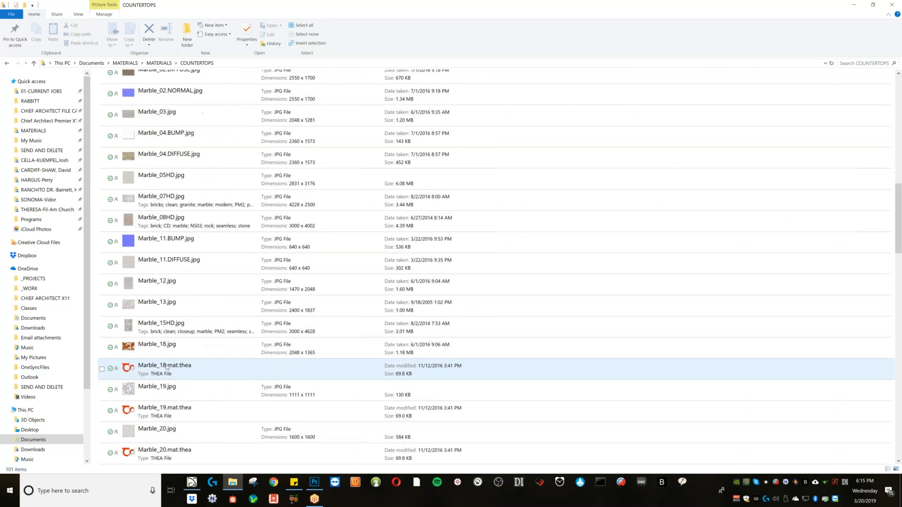
{"action": "scroll", "coordinate": [199, 345], "scroll_direction": "up", "scroll_amount": 7}
{"action": "scroll", "coordinate": [199, 346], "scroll_direction": "up", "scroll_amount": 6}
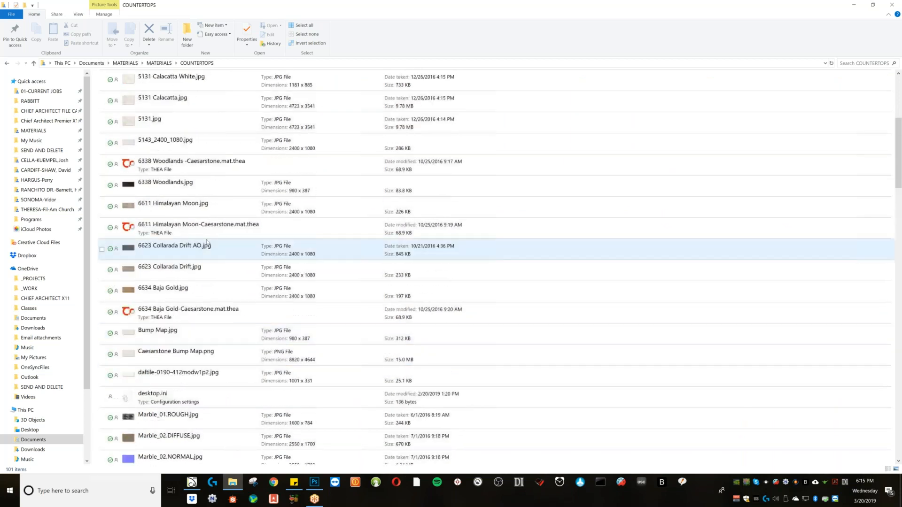
{"action": "scroll", "coordinate": [207, 242], "scroll_direction": "down", "scroll_amount": 4}
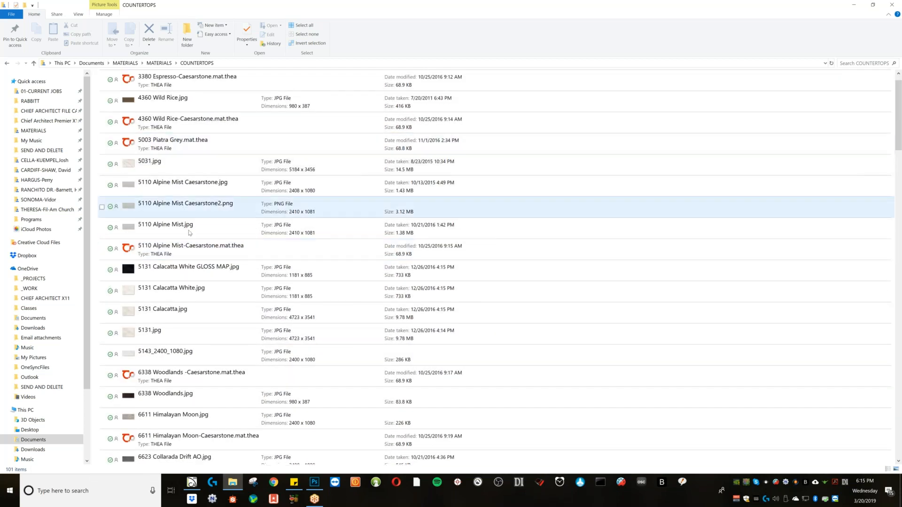
{"action": "scroll", "coordinate": [193, 259], "scroll_direction": "down", "scroll_amount": 12}
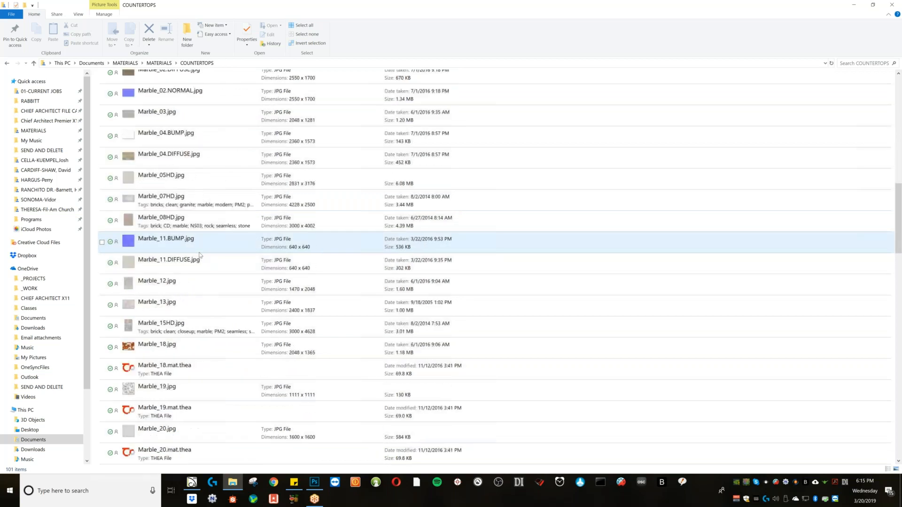
{"action": "scroll", "coordinate": [191, 372], "scroll_direction": "down", "scroll_amount": 8}
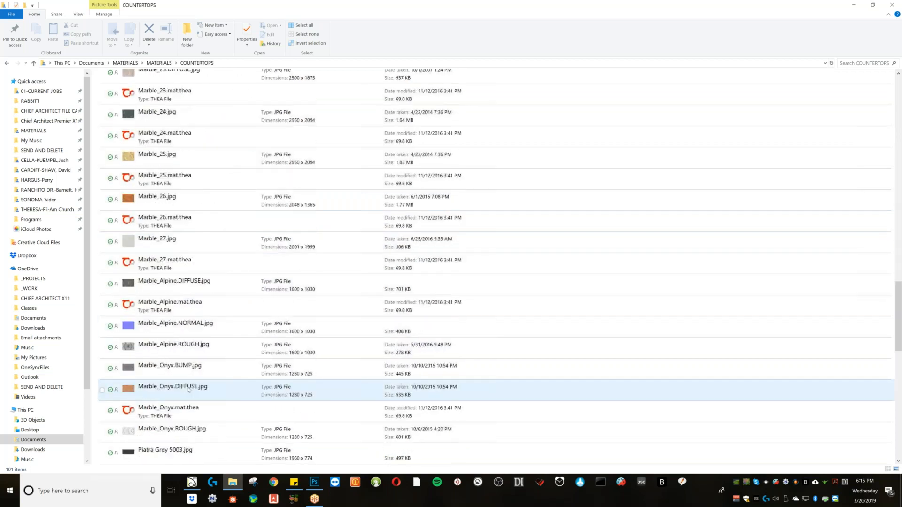
{"action": "scroll", "coordinate": [188, 390], "scroll_direction": "down", "scroll_amount": 3}
{"action": "double_click", "coordinate": [164, 198]}
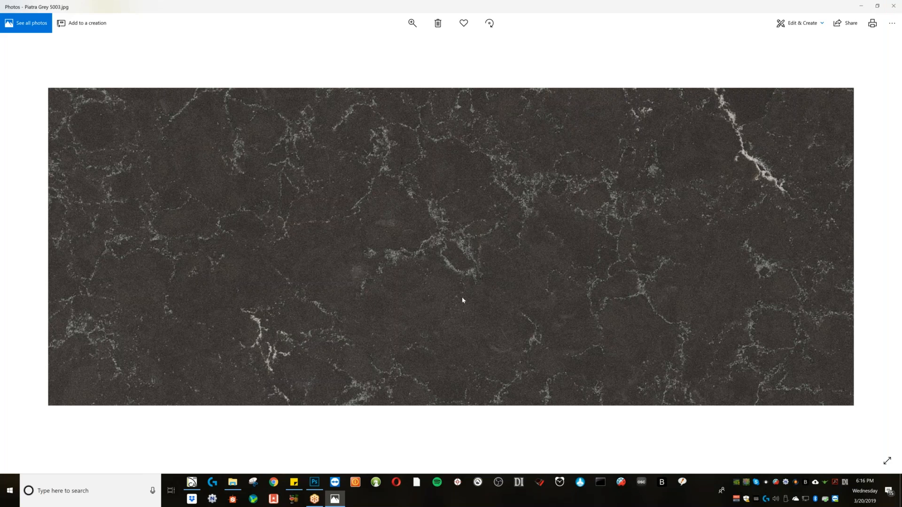
{"action": "left_click", "coordinate": [893, 6]}
- Go back up to the MATERIALS folder and open its WOOD subfolder
{"action": "left_click", "coordinate": [160, 63]}
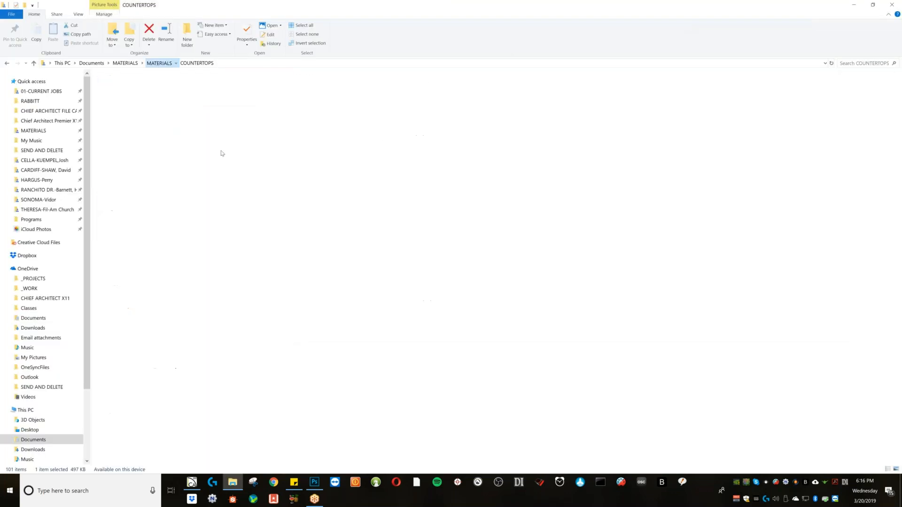
{"action": "scroll", "coordinate": [233, 264], "scroll_direction": "down", "scroll_amount": 1}
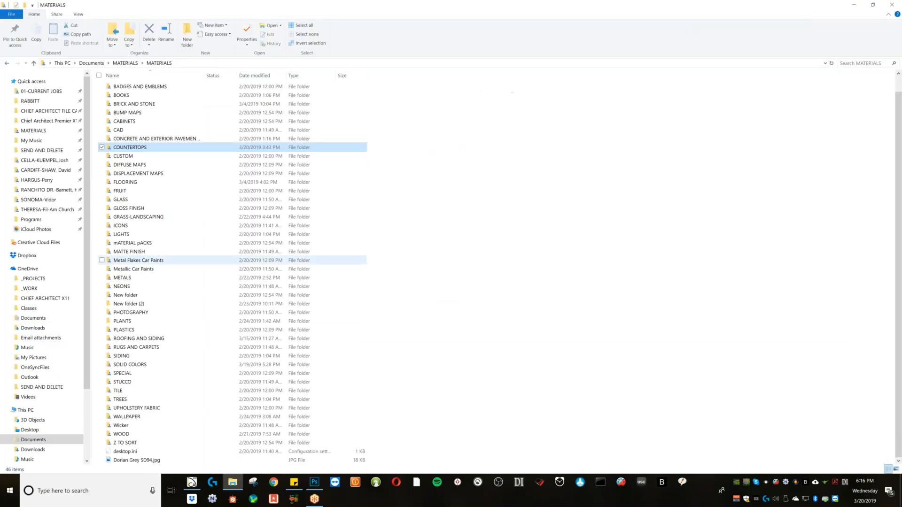
{"action": "double_click", "coordinate": [150, 435]}
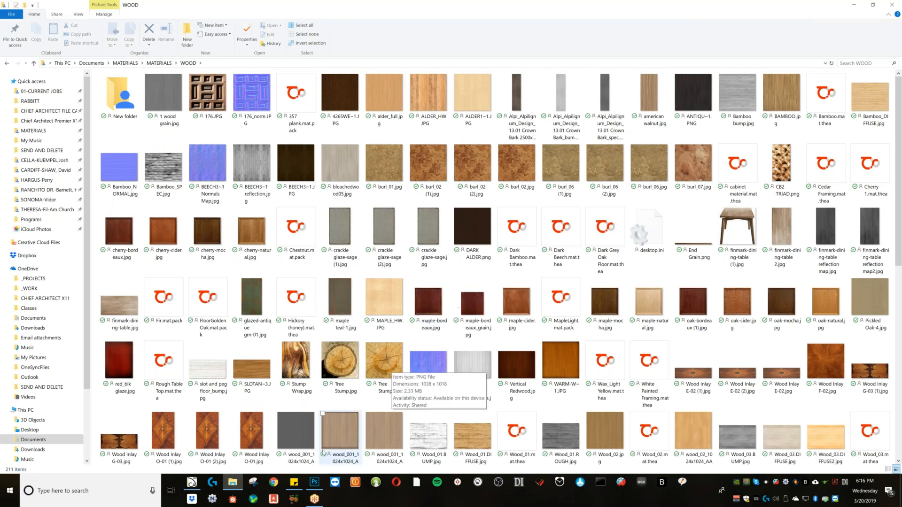
- Switch to Chief Architect, raise the physically based rendering's brightness to about 64 and camera exposure to about 0.35, and apply
{"action": "left_click", "coordinate": [191, 484]}
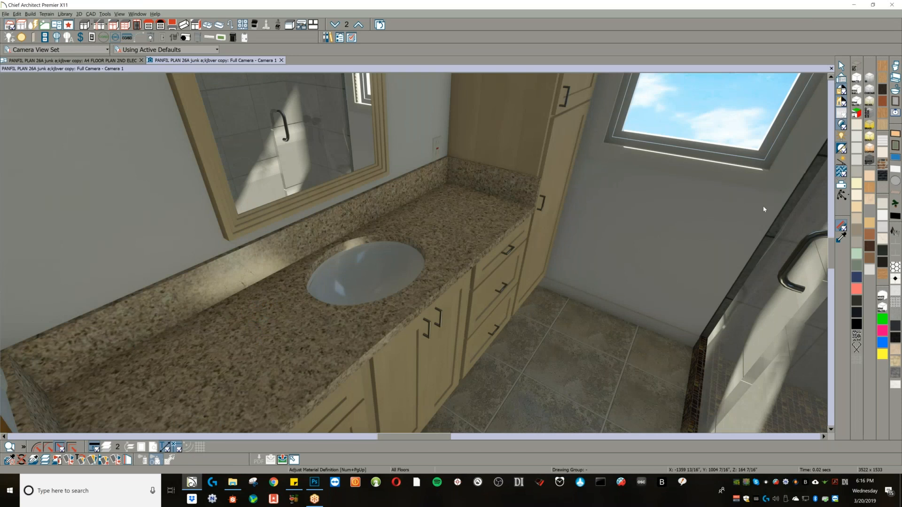
{"action": "key", "text": "ctrl+shift+r"}
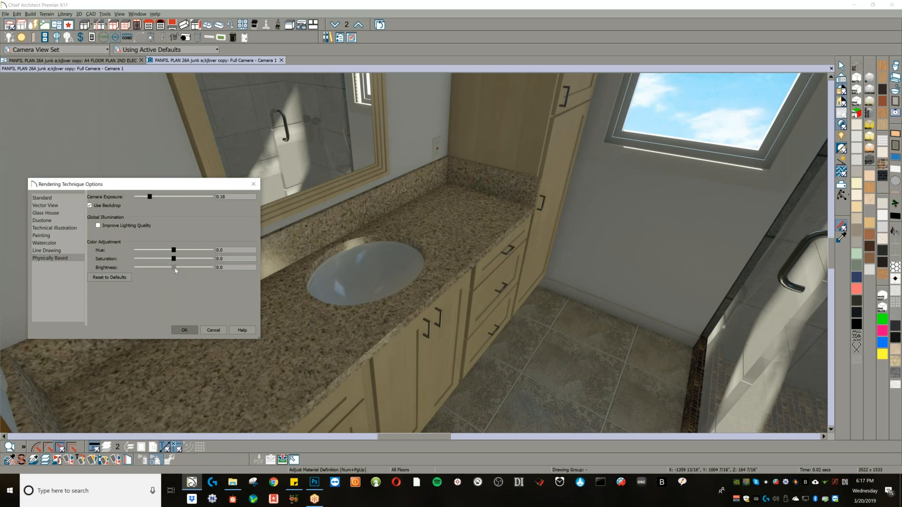
{"action": "left_click_drag", "start_coordinate": [191, 270], "coordinate": [197, 268]}
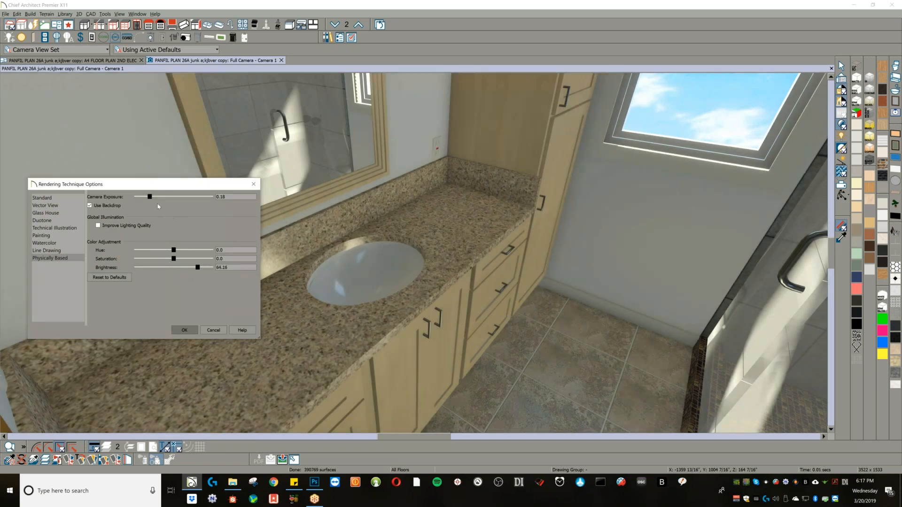
{"action": "left_click_drag", "start_coordinate": [150, 197], "coordinate": [163, 196]}
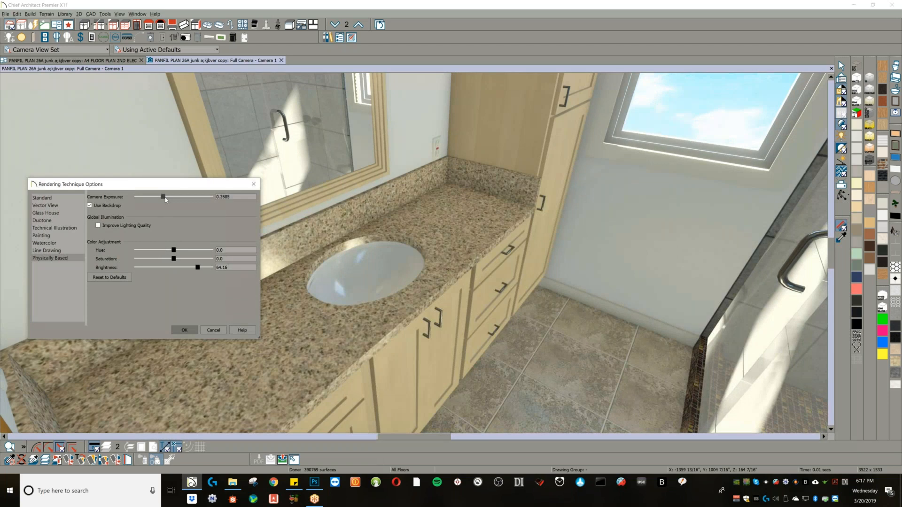
{"action": "left_click", "coordinate": [183, 330]}
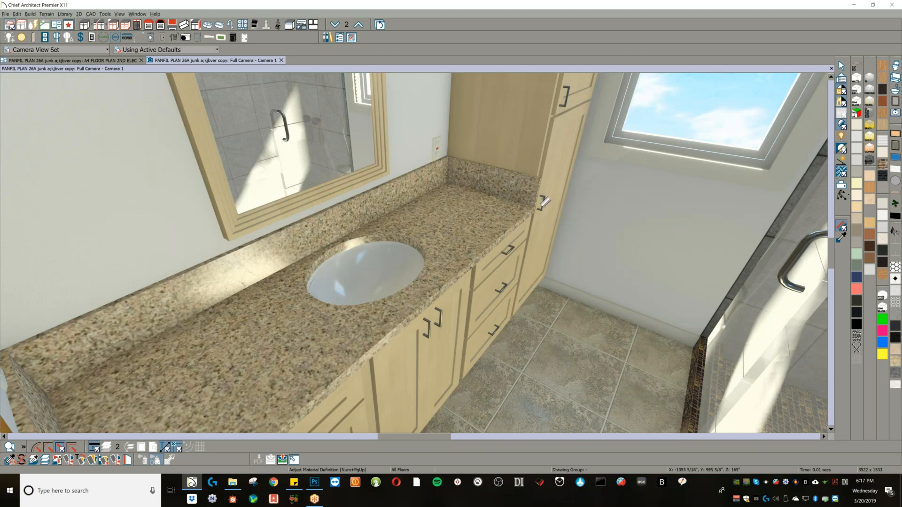
{"action": "key", "text": "o"}
{"action": "left_click_drag", "start_coordinate": [513, 183], "coordinate": [520, 246]}
- Switch to File Explorer, view Wood_11.SPEC.jpg from the WOOD folder at full size and close the image
{"action": "key", "text": "alt+Tab"}
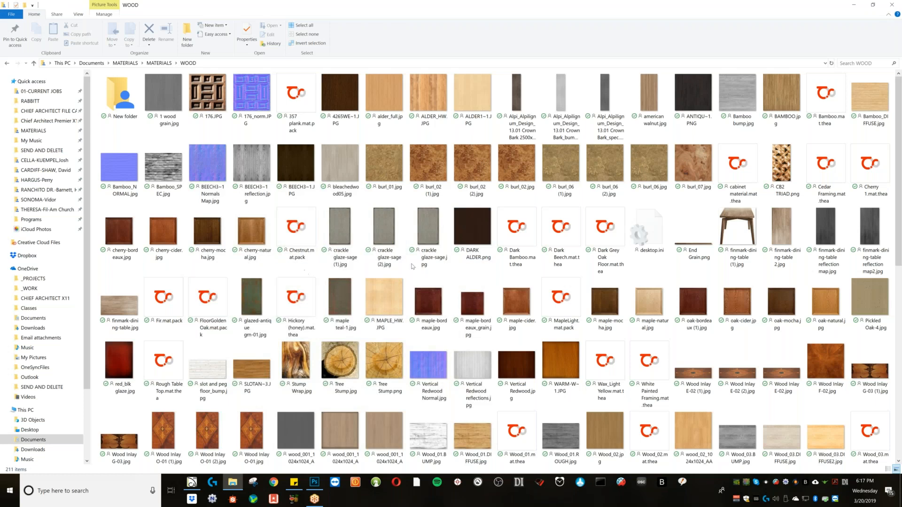
{"action": "scroll", "coordinate": [412, 266], "scroll_direction": "down", "scroll_amount": 6}
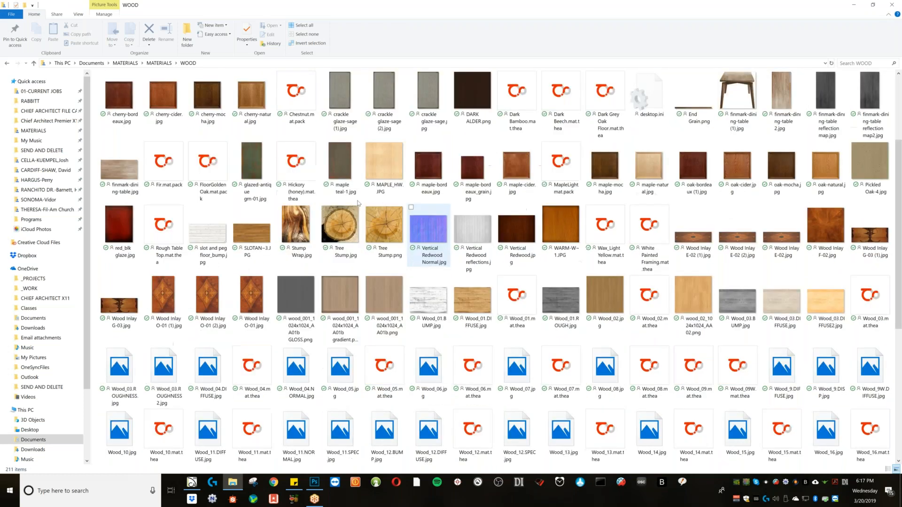
{"action": "double_click", "coordinate": [340, 366]}
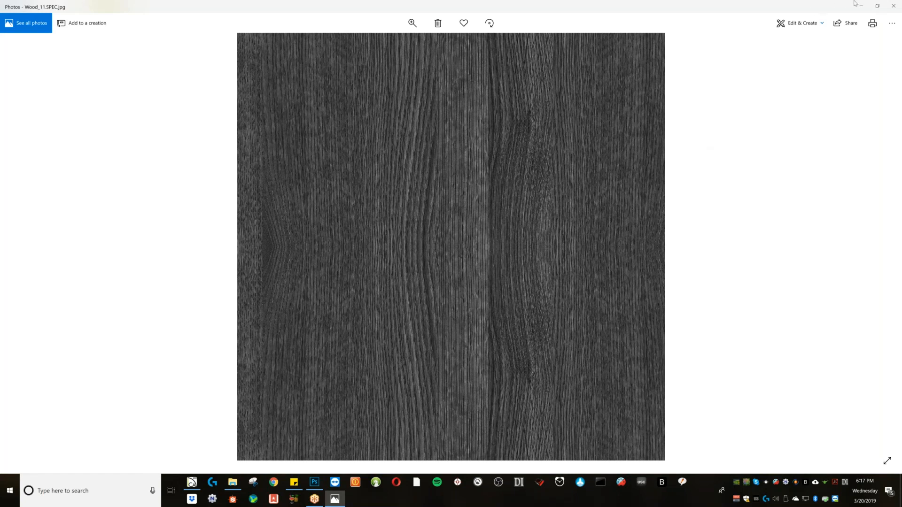
{"action": "left_click", "coordinate": [895, 6]}
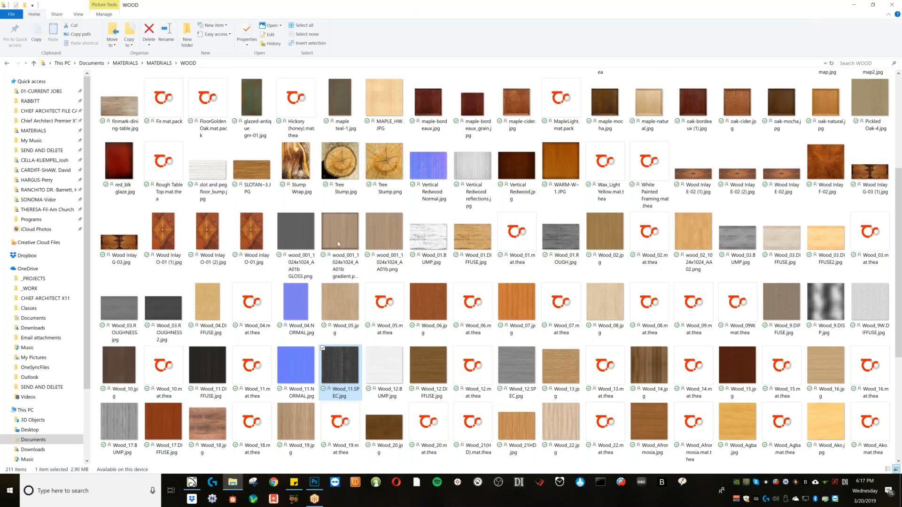
- Find and launch Substance Designer and dismiss its welcome window
{"action": "left_click", "coordinate": [240, 503]}
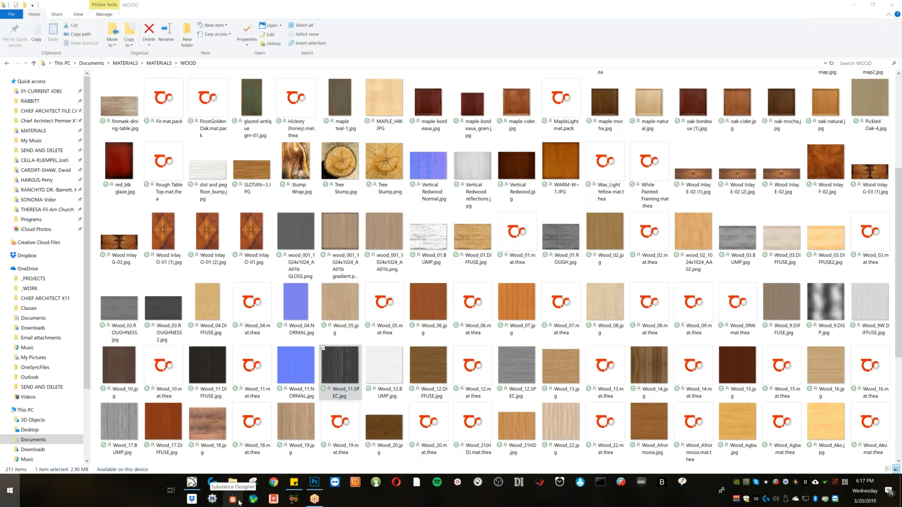
{"action": "type", "text": "desi"}
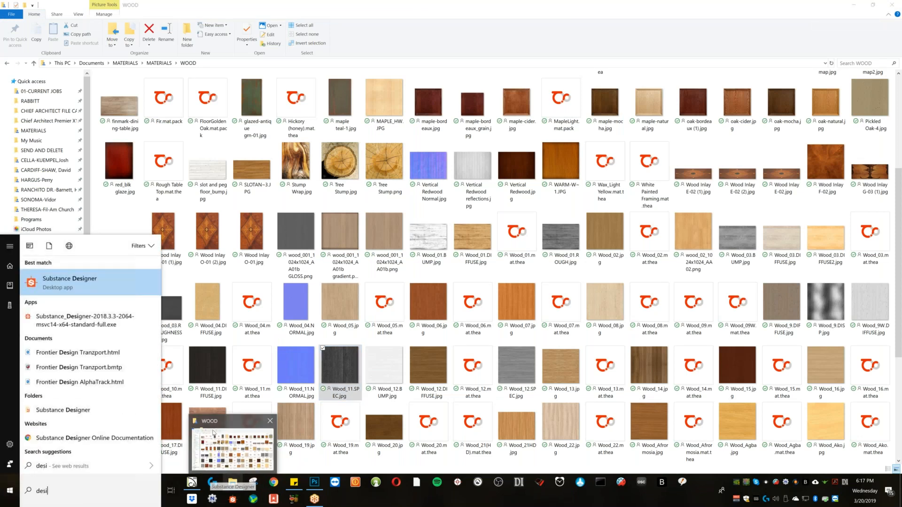
{"action": "left_click", "coordinate": [68, 291]}
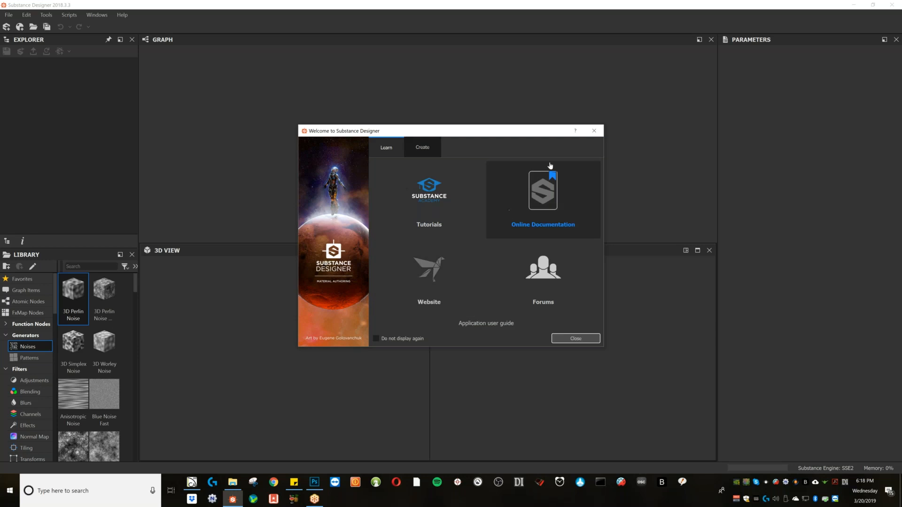
{"action": "left_click", "coordinate": [594, 131]}
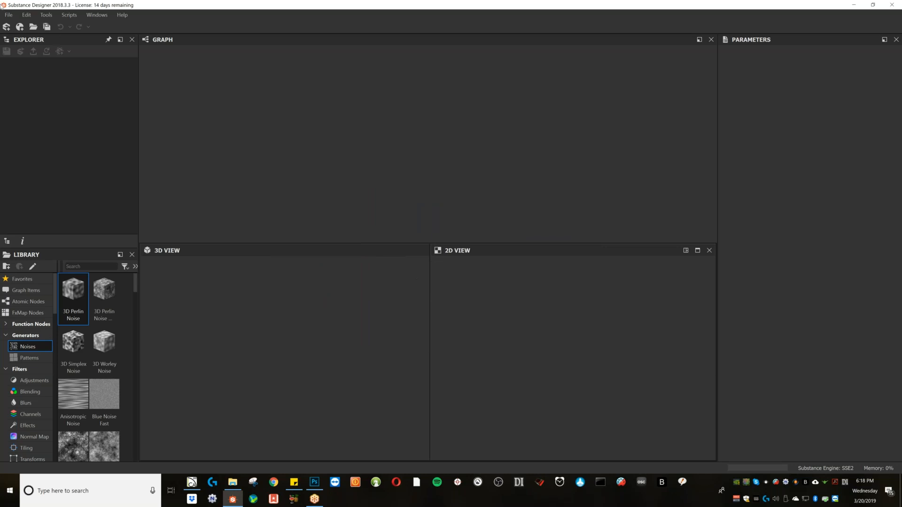
- Open the Stone_Wall package from the recently used packages
{"action": "left_click", "coordinate": [9, 15]}
{"action": "mouse_move", "coordinate": [39, 60]}
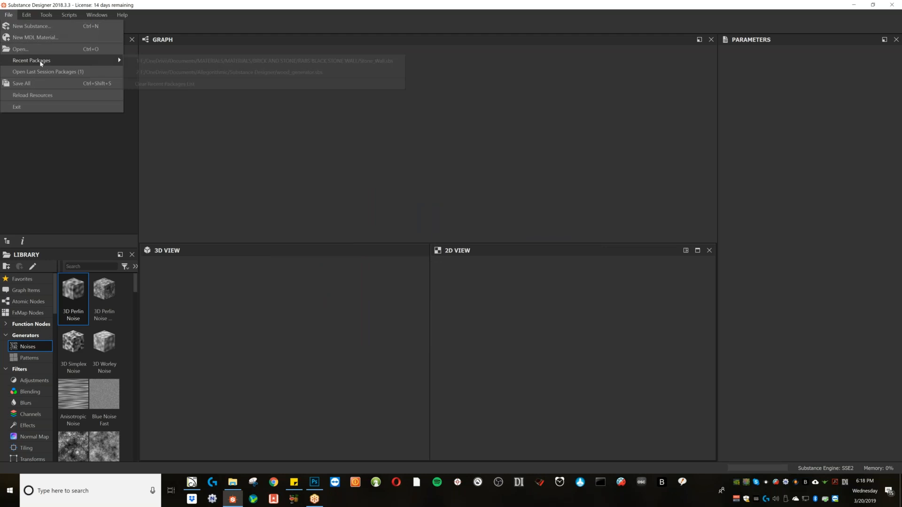
{"action": "left_click", "coordinate": [140, 65]}
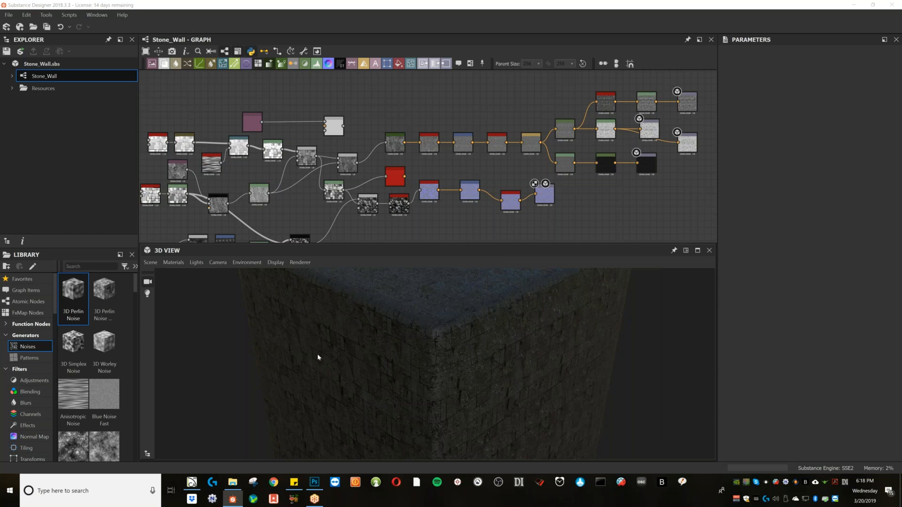
- Inspect the stone wall material on the 3D preview and display the Blend node's output and properties
{"action": "left_click_drag", "start_coordinate": [340, 348], "coordinate": [419, 297], "text": "alt"}
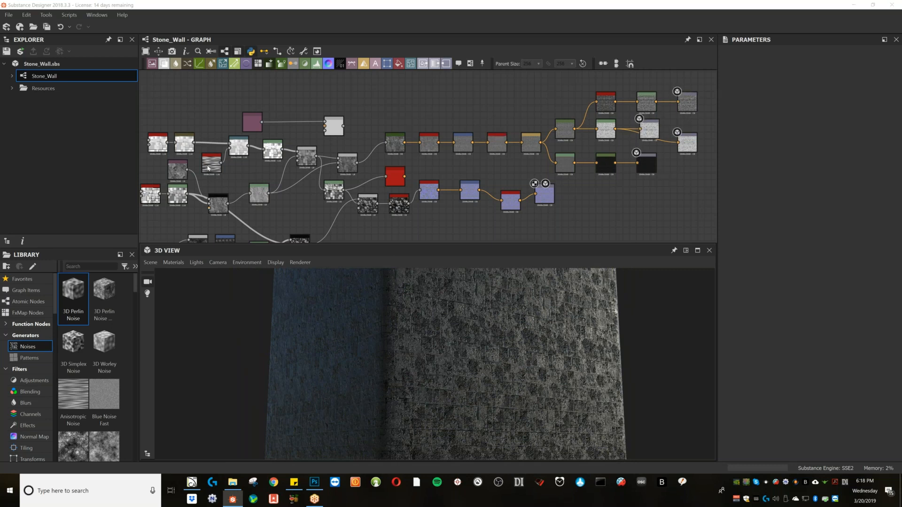
{"action": "left_click_drag", "start_coordinate": [461, 329], "coordinate": [457, 318]}
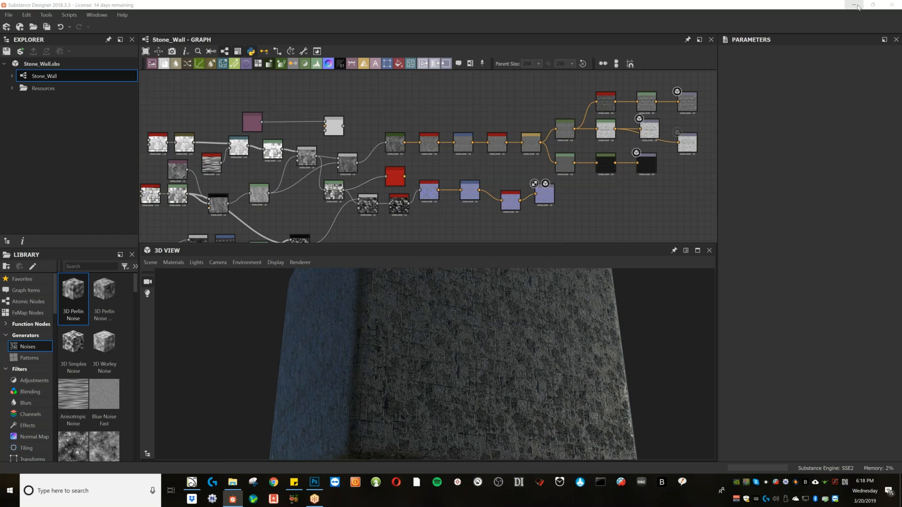
{"action": "left_click", "coordinate": [305, 164]}
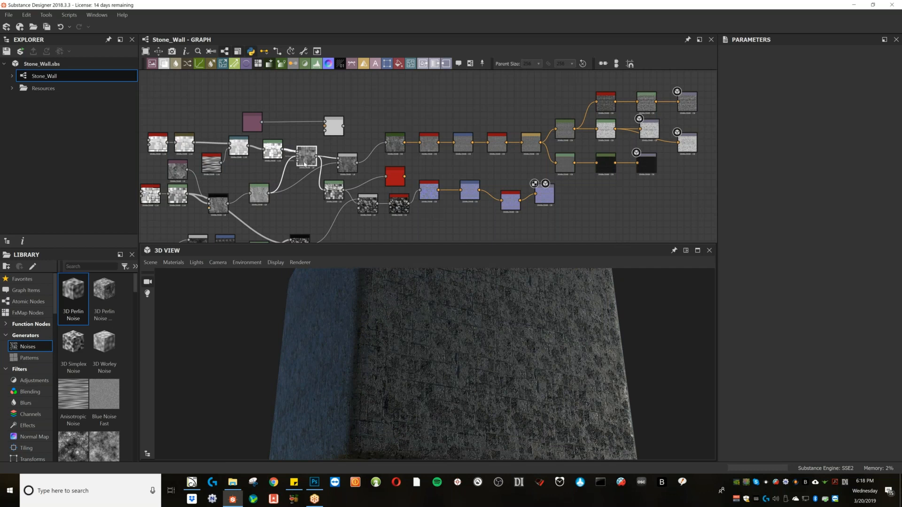
{"action": "double_click", "coordinate": [305, 163]}
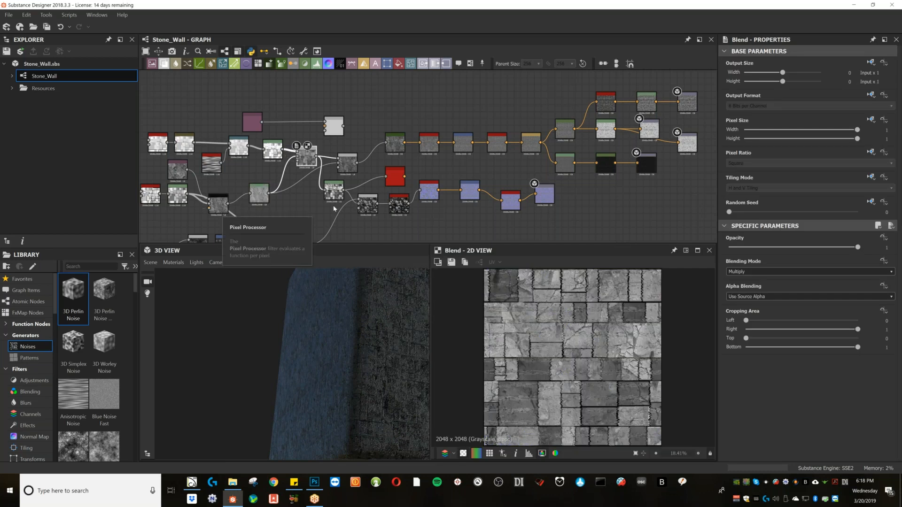
- Display the output and properties of the Pixel Processor node in the graph's lower branch and open its per pixel function for editing
{"action": "scroll", "coordinate": [309, 219], "scroll_direction": "down", "scroll_amount": 2}
{"action": "middle_click_drag", "start_coordinate": [306, 205], "coordinate": [312, 185]}
{"action": "scroll", "coordinate": [308, 219], "scroll_direction": "up", "scroll_amount": 1}
{"action": "left_click", "coordinate": [311, 223]}
{"action": "scroll", "coordinate": [296, 203], "scroll_direction": "up", "scroll_amount": 3}
{"action": "middle_click_drag", "start_coordinate": [308, 173], "coordinate": [329, 129]}
{"action": "double_click", "coordinate": [335, 188]}
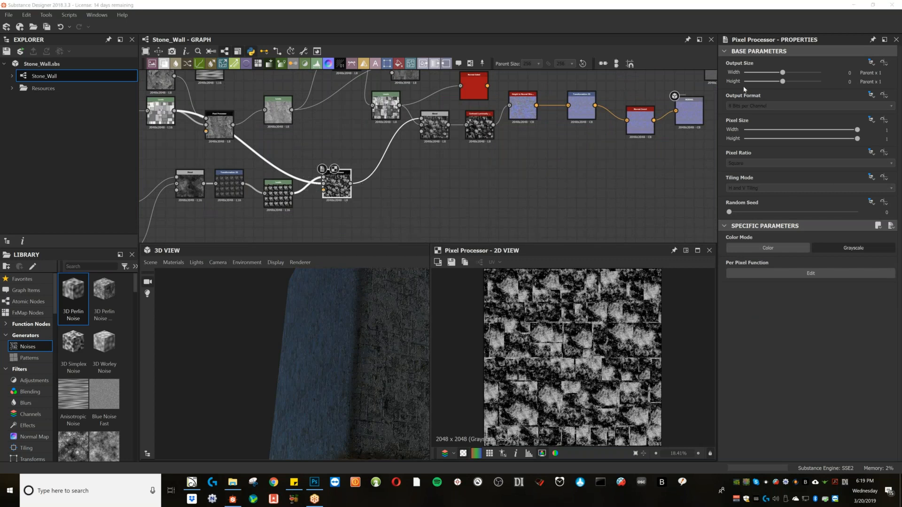
{"action": "left_click", "coordinate": [852, 273]}
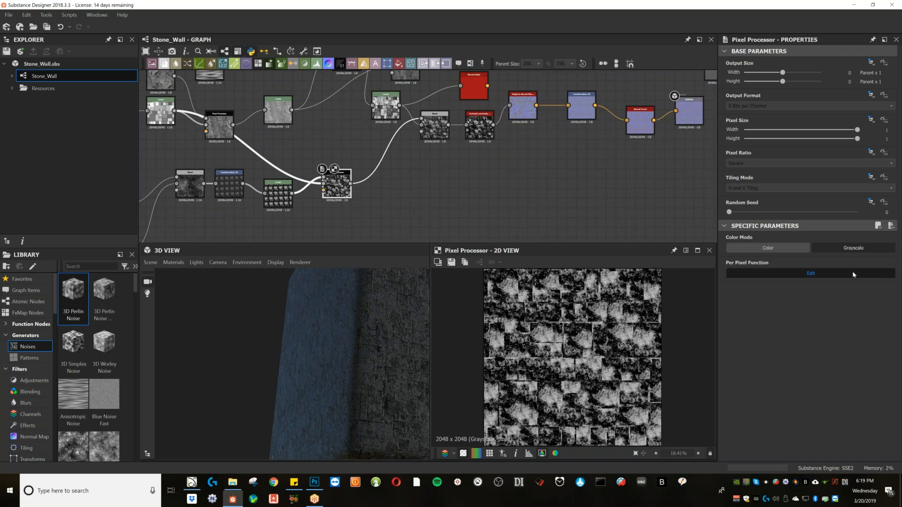
- Try 0.396 and -0.171 as the float constant in the per pixel function, and inspect the stone wall on the 3D preview
{"action": "middle_click_drag", "start_coordinate": [342, 136], "coordinate": [335, 135]}
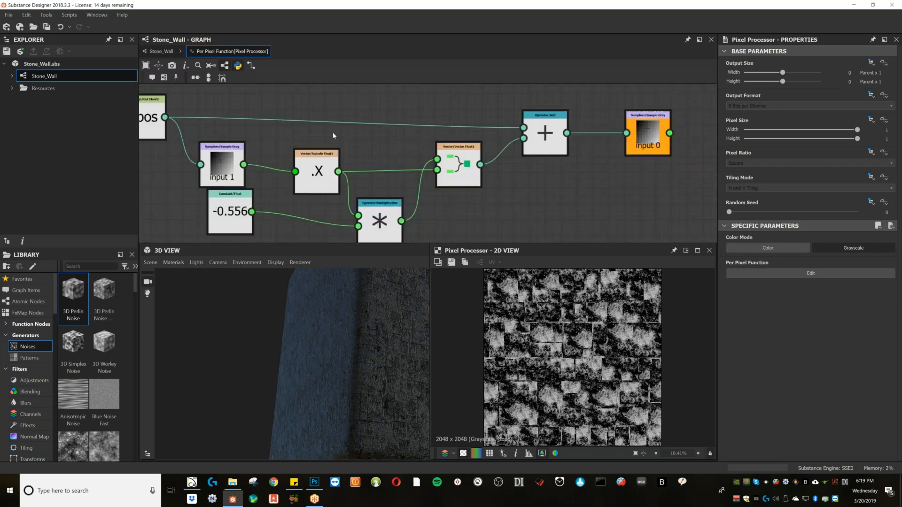
{"action": "left_click", "coordinate": [232, 221]}
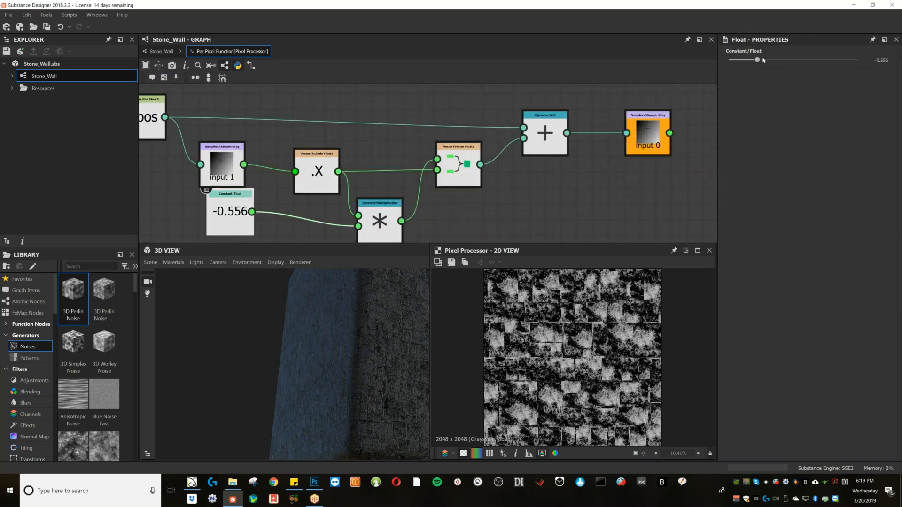
{"action": "left_click_drag", "start_coordinate": [762, 61], "coordinate": [820, 61]}
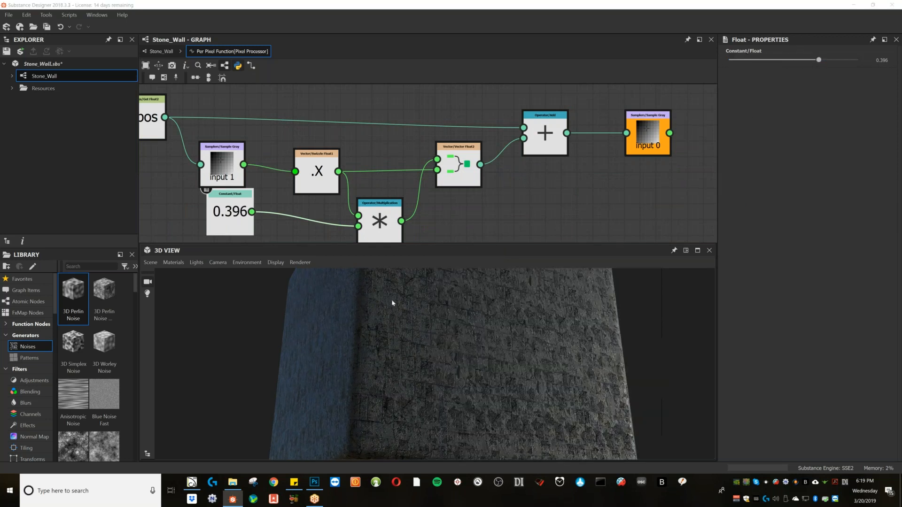
{"action": "left_click_drag", "start_coordinate": [391, 299], "coordinate": [391, 319]}
{"action": "left_click_drag", "start_coordinate": [818, 60], "coordinate": [782, 61]}
{"action": "left_click_drag", "start_coordinate": [430, 345], "coordinate": [408, 305]}
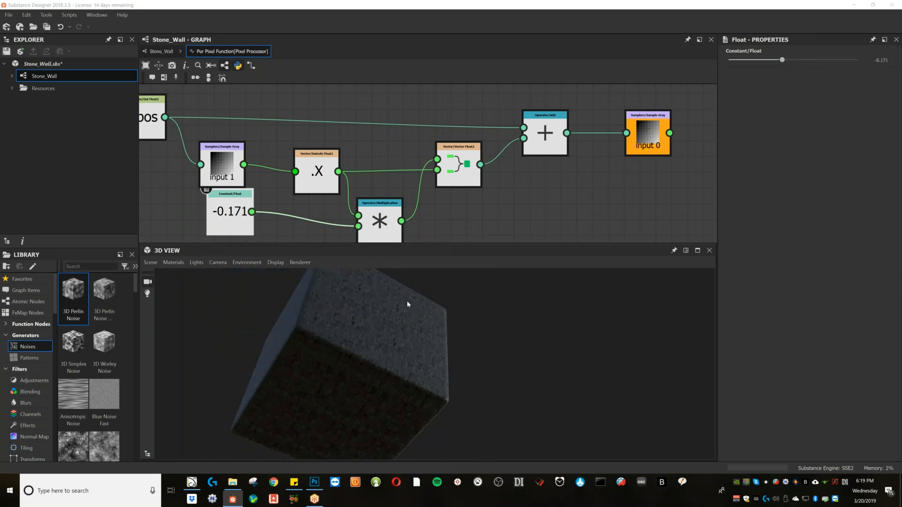
- Switch back to Chief Architect and look over the user catalog's material folders and the bathroom camera view
{"action": "left_click", "coordinate": [858, 4]}
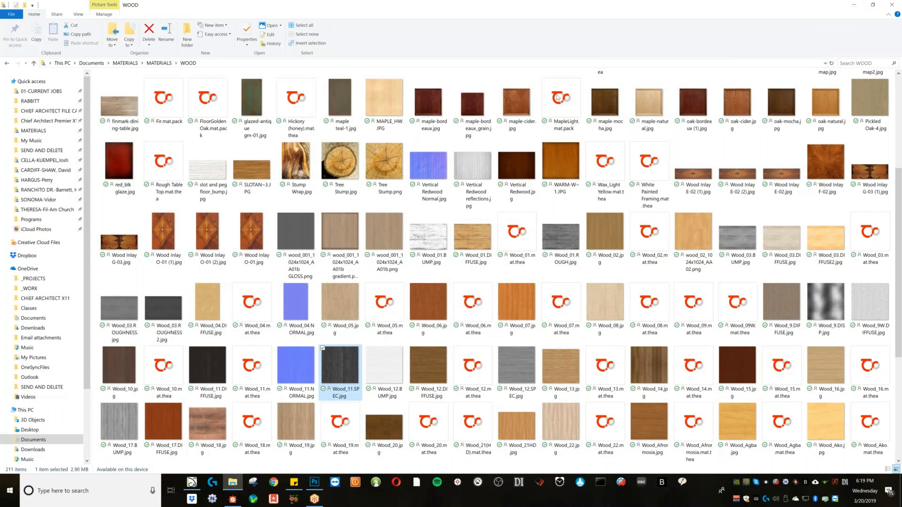
{"action": "left_click", "coordinate": [192, 483]}
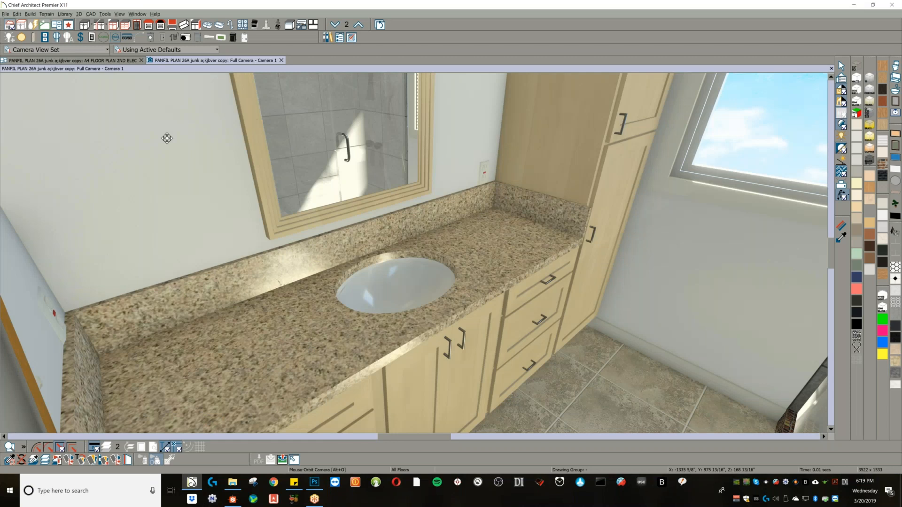
{"action": "key", "text": "ctrl+l"}
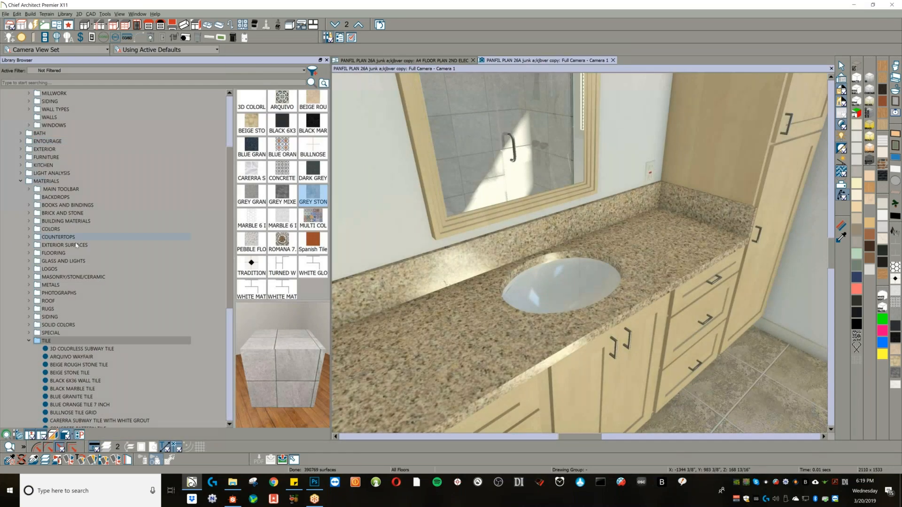
{"action": "scroll", "coordinate": [76, 245], "scroll_direction": "up", "scroll_amount": 5}
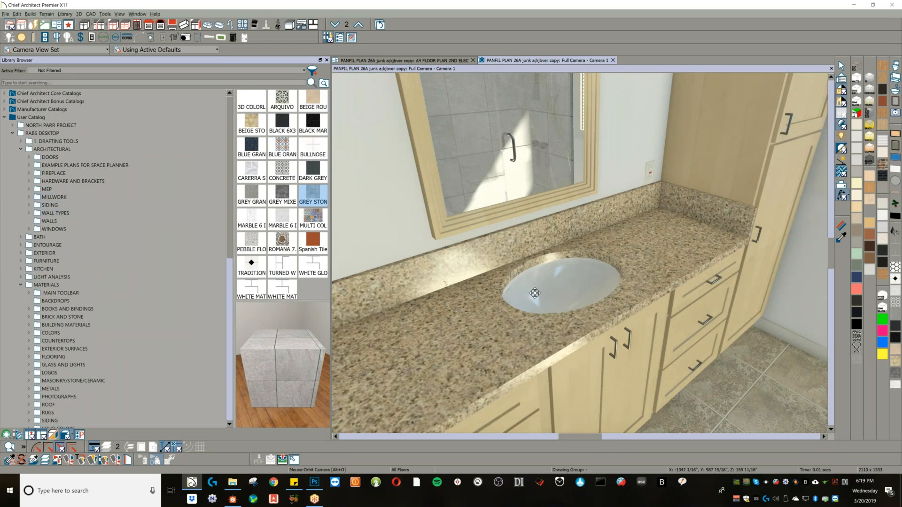
{"action": "left_click", "coordinate": [327, 60]}
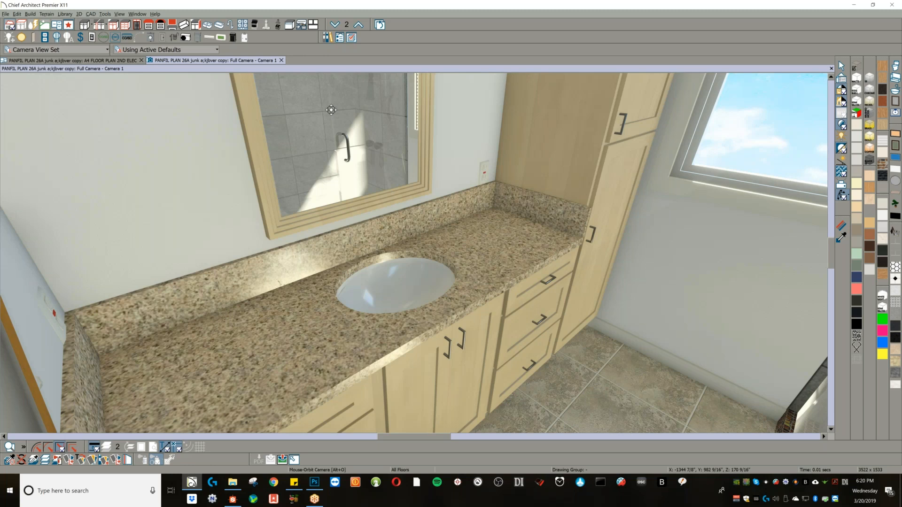
{"action": "middle_click_drag", "start_coordinate": [454, 216], "coordinate": [467, 338]}
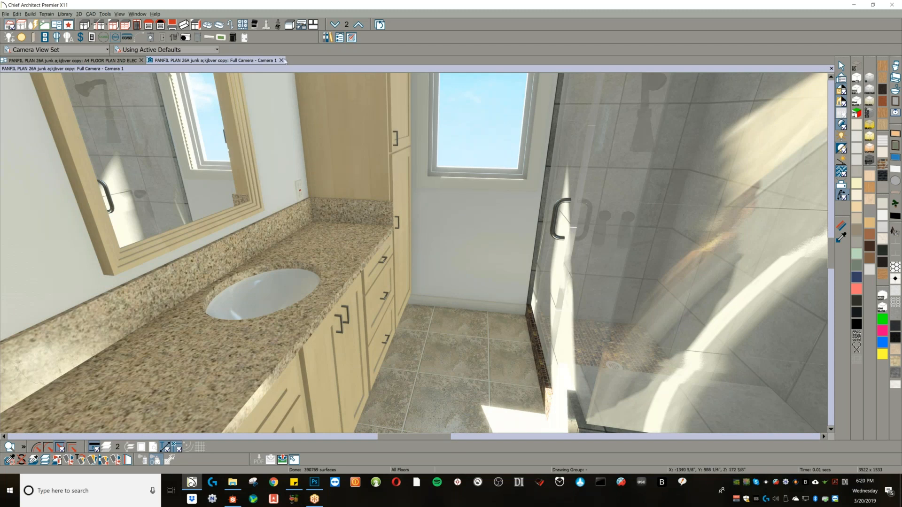
- Close the bathroom camera and create a physically based full camera view of the family room's fireplace wall
{"action": "key", "text": "ctrl+w"}
{"action": "scroll", "coordinate": [274, 295], "scroll_direction": "down", "scroll_amount": 2}
{"action": "middle_click_drag", "start_coordinate": [274, 295], "coordinate": [224, 235]}
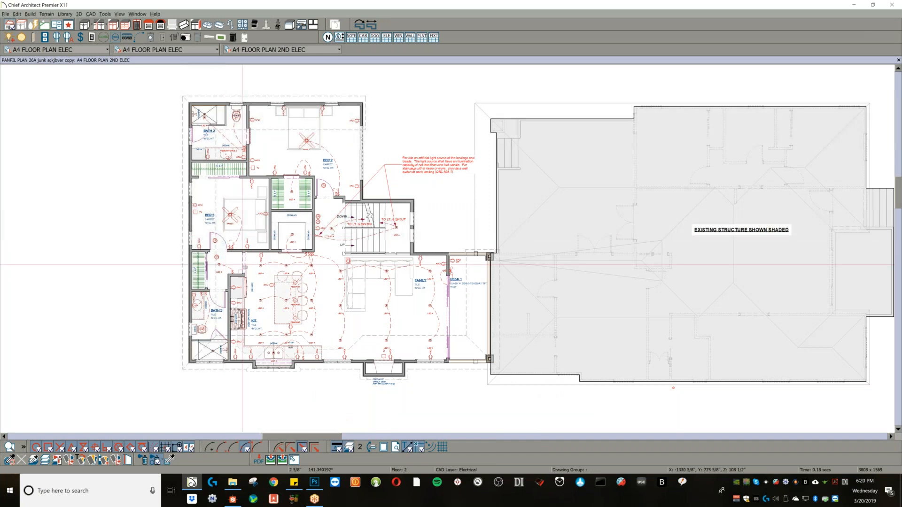
{"action": "left_click_drag", "start_coordinate": [378, 290], "coordinate": [369, 327]}
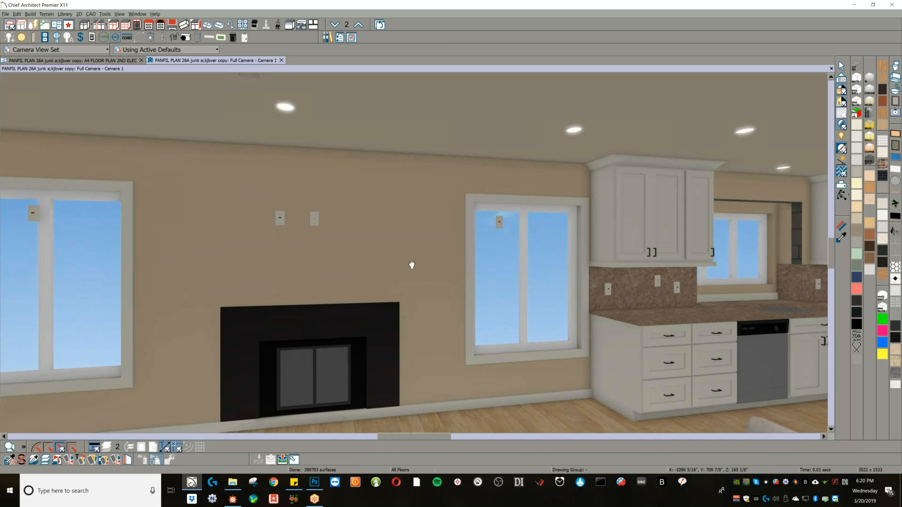
{"action": "middle_click_drag", "start_coordinate": [410, 266], "coordinate": [407, 264]}
{"action": "scroll", "coordinate": [407, 263], "scroll_direction": "down", "scroll_amount": 1}
{"action": "scroll", "coordinate": [407, 263], "scroll_direction": "down", "scroll_amount": 1}
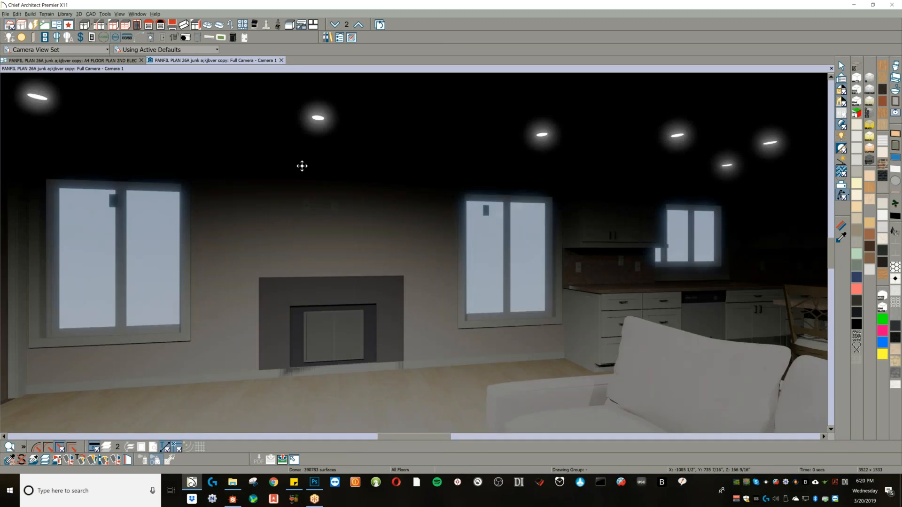
- Apply the RABS OAK PLANK FLOOR--PAINTED: Espresso material from RABS FLOORING PACK 1 to the family room floor and close the library
{"action": "key", "text": "ctrl+l"}
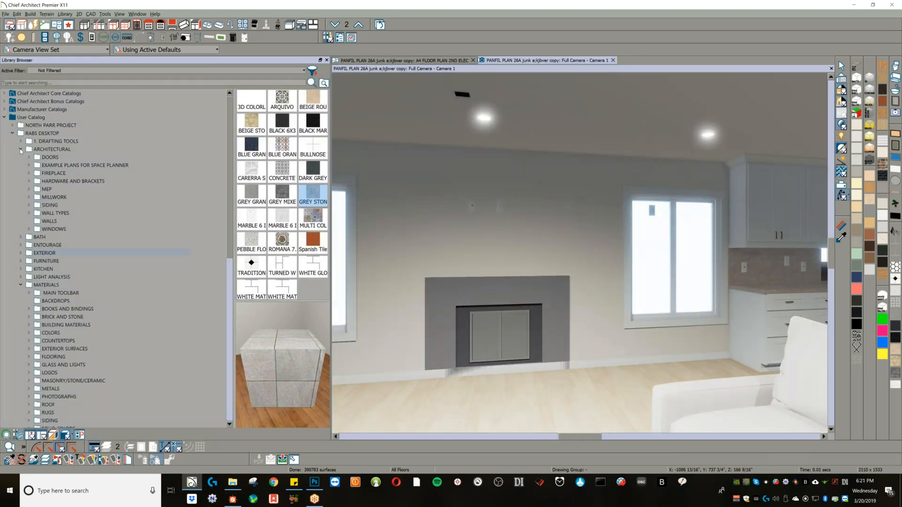
{"action": "left_click", "coordinate": [21, 149]}
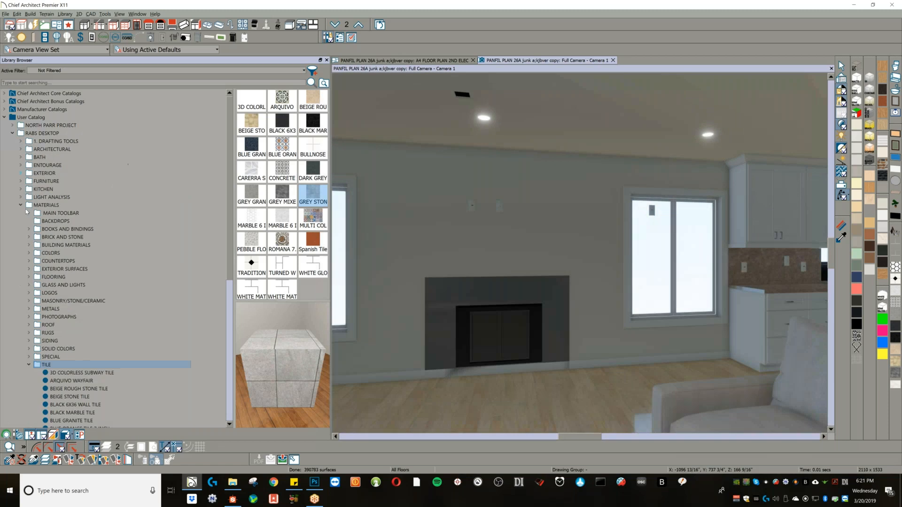
{"action": "left_click", "coordinate": [29, 277]}
{"action": "left_click", "coordinate": [37, 285]}
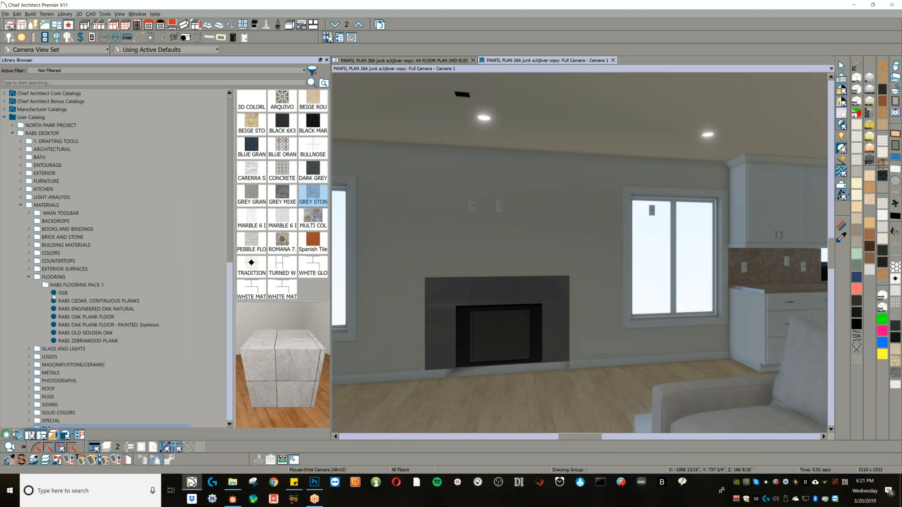
{"action": "left_click", "coordinate": [100, 325]}
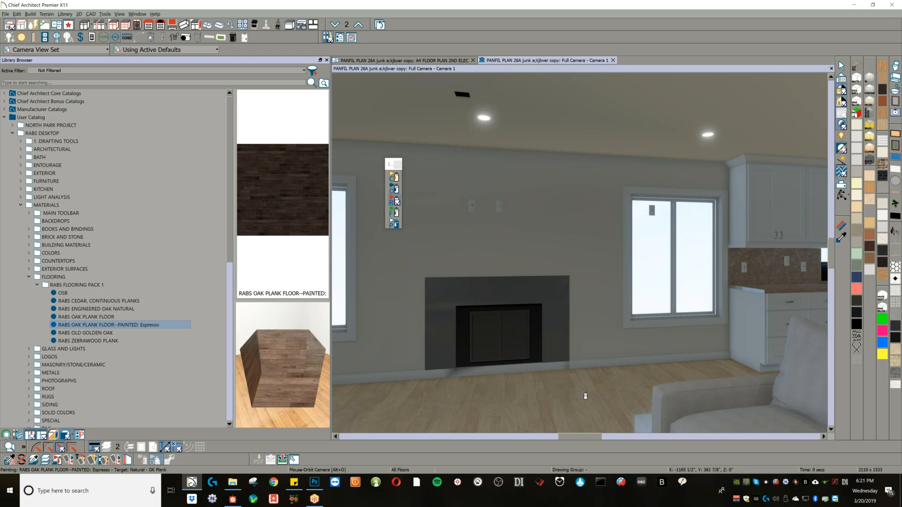
{"action": "left_click", "coordinate": [584, 396]}
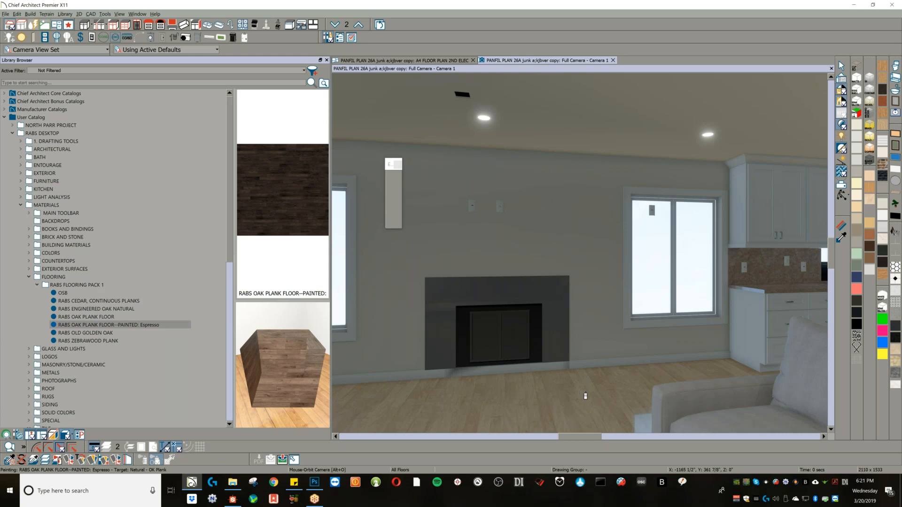
{"action": "left_click", "coordinate": [584, 395]}
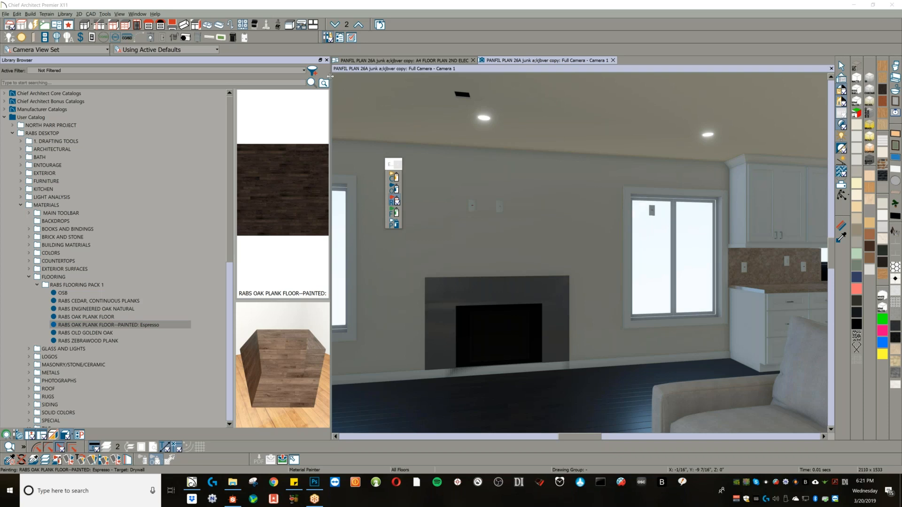
{"action": "left_click", "coordinate": [319, 50]}
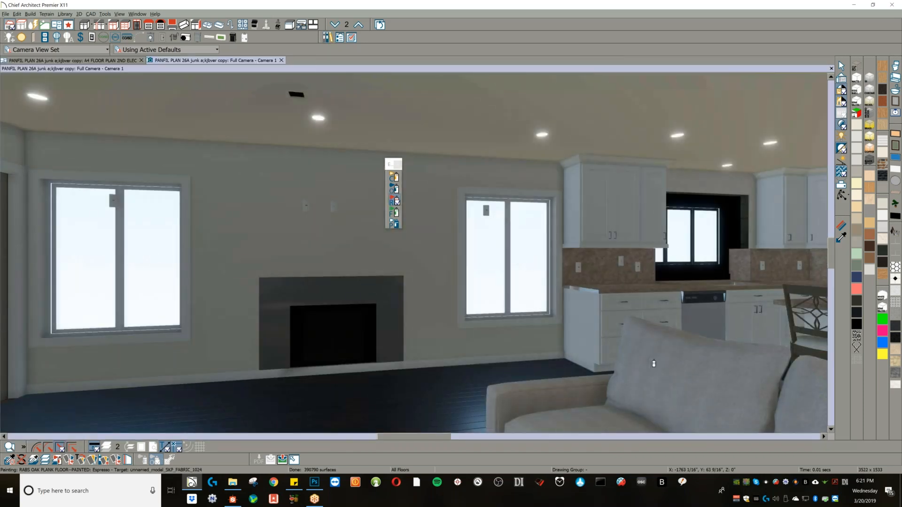
- Review the Physically Based rendering technique options for the fireplace view and dismiss them without changes
{"action": "middle_click_drag", "start_coordinate": [516, 306], "coordinate": [585, 291]}
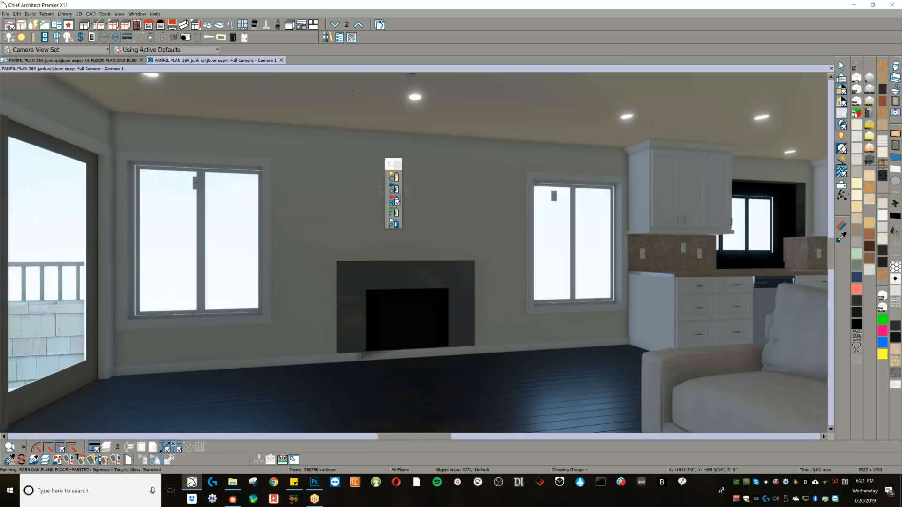
{"action": "key", "text": "r"}
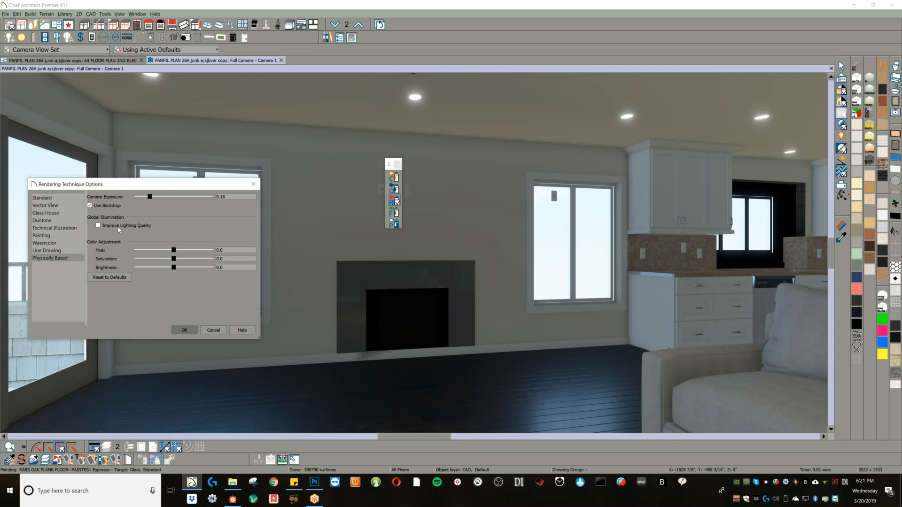
{"action": "left_click", "coordinate": [212, 330]}
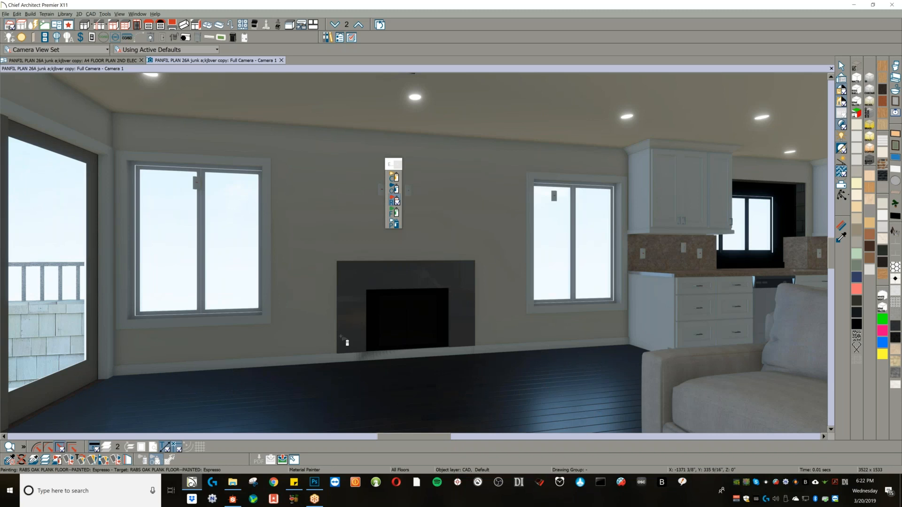
- Search the library for "backdrop" and apply the Serene backdrop to the camera view
{"action": "scroll", "coordinate": [173, 223], "scroll_direction": "up", "scroll_amount": 1}
{"action": "scroll", "coordinate": [174, 218], "scroll_direction": "up", "scroll_amount": 5}
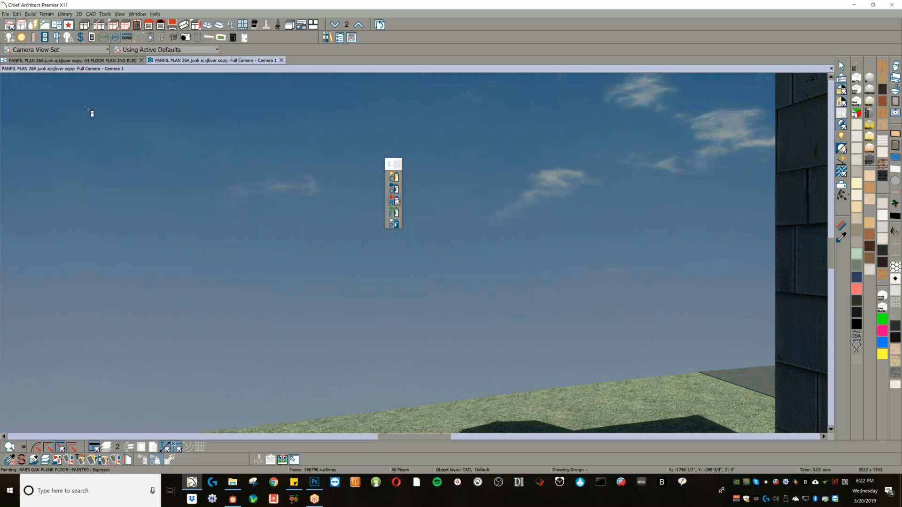
{"action": "key", "text": "ctrl+alt+l"}
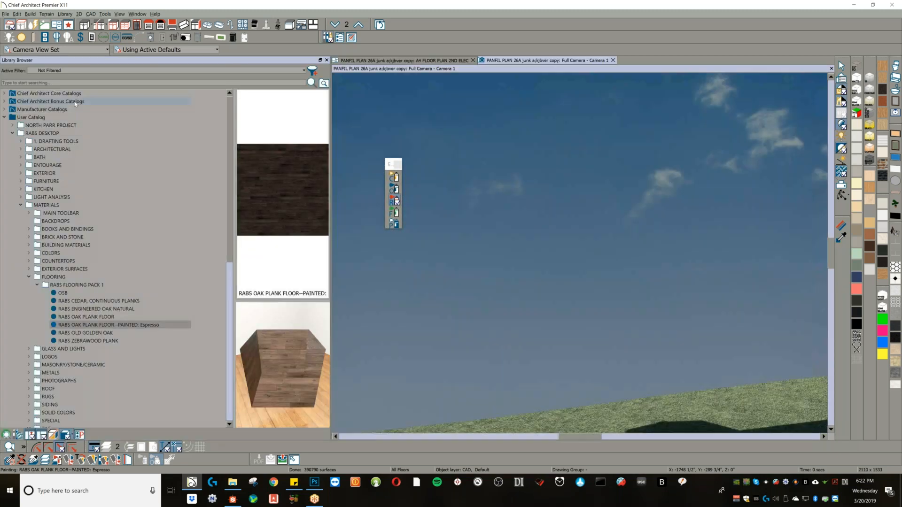
{"action": "type", "text": "backdrop"}
{"action": "key", "text": "Return"}
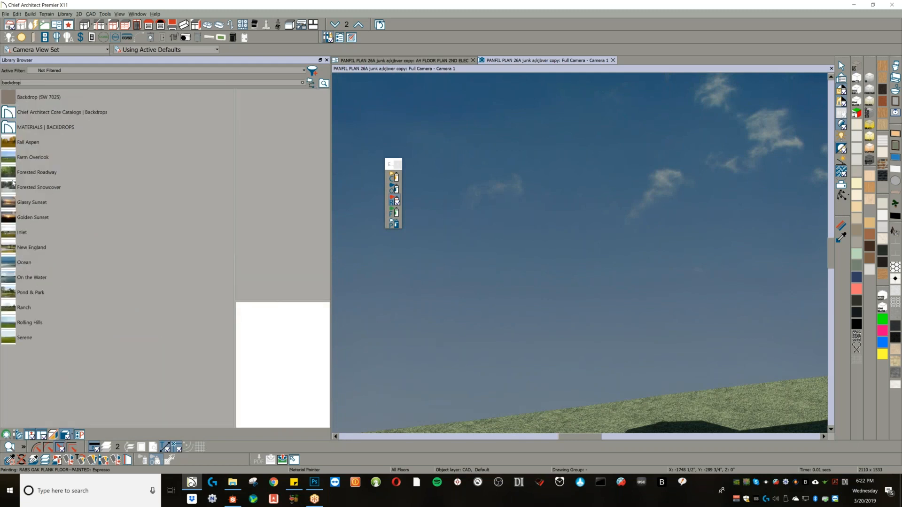
{"action": "left_click", "coordinate": [11, 342]}
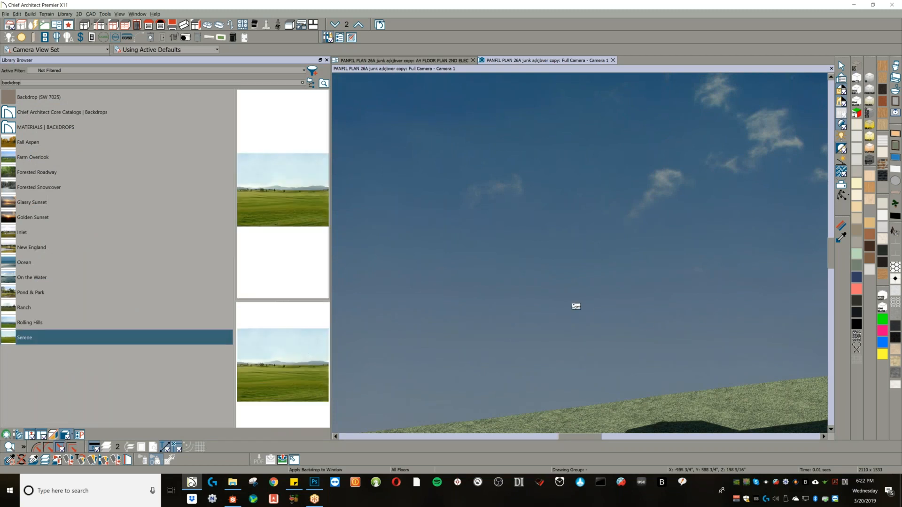
{"action": "left_click", "coordinate": [576, 306]}
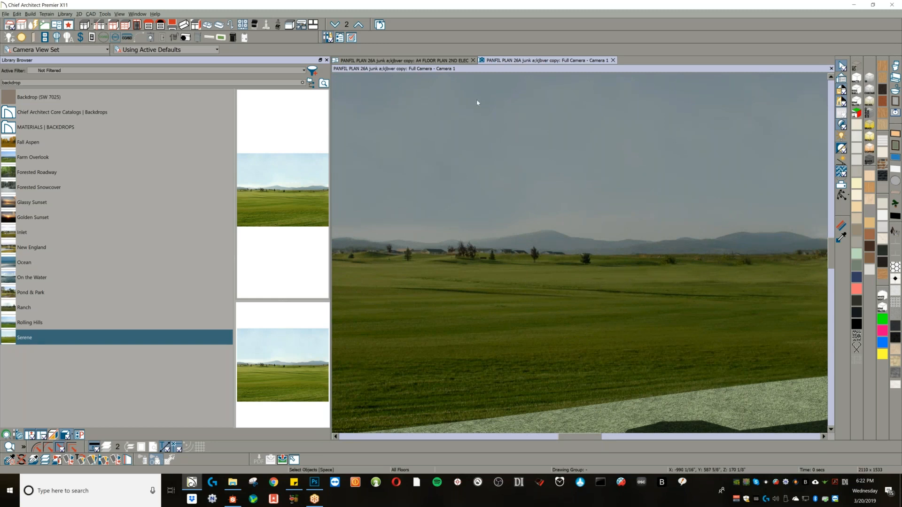
- Examine the backdrop through the family room windows and the light reflections on the dark plank floor from several angles
{"action": "scroll", "coordinate": [503, 197], "scroll_direction": "down", "scroll_amount": 5}
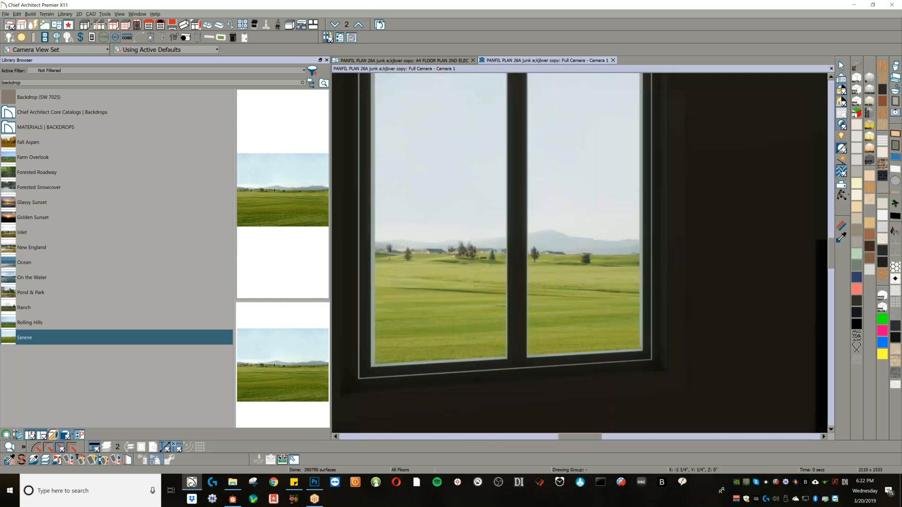
{"action": "scroll", "coordinate": [487, 226], "scroll_direction": "down", "scroll_amount": 5}
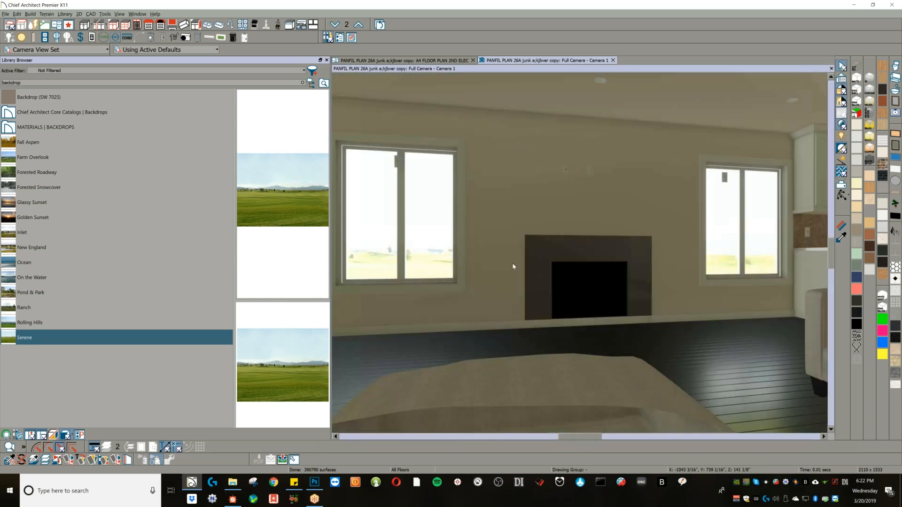
{"action": "scroll", "coordinate": [492, 274], "scroll_direction": "down", "scroll_amount": 4}
{"action": "mouse_move", "coordinate": [572, 280]}
{"action": "middle_mouse_down"}
{"action": "mouse_move", "coordinate": [547, 264]}
{"action": "mouse_move", "coordinate": [559, 270]}
{"action": "middle_mouse_up"}
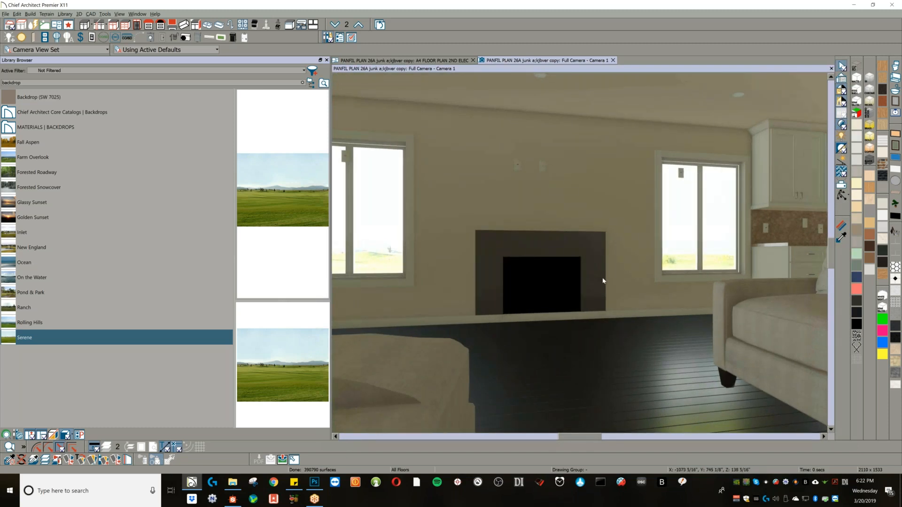
{"action": "key", "text": "o"}
{"action": "left_click_drag", "start_coordinate": [595, 303], "coordinate": [634, 301]}
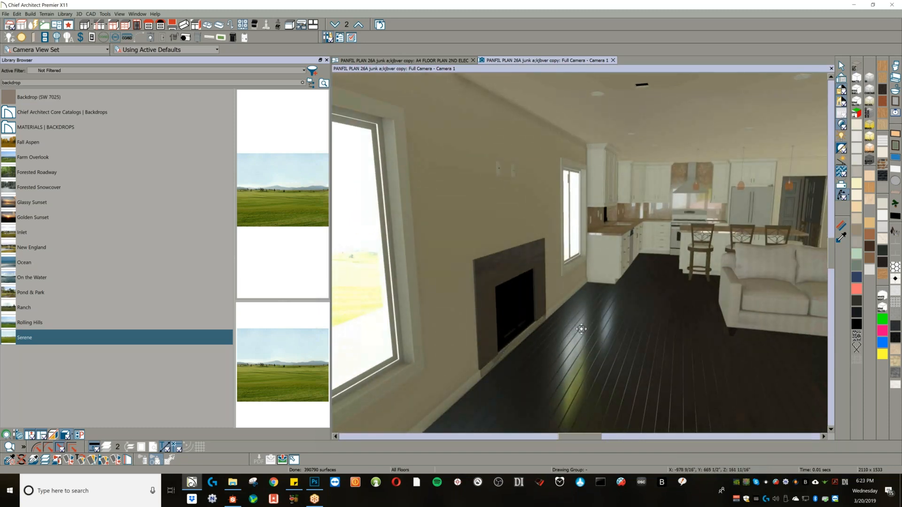
{"action": "left_click_drag", "start_coordinate": [565, 322], "coordinate": [554, 318]}
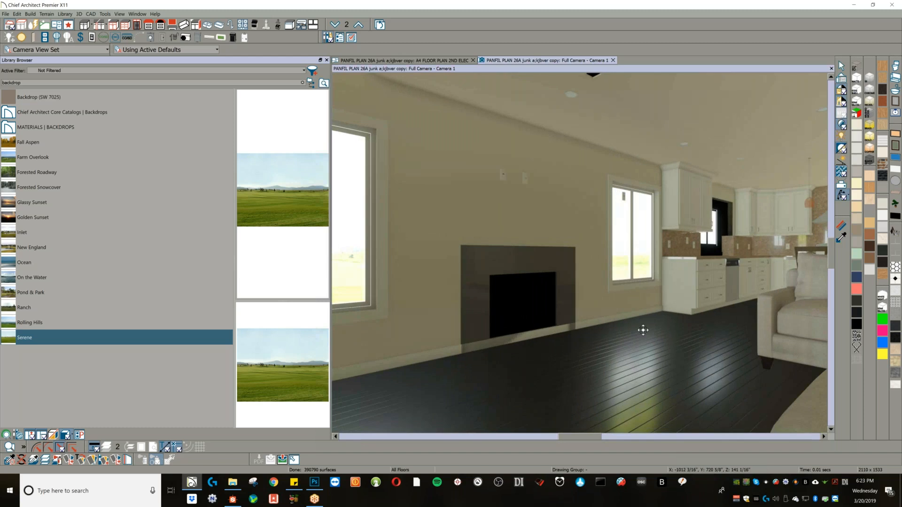
{"action": "left_click_drag", "start_coordinate": [640, 362], "coordinate": [654, 313]}
{"action": "left_click_drag", "start_coordinate": [610, 356], "coordinate": [428, 346]}
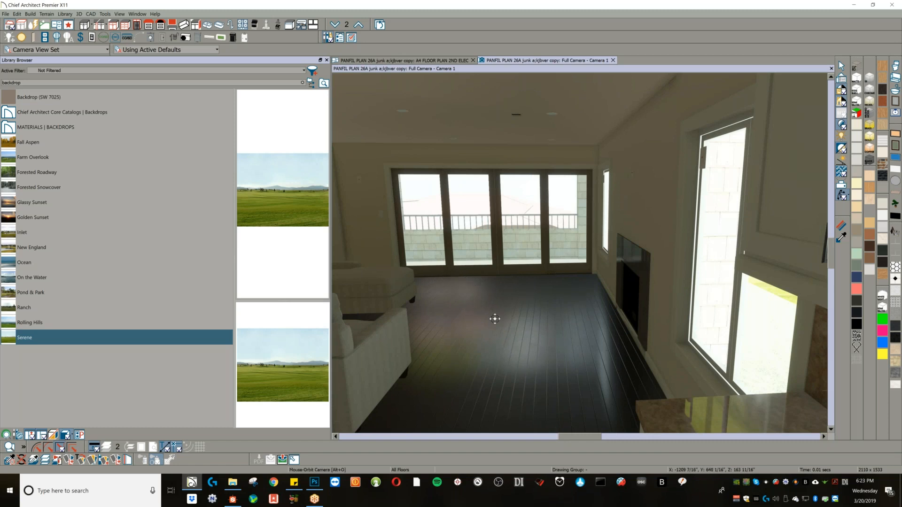
- Confirm the Physically Based options with Use Backdrop and Improve Lighting Quality enabled, and examine the floor reflections toward the kitchen
{"action": "key", "text": "r"}
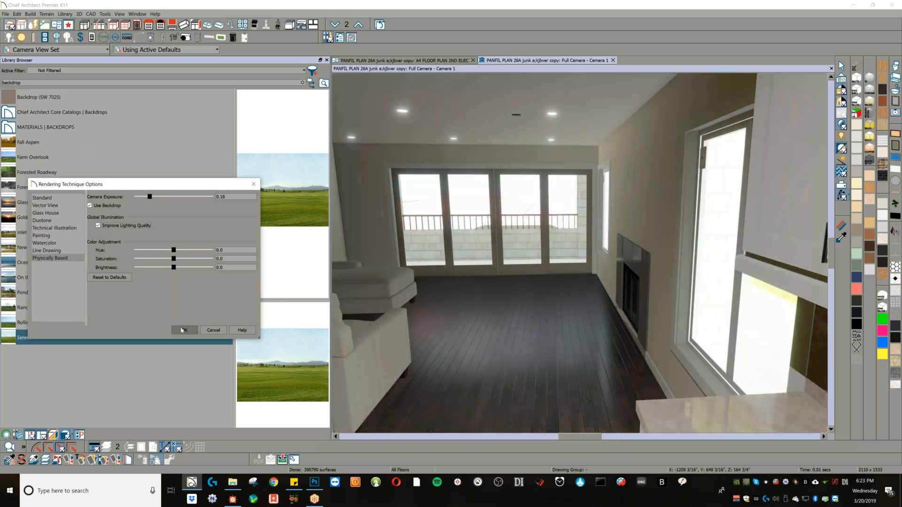
{"action": "left_click", "coordinate": [182, 330]}
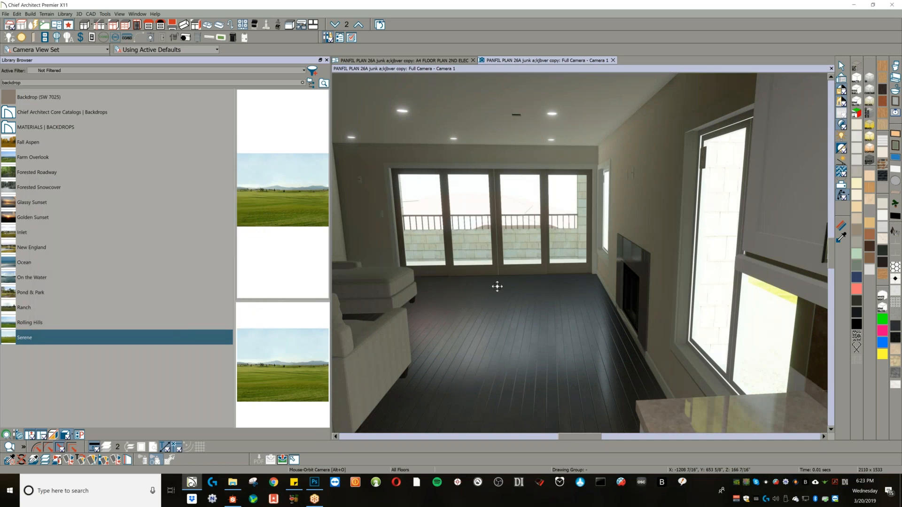
{"action": "left_click_drag", "start_coordinate": [493, 306], "coordinate": [597, 214]}
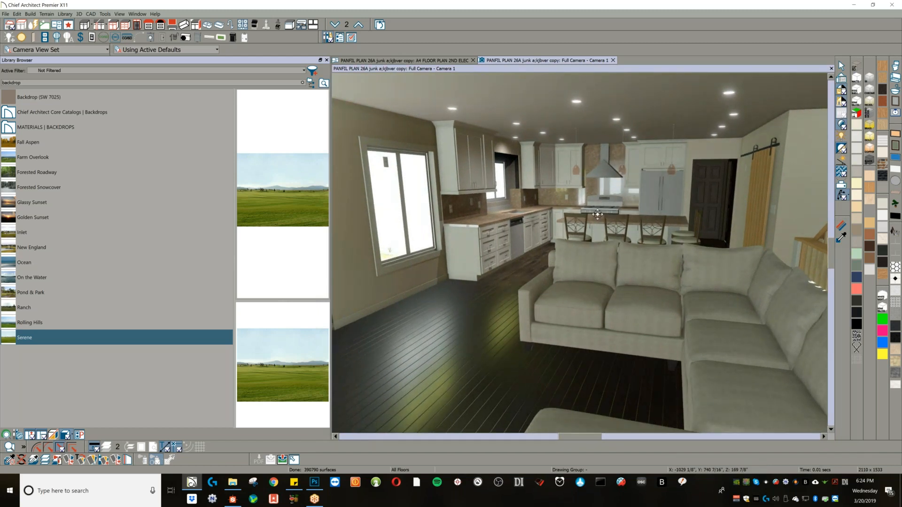
{"action": "left_click_drag", "start_coordinate": [598, 214], "coordinate": [563, 218]}
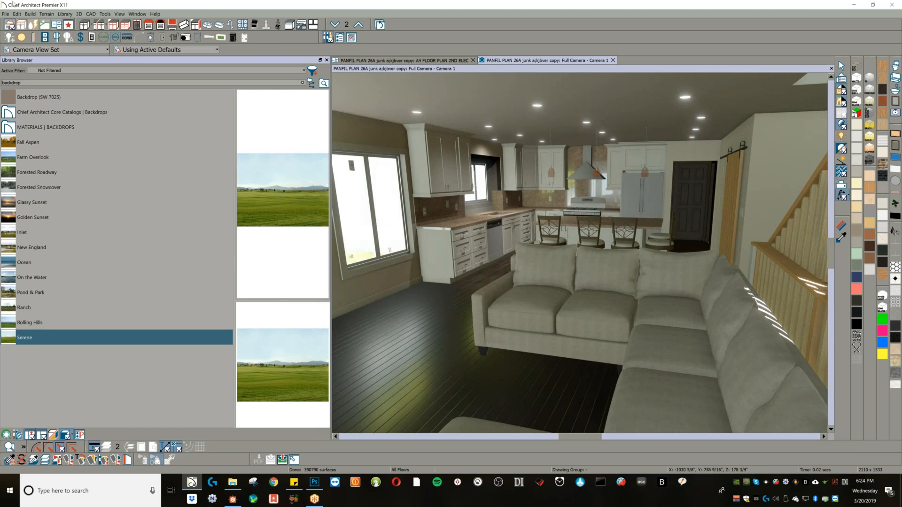
{"action": "left_click", "coordinate": [7, 14]}
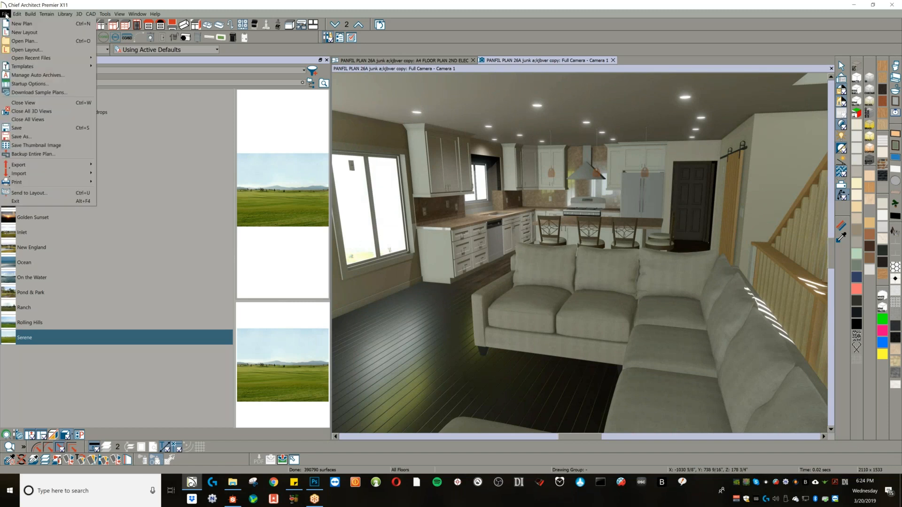
{"action": "left_click", "coordinate": [24, 41]}
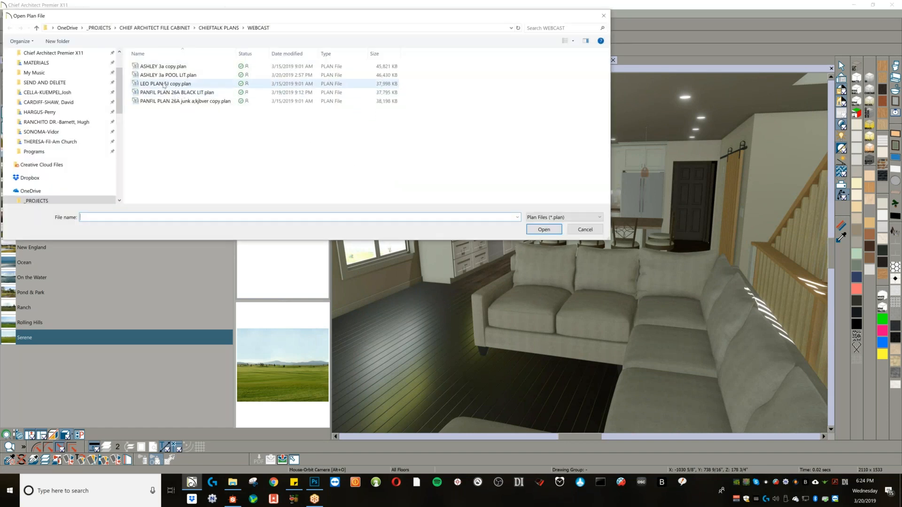
{"action": "left_click", "coordinate": [584, 229]}
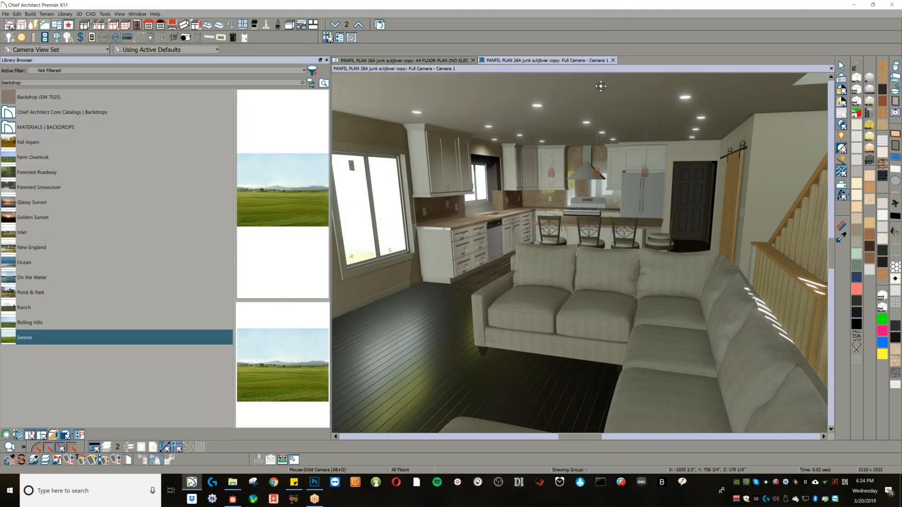
- Close the full camera view and the second-floor electrical plan of the 26A project
{"action": "left_click", "coordinate": [614, 60]}
{"action": "left_click", "coordinate": [900, 59]}
{"action": "left_click", "coordinate": [456, 266]}
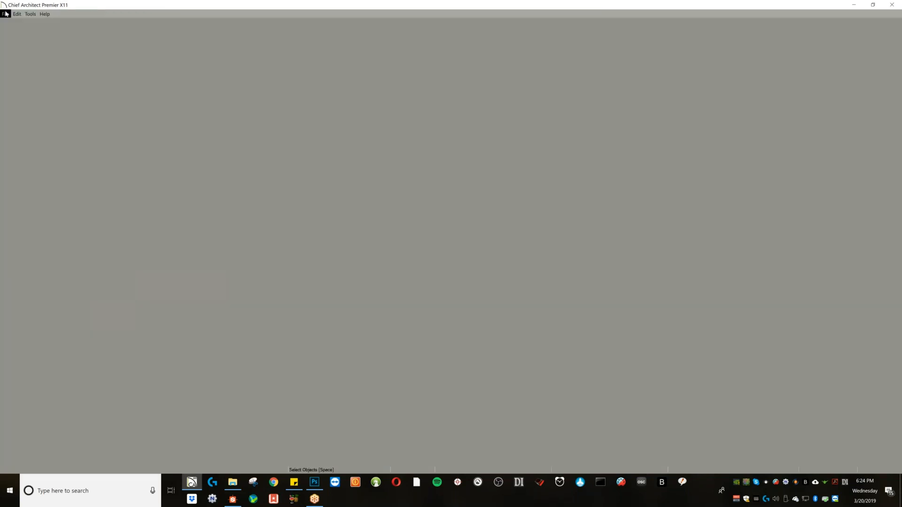
- Open LEO PLAN 5J copy.plan from the WEBCAST folder and look over its first-floor plan and site
{"action": "left_click", "coordinate": [6, 14]}
{"action": "left_click", "coordinate": [21, 40]}
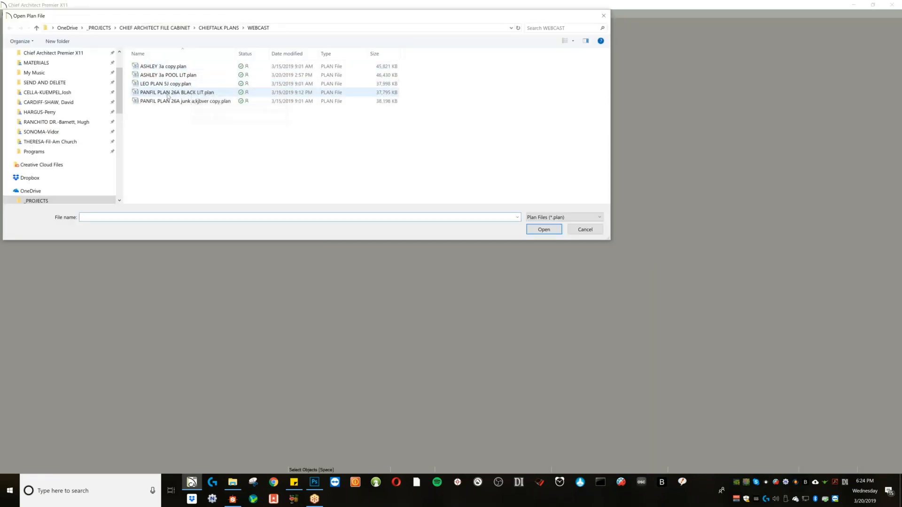
{"action": "double_click", "coordinate": [162, 84]}
{"action": "left_click", "coordinate": [488, 266]}
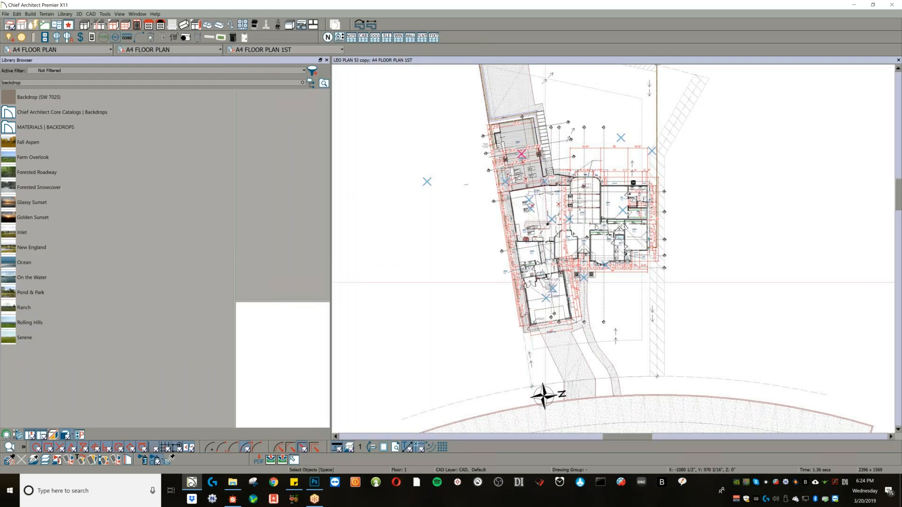
{"action": "scroll", "coordinate": [555, 296], "scroll_direction": "down", "scroll_amount": 1}
{"action": "middle_click_drag", "start_coordinate": [555, 298], "coordinate": [538, 333]}
{"action": "scroll", "coordinate": [533, 294], "scroll_direction": "down", "scroll_amount": 1}
{"action": "scroll", "coordinate": [526, 180], "scroll_direction": "down", "scroll_amount": 1}
{"action": "middle_click_drag", "start_coordinate": [527, 180], "coordinate": [526, 201]}
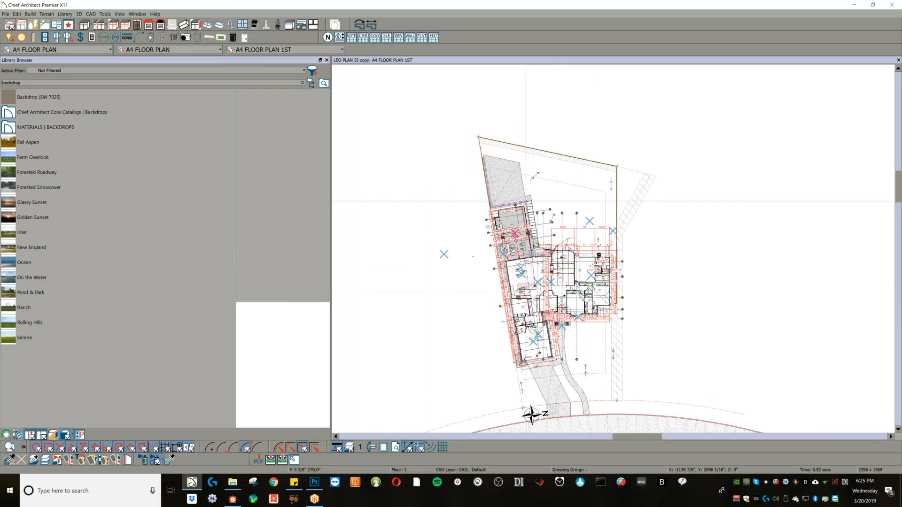
- Open a perspective full overview of the house and bring the covered rear deck into close view
{"action": "key", "text": "shift+o"}
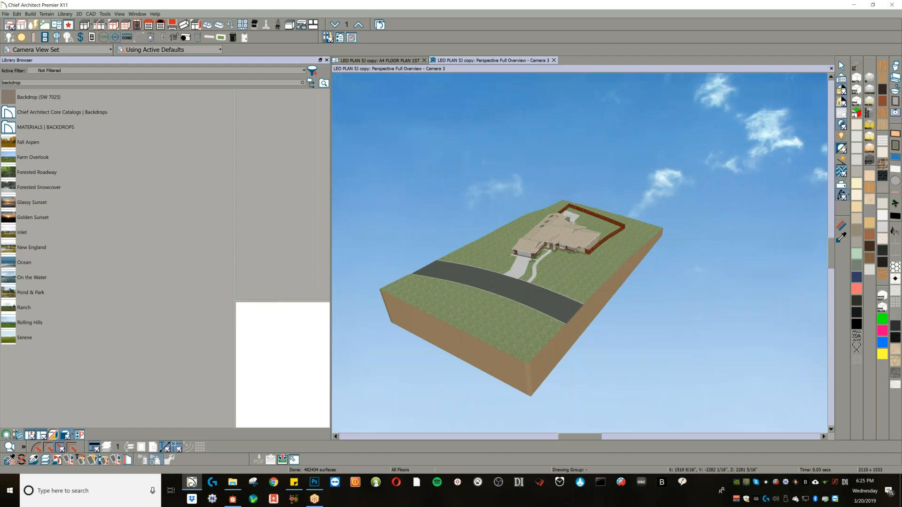
{"action": "scroll", "coordinate": [550, 212], "scroll_direction": "up", "scroll_amount": 5}
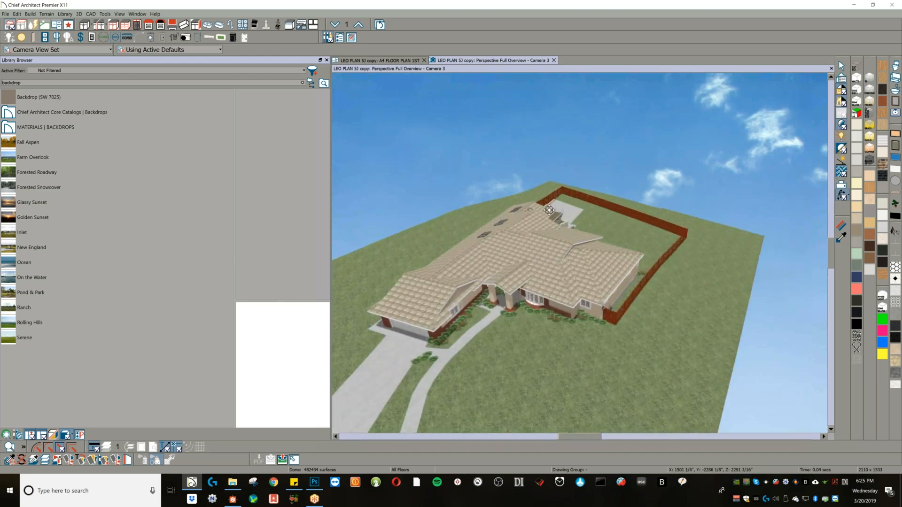
{"action": "left_click_drag", "start_coordinate": [549, 210], "coordinate": [439, 278]}
{"action": "scroll", "coordinate": [531, 231], "scroll_direction": "up", "scroll_amount": 3}
{"action": "scroll", "coordinate": [516, 229], "scroll_direction": "up", "scroll_amount": 3}
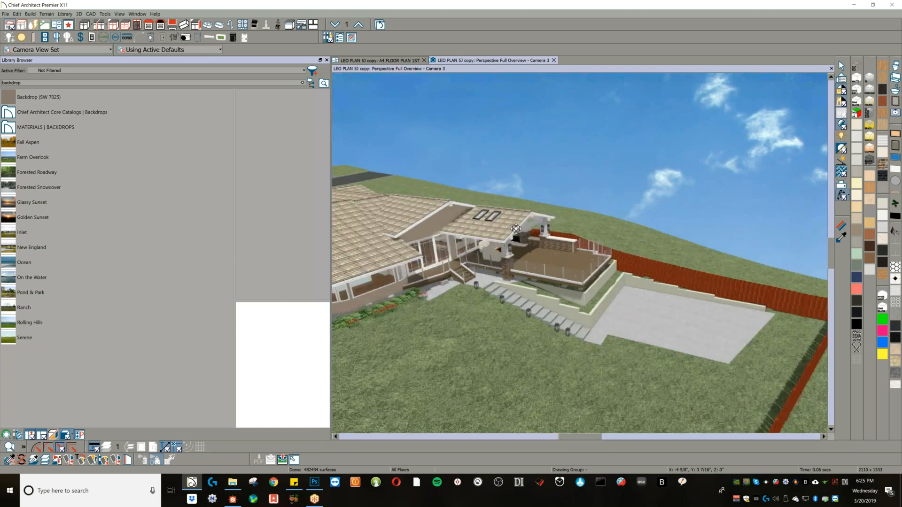
{"action": "scroll", "coordinate": [526, 237], "scroll_direction": "up", "scroll_amount": 5}
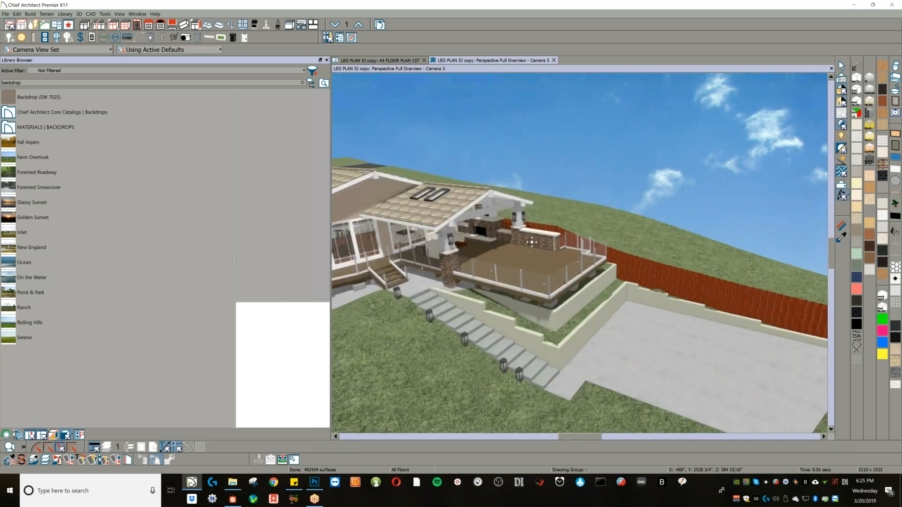
{"action": "scroll", "coordinate": [542, 247], "scroll_direction": "up", "scroll_amount": 3}
{"action": "middle_click_drag", "start_coordinate": [541, 249], "coordinate": [665, 303]}
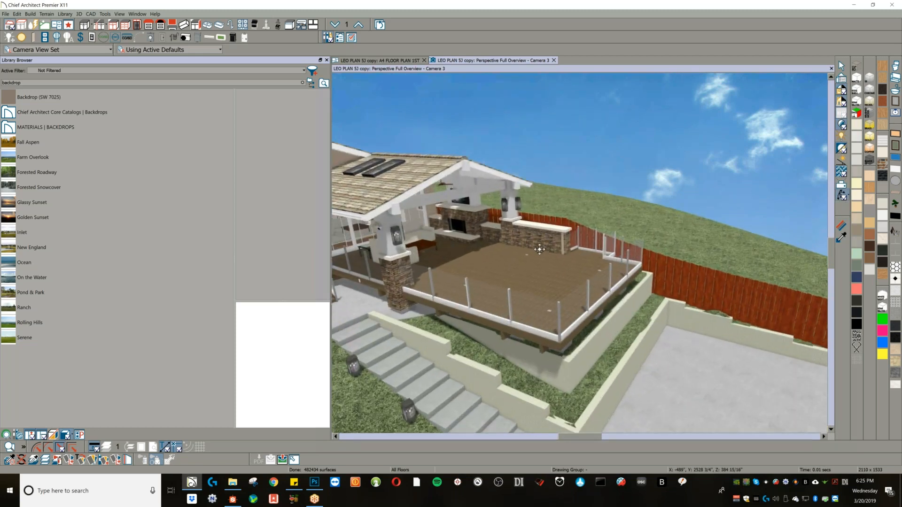
{"action": "middle_click_drag", "start_coordinate": [571, 278], "coordinate": [458, 239]}
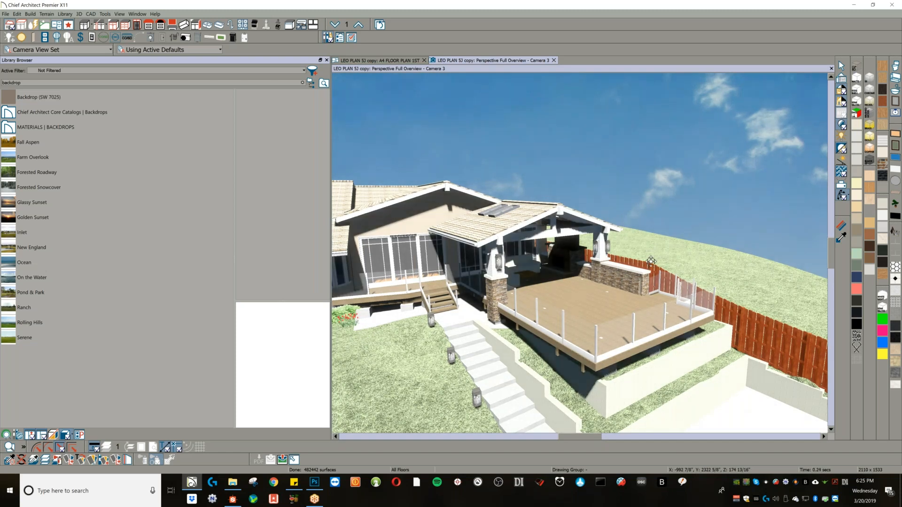
- Close the Library Browser and inspect the covered deck's fireplace, stone wall and glass railing
{"action": "scroll", "coordinate": [650, 262], "scroll_direction": "up", "scroll_amount": 2}
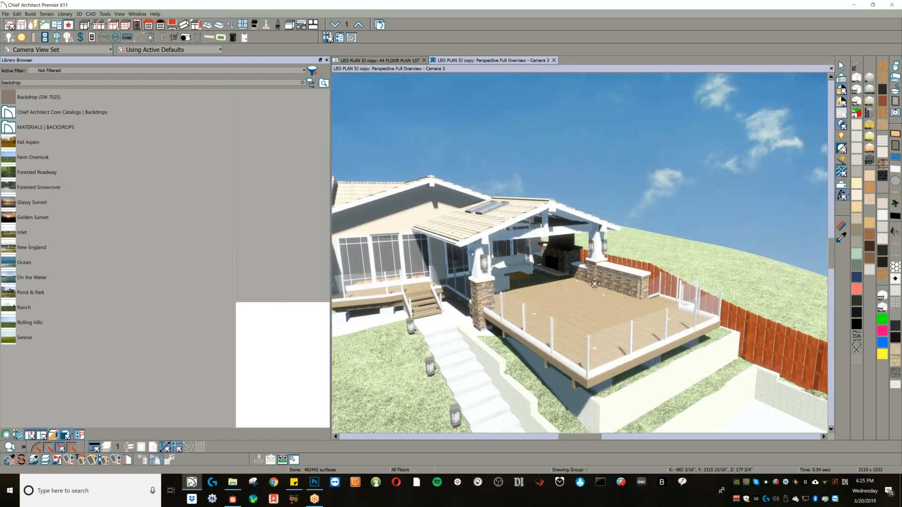
{"action": "scroll", "coordinate": [594, 285], "scroll_direction": "up", "scroll_amount": 4}
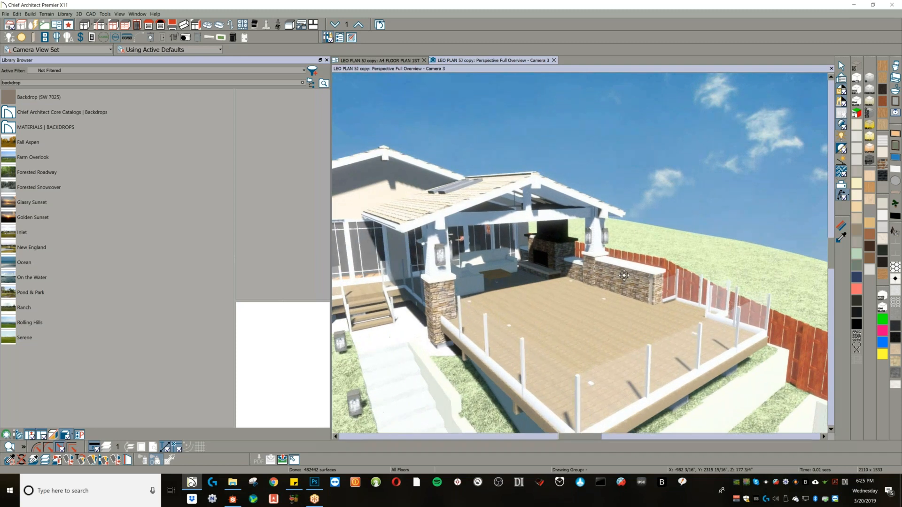
{"action": "scroll", "coordinate": [624, 276], "scroll_direction": "up", "scroll_amount": 5}
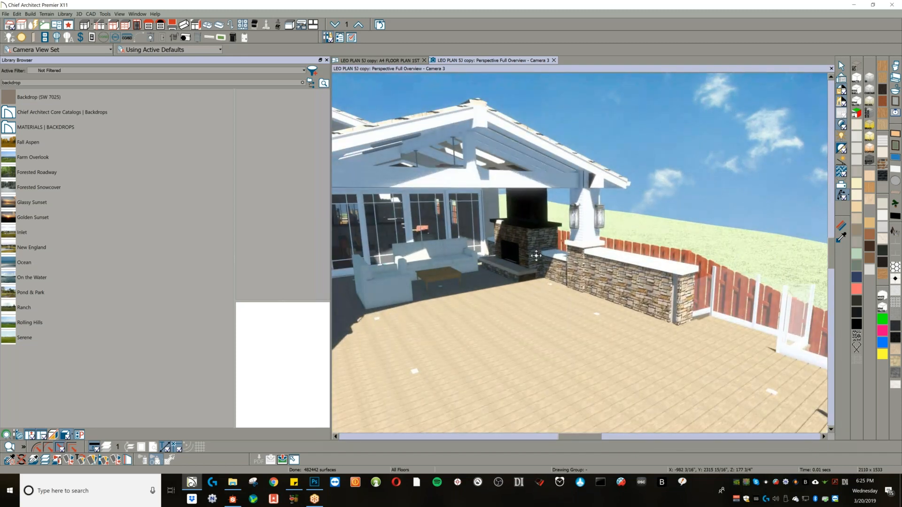
{"action": "scroll", "coordinate": [536, 256], "scroll_direction": "down", "scroll_amount": 2}
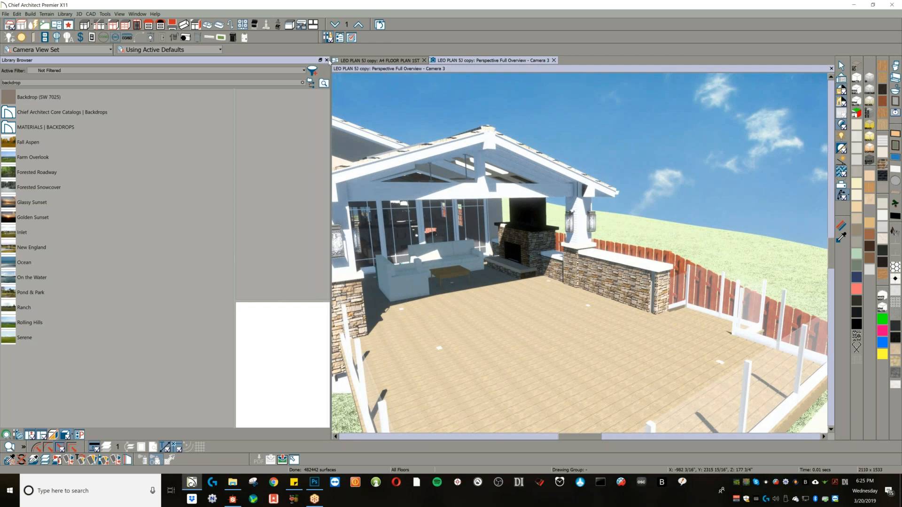
{"action": "left_click", "coordinate": [326, 60]}
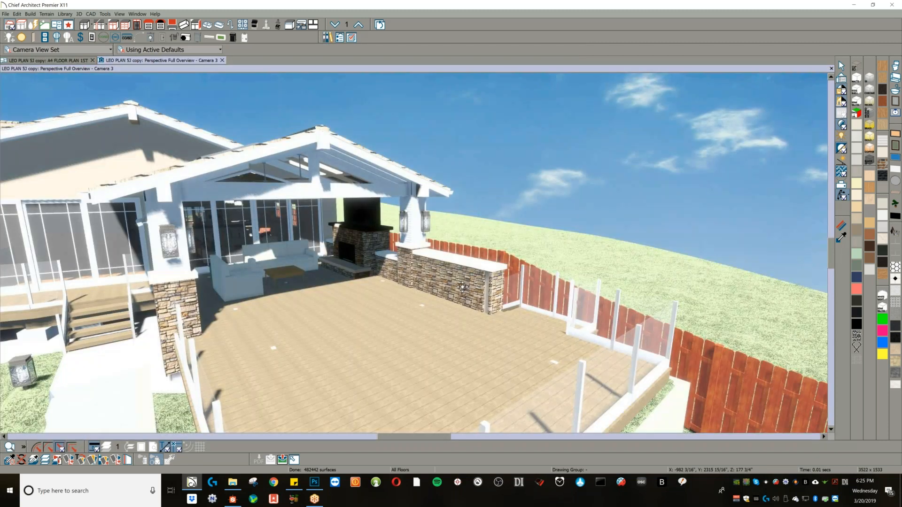
{"action": "scroll", "coordinate": [485, 281], "scroll_direction": "up", "scroll_amount": 2}
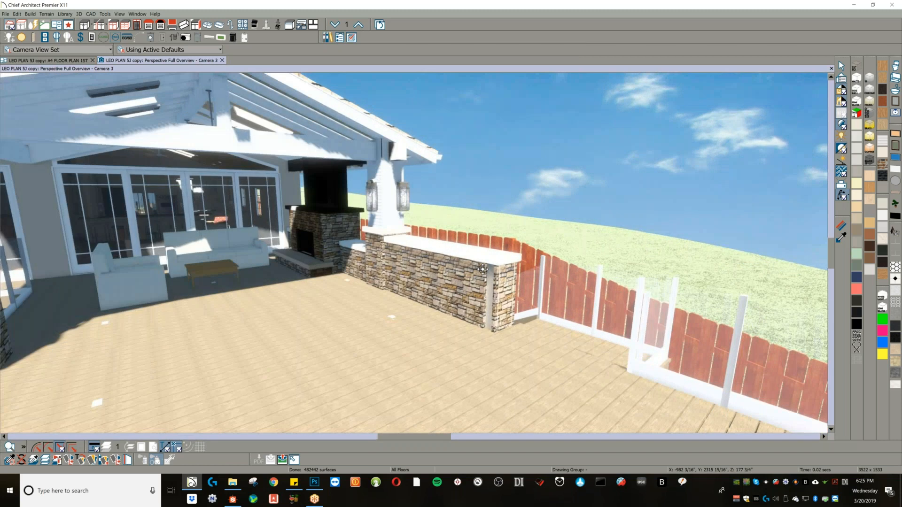
{"action": "middle_click_drag", "start_coordinate": [480, 299], "coordinate": [247, 357]}
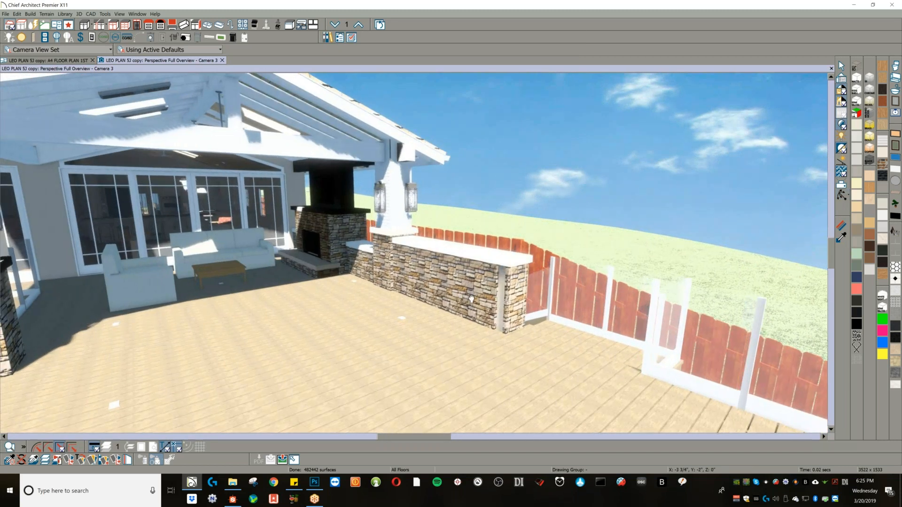
{"action": "scroll", "coordinate": [375, 278], "scroll_direction": "down", "scroll_amount": 2}
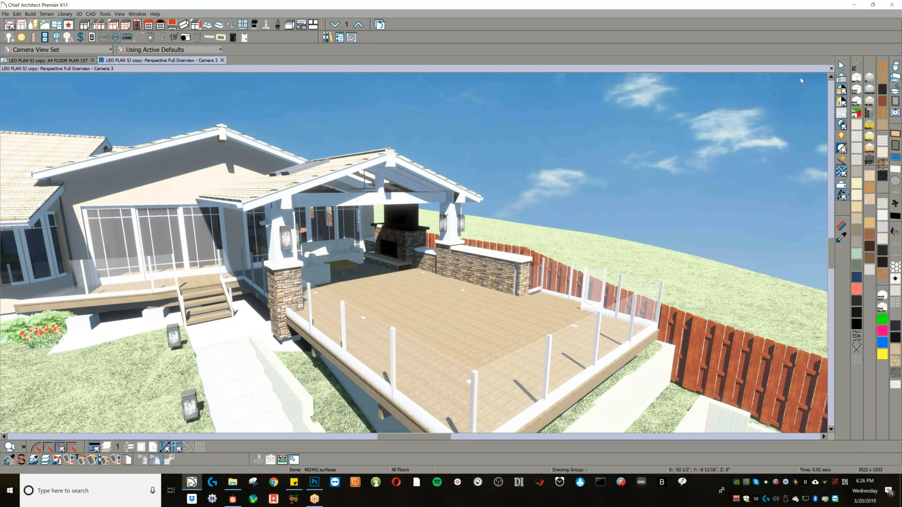
- Set the texture's X and Y scale to 50" in the lawn's GOOD GRASS_2 material, retaining the aspect ratio
{"action": "left_click", "coordinate": [840, 224]}
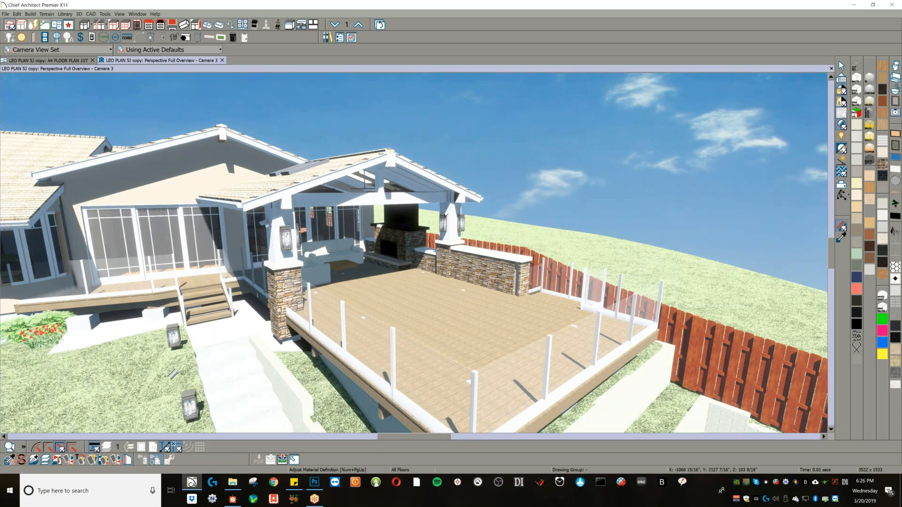
{"action": "left_click", "coordinate": [174, 375]}
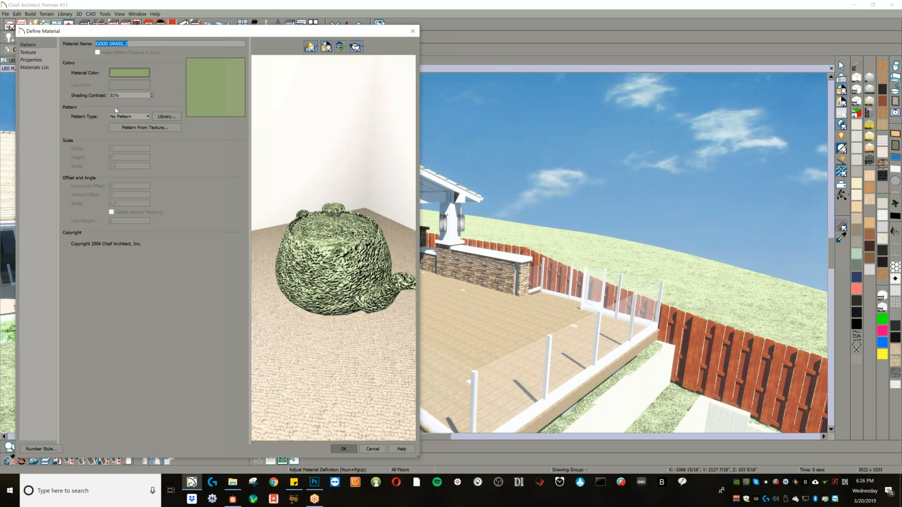
{"action": "left_click", "coordinate": [31, 52]}
{"action": "double_click", "coordinate": [130, 95]}
{"action": "type", "text": "50"}
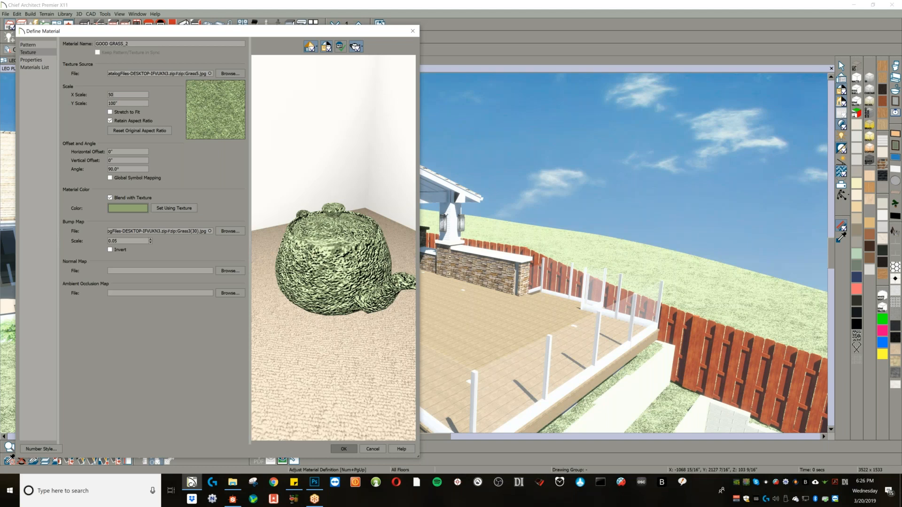
{"action": "key", "text": "Tab"}
{"action": "left_click", "coordinate": [141, 103]}
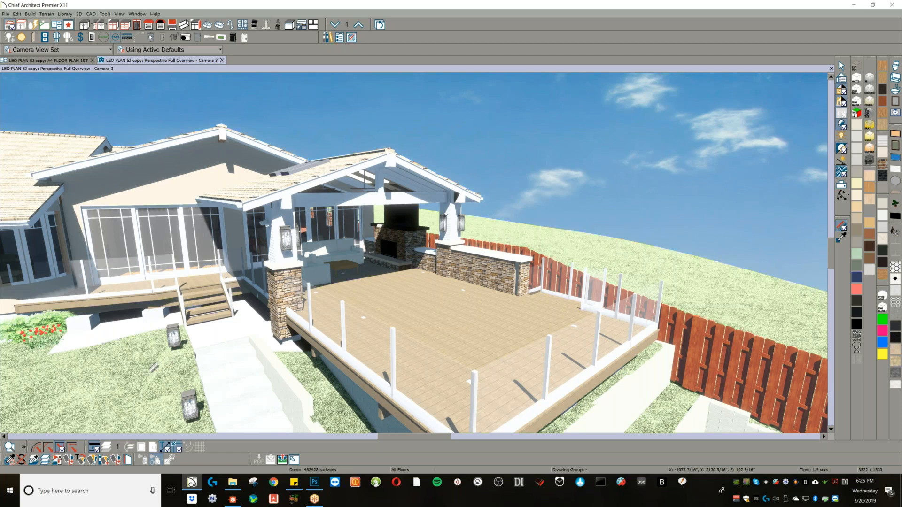
- Try a bump map scale of 0.07 on the lawn's grass material, then restore it to 0.05
{"action": "left_click", "coordinate": [154, 343]}
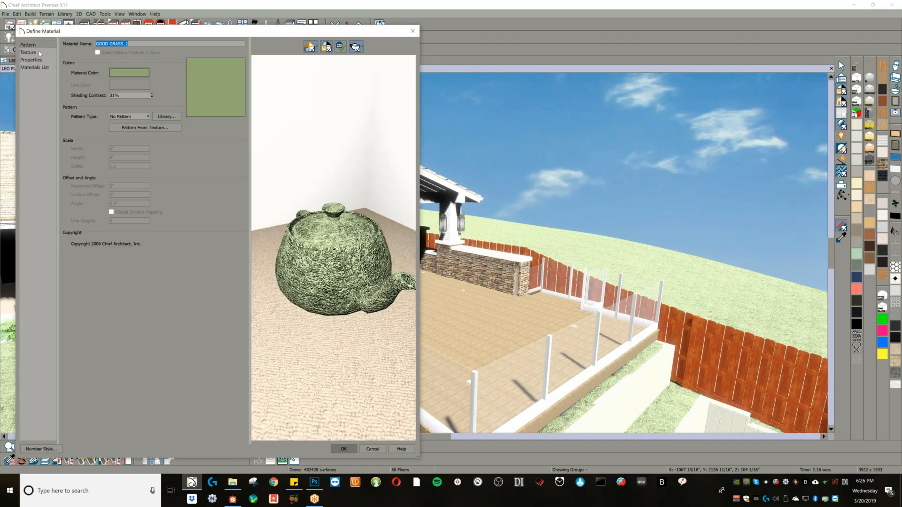
{"action": "left_click", "coordinate": [38, 53]}
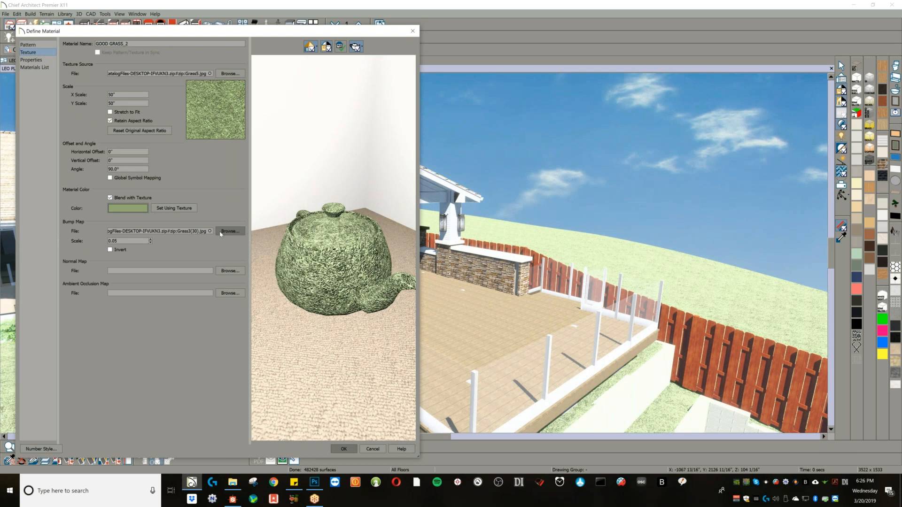
{"action": "left_click", "coordinate": [151, 239]}
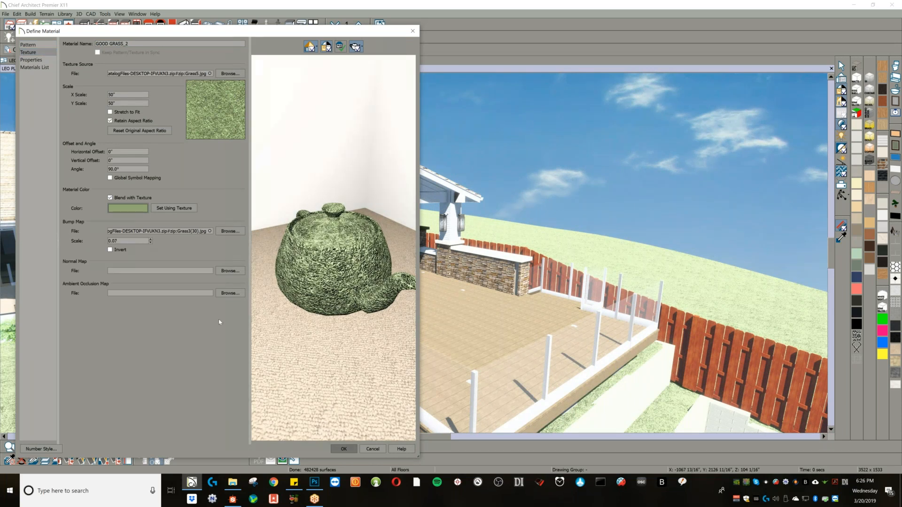
{"action": "left_click", "coordinate": [151, 243]}
{"action": "left_click", "coordinate": [151, 243]}
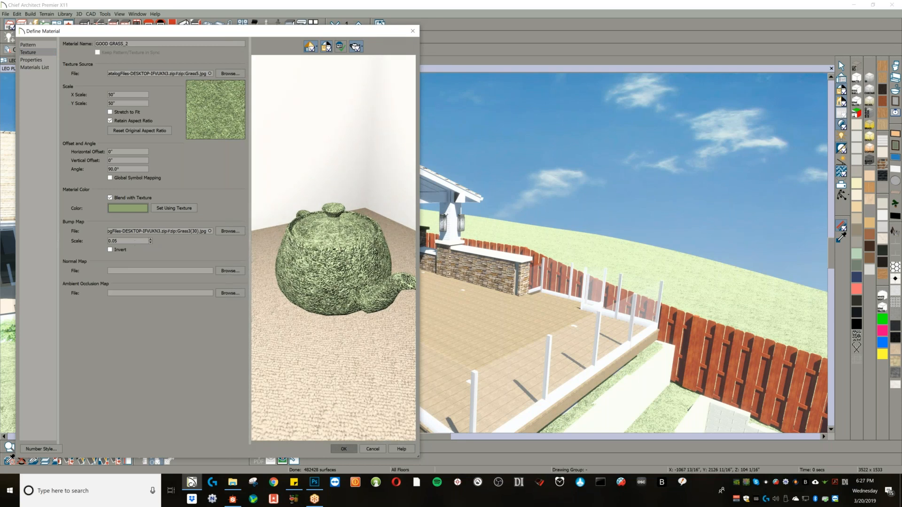
{"action": "left_click_drag", "start_coordinate": [120, 241], "coordinate": [100, 243]}
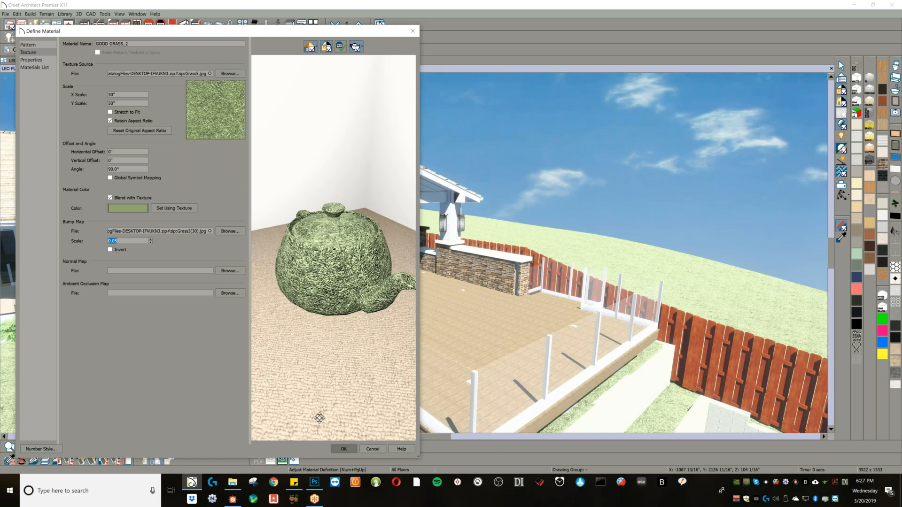
{"action": "left_click", "coordinate": [342, 450]}
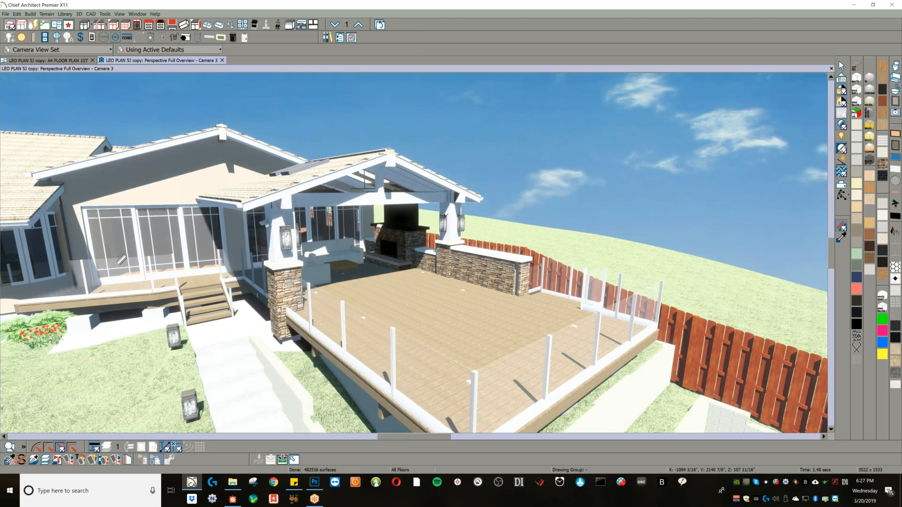
- Set the STONE Stacked Stone material's texture source to Stone Wall_02.DIFFUSE.jpg from the BRICK AND STONE folder
{"action": "left_click", "coordinate": [121, 259]}
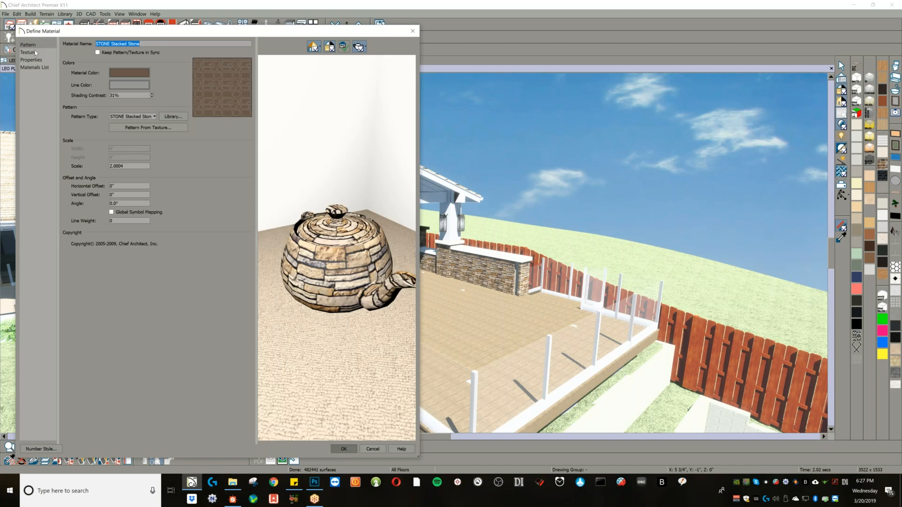
{"action": "left_click", "coordinate": [27, 52]}
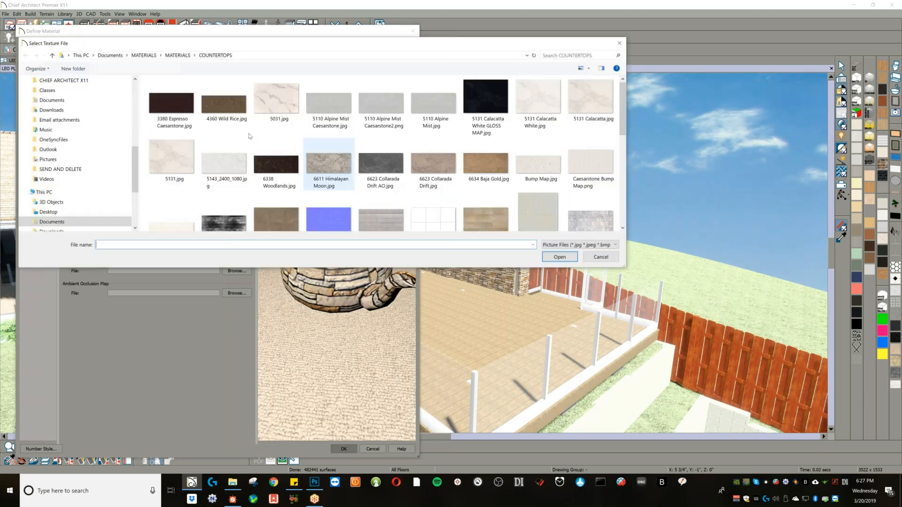
{"action": "left_click", "coordinate": [177, 56]}
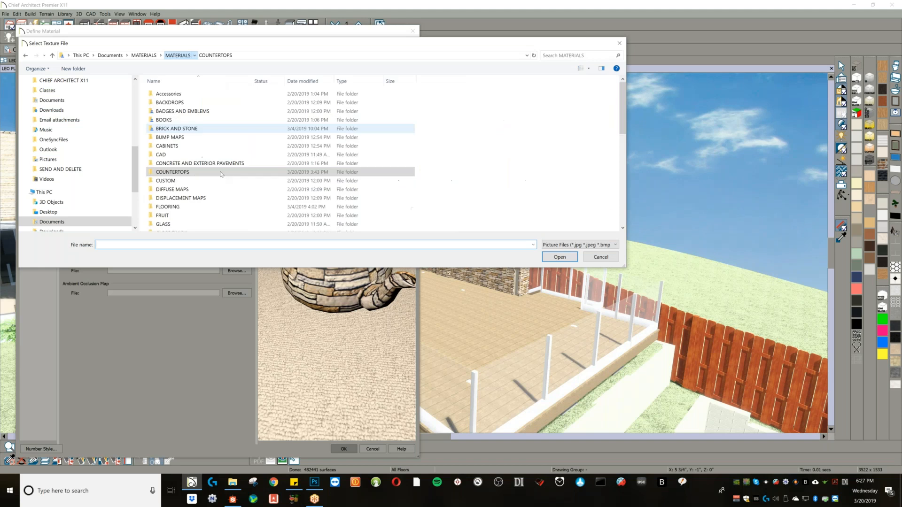
{"action": "left_click", "coordinate": [187, 132]}
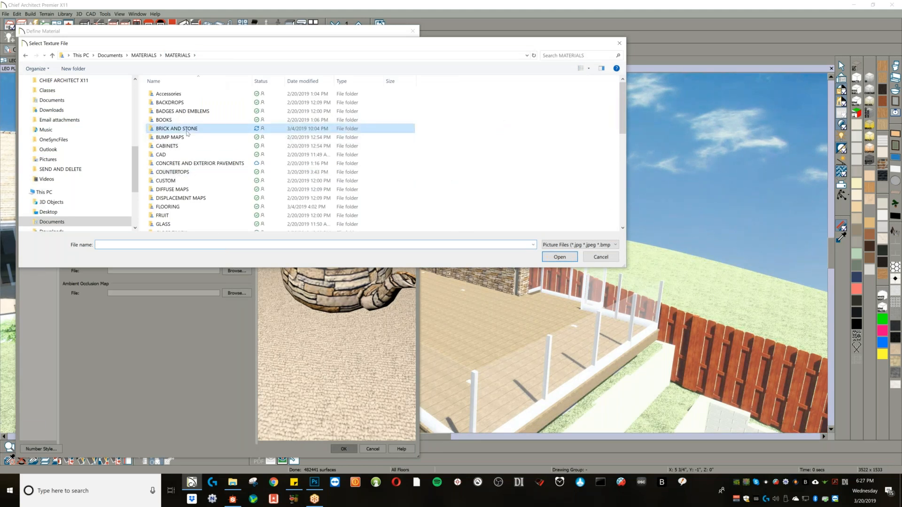
{"action": "double_click", "coordinate": [187, 132]}
{"action": "left_click_drag", "start_coordinate": [624, 94], "coordinate": [637, 203]}
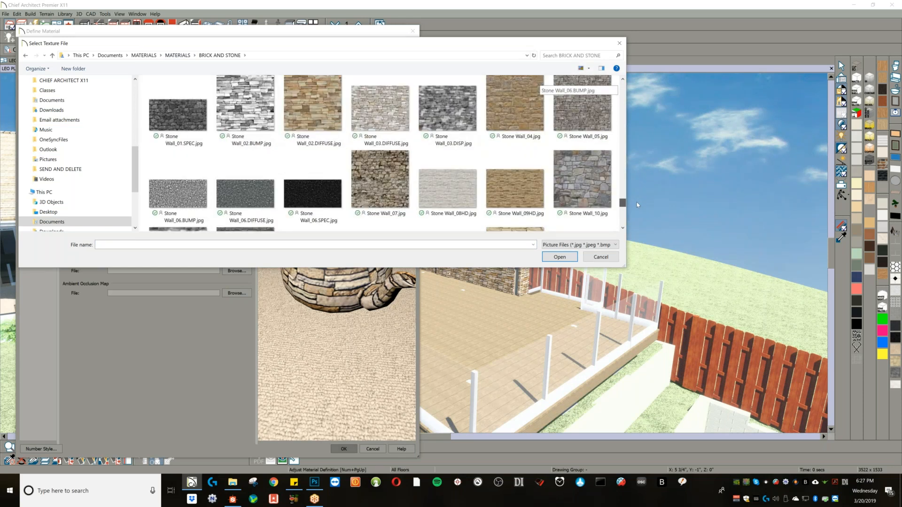
{"action": "left_click", "coordinate": [320, 113]}
{"action": "double_click", "coordinate": [321, 113]}
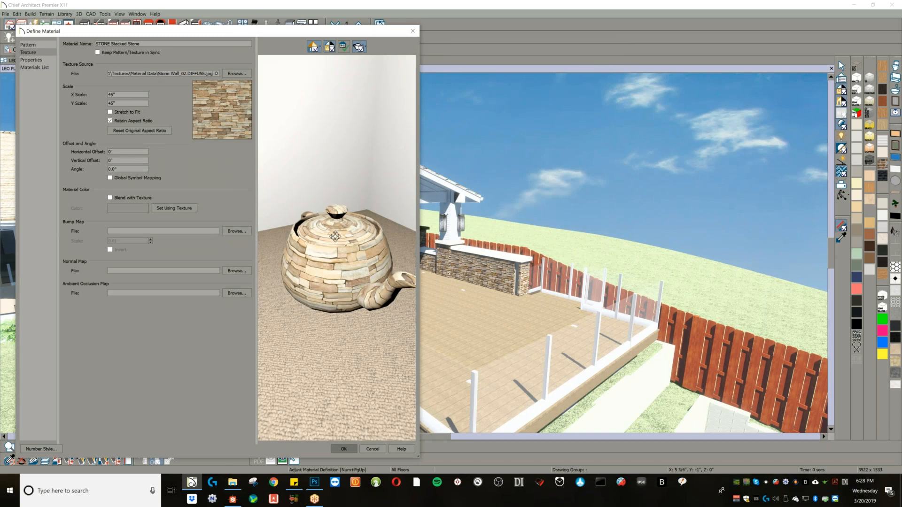
- Load Stone Wall_03.DISP.jpg from the BRICK AND STONE folder as the STONE Stacked Stone material's bump map
{"action": "left_click", "coordinate": [236, 231]}
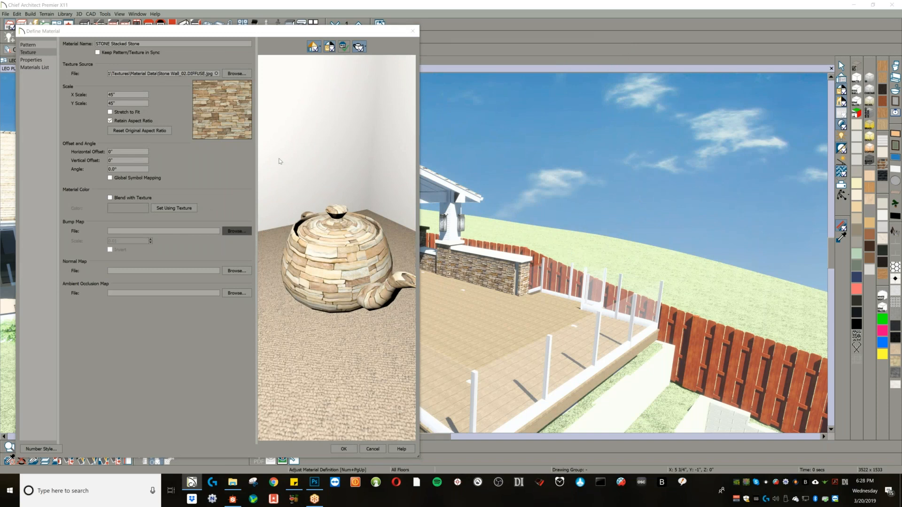
{"action": "left_click", "coordinate": [578, 55]}
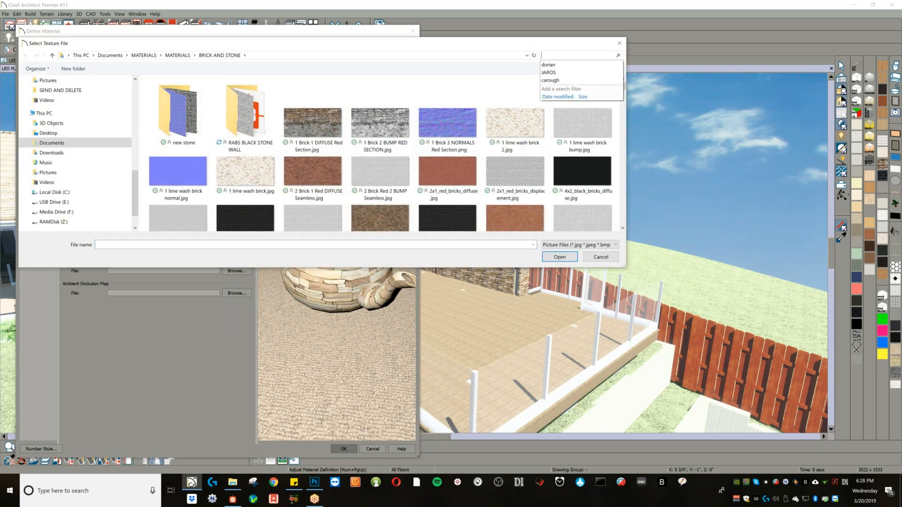
{"action": "type", "text": "stone"}
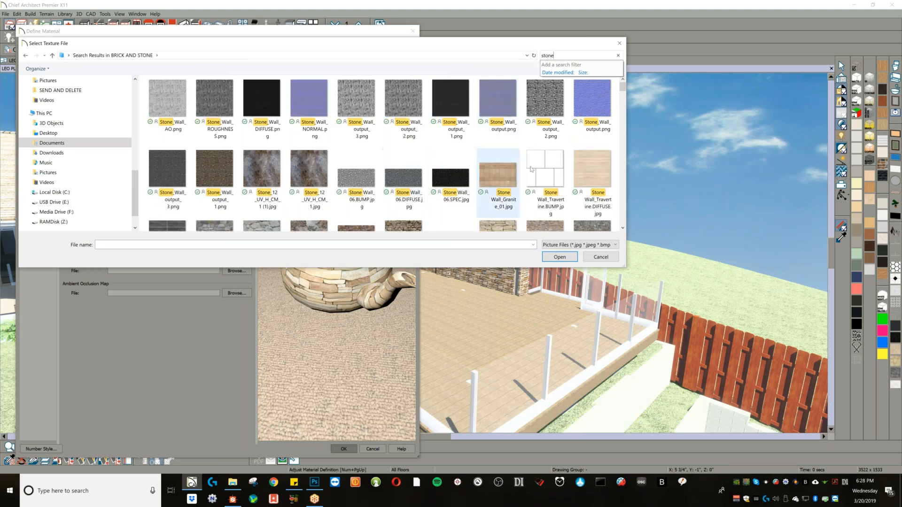
{"action": "scroll", "coordinate": [541, 169], "scroll_direction": "down", "scroll_amount": 3}
{"action": "scroll", "coordinate": [540, 170], "scroll_direction": "down", "scroll_amount": 1}
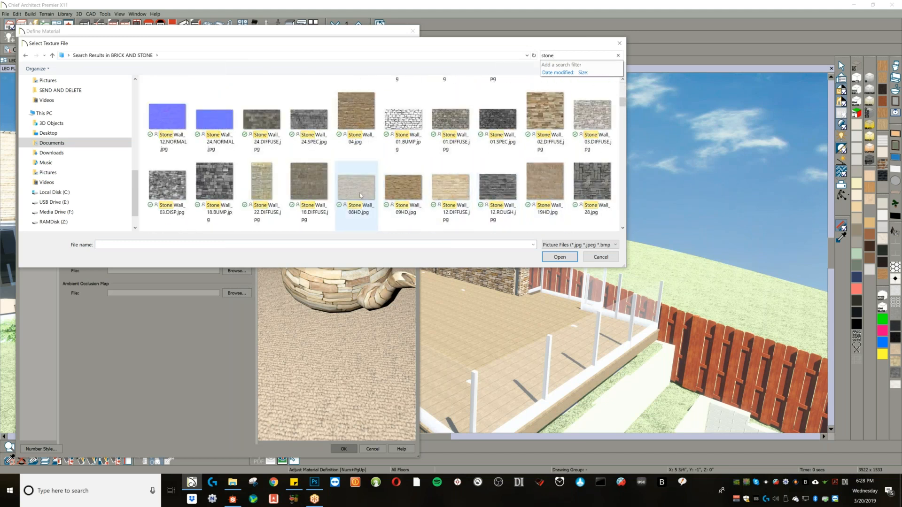
{"action": "left_click", "coordinate": [592, 118]}
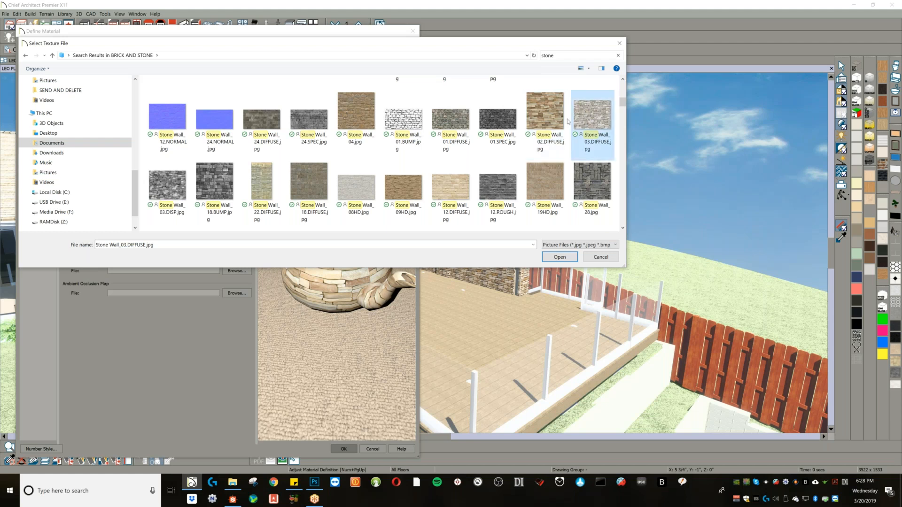
{"action": "left_click", "coordinate": [167, 191]}
{"action": "double_click", "coordinate": [167, 190]}
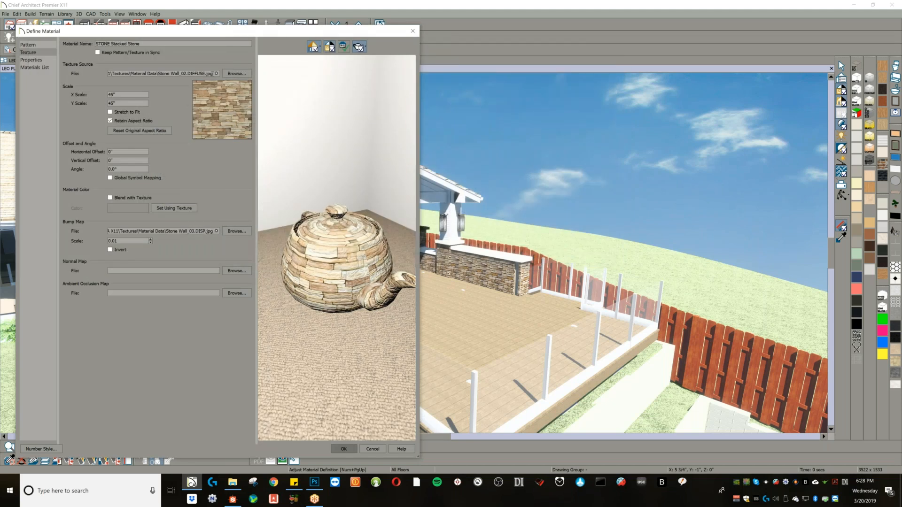
- Reselect Stone Wall_02.DIFFUSE.jpg from the BRICK AND STONE folder as the stacked stone material's texture source
{"action": "left_click", "coordinate": [237, 73]}
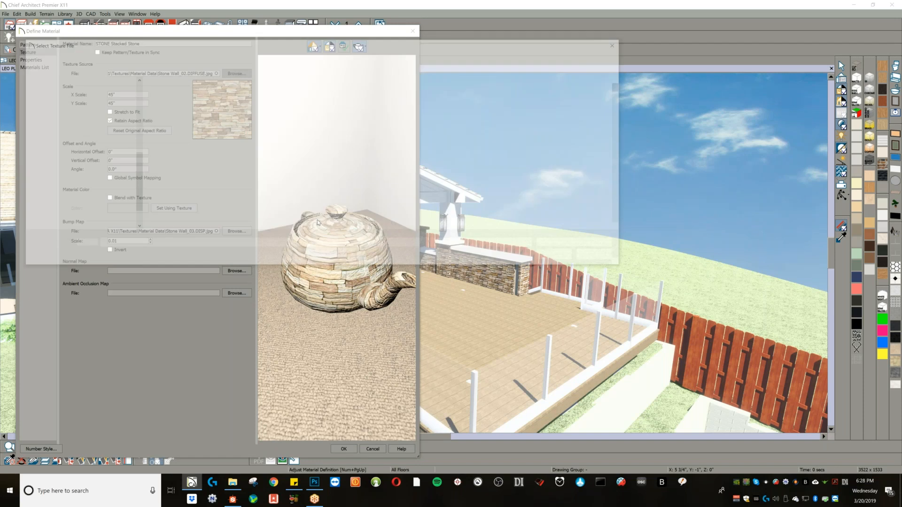
{"action": "scroll", "coordinate": [470, 221], "scroll_direction": "down", "scroll_amount": 5}
{"action": "left_click_drag", "start_coordinate": [622, 101], "coordinate": [615, 209]}
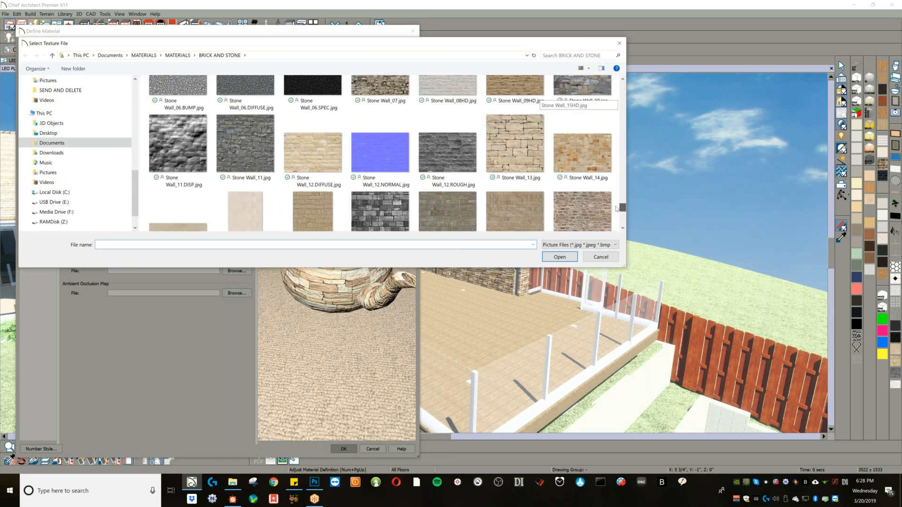
{"action": "scroll", "coordinate": [537, 166], "scroll_direction": "up", "scroll_amount": 5}
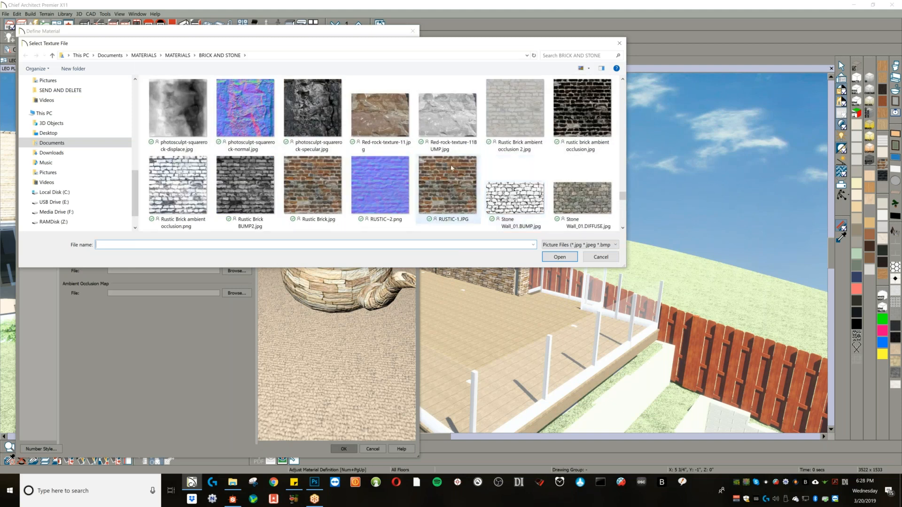
{"action": "scroll", "coordinate": [451, 168], "scroll_direction": "down", "scroll_amount": 5}
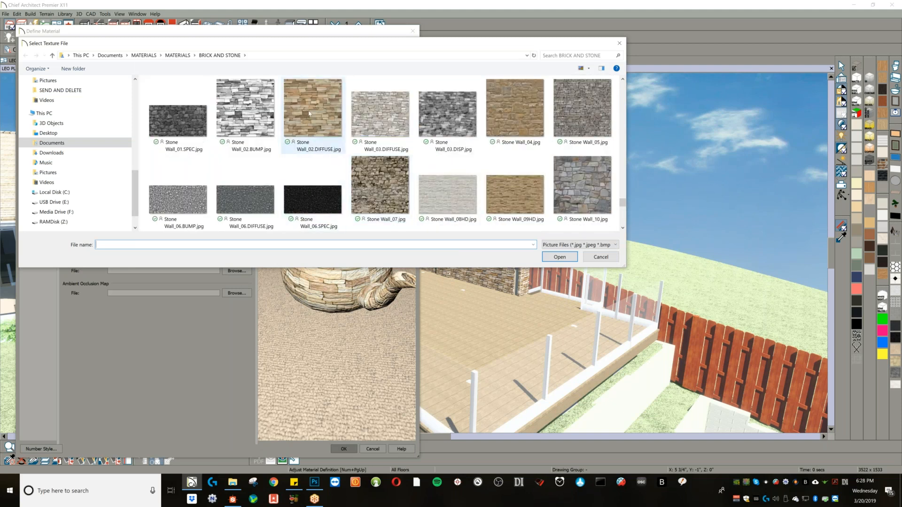
{"action": "double_click", "coordinate": [310, 114]}
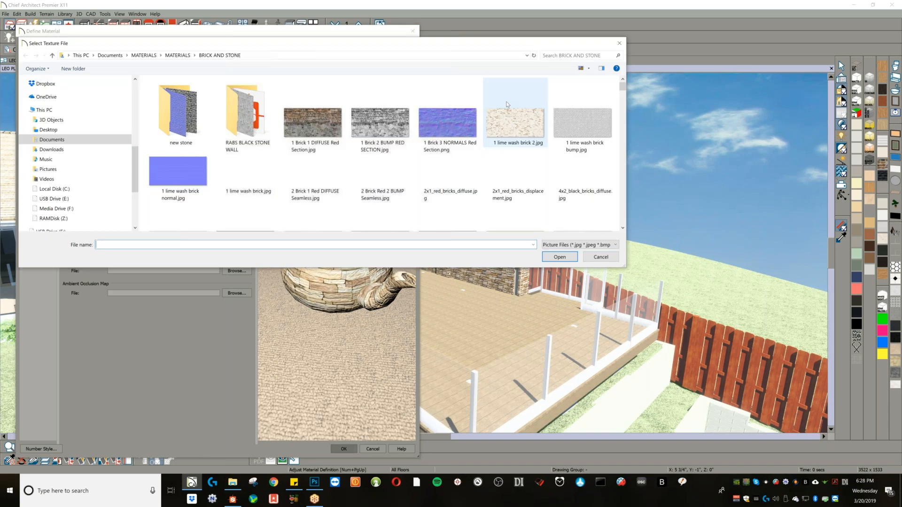
- Set the stacked stone material's bump map to Stone Wall_02.BUMP.jpg from the BRICK AND STONE folder
{"action": "left_click_drag", "start_coordinate": [623, 87], "coordinate": [620, 203]}
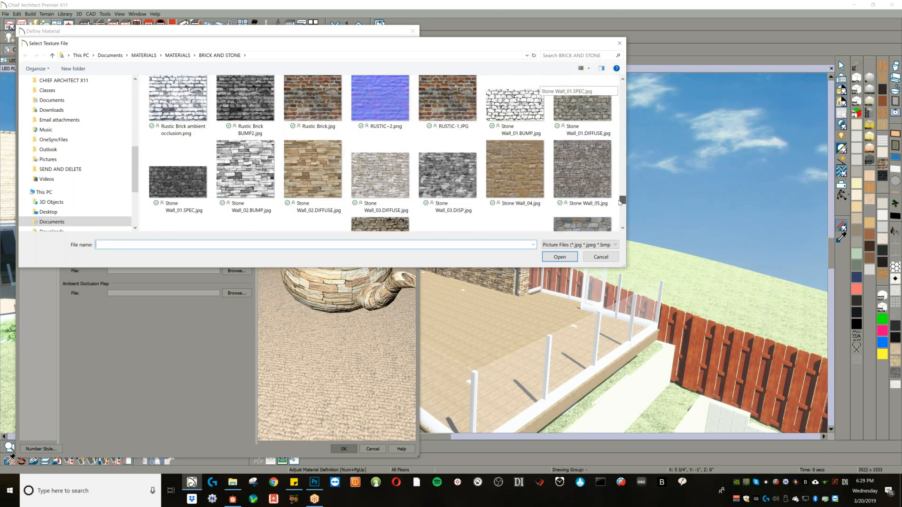
{"action": "left_click", "coordinate": [248, 166]}
{"action": "double_click", "coordinate": [248, 167]}
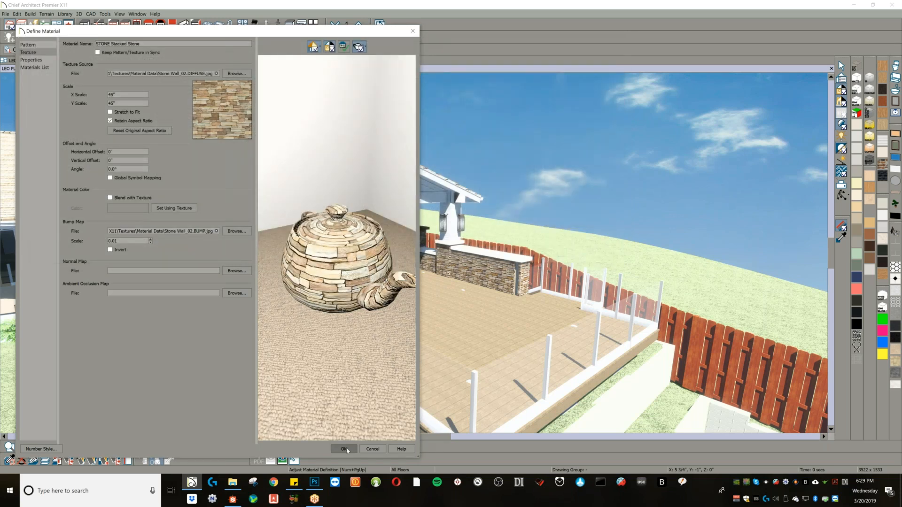
- Try bump map scales up to 0.06 on the stacked stone, restore the scale to 0.01 and apply the material changes
{"action": "left_click", "coordinate": [151, 239]}
{"action": "left_click", "coordinate": [150, 240]}
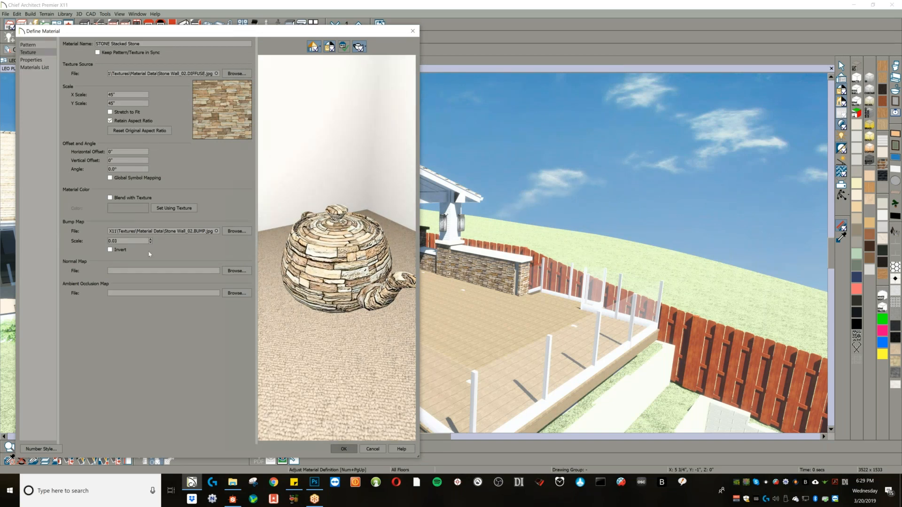
{"action": "left_click", "coordinate": [151, 242]}
{"action": "left_click", "coordinate": [150, 243]}
{"action": "left_click", "coordinate": [150, 242]}
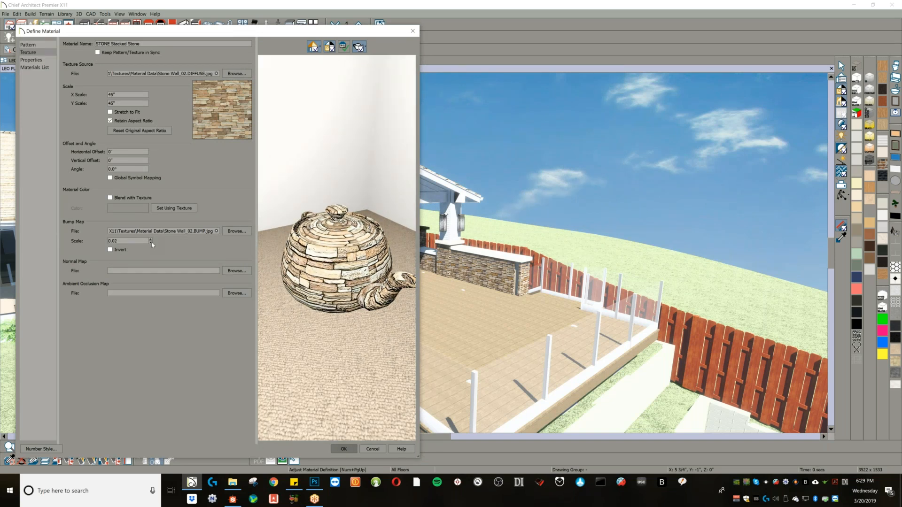
{"action": "left_click", "coordinate": [151, 240]}
{"action": "left_click", "coordinate": [150, 240]}
{"action": "left_click", "coordinate": [151, 240]}
{"action": "left_click", "coordinate": [151, 239]}
{"action": "left_click", "coordinate": [150, 240]}
{"action": "left_click", "coordinate": [150, 239]}
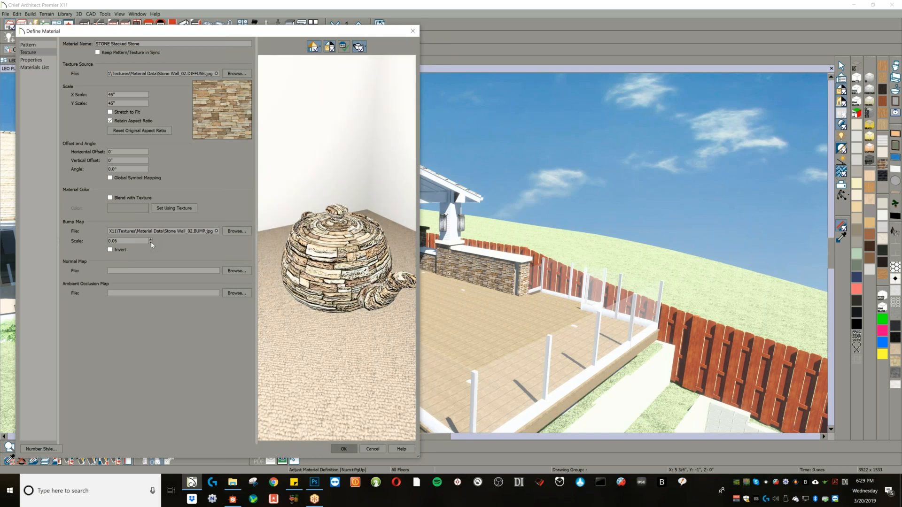
{"action": "left_click", "coordinate": [150, 242]}
{"action": "left_click", "coordinate": [151, 243]}
{"action": "left_click", "coordinate": [150, 242]}
{"action": "left_click", "coordinate": [150, 242]}
{"action": "left_click", "coordinate": [150, 243]}
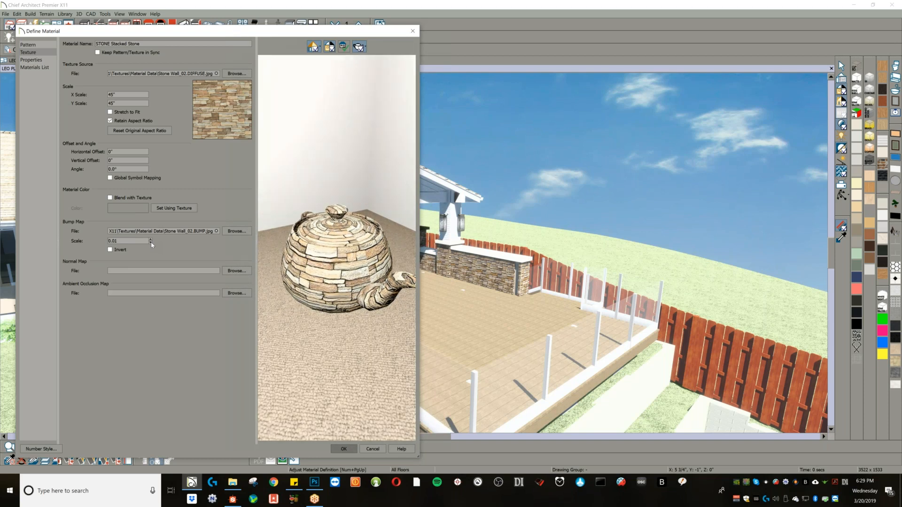
{"action": "left_click", "coordinate": [343, 449]}
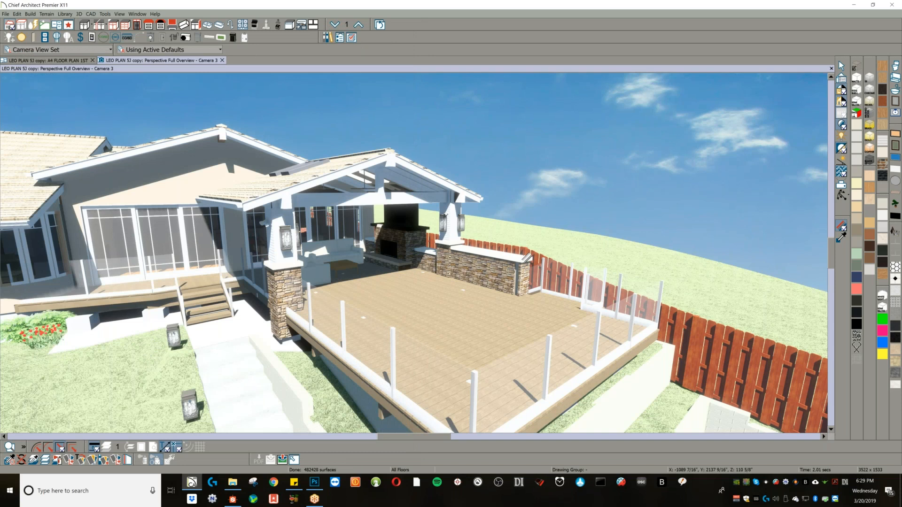
- Set the bump map scale of the low deck wall's STONE Stacked Stone material to 0.004 and apply it
{"action": "scroll", "coordinate": [528, 257], "scroll_direction": "up", "scroll_amount": 2}
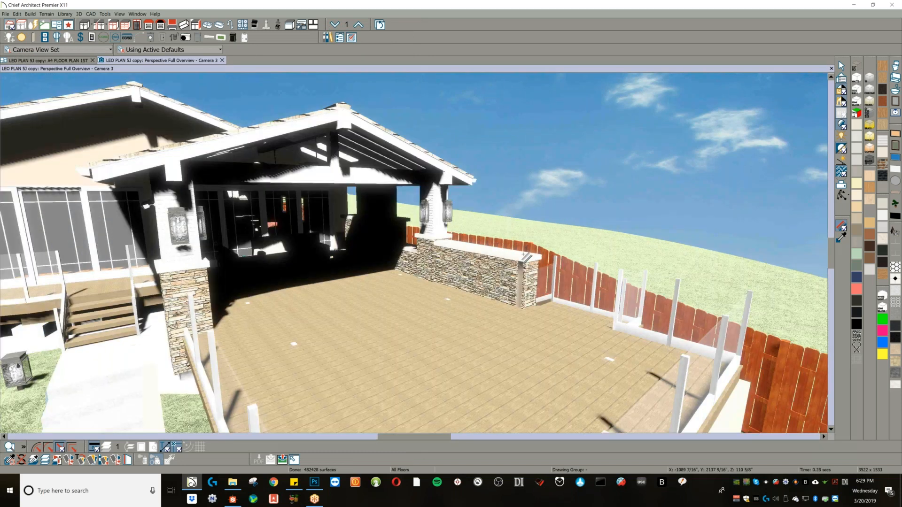
{"action": "scroll", "coordinate": [527, 257], "scroll_direction": "up", "scroll_amount": 2}
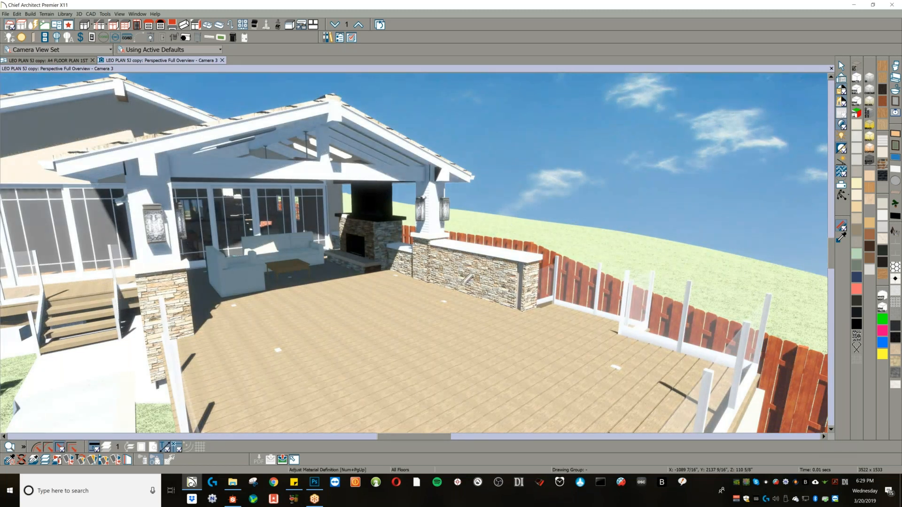
{"action": "scroll", "coordinate": [468, 279], "scroll_direction": "up", "scroll_amount": 5}
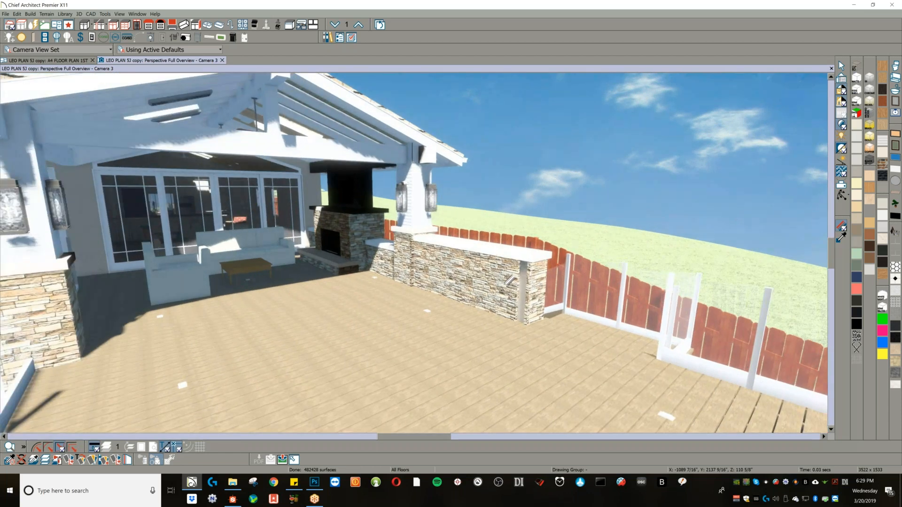
{"action": "scroll", "coordinate": [510, 281], "scroll_direction": "up", "scroll_amount": 6}
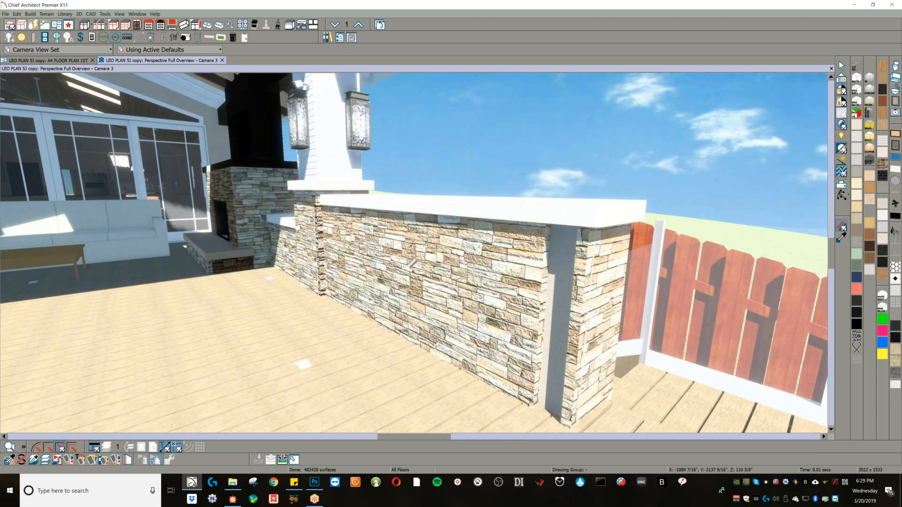
{"action": "scroll", "coordinate": [412, 263], "scroll_direction": "down", "scroll_amount": 3}
{"action": "left_click", "coordinate": [429, 270]}
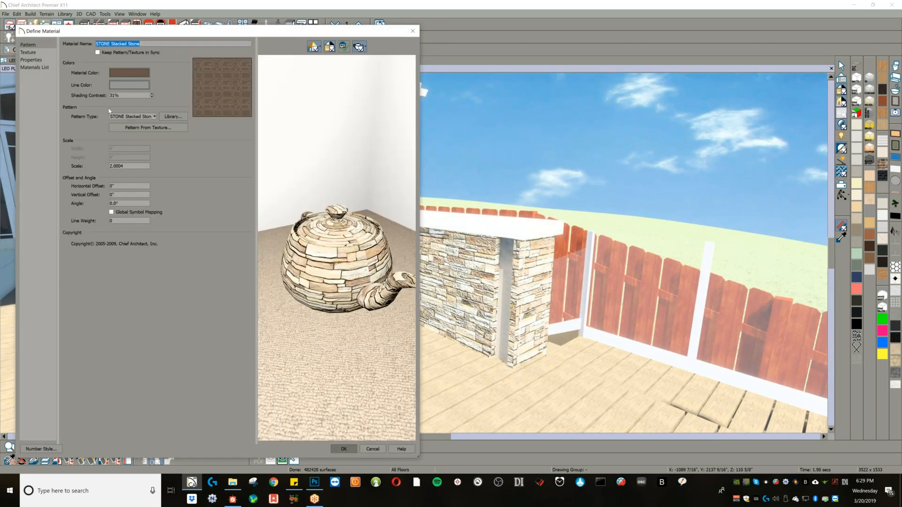
{"action": "left_click", "coordinate": [29, 52]}
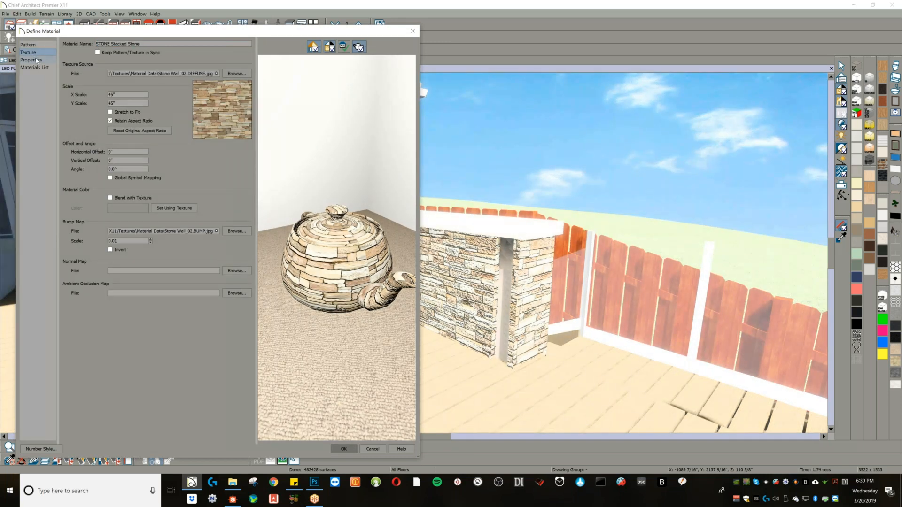
{"action": "left_click", "coordinate": [37, 57]}
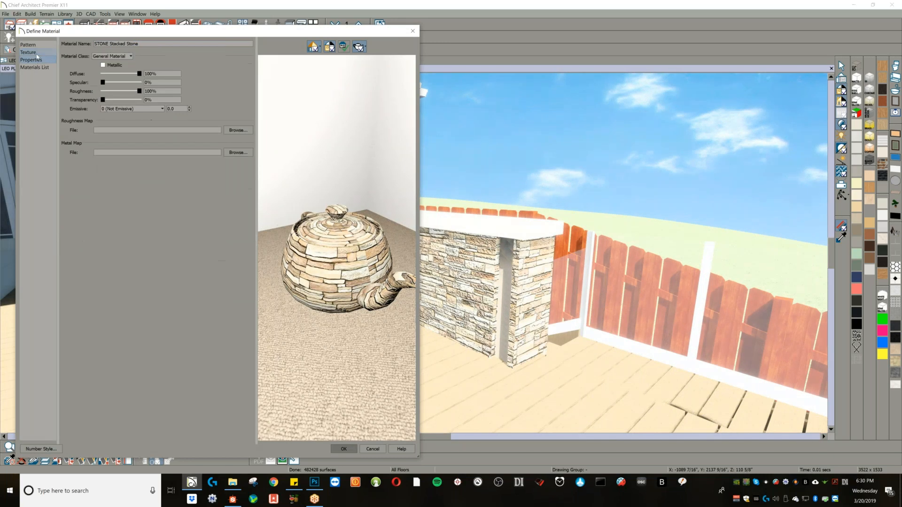
{"action": "left_click", "coordinate": [28, 52]}
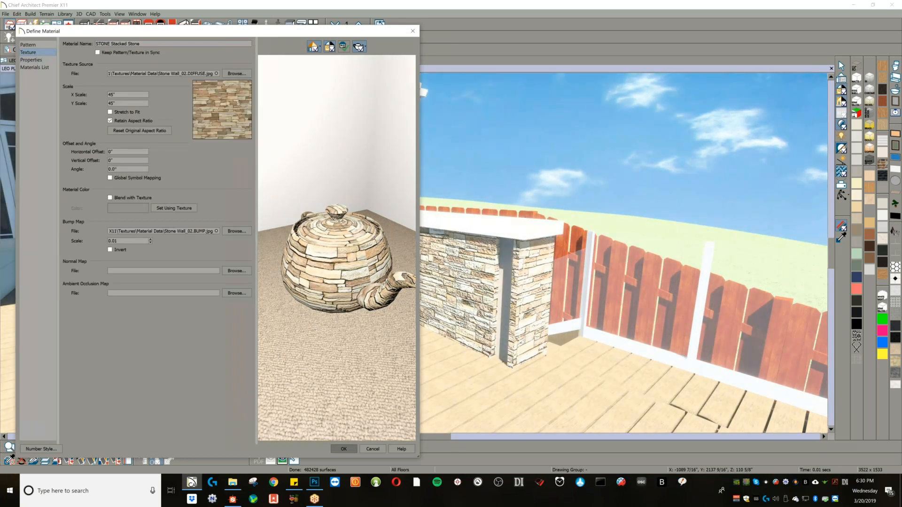
{"action": "left_click", "coordinate": [150, 242]}
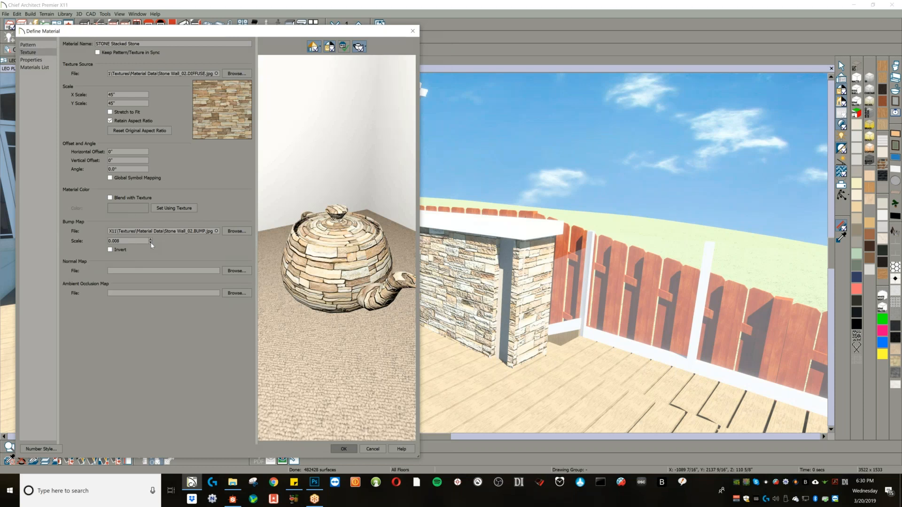
{"action": "double_click", "coordinate": [150, 243]}
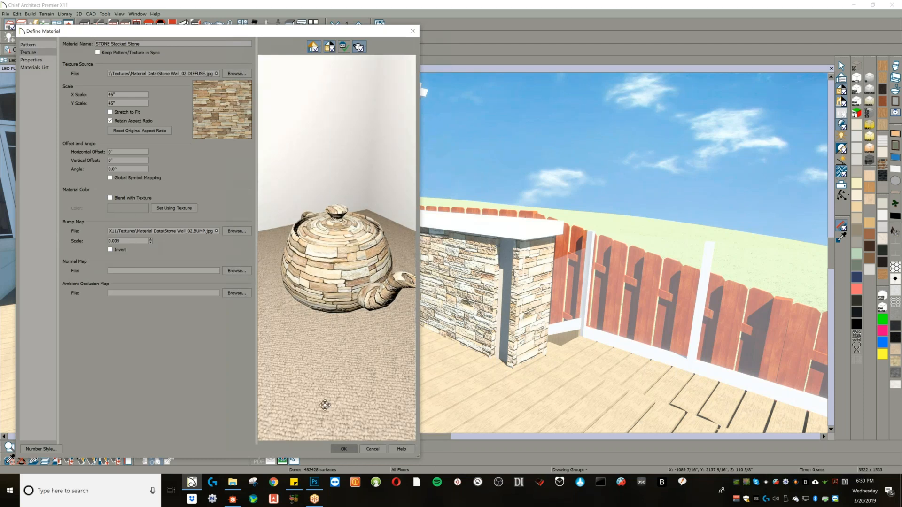
{"action": "left_click", "coordinate": [346, 449]}
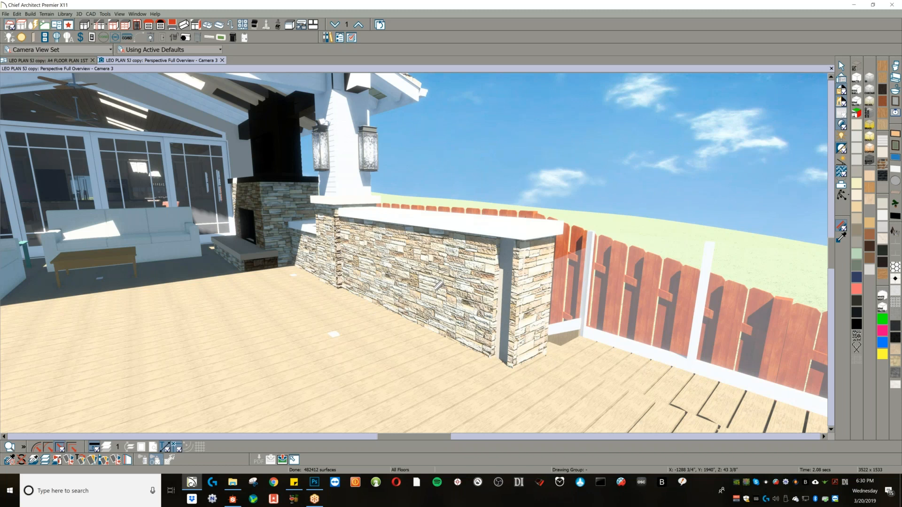
- Set the ambient occlusion map of the low deck wall's STONE Stacked Stone material to 7.png from the SOLID COLORS folder and apply it
{"action": "left_click", "coordinate": [435, 290]}
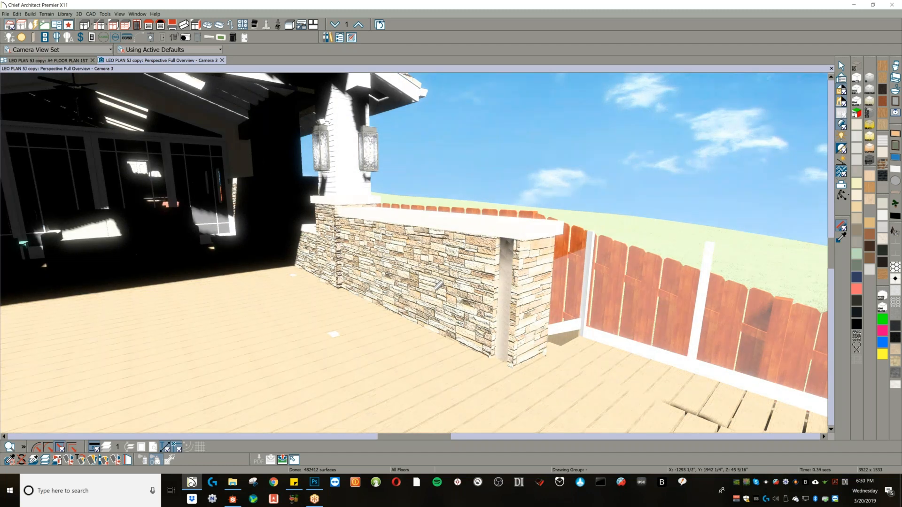
{"action": "left_click", "coordinate": [198, 139]}
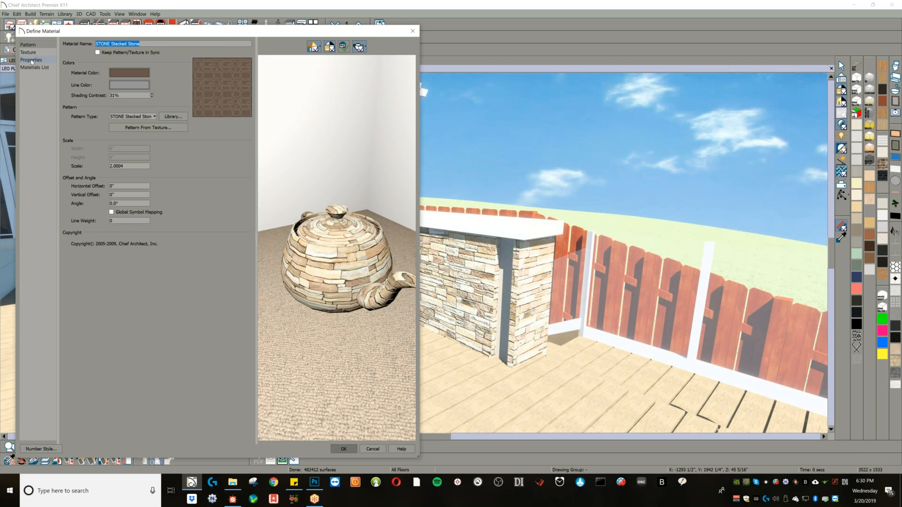
{"action": "left_click", "coordinate": [32, 61]}
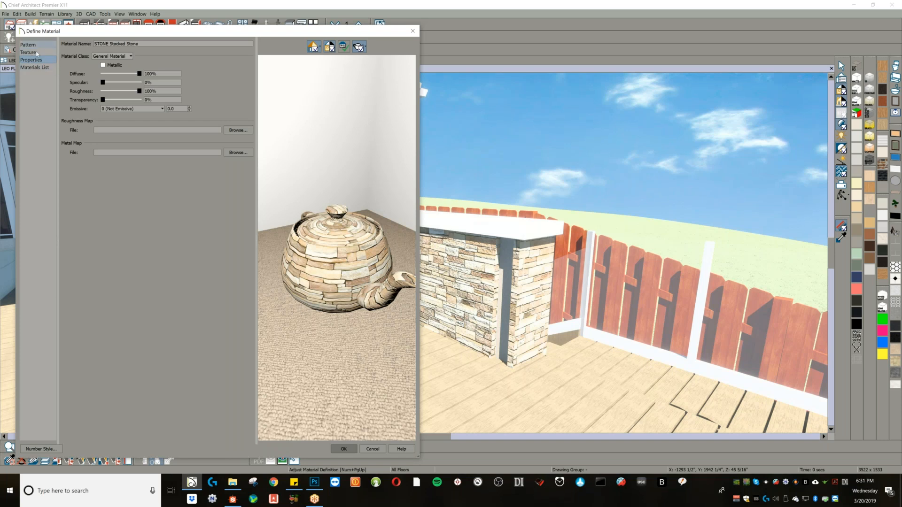
{"action": "left_click", "coordinate": [37, 54]}
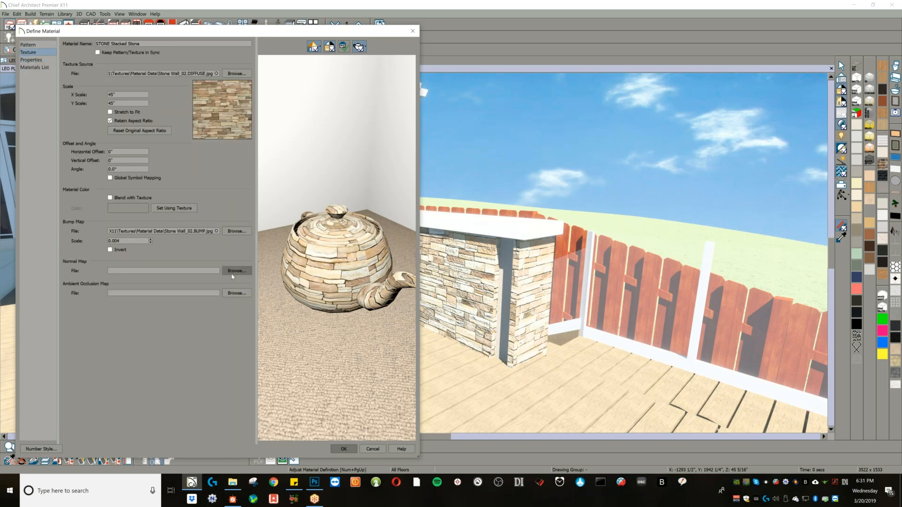
{"action": "left_click", "coordinate": [237, 293]}
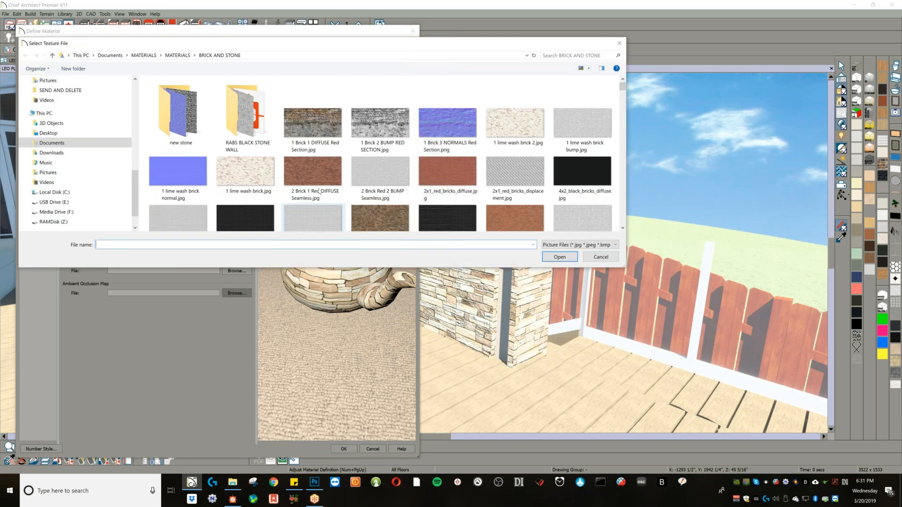
{"action": "left_click", "coordinate": [178, 55]}
{"action": "scroll", "coordinate": [206, 196], "scroll_direction": "down", "scroll_amount": 6}
{"action": "scroll", "coordinate": [206, 197], "scroll_direction": "down", "scroll_amount": 2}
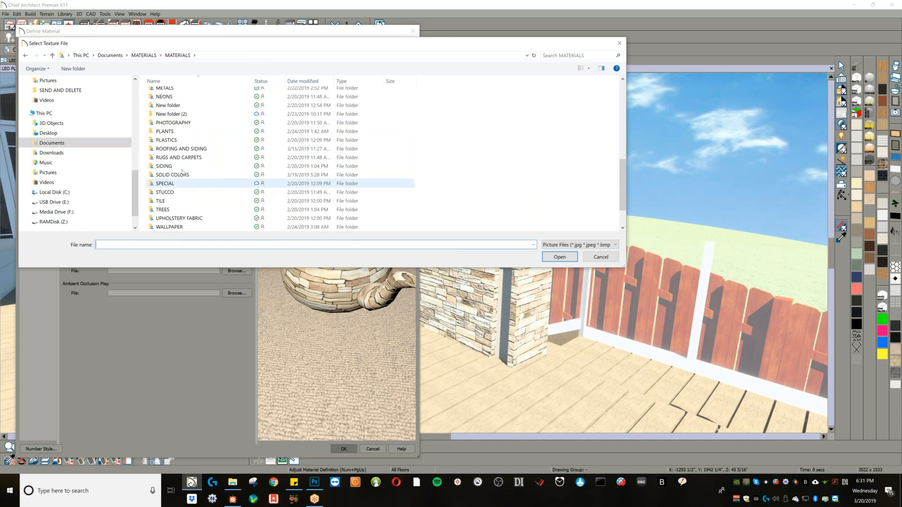
{"action": "left_click", "coordinate": [183, 175]}
{"action": "double_click", "coordinate": [183, 176]}
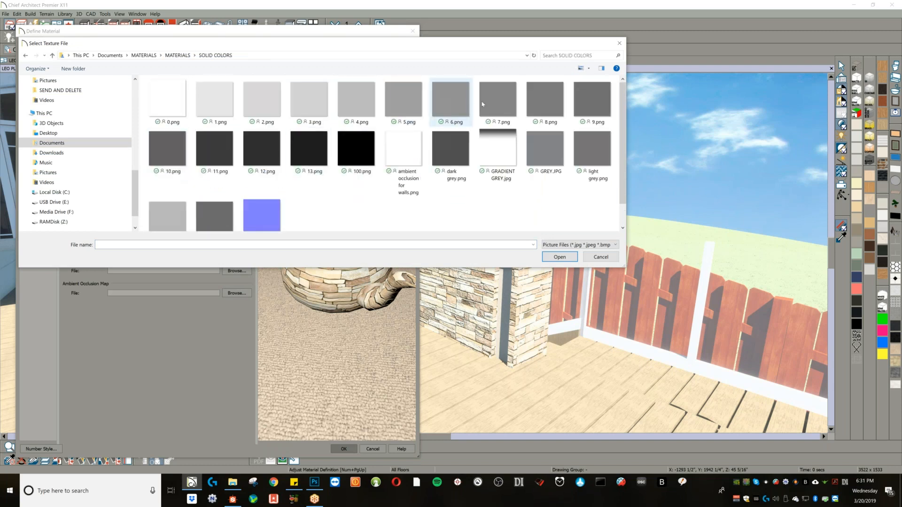
{"action": "left_click", "coordinate": [501, 101]}
{"action": "double_click", "coordinate": [500, 101]}
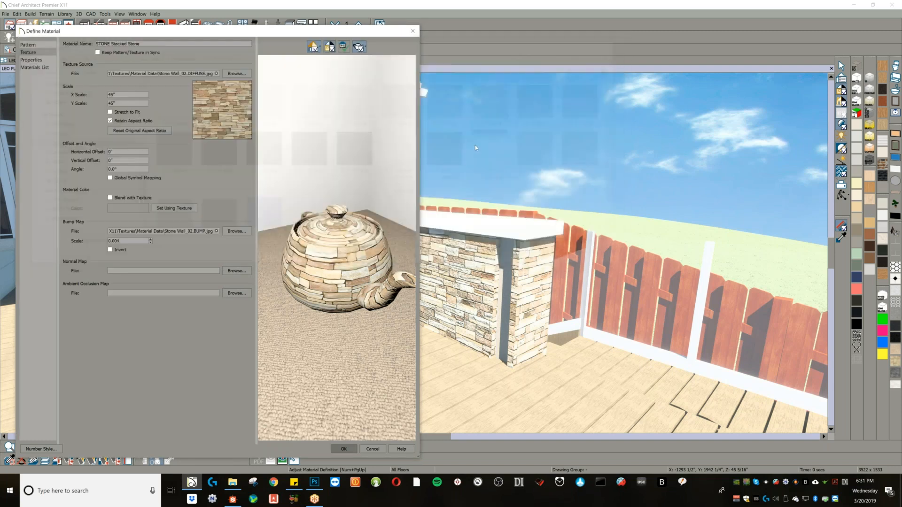
{"action": "left_click", "coordinate": [340, 452]}
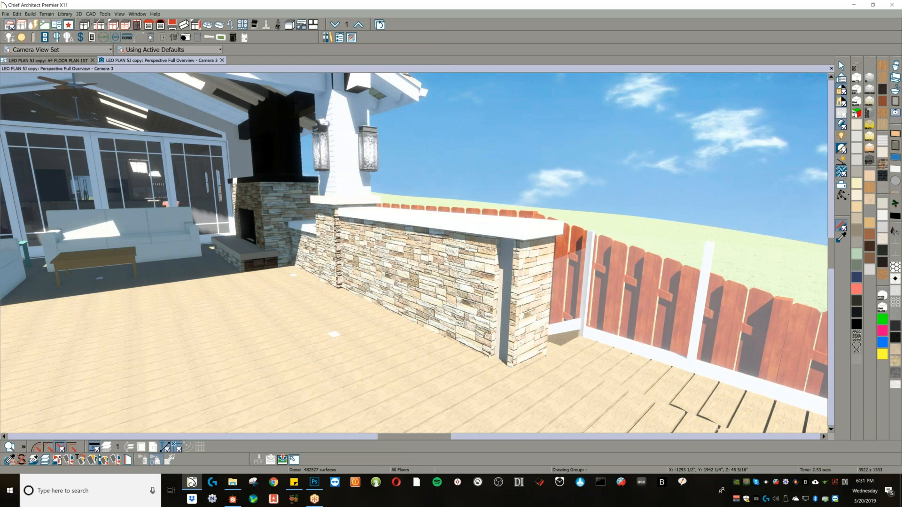
- In the A4 FLOOR PLAN 1ST view, draw a rectangular polyline solid about 2'-0 1/2" by 6'-2" and place it on the deck beside the low wall
{"action": "key", "text": "ctrl+Tab"}
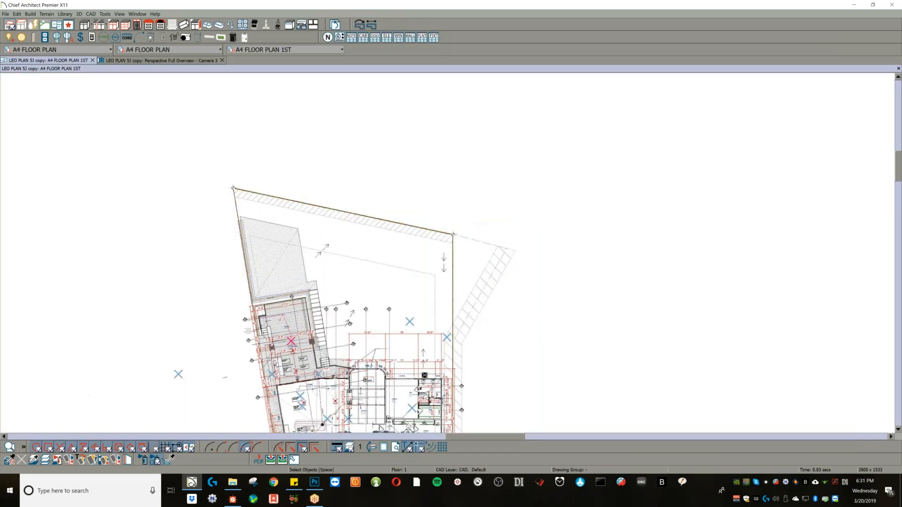
{"action": "scroll", "coordinate": [278, 355], "scroll_direction": "up", "scroll_amount": 1}
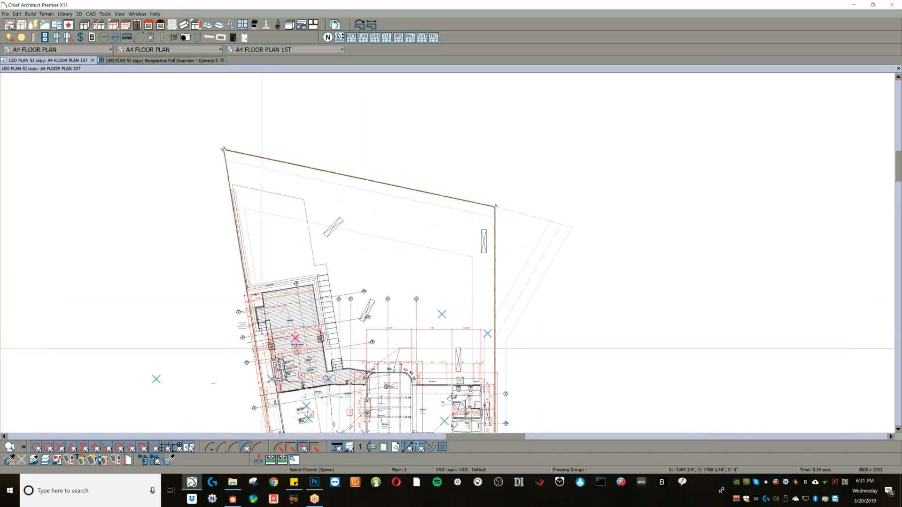
{"action": "scroll", "coordinate": [261, 348], "scroll_direction": "up", "scroll_amount": 5}
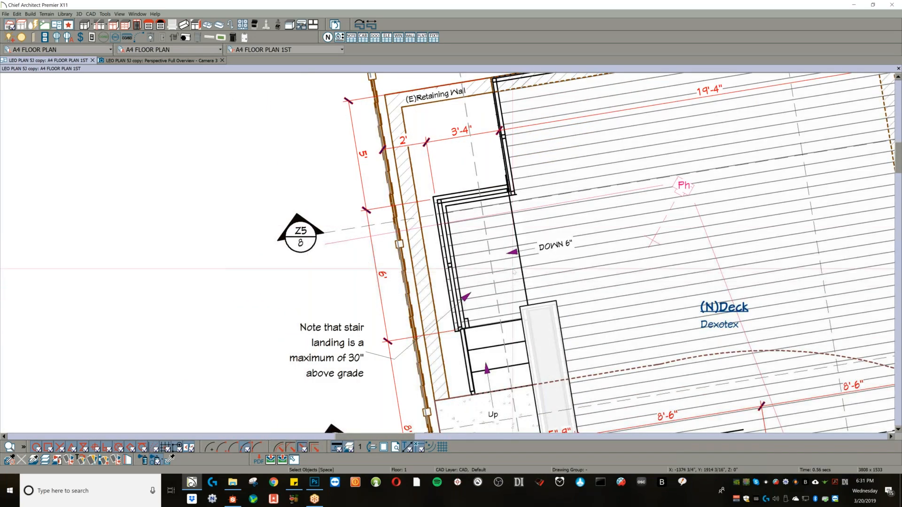
{"action": "scroll", "coordinate": [514, 271], "scroll_direction": "down", "scroll_amount": 3}
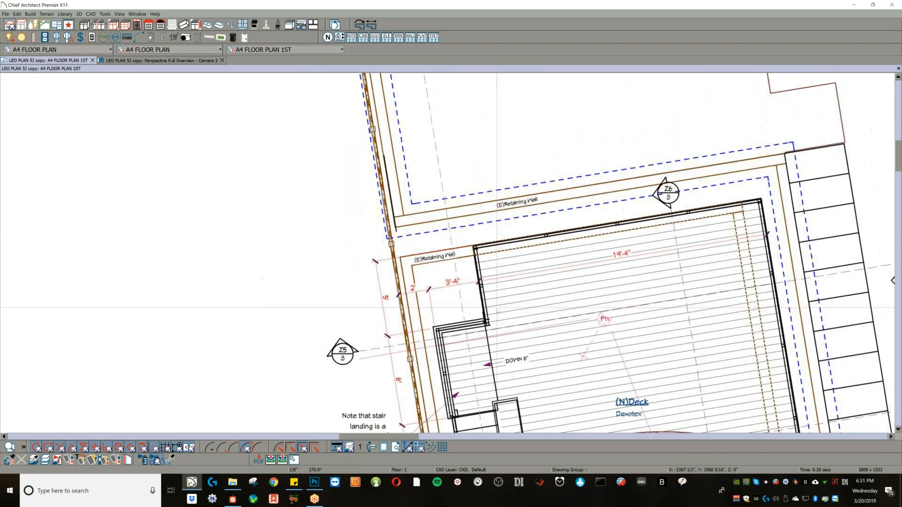
{"action": "scroll", "coordinate": [494, 294], "scroll_direction": "down", "scroll_amount": 3}
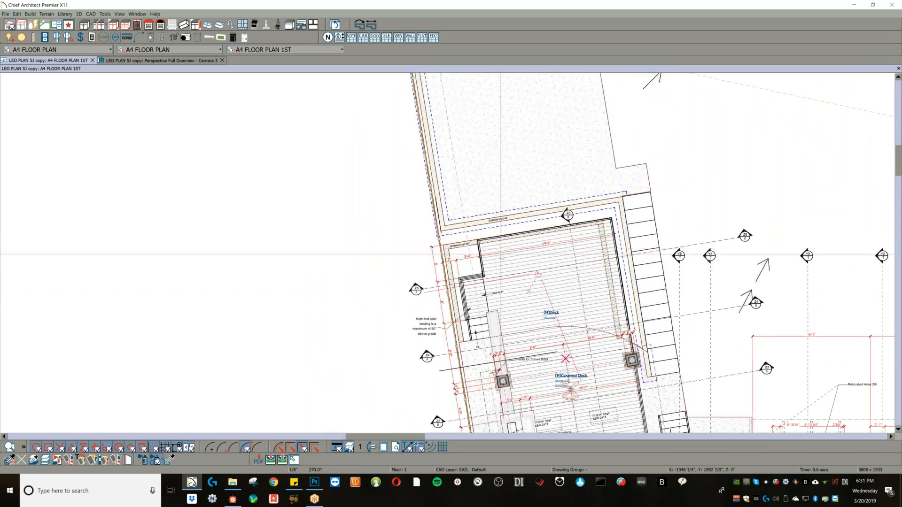
{"action": "middle_click_drag", "start_coordinate": [507, 277], "coordinate": [485, 208]}
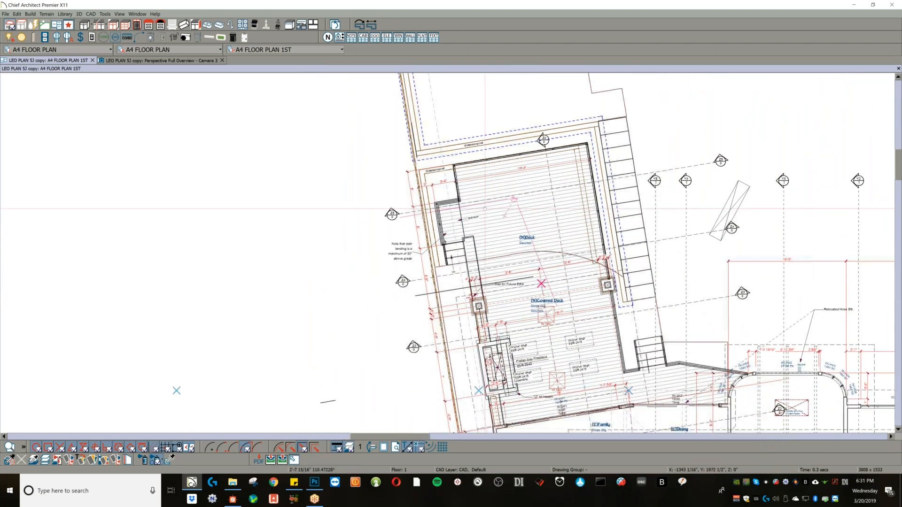
{"action": "scroll", "coordinate": [485, 208], "scroll_direction": "up", "scroll_amount": 2}
{"action": "scroll", "coordinate": [470, 262], "scroll_direction": "up", "scroll_amount": 1}
{"action": "left_click", "coordinate": [474, 275]}
{"action": "left_click", "coordinate": [30, 14]}
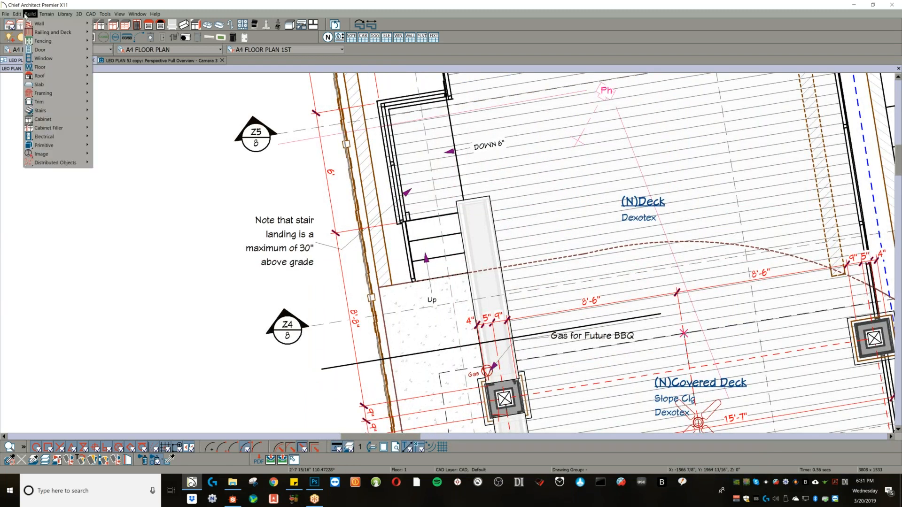
{"action": "mouse_move", "coordinate": [82, 147]}
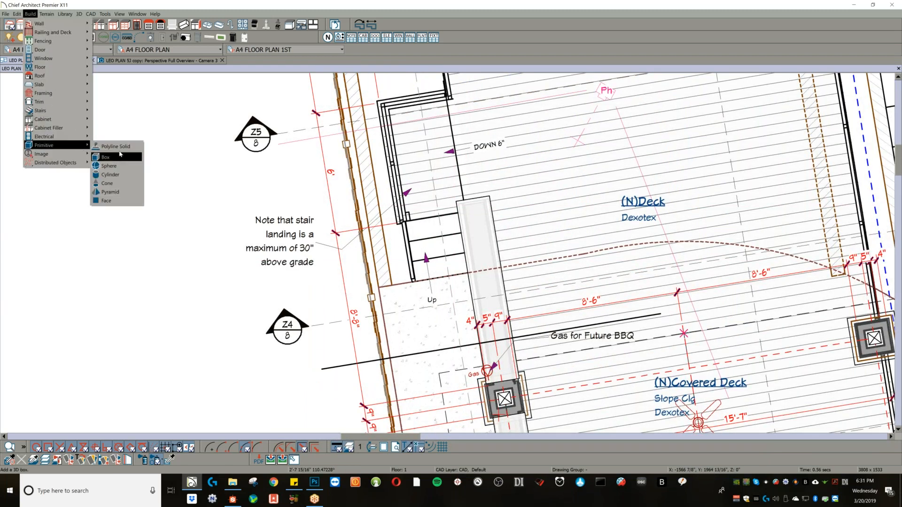
{"action": "left_click", "coordinate": [115, 147]}
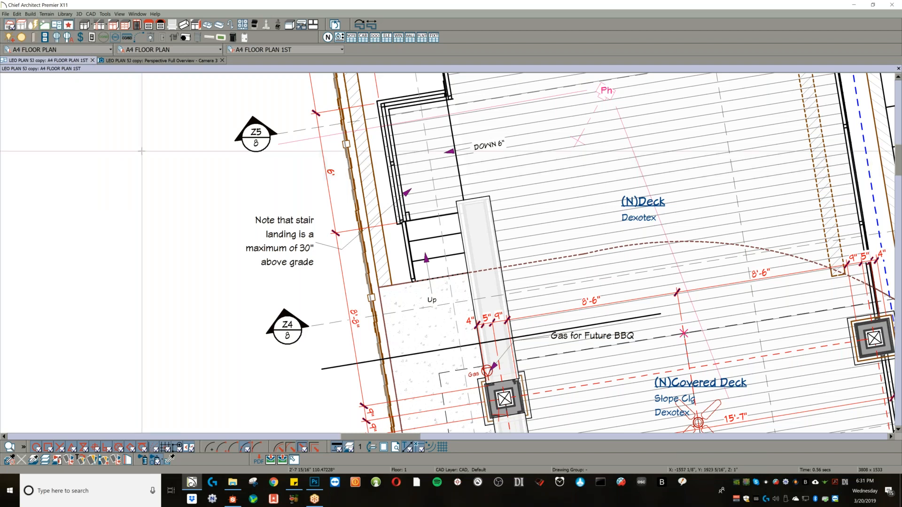
{"action": "left_click_drag", "start_coordinate": [147, 177], "coordinate": [203, 302]}
{"action": "left_click", "coordinate": [199, 216]}
{"action": "left_click_drag", "start_coordinate": [199, 217], "coordinate": [570, 257]}
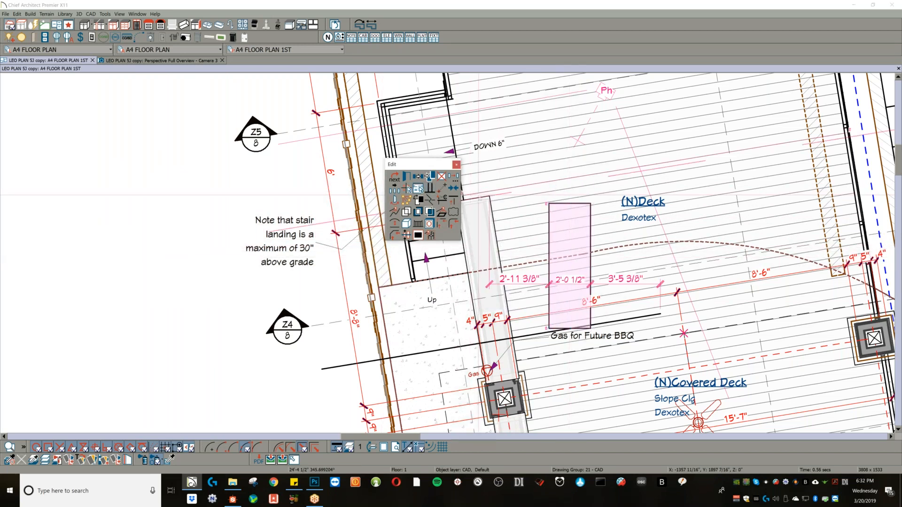
- Make the polyline solid's four sides parallel or perpendicular to the angled low wall beside the deck stairs
{"action": "left_click", "coordinate": [479, 196]}
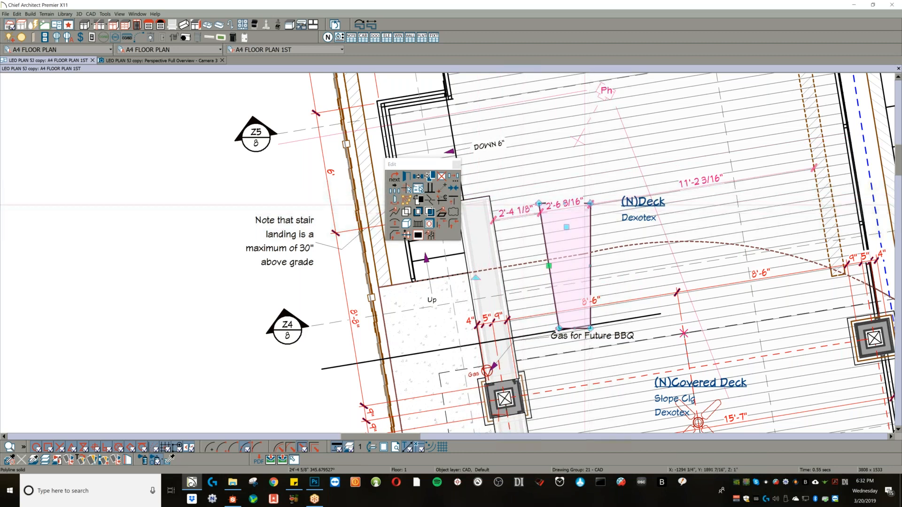
{"action": "left_click", "coordinate": [584, 205]}
{"action": "left_click", "coordinate": [408, 189]}
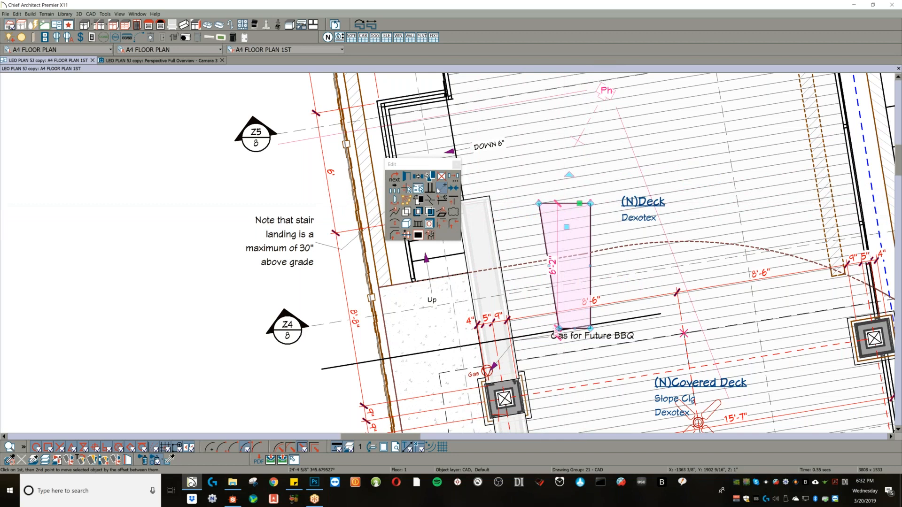
{"action": "left_click", "coordinate": [476, 197]}
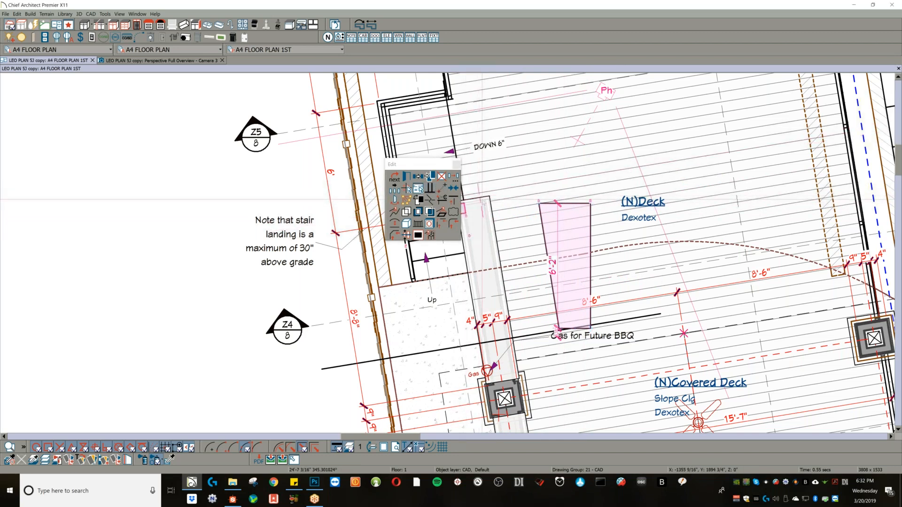
{"action": "left_click", "coordinate": [429, 188]}
{"action": "left_click", "coordinate": [487, 220]}
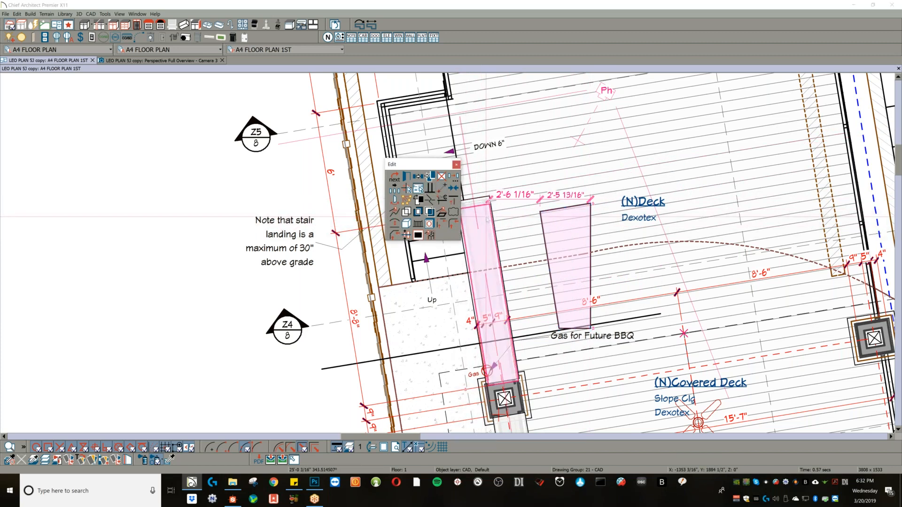
{"action": "left_click", "coordinate": [566, 263]}
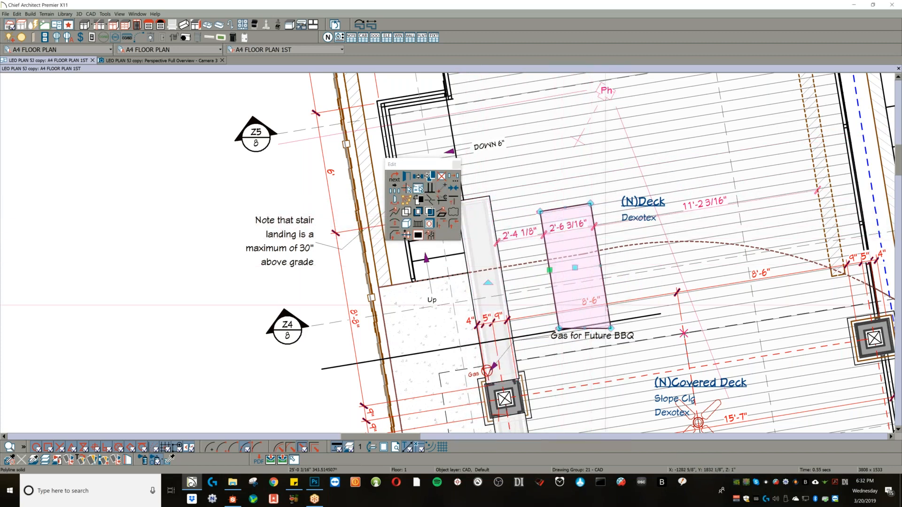
{"action": "left_click", "coordinate": [599, 328]}
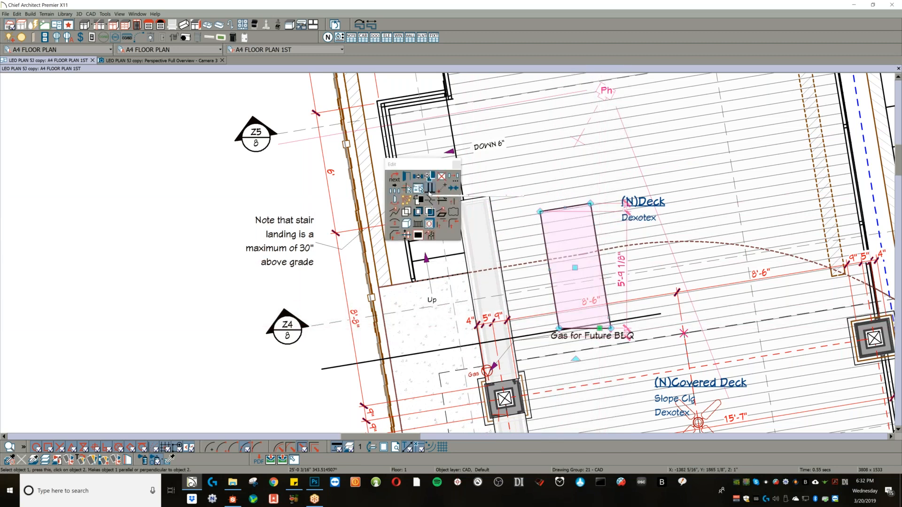
{"action": "left_click", "coordinate": [429, 192]}
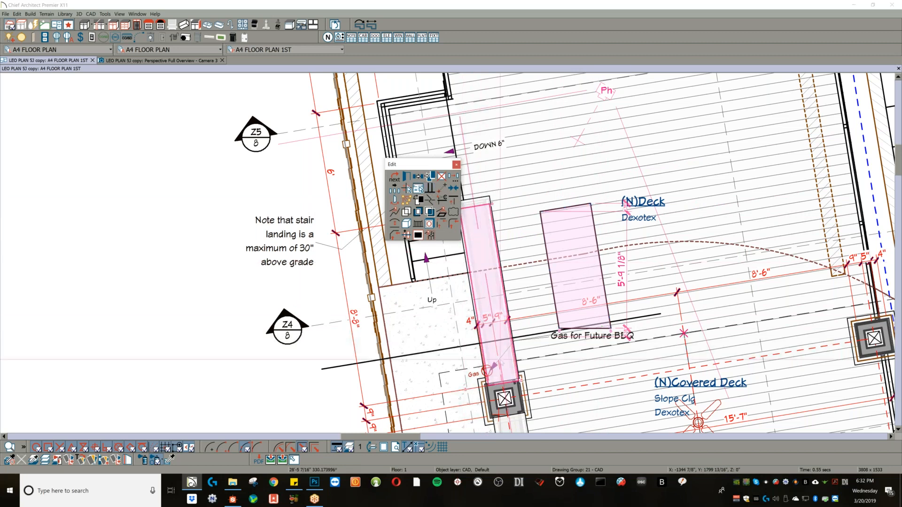
{"action": "left_click", "coordinate": [504, 381]}
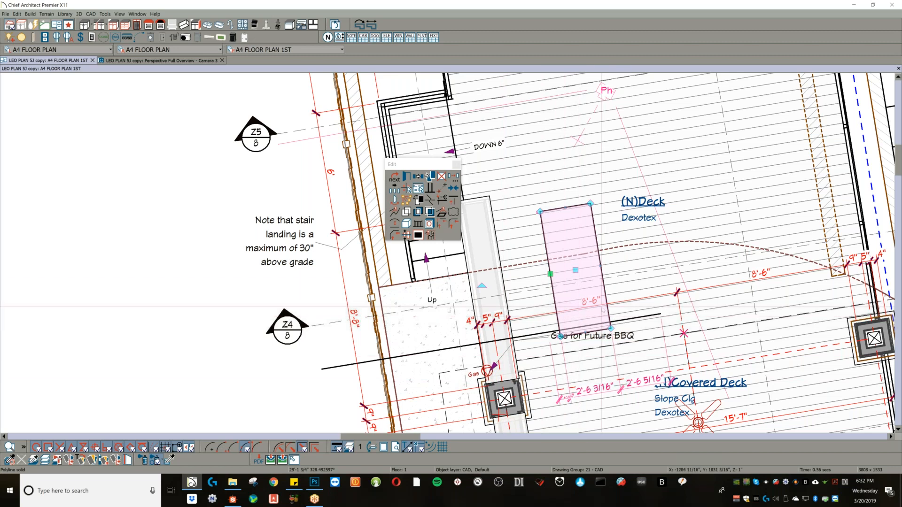
- Narrow the polyline solid to about 1'-6 7/8" wide and move it over the stair end of the low deck wall
{"action": "left_click_drag", "start_coordinate": [600, 268], "coordinate": [581, 268]}
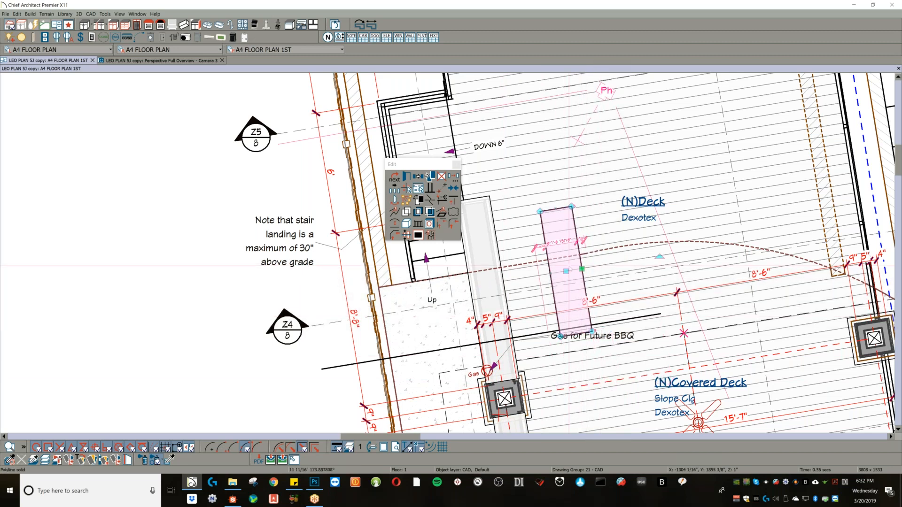
{"action": "left_click_drag", "start_coordinate": [566, 271], "coordinate": [483, 262]}
{"action": "middle_click_drag", "start_coordinate": [525, 199], "coordinate": [582, 200]}
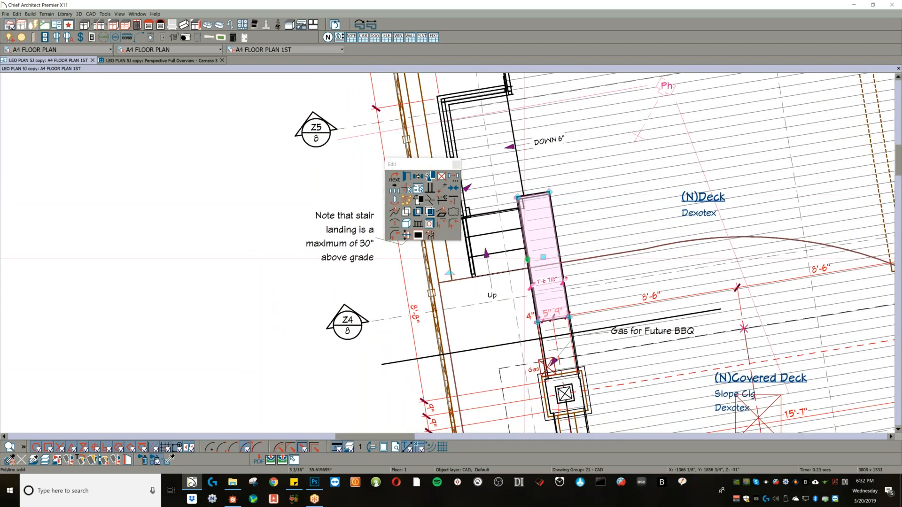
{"action": "scroll", "coordinate": [516, 282], "scroll_direction": "up", "scroll_amount": 3}
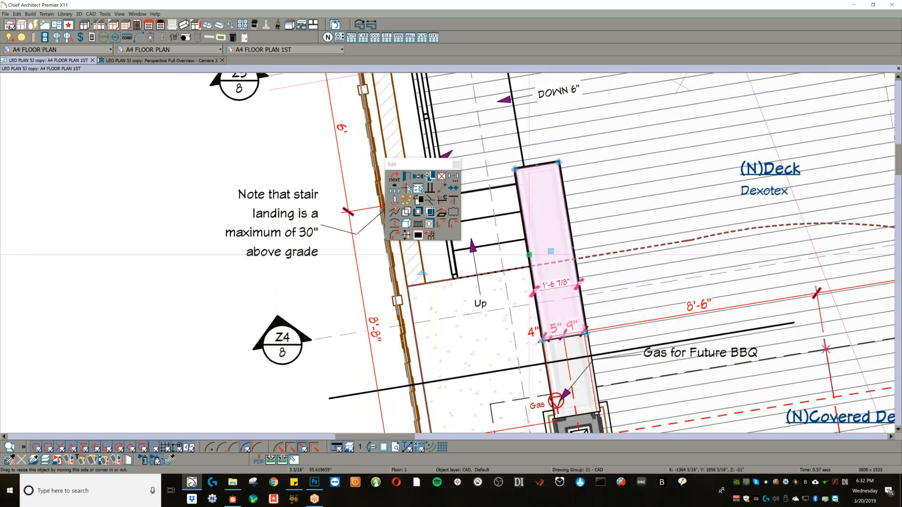
- Set the polyline solid's thickness to 200 and its finished-floor-to-top height to 2000
{"action": "left_click", "coordinate": [406, 188]}
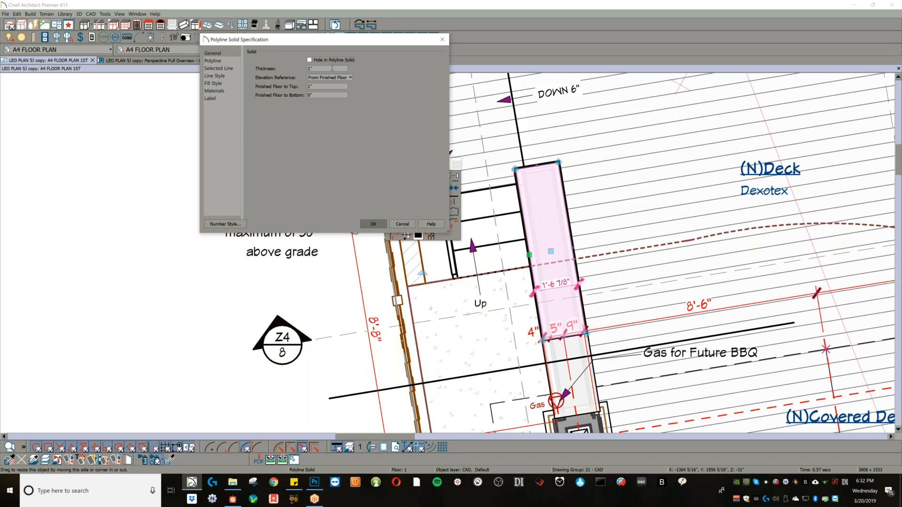
{"action": "double_click", "coordinate": [312, 68]}
{"action": "type", "text": "200"}
{"action": "key", "text": "Tab"}
{"action": "key", "text": "Tab"}
{"action": "type", "text": "2000"}
{"action": "left_click", "coordinate": [379, 227]}
{"action": "left_click", "coordinate": [373, 225]}
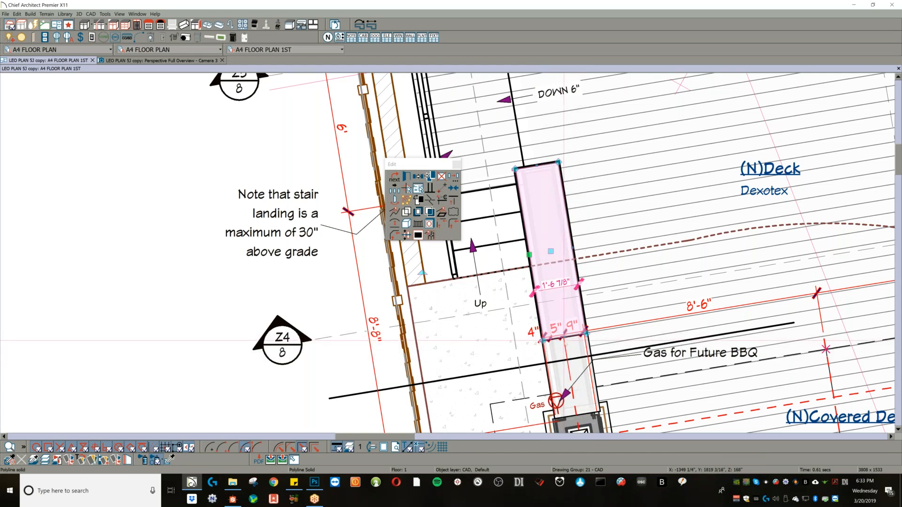
- Lengthen the polyline solid to the covered deck post, about 9'-2 1/2" overall, and fit its stair-end corners to the low wall
{"action": "left_click_drag", "start_coordinate": [565, 337], "coordinate": [588, 416]}
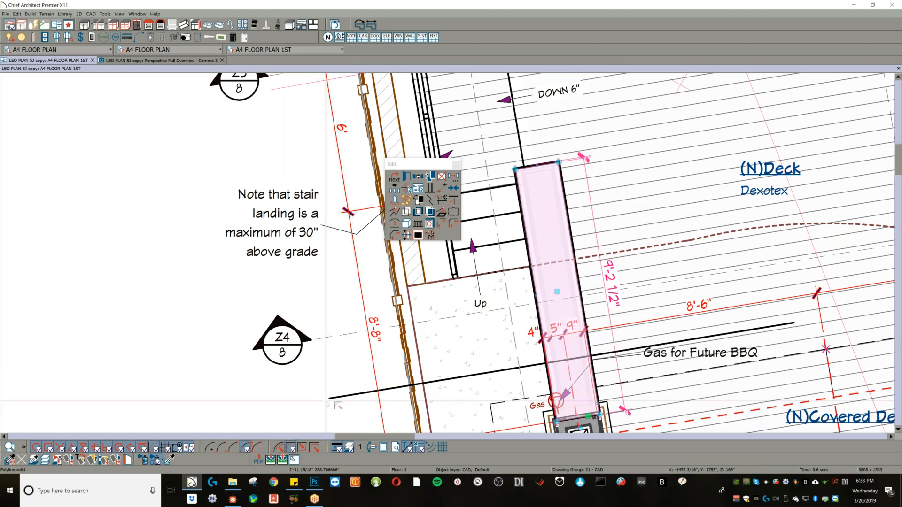
{"action": "left_click_drag", "start_coordinate": [570, 162], "coordinate": [567, 164]}
{"action": "left_click", "coordinate": [558, 164]}
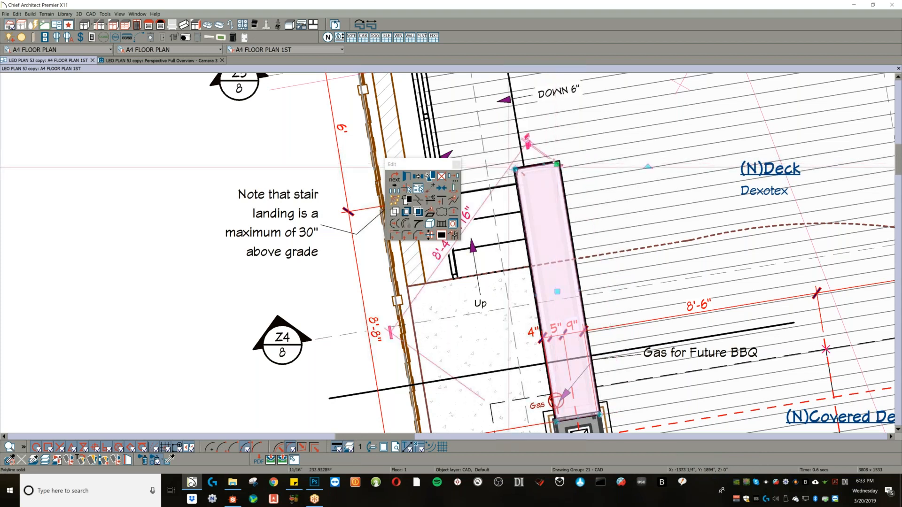
{"action": "left_click_drag", "start_coordinate": [519, 173], "coordinate": [517, 169]}
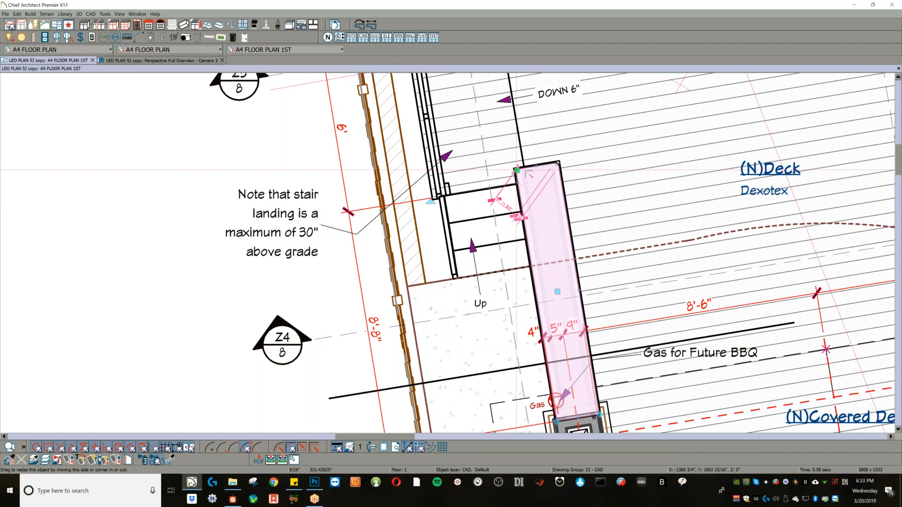
- In the camera view, copy the STONE Stacked Stone material from the existing stone post base onto the polyline solid over the low deck wall
{"action": "key", "text": "ctrl+Tab"}
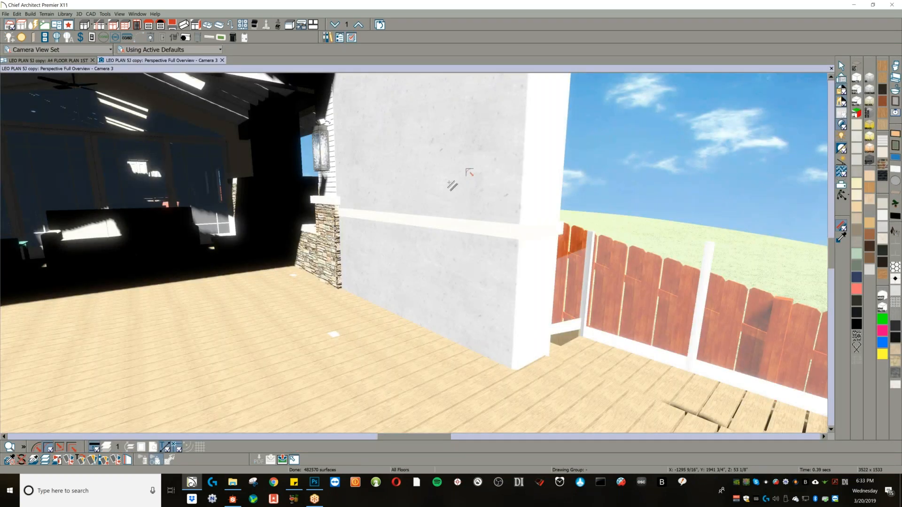
{"action": "middle_click_drag", "start_coordinate": [470, 212], "coordinate": [473, 203]}
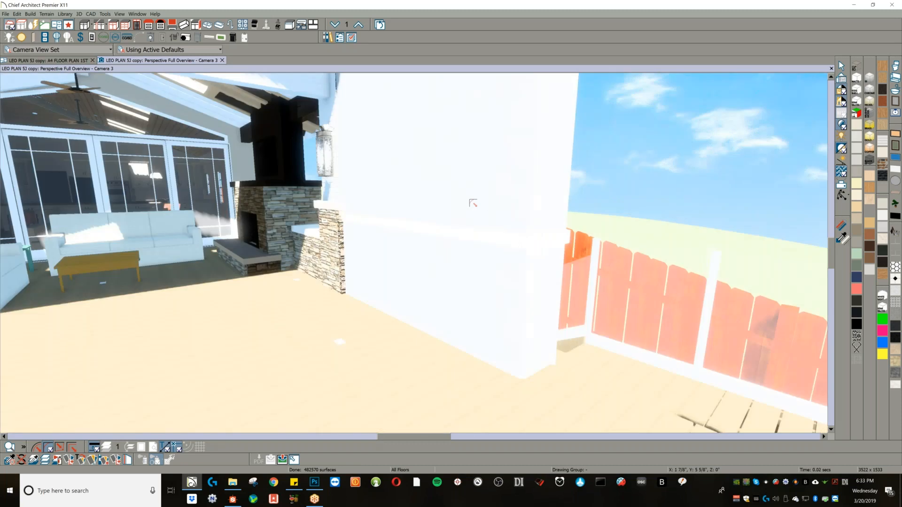
{"action": "middle_click_drag", "start_coordinate": [473, 203], "coordinate": [483, 216]}
{"action": "left_click", "coordinate": [841, 238]}
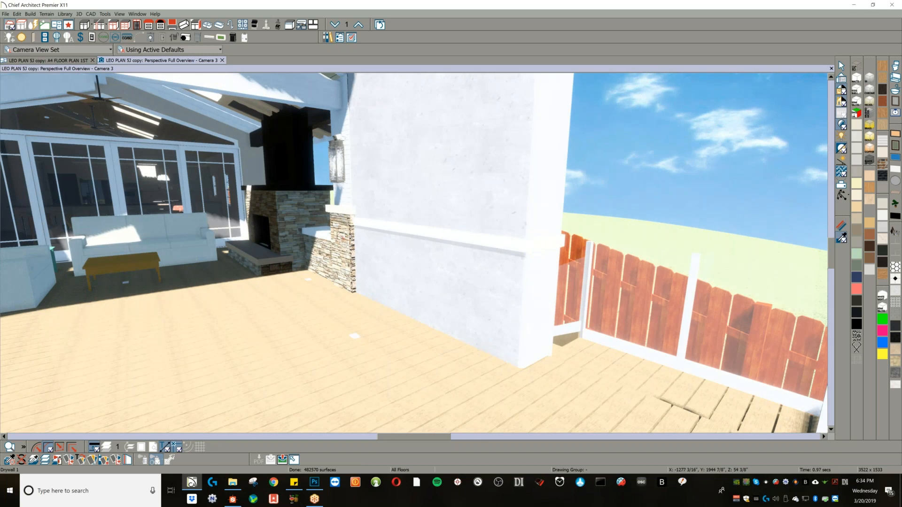
{"action": "left_click", "coordinate": [342, 238]}
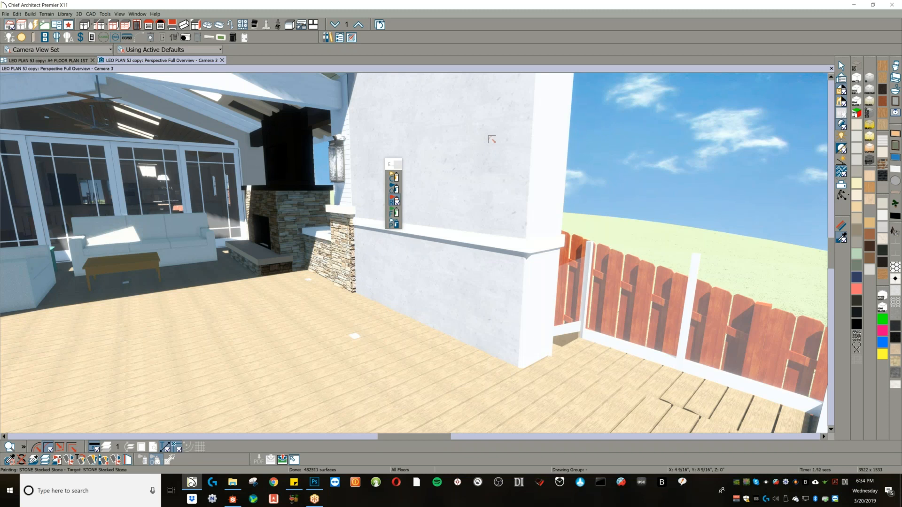
{"action": "left_click", "coordinate": [492, 140]}
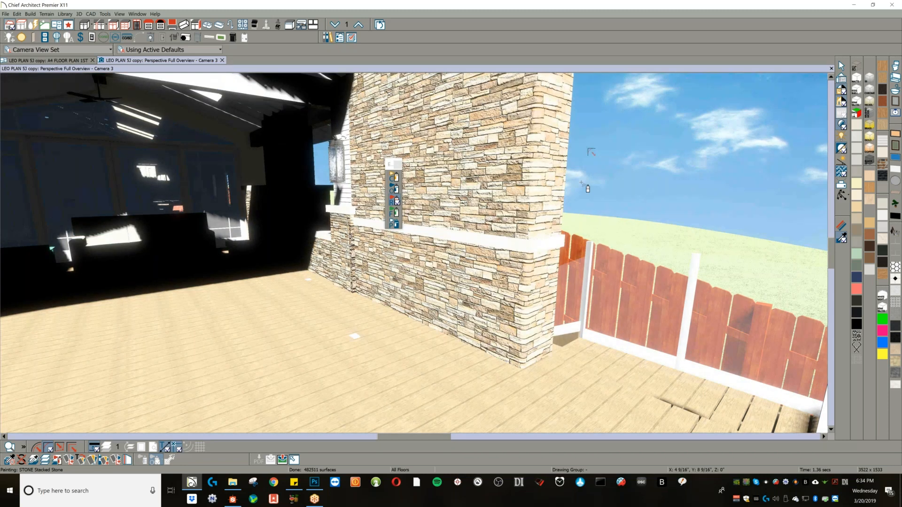
- Lower the top of the stone polyline solid to just beneath the low wall's white cap
{"action": "scroll", "coordinate": [593, 190], "scroll_direction": "down", "scroll_amount": 1}
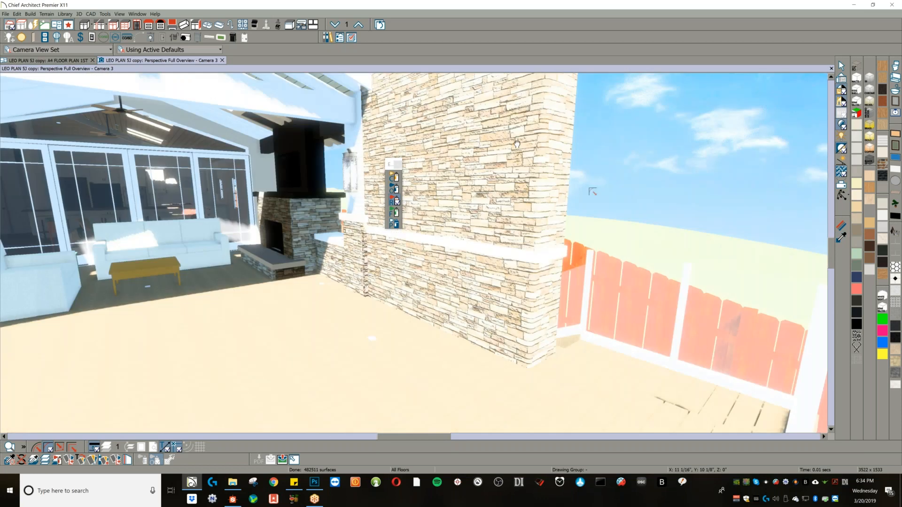
{"action": "scroll", "coordinate": [593, 191], "scroll_direction": "down", "scroll_amount": 1}
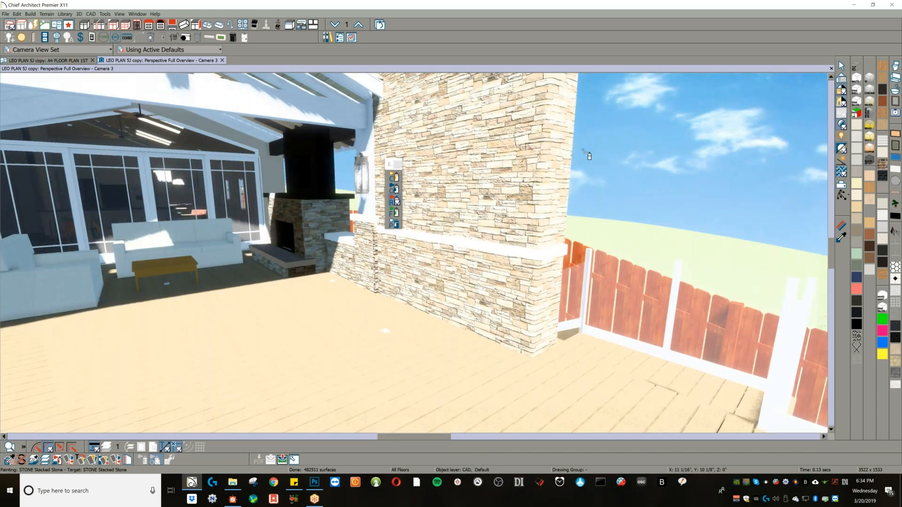
{"action": "middle_click_drag", "start_coordinate": [545, 203], "coordinate": [548, 216]}
{"action": "scroll", "coordinate": [548, 216], "scroll_direction": "down", "scroll_amount": 1}
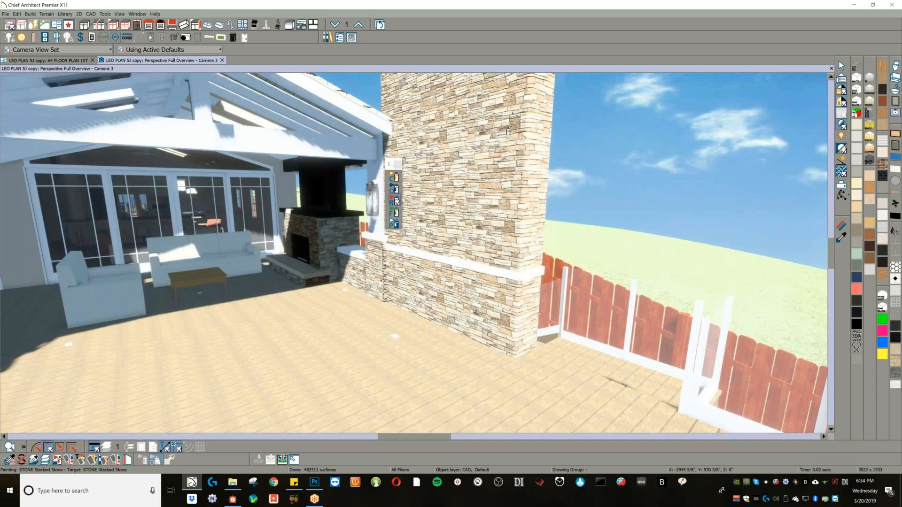
{"action": "key", "text": "space"}
{"action": "left_click", "coordinate": [463, 113]}
{"action": "scroll", "coordinate": [598, 185], "scroll_direction": "up", "scroll_amount": 2}
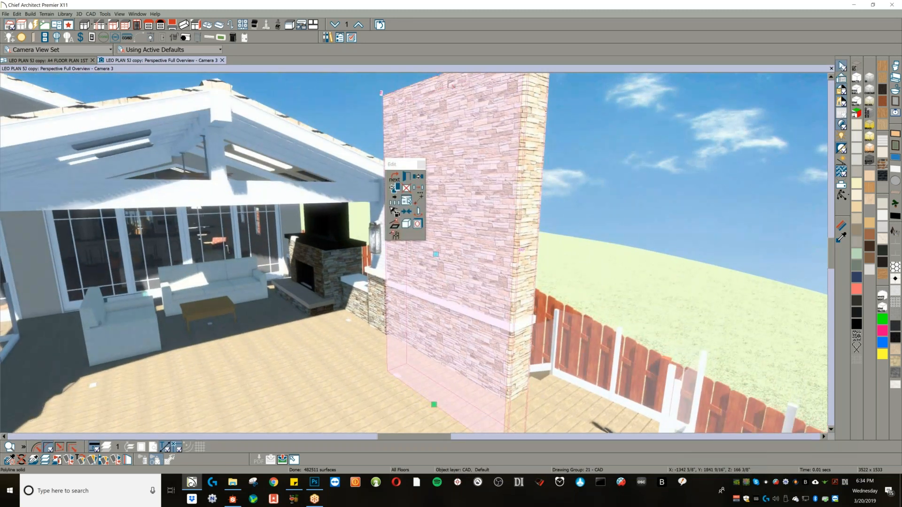
{"action": "left_click", "coordinate": [455, 263]}
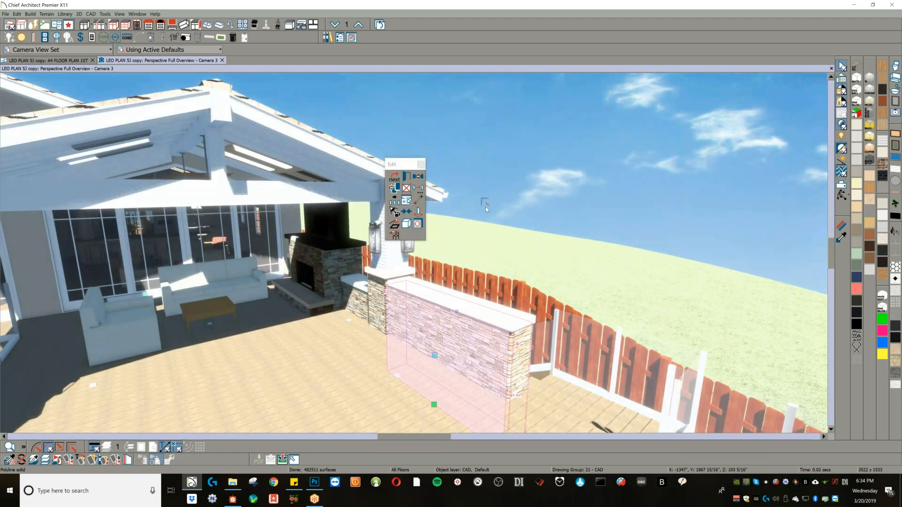
- Adjust the camera's sunlight to use a generic sun with an intensity of 60,000 Lux (Morning)
{"action": "middle_click_drag", "start_coordinate": [513, 197], "coordinate": [521, 178]}
{"action": "scroll", "coordinate": [506, 202], "scroll_direction": "down", "scroll_amount": 1}
{"action": "double_click", "coordinate": [505, 201]}
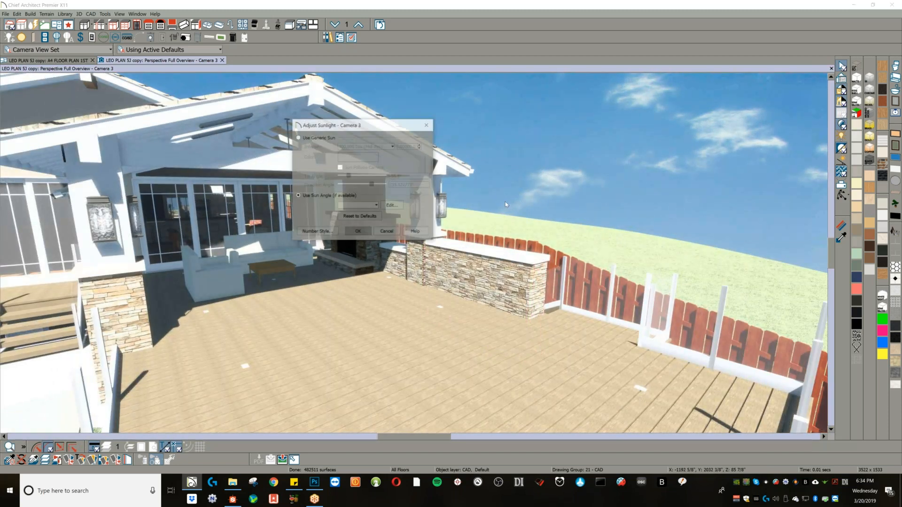
{"action": "left_click", "coordinate": [310, 137]}
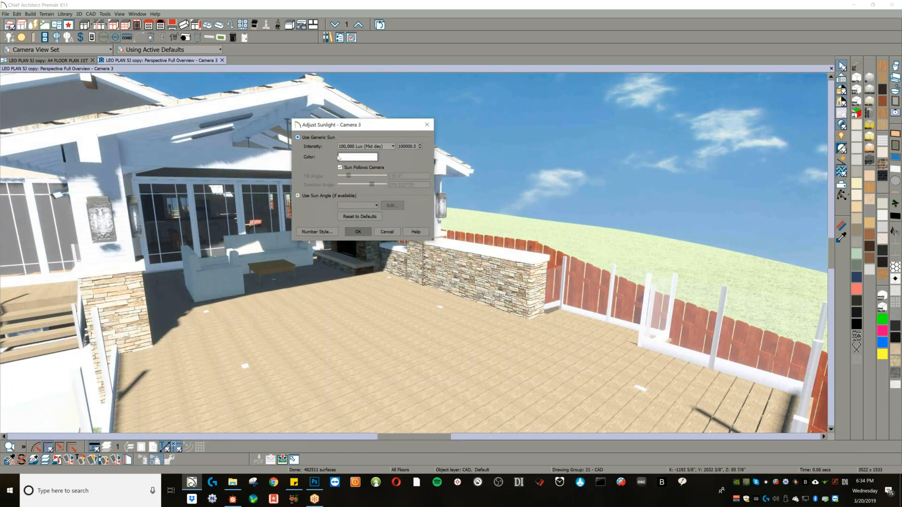
{"action": "left_click", "coordinate": [367, 146]}
{"action": "left_click", "coordinate": [373, 172]}
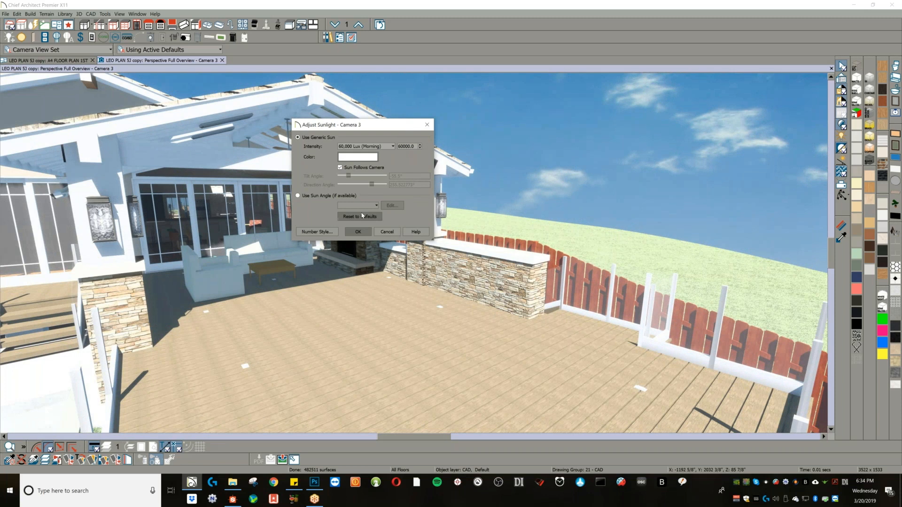
- Stop the sun from following the camera, and set its tilt angle to -61.7° and direction angle to 171.5°
{"action": "left_click", "coordinate": [339, 168]}
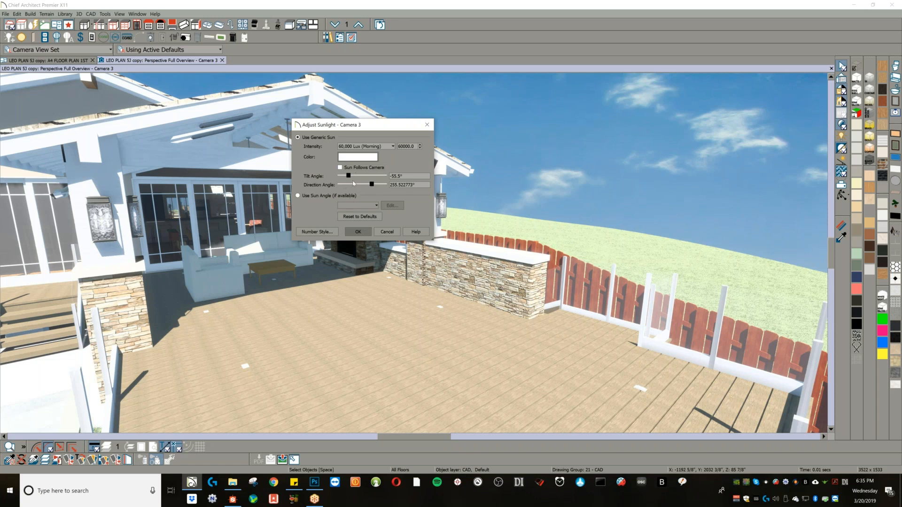
{"action": "mouse_move", "coordinate": [349, 176]}
{"action": "left_mouse_down"}
{"action": "mouse_move", "coordinate": [369, 186]}
{"action": "mouse_move", "coordinate": [361, 188]}
{"action": "left_mouse_up"}
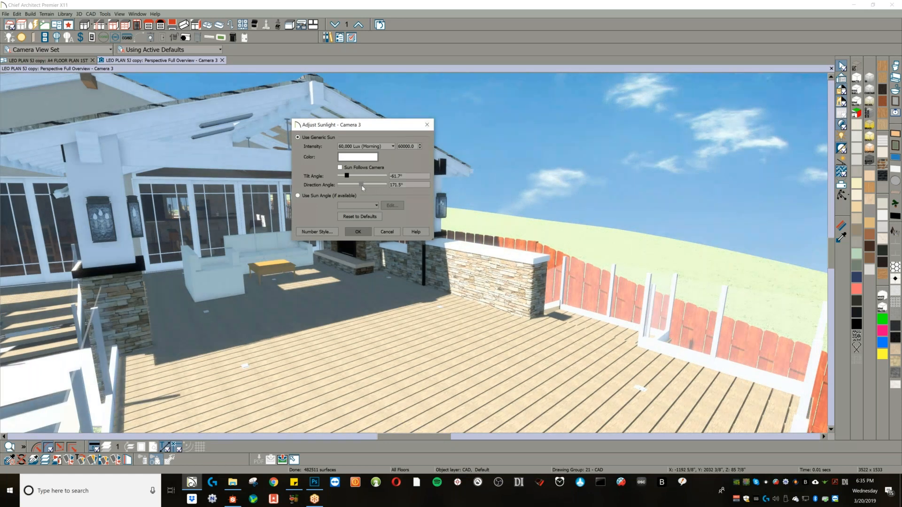
{"action": "left_click", "coordinate": [358, 232]}
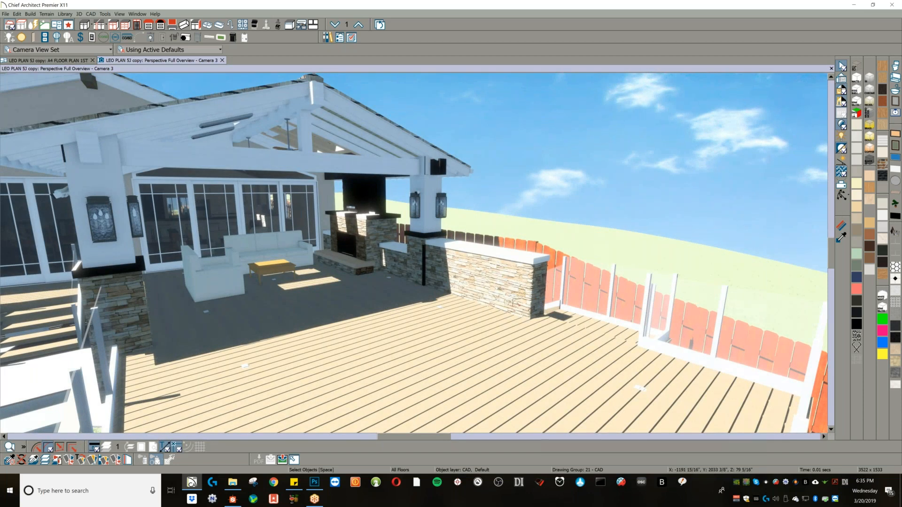
- Select a single deck plank in the open part of the deck and delete it
{"action": "scroll", "coordinate": [498, 312], "scroll_direction": "down", "scroll_amount": 3}
{"action": "scroll", "coordinate": [489, 345], "scroll_direction": "up", "scroll_amount": 4}
{"action": "left_click", "coordinate": [494, 355]}
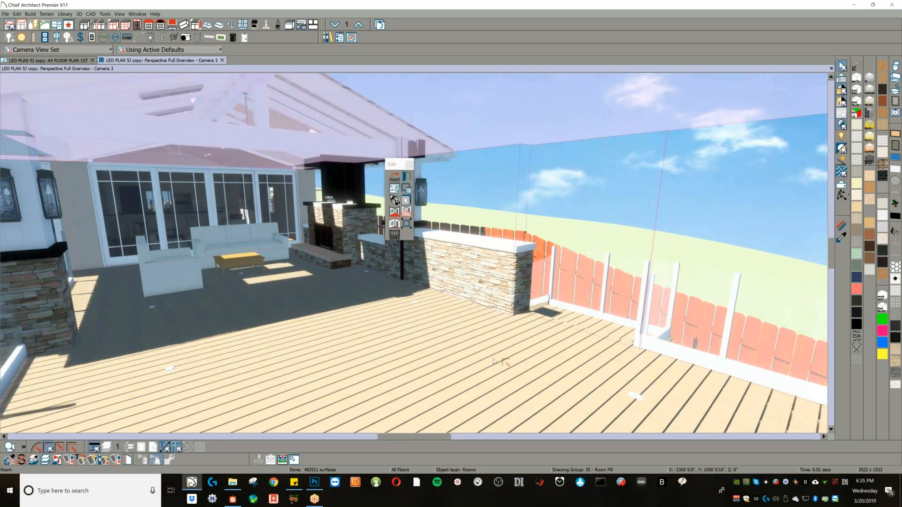
{"action": "key", "text": "Tab"}
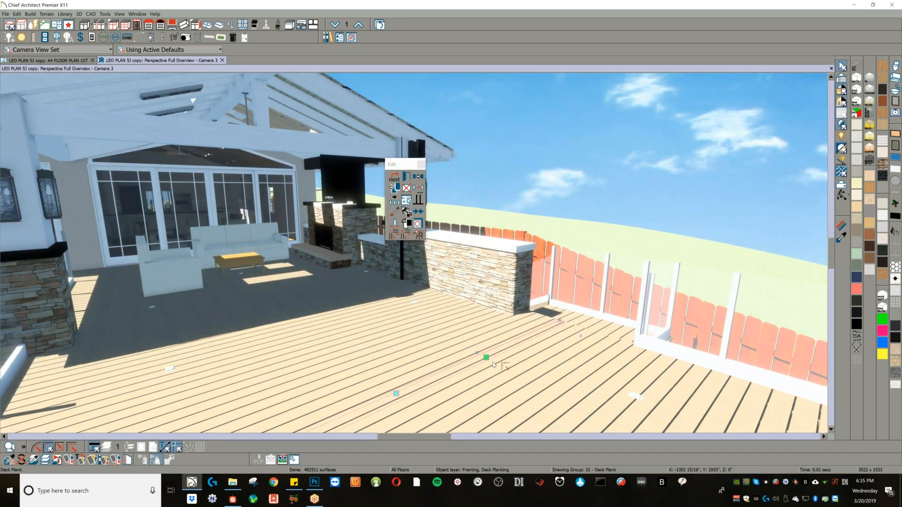
{"action": "key", "text": "ctrl+e"}
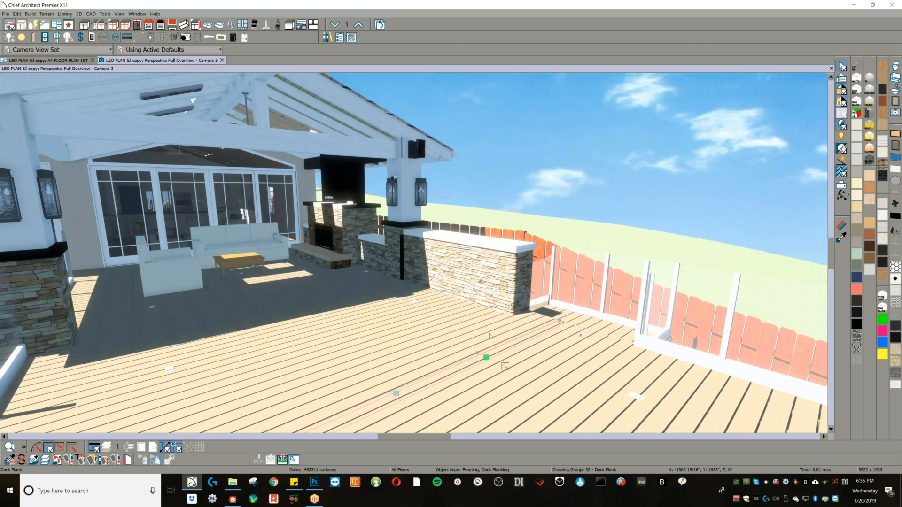
{"action": "key", "text": "Delete"}
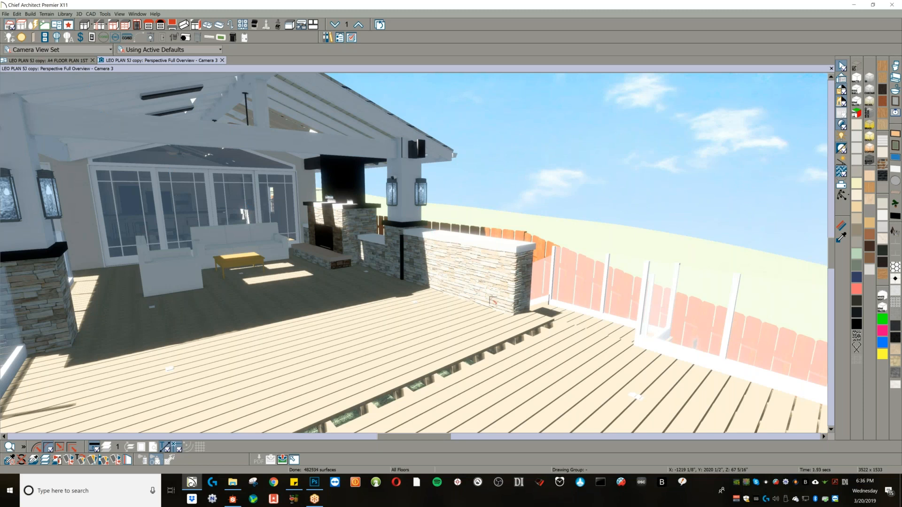
- Open the library of materials and browse to the Maple folder within WOOD
{"action": "key", "text": "ctrl+l"}
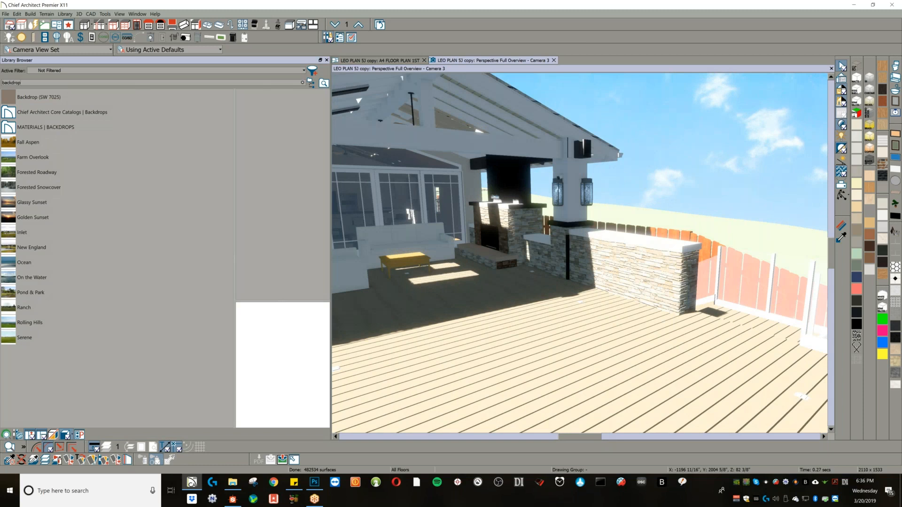
{"action": "left_click", "coordinate": [311, 83]}
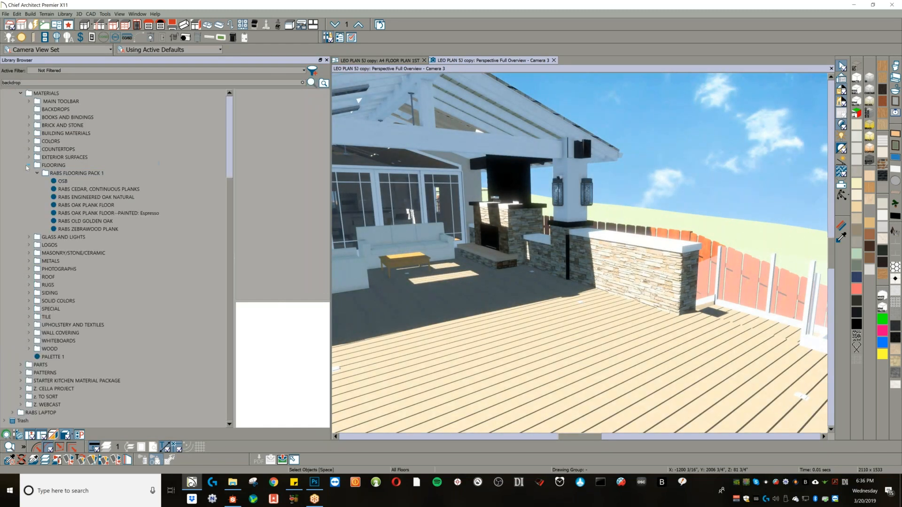
{"action": "left_click", "coordinate": [27, 165]}
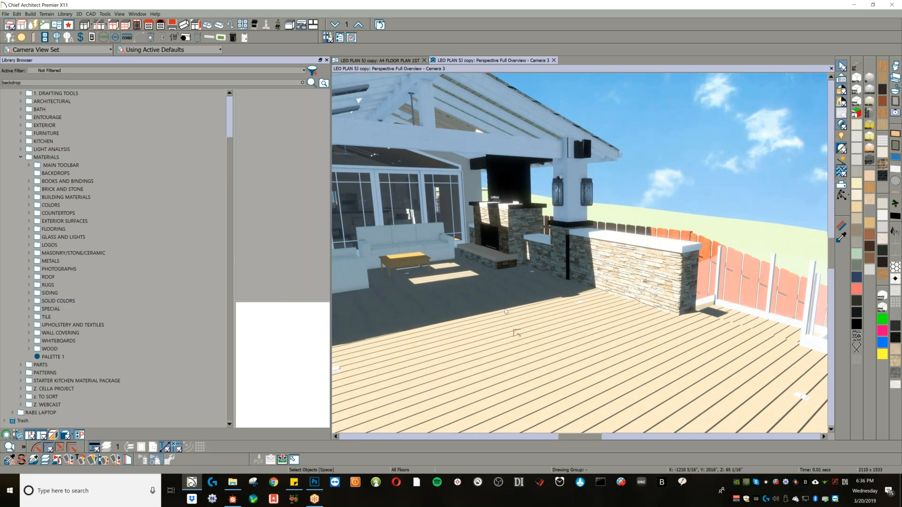
{"action": "left_click", "coordinate": [29, 197]}
{"action": "left_click", "coordinate": [29, 197]}
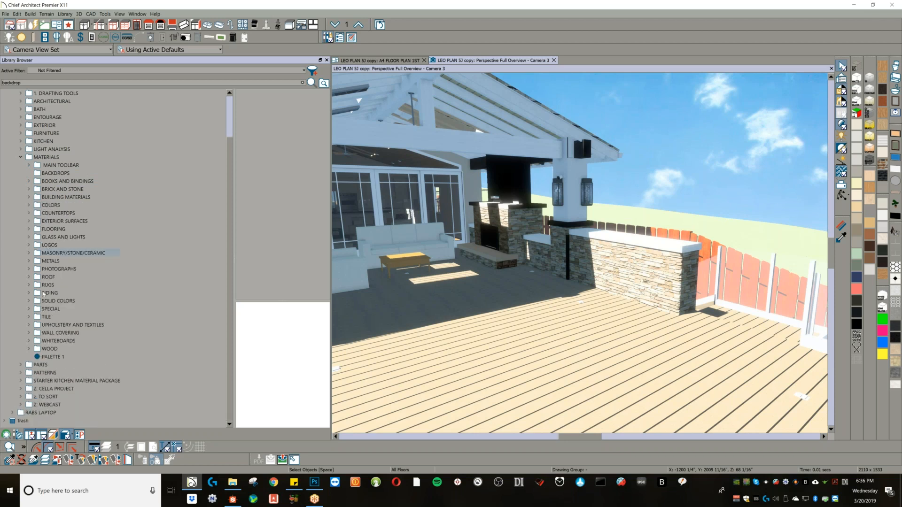
{"action": "left_click", "coordinate": [29, 349]}
{"action": "scroll", "coordinate": [44, 351], "scroll_direction": "down", "scroll_amount": 3}
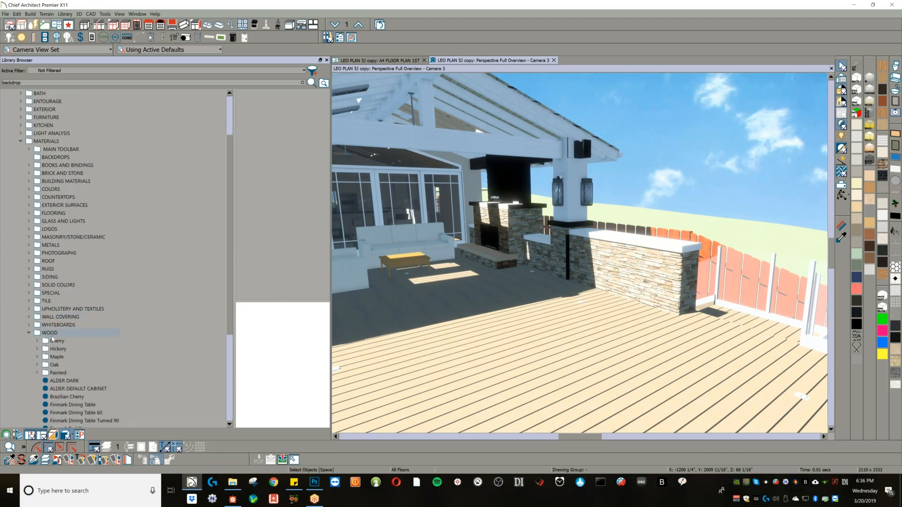
{"action": "left_click", "coordinate": [38, 301]}
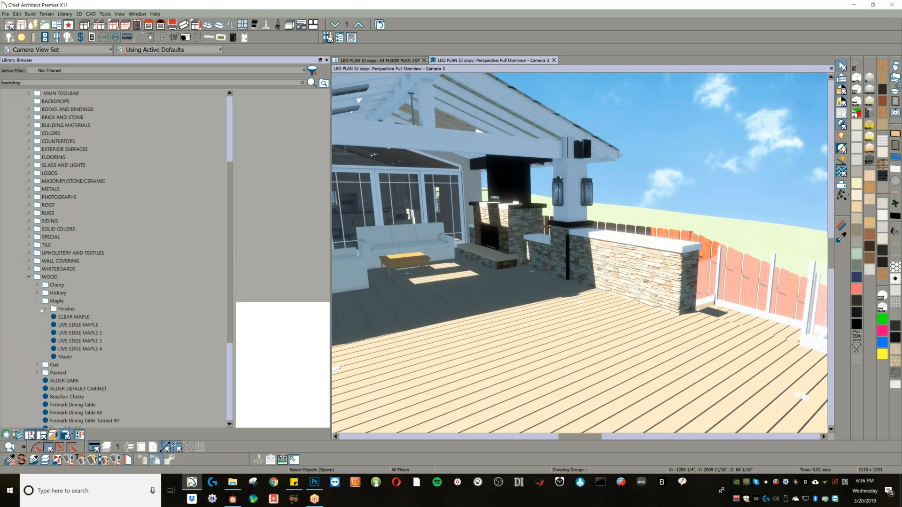
- Paint individual Decking Pine (honey) planks scattered across the deck with the LIVE EDGE MAPLE material
{"action": "left_click", "coordinate": [78, 325]}
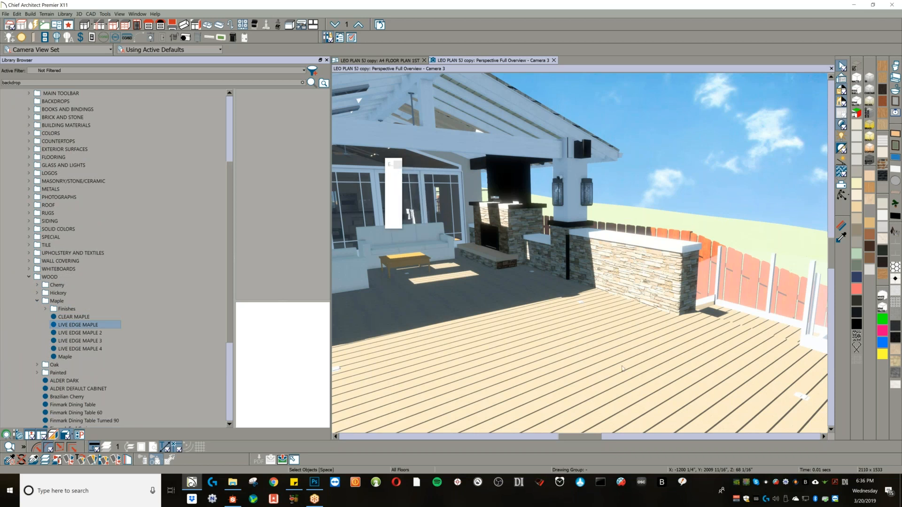
{"action": "scroll", "coordinate": [619, 370], "scroll_direction": "down", "scroll_amount": 3}
{"action": "left_click", "coordinate": [394, 177]}
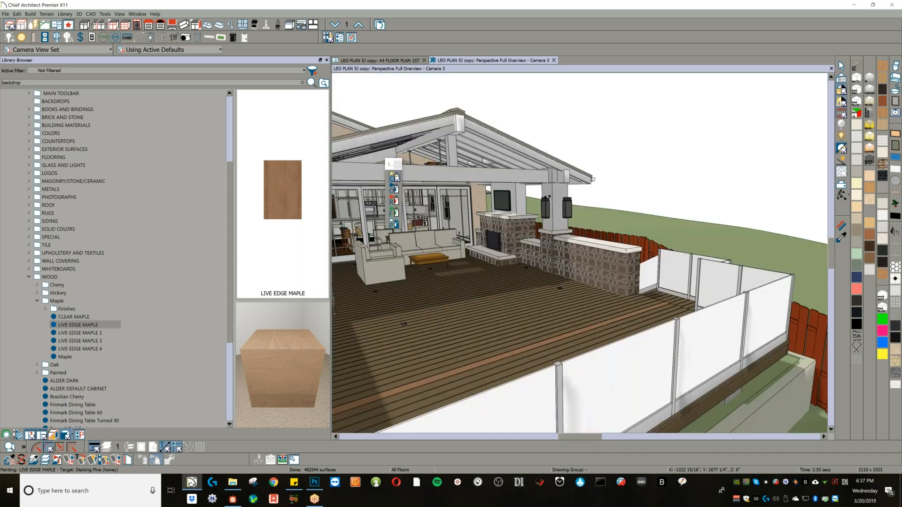
{"action": "left_click", "coordinate": [91, 326]}
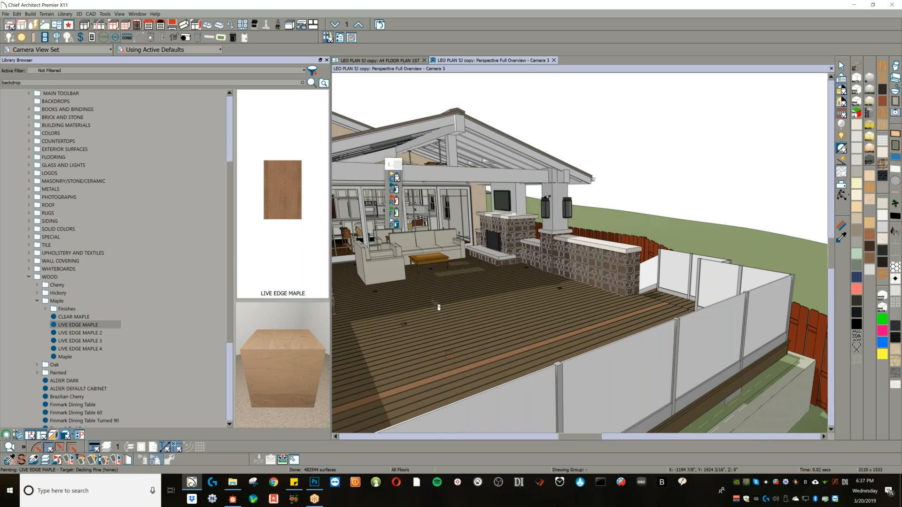
{"action": "left_click", "coordinate": [430, 286]}
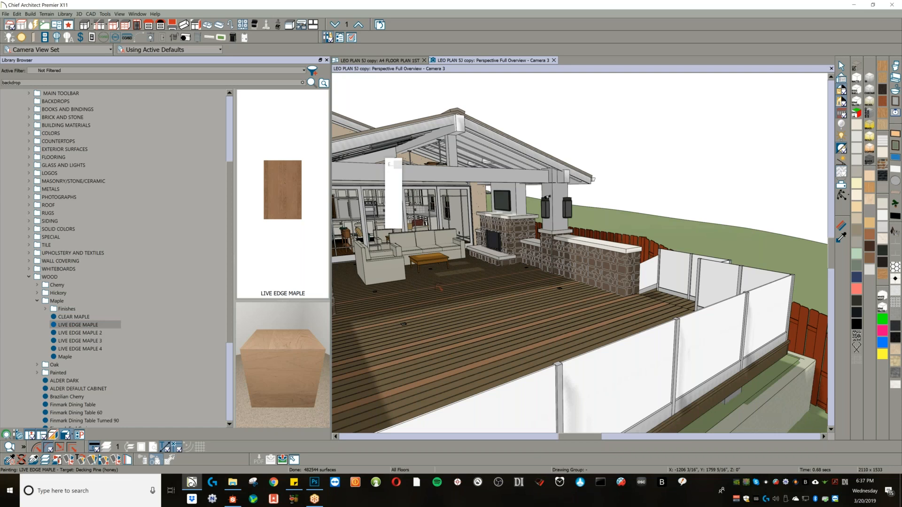
- Paint more individual deck planks across the open deck with the LIVE EDGE MAPLE 2, LIVE EDGE MAPLE 3 and LIVE EDGE MAPLE 4 materials
{"action": "left_click", "coordinate": [89, 336]}
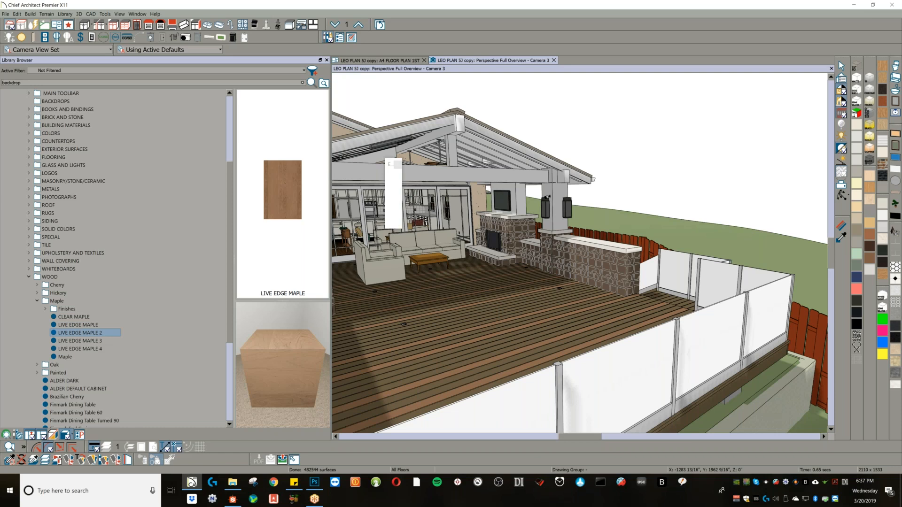
{"action": "left_click", "coordinate": [422, 286]}
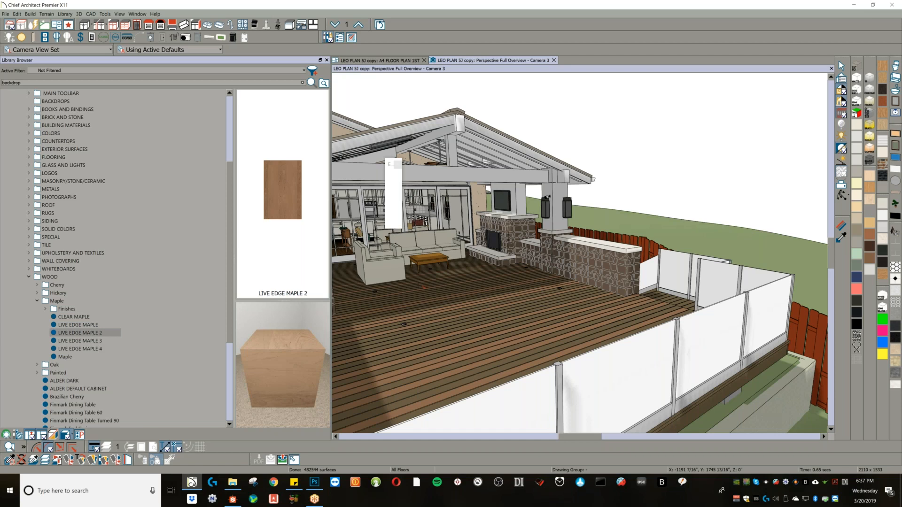
{"action": "left_click", "coordinate": [80, 341]}
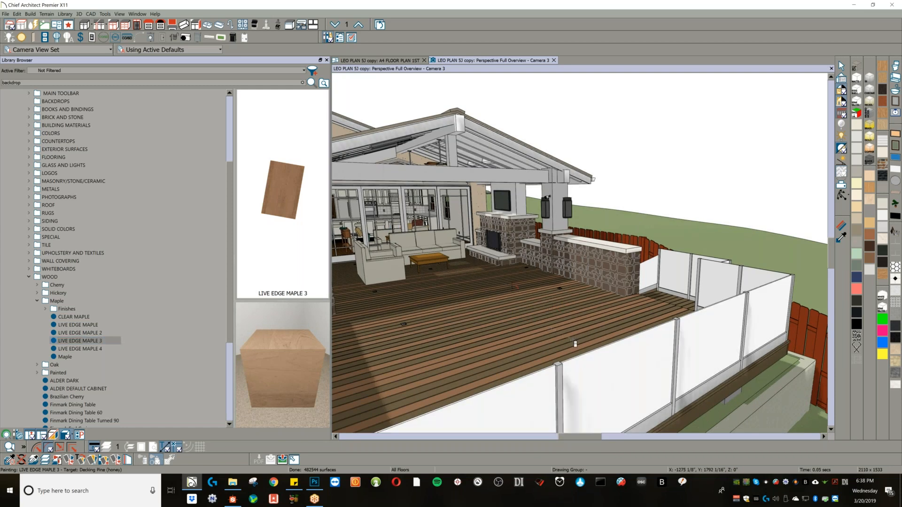
{"action": "left_click", "coordinate": [562, 319]}
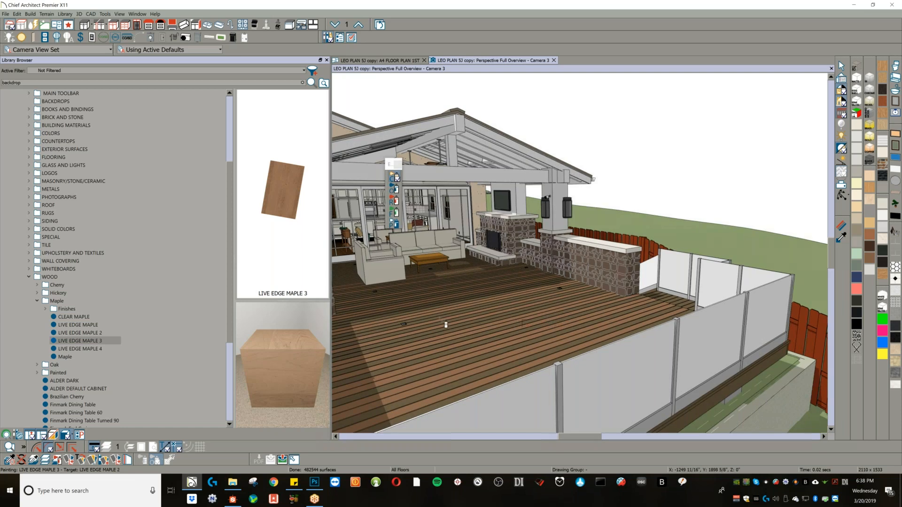
{"action": "left_click", "coordinate": [84, 349]}
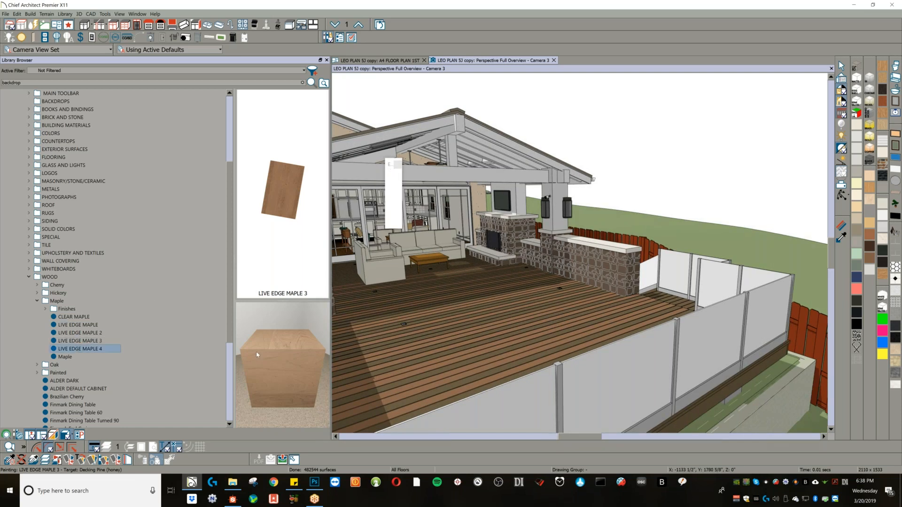
{"action": "left_click", "coordinate": [532, 315]}
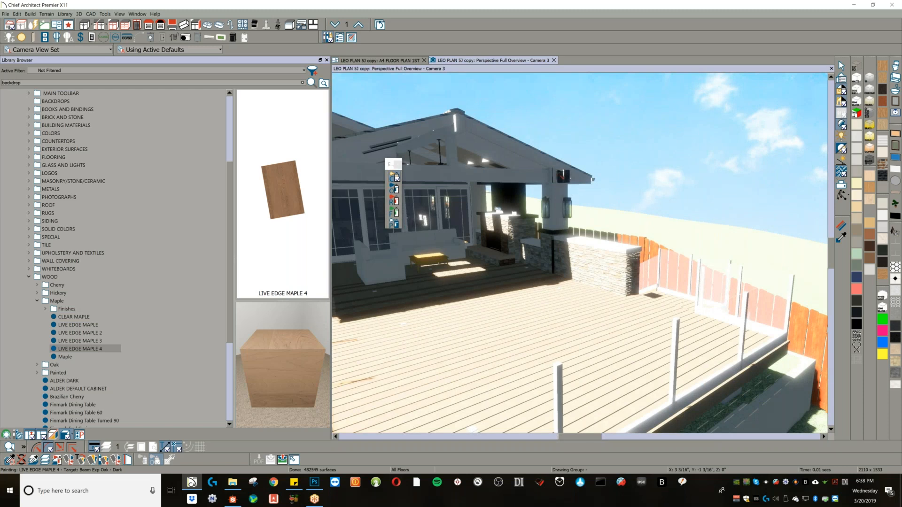
- Change the generic sun's color in Camera 3's sunlight settings to a muted olive grey of medium-dark luminance
{"action": "left_click", "coordinate": [842, 160]}
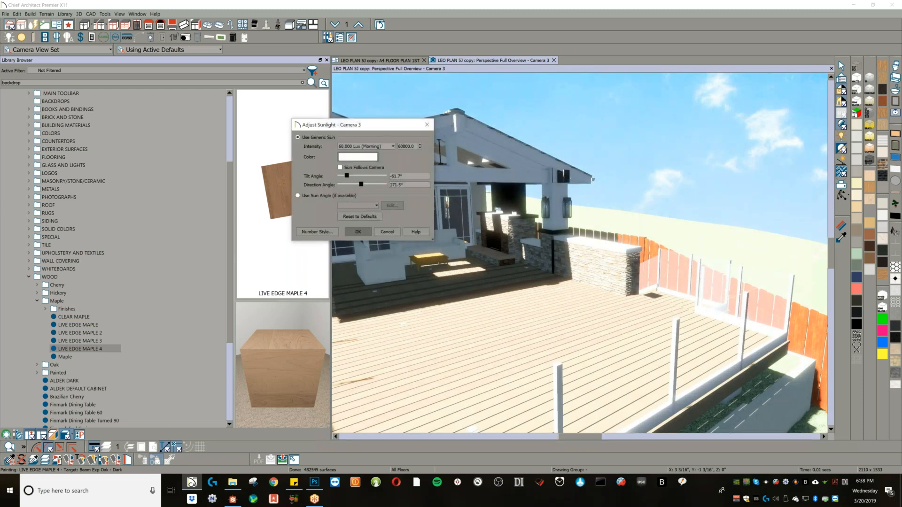
{"action": "left_click", "coordinate": [369, 157]}
{"action": "left_click", "coordinate": [456, 205]}
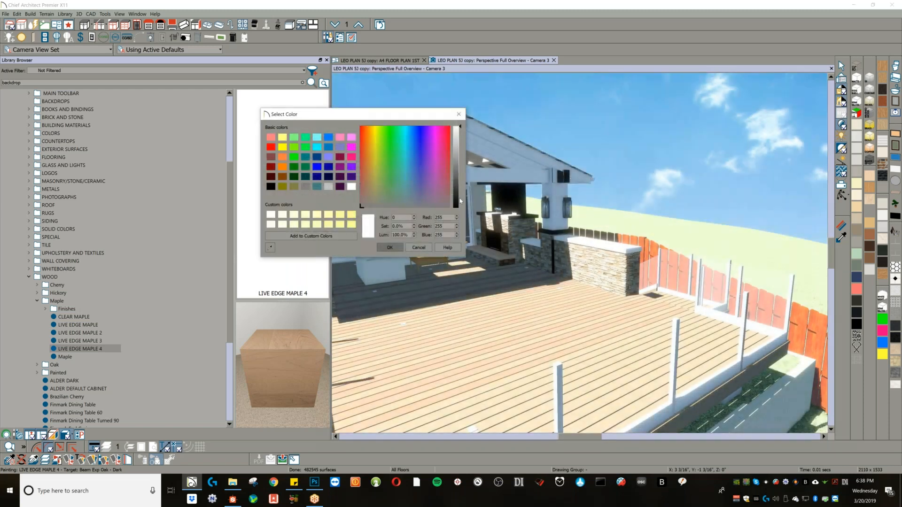
{"action": "left_click", "coordinate": [394, 250]}
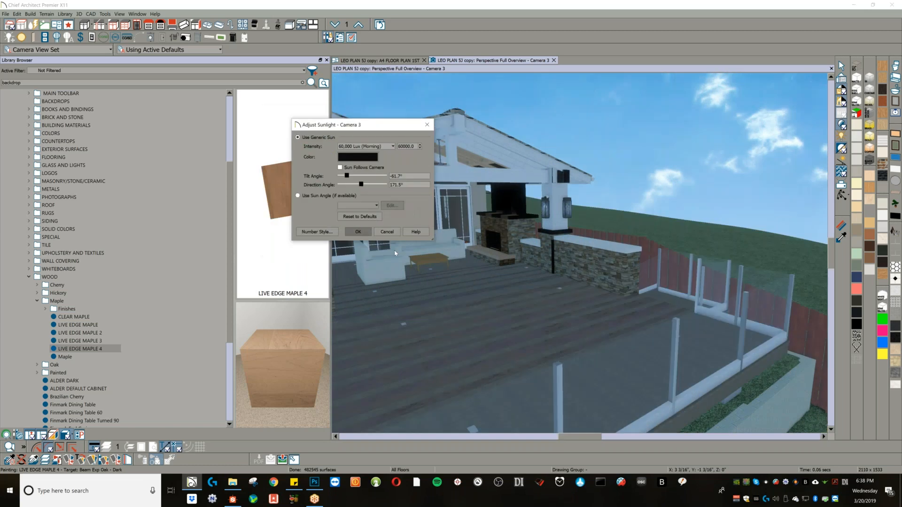
{"action": "left_click", "coordinate": [370, 158]}
{"action": "left_click", "coordinate": [456, 201]}
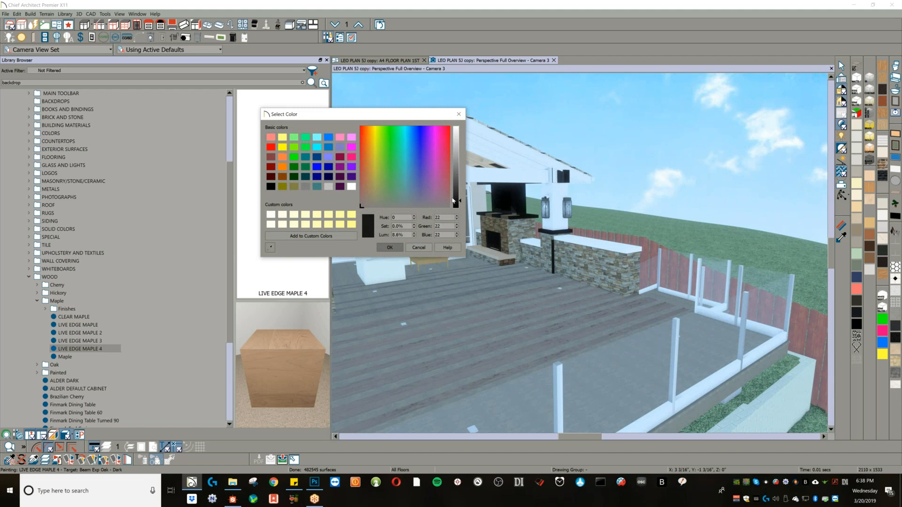
{"action": "left_click", "coordinate": [378, 198]}
{"action": "left_click", "coordinate": [460, 177]}
{"action": "left_click", "coordinate": [394, 248]}
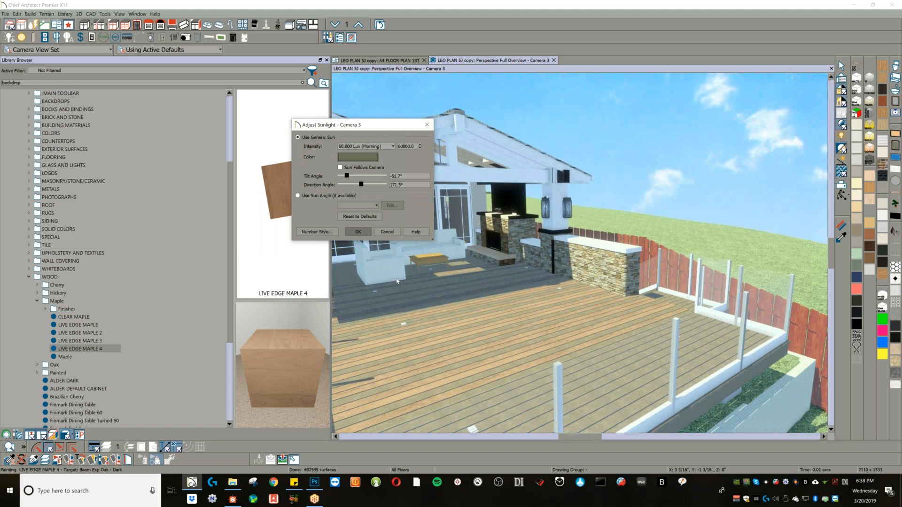
- Darken the olive sun color to 30.6% luminance
{"action": "left_click", "coordinate": [367, 157]}
{"action": "left_click", "coordinate": [455, 184]}
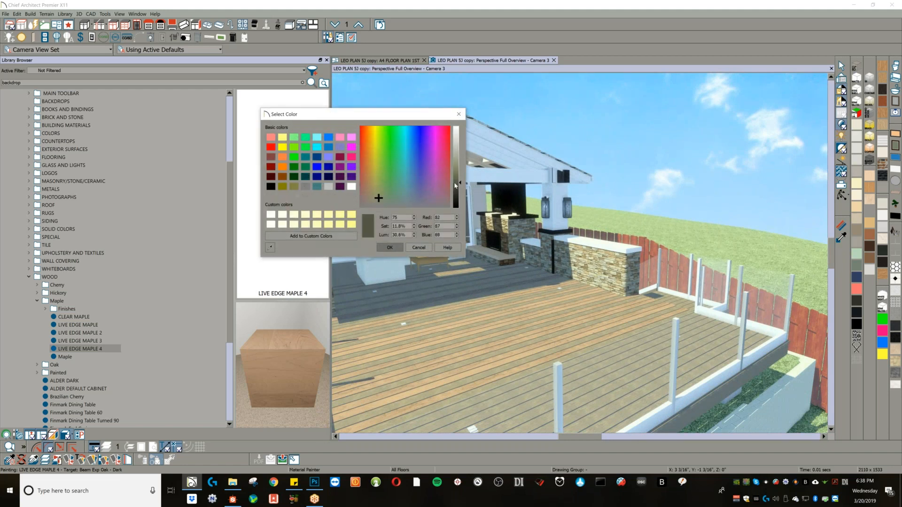
{"action": "left_click", "coordinate": [390, 248]}
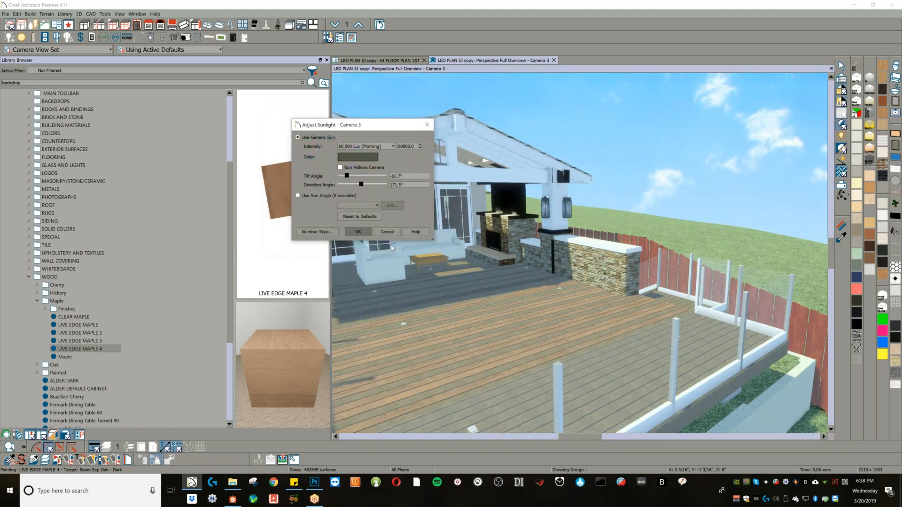
- Lighten the olive sun color to 42.7% luminance and apply the sunlight settings
{"action": "left_click", "coordinate": [357, 157]}
{"action": "left_click", "coordinate": [459, 173]}
{"action": "left_click", "coordinate": [459, 175]}
{"action": "left_click", "coordinate": [459, 173]}
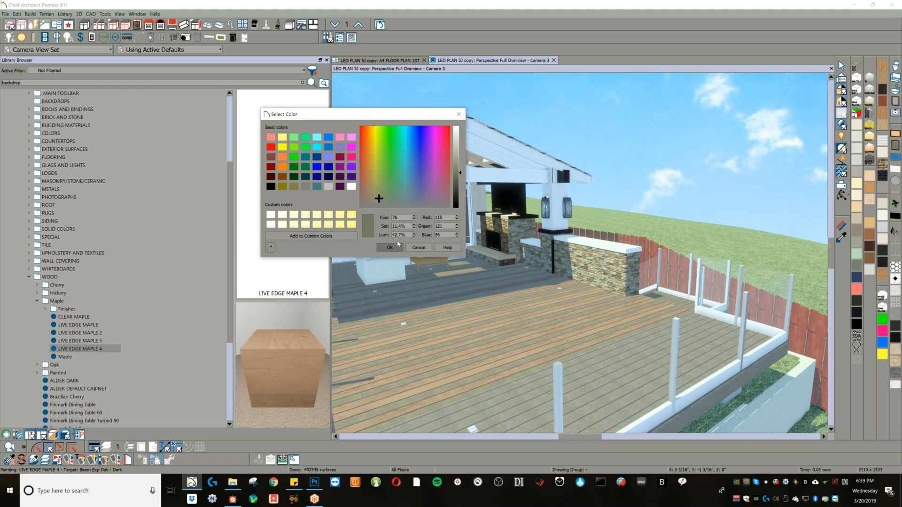
{"action": "left_click", "coordinate": [390, 247]}
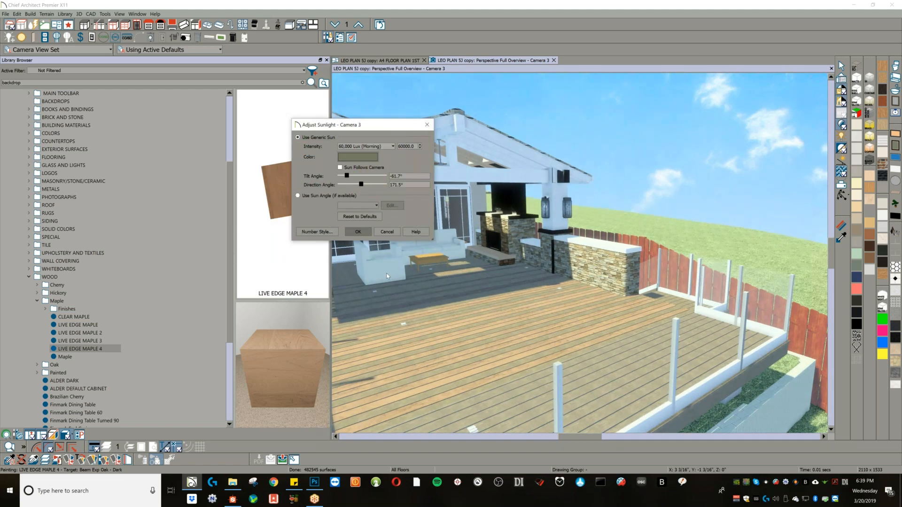
{"action": "left_click", "coordinate": [360, 231]}
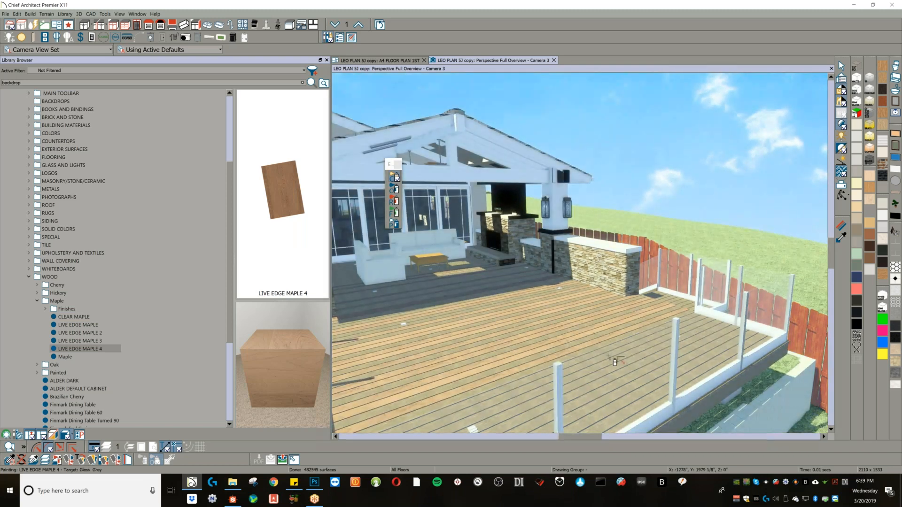
- Lower the Physically Based rendering's camera exposure to 0.1635 and turn off Improve Lighting Quality, viewing the covered patio
{"action": "key", "text": "alt+o"}
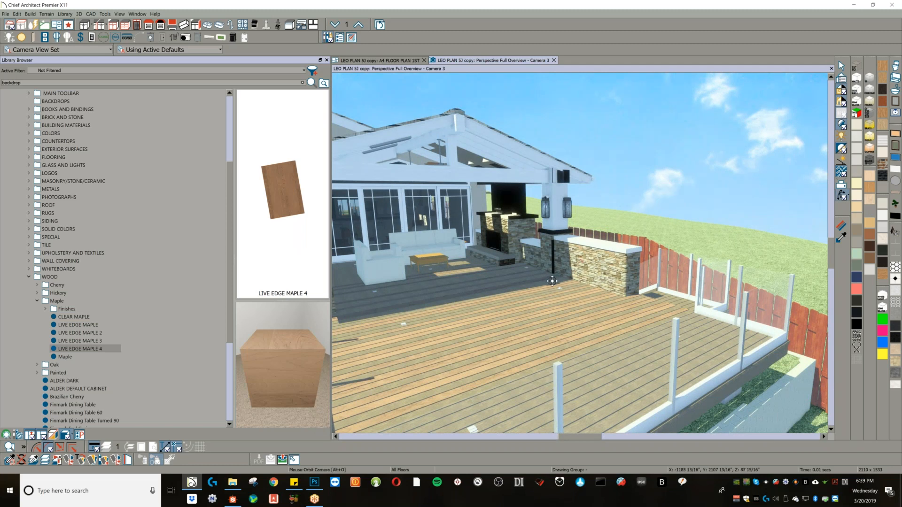
{"action": "mouse_move", "coordinate": [553, 284]}
{"action": "left_mouse_down"}
{"action": "mouse_move", "coordinate": [581, 290]}
{"action": "mouse_move", "coordinate": [516, 241]}
{"action": "mouse_move", "coordinate": [538, 222]}
{"action": "mouse_move", "coordinate": [437, 253]}
{"action": "mouse_move", "coordinate": [455, 275]}
{"action": "mouse_move", "coordinate": [477, 273]}
{"action": "mouse_move", "coordinate": [504, 251]}
{"action": "mouse_move", "coordinate": [568, 262]}
{"action": "mouse_move", "coordinate": [581, 278]}
{"action": "mouse_move", "coordinate": [556, 299]}
{"action": "mouse_move", "coordinate": [558, 279]}
{"action": "left_mouse_up"}
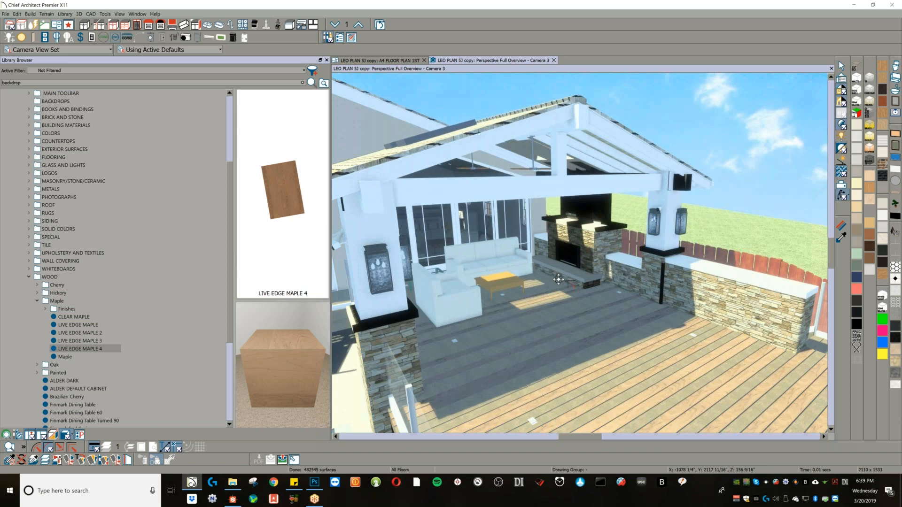
{"action": "key", "text": "r"}
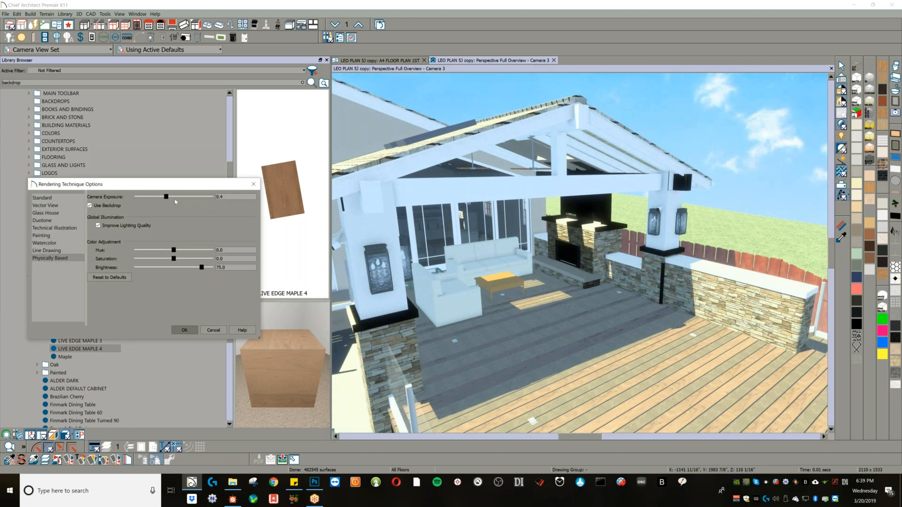
{"action": "left_click_drag", "start_coordinate": [165, 197], "coordinate": [154, 198]}
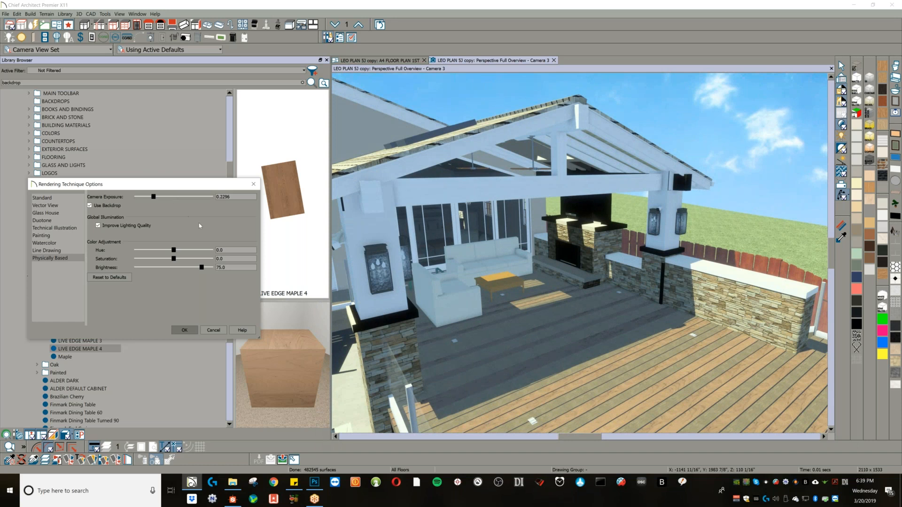
{"action": "left_click_drag", "start_coordinate": [153, 197], "coordinate": [149, 198]}
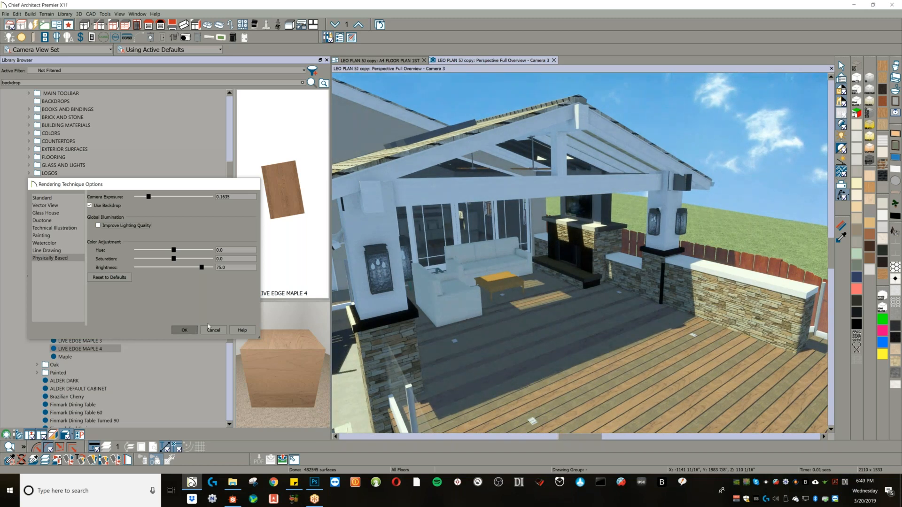
{"action": "left_click", "coordinate": [184, 331]}
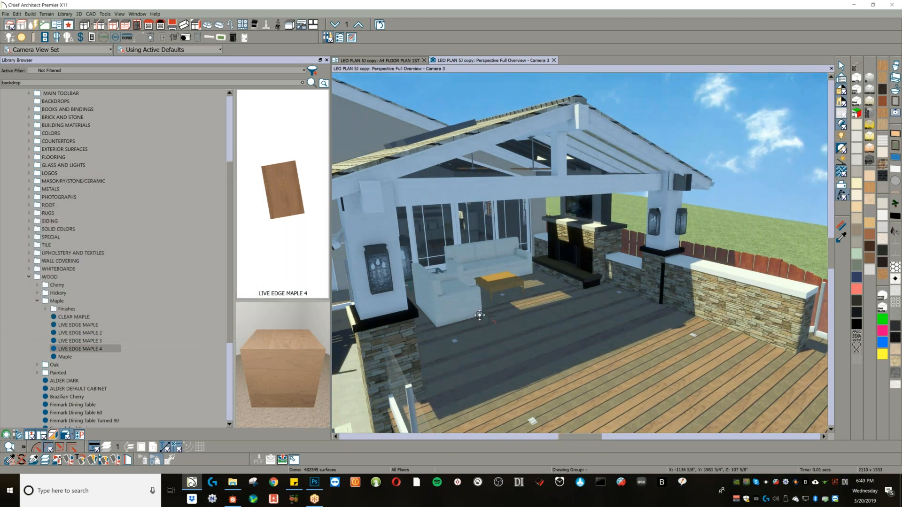
- Turn off Bloom in the specification of Camera 3
{"action": "key", "text": "ctrl+e"}
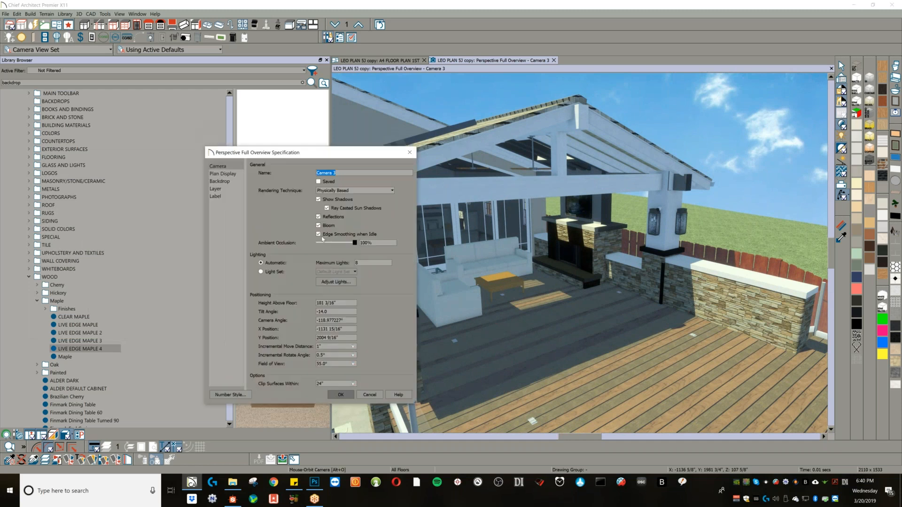
{"action": "left_click", "coordinate": [319, 227]}
{"action": "left_click", "coordinate": [347, 398]}
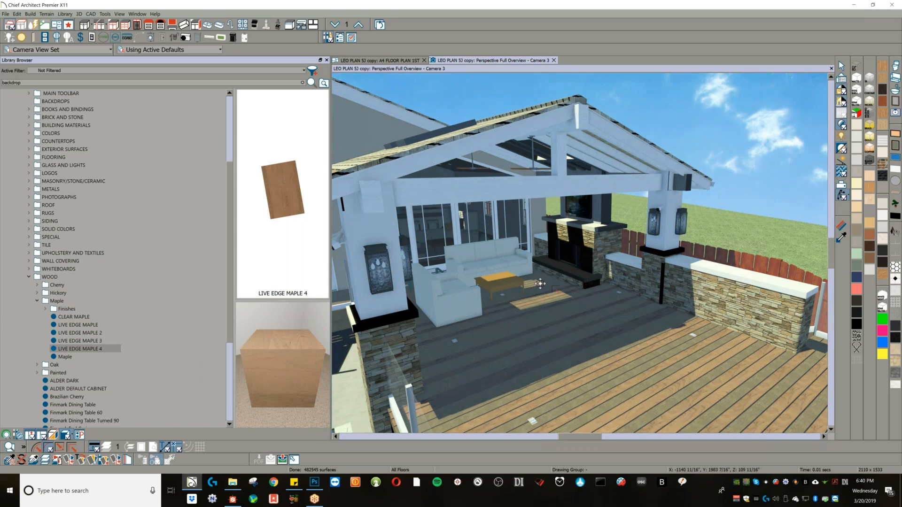
- Examine the lighting and materials of the patio fireplace, low stone walls, deck planks and roof beams up close from several angles
{"action": "mouse_move", "coordinate": [531, 280]}
{"action": "middle_mouse_down"}
{"action": "mouse_move", "coordinate": [546, 269]}
{"action": "mouse_move", "coordinate": [502, 255]}
{"action": "middle_mouse_up"}
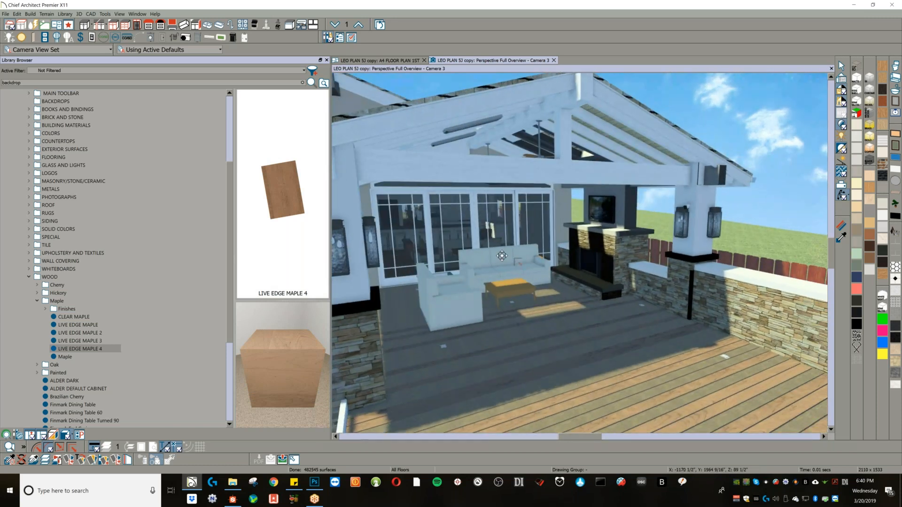
{"action": "scroll", "coordinate": [512, 252], "scroll_direction": "up", "scroll_amount": 3}
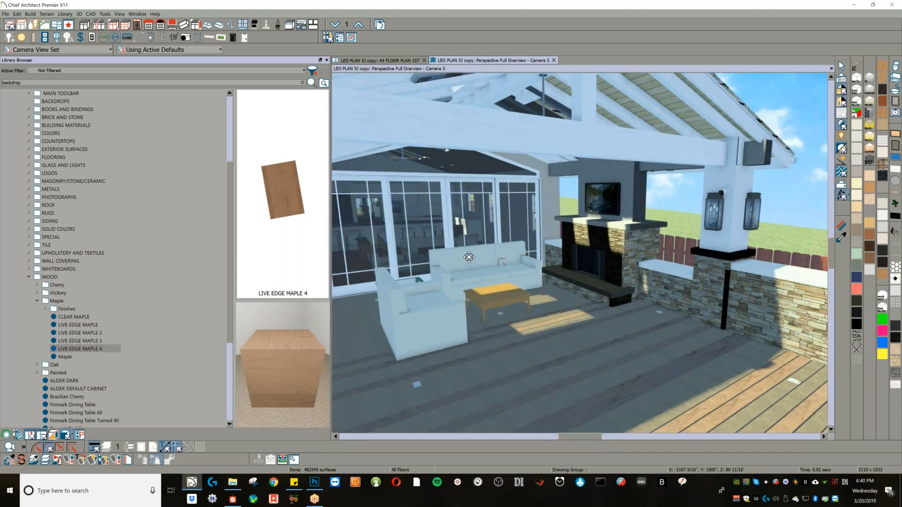
{"action": "middle_click_drag", "start_coordinate": [512, 252], "coordinate": [622, 232]}
{"action": "scroll", "coordinate": [621, 232], "scroll_direction": "up", "scroll_amount": 2}
{"action": "scroll", "coordinate": [609, 254], "scroll_direction": "up", "scroll_amount": 3}
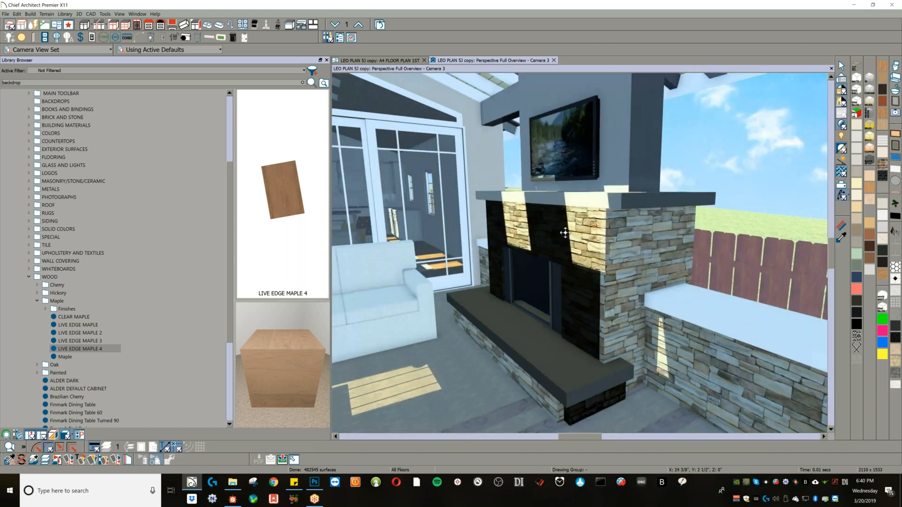
{"action": "left_click_drag", "start_coordinate": [562, 329], "coordinate": [472, 318]}
{"action": "middle_click_drag", "start_coordinate": [471, 318], "coordinate": [606, 262]}
{"action": "scroll", "coordinate": [606, 262], "scroll_direction": "down", "scroll_amount": 3}
{"action": "middle_click_drag", "start_coordinate": [487, 292], "coordinate": [416, 173]}
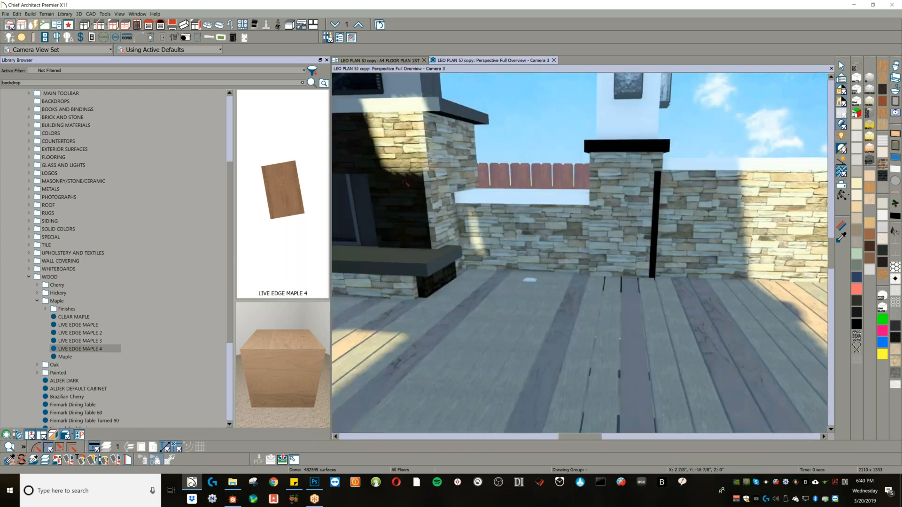
{"action": "left_click_drag", "start_coordinate": [443, 260], "coordinate": [446, 277]}
{"action": "middle_click_drag", "start_coordinate": [465, 348], "coordinate": [477, 403]}
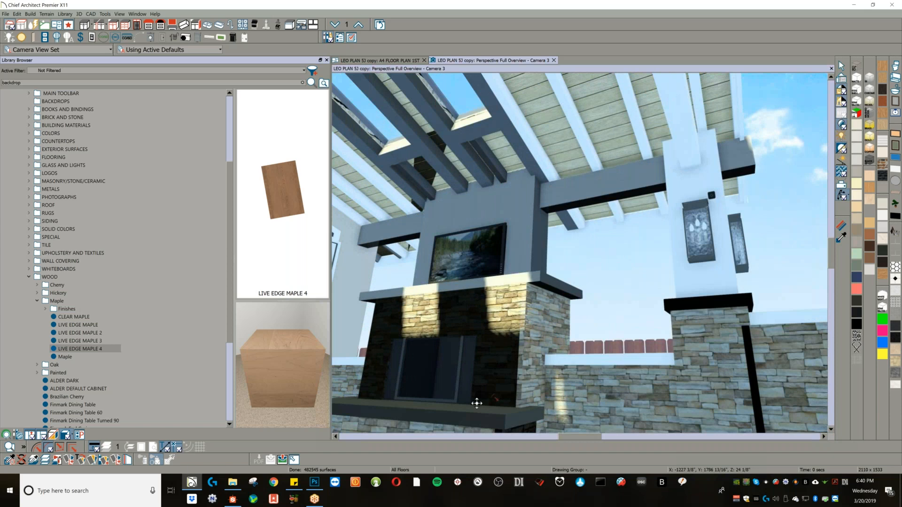
{"action": "left_click_drag", "start_coordinate": [477, 403], "coordinate": [469, 405]}
{"action": "mouse_move", "coordinate": [540, 341]}
{"action": "left_mouse_down"}
{"action": "mouse_move", "coordinate": [540, 333]}
{"action": "mouse_move", "coordinate": [525, 341]}
{"action": "left_mouse_up"}
- Inspect the patio fireplace by selecting its stone wall faces, hearth pieces and the surrounding deck area one after another
{"action": "key", "text": "space"}
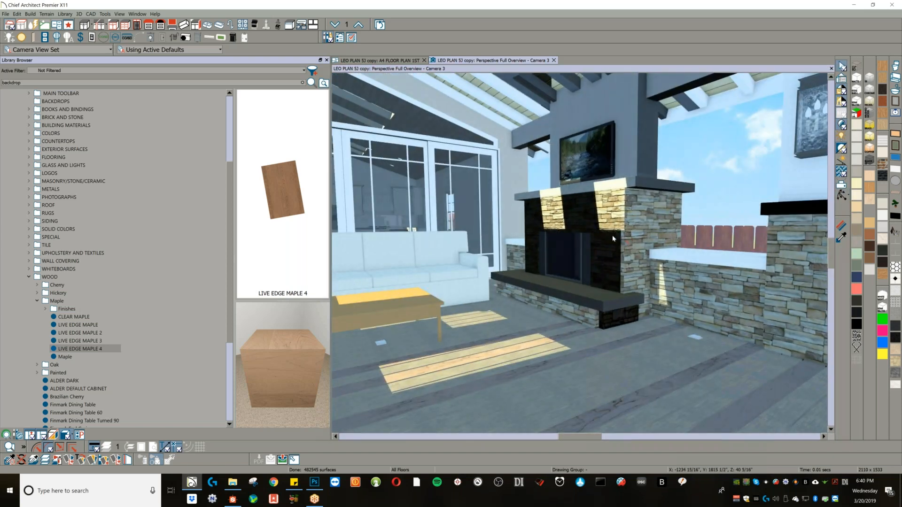
{"action": "left_click", "coordinate": [612, 239]}
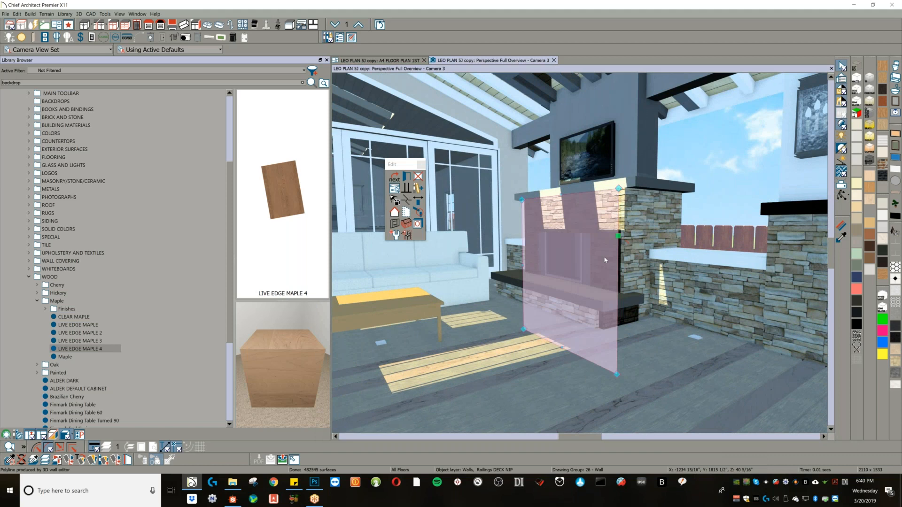
{"action": "middle_click_drag", "start_coordinate": [644, 311], "coordinate": [655, 321]}
{"action": "left_click", "coordinate": [635, 320]}
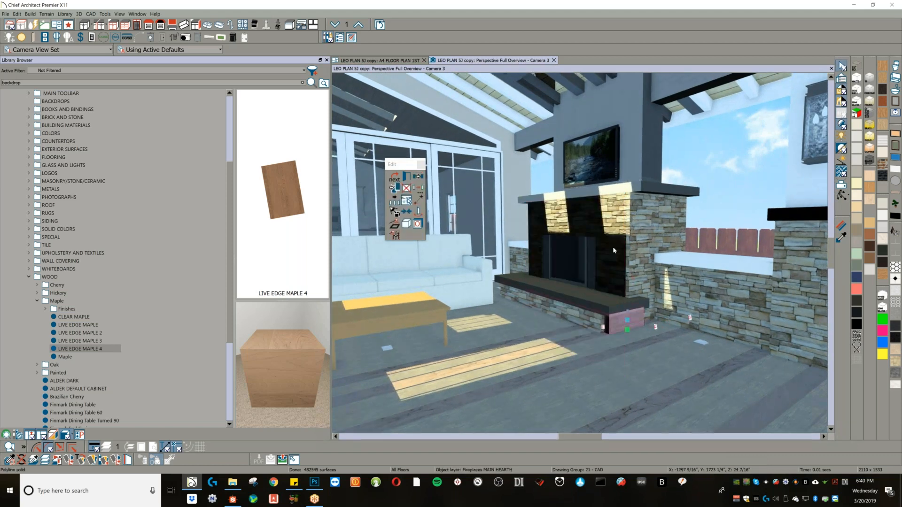
{"action": "left_click", "coordinate": [613, 249]}
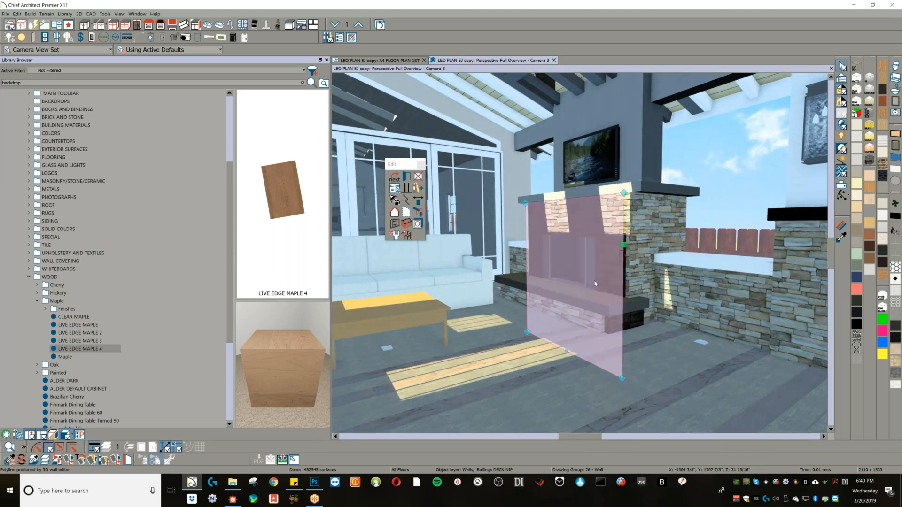
{"action": "left_click", "coordinate": [509, 337]}
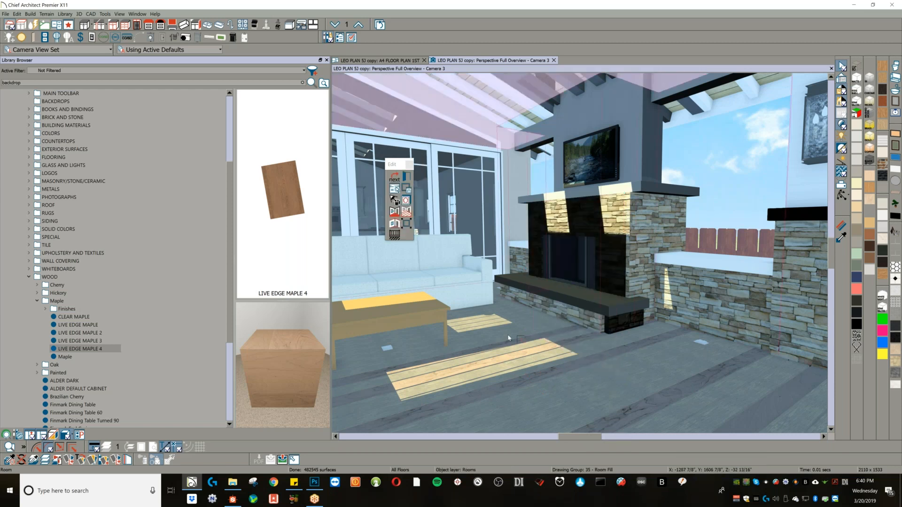
{"action": "left_click", "coordinate": [655, 228]}
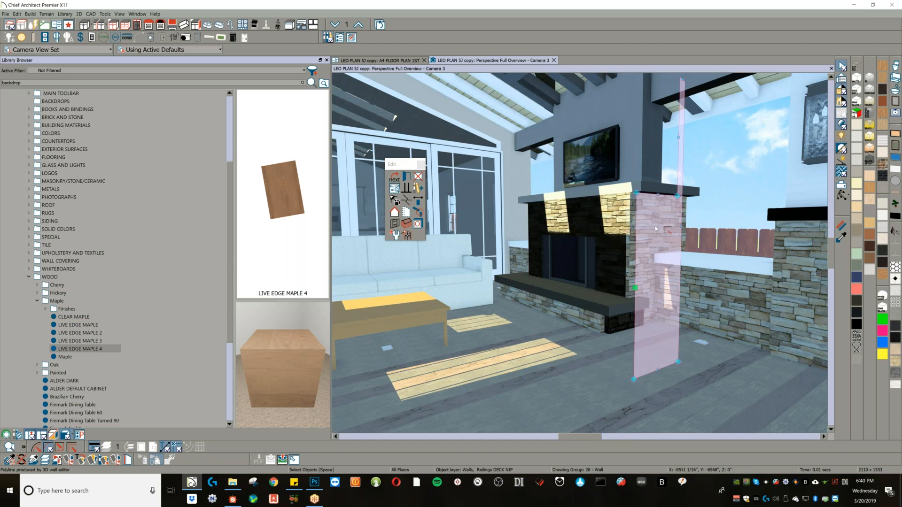
{"action": "left_click", "coordinate": [573, 294]}
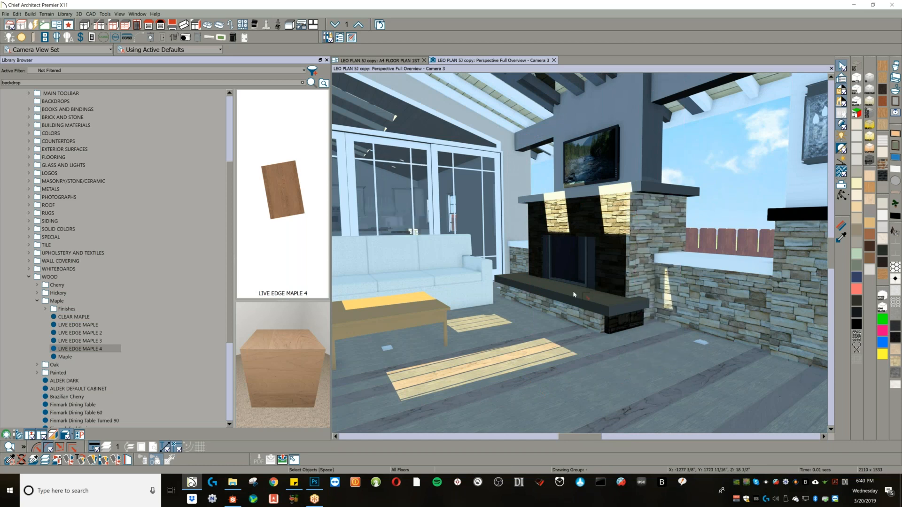
{"action": "left_click", "coordinate": [625, 321]}
{"action": "left_click", "coordinate": [616, 328]}
{"action": "left_click", "coordinate": [616, 328]}
{"action": "left_click", "coordinate": [615, 326]}
{"action": "left_click", "coordinate": [616, 326]}
{"action": "left_click", "coordinate": [617, 326]}
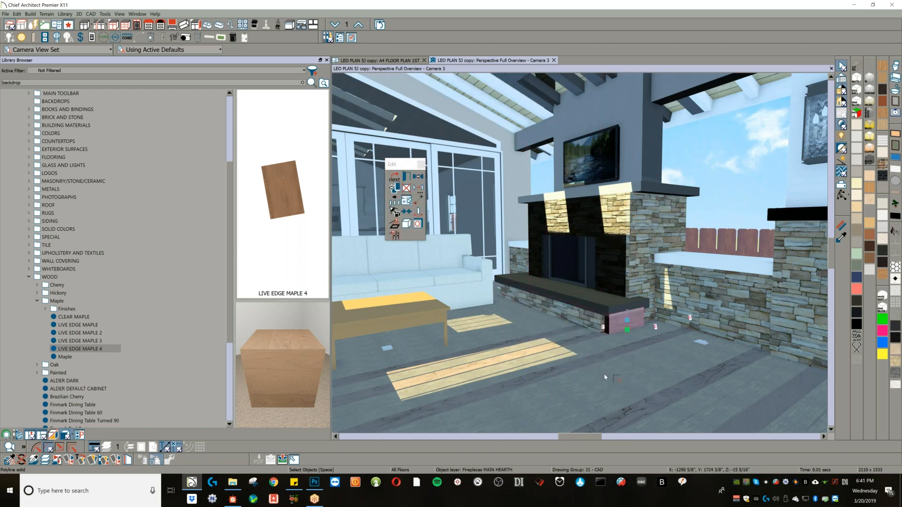
{"action": "left_click", "coordinate": [593, 325]}
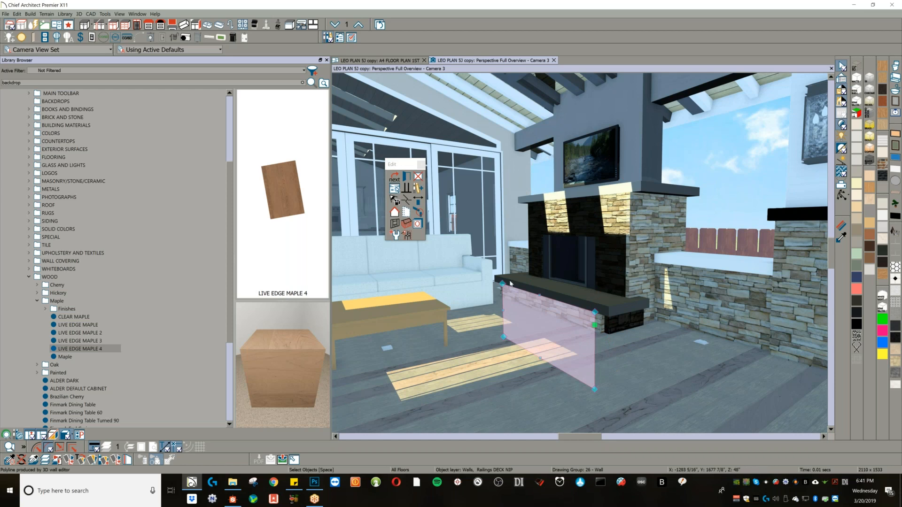
- Examine the fireplace, low stone walls and shaded deck from outside the covered patio and from the seating area
{"action": "key", "text": "o"}
{"action": "left_click_drag", "start_coordinate": [539, 300], "coordinate": [519, 296]}
{"action": "middle_click_drag", "start_coordinate": [514, 309], "coordinate": [544, 260]}
{"action": "scroll", "coordinate": [541, 260], "scroll_direction": "down", "scroll_amount": 4}
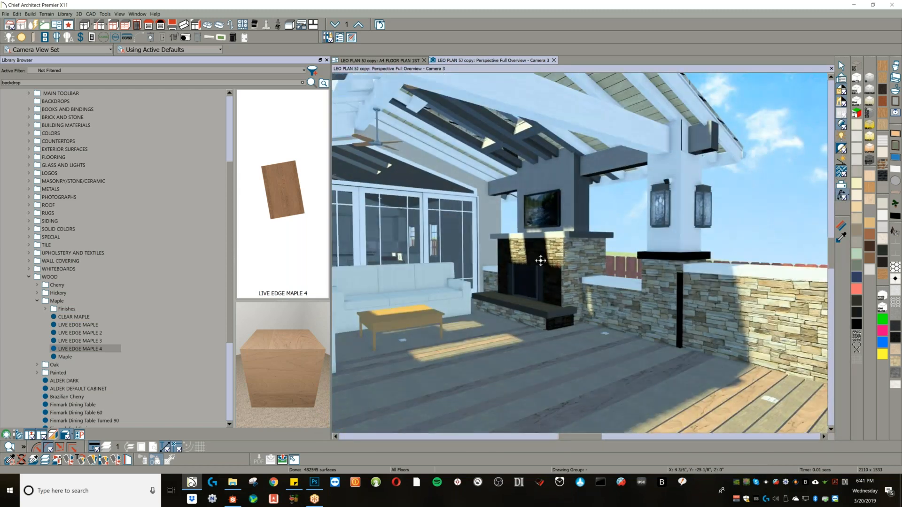
{"action": "left_click_drag", "start_coordinate": [540, 260], "coordinate": [551, 291]}
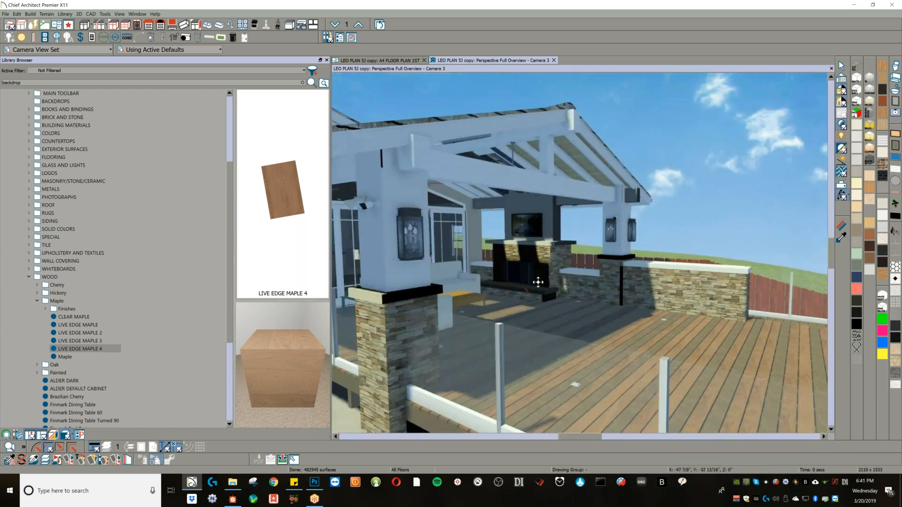
{"action": "scroll", "coordinate": [507, 246], "scroll_direction": "up", "scroll_amount": 4}
{"action": "left_click_drag", "start_coordinate": [496, 282], "coordinate": [517, 265]}
{"action": "scroll", "coordinate": [487, 208], "scroll_direction": "down", "scroll_amount": 3}
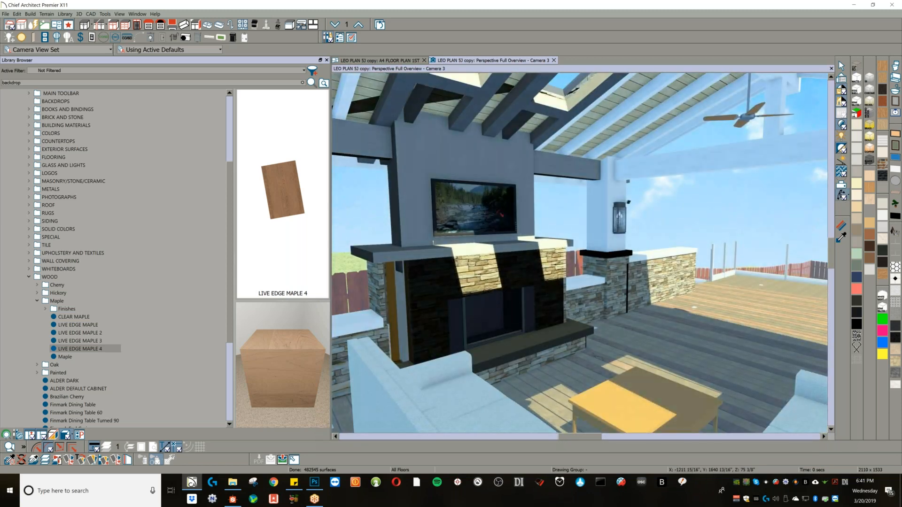
- Make the Waterfall & Rapids material on the TV screen above the fireplace emissive in its material properties
{"action": "left_click", "coordinate": [487, 208]}
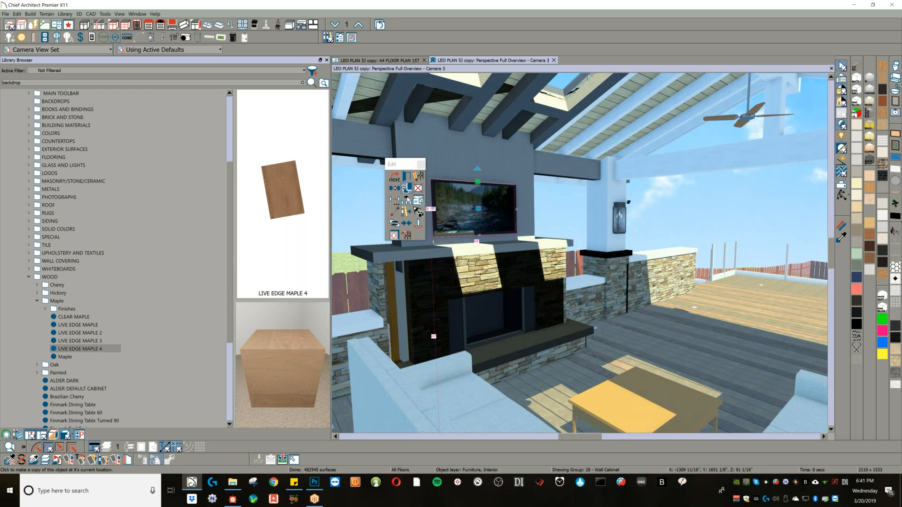
{"action": "left_click", "coordinate": [864, 201]}
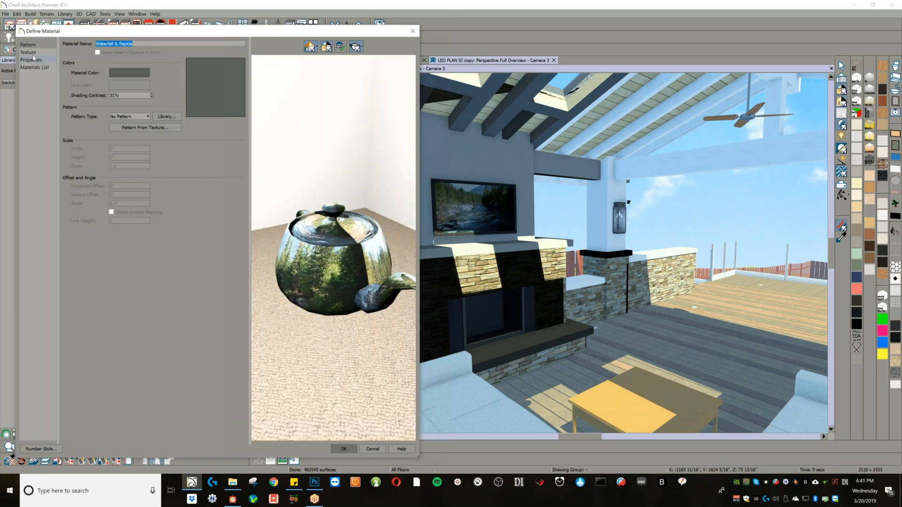
{"action": "left_click", "coordinate": [28, 53]}
{"action": "left_click", "coordinate": [31, 60]}
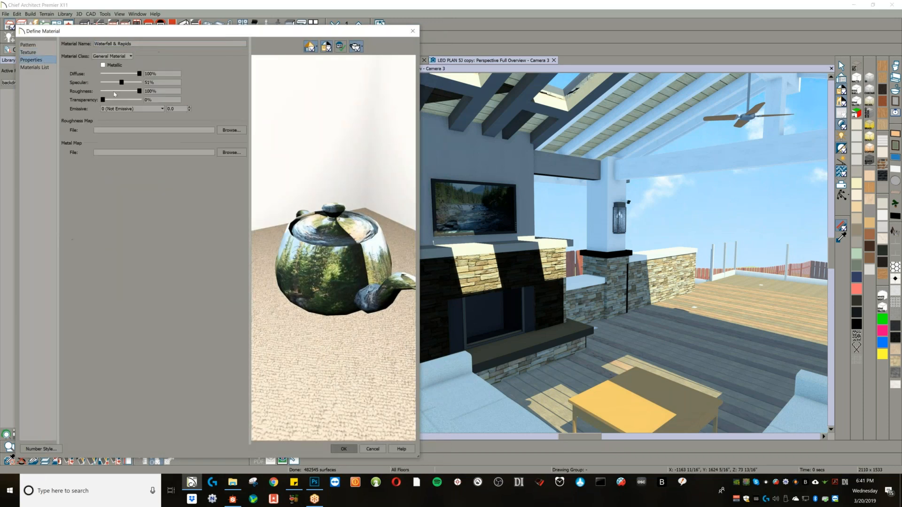
{"action": "left_click", "coordinate": [151, 110]}
{"action": "left_click", "coordinate": [159, 188]}
{"action": "left_click", "coordinate": [344, 449]}
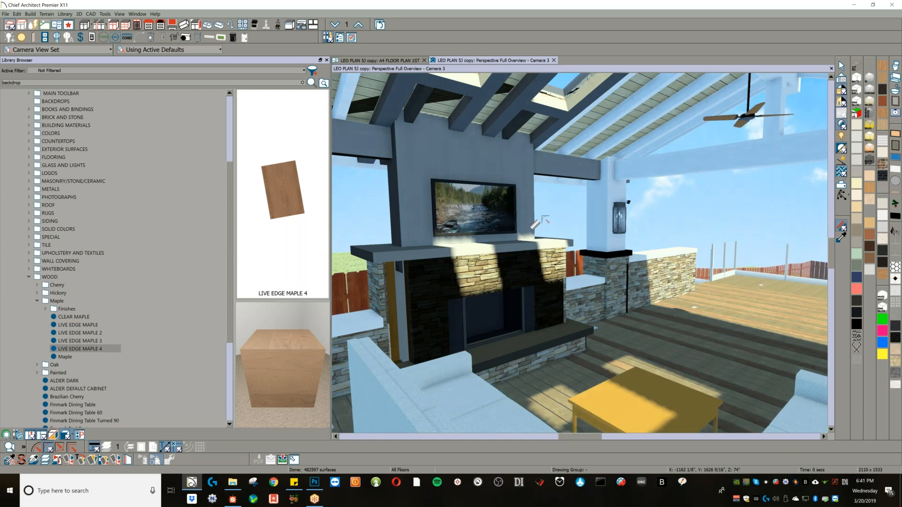
- Examine the brightened TV screen, the covered patio and the whole house with its lawn from several exterior viewpoints
{"action": "key", "text": "space"}
{"action": "middle_click_drag", "start_coordinate": [542, 324], "coordinate": [644, 247]}
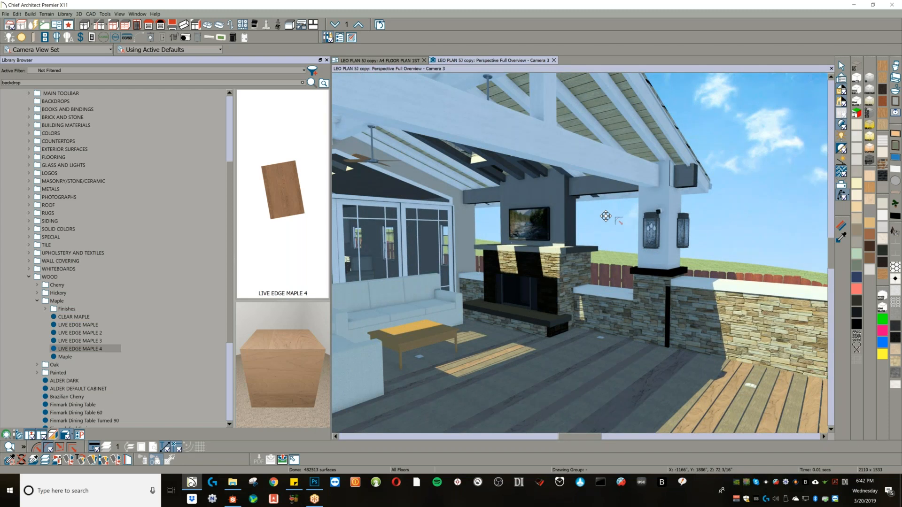
{"action": "middle_click_drag", "start_coordinate": [599, 216], "coordinate": [507, 226]}
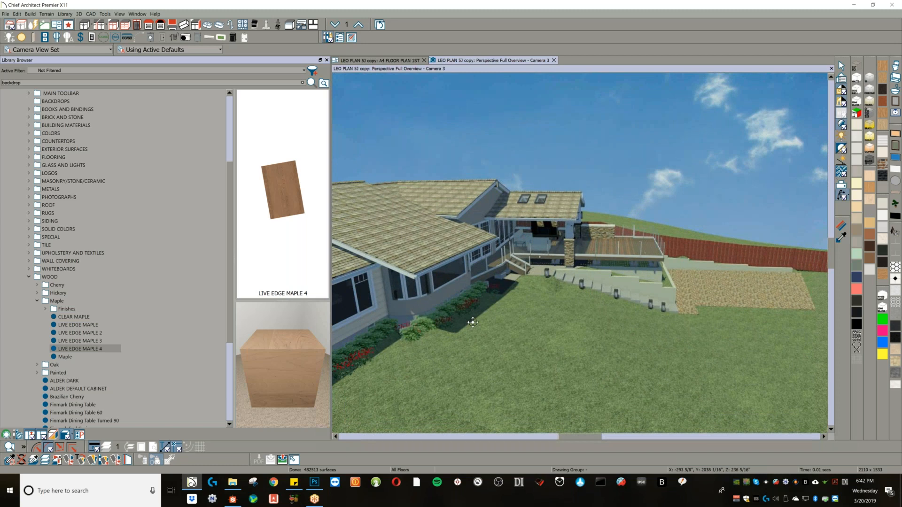
{"action": "middle_click_drag", "start_coordinate": [546, 315], "coordinate": [560, 249]}
{"action": "scroll", "coordinate": [558, 250], "scroll_direction": "up", "scroll_amount": 3}
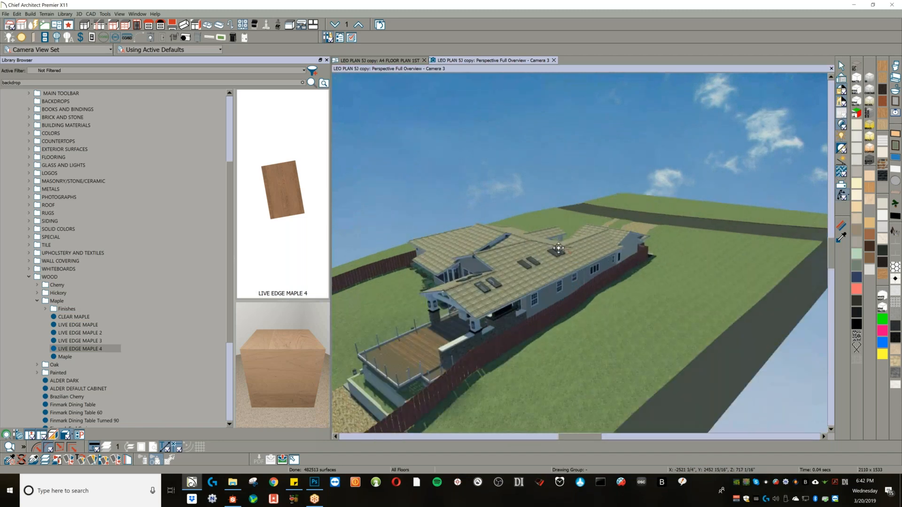
{"action": "middle_click_drag", "start_coordinate": [478, 269], "coordinate": [563, 258]}
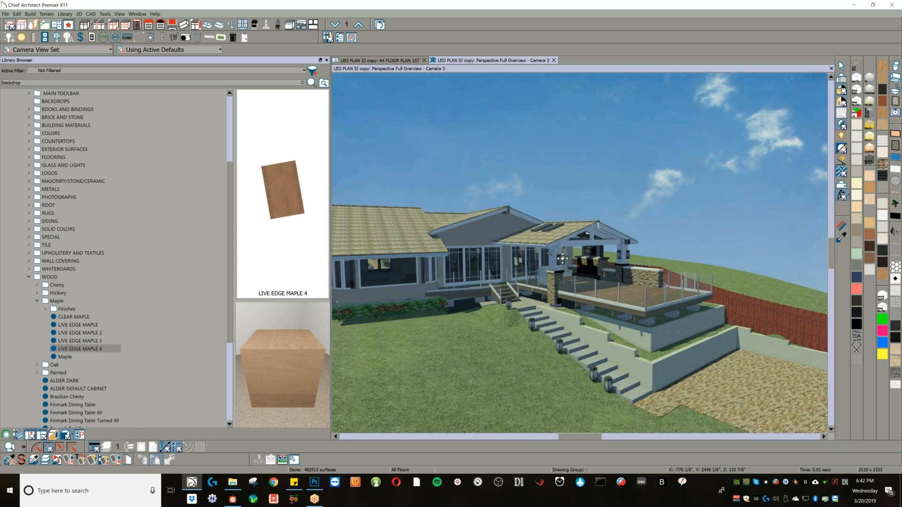
{"action": "scroll", "coordinate": [548, 243], "scroll_direction": "up", "scroll_amount": 3}
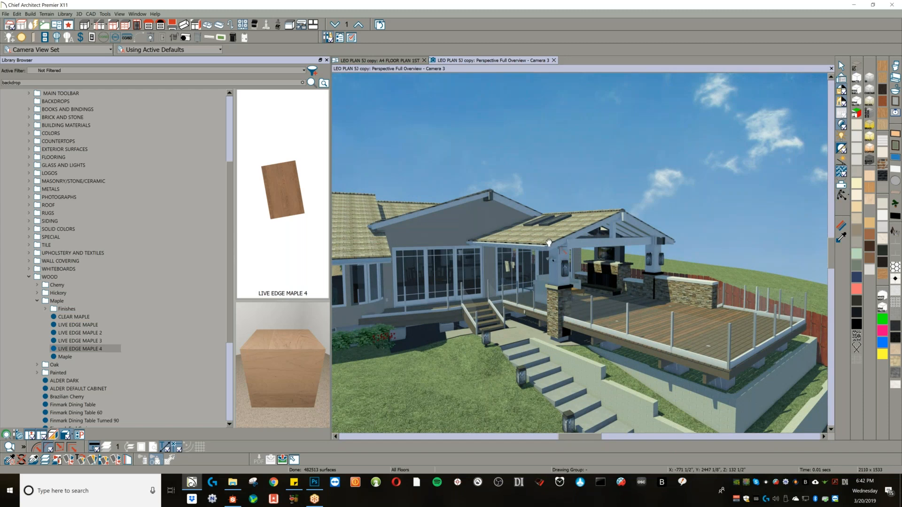
{"action": "middle_click_drag", "start_coordinate": [548, 233], "coordinate": [541, 278]}
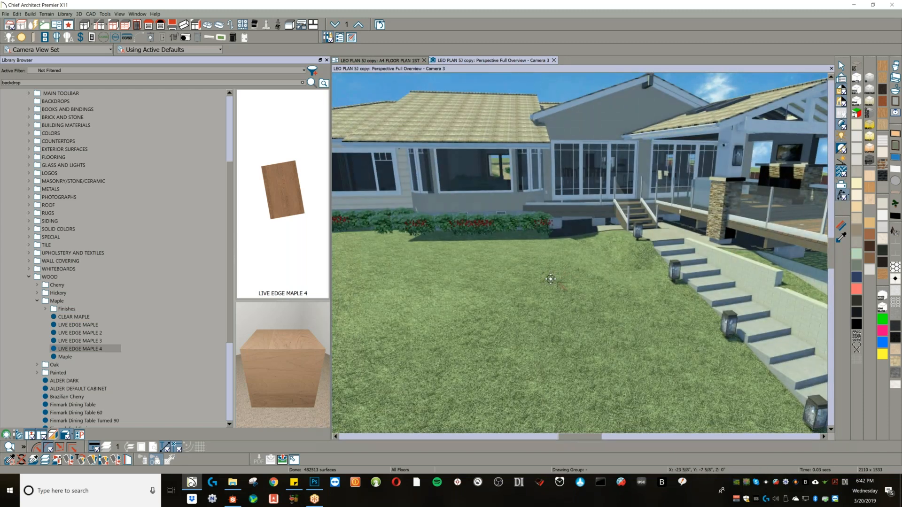
- Set the terrain surface smoothing to High in the terrain specification for the lawn around the house
{"action": "left_click", "coordinate": [563, 283]}
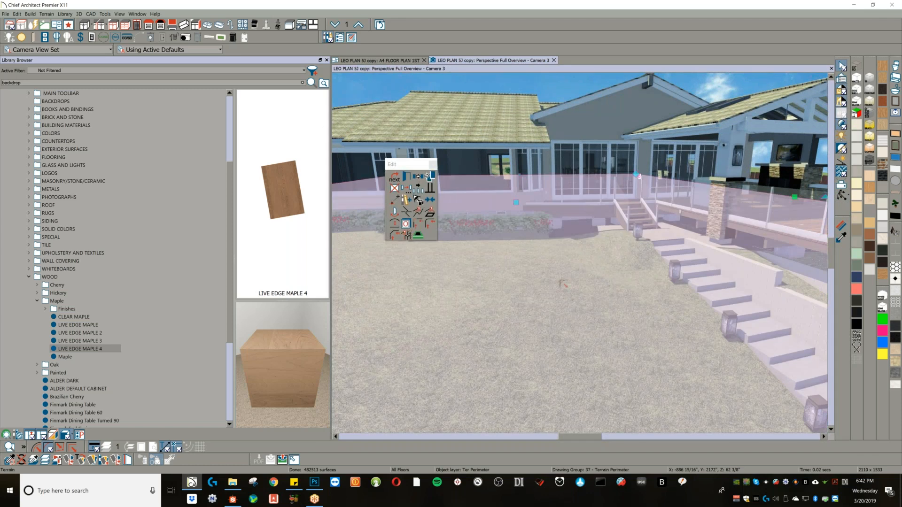
{"action": "double_click", "coordinate": [563, 284]}
{"action": "left_click_drag", "start_coordinate": [428, 133], "coordinate": [355, 157]}
{"action": "left_click", "coordinate": [292, 172]}
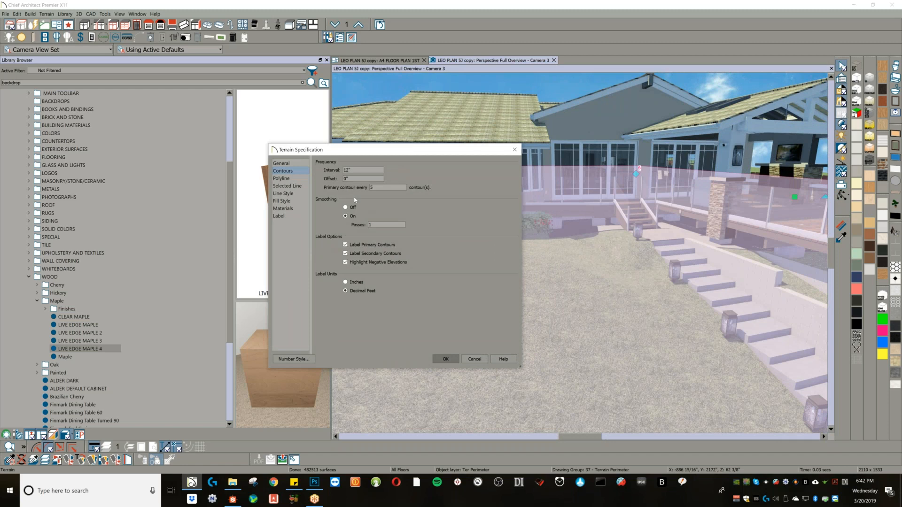
{"action": "left_click", "coordinate": [296, 179]}
{"action": "left_click", "coordinate": [293, 172]}
{"action": "left_click", "coordinate": [283, 164]}
{"action": "left_click", "coordinate": [398, 266]}
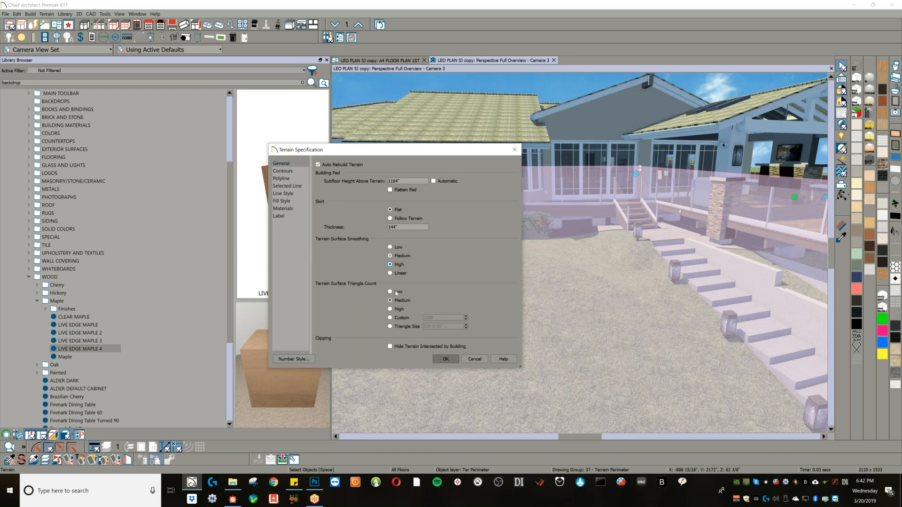
{"action": "left_click", "coordinate": [446, 360]}
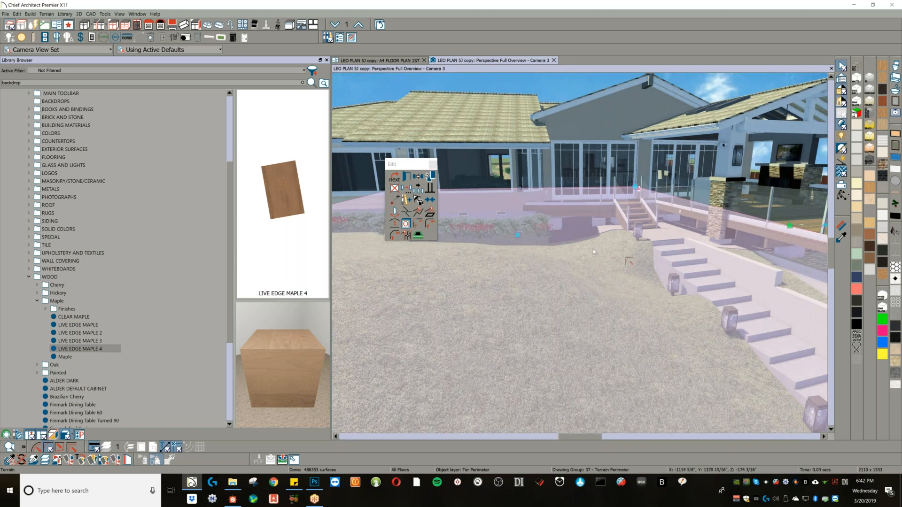
{"action": "key", "text": "Escape"}
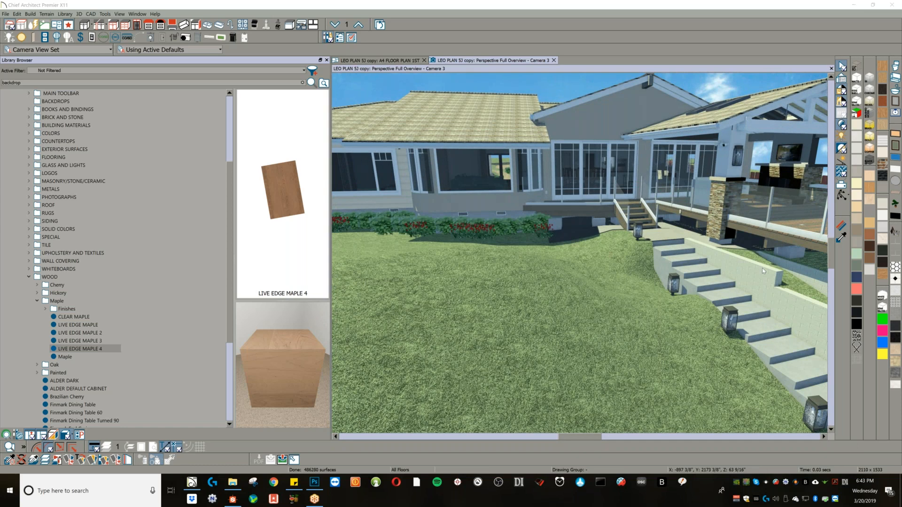
- Examine the lawn's shape beside the concrete steps, the raised deck and the house's rear facade from several angles
{"action": "left_click", "coordinate": [598, 274]}
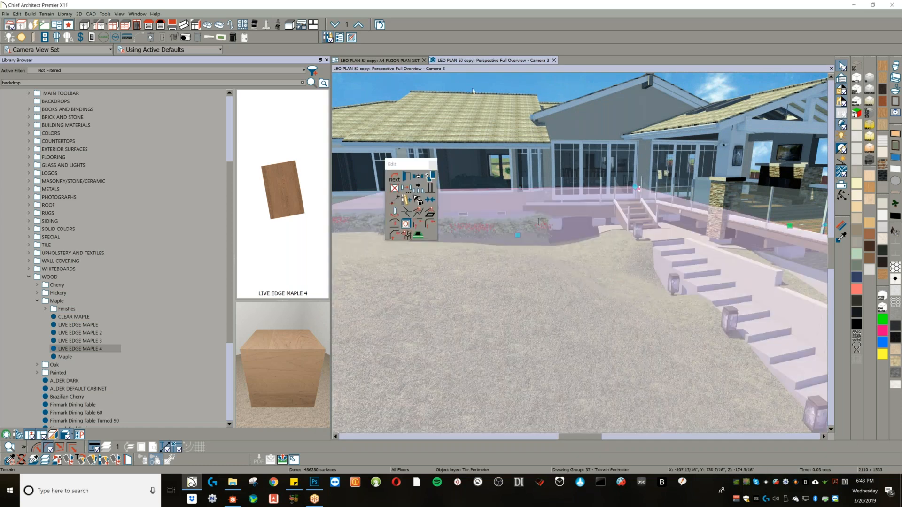
{"action": "left_click", "coordinate": [509, 200]}
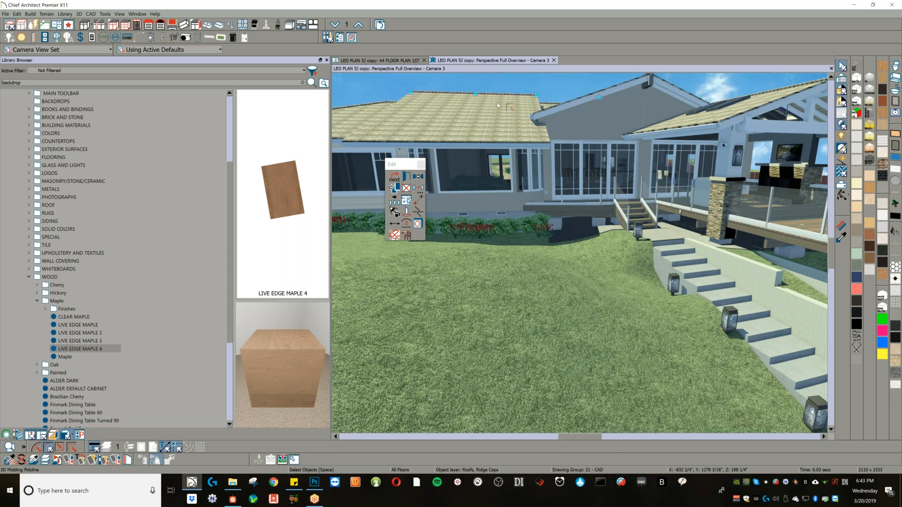
{"action": "key", "text": "Escape"}
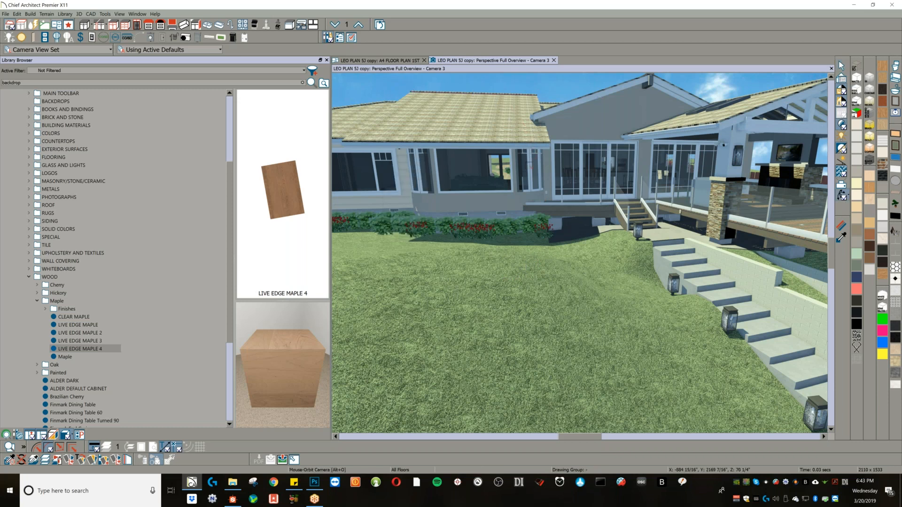
{"action": "middle_click_drag", "start_coordinate": [541, 162], "coordinate": [459, 184]}
{"action": "middle_click_drag", "start_coordinate": [439, 143], "coordinate": [540, 228]}
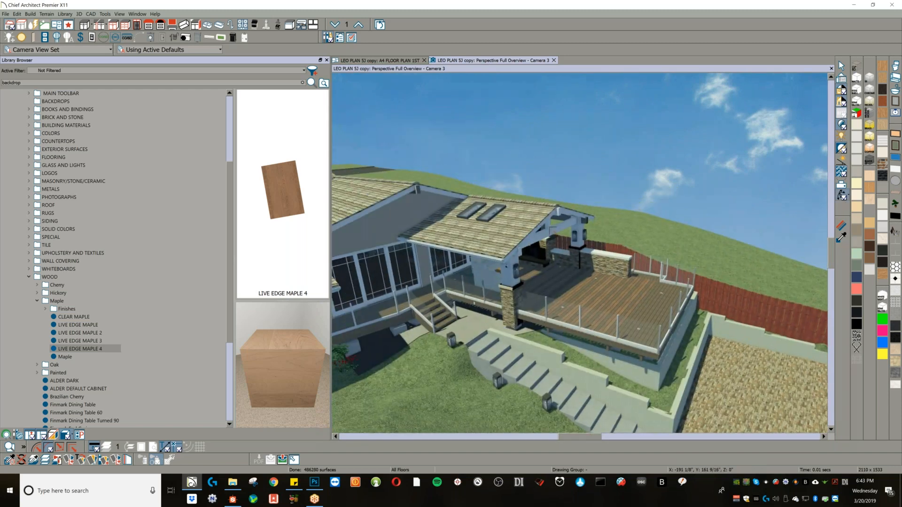
{"action": "middle_click_drag", "start_coordinate": [520, 236], "coordinate": [520, 193]}
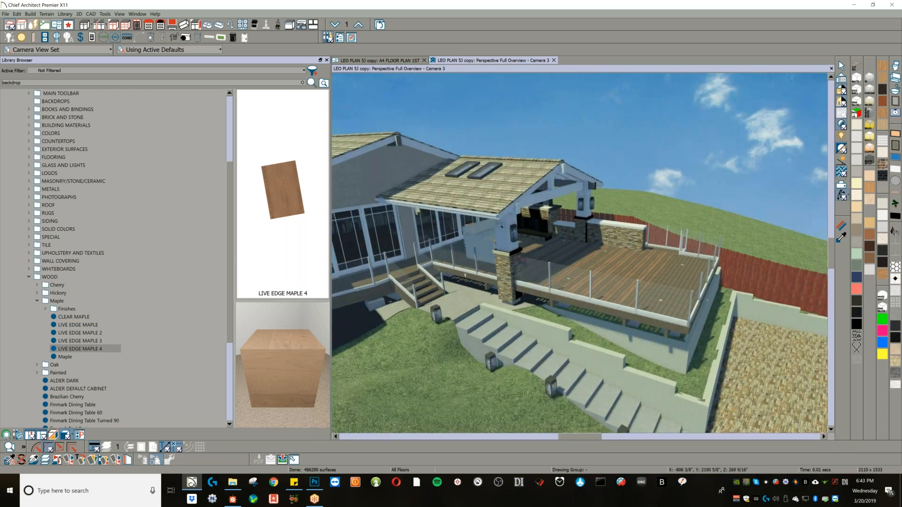
{"action": "middle_click_drag", "start_coordinate": [522, 259], "coordinate": [476, 265]}
{"action": "scroll", "coordinate": [477, 266], "scroll_direction": "up", "scroll_amount": 3}
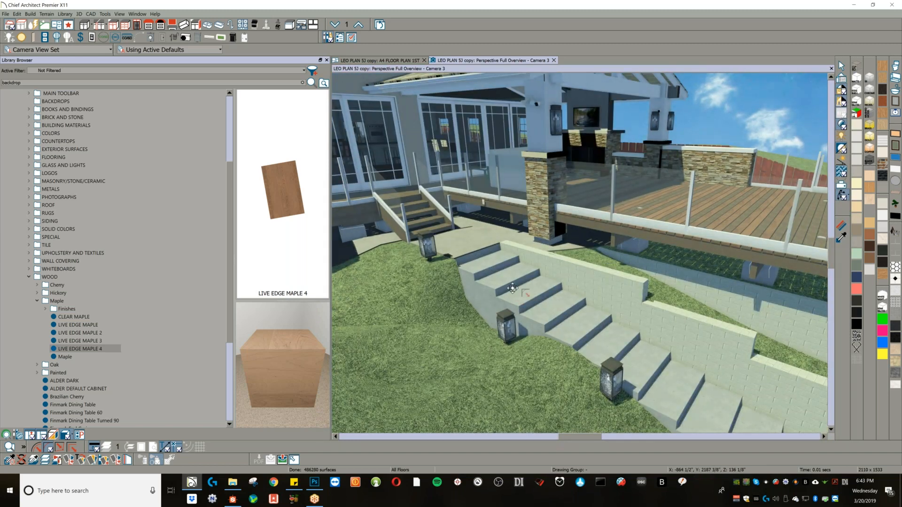
{"action": "middle_click_drag", "start_coordinate": [478, 221], "coordinate": [623, 268]}
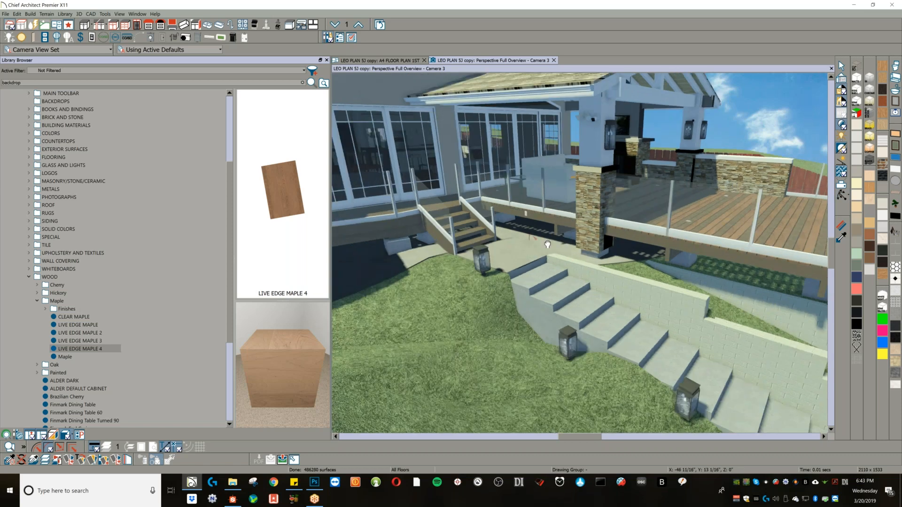
{"action": "scroll", "coordinate": [483, 167], "scroll_direction": "up", "scroll_amount": 1}
{"action": "middle_click_drag", "start_coordinate": [474, 164], "coordinate": [572, 215]}
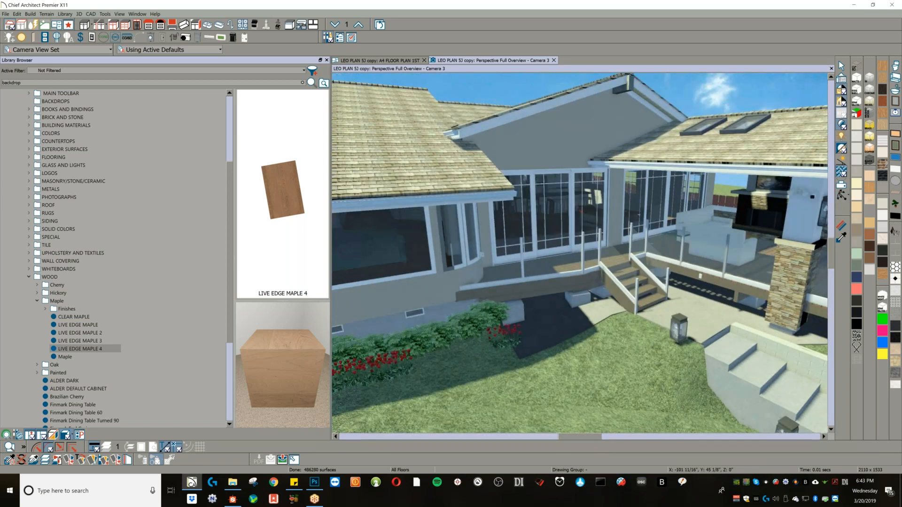
- Add CARoughDustbump.jpg from the ROOFING AND SIDING folder as the bump map of the patio roof's Dust Roof Tile material
{"action": "scroll", "coordinate": [558, 157], "scroll_direction": "up", "scroll_amount": 2}
{"action": "middle_click_drag", "start_coordinate": [557, 157], "coordinate": [447, 221]}
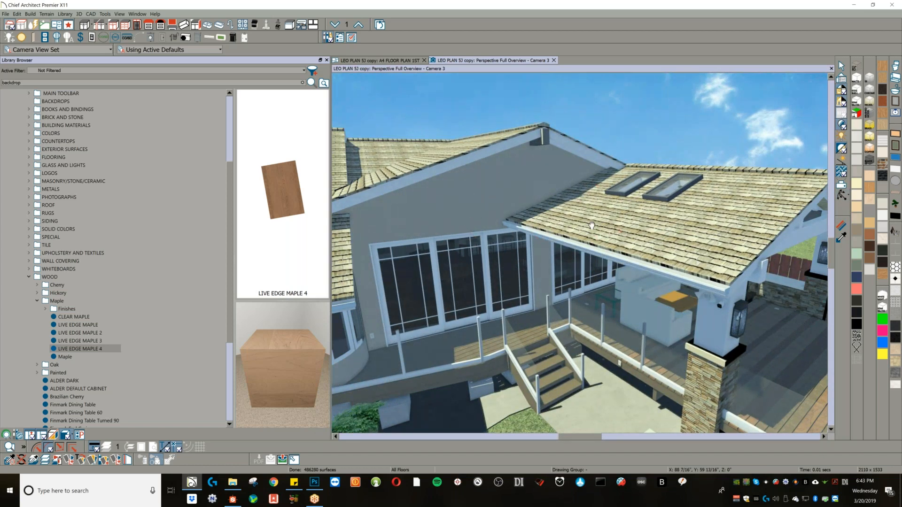
{"action": "middle_click_drag", "start_coordinate": [593, 225], "coordinate": [549, 228]}
{"action": "key", "text": "o"}
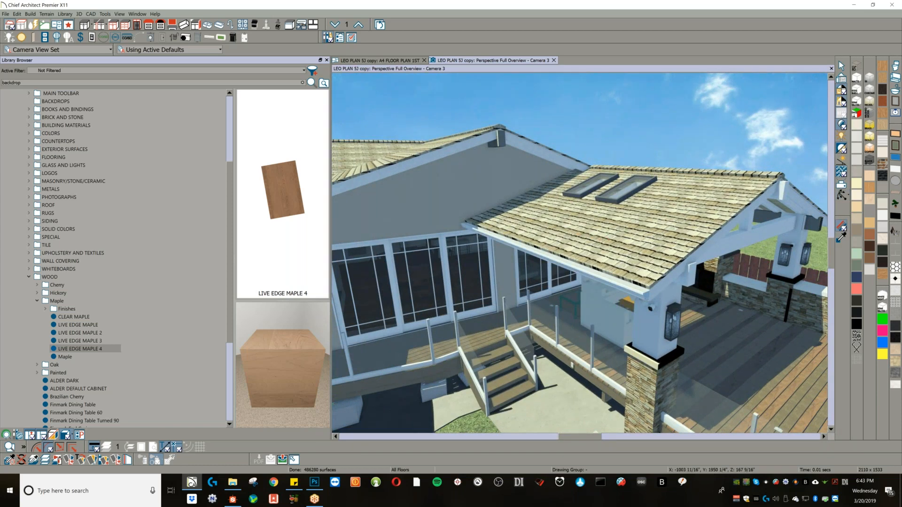
{"action": "left_click", "coordinate": [649, 241]}
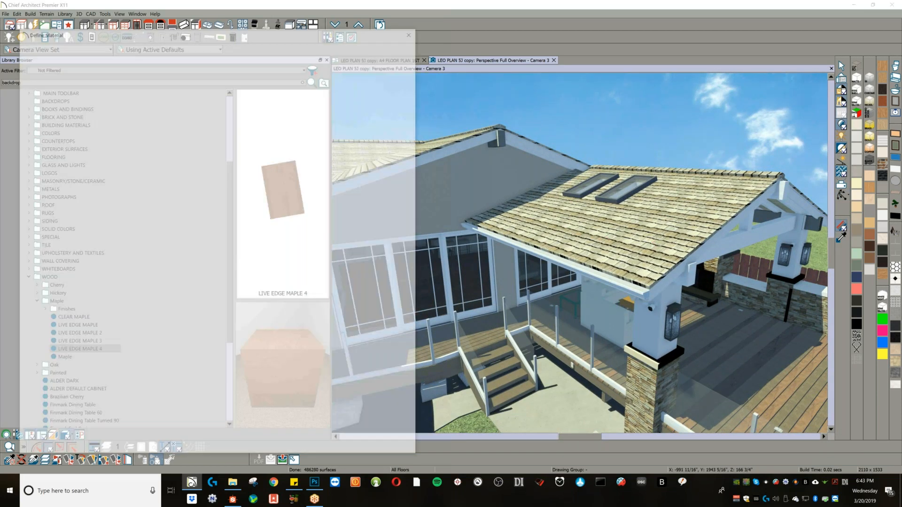
{"action": "left_click", "coordinate": [41, 53]}
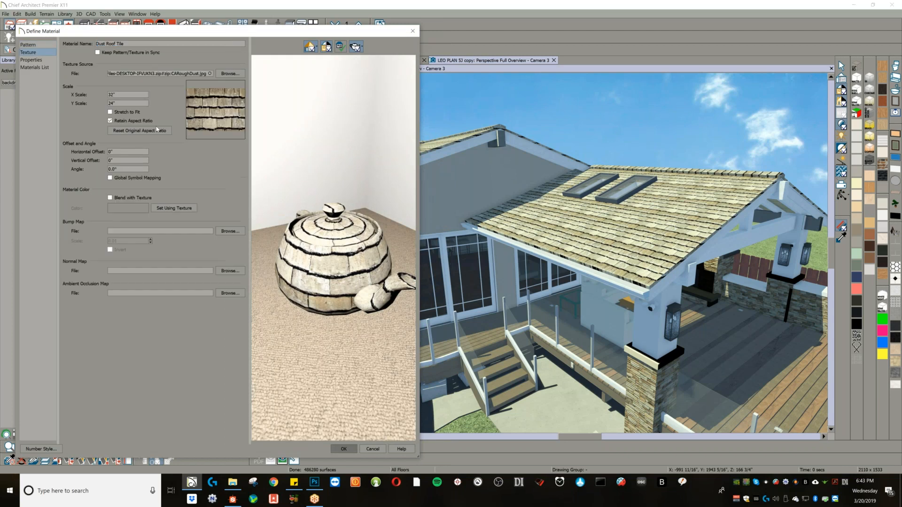
{"action": "left_click", "coordinate": [231, 231]}
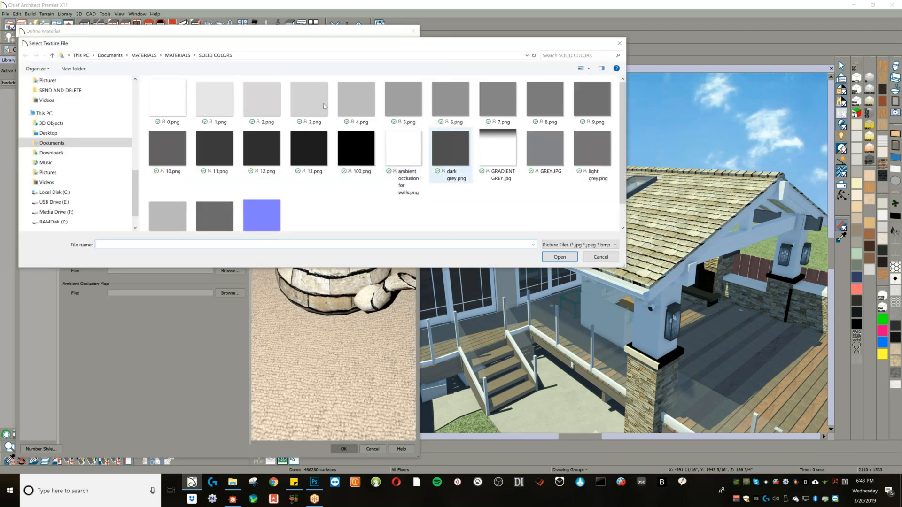
{"action": "left_click", "coordinate": [175, 56]}
{"action": "scroll", "coordinate": [199, 160], "scroll_direction": "down", "scroll_amount": 3}
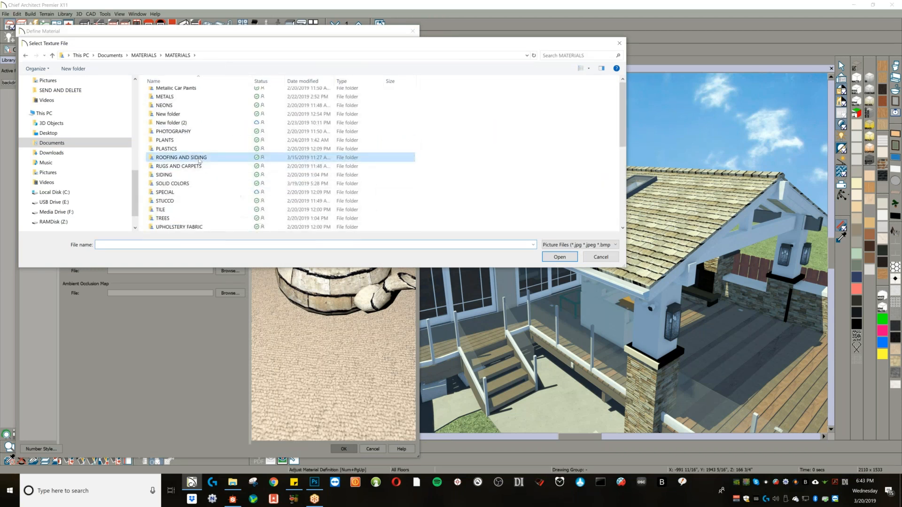
{"action": "double_click", "coordinate": [199, 160]}
{"action": "double_click", "coordinate": [586, 108]}
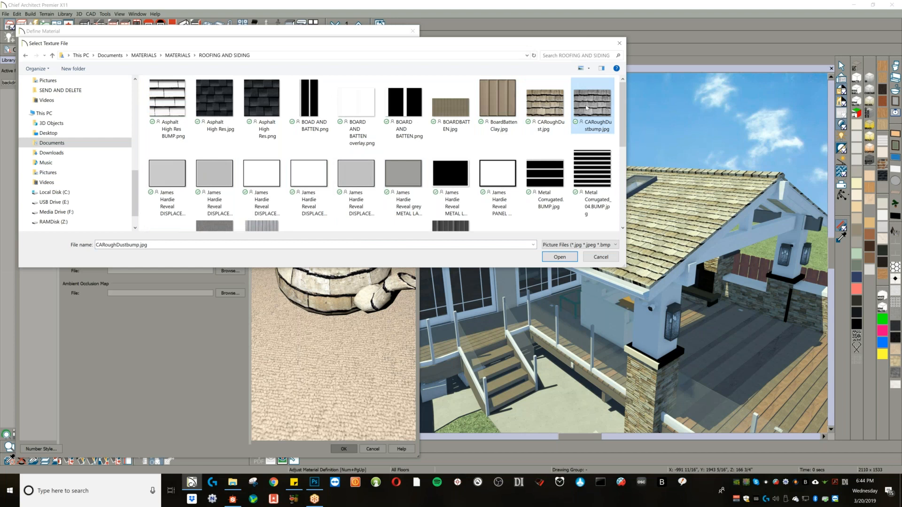
{"action": "left_click", "coordinate": [344, 449]}
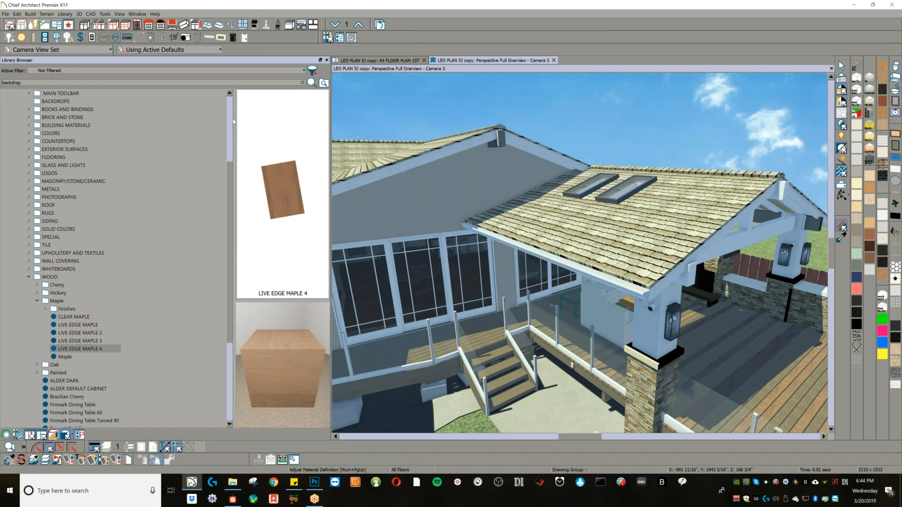
- Find the Sand stucco finishes in the Core Catalogs materials and examine the Sand Finish - Flint texture up close
{"action": "scroll", "coordinate": [233, 185], "scroll_direction": "up", "scroll_amount": 5}
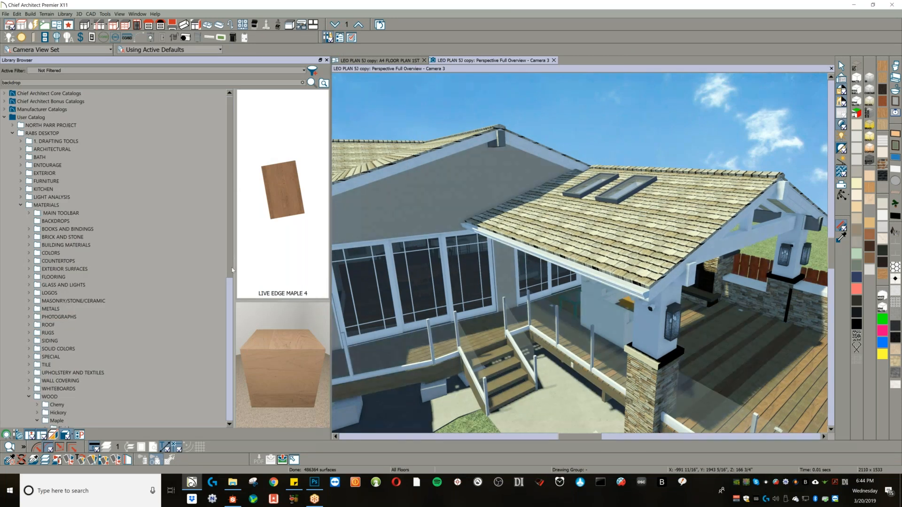
{"action": "left_click", "coordinate": [4, 93]}
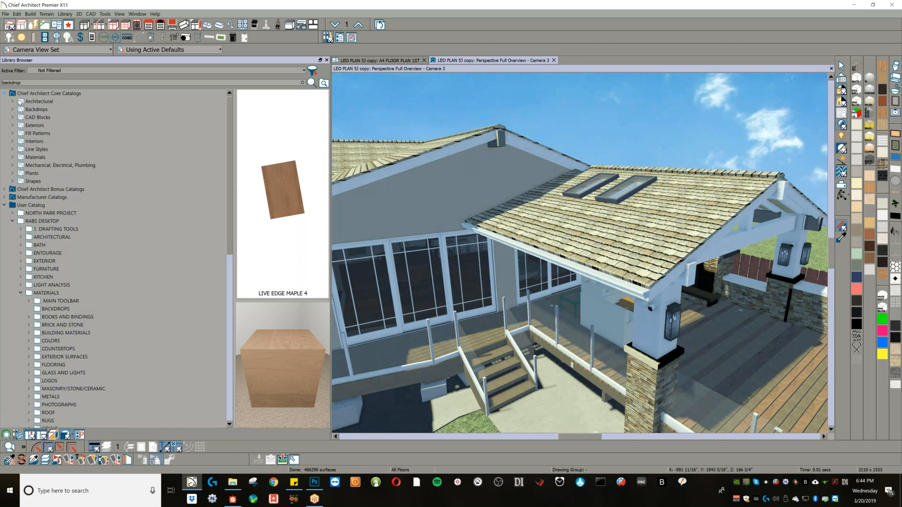
{"action": "left_click", "coordinate": [14, 157]}
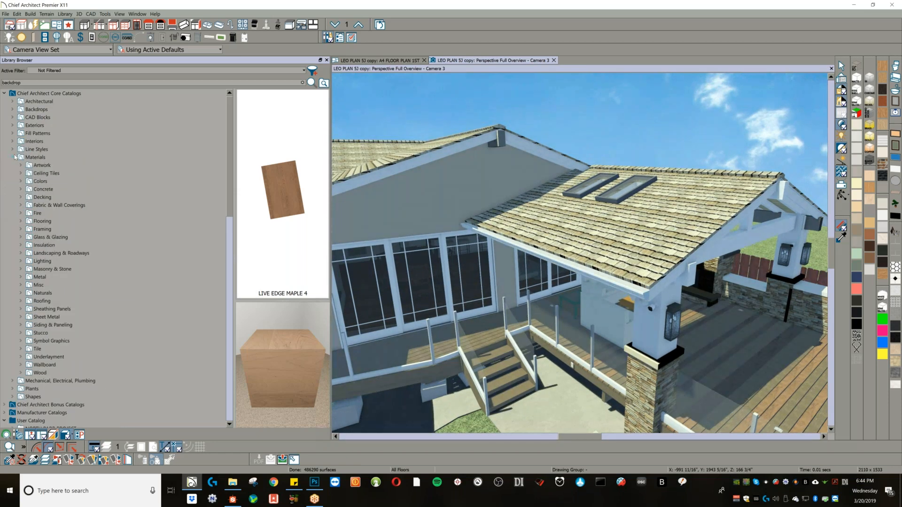
{"action": "left_click", "coordinate": [21, 333]}
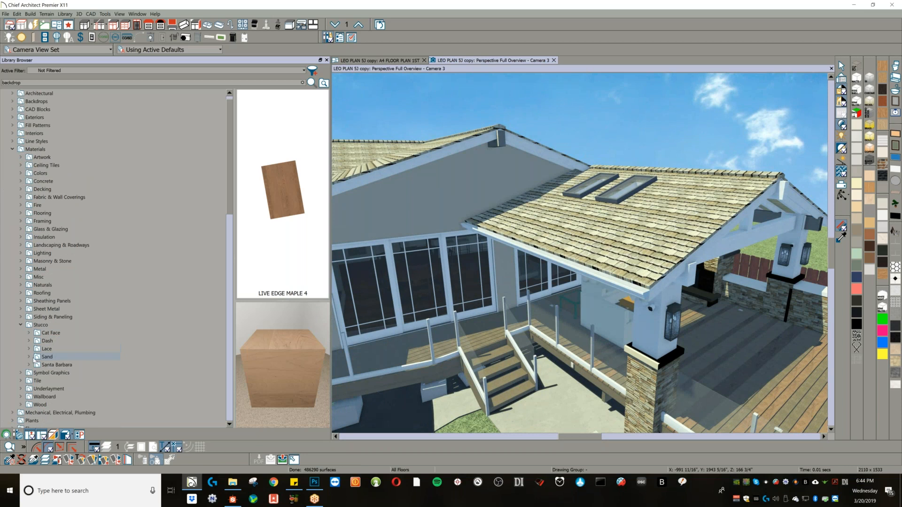
{"action": "left_click", "coordinate": [40, 359]}
{"action": "scroll", "coordinate": [82, 363], "scroll_direction": "down", "scroll_amount": 3}
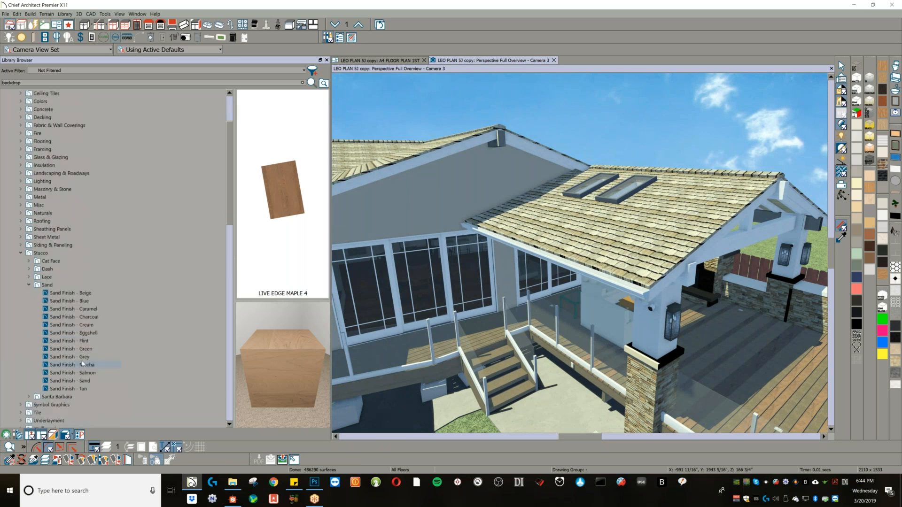
{"action": "left_click", "coordinate": [47, 285]}
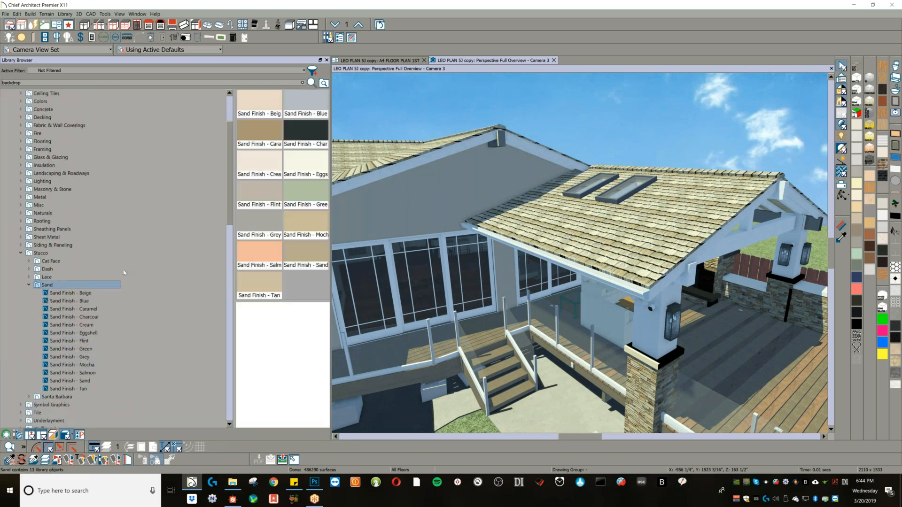
{"action": "left_click", "coordinate": [272, 201]}
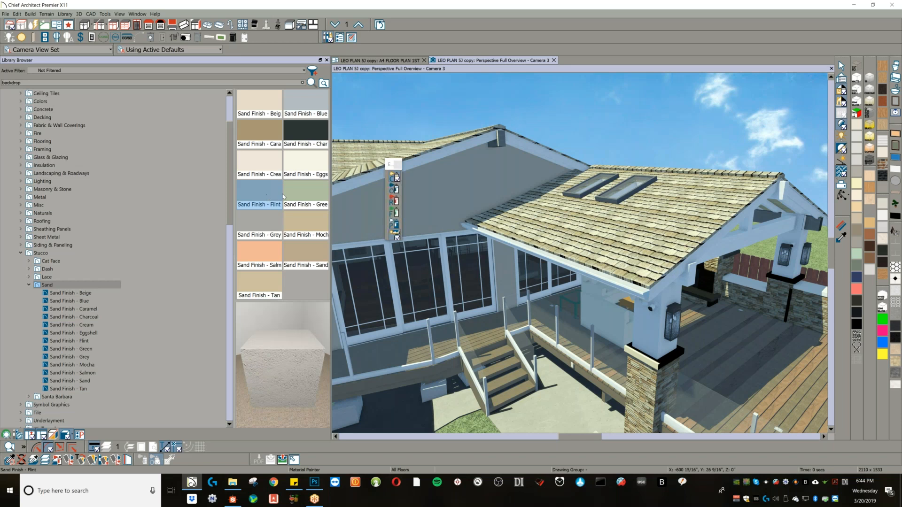
{"action": "scroll", "coordinate": [272, 368], "scroll_direction": "up", "scroll_amount": 5}
{"action": "left_click_drag", "start_coordinate": [288, 352], "coordinate": [239, 350]}
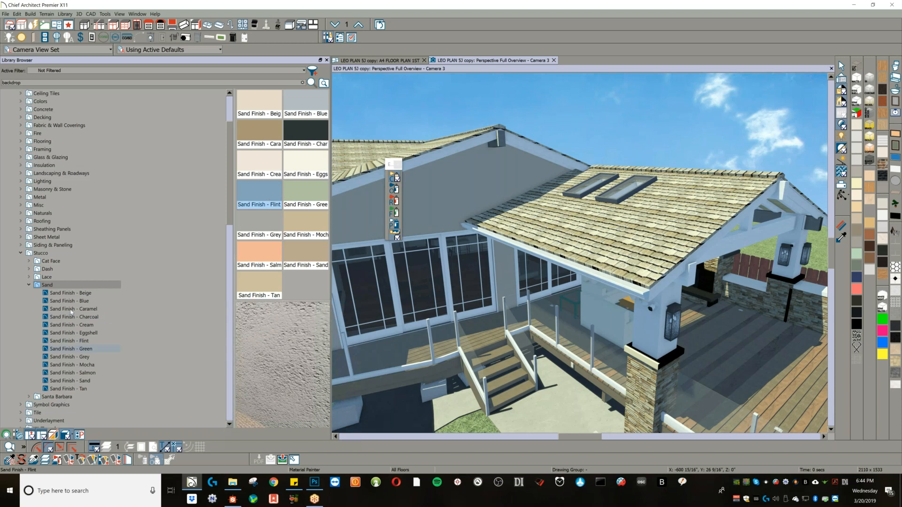
- Examine the Santa Barbara - Blue and Santa Barbara - Green stucco materials in the library's 3D preview
{"action": "left_click", "coordinate": [29, 286]}
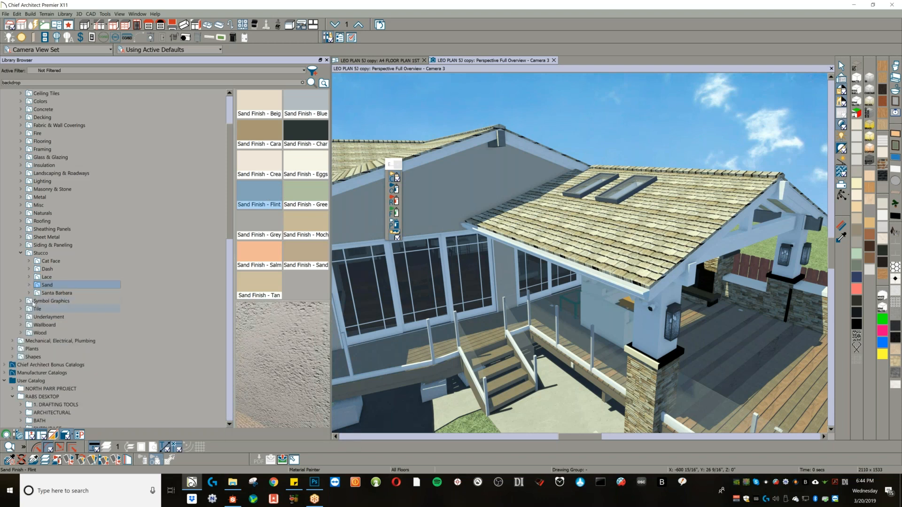
{"action": "left_click", "coordinate": [29, 293]}
{"action": "left_click", "coordinate": [90, 309]}
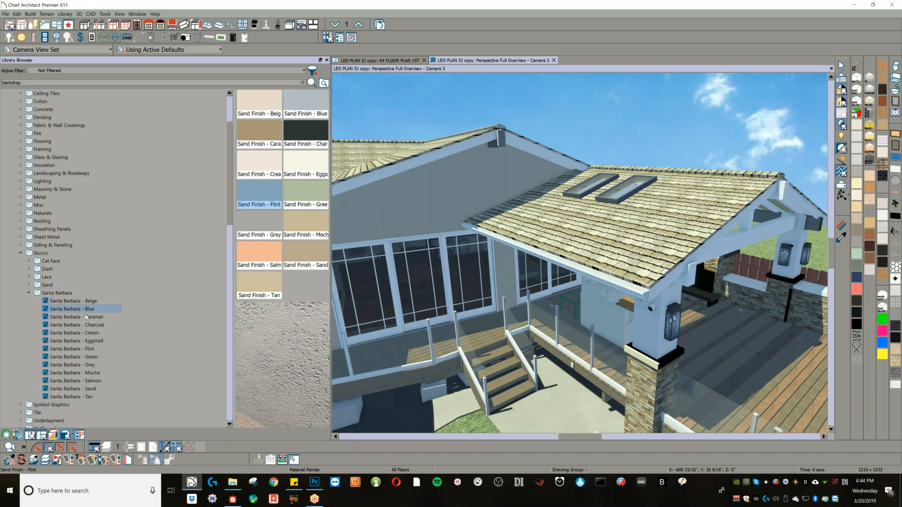
{"action": "left_click_drag", "start_coordinate": [269, 356], "coordinate": [230, 322]}
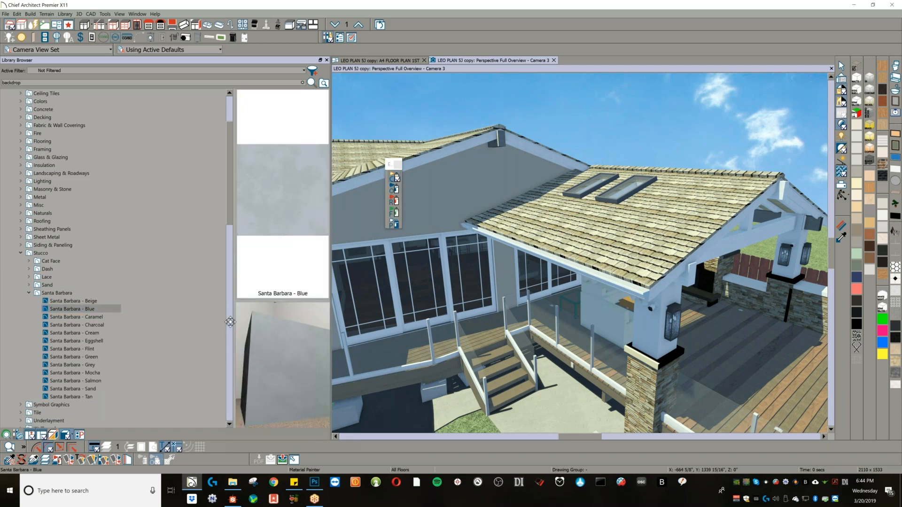
{"action": "left_click", "coordinate": [81, 358]}
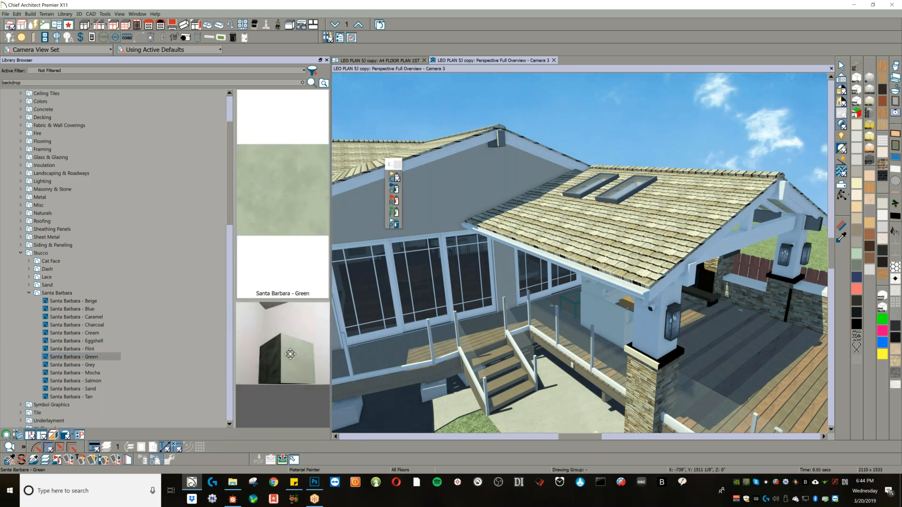
{"action": "left_click_drag", "start_coordinate": [280, 363], "coordinate": [275, 390]}
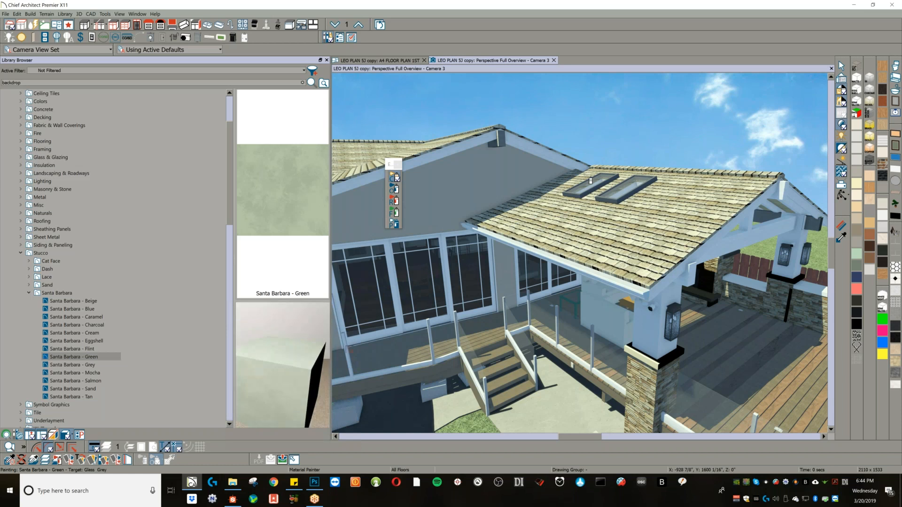
- Close the perspective camera view and the LEO PLAN 5J copy plan
{"action": "left_click", "coordinate": [553, 62]}
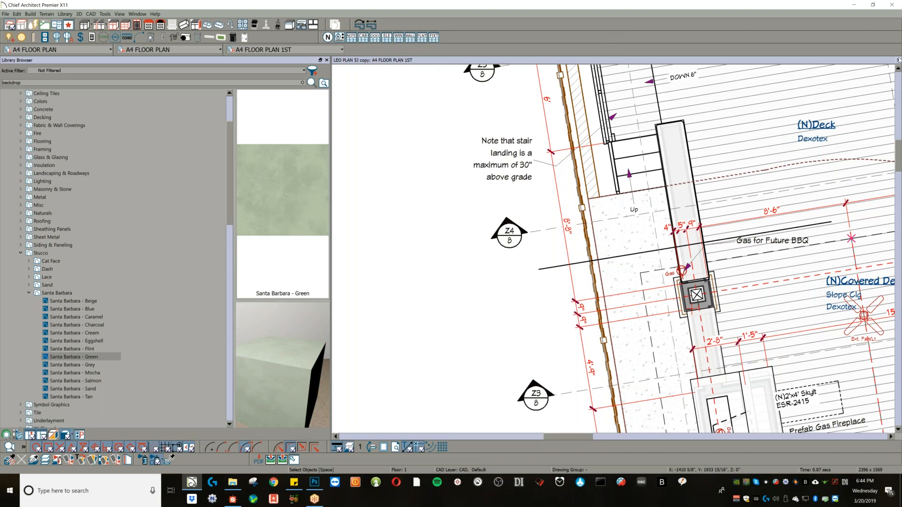
{"action": "left_click", "coordinate": [899, 60]}
{"action": "left_click", "coordinate": [461, 266]}
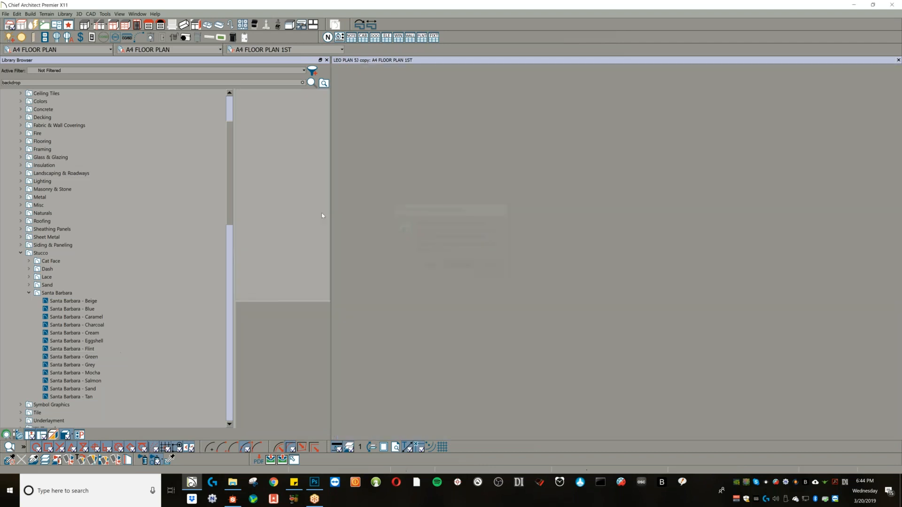
- Open the N2 RANGE IN ALCOVE PLAN file from the Woodgrove project's CAD folder under RABBITT
{"action": "left_click", "coordinate": [6, 14]}
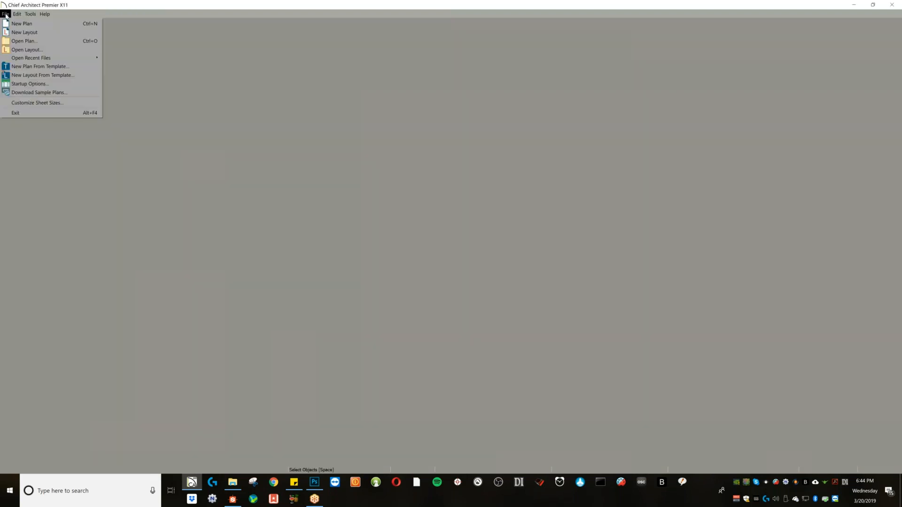
{"action": "left_click", "coordinate": [34, 46]}
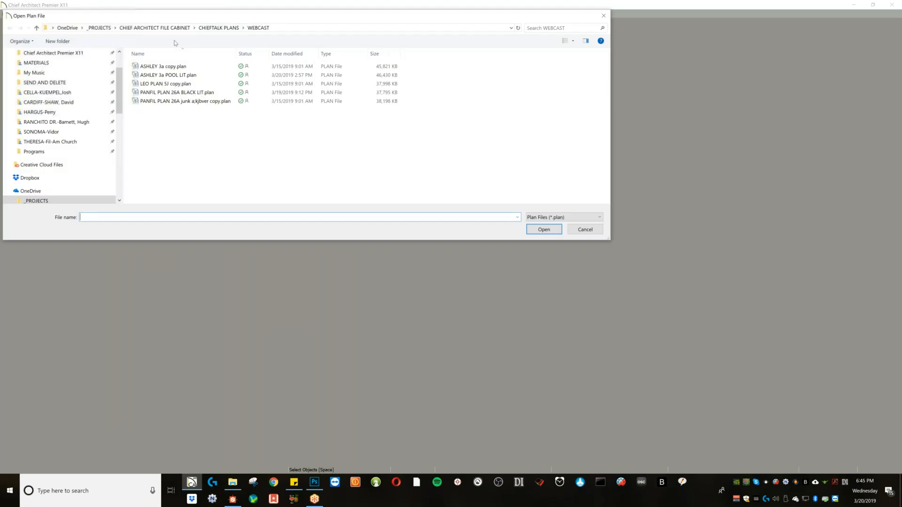
{"action": "scroll", "coordinate": [58, 88], "scroll_direction": "up", "scroll_amount": 2}
{"action": "left_click", "coordinate": [45, 81]}
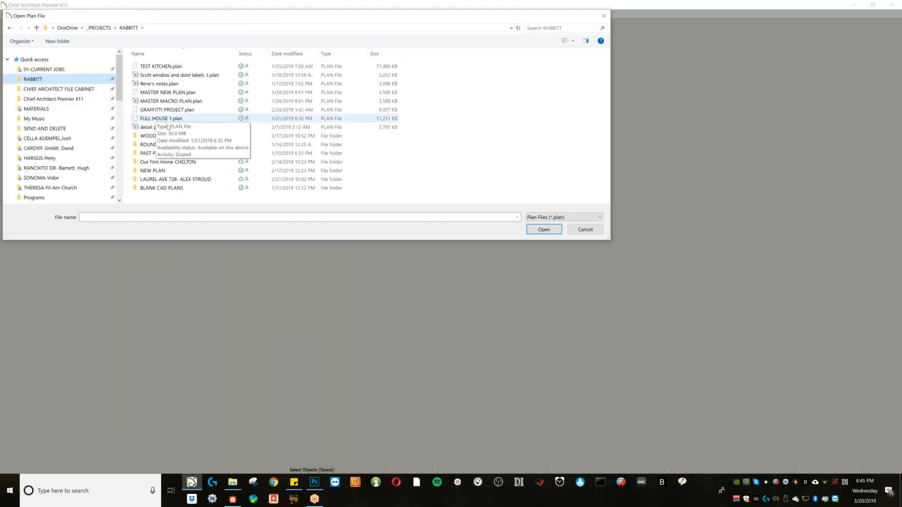
{"action": "double_click", "coordinate": [164, 137]}
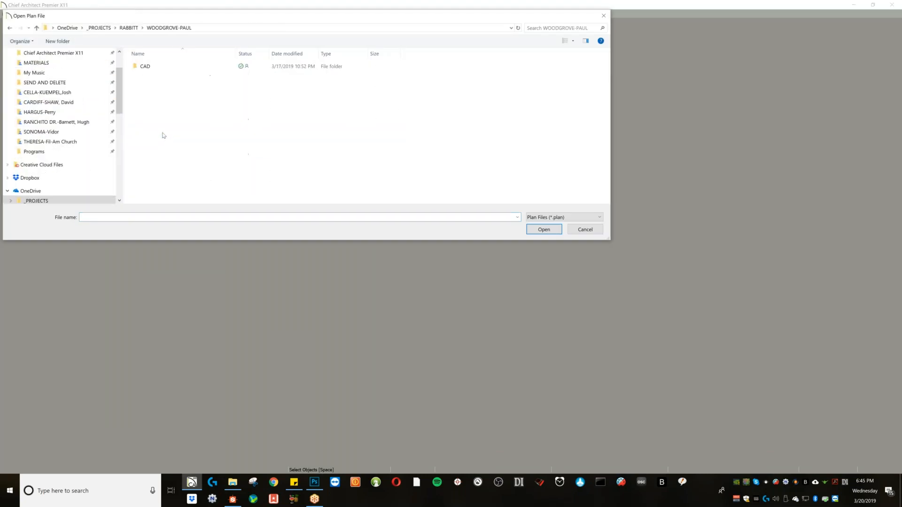
{"action": "double_click", "coordinate": [147, 67]}
{"action": "double_click", "coordinate": [164, 84]}
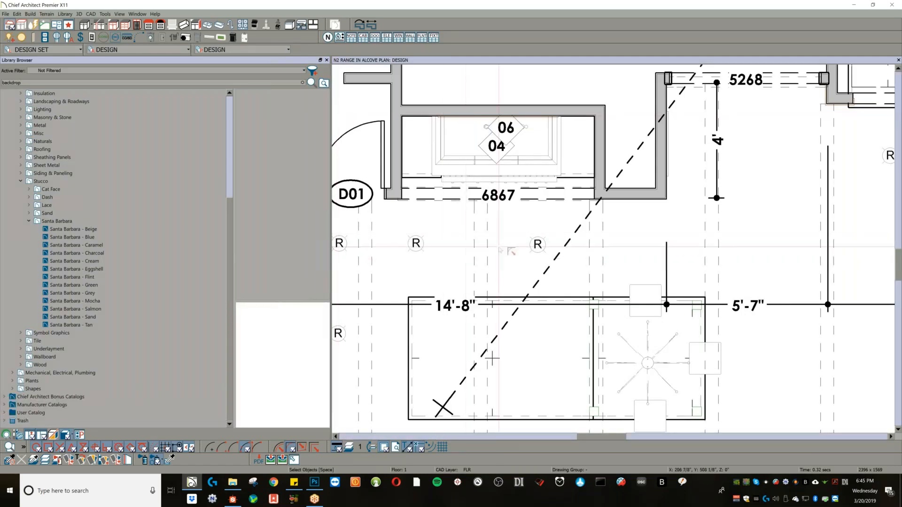
- Place a full camera in the living area aimed at the kitchen, and frame the island, brick wall and beamed ceiling
{"action": "scroll", "coordinate": [500, 250], "scroll_direction": "down", "scroll_amount": 5}
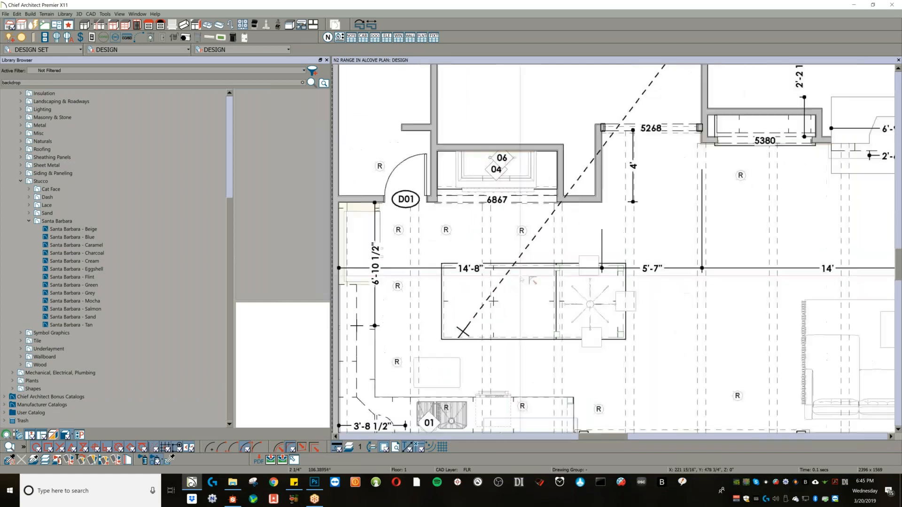
{"action": "scroll", "coordinate": [517, 276], "scroll_direction": "down", "scroll_amount": 4}
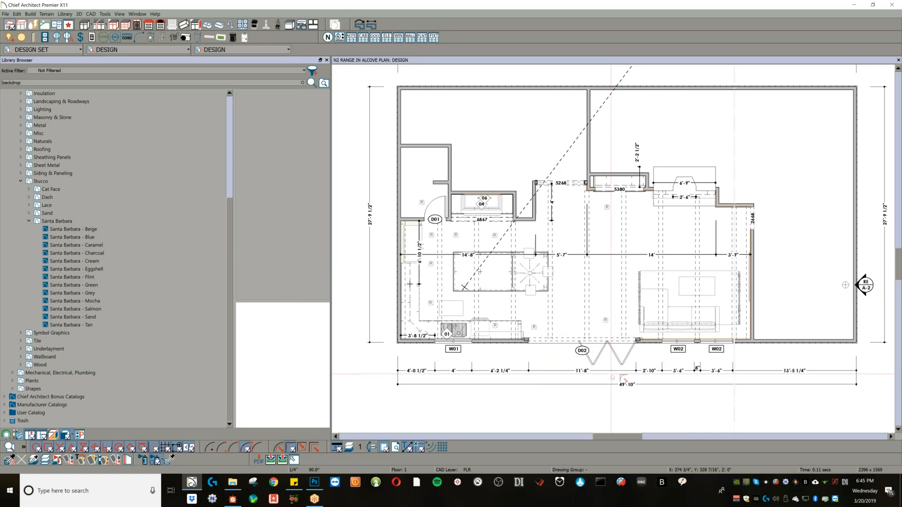
{"action": "key", "text": "shift+o"}
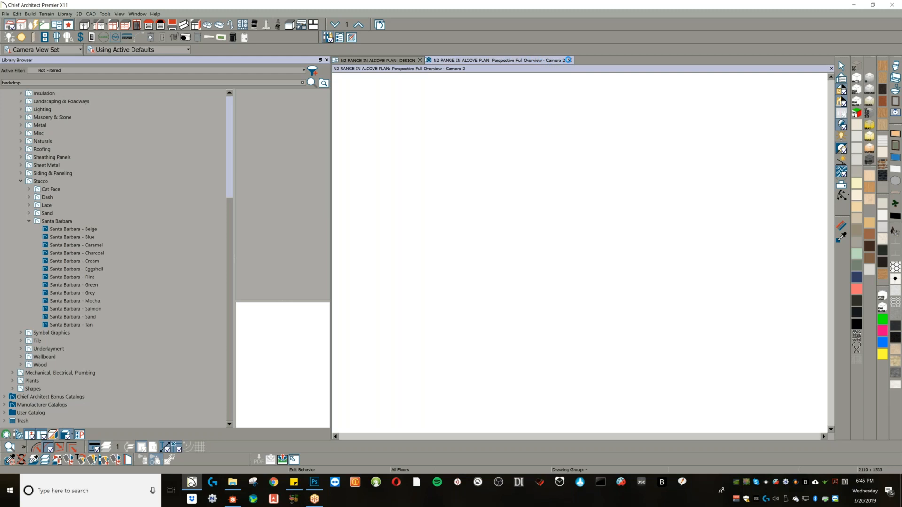
{"action": "left_click", "coordinate": [568, 61]}
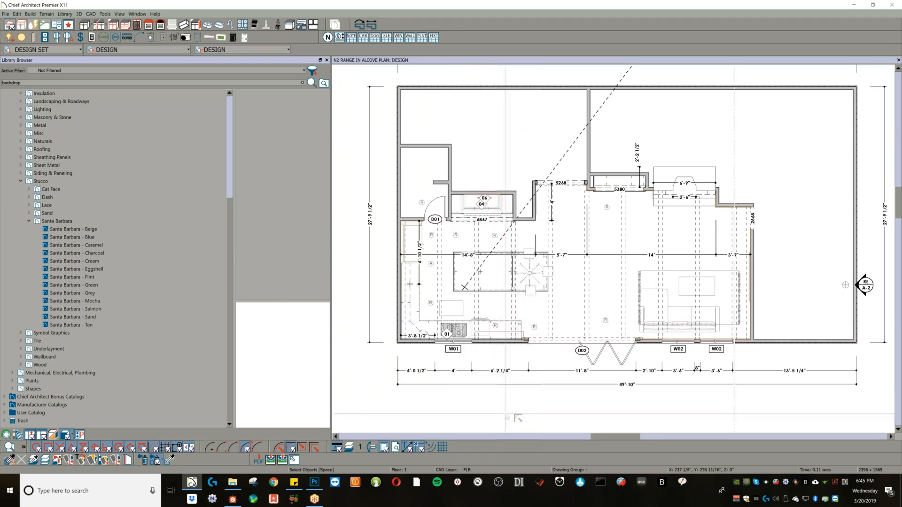
{"action": "key", "text": "shift+j"}
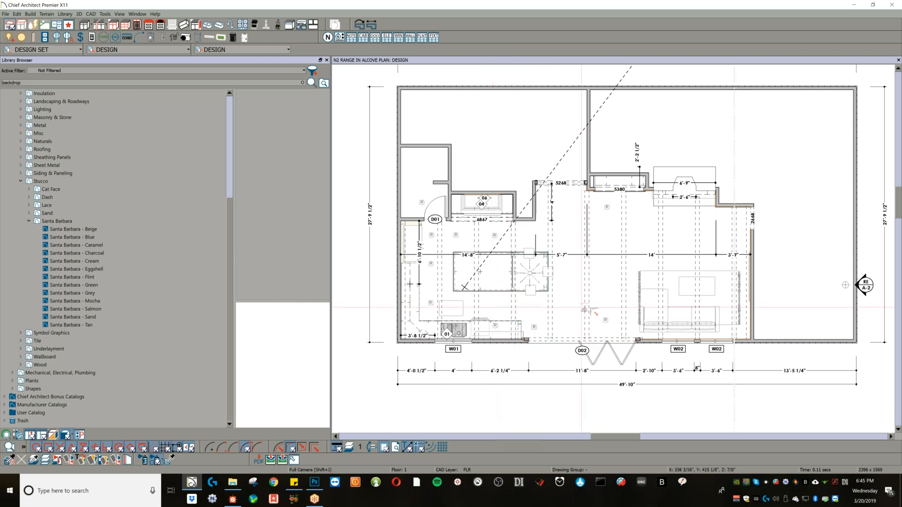
{"action": "left_click_drag", "start_coordinate": [634, 239], "coordinate": [617, 249]}
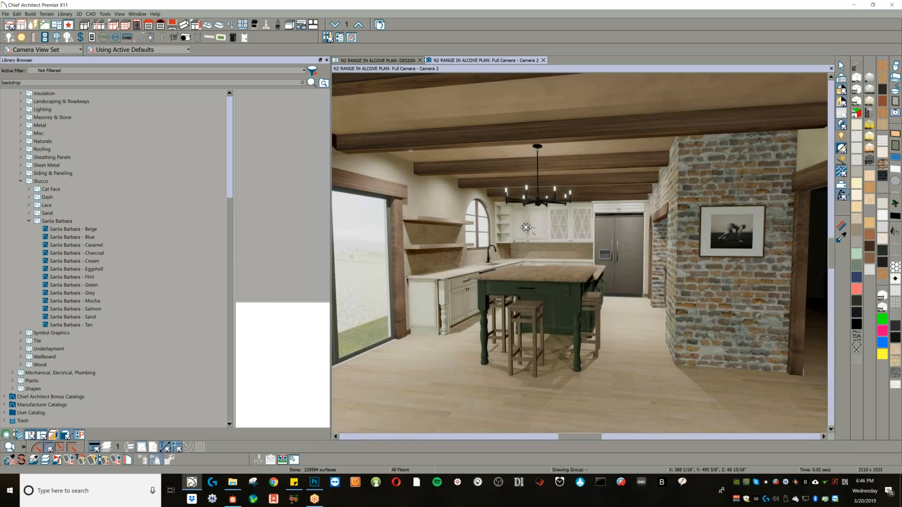
{"action": "left_click_drag", "start_coordinate": [529, 228], "coordinate": [494, 260]}
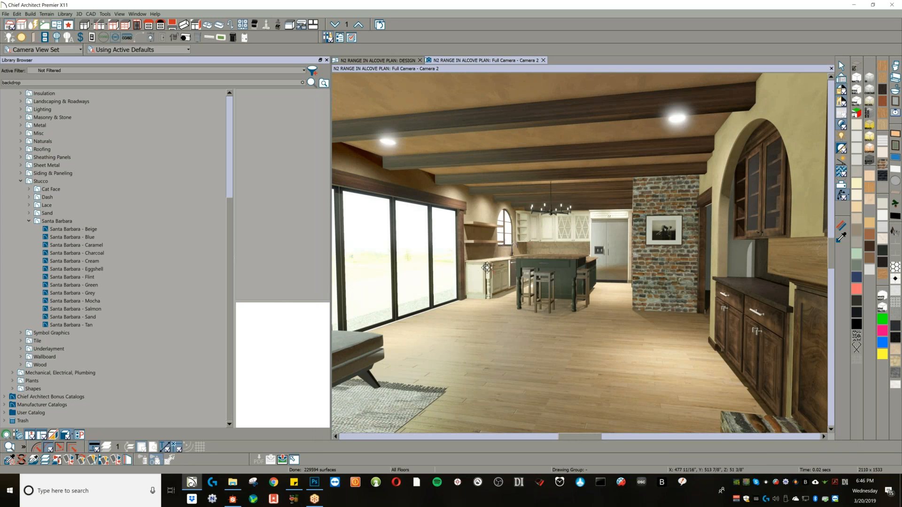
- Examine the kitchen from the living area, moving past the island to view the range alcove and look back across both islands
{"action": "left_click_drag", "start_coordinate": [483, 268], "coordinate": [511, 271]}
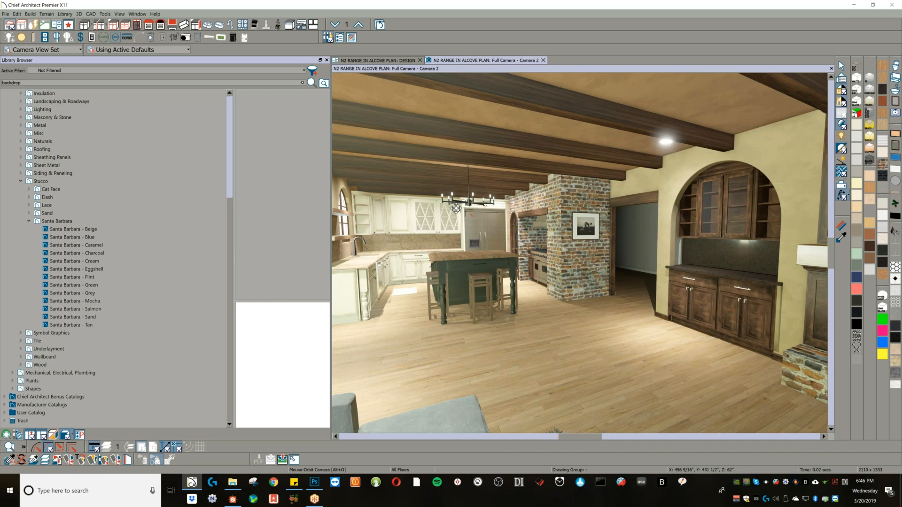
{"action": "scroll", "coordinate": [456, 208], "scroll_direction": "up", "scroll_amount": 2}
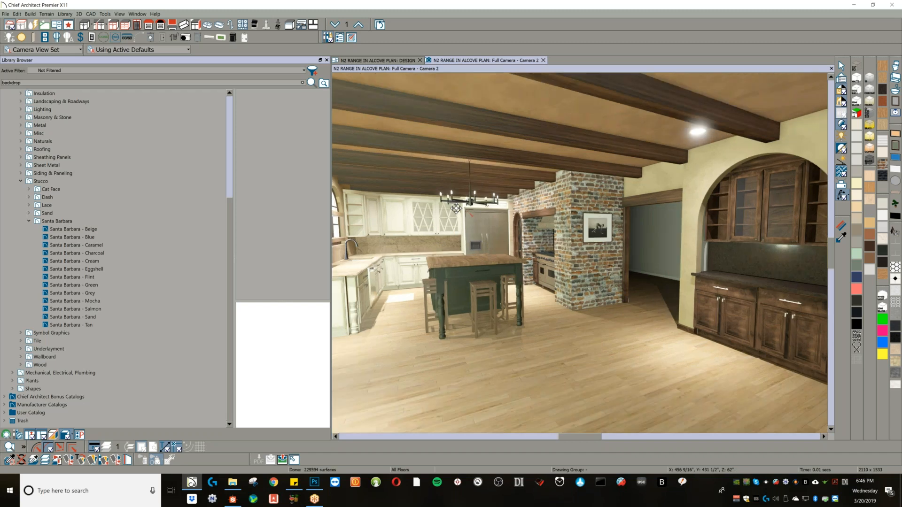
{"action": "scroll", "coordinate": [404, 225], "scroll_direction": "up", "scroll_amount": 3}
{"action": "scroll", "coordinate": [404, 224], "scroll_direction": "up", "scroll_amount": 2}
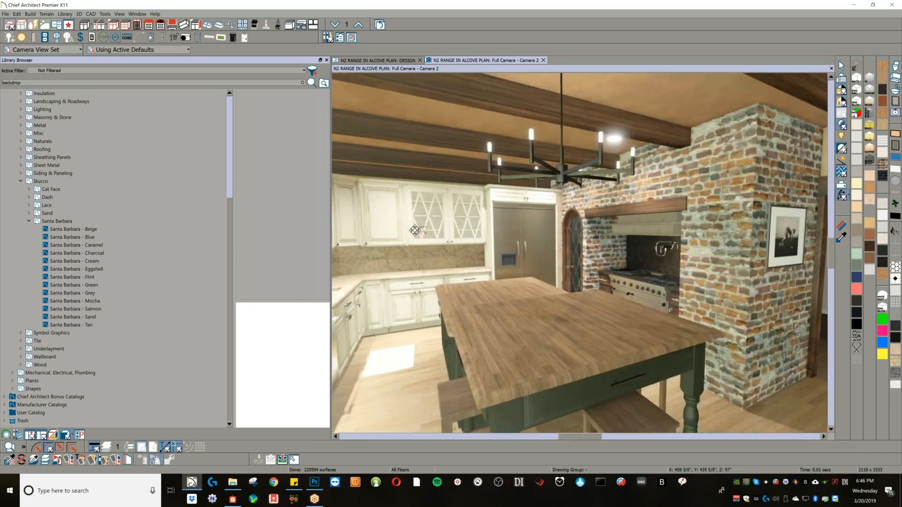
{"action": "scroll", "coordinate": [421, 228], "scroll_direction": "up", "scroll_amount": 2}
{"action": "middle_click_drag", "start_coordinate": [467, 259], "coordinate": [615, 246]}
{"action": "scroll", "coordinate": [614, 247], "scroll_direction": "down", "scroll_amount": 4}
{"action": "scroll", "coordinate": [509, 273], "scroll_direction": "down", "scroll_amount": 3}
{"action": "middle_click_drag", "start_coordinate": [509, 272], "coordinate": [565, 276]}
{"action": "scroll", "coordinate": [591, 274], "scroll_direction": "down", "scroll_amount": 3}
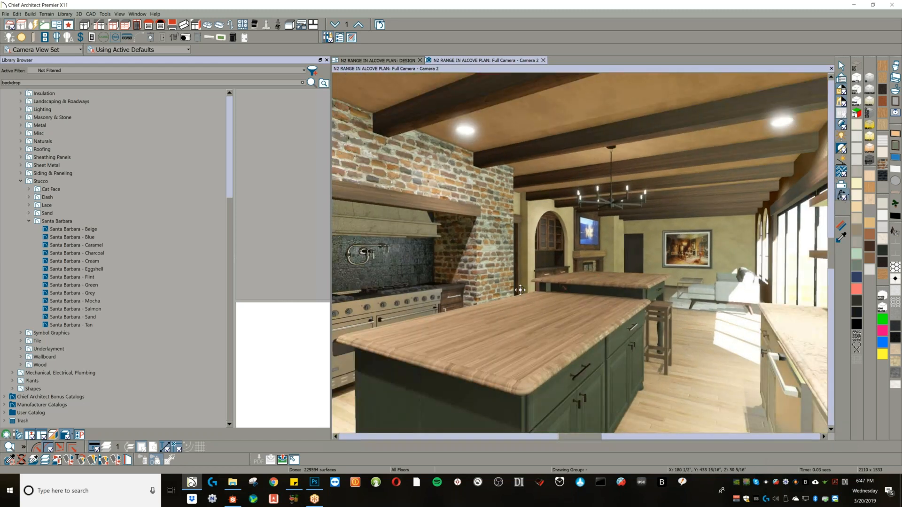
{"action": "middle_click_drag", "start_coordinate": [425, 277], "coordinate": [496, 286]}
{"action": "scroll", "coordinate": [496, 288], "scroll_direction": "down", "scroll_amount": 2}
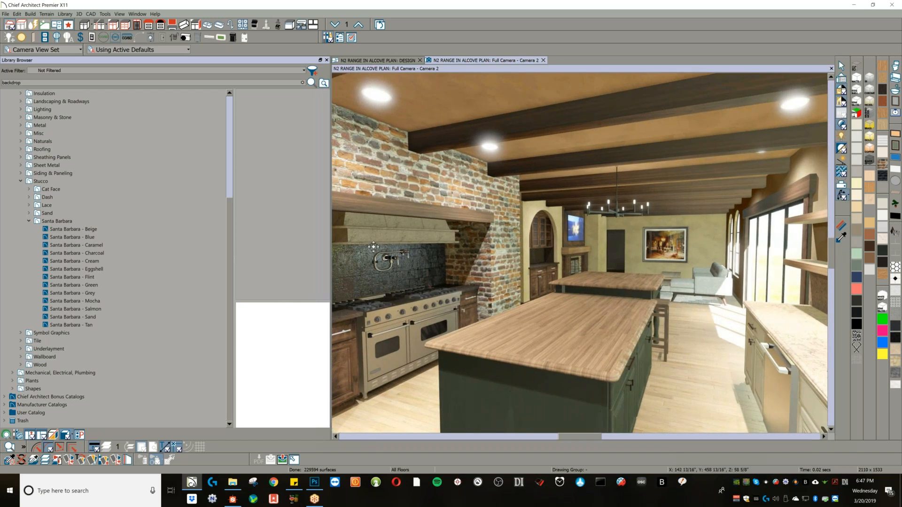
- Switch to Substance Designer, view the Stone_Wall material on the 3D cube up close, and return to Chief Architect
{"action": "left_click", "coordinate": [232, 500]}
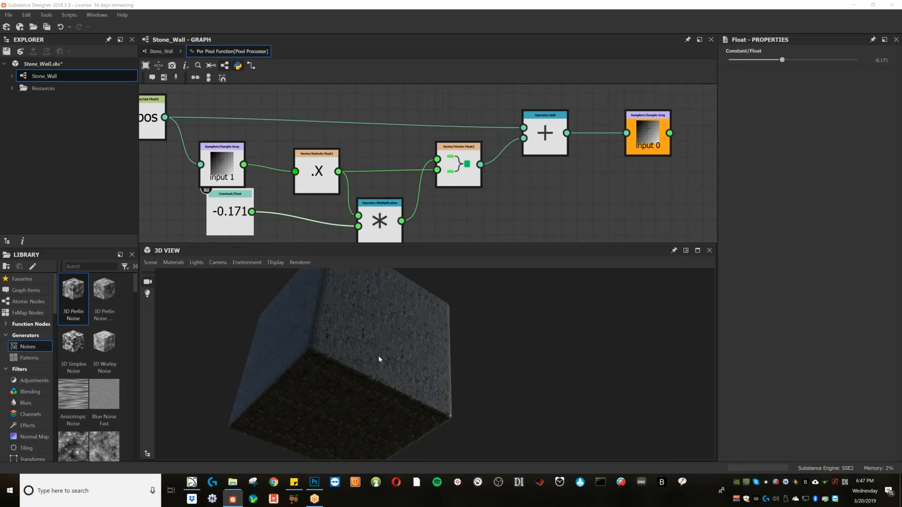
{"action": "scroll", "coordinate": [379, 356], "scroll_direction": "up", "scroll_amount": 5}
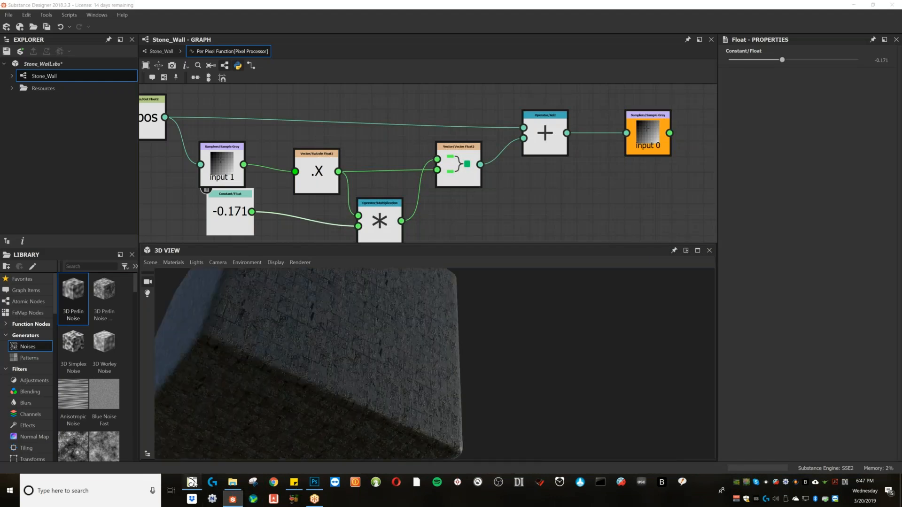
{"action": "key", "text": "alt+Tab"}
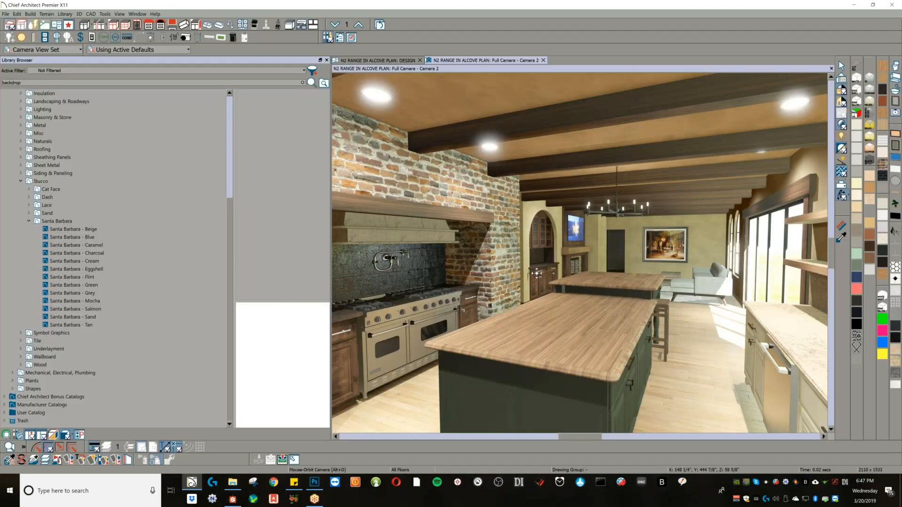
- Examine the view across the kitchen toward the living area and the arched built-in cabinet's wood, countertop and backsplash up close
{"action": "scroll", "coordinate": [537, 274], "scroll_direction": "up", "scroll_amount": 5}
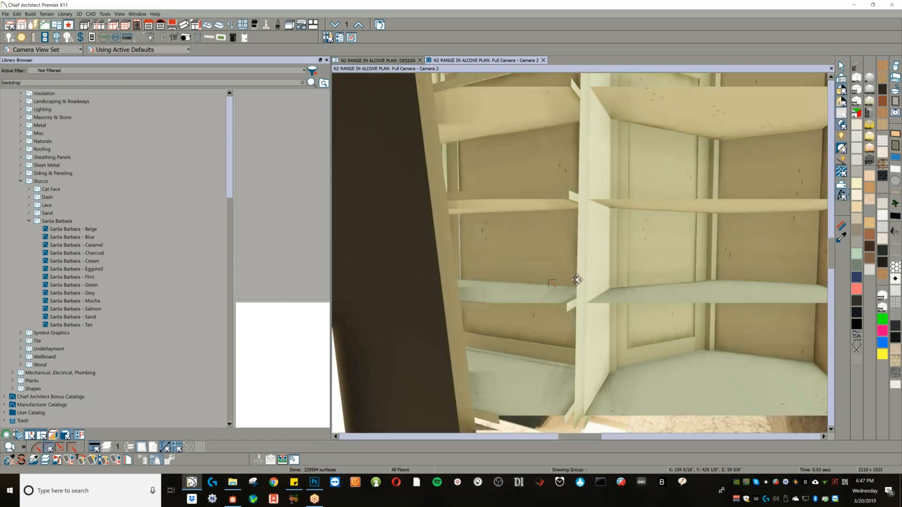
{"action": "scroll", "coordinate": [577, 280], "scroll_direction": "down", "scroll_amount": 5}
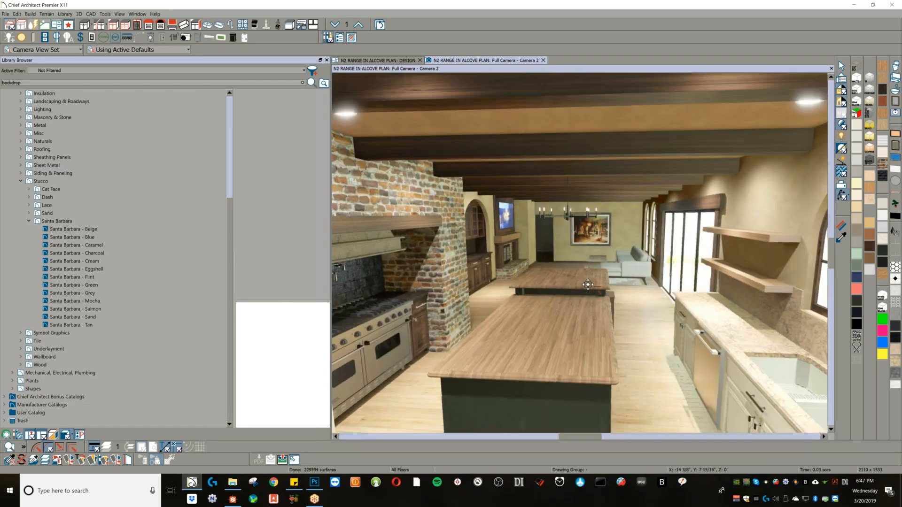
{"action": "scroll", "coordinate": [588, 284], "scroll_direction": "down", "scroll_amount": 5}
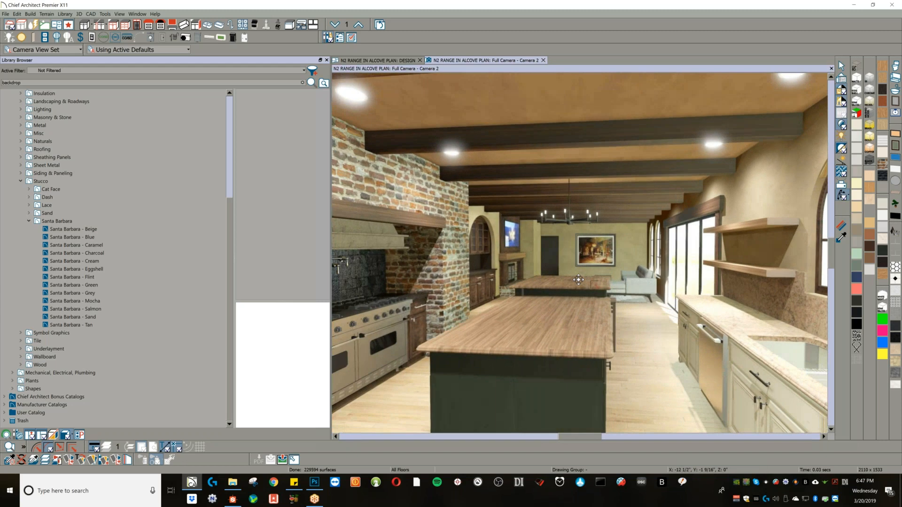
{"action": "scroll", "coordinate": [578, 280], "scroll_direction": "up", "scroll_amount": 5}
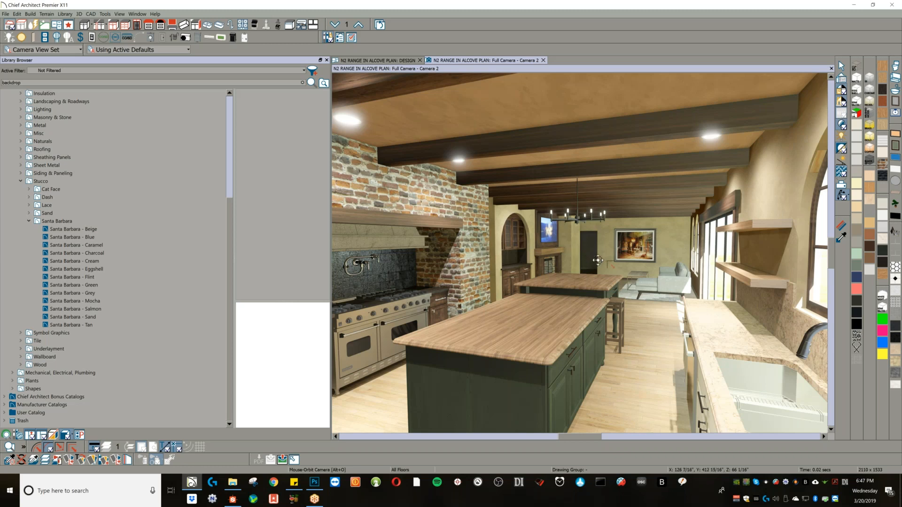
{"action": "scroll", "coordinate": [599, 262], "scroll_direction": "up", "scroll_amount": 5}
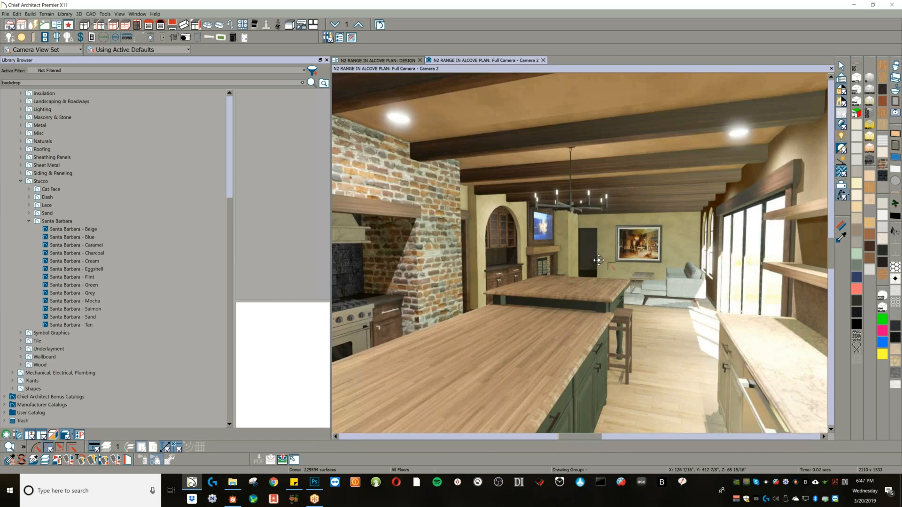
{"action": "scroll", "coordinate": [572, 237], "scroll_direction": "up", "scroll_amount": 6}
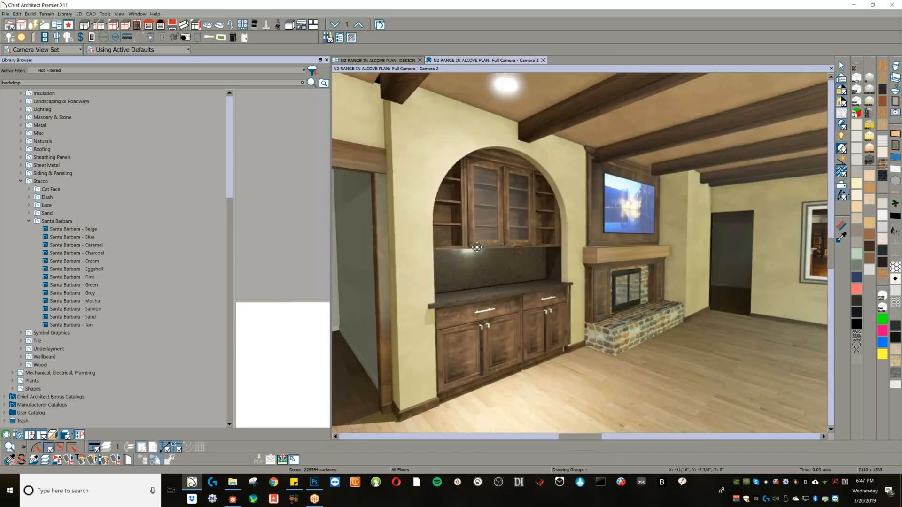
{"action": "left_click_drag", "start_coordinate": [477, 248], "coordinate": [410, 237]}
{"action": "scroll", "coordinate": [632, 250], "scroll_direction": "up", "scroll_amount": 3}
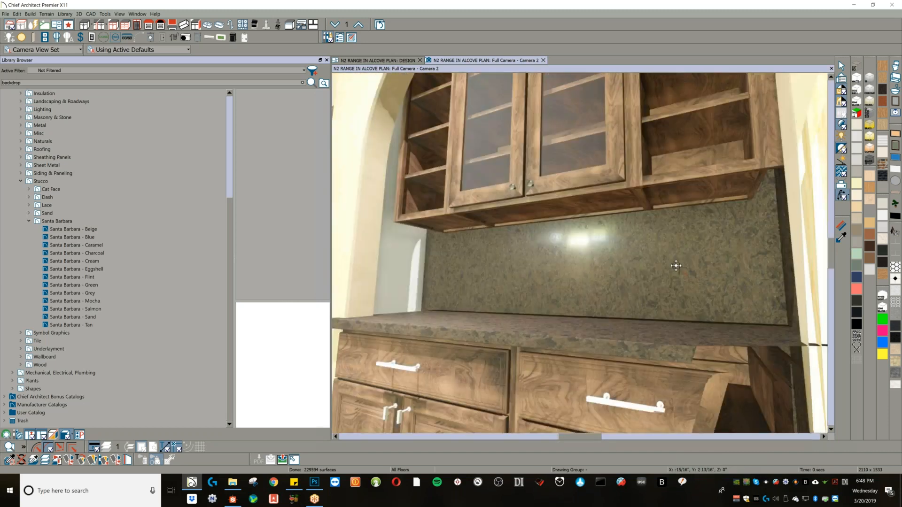
{"action": "left_click_drag", "start_coordinate": [676, 266], "coordinate": [685, 261]}
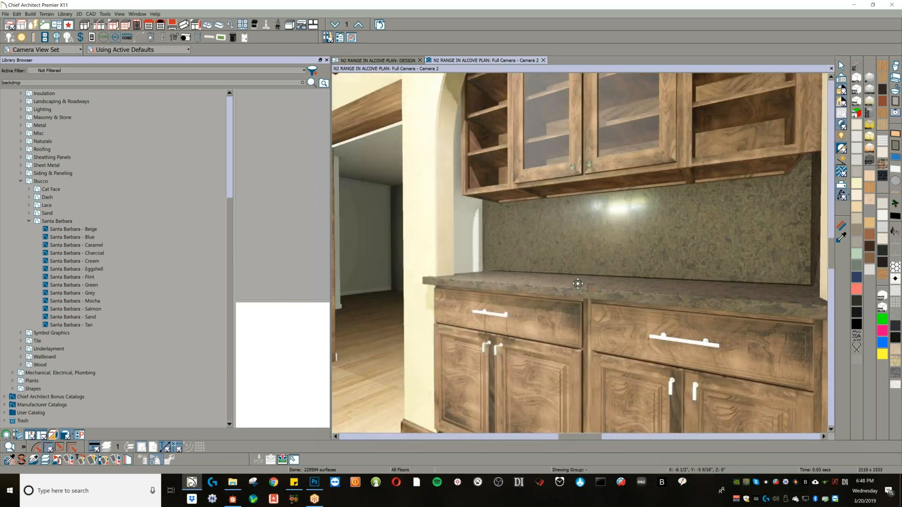
{"action": "left_click_drag", "start_coordinate": [578, 284], "coordinate": [567, 287]}
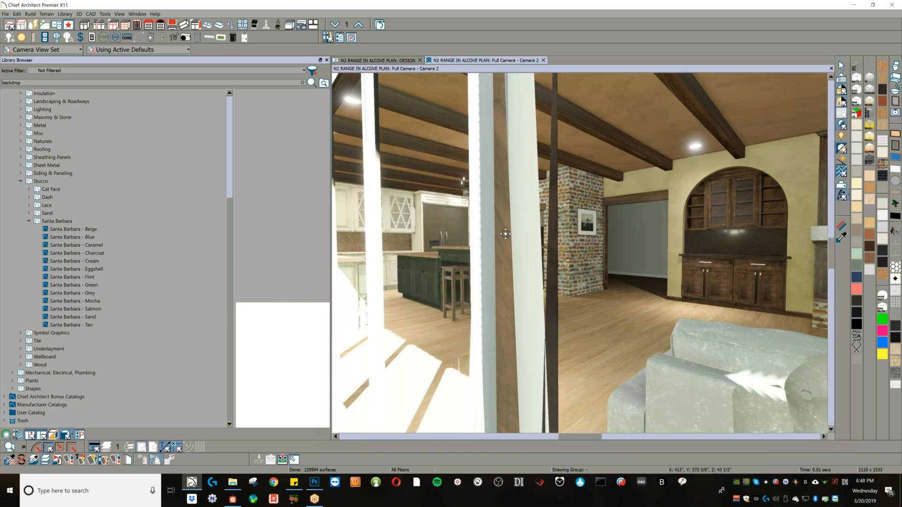
- Examine the island, brick range alcove, refrigerator wall and open shelves from both ends of the room
{"action": "left_click_drag", "start_coordinate": [505, 234], "coordinate": [503, 238]}
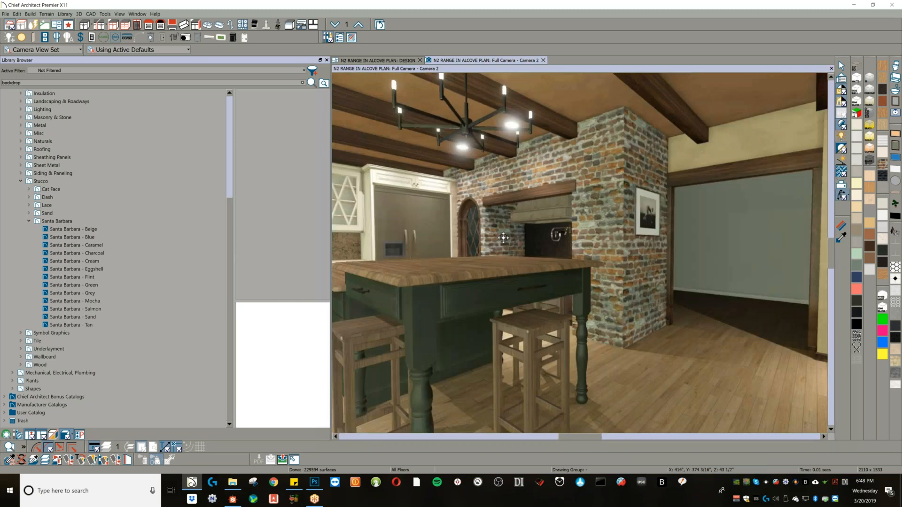
{"action": "left_click_drag", "start_coordinate": [469, 282], "coordinate": [445, 296]}
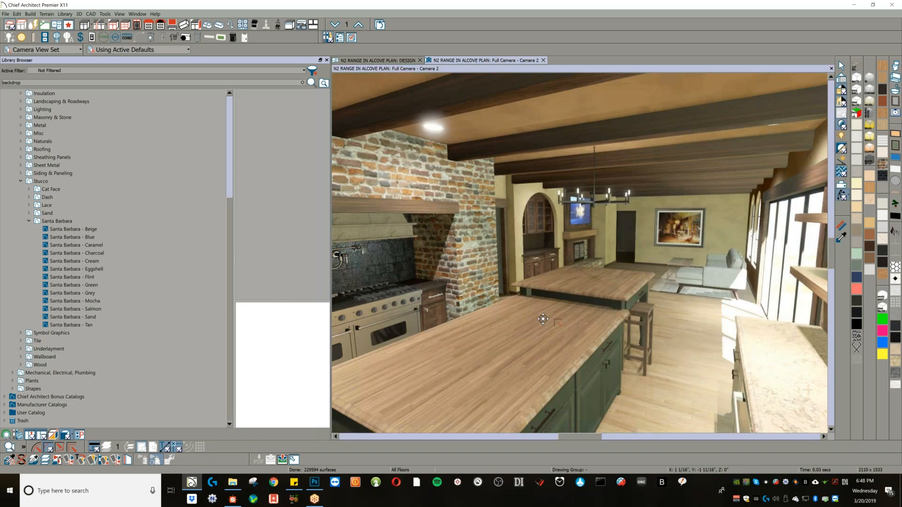
{"action": "middle_click_drag", "start_coordinate": [552, 315], "coordinate": [607, 285]}
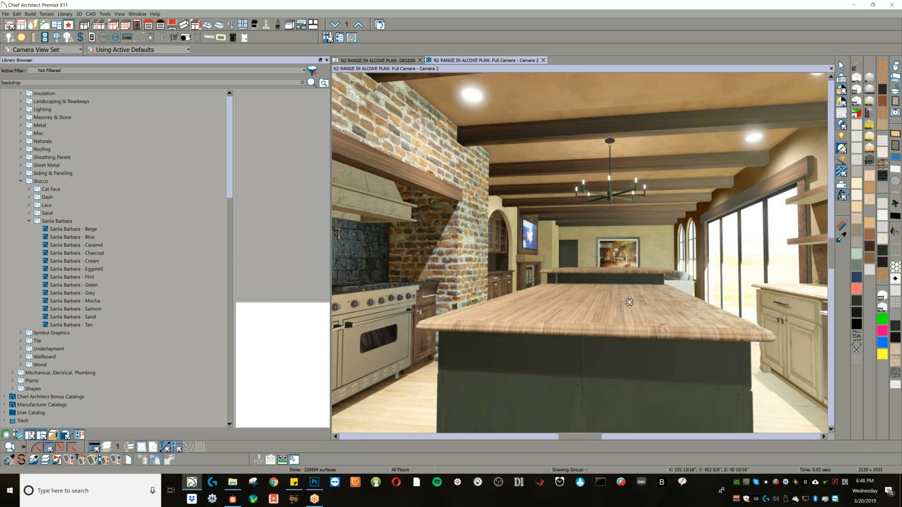
{"action": "middle_click_drag", "start_coordinate": [525, 300], "coordinate": [557, 241]}
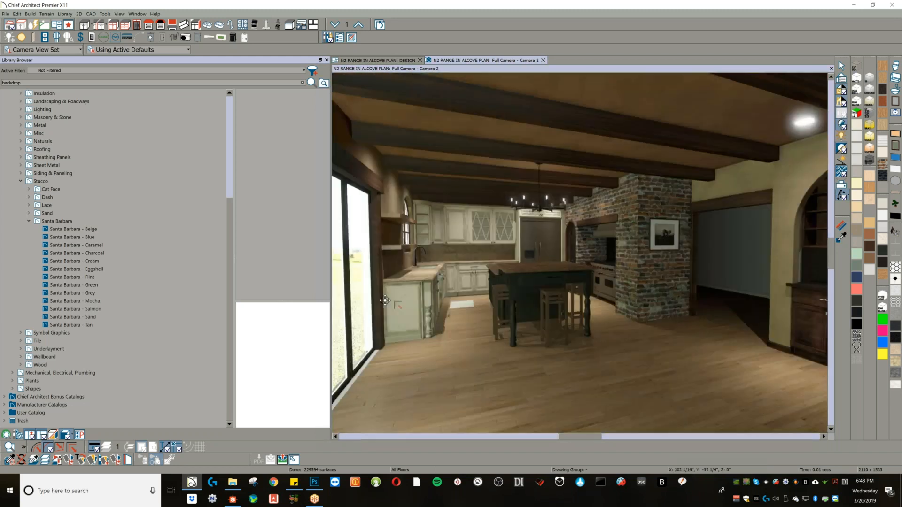
{"action": "scroll", "coordinate": [551, 245], "scroll_direction": "up", "scroll_amount": 2}
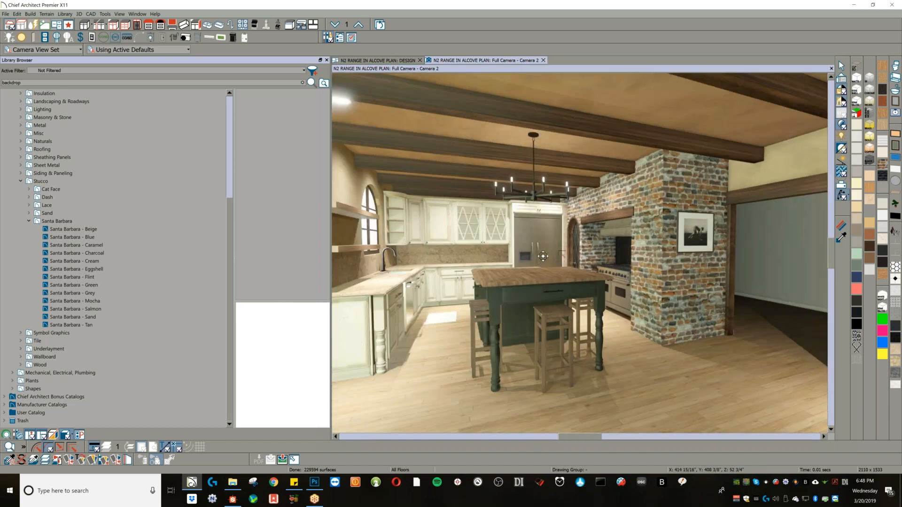
{"action": "scroll", "coordinate": [526, 258], "scroll_direction": "up", "scroll_amount": 2}
{"action": "middle_click_drag", "start_coordinate": [515, 260], "coordinate": [500, 258]}
{"action": "scroll", "coordinate": [510, 245], "scroll_direction": "up", "scroll_amount": 2}
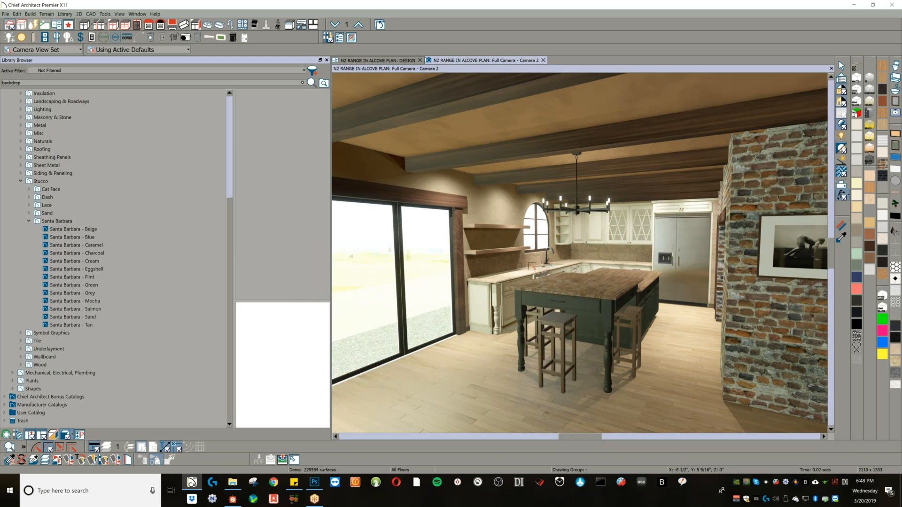
- Open the plan materials list and preview Dark Bronze (Anodized), Dark Distressed Wood Dark Glaze and DARK GREY STONE TILE
{"action": "key", "text": "p"}
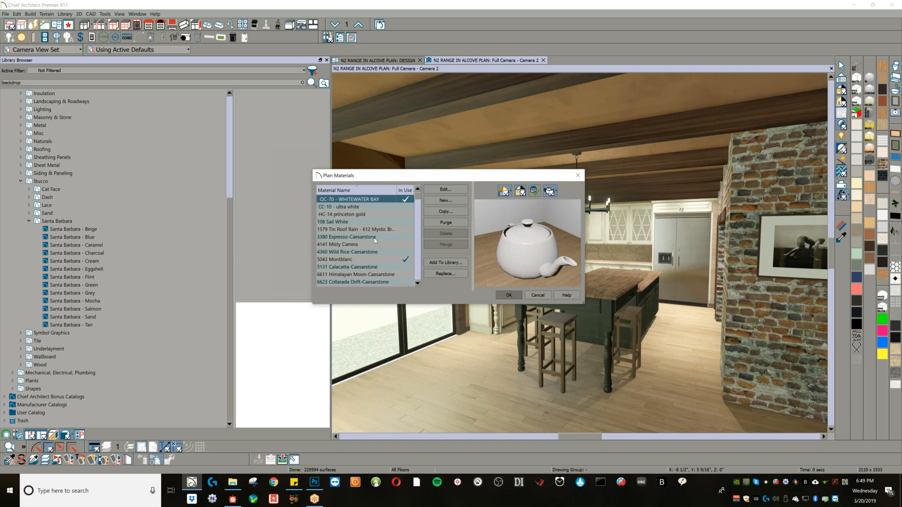
{"action": "scroll", "coordinate": [376, 237], "scroll_direction": "down", "scroll_amount": 5}
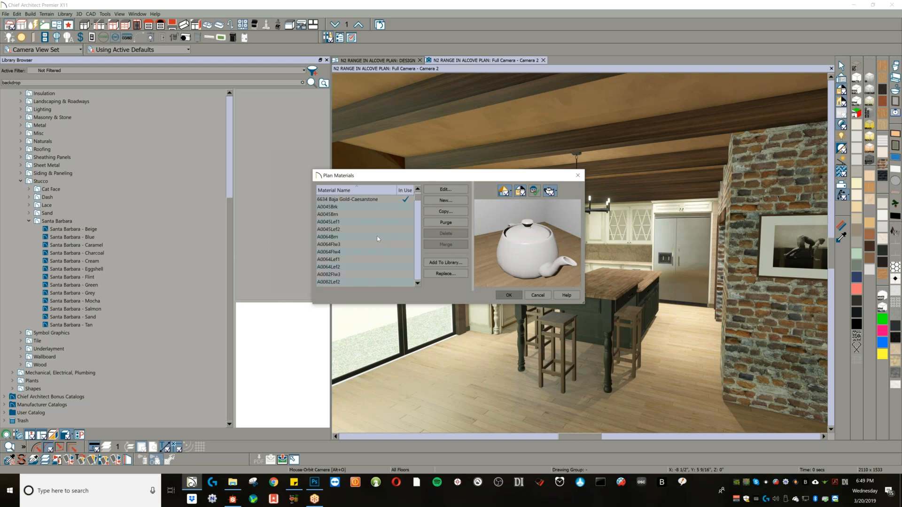
{"action": "scroll", "coordinate": [376, 229], "scroll_direction": "down", "scroll_amount": 10}
{"action": "scroll", "coordinate": [376, 230], "scroll_direction": "down", "scroll_amount": 5}
{"action": "scroll", "coordinate": [376, 229], "scroll_direction": "down", "scroll_amount": 5}
{"action": "left_click_drag", "start_coordinate": [417, 204], "coordinate": [417, 241]}
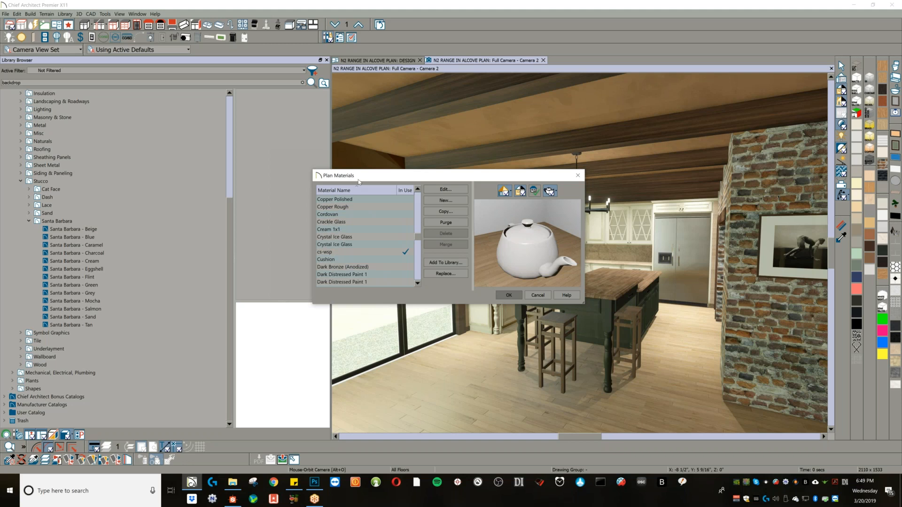
{"action": "left_click_drag", "start_coordinate": [381, 182], "coordinate": [373, 180]}
{"action": "left_click", "coordinate": [352, 266]}
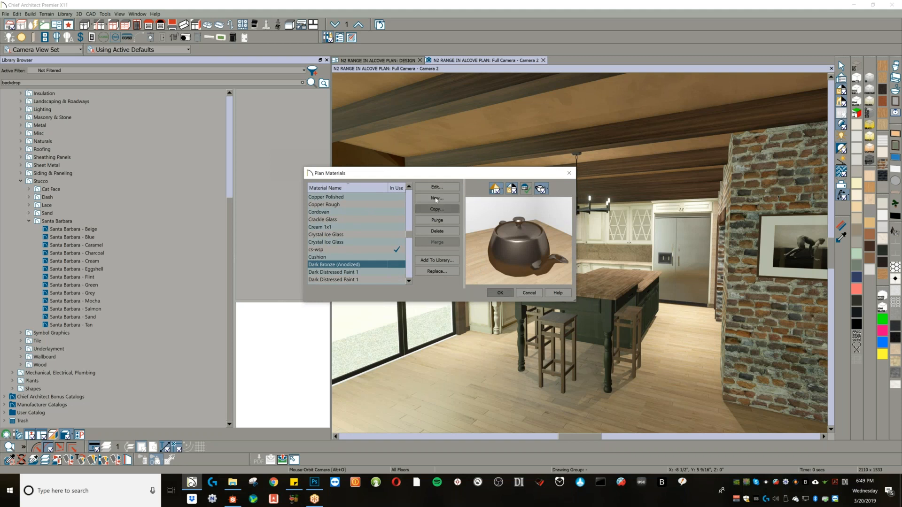
{"action": "scroll", "coordinate": [371, 268], "scroll_direction": "down", "scroll_amount": 2}
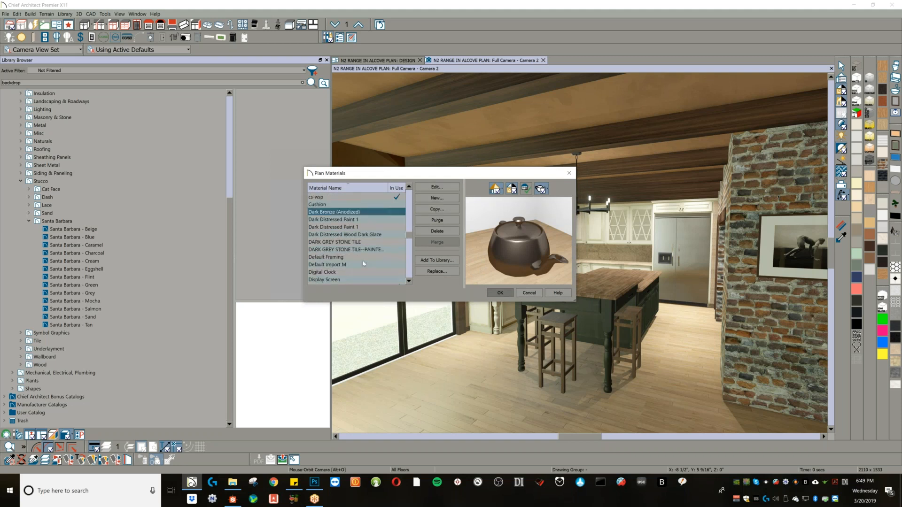
{"action": "left_click", "coordinate": [347, 235]}
{"action": "left_click", "coordinate": [352, 242]}
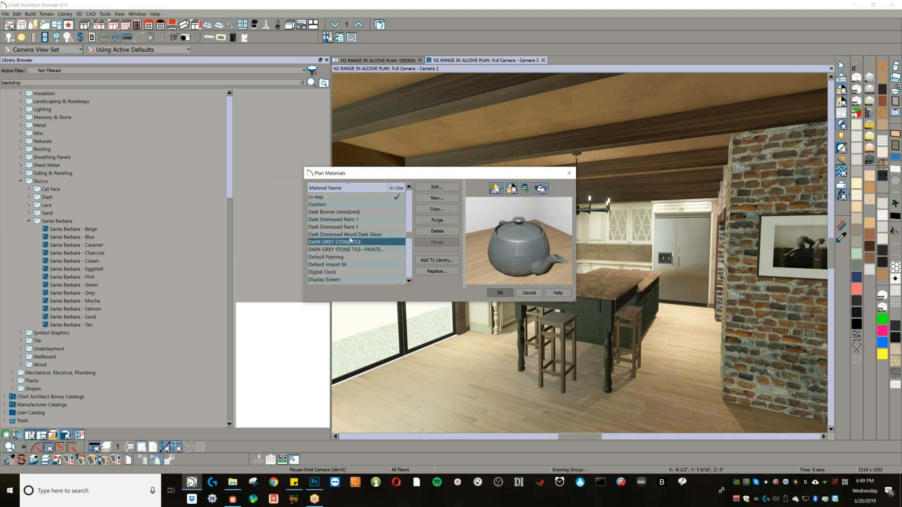
- Try turning off Stretch to Fit on a copy of Dark Distressed Wood Dark Glaze to expose its scale and offsets, and discard the copy
{"action": "left_click", "coordinate": [346, 235]}
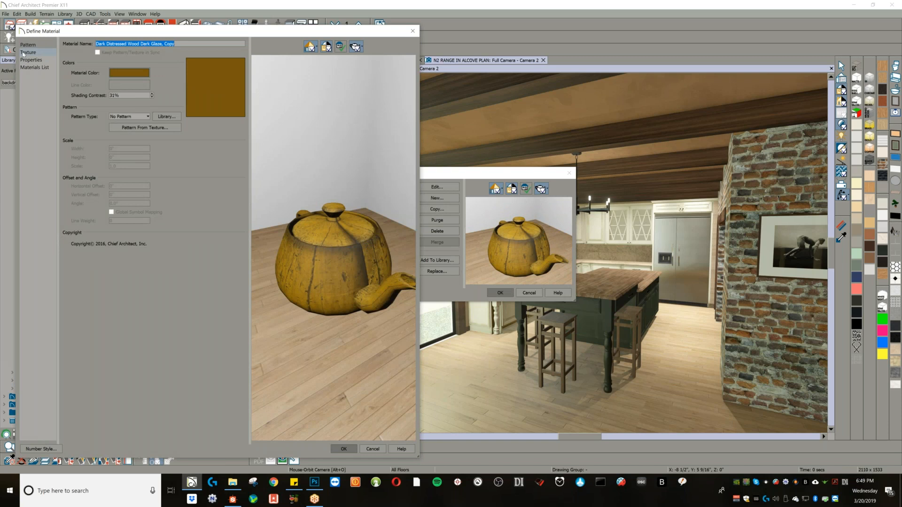
{"action": "left_click", "coordinate": [23, 53]}
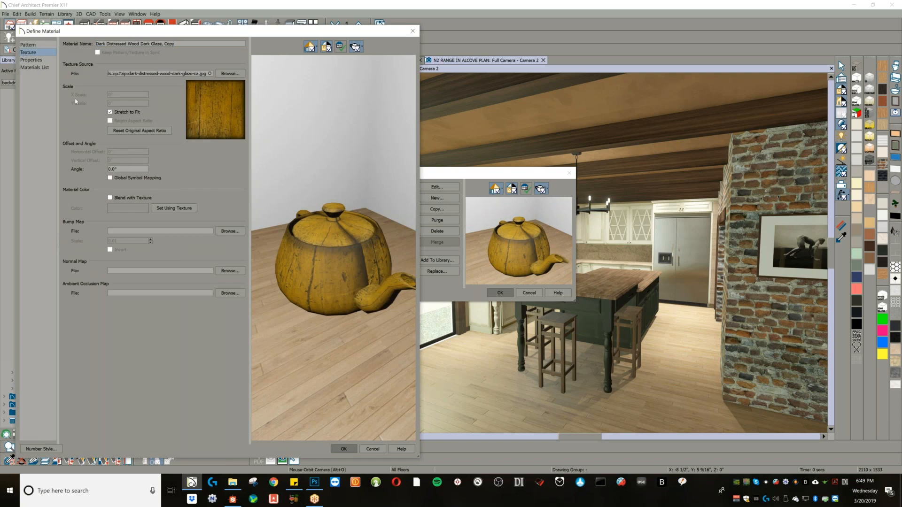
{"action": "left_click", "coordinate": [135, 169]}
{"action": "left_click", "coordinate": [111, 113]}
{"action": "left_click_drag", "start_coordinate": [119, 96], "coordinate": [101, 93]}
{"action": "double_click", "coordinate": [112, 151]}
{"action": "double_click", "coordinate": [113, 160]}
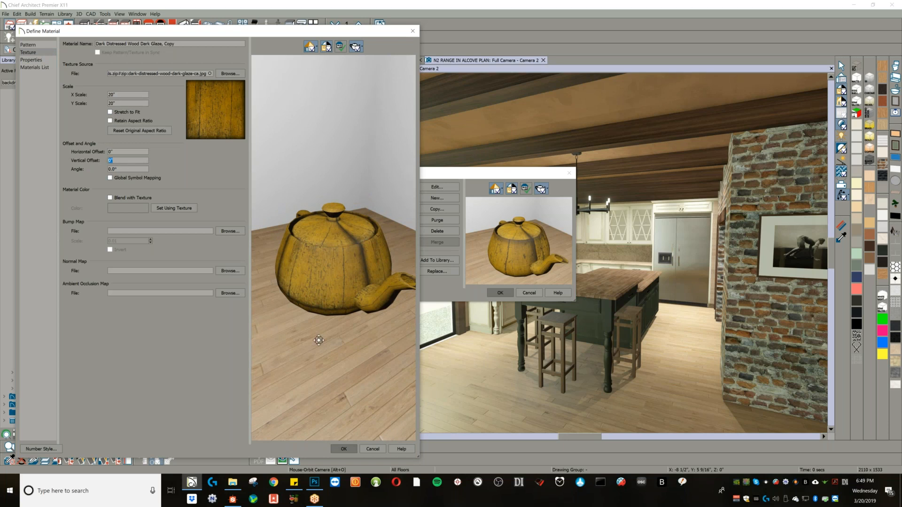
{"action": "left_click", "coordinate": [377, 448]}
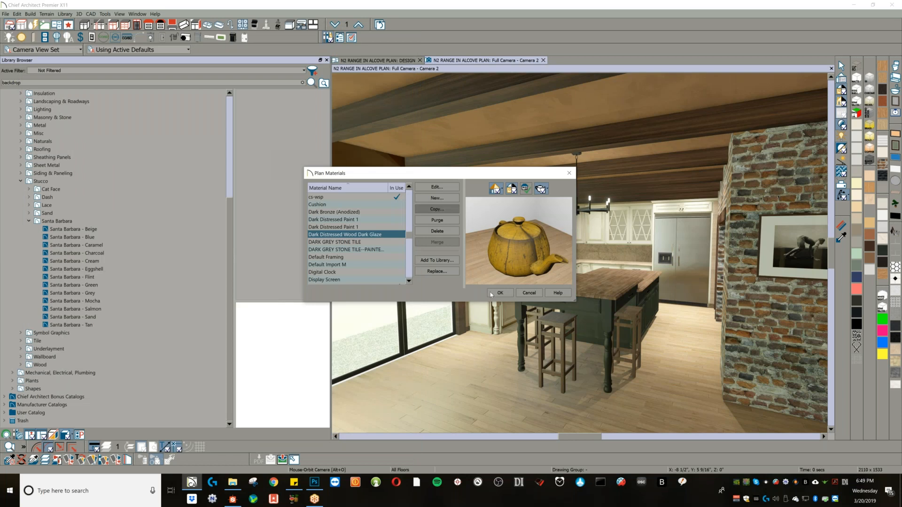
{"action": "left_click", "coordinate": [530, 296]}
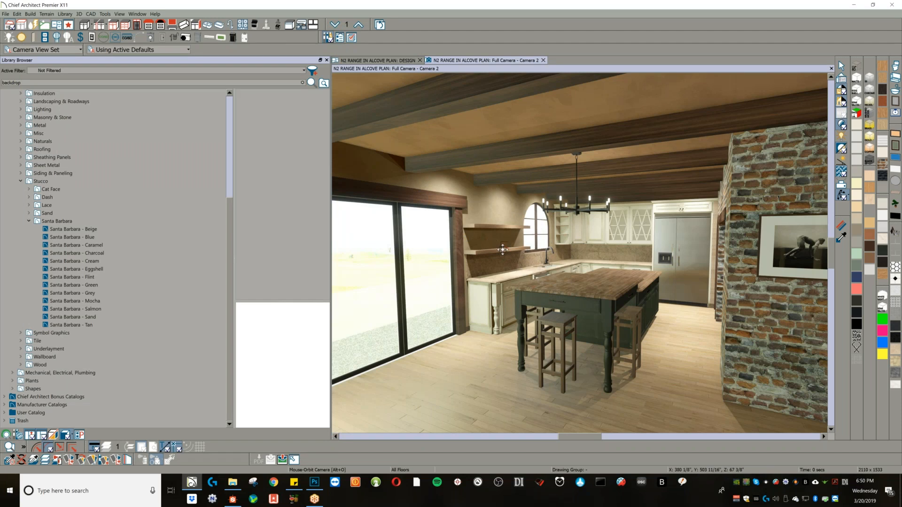
- Reframe the camera view to take in the sliding doors, kitchen island and full brick wall
{"action": "left_click_drag", "start_coordinate": [515, 276], "coordinate": [532, 258]}
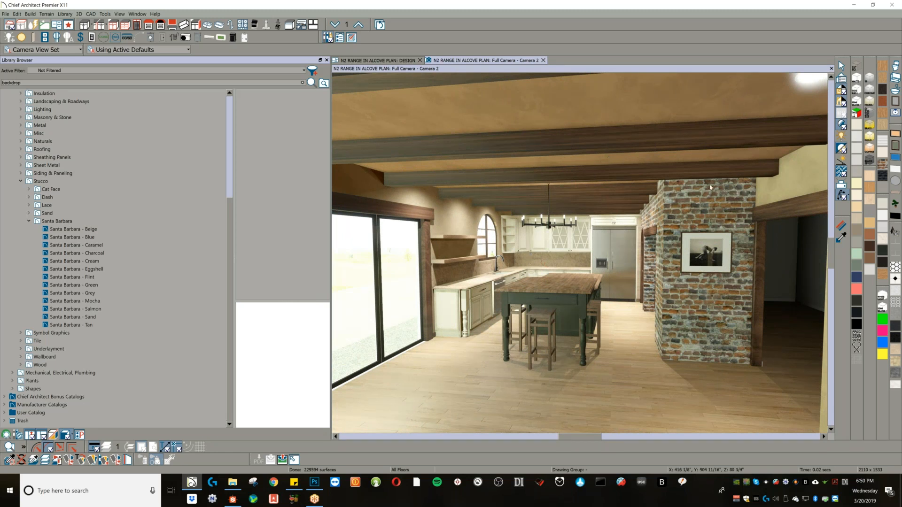
- Switch Camera 2's sunlight to the generic sun, turn off Sun Follows Camera and set its direction angle to 100°
{"action": "key", "text": "s"}
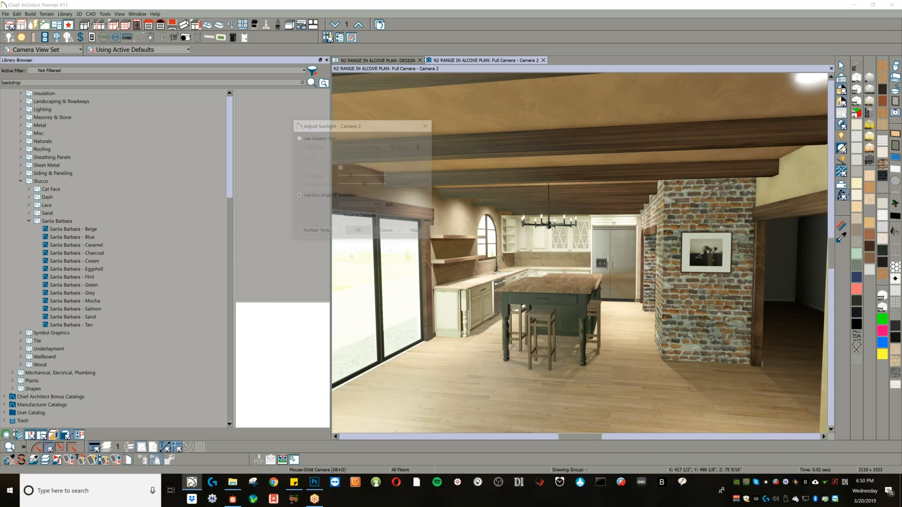
{"action": "left_click", "coordinate": [297, 138]}
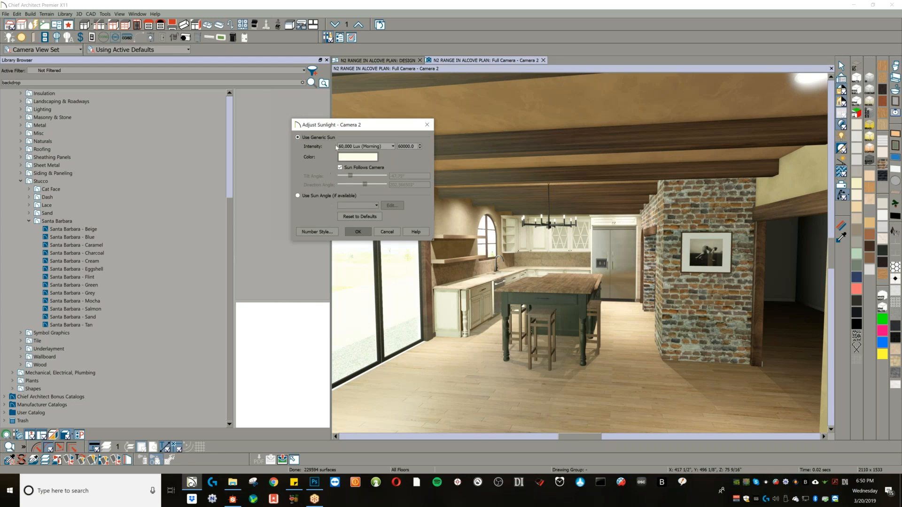
{"action": "left_click", "coordinate": [360, 167]}
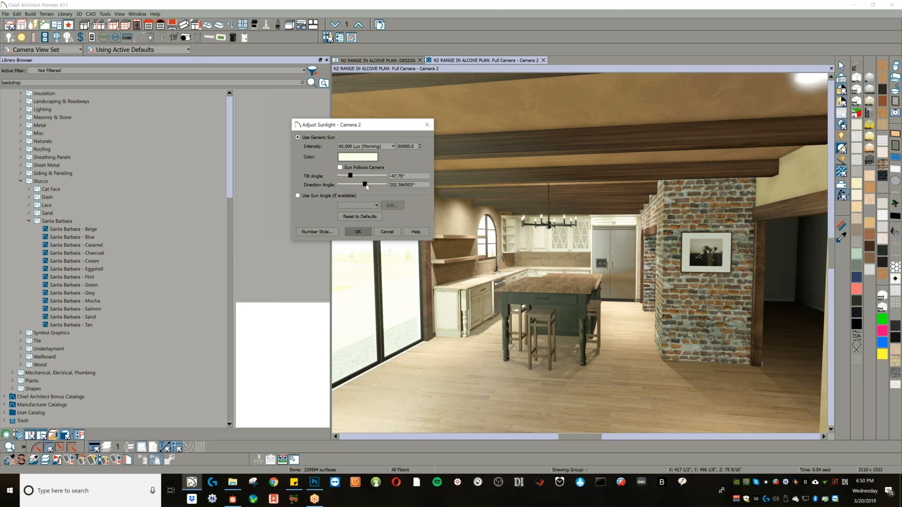
{"action": "double_click", "coordinate": [408, 185]}
{"action": "type", "text": "100"}
{"action": "key", "text": "Tab"}
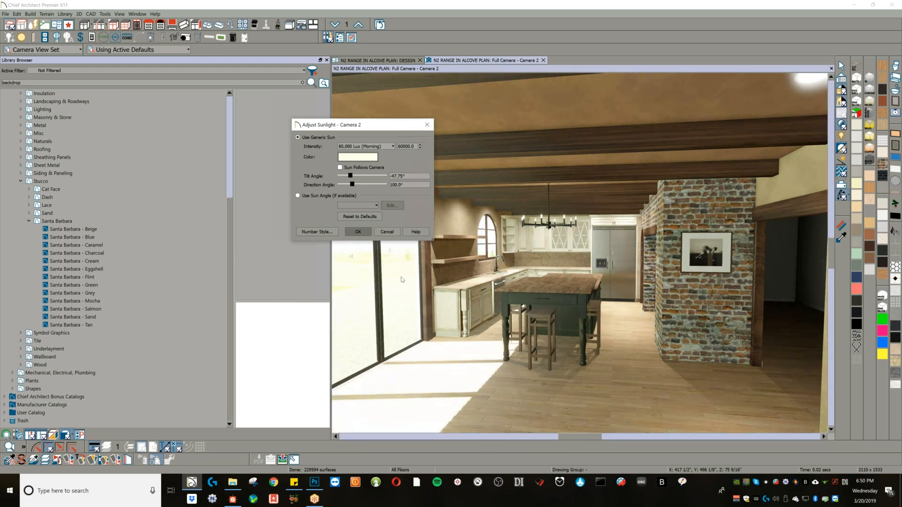
{"action": "left_click", "coordinate": [355, 233]}
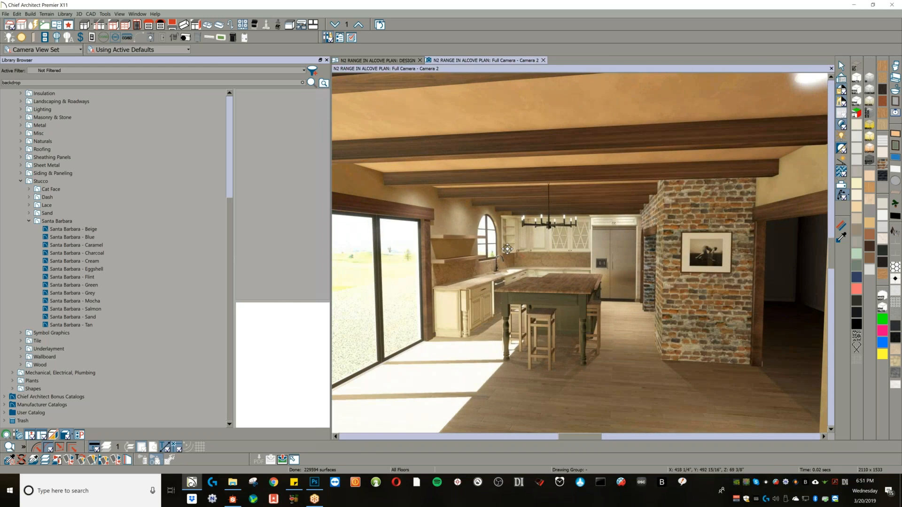
{"action": "scroll", "coordinate": [534, 291], "scroll_direction": "down", "scroll_amount": 3}
{"action": "left_click_drag", "start_coordinate": [534, 291], "coordinate": [530, 285]}
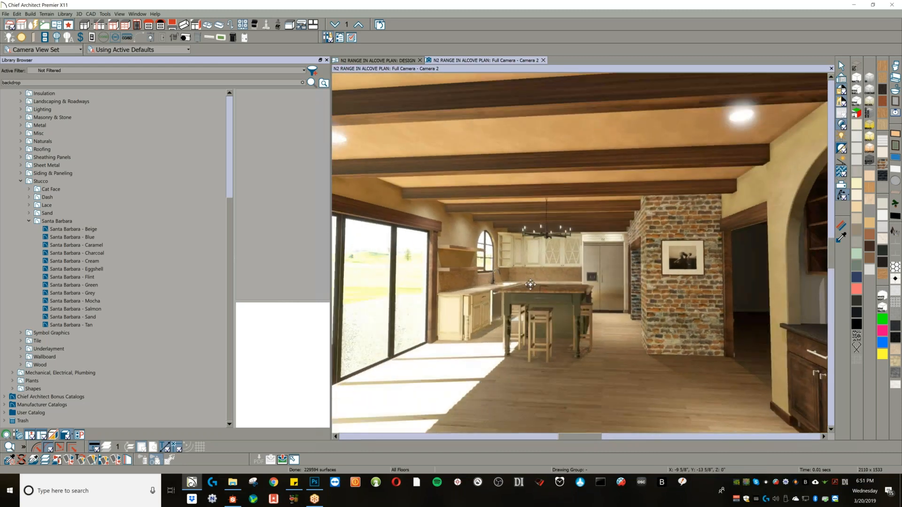
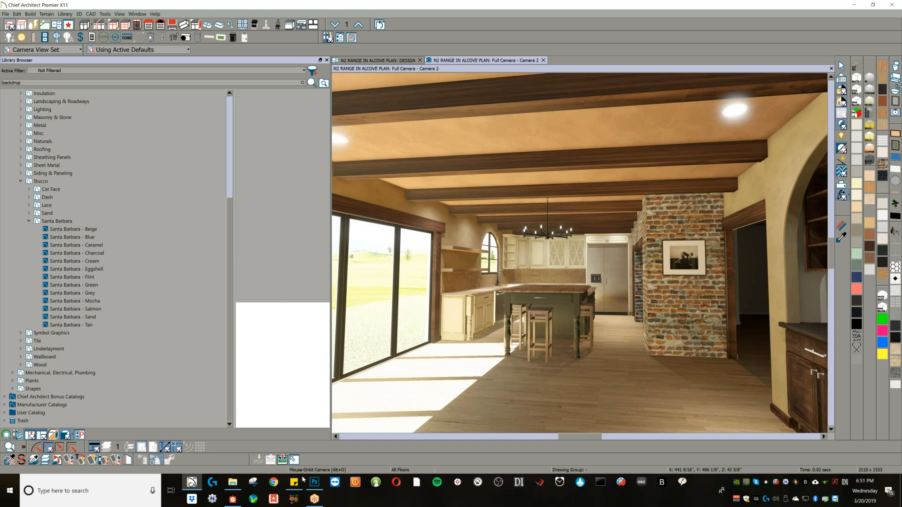
- Switch to File Explorer and look through the wood texture images in the WOOD materials folder
{"action": "left_click", "coordinate": [233, 483]}
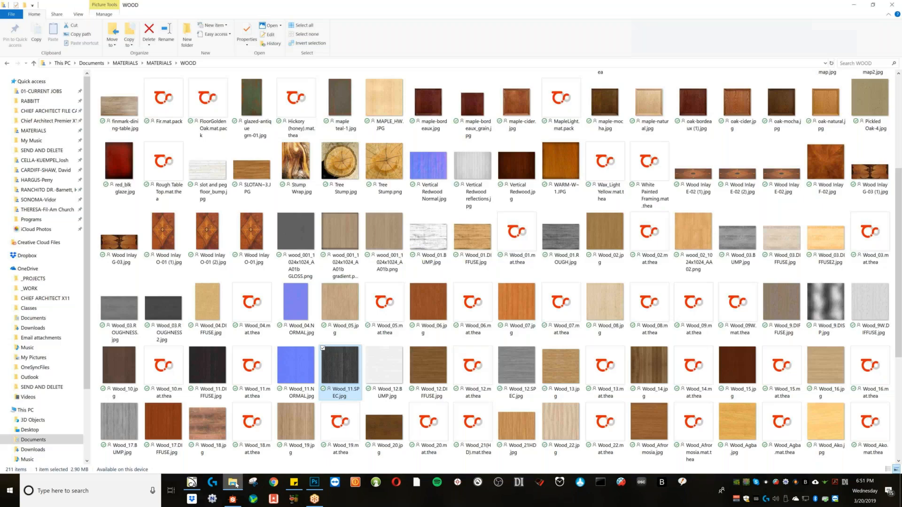
{"action": "scroll", "coordinate": [417, 241], "scroll_direction": "down", "scroll_amount": 3}
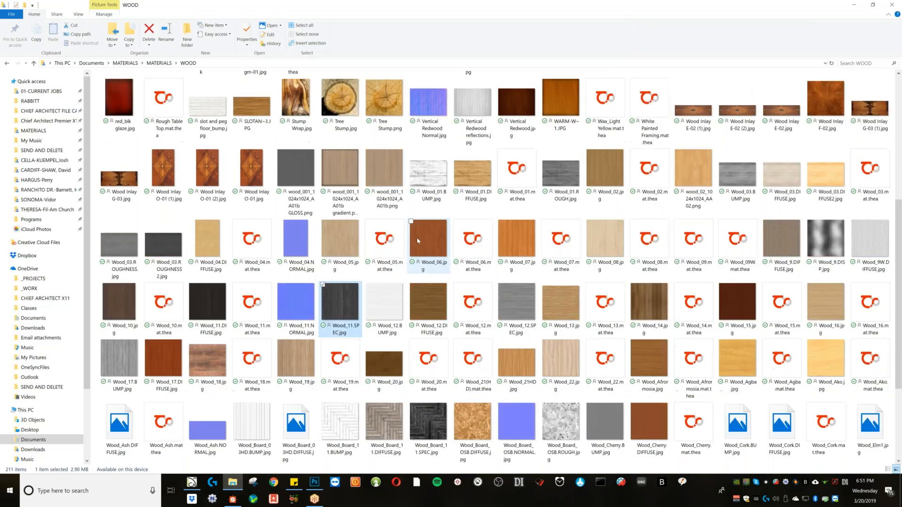
{"action": "scroll", "coordinate": [411, 265], "scroll_direction": "up", "scroll_amount": 3}
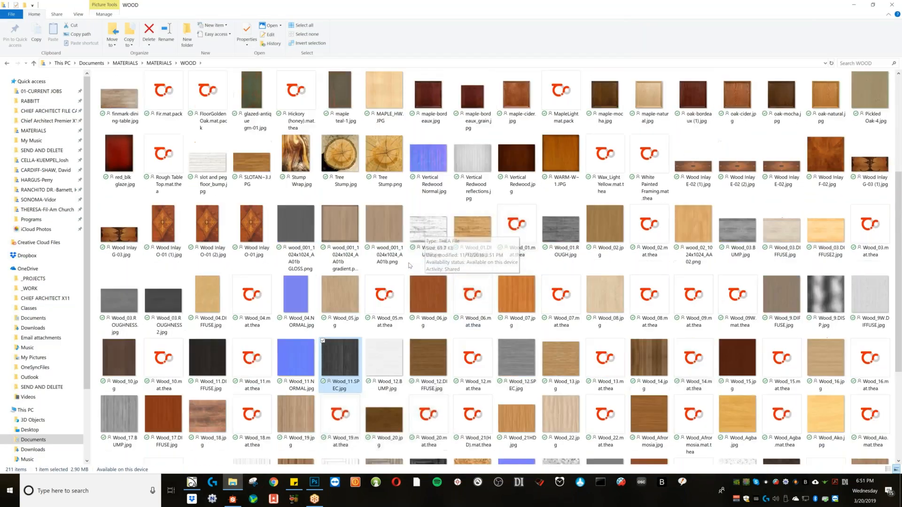
{"action": "scroll", "coordinate": [410, 265], "scroll_direction": "up", "scroll_amount": 5}
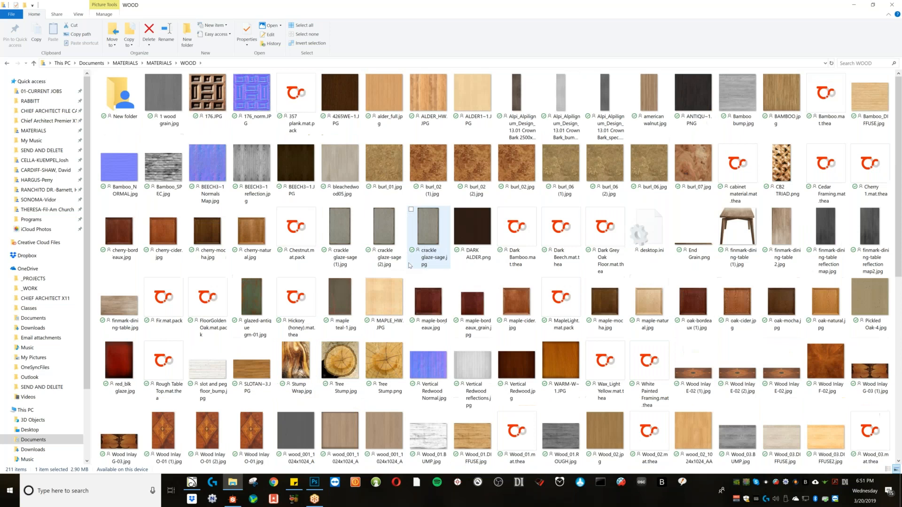
- Open the BRICK AND STONE materials folder and examine its diffuse, bump, normal and displacement images
{"action": "left_click", "coordinate": [160, 63]}
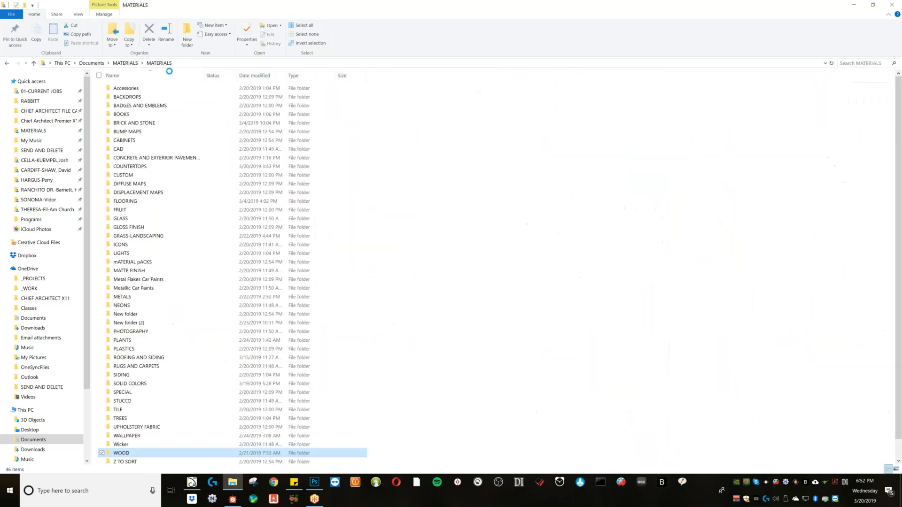
{"action": "left_click", "coordinate": [146, 105]}
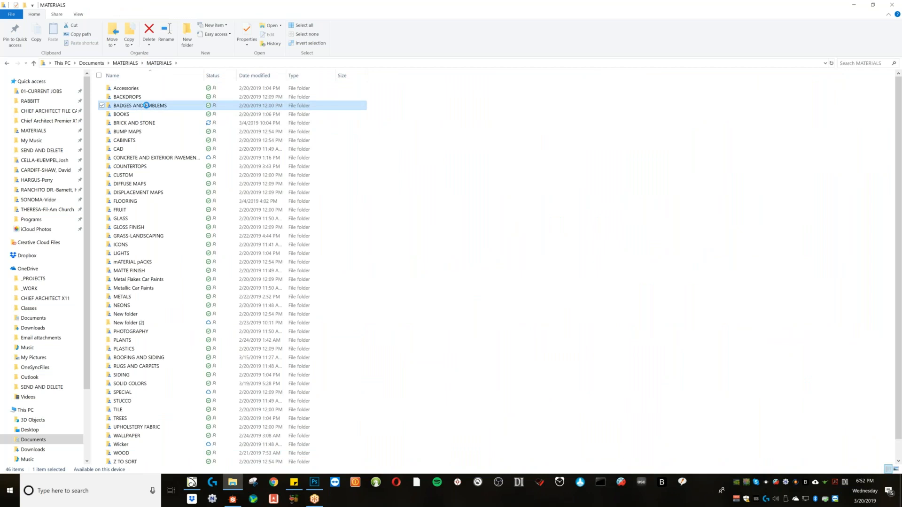
{"action": "double_click", "coordinate": [155, 123]}
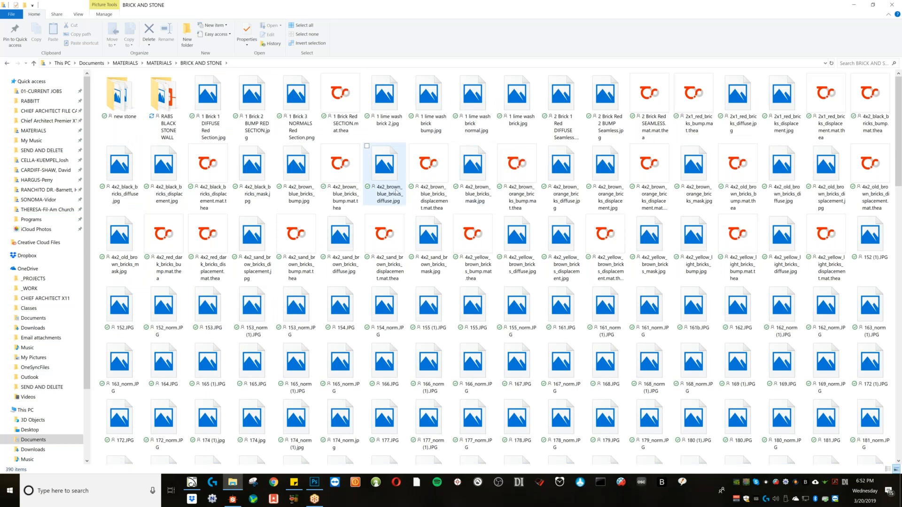
{"action": "scroll", "coordinate": [383, 262], "scroll_direction": "down", "scroll_amount": 1}
{"action": "scroll", "coordinate": [383, 262], "scroll_direction": "down", "scroll_amount": 10}
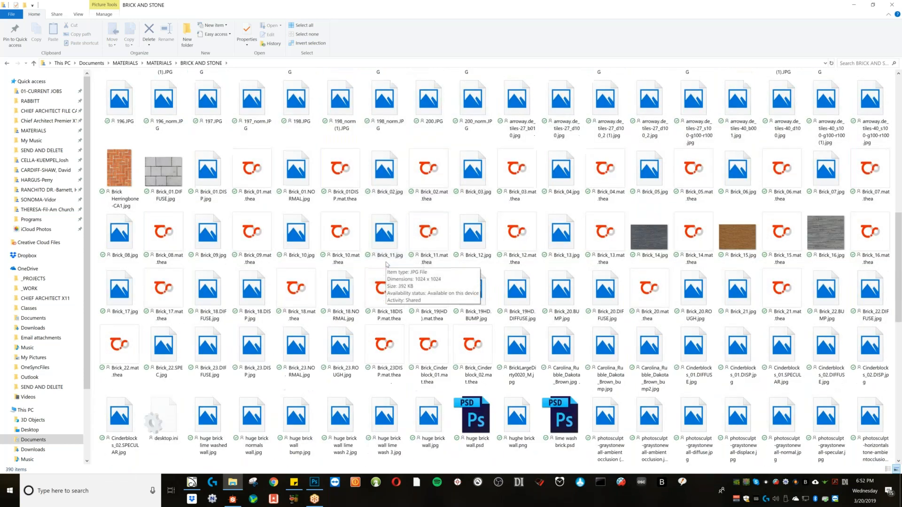
{"action": "scroll", "coordinate": [387, 264], "scroll_direction": "up", "scroll_amount": 2}
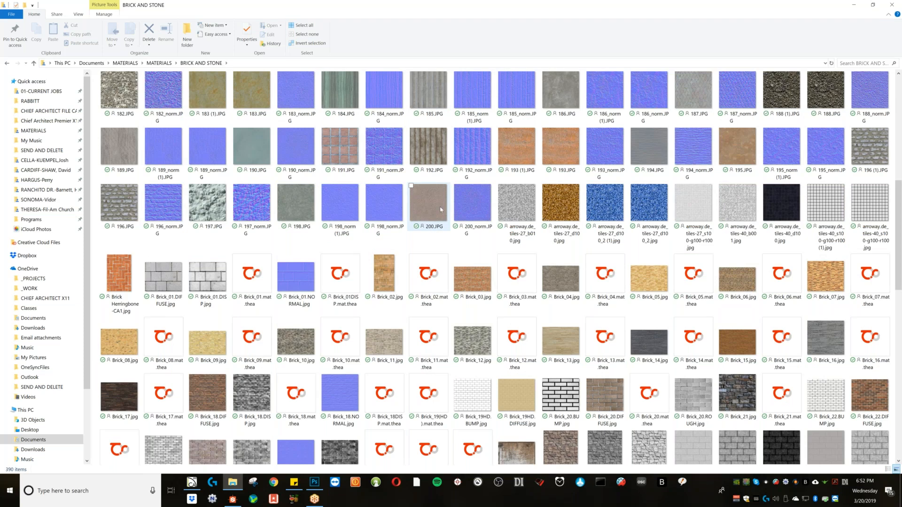
{"action": "scroll", "coordinate": [447, 210], "scroll_direction": "up", "scroll_amount": 8}
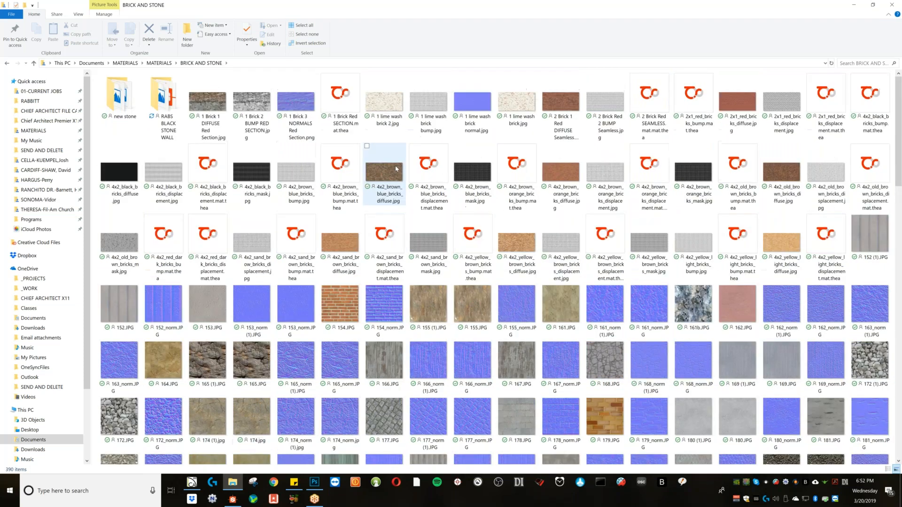
{"action": "left_click", "coordinate": [343, 166]}
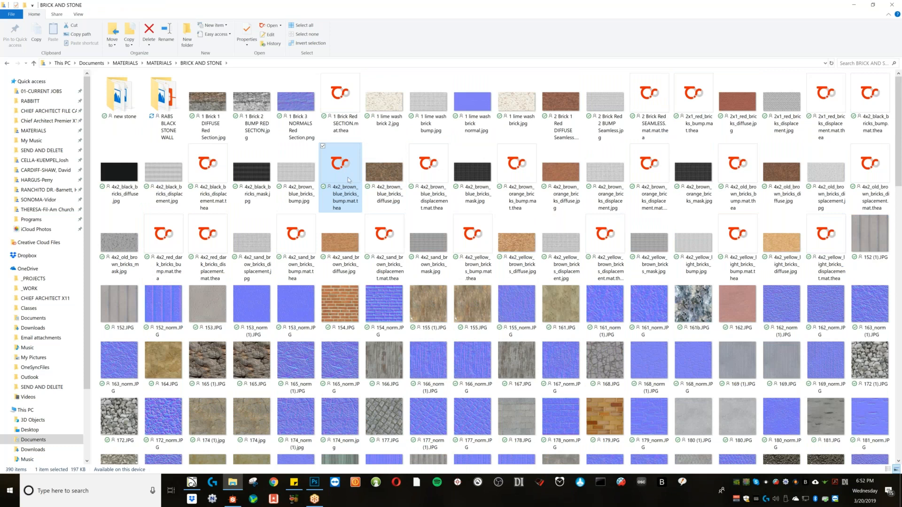
{"action": "scroll", "coordinate": [368, 271], "scroll_direction": "down", "scroll_amount": 4}
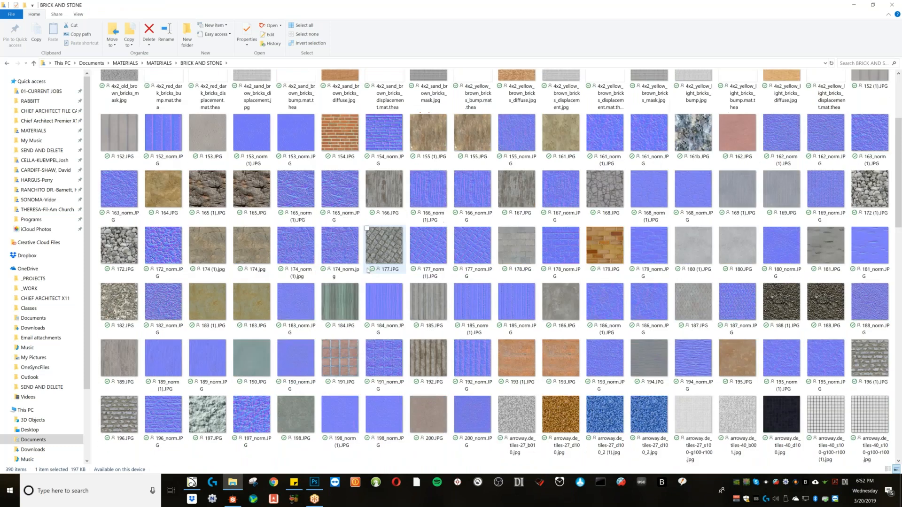
{"action": "scroll", "coordinate": [368, 271], "scroll_direction": "down", "scroll_amount": 1}
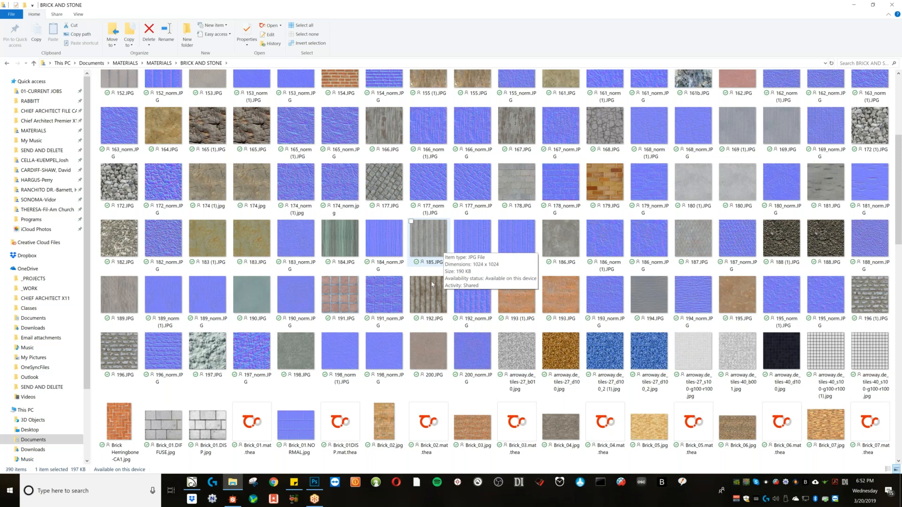
- Switch to Chrome and search Google Images for "seemless normal"
{"action": "left_click", "coordinate": [276, 483]}
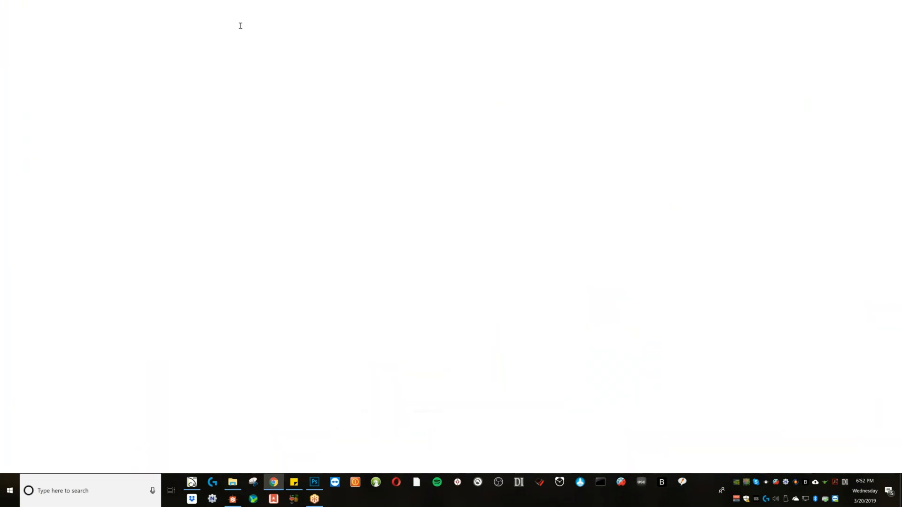
{"action": "type", "text": "seemless norm"}
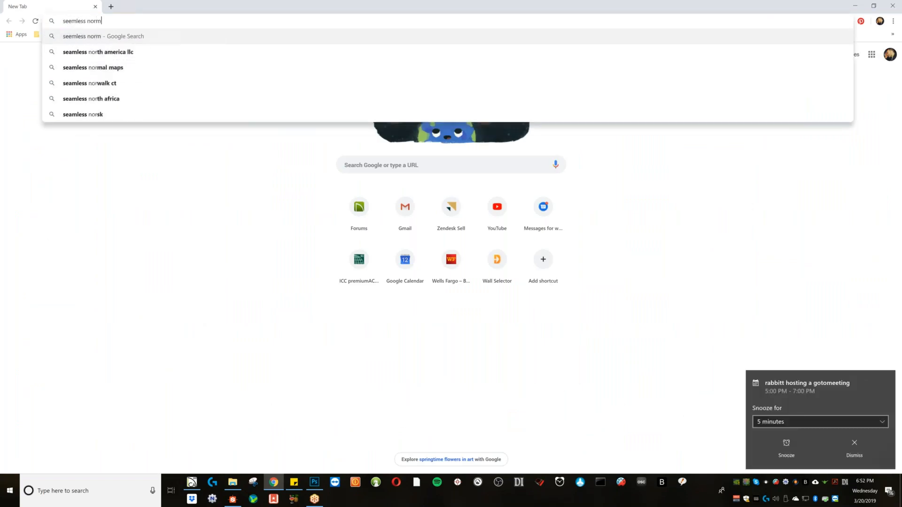
{"action": "type", "text": "al"}
{"action": "key", "text": "Return"}
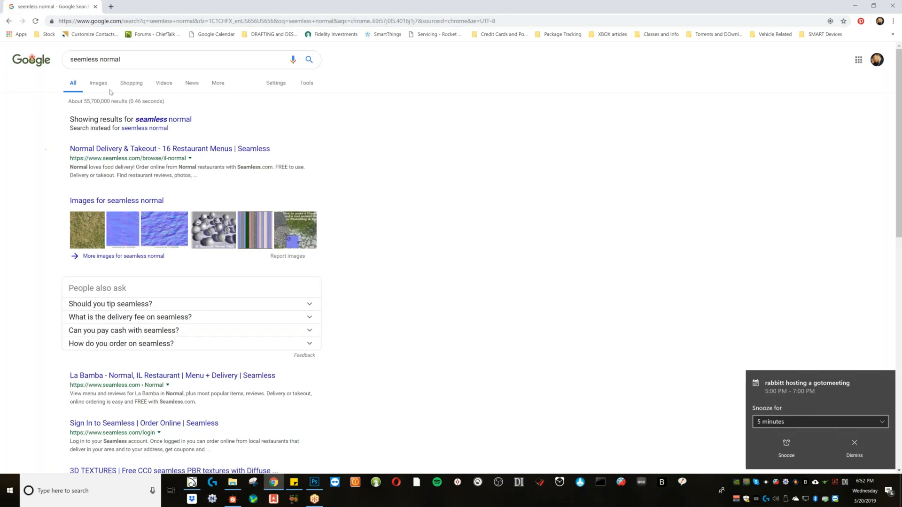
{"action": "left_click", "coordinate": [98, 85]}
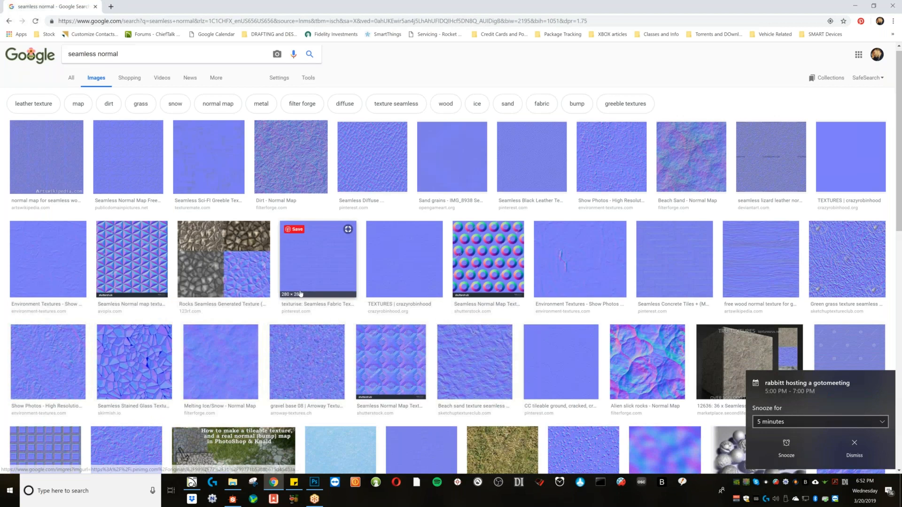
- Preview the Seamless Stained Glass Texture and the Facing stone brick normal map, and examine the latter's 3dsky page
{"action": "scroll", "coordinate": [301, 294], "scroll_direction": "down", "scroll_amount": 3}
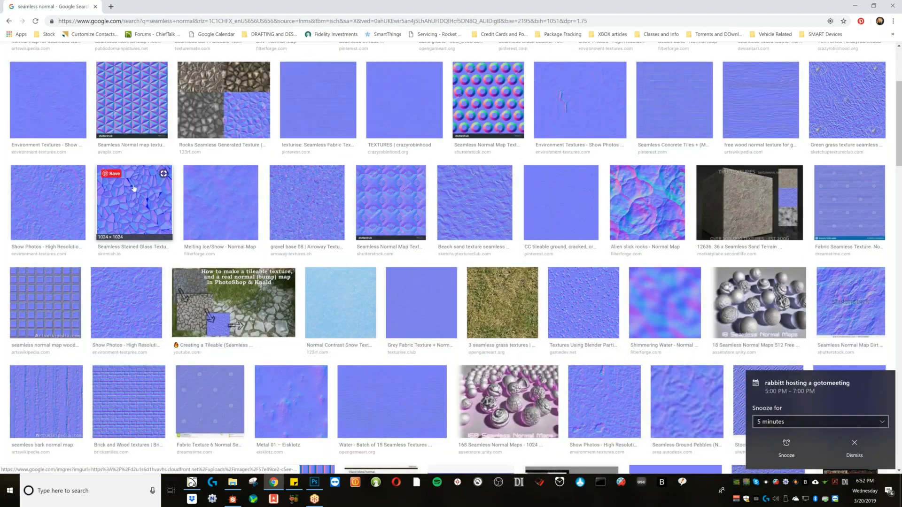
{"action": "left_click", "coordinate": [147, 206]}
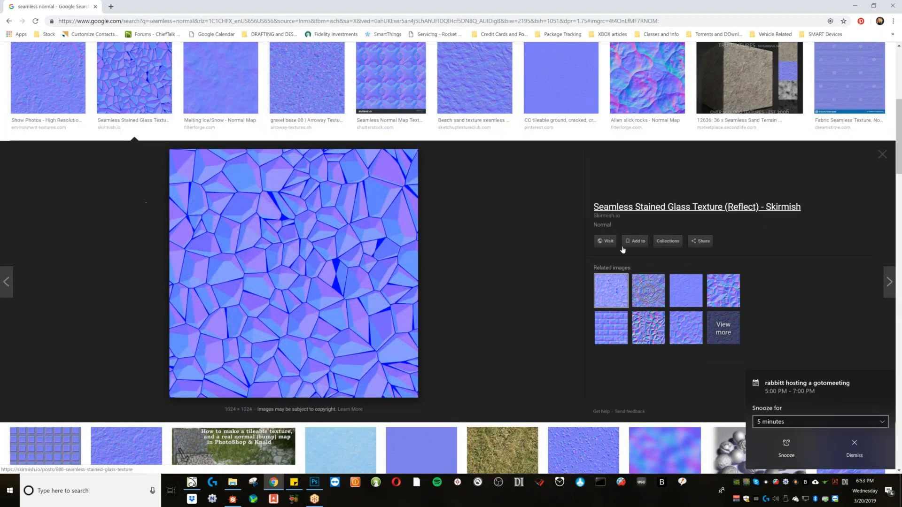
{"action": "left_click", "coordinate": [615, 334]}
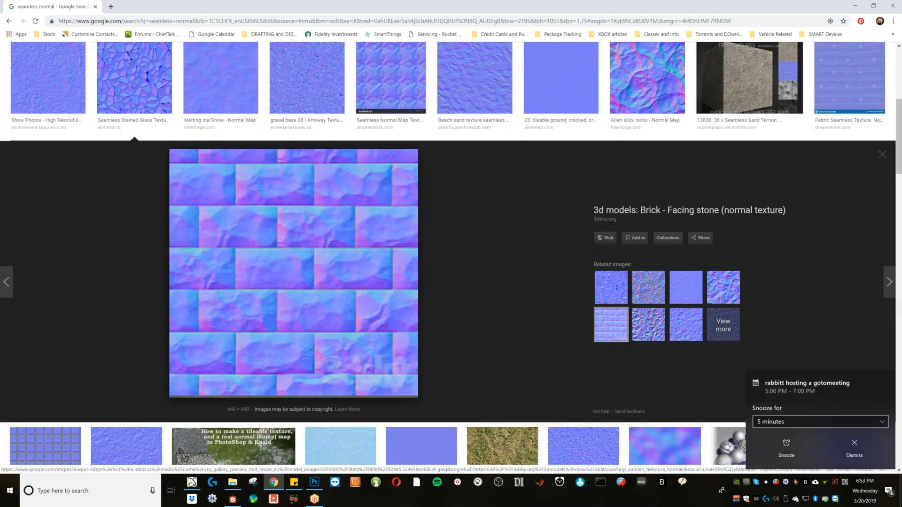
{"action": "left_click", "coordinate": [658, 208]}
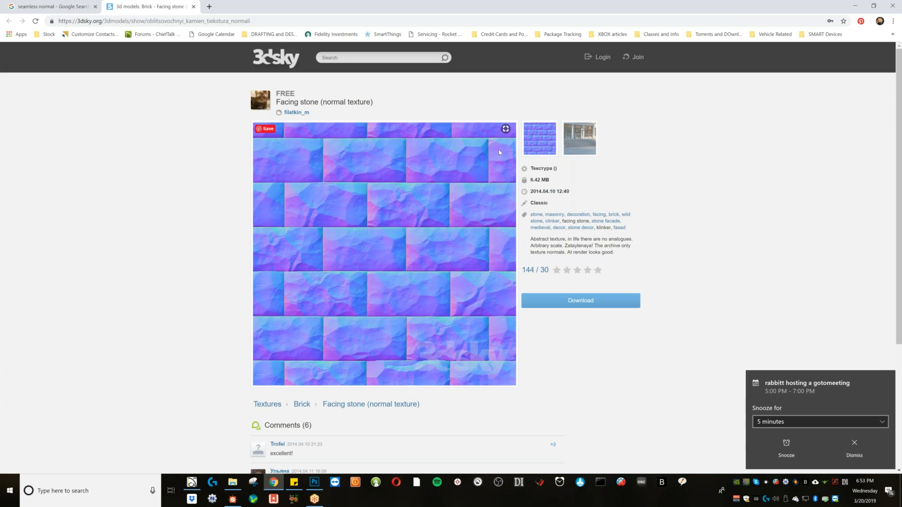
{"action": "scroll", "coordinate": [467, 233], "scroll_direction": "down", "scroll_amount": 2}
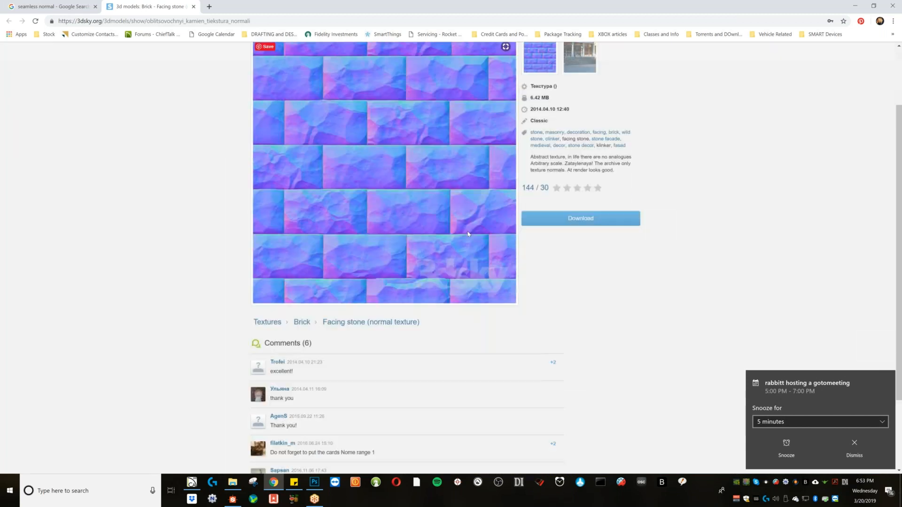
{"action": "scroll", "coordinate": [357, 182], "scroll_direction": "up", "scroll_amount": 2}
- Return to the seamless normal image search and show all web results for it
{"action": "left_click", "coordinate": [52, 7]}
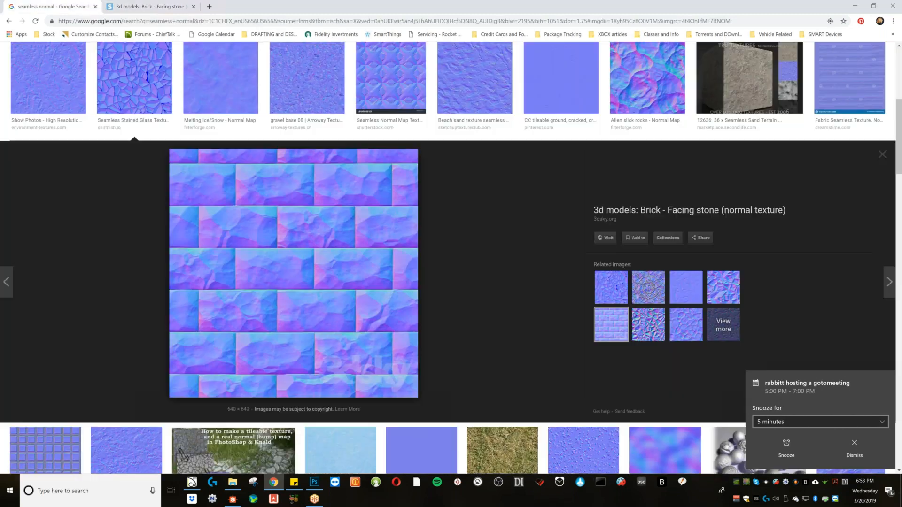
{"action": "scroll", "coordinate": [182, 455], "scroll_direction": "up", "scroll_amount": 6}
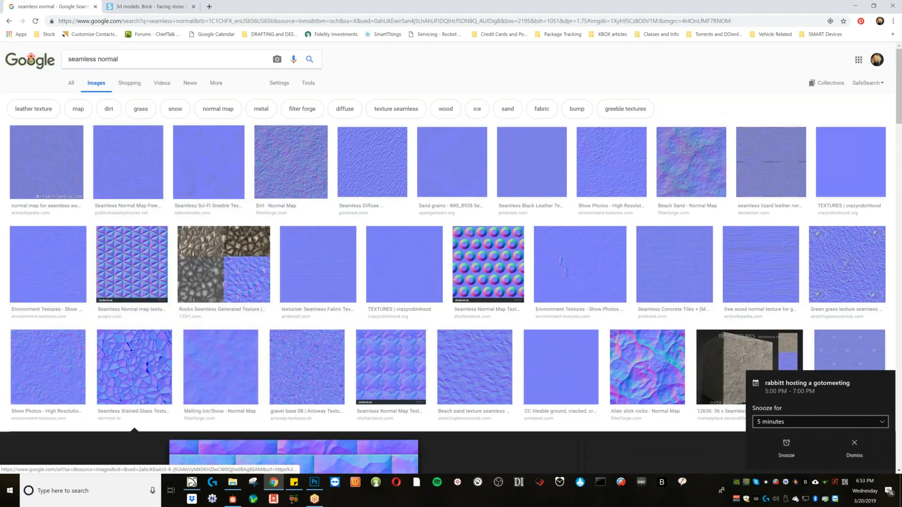
{"action": "left_click", "coordinate": [72, 83]}
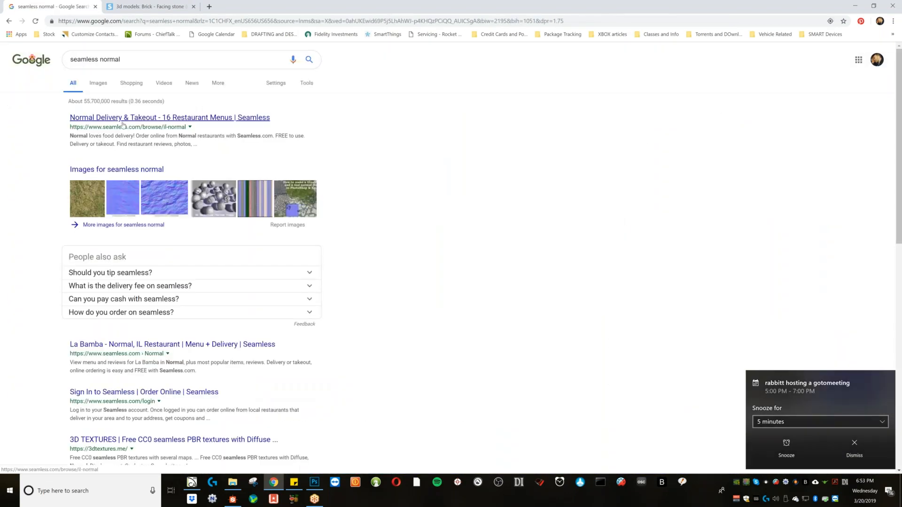
{"action": "left_click", "coordinate": [126, 118]}
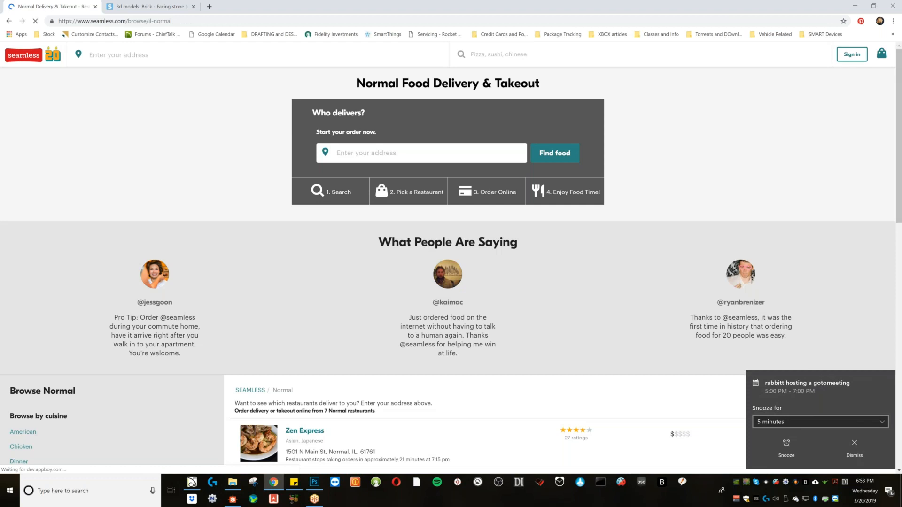
{"action": "scroll", "coordinate": [309, 126], "scroll_direction": "down", "scroll_amount": 2}
{"action": "scroll", "coordinate": [191, 144], "scroll_direction": "up", "scroll_amount": 2}
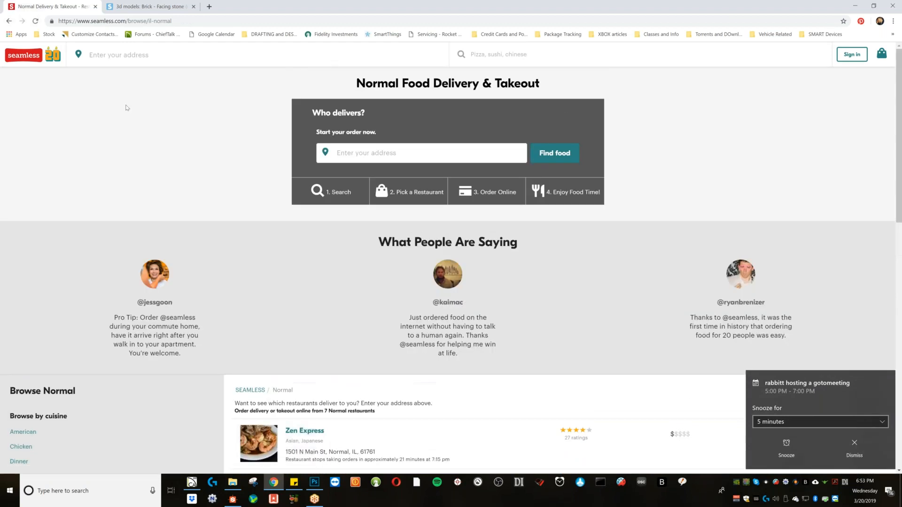
{"action": "left_click", "coordinate": [9, 21]}
- Return to the web results for "seamless normal", open the 3D TEXTURES site and look over its free seamless textures
{"action": "scroll", "coordinate": [107, 226], "scroll_direction": "down", "scroll_amount": 1}
{"action": "scroll", "coordinate": [107, 226], "scroll_direction": "down", "scroll_amount": 1}
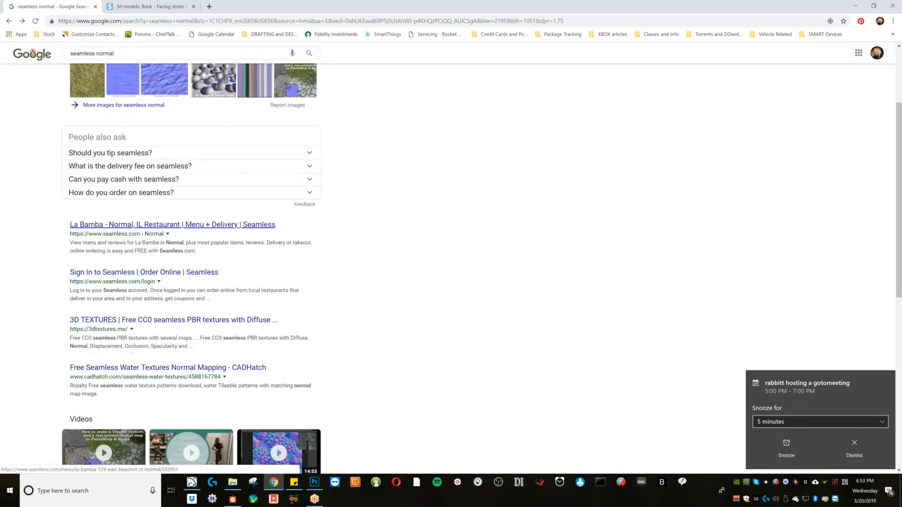
{"action": "scroll", "coordinate": [117, 228], "scroll_direction": "down", "scroll_amount": 2}
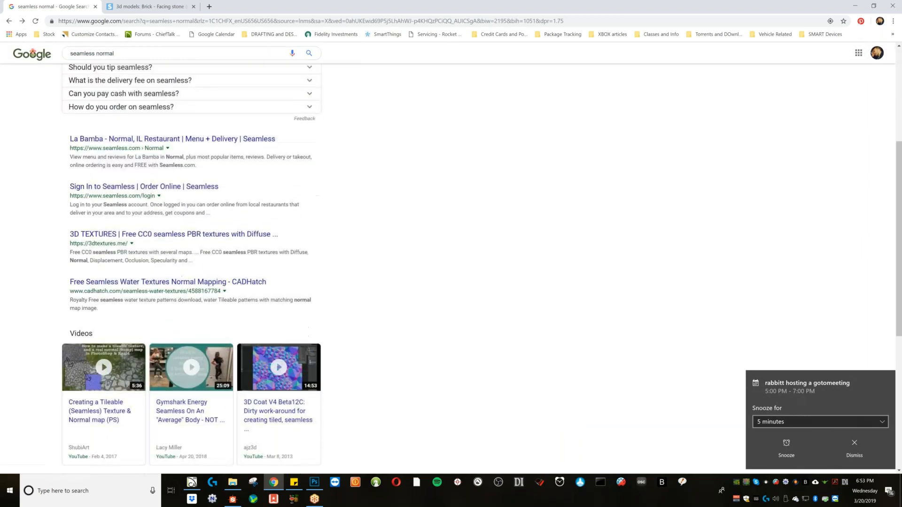
{"action": "left_click", "coordinate": [119, 234]}
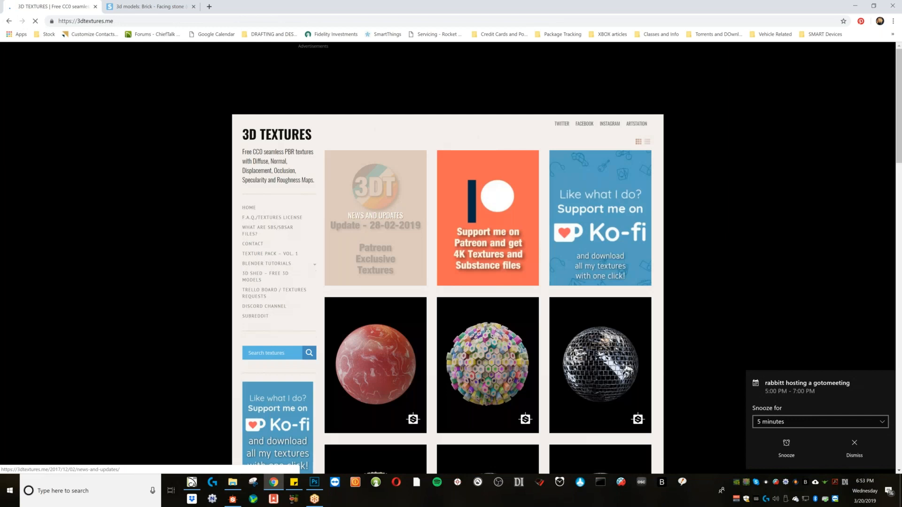
{"action": "scroll", "coordinate": [600, 235], "scroll_direction": "down", "scroll_amount": 3}
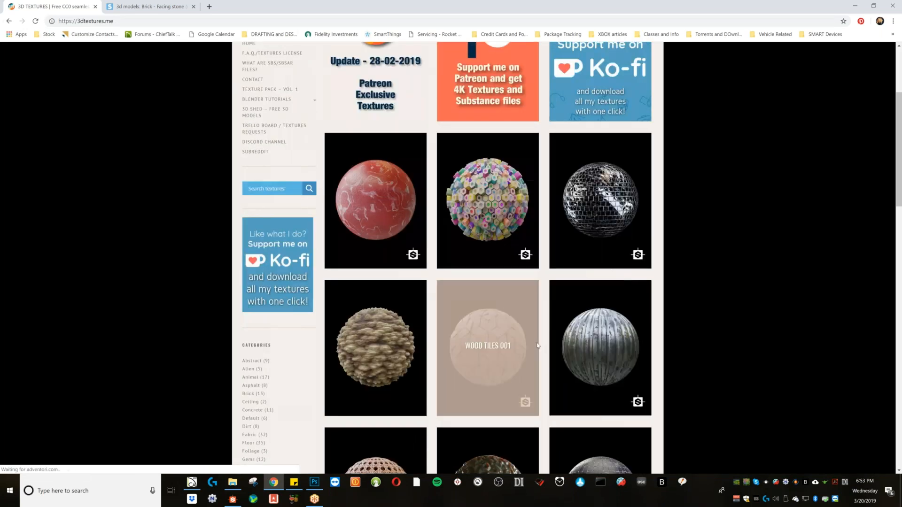
{"action": "scroll", "coordinate": [538, 345], "scroll_direction": "up", "scroll_amount": 2}
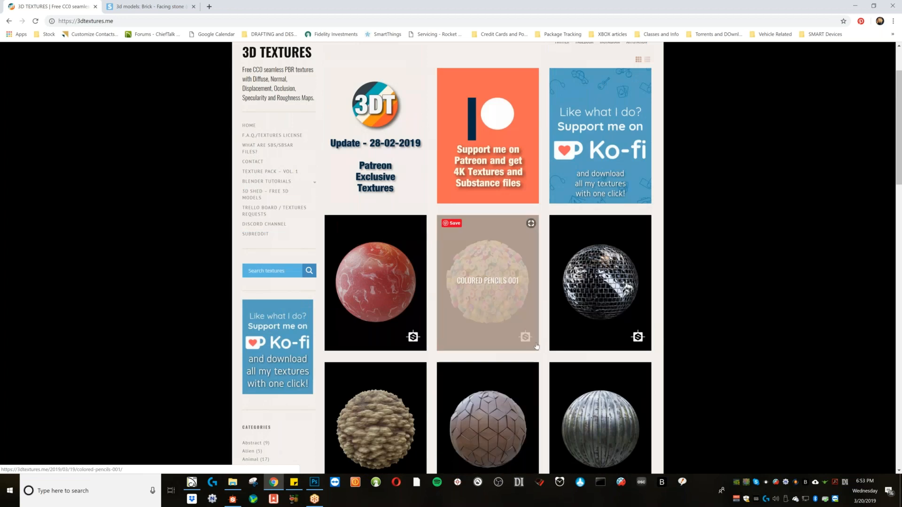
- Open the site's Texture Pack – Vol. 1 page and examine its included map types, sample images and texture categories
{"action": "left_click", "coordinate": [264, 172]}
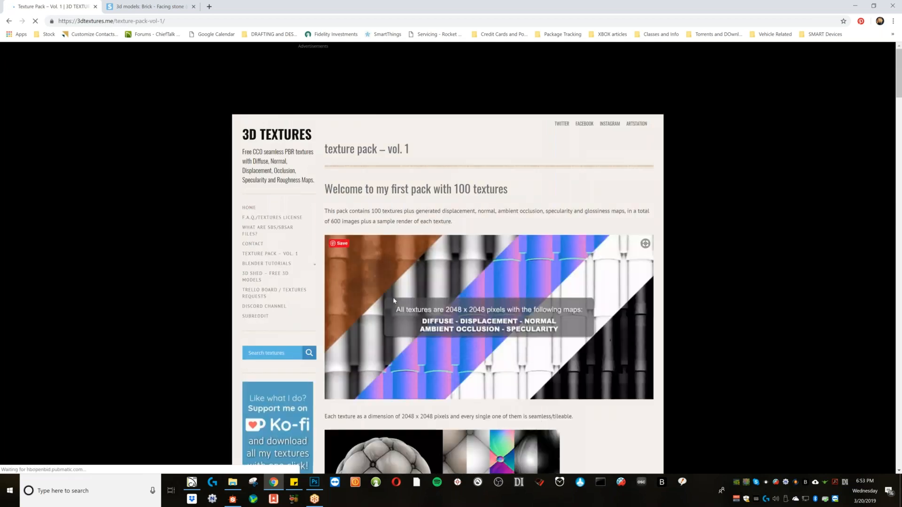
{"action": "scroll", "coordinate": [408, 313], "scroll_direction": "down", "scroll_amount": 3}
{"action": "scroll", "coordinate": [424, 326], "scroll_direction": "down", "scroll_amount": 2}
{"action": "scroll", "coordinate": [423, 326], "scroll_direction": "down", "scroll_amount": 3}
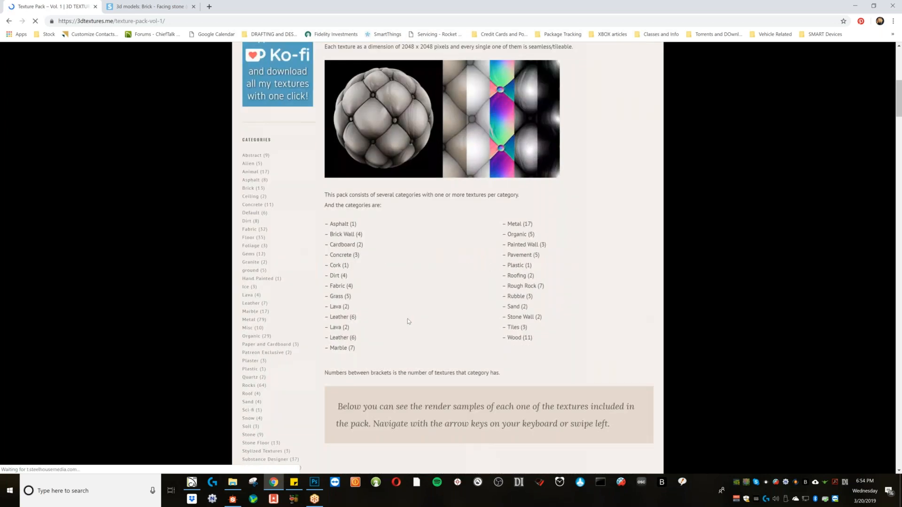
{"action": "scroll", "coordinate": [470, 336], "scroll_direction": "down", "scroll_amount": 4}
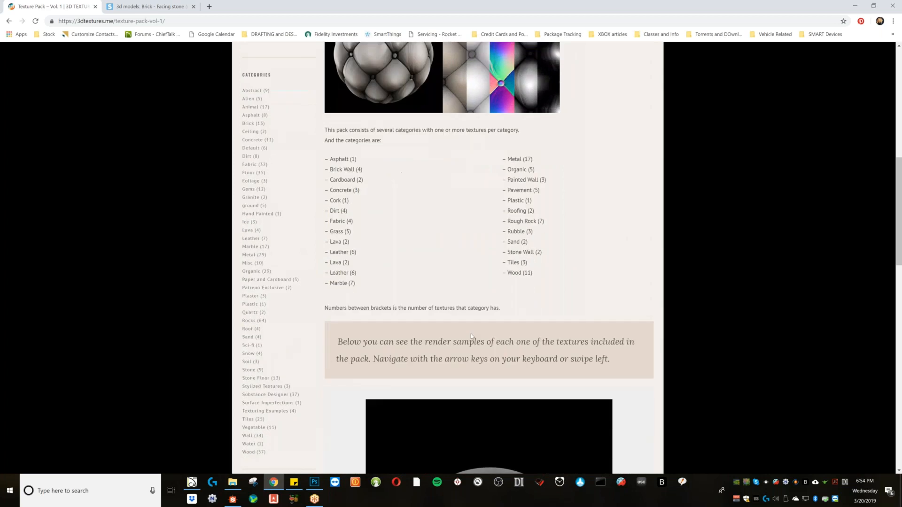
{"action": "scroll", "coordinate": [446, 259], "scroll_direction": "up", "scroll_amount": 7}
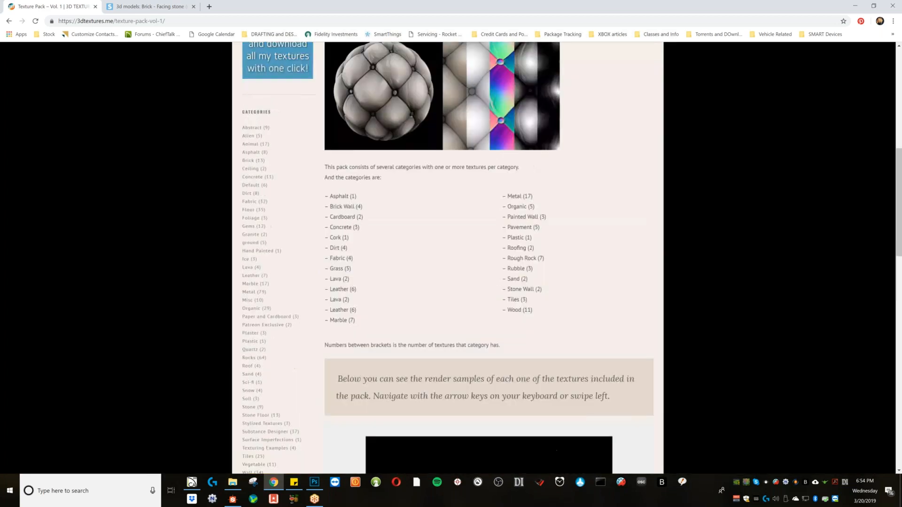
{"action": "scroll", "coordinate": [482, 356], "scroll_direction": "up", "scroll_amount": 1}
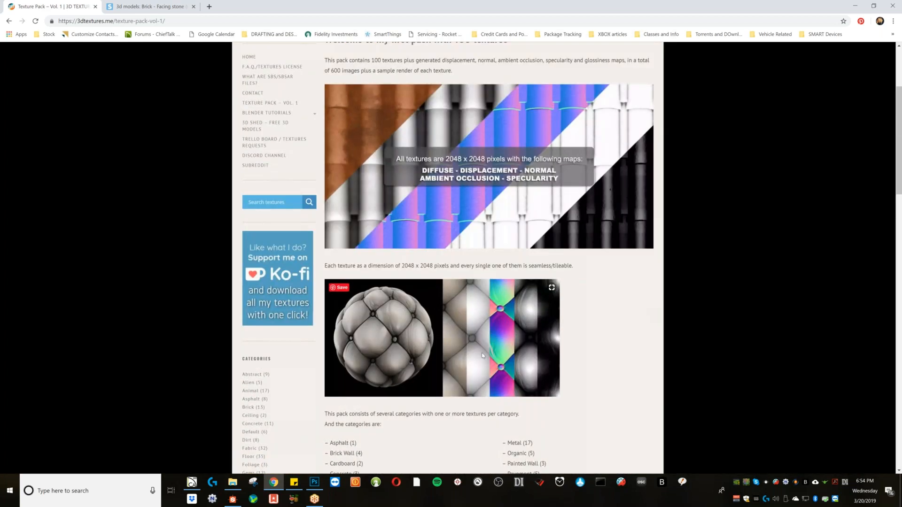
{"action": "scroll", "coordinate": [483, 356], "scroll_direction": "down", "scroll_amount": 1}
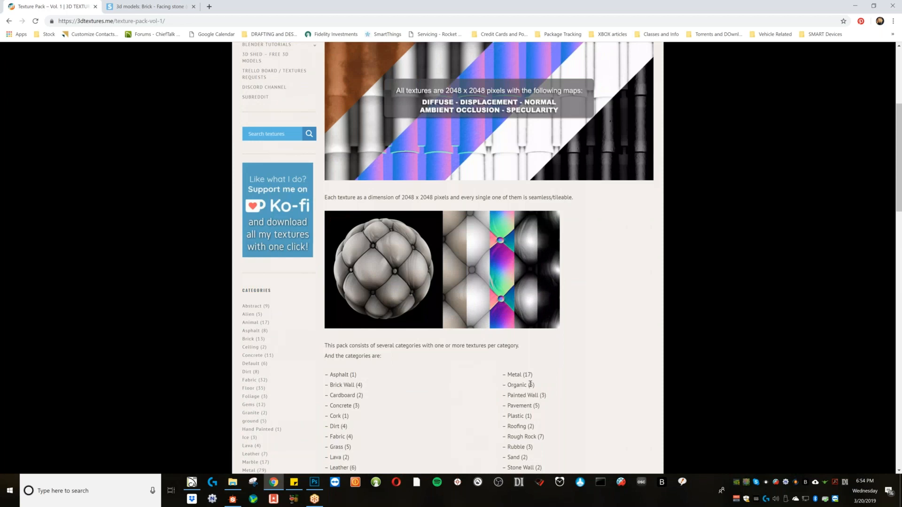
{"action": "scroll", "coordinate": [361, 371], "scroll_direction": "down", "scroll_amount": 2}
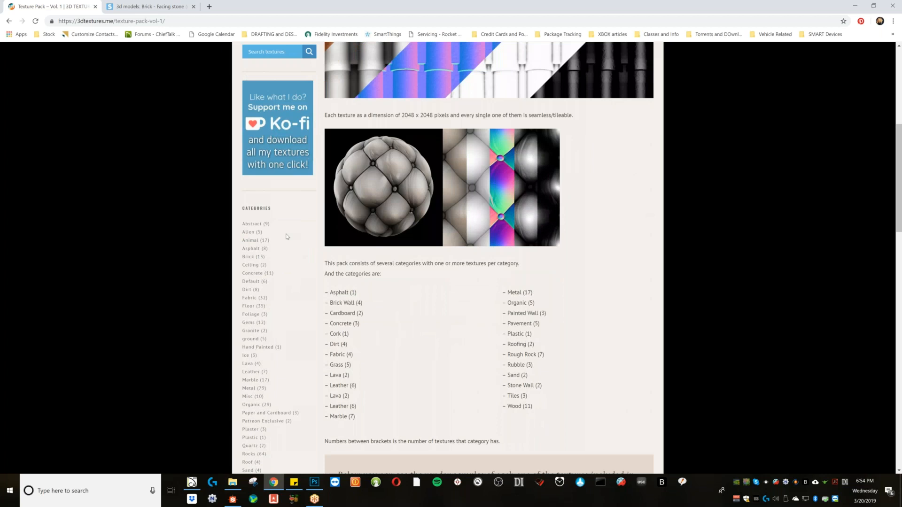
{"action": "scroll", "coordinate": [350, 163], "scroll_direction": "up", "scroll_amount": 2}
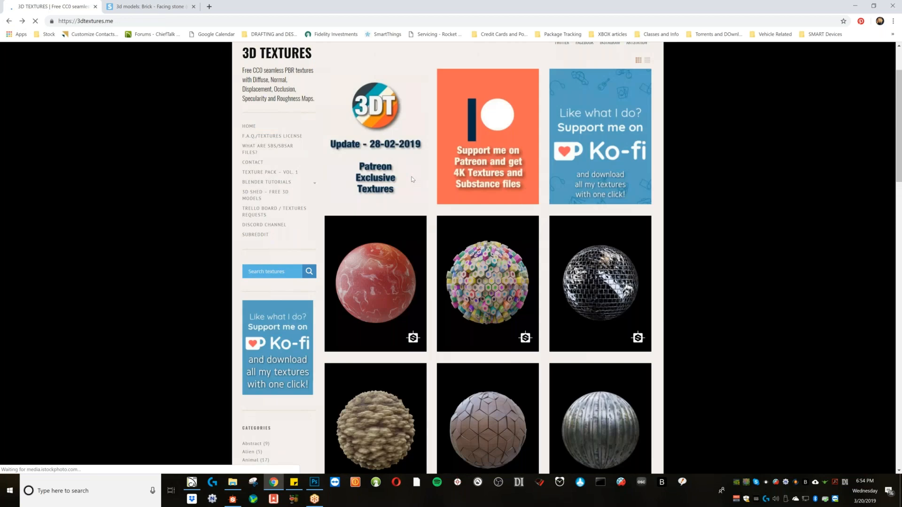
- Go back to the search results and examine the "18 Seamless Normal Maps 512 Free" page on the Unity Asset Store
{"action": "left_click", "coordinate": [9, 21]}
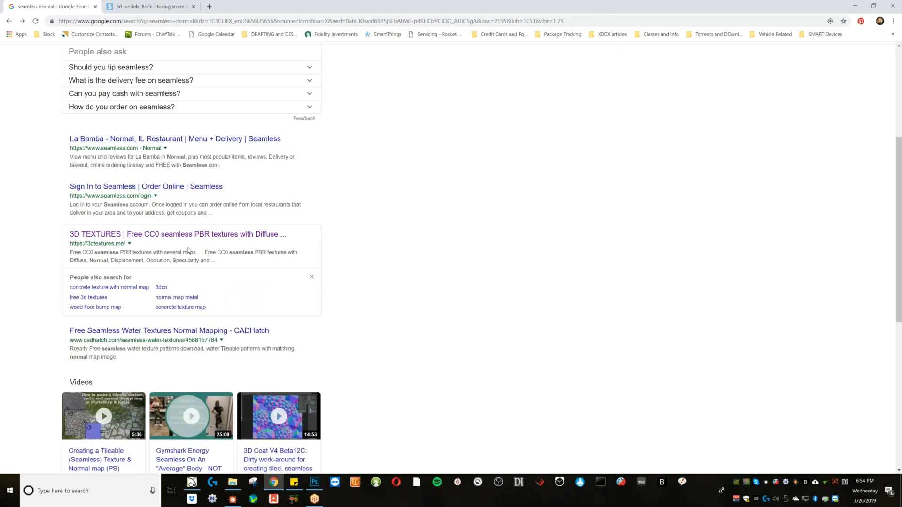
{"action": "scroll", "coordinate": [374, 226], "scroll_direction": "down", "scroll_amount": 1}
{"action": "scroll", "coordinate": [374, 227], "scroll_direction": "down", "scroll_amount": 5}
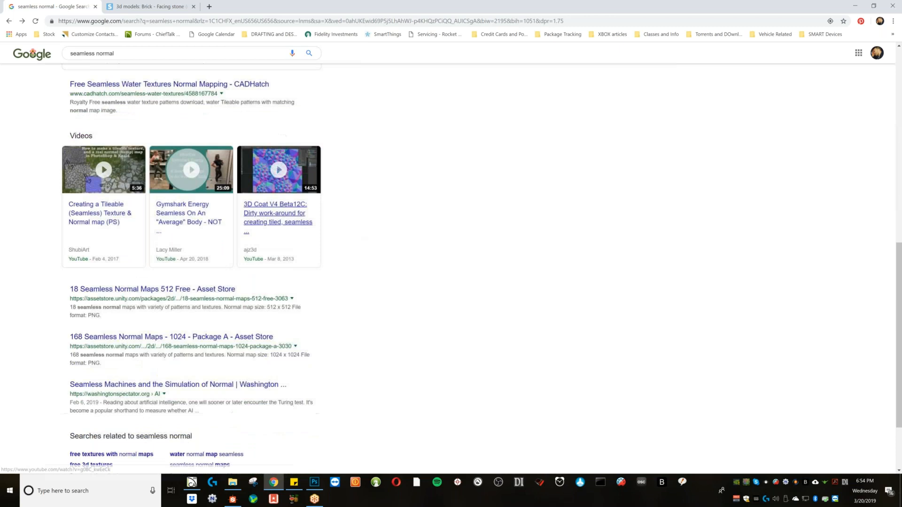
{"action": "left_click", "coordinate": [179, 290]}
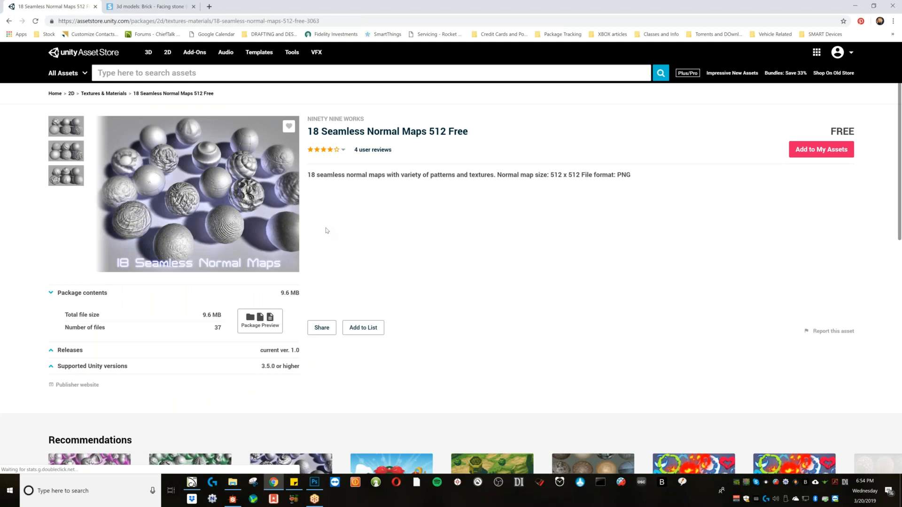
{"action": "scroll", "coordinate": [327, 231], "scroll_direction": "down", "scroll_amount": 5}
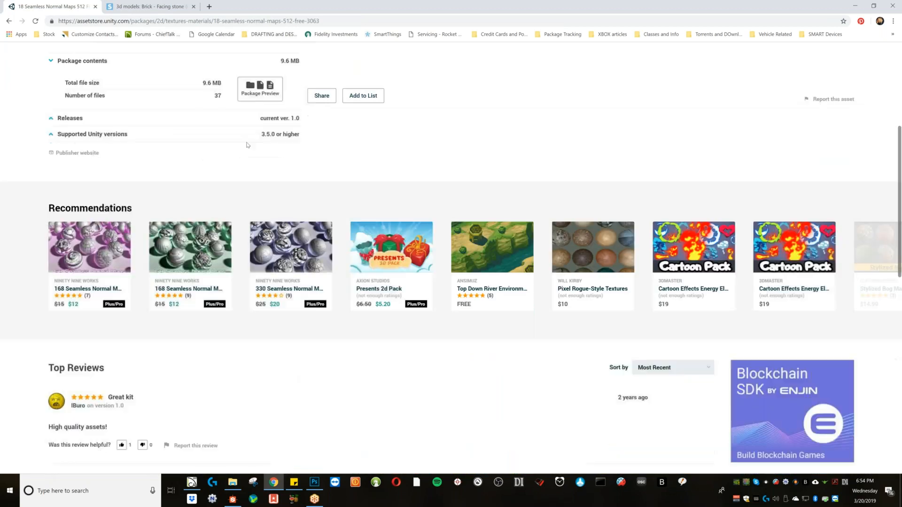
- Return to the search results and look through the second page of results for seamless normal
{"action": "left_click", "coordinate": [9, 21]}
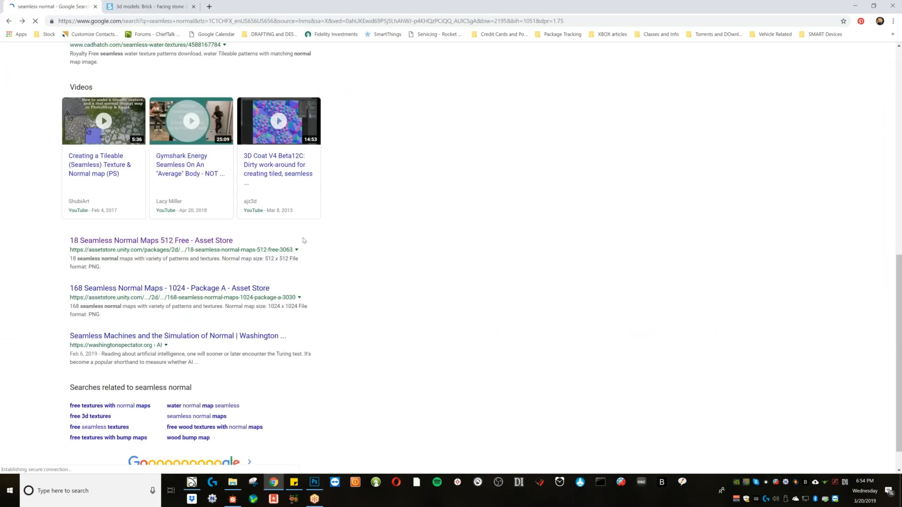
{"action": "scroll", "coordinate": [304, 241], "scroll_direction": "down", "scroll_amount": 1}
{"action": "scroll", "coordinate": [231, 245], "scroll_direction": "down", "scroll_amount": 2}
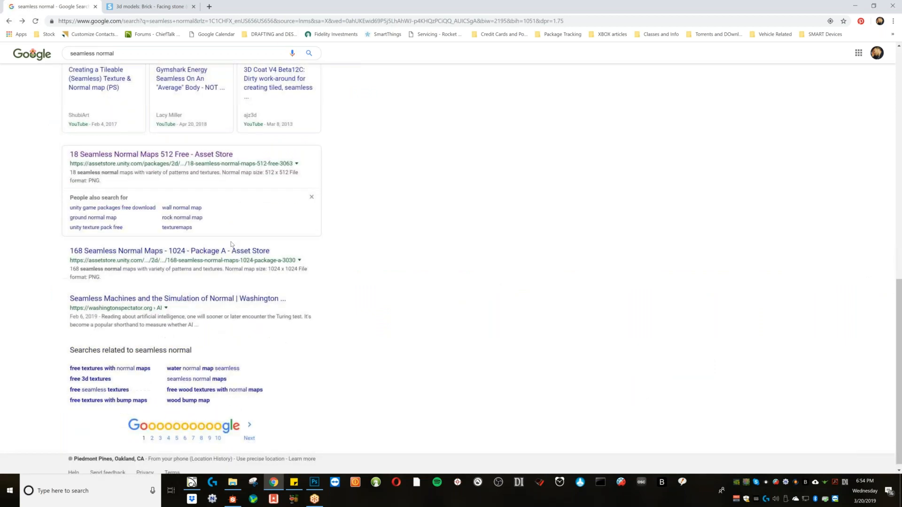
{"action": "left_click", "coordinate": [254, 425]}
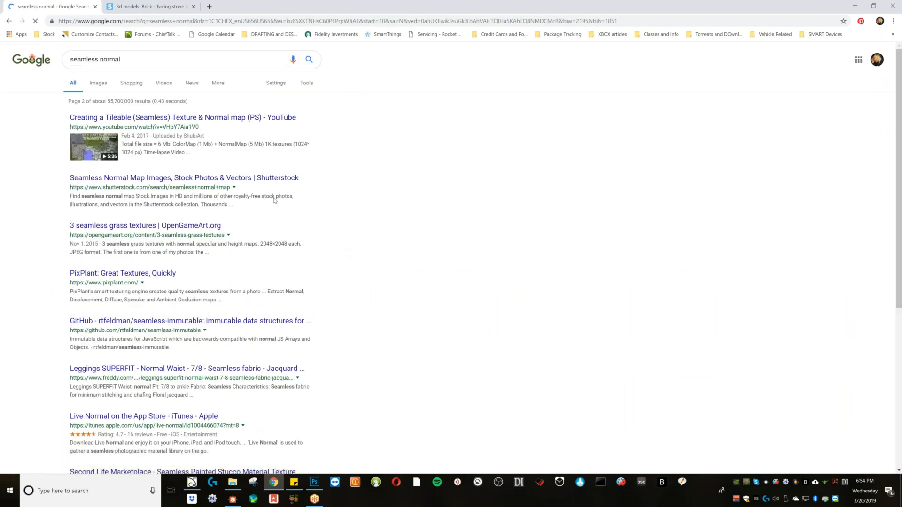
{"action": "scroll", "coordinate": [452, 259], "scroll_direction": "down", "scroll_amount": 1}
{"action": "scroll", "coordinate": [317, 292], "scroll_direction": "down", "scroll_amount": 3}
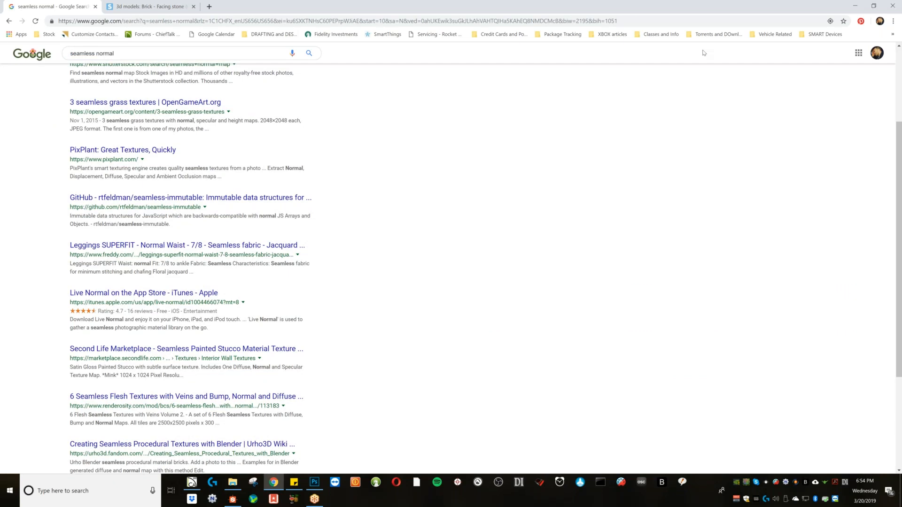
- Switch to File Explorer, leave the BRICK AND STONE folder and open the BUMP MAPS folder inside MATERIALS
{"action": "left_click", "coordinate": [852, 5]}
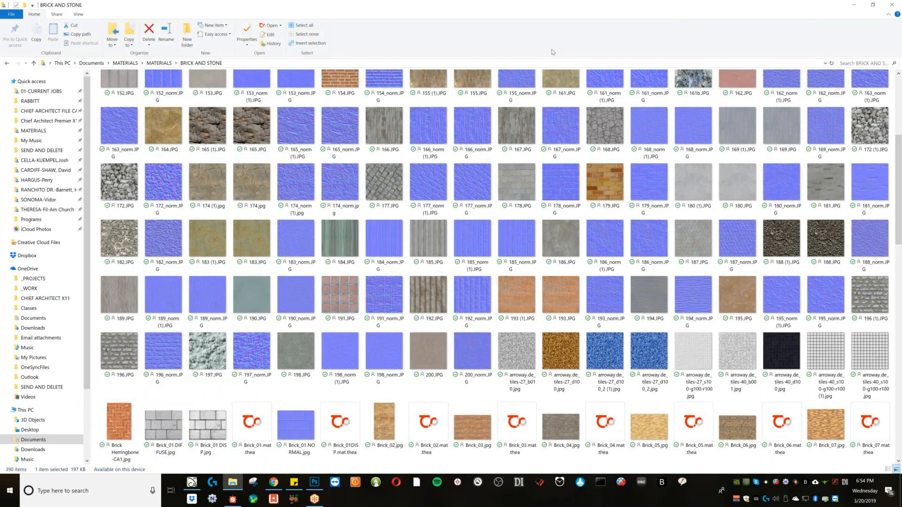
{"action": "scroll", "coordinate": [430, 265], "scroll_direction": "up", "scroll_amount": 1}
{"action": "scroll", "coordinate": [430, 265], "scroll_direction": "up", "scroll_amount": 5}
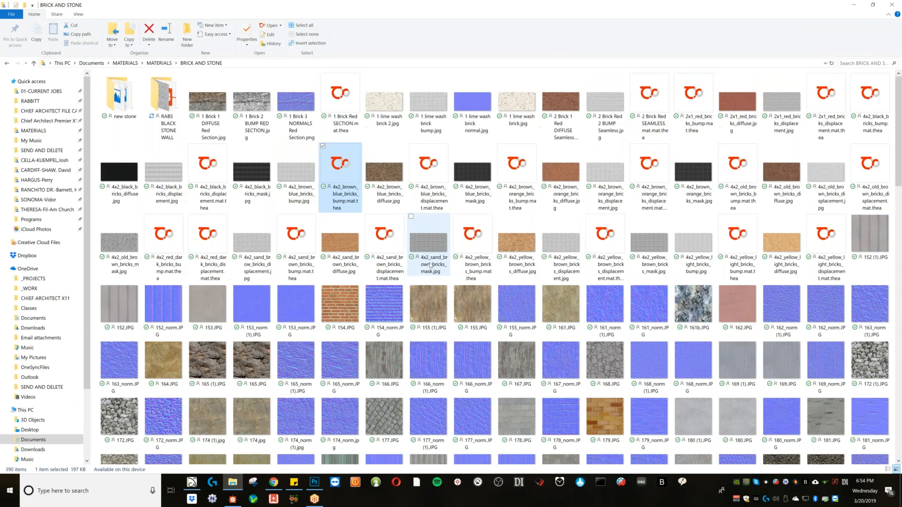
{"action": "left_click", "coordinate": [169, 64]}
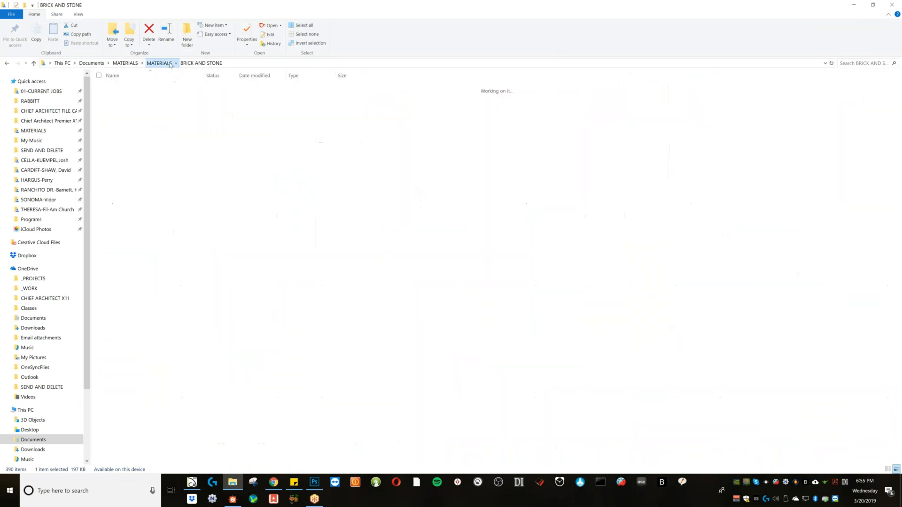
{"action": "left_click", "coordinate": [132, 63]}
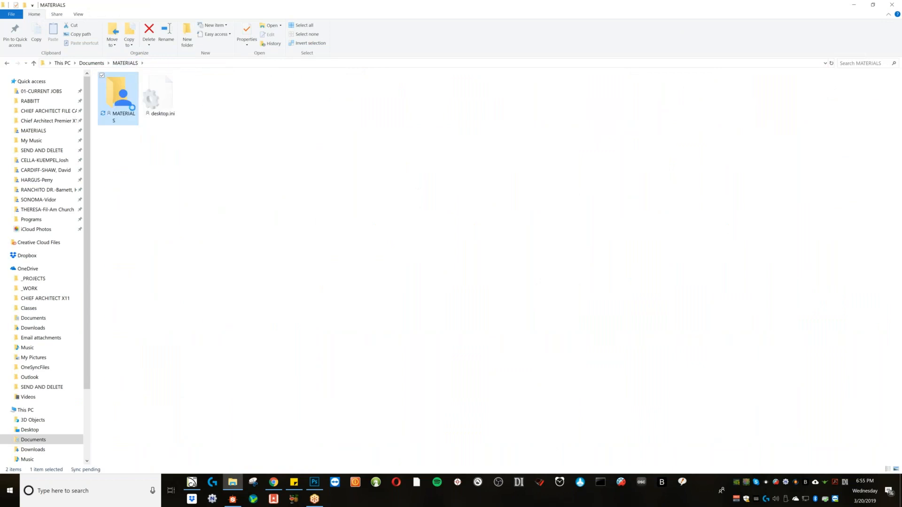
{"action": "mouse_move", "coordinate": [132, 108]}
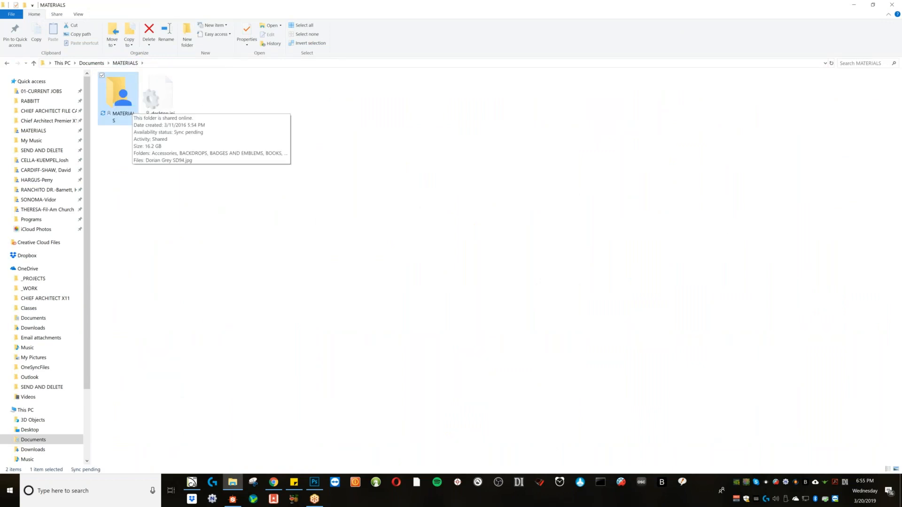
{"action": "double_click", "coordinate": [129, 105]}
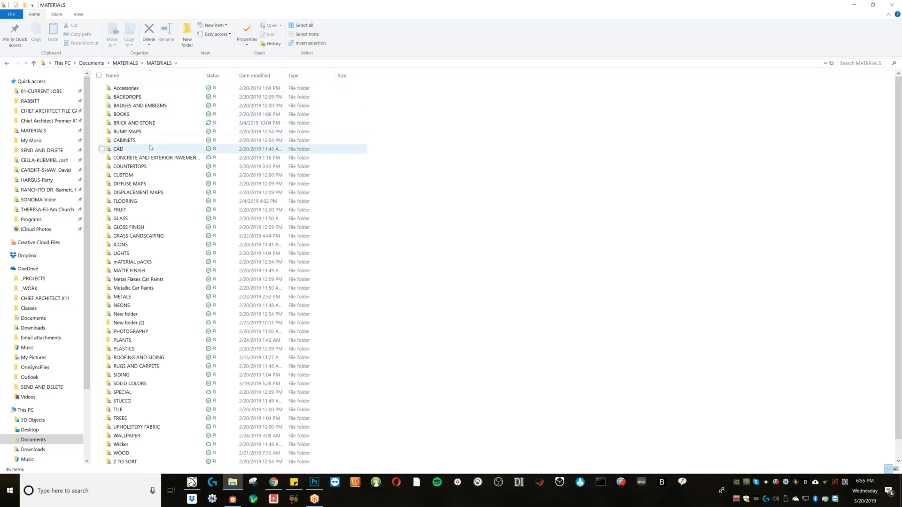
{"action": "double_click", "coordinate": [142, 132]}
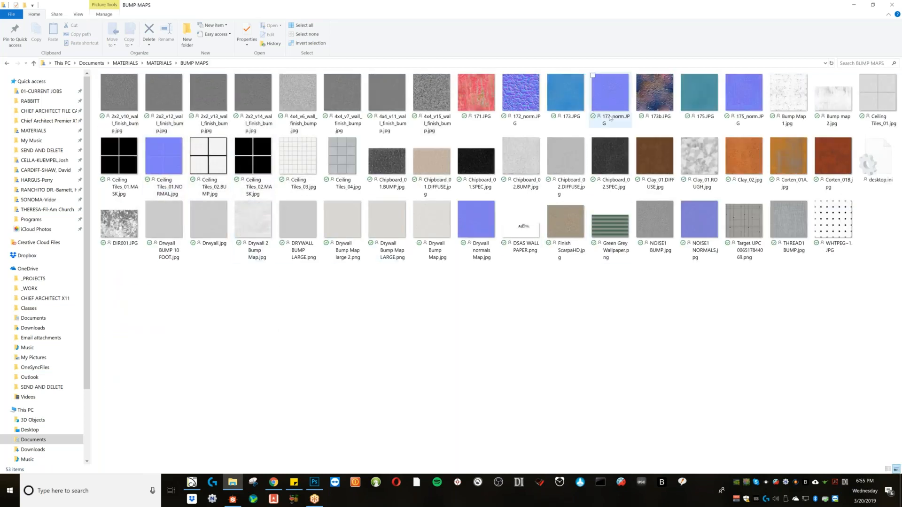
- Preview the images 173b.JPG and DIR001.JPG from the BUMP MAPS folder, closing each preview
{"action": "left_click", "coordinate": [663, 116]}
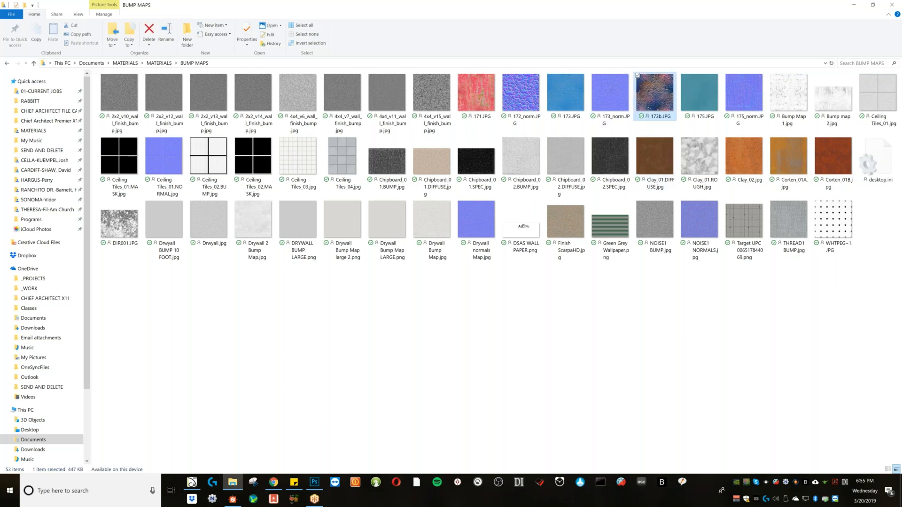
{"action": "double_click", "coordinate": [653, 97]}
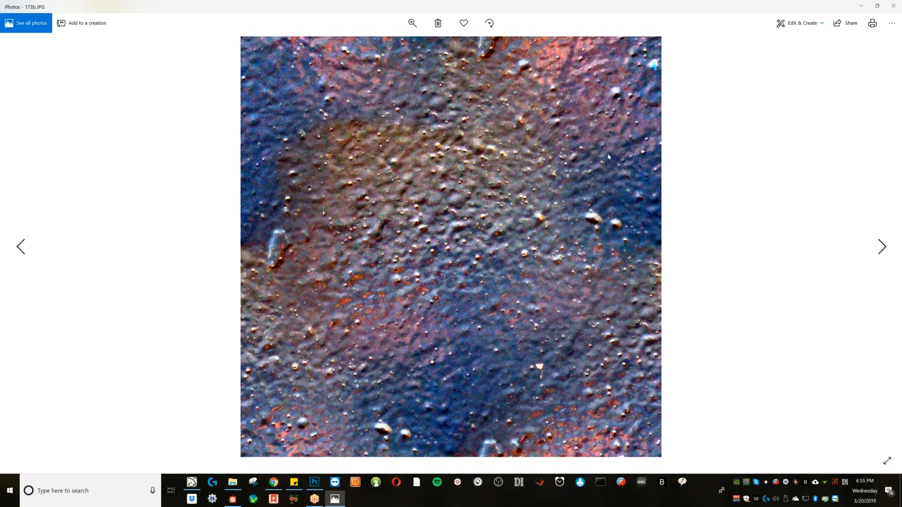
{"action": "left_click", "coordinate": [893, 6]}
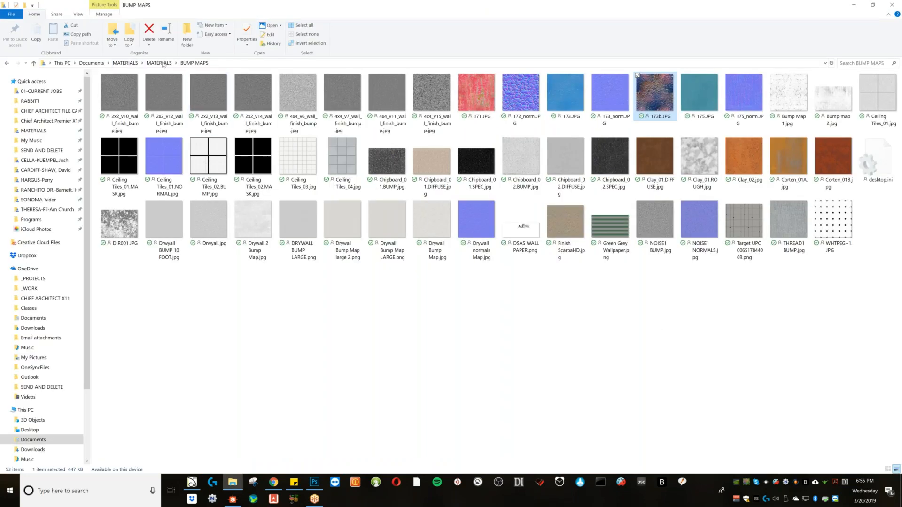
{"action": "double_click", "coordinate": [118, 221]}
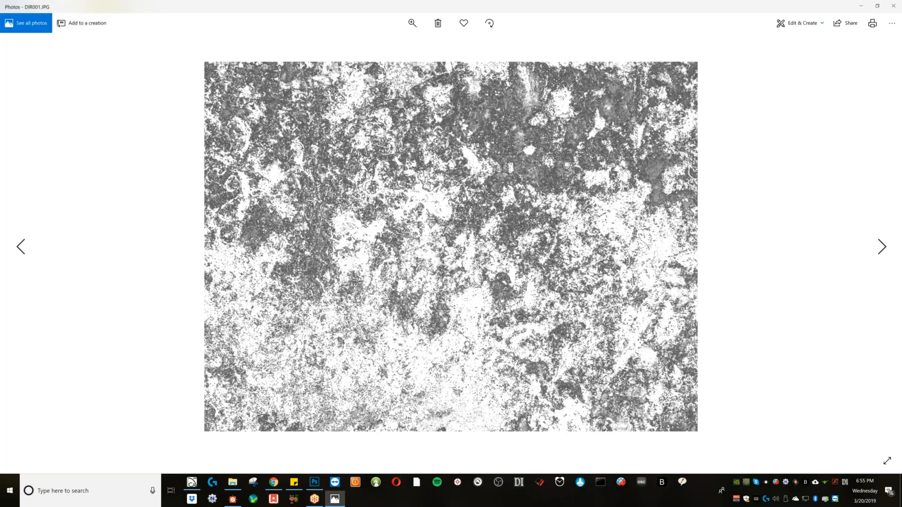
{"action": "left_click", "coordinate": [895, 7]}
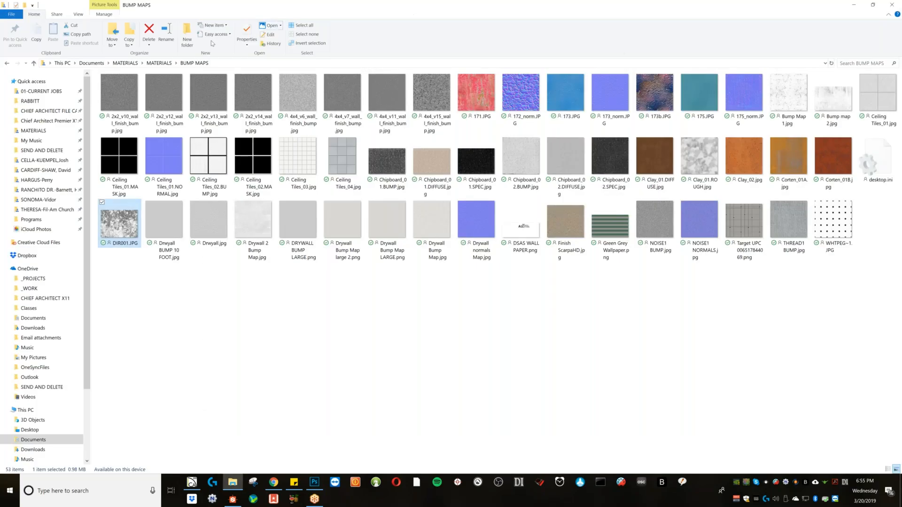
- Switch to Chief Architect and close the Library Browser to enlarge the kitchen camera view
{"action": "left_click", "coordinate": [192, 483]}
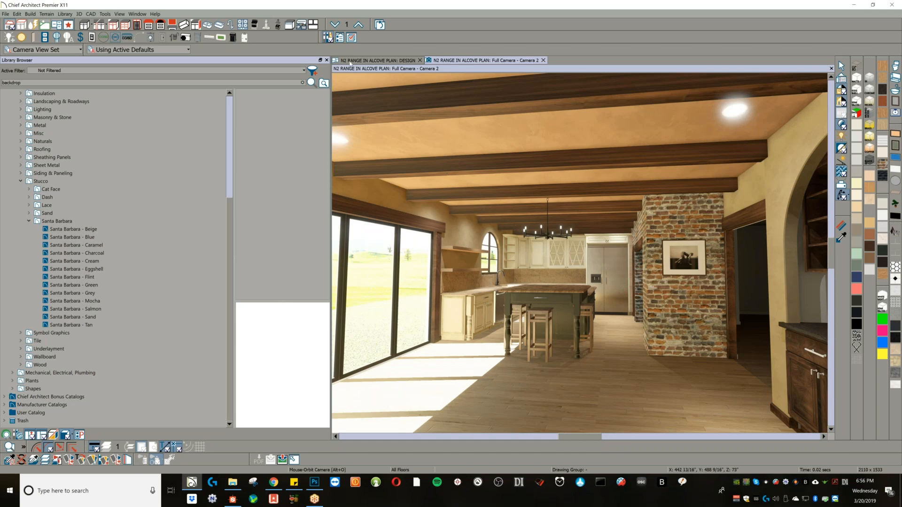
{"action": "left_click", "coordinate": [326, 60]}
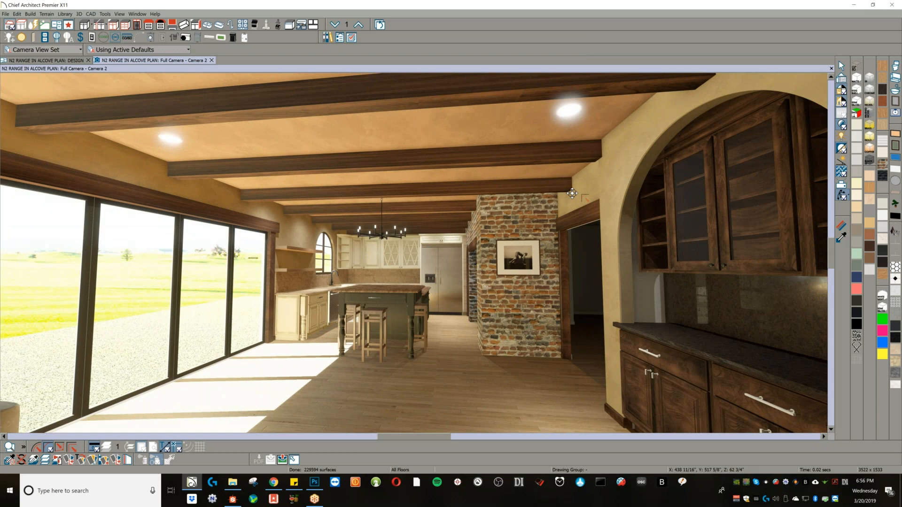
- Set the colour of all light sources in Adjust Lights to near-black with red 10, green 10 and blue 9
{"action": "key", "text": "l"}
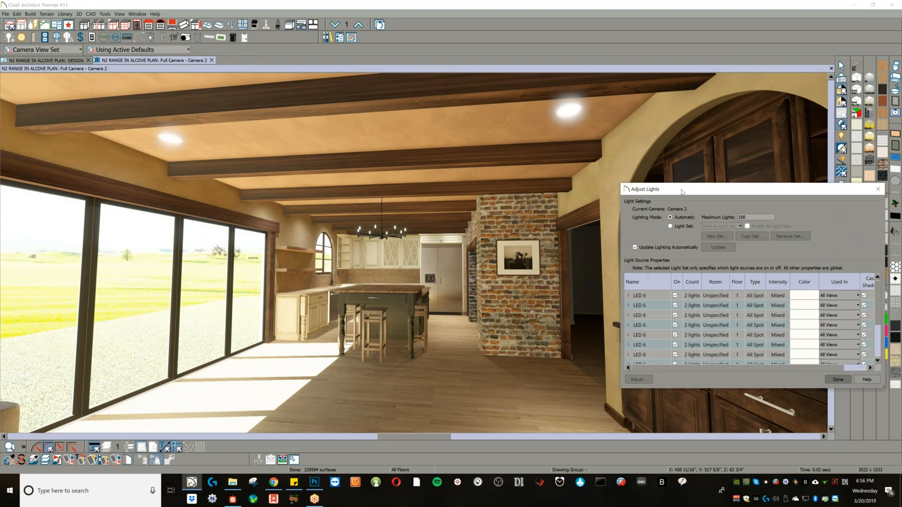
{"action": "left_click_drag", "start_coordinate": [682, 191], "coordinate": [417, 161]}
{"action": "left_click", "coordinate": [378, 267]}
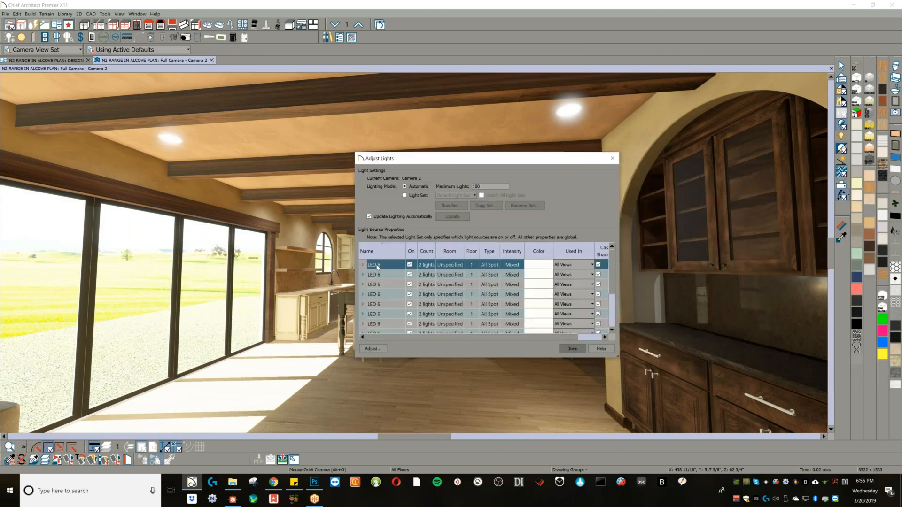
{"action": "key", "text": "ctrl+a"}
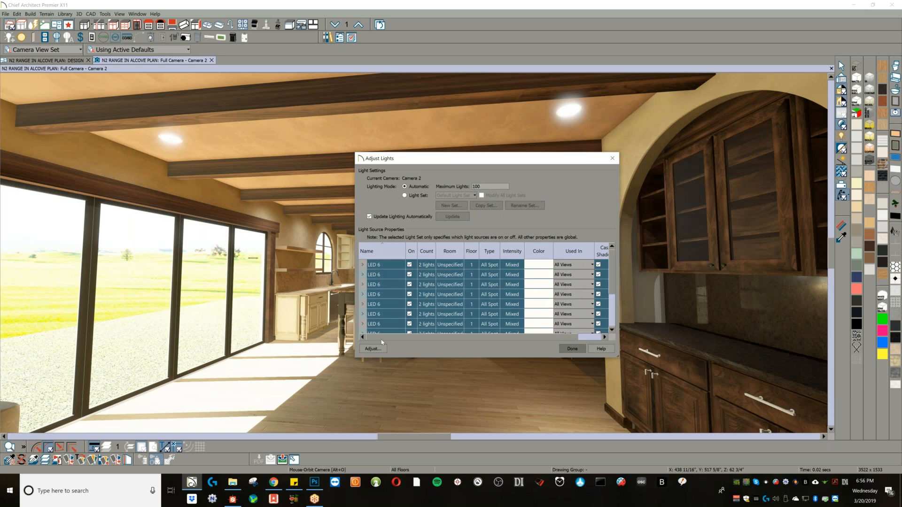
{"action": "left_click", "coordinate": [373, 348]}
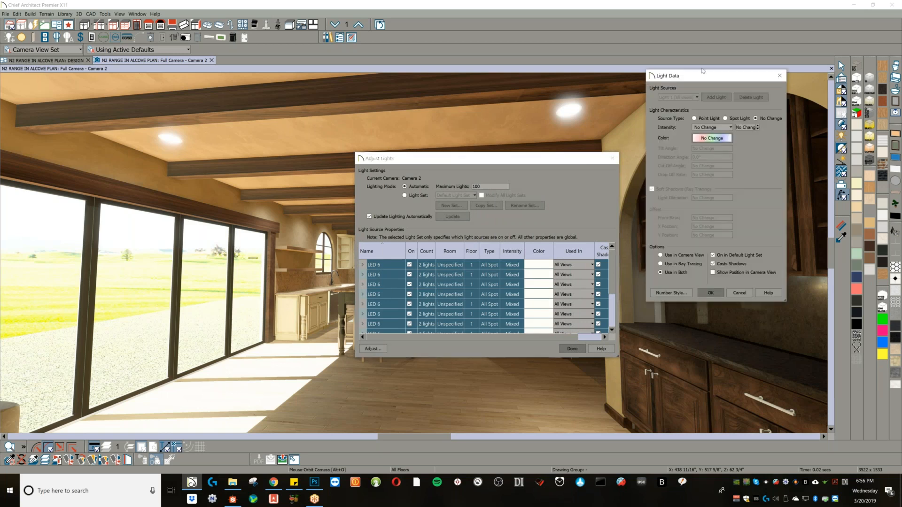
{"action": "left_click_drag", "start_coordinate": [699, 76], "coordinate": [552, 86]}
{"action": "left_click", "coordinate": [568, 147]}
{"action": "left_click_drag", "start_coordinate": [590, 217], "coordinate": [582, 220]}
{"action": "left_click", "coordinate": [665, 221]}
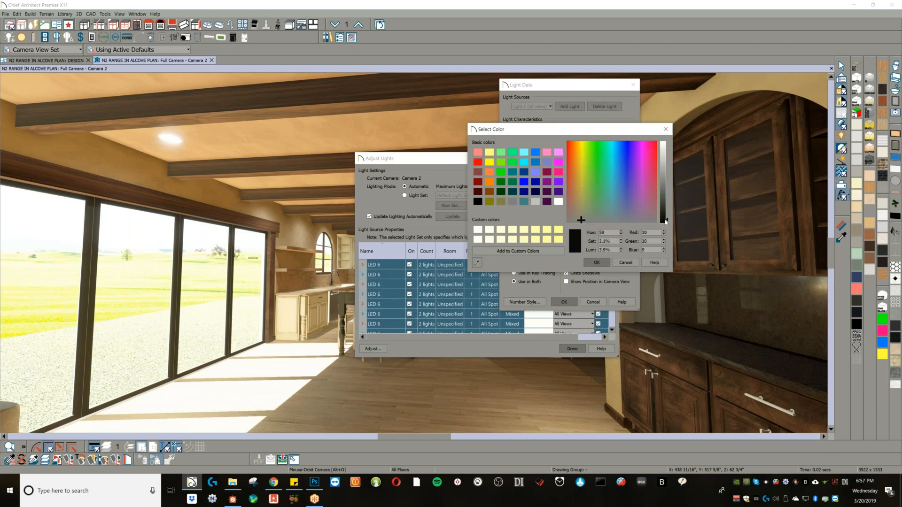
{"action": "left_click", "coordinate": [597, 262]}
{"action": "left_click", "coordinate": [564, 302]}
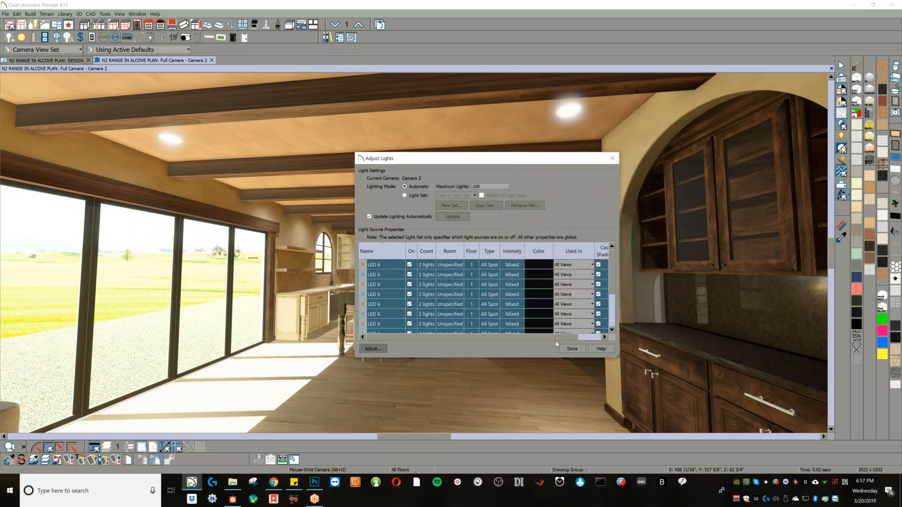
{"action": "left_click", "coordinate": [573, 348]}
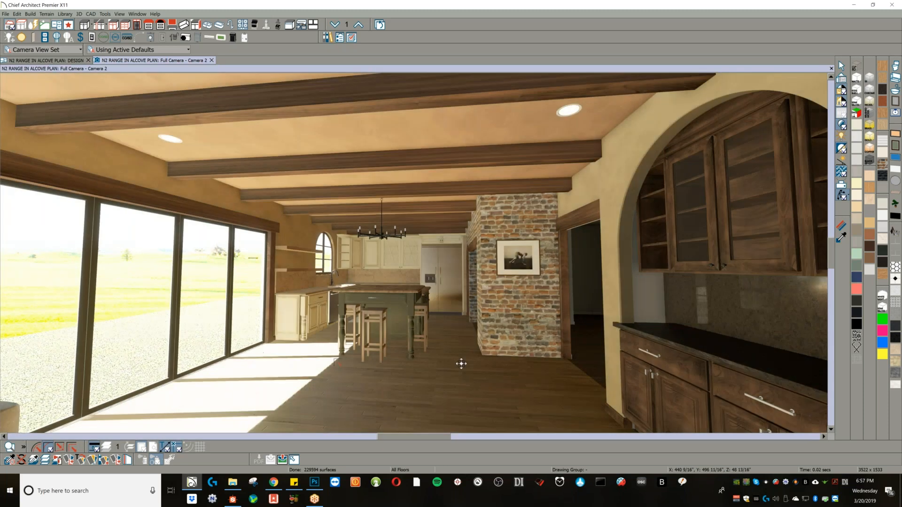
- Change the generic sun's colour for Camera 2 to a very dark, near-black grey in Adjust Sunlight
{"action": "left_click", "coordinate": [841, 160]}
{"action": "left_click", "coordinate": [367, 157]}
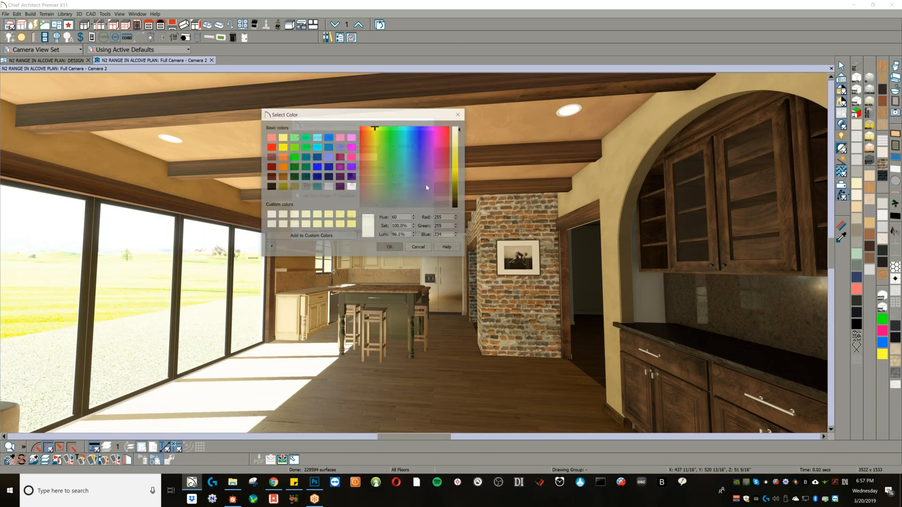
{"action": "left_click", "coordinate": [374, 205]}
{"action": "left_click", "coordinate": [455, 200]}
{"action": "left_click", "coordinate": [397, 250]}
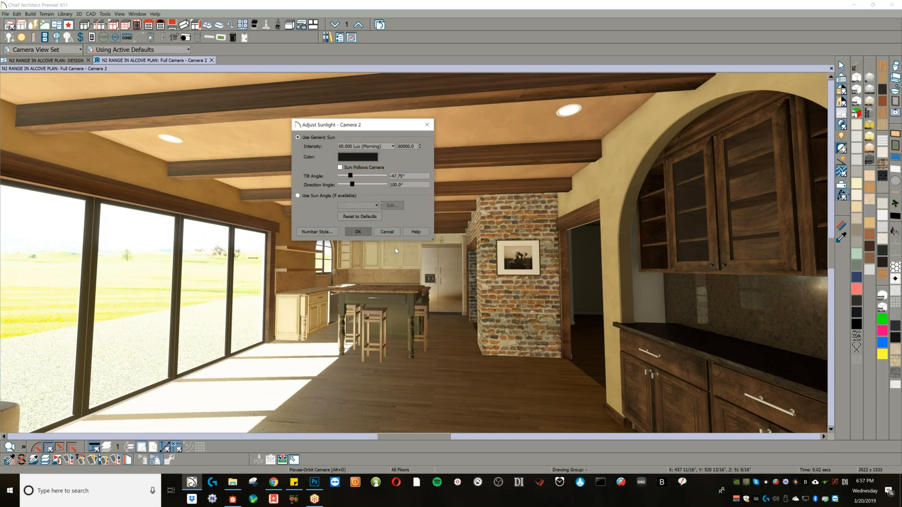
{"action": "left_click", "coordinate": [358, 232]}
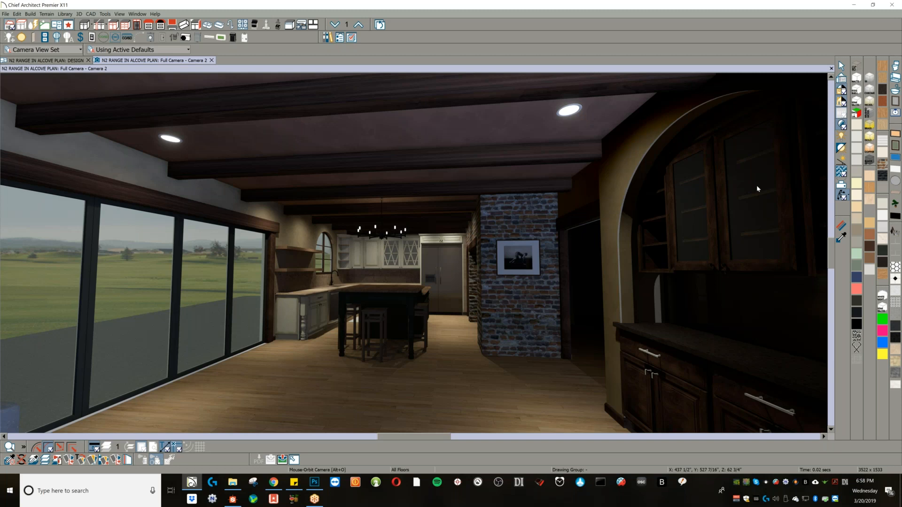
- Lower the camera exposure of the Physically Based rendering technique to about 0.17
{"action": "key", "text": "r"}
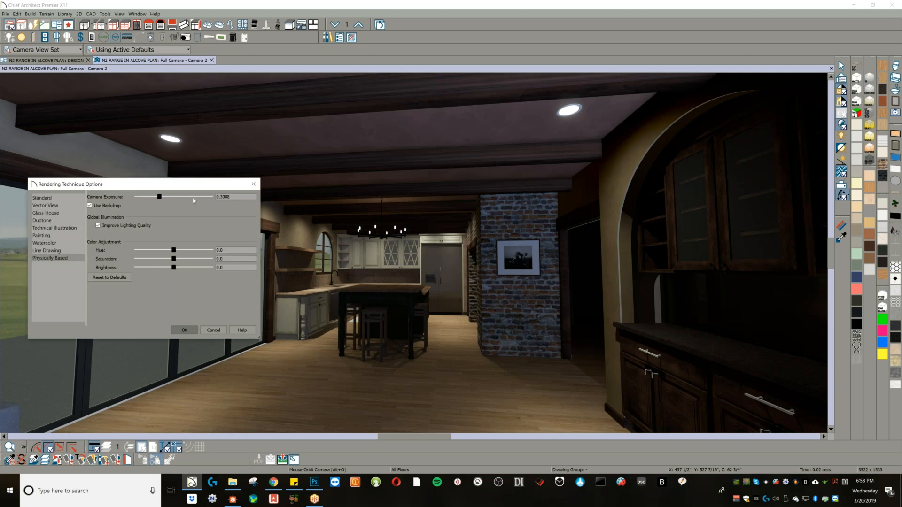
{"action": "left_click", "coordinate": [156, 199]}
{"action": "left_click", "coordinate": [155, 200]}
{"action": "left_click", "coordinate": [148, 199]}
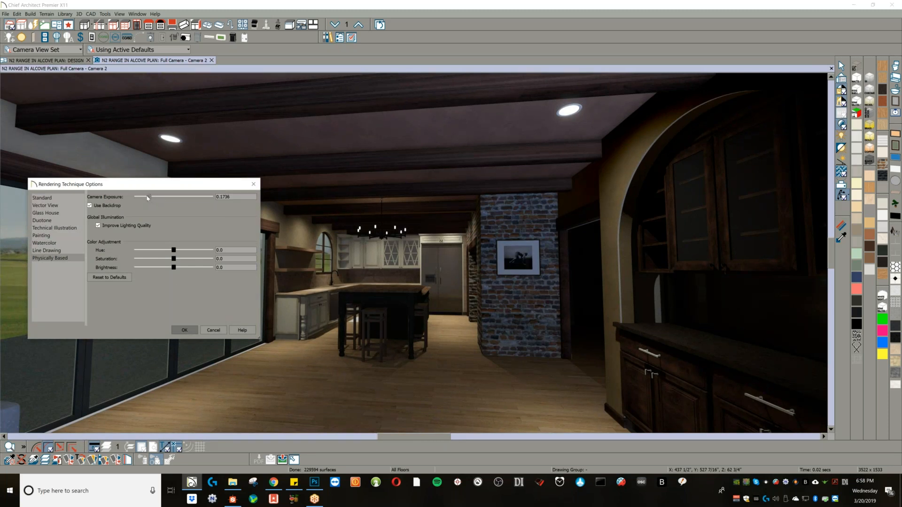
{"action": "left_click", "coordinate": [185, 331]}
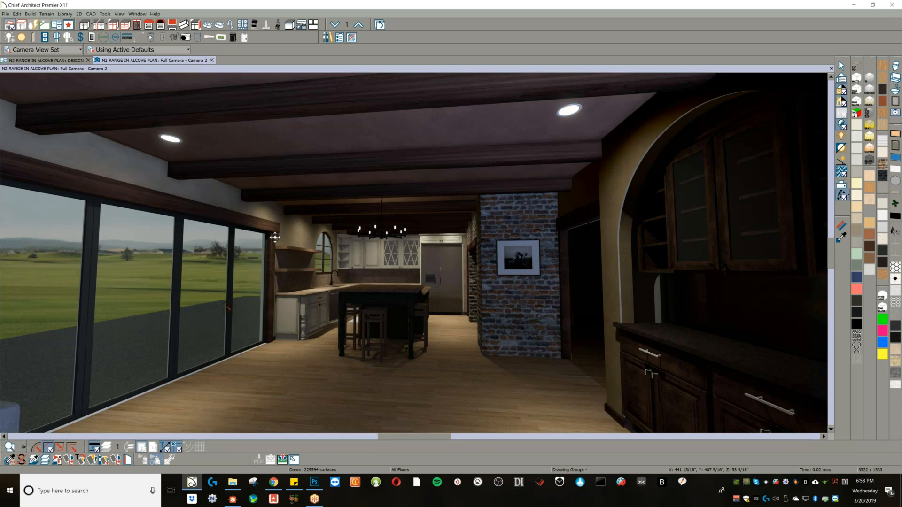